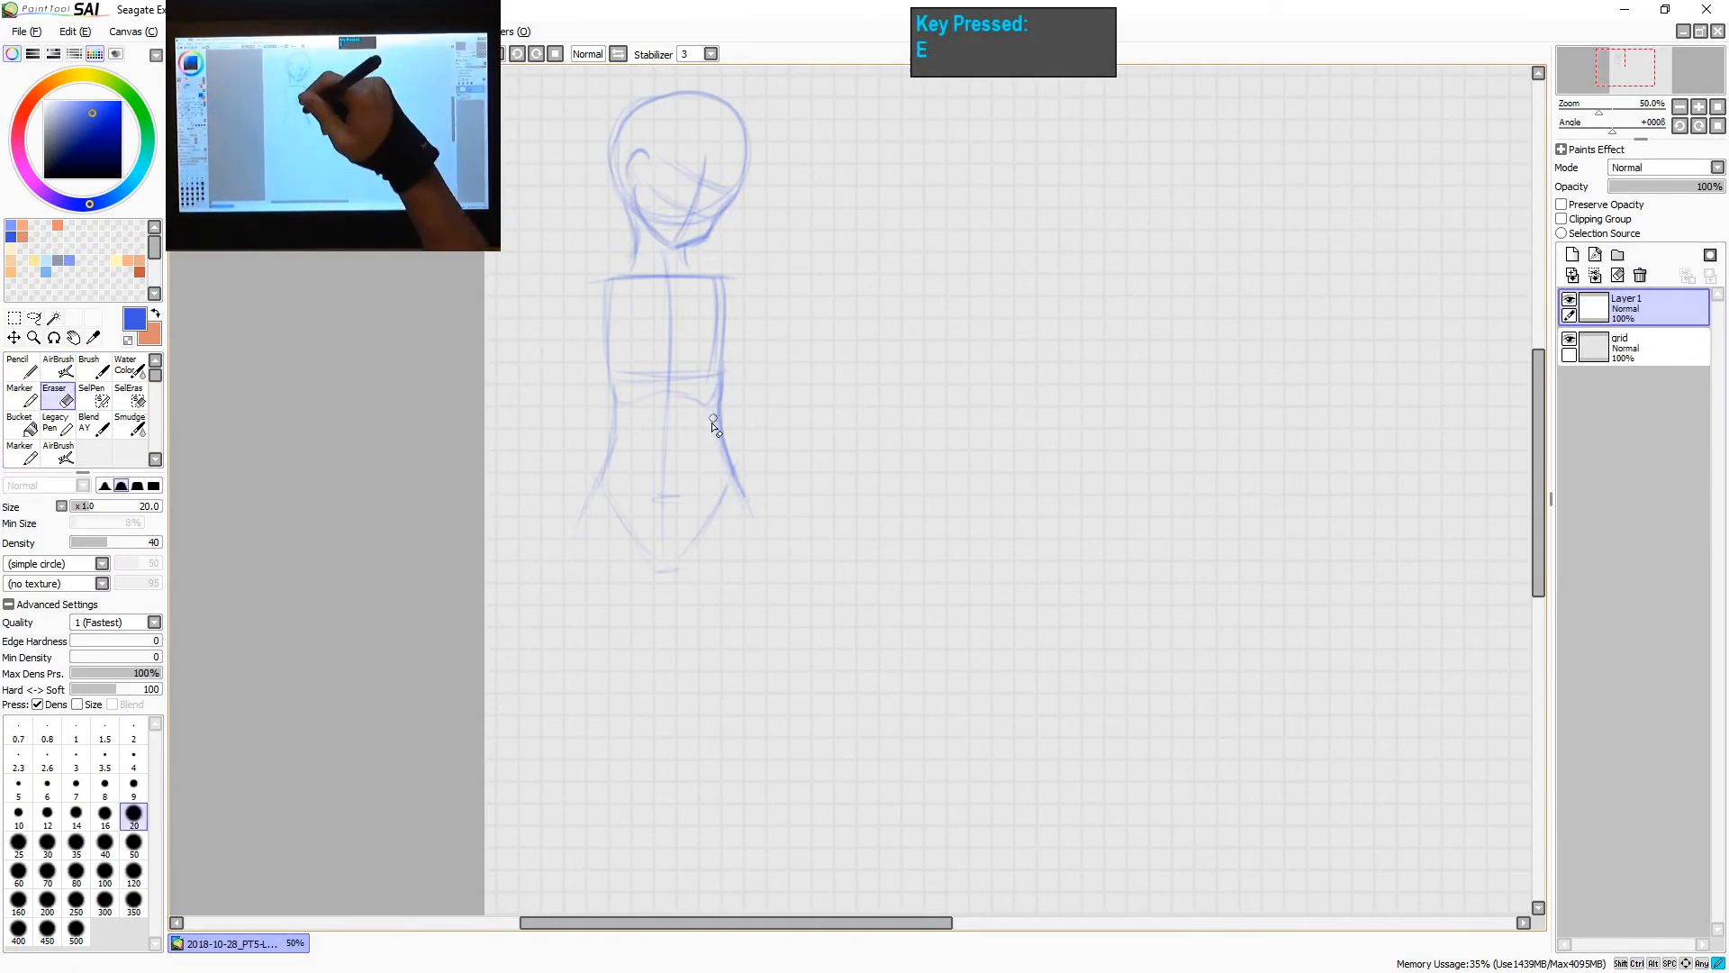
# - Refine the waist, hip and shoulder outlines of the front-facing figure's torso
pyautogui.moveTo(792, 531); pyautogui.dragTo(843, 694)
pyautogui.hotkey('ctrl', 'z')
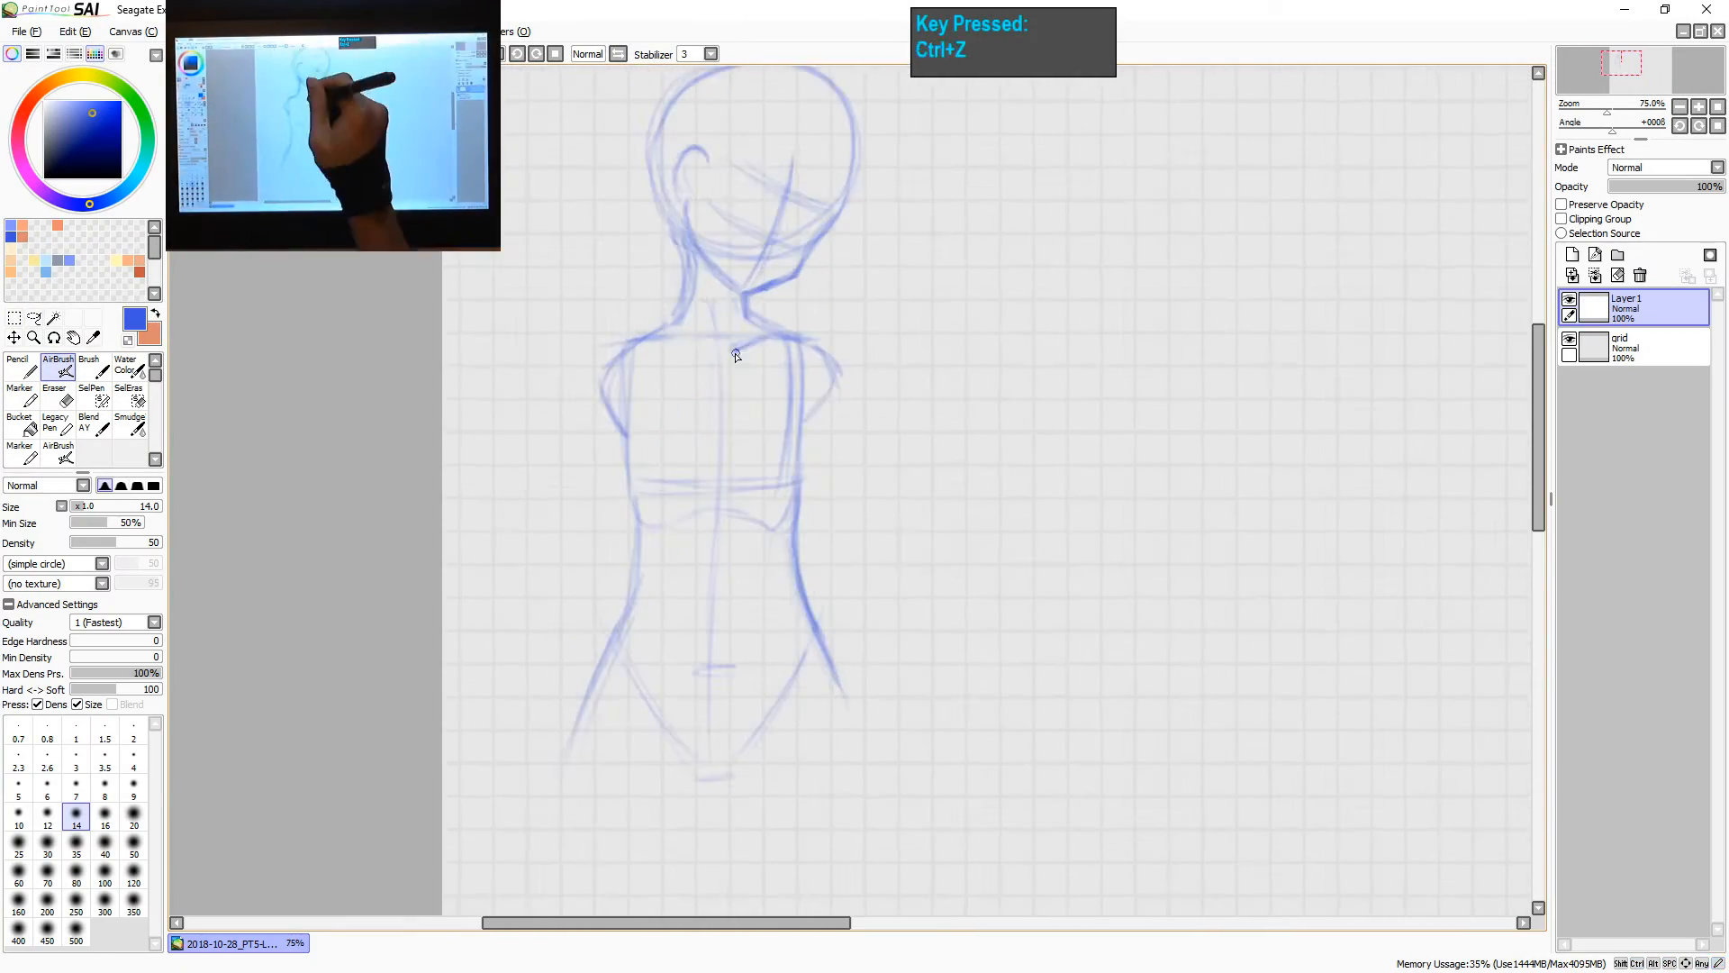
pyautogui.press('space')
pyautogui.hotkey('ctrl', 'z')
# - Add arm construction strokes and draw the eyes, nose and mouth on the front-facing figure's head
pyautogui.moveTo(969, 599); pyautogui.dragTo(1031, 629)
pyautogui.scroll(2, 905, 450)
pyautogui.moveTo(973, 531); pyautogui.dragTo(1003, 502)
pyautogui.moveTo(887, 587); pyautogui.dragTo(920, 589)
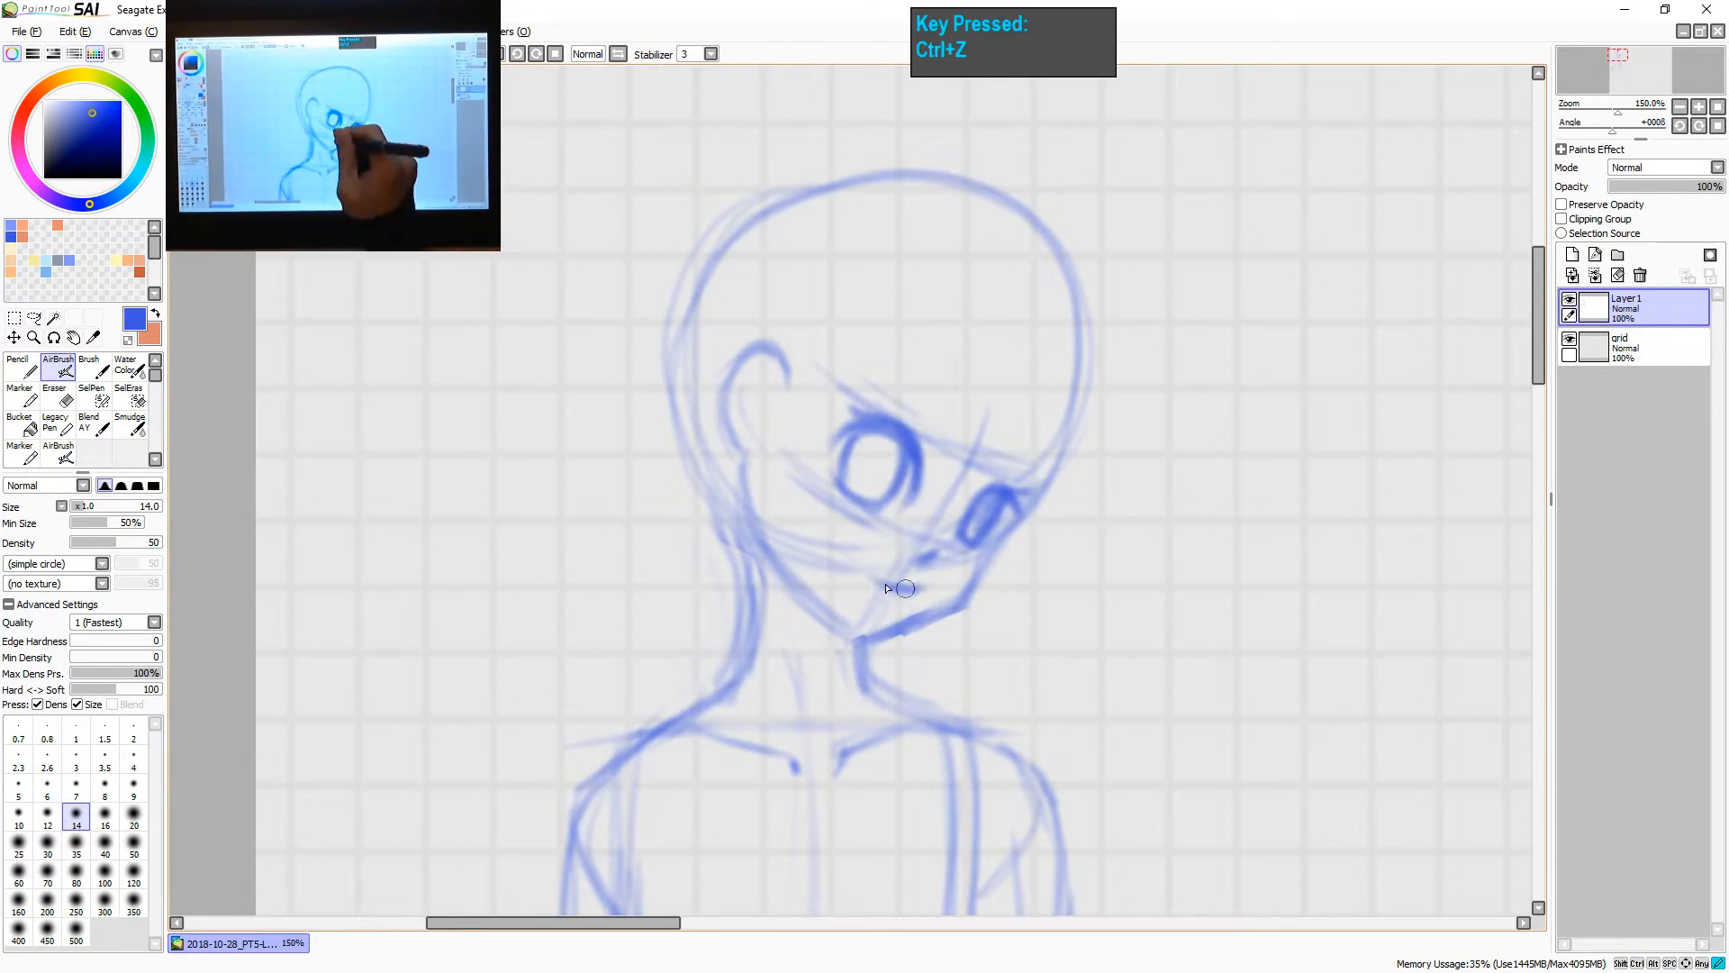
# - Add a new layer and draw the front-facing figure's hair on it
pyautogui.scroll(-2, 887, 505)
pyautogui.click(1572, 255)
pyautogui.moveTo(711, 288); pyautogui.dragTo(635, 549)
pyautogui.moveTo(901, 306); pyautogui.dragTo(919, 450)
# - Add another layer below the figure and draw the pelvis and one leg's bones on it in orange
pyautogui.press('space')
pyautogui.scroll(-2, 851, 397)
pyautogui.click(1573, 254)
pyautogui.press('x')
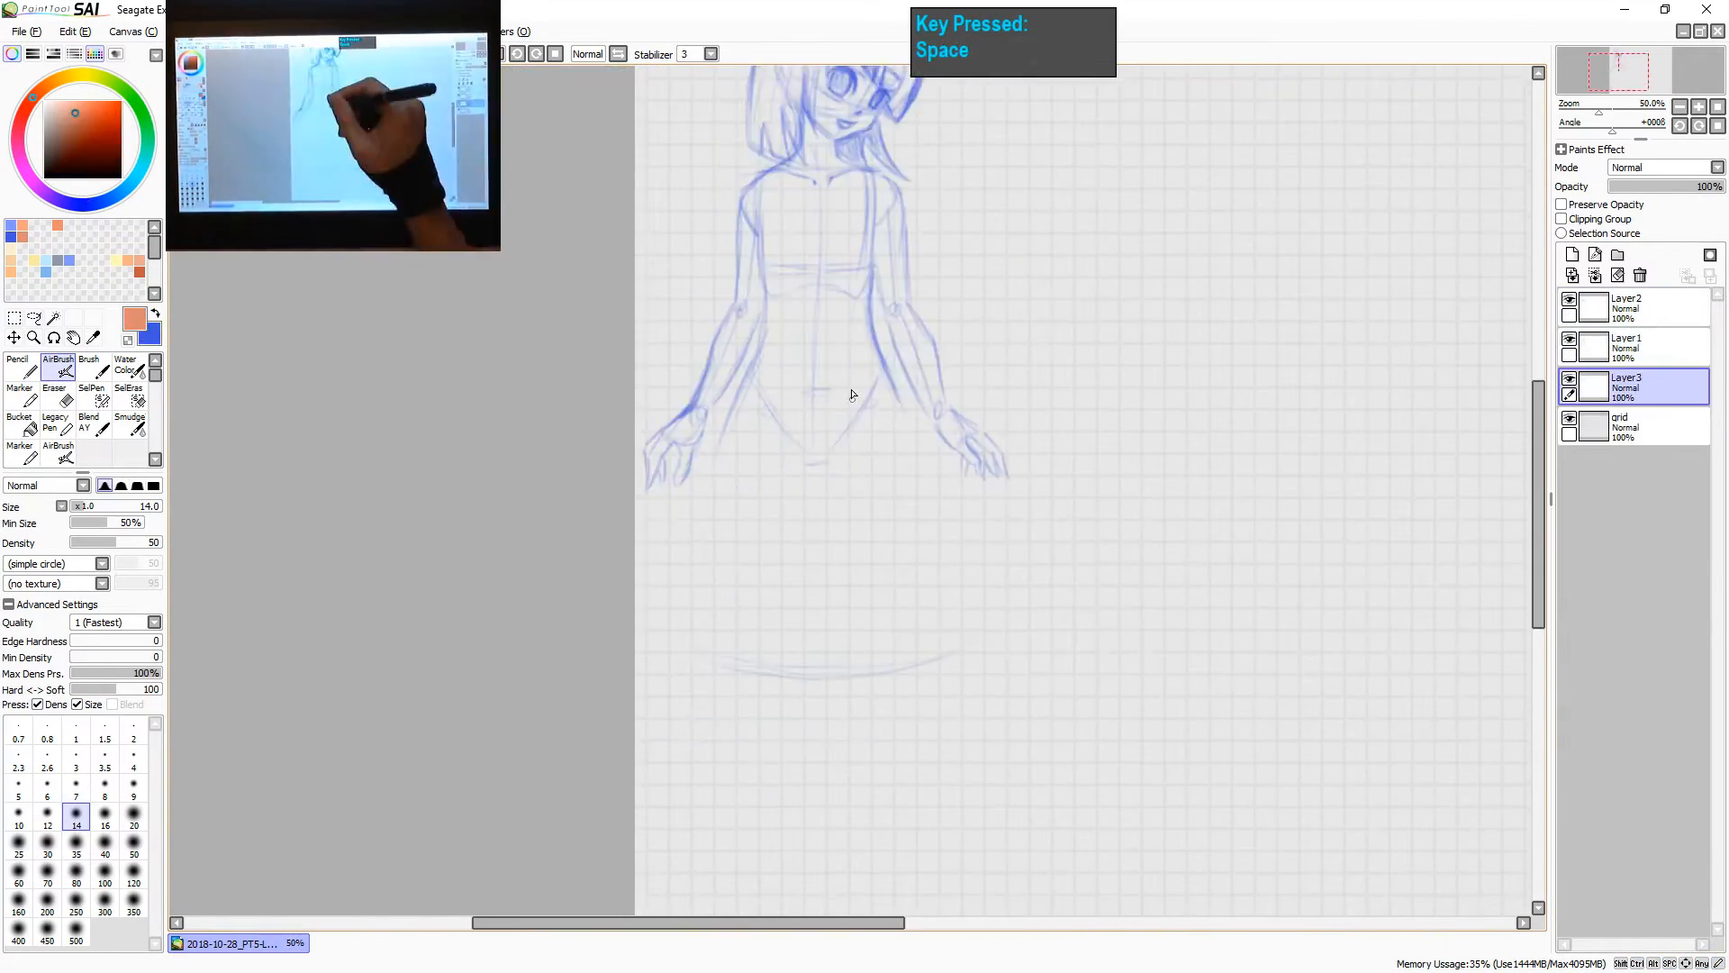
pyautogui.scroll(2, 853, 395)
pyautogui.moveTo(721, 388)
pyautogui.mouseDown()
pyautogui.moveTo(776, 532)
pyautogui.moveTo(797, 829)
pyautogui.mouseUp()
pyautogui.scroll(-3, 1018, 660)
# - Name the layers hair/misc, main and skeleton, and make the main layer active
pyautogui.click(1648, 348)
pyautogui.click(1648, 387)
pyautogui.scroll(-3, 860, 371)
pyautogui.click(1649, 347)
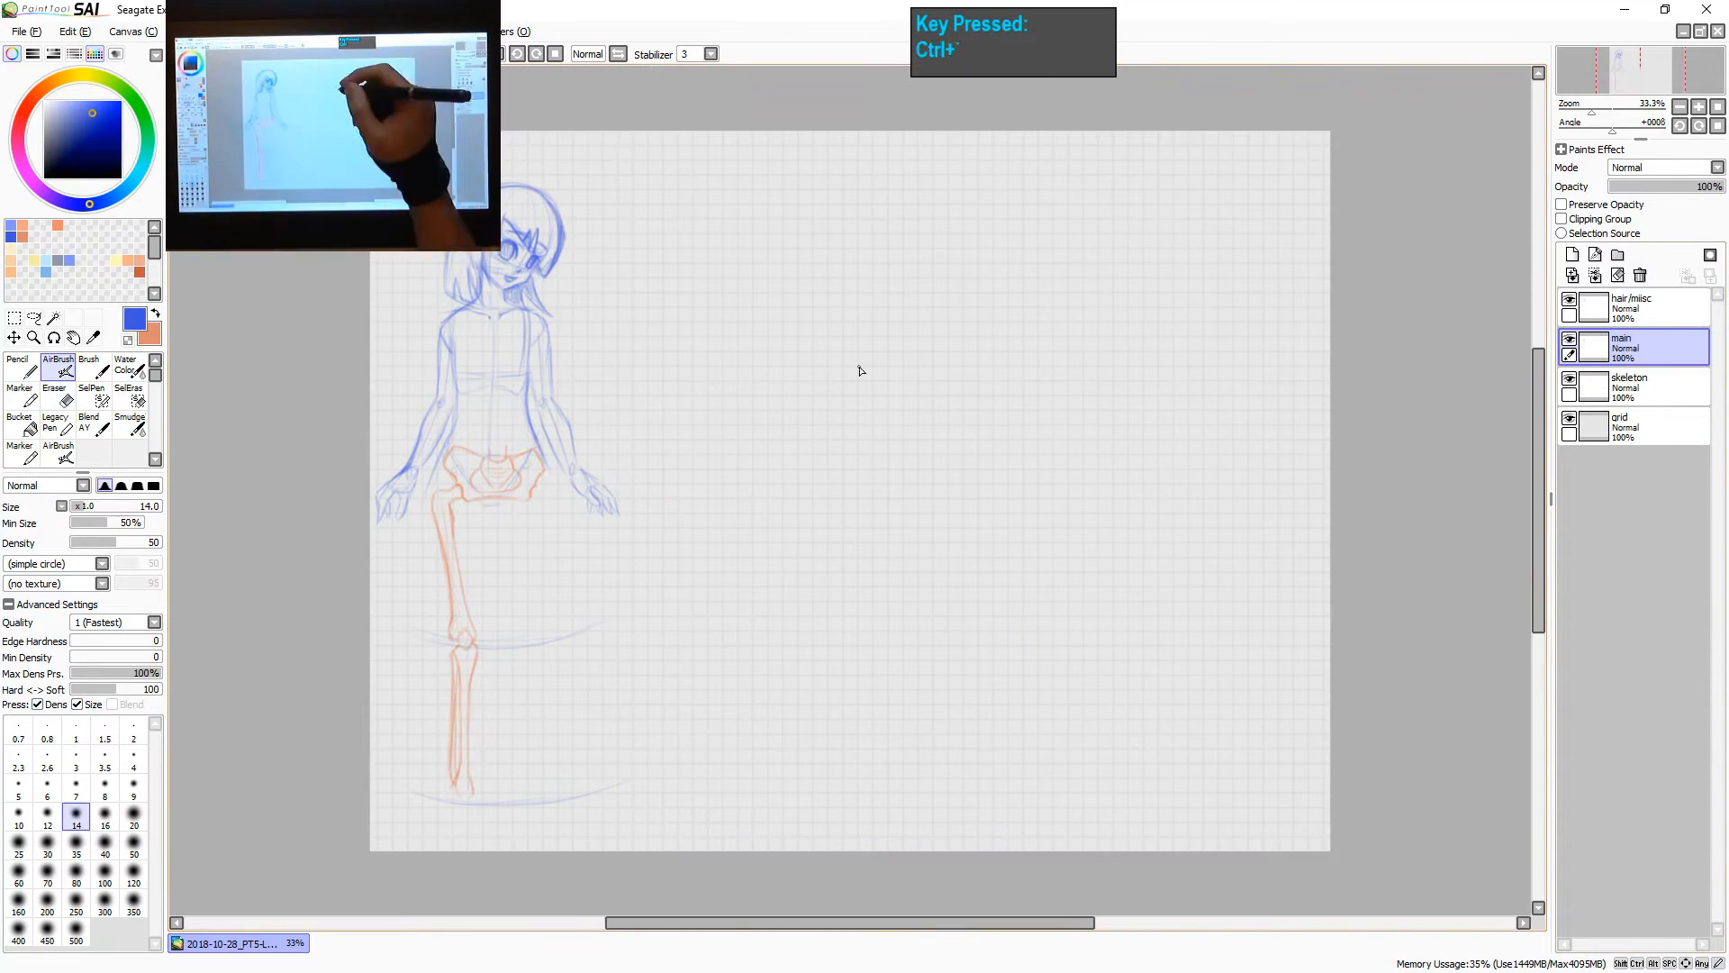
# - Sketch a side-view figure at the canvas's far right with head, torso, round hip, arms and hands in blue
pyautogui.scroll(2, 861, 371)
pyautogui.moveTo(1018, 180)
pyautogui.mouseDown()
pyautogui.moveTo(1096, 258)
pyautogui.moveTo(1057, 414)
pyautogui.mouseUp()
pyautogui.scroll(-2, 1042, 413)
pyautogui.hotkey('ctrl', 'z')
pyautogui.scroll(2, 1058, 413)
pyautogui.scroll(1, 1057, 414)
pyautogui.moveTo(1018, 546); pyautogui.dragTo(1000, 601)
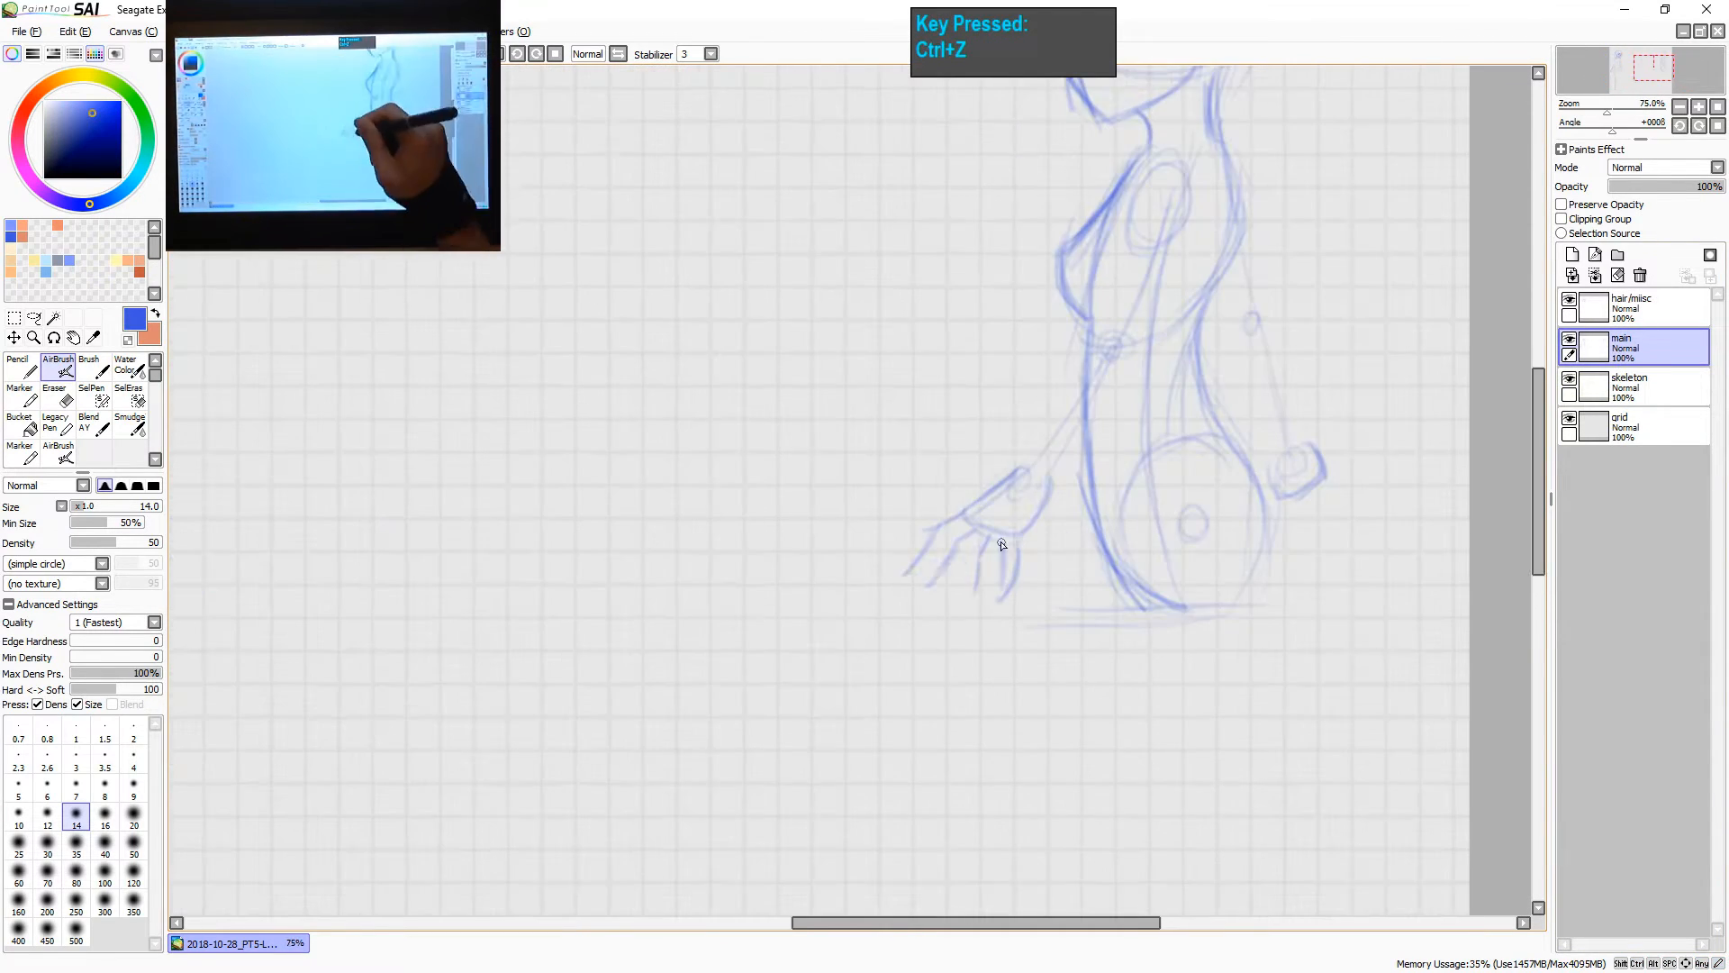
pyautogui.moveTo(1171, 232); pyautogui.dragTo(1085, 388)
pyautogui.moveTo(1348, 430); pyautogui.dragTo(1259, 606)
# - Draw the side-view figure's face and add her long flowing hair on the hair/misc layer
pyautogui.scroll(3, 1072, 361)
pyautogui.moveTo(977, 383); pyautogui.dragTo(1100, 365)
pyautogui.scroll(-2, 1081, 396)
pyautogui.click(1649, 308)
pyautogui.hotkey('ctrl', 'z')
pyautogui.moveTo(915, 362)
pyautogui.mouseDown()
pyautogui.moveTo(906, 510)
pyautogui.moveTo(887, 504)
pyautogui.mouseUp()
pyautogui.scroll(-1, 1042, 413)
pyautogui.moveTo(1093, 560); pyautogui.dragTo(1285, 564)
# - On the main layer, sketch the head, neck, bent torso and hips of a figure between the first two
pyautogui.click(1648, 348)
pyautogui.moveTo(783, 397); pyautogui.dragTo(901, 415)
pyautogui.press('e')
pyautogui.moveTo(718, 500); pyautogui.dragTo(763, 707)
pyautogui.hotkey('ctrl', 'z')
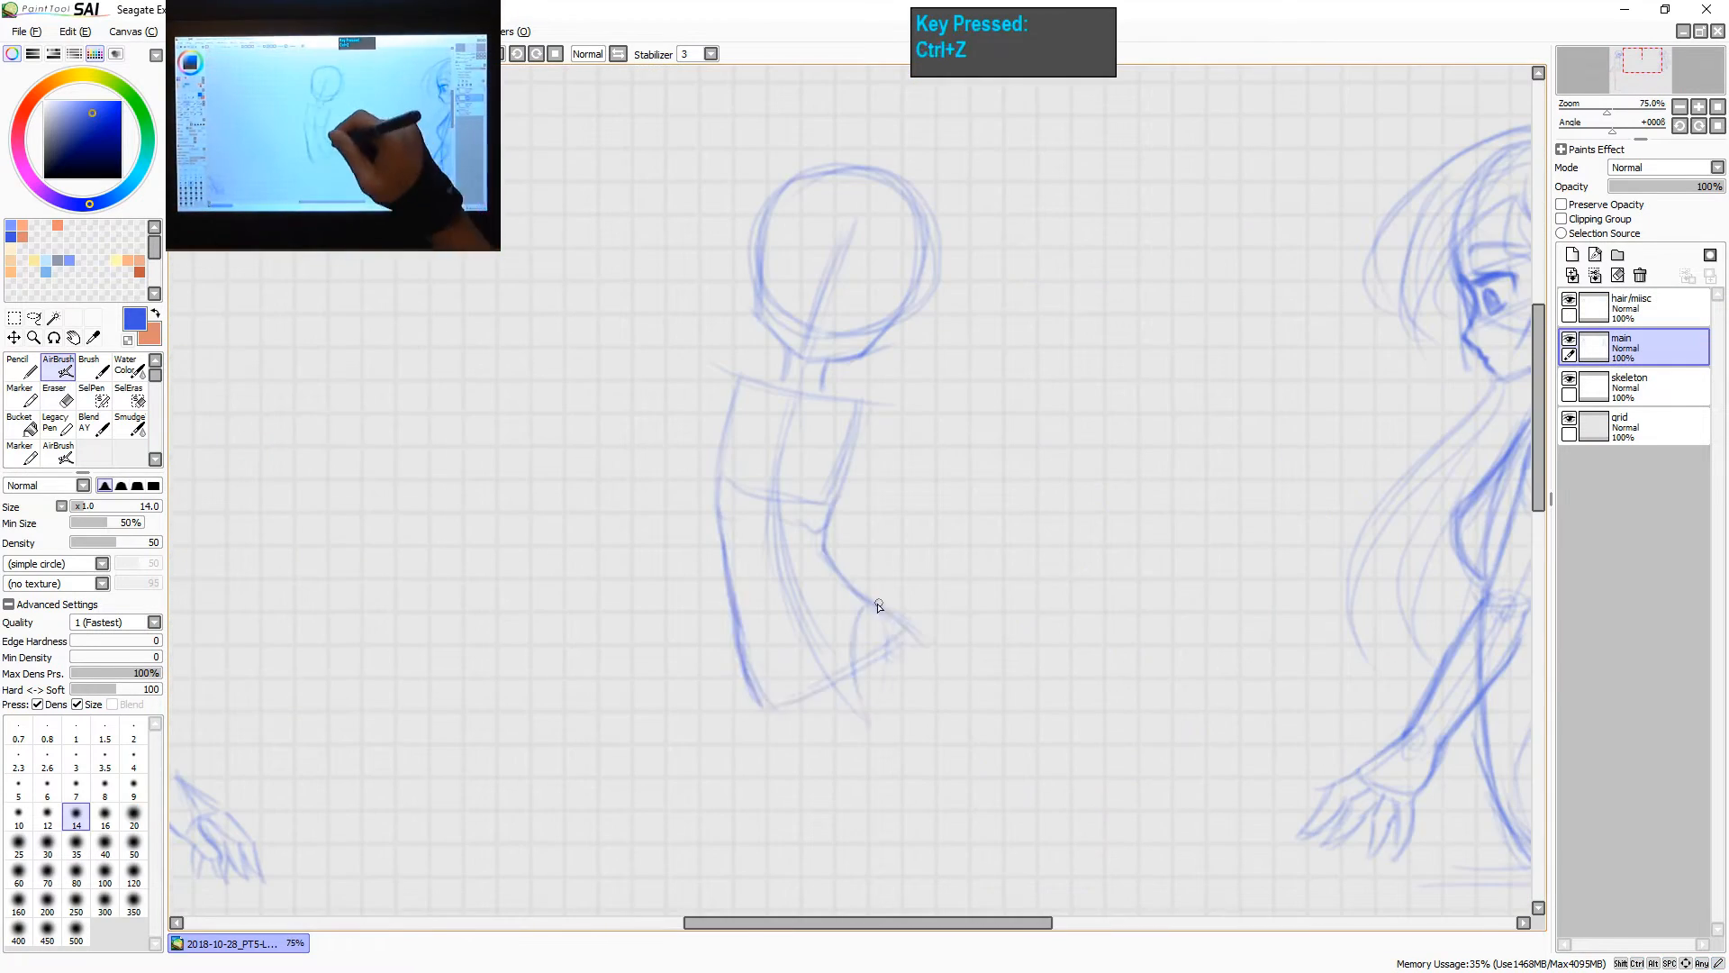
# - Add the shoulders, the straight lowered arm and the raised bent arm to the middle figure
pyautogui.moveTo(784, 383); pyautogui.dragTo(718, 428)
pyautogui.press('e')
pyautogui.moveTo(972, 494); pyautogui.dragTo(1035, 579)
pyautogui.moveTo(946, 441); pyautogui.dragTo(900, 730)
# - Draw the middle figure's eyes, nose and mouth on the tilted head
pyautogui.scroll(2, 1063, 360)
pyautogui.moveTo(946, 370); pyautogui.dragTo(1014, 423)
pyautogui.moveTo(1081, 470); pyautogui.dragTo(1187, 488)
pyautogui.hotkey('ctrl', 'z')
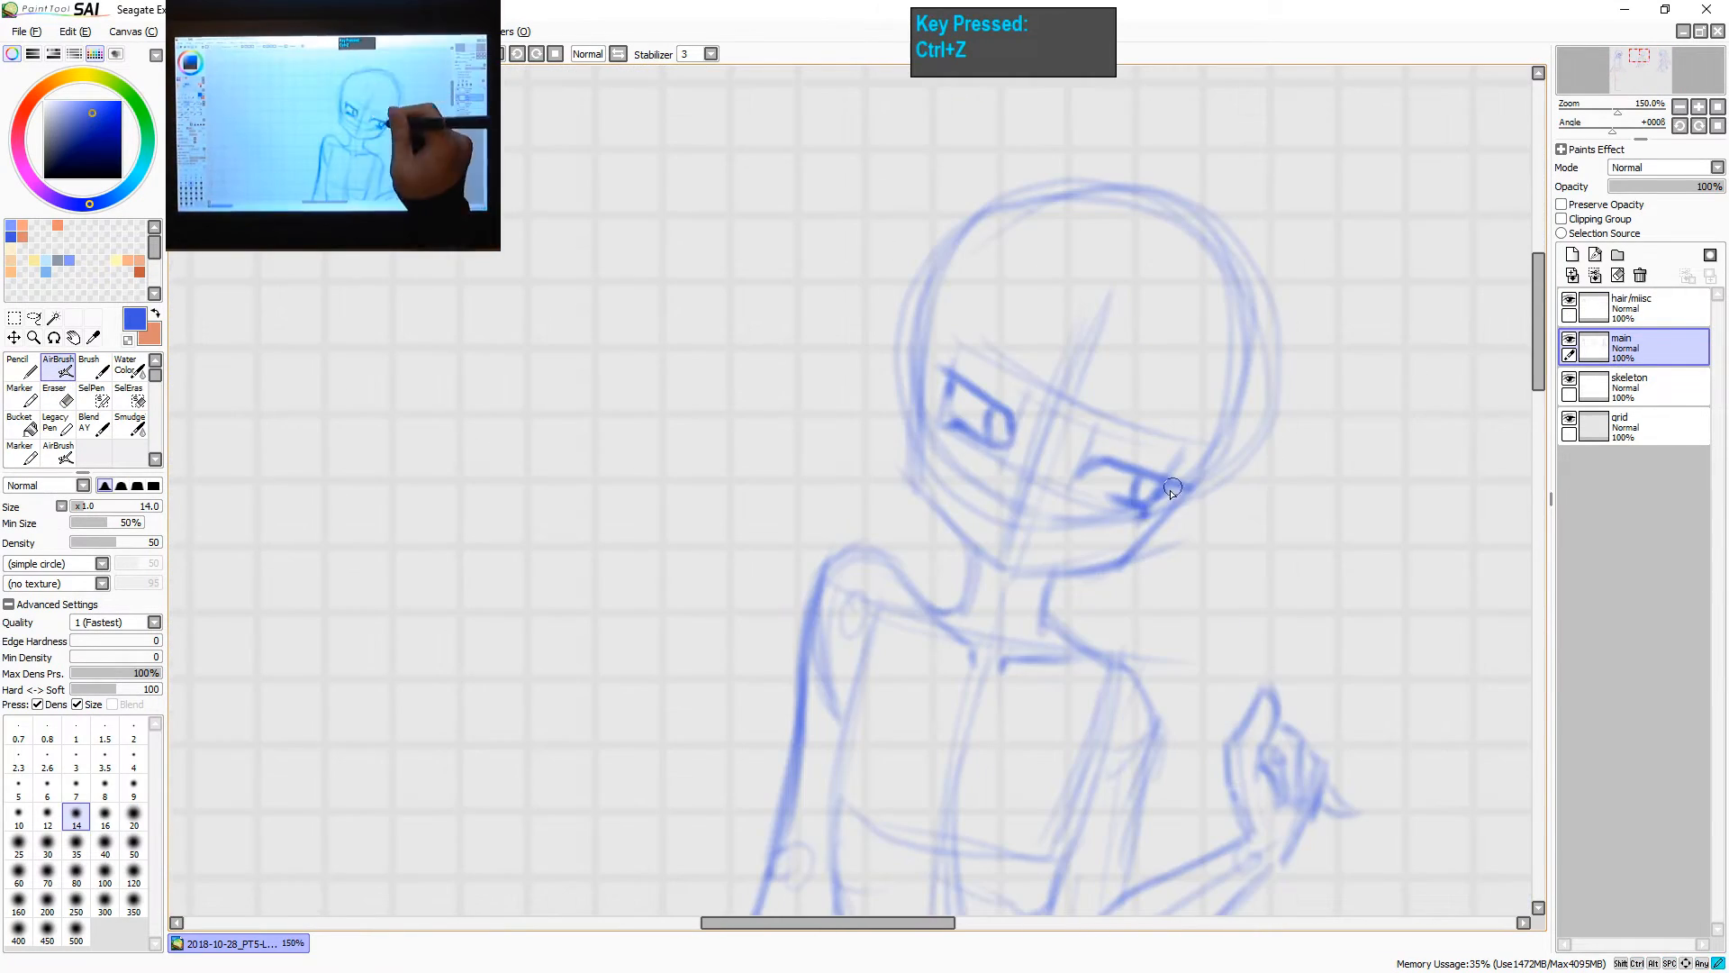
pyautogui.moveTo(1126, 427); pyautogui.dragTo(1216, 387)
pyautogui.moveTo(991, 648); pyautogui.dragTo(1099, 444)
pyautogui.moveTo(965, 383); pyautogui.dragTo(976, 444)
# - Draw the middle figure's short bob hair and hair clip on the hair/misc layer
pyautogui.scroll(-2, 1081, 406)
pyautogui.click(1649, 308)
pyautogui.moveTo(1006, 356); pyautogui.dragTo(1011, 396)
pyautogui.moveTo(1176, 315); pyautogui.dragTo(1081, 567)
pyautogui.hotkey('ctrl', 'z')
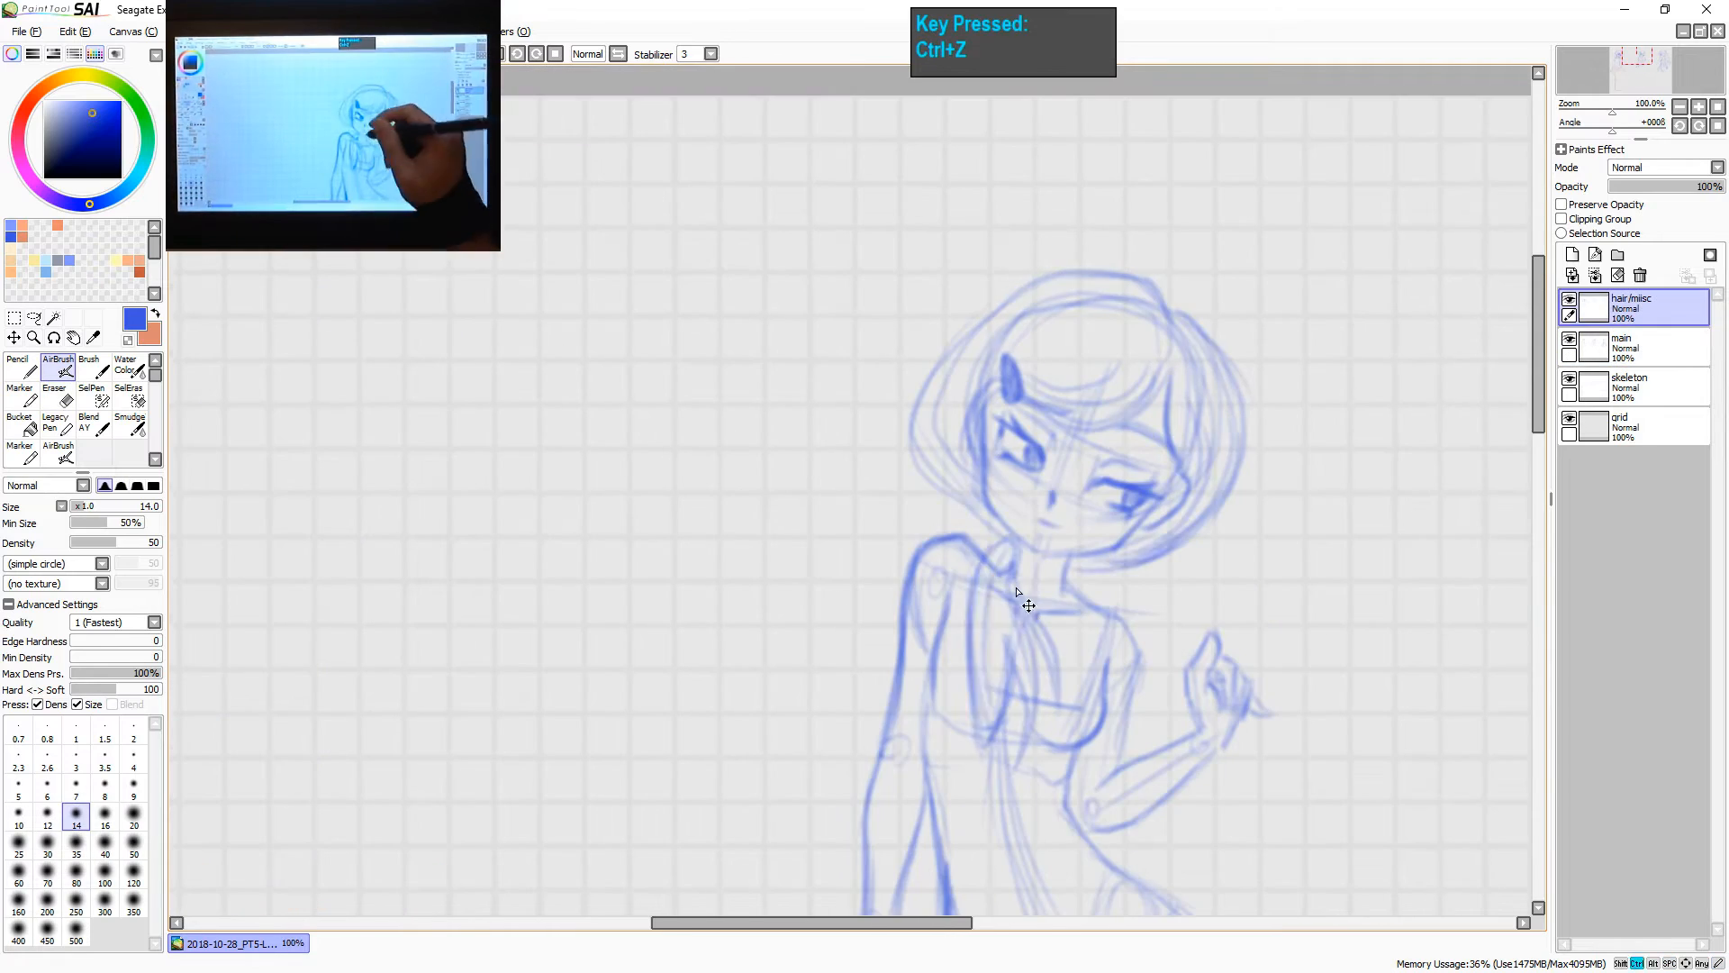
pyautogui.moveTo(1186, 515); pyautogui.dragTo(1076, 568)
# - On the main layer, sketch a fourth figure below with a lowered head, torso and folded arms
pyautogui.click(1648, 347)
pyautogui.scroll(2, 977, 394)
pyautogui.scroll(-3, 976, 393)
pyautogui.moveTo(887, 257); pyautogui.dragTo(959, 334)
pyautogui.moveTo(950, 505); pyautogui.dragTo(957, 605)
pyautogui.hotkey('ctrl', 'z')
pyautogui.moveTo(860, 464); pyautogui.dragTo(973, 532)
# - Draw the folded-arms figure's ponytail and bangs on the hair/misc layer
pyautogui.scroll(1, 793, 435)
pyautogui.click(1648, 309)
pyautogui.moveTo(891, 342); pyautogui.dragTo(785, 558)
# - On the main layer, sketch a fifth figure in side view with a round head, curved torso and round hip
pyautogui.scroll(-1, 986, 423)
pyautogui.click(1649, 348)
pyautogui.scroll(-1, 991, 599)
pyautogui.moveTo(781, 447); pyautogui.dragTo(793, 526)
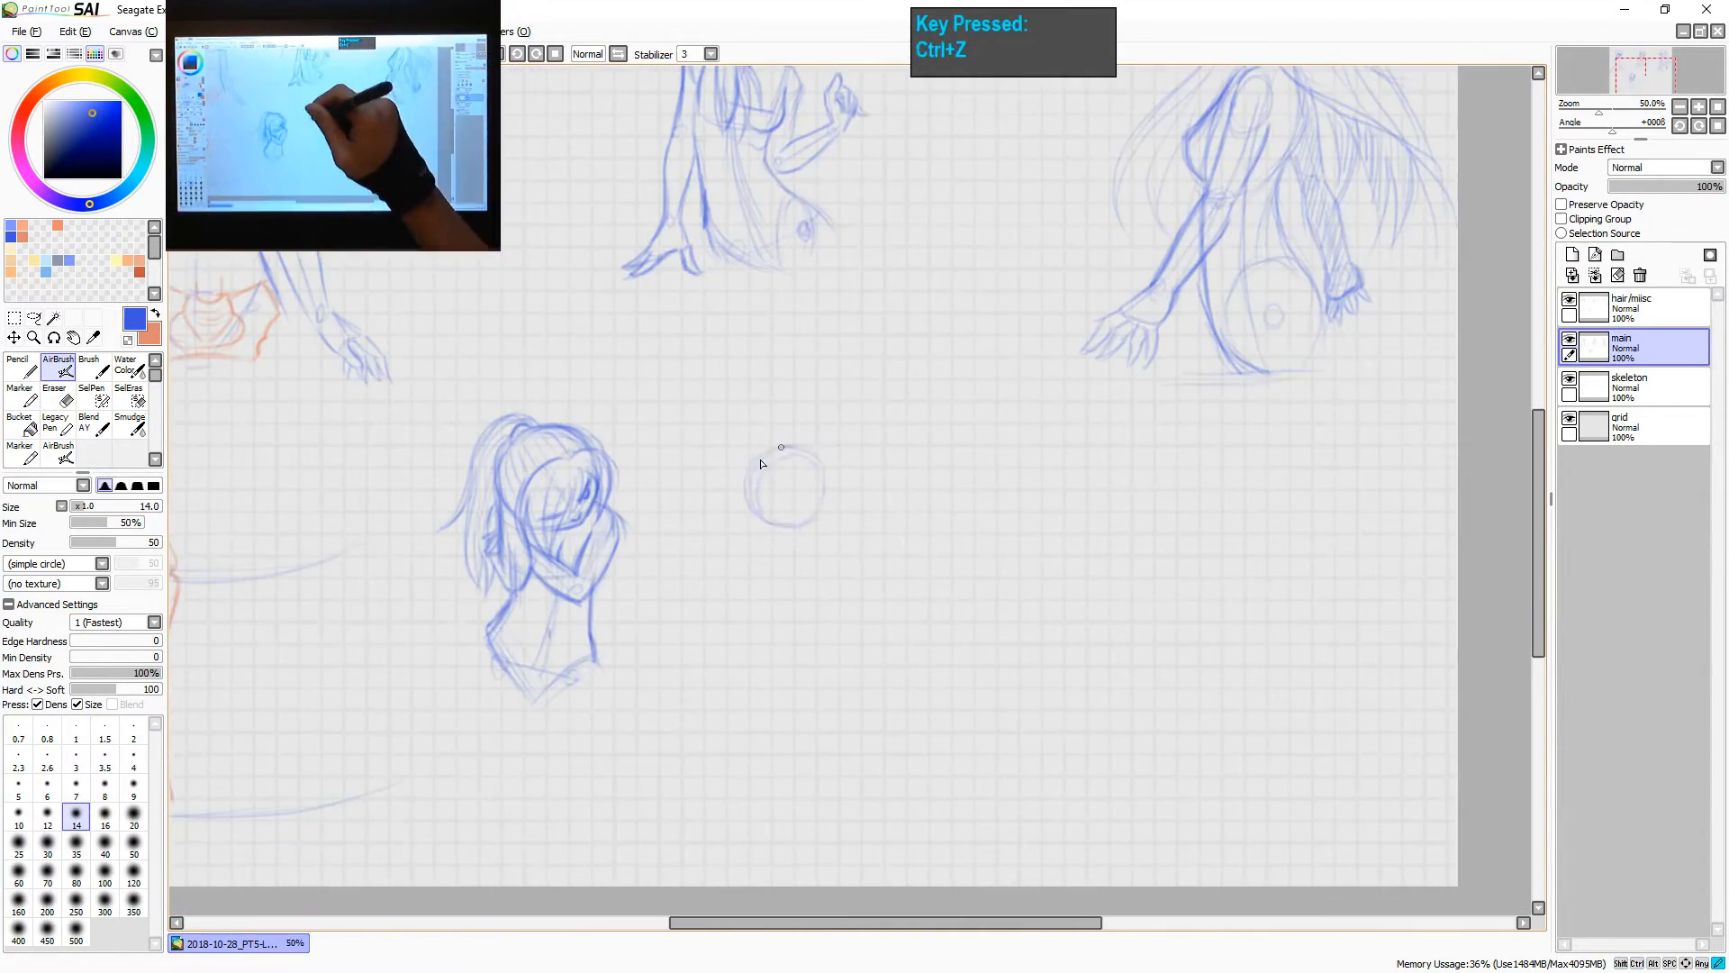
pyautogui.scroll(1, 781, 446)
pyautogui.moveTo(794, 341); pyautogui.dragTo(1027, 548)
pyautogui.moveTo(864, 432); pyautogui.dragTo(1009, 554)
# - Draw the curved figure's arm raised and stretched out behind the head, including the hand
pyautogui.scroll(1, 1027, 514)
pyautogui.moveTo(901, 315); pyautogui.dragTo(970, 546)
pyautogui.moveTo(879, 360); pyautogui.dragTo(824, 491)
pyautogui.press('b')
pyautogui.moveTo(1035, 333); pyautogui.dragTo(938, 408)
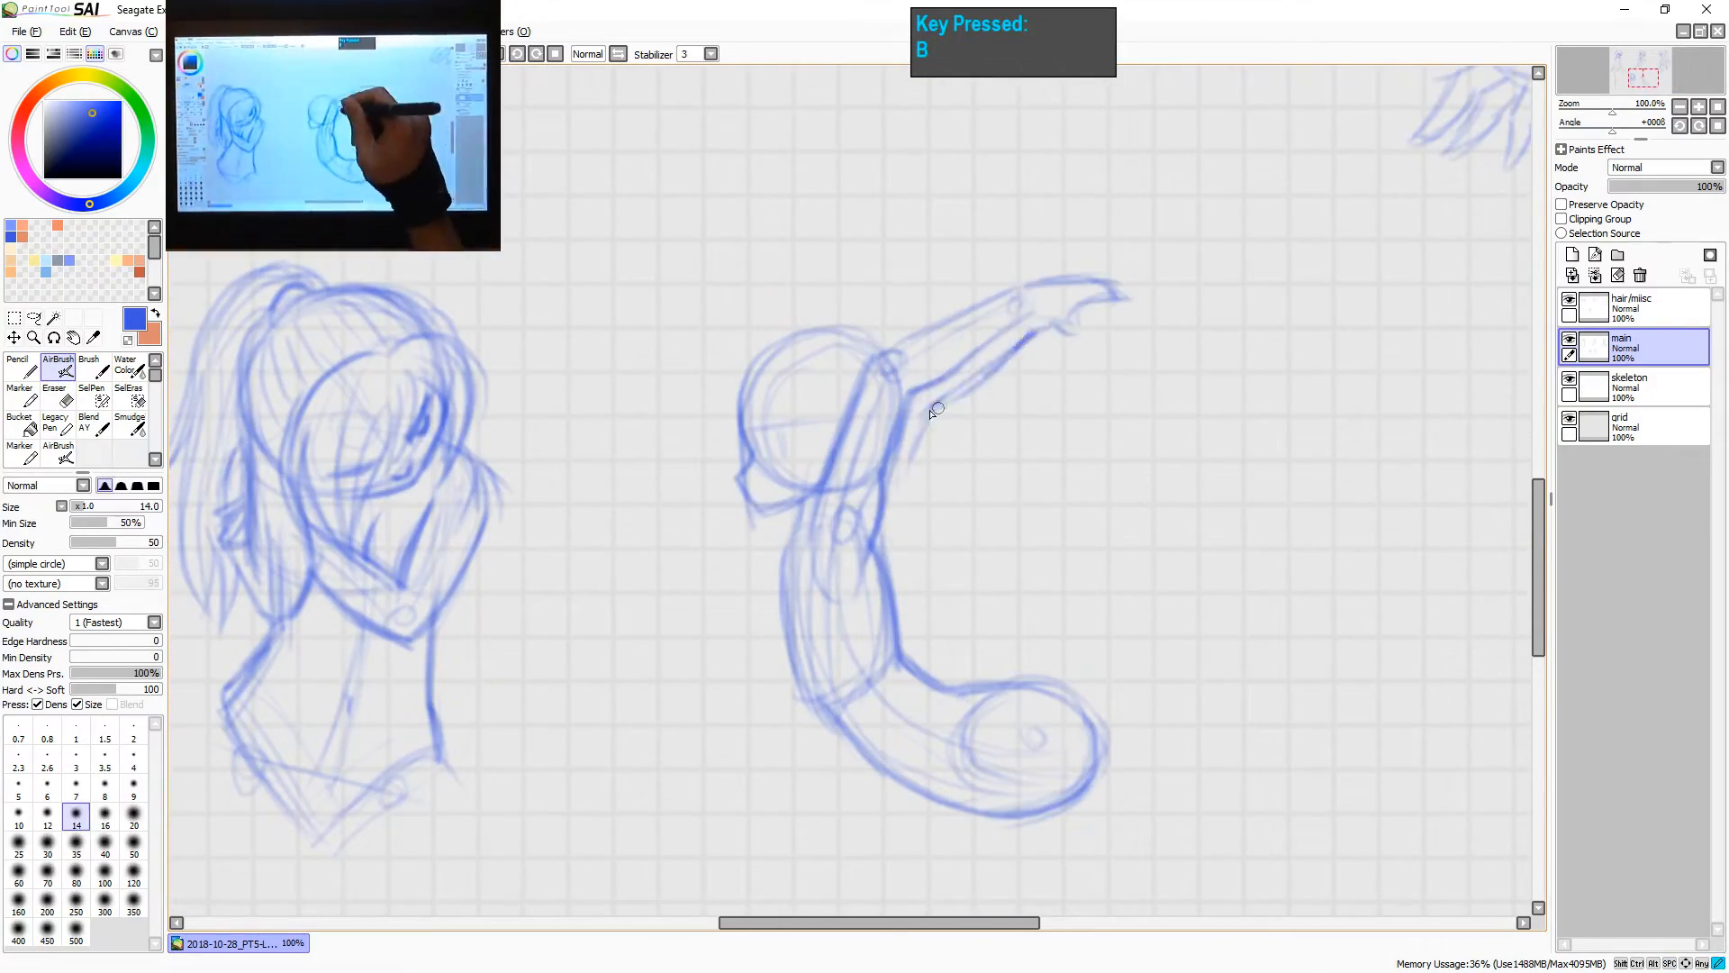
# - Draw the facial features on the curved figure's profile
pyautogui.scroll(2, 932, 413)
pyautogui.moveTo(856, 361); pyautogui.dragTo(891, 423)
pyautogui.scroll(-1, 1036, 224)
pyautogui.moveTo(901, 325); pyautogui.dragTo(937, 378)
# - Draw the curved figure's braided hair on the hair/misc layer
pyautogui.click(1649, 308)
pyautogui.moveTo(901, 270); pyautogui.dragTo(734, 541)
pyautogui.hotkey('ctrl', 'z')
pyautogui.moveTo(946, 361); pyautogui.dragTo(902, 694)
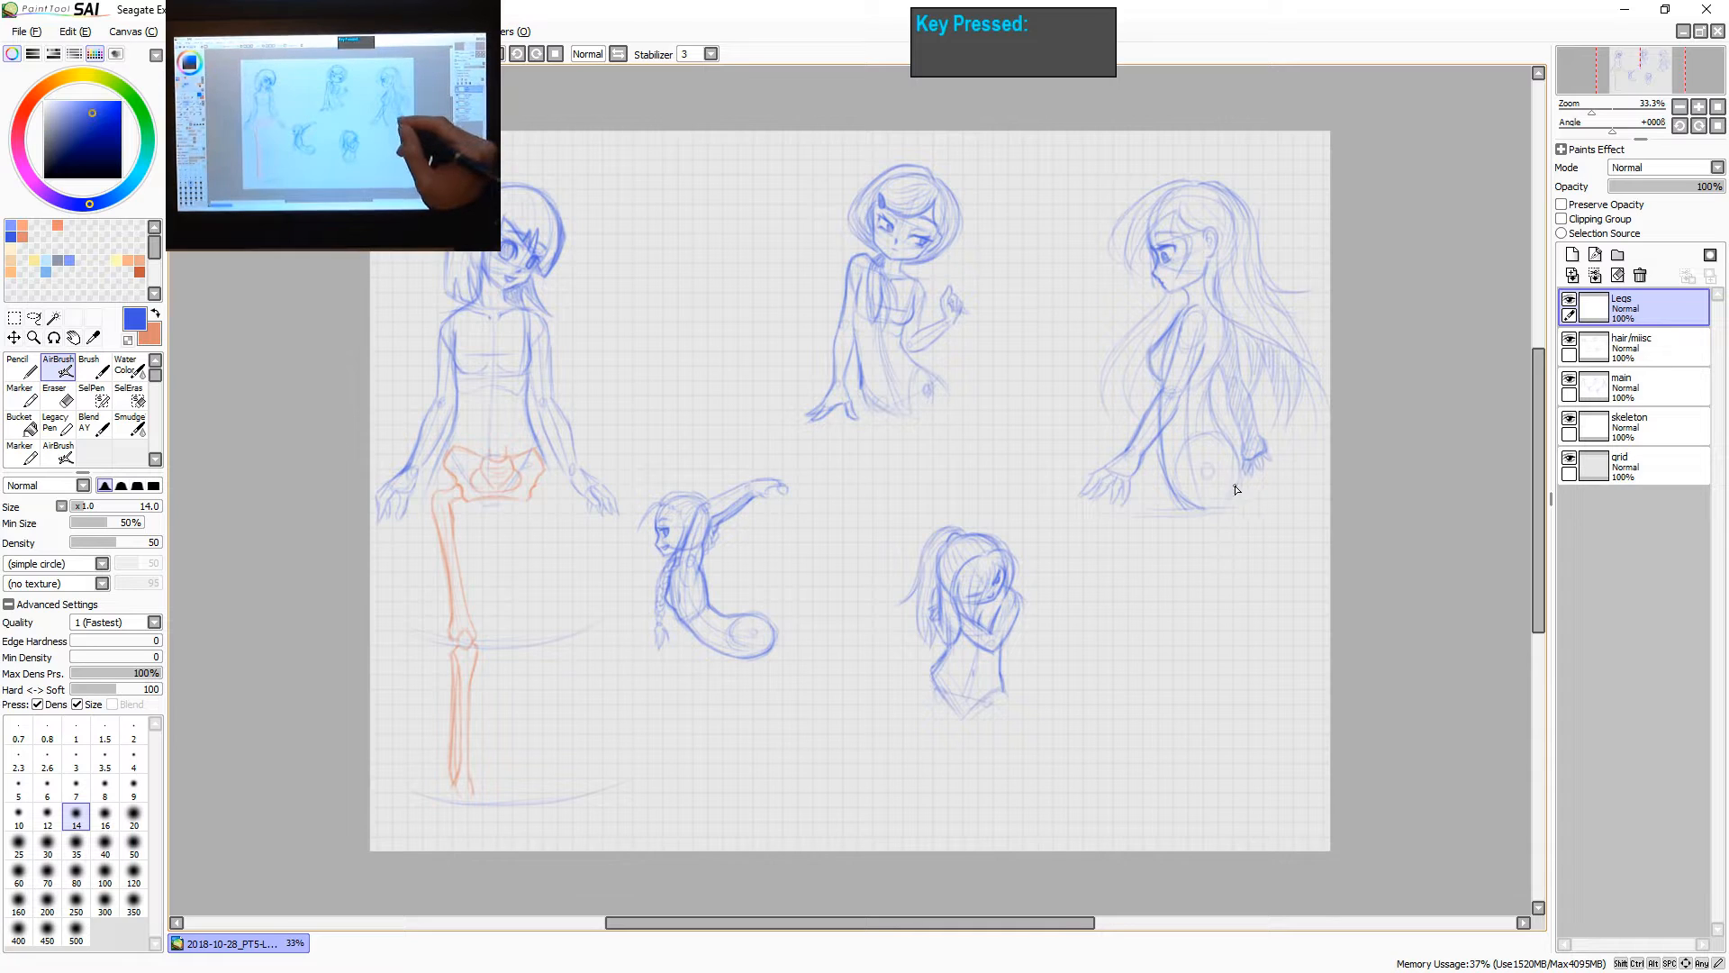
# - Try straight blue axis lines over the front-facing figure's thigh and shin bones, and clear them from the Legs layer
pyautogui.hotkey('ctrl', '`')
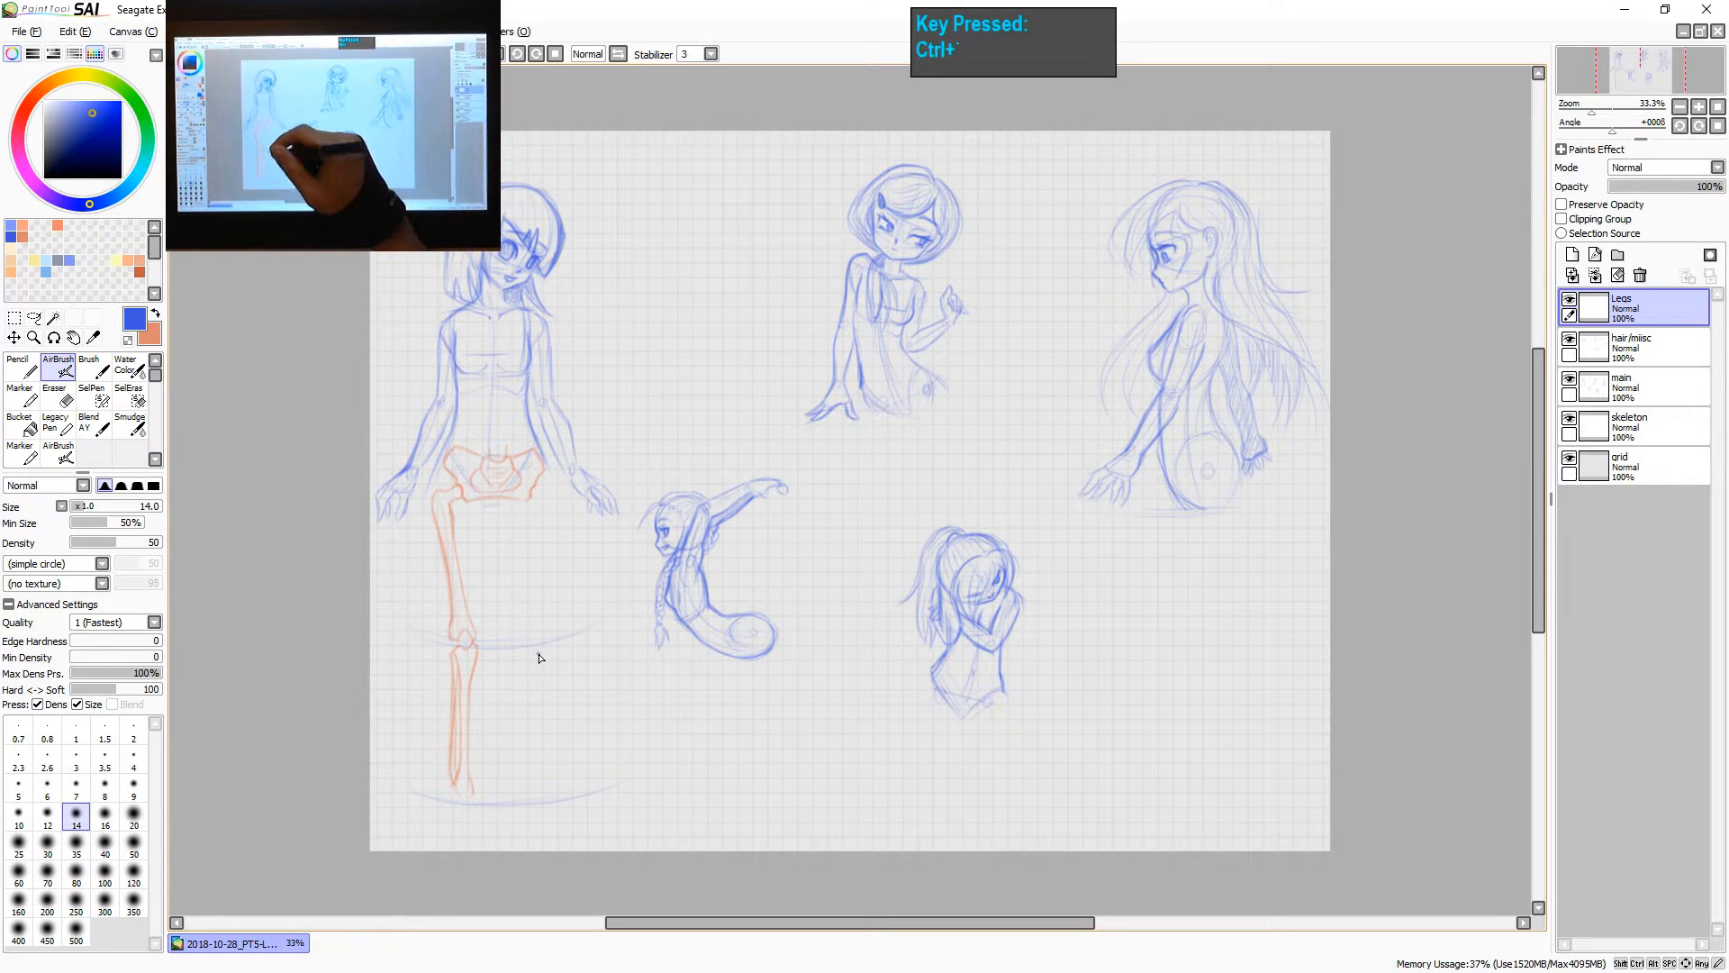
pyautogui.press('space')
pyautogui.moveTo(621, 584); pyautogui.dragTo(964, 511)
pyautogui.press('2')
pyautogui.press('space')
pyautogui.press('space')
pyautogui.moveTo(1334, 474); pyautogui.dragTo(1280, 492)
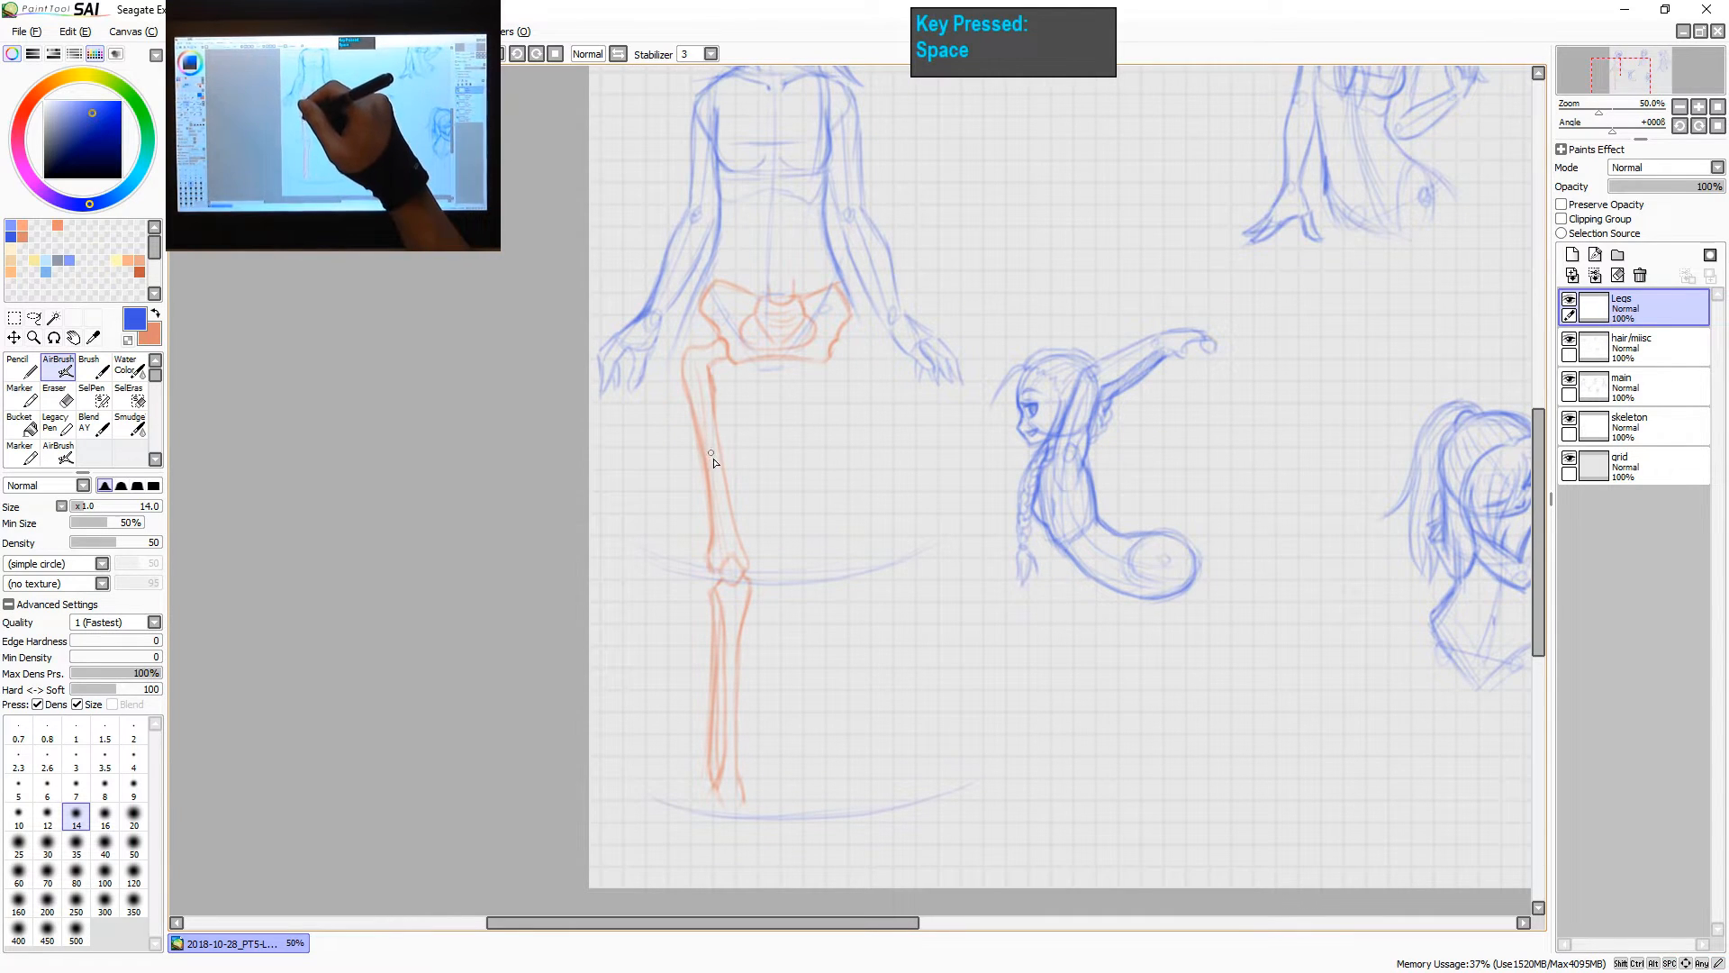
pyautogui.moveTo(706, 418)
pyautogui.mouseDown()
pyautogui.moveTo(729, 569)
pyautogui.moveTo(705, 397)
pyautogui.moveTo(731, 575)
pyautogui.mouseUp()
pyautogui.moveTo(737, 499)
pyautogui.mouseDown()
pyautogui.moveTo(724, 797)
pyautogui.moveTo(734, 478)
pyautogui.moveTo(721, 773)
pyautogui.mouseUp()
pyautogui.moveTo(725, 605); pyautogui.dragTo(724, 743)
pyautogui.moveTo(726, 603); pyautogui.dragTo(722, 746)
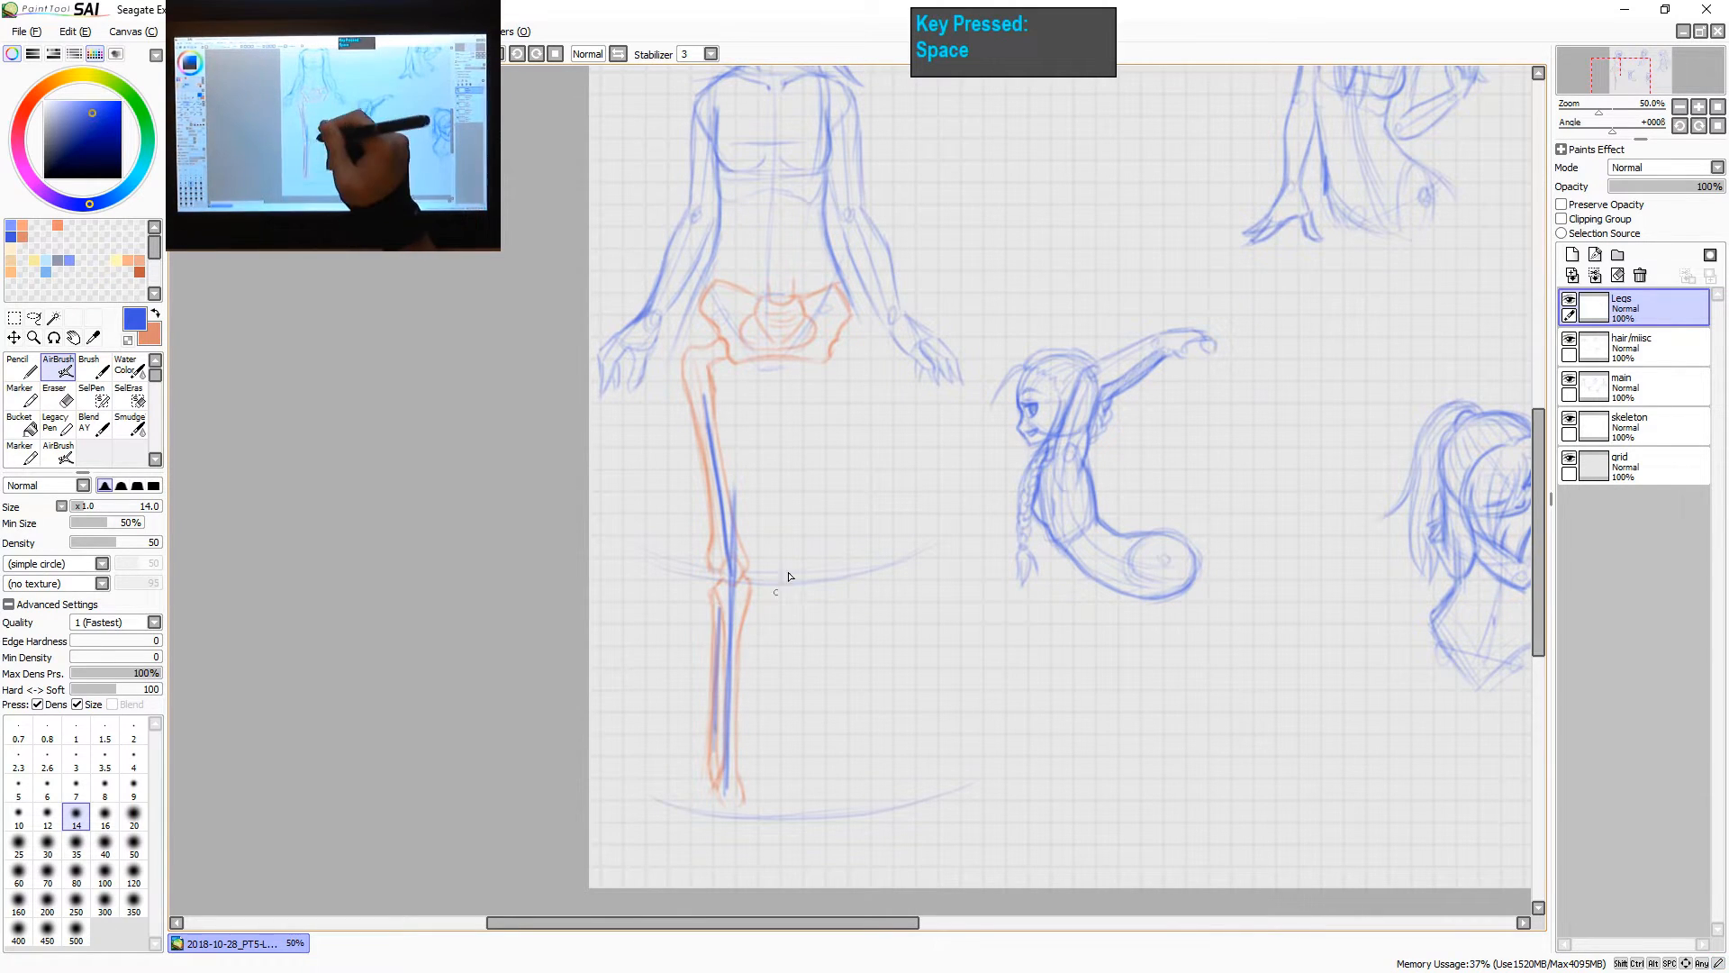
pyautogui.moveTo(738, 456)
pyautogui.mouseDown()
pyautogui.moveTo(733, 539)
pyautogui.moveTo(739, 418)
pyautogui.moveTo(722, 492)
pyautogui.mouseUp()
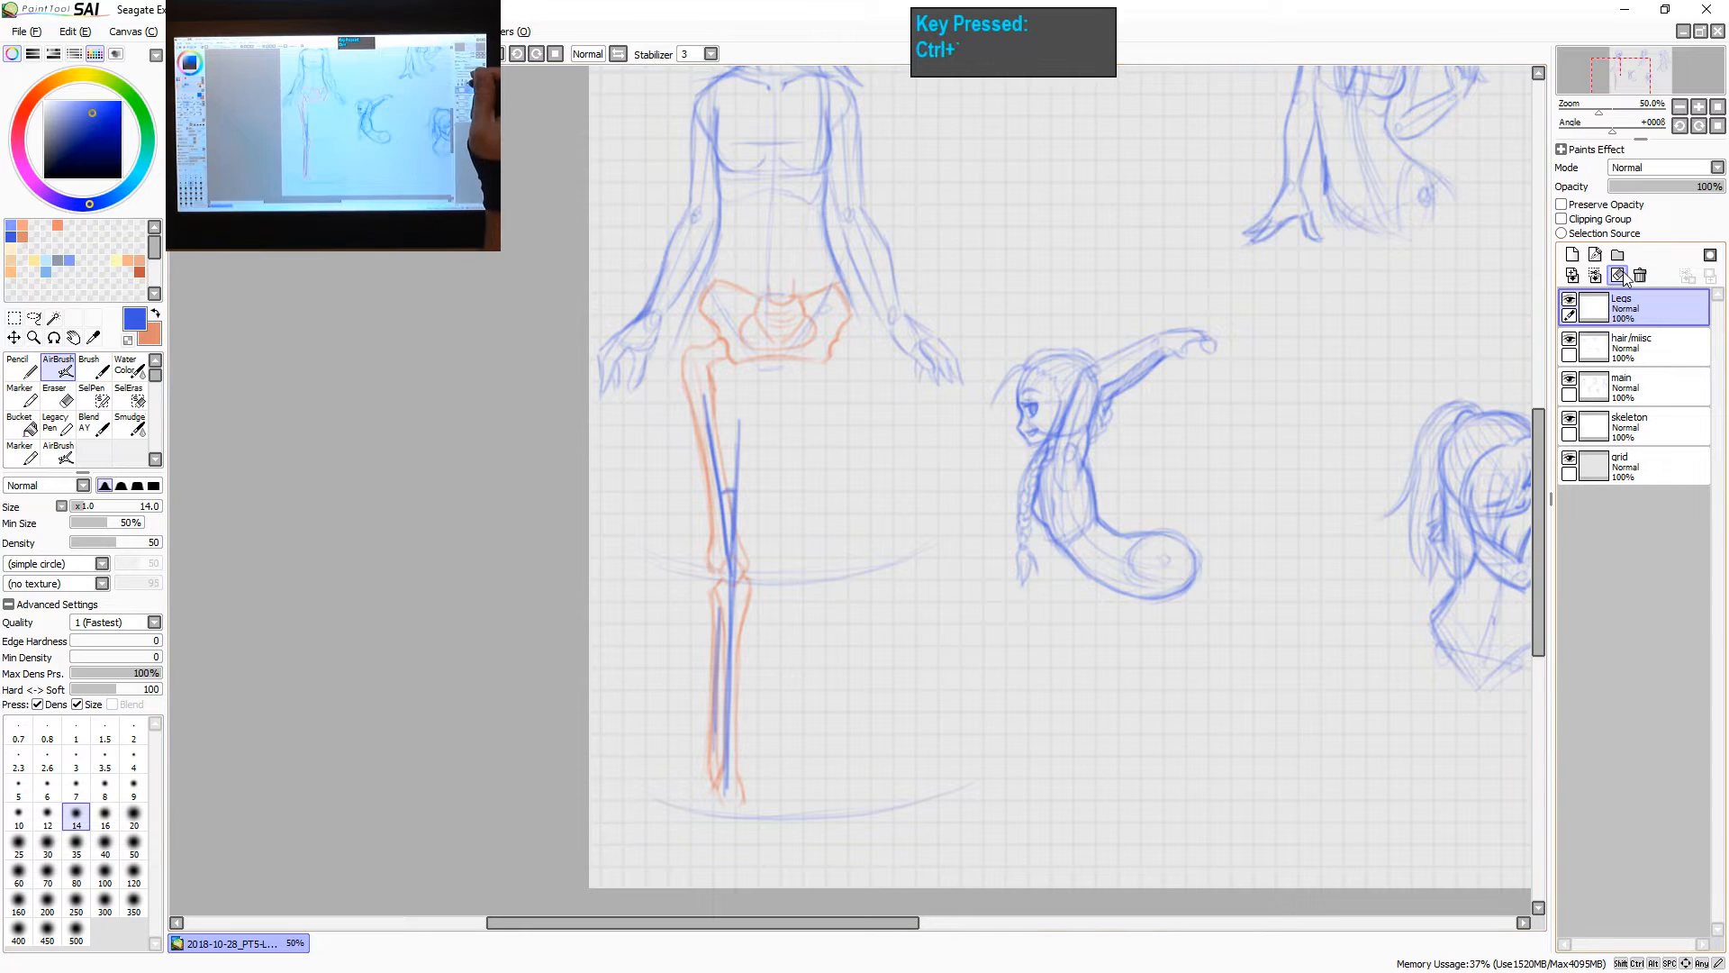
pyautogui.click(1619, 275)
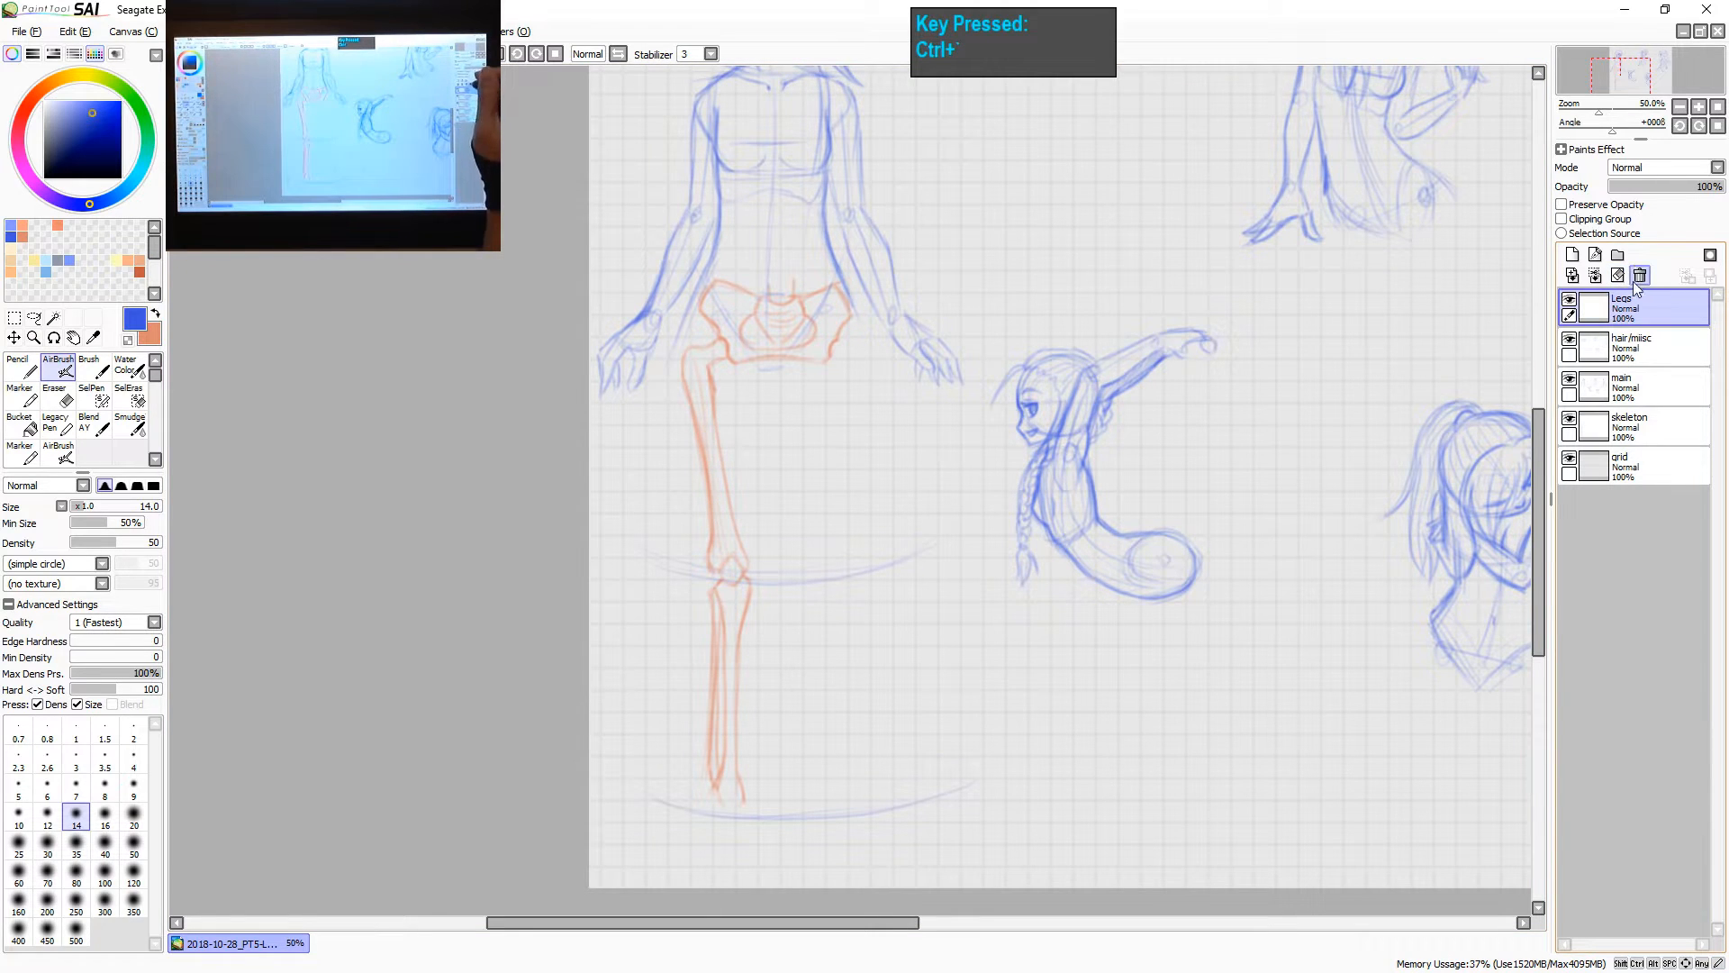
# - Try outer and inner thigh contours around the front-facing figure's femur on the Legs layer
pyautogui.press('space')
pyautogui.moveTo(826, 455); pyautogui.dragTo(1032, 428)
pyautogui.scroll(1, 880, 375)
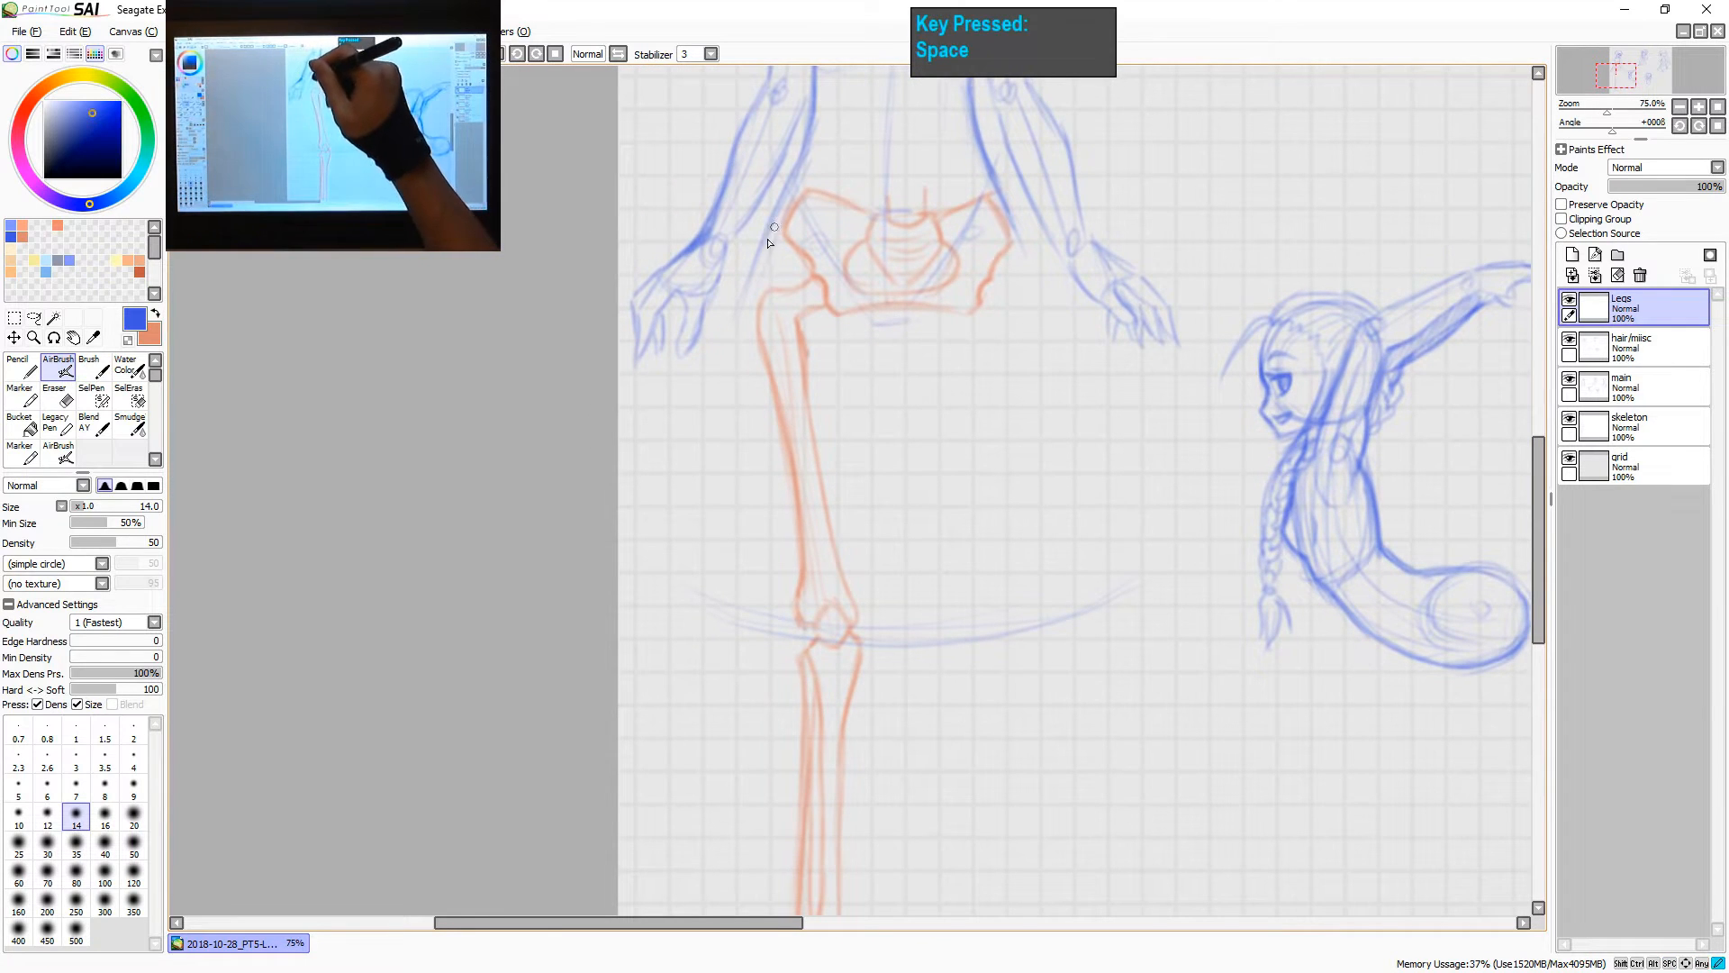
pyautogui.moveTo(766, 229); pyautogui.dragTo(735, 431)
pyautogui.moveTo(756, 258)
pyautogui.mouseDown()
pyautogui.moveTo(745, 439)
pyautogui.moveTo(725, 388)
pyautogui.moveTo(741, 484)
pyautogui.mouseUp()
pyautogui.moveTo(738, 358); pyautogui.dragTo(744, 489)
pyautogui.moveTo(792, 628); pyautogui.dragTo(786, 610)
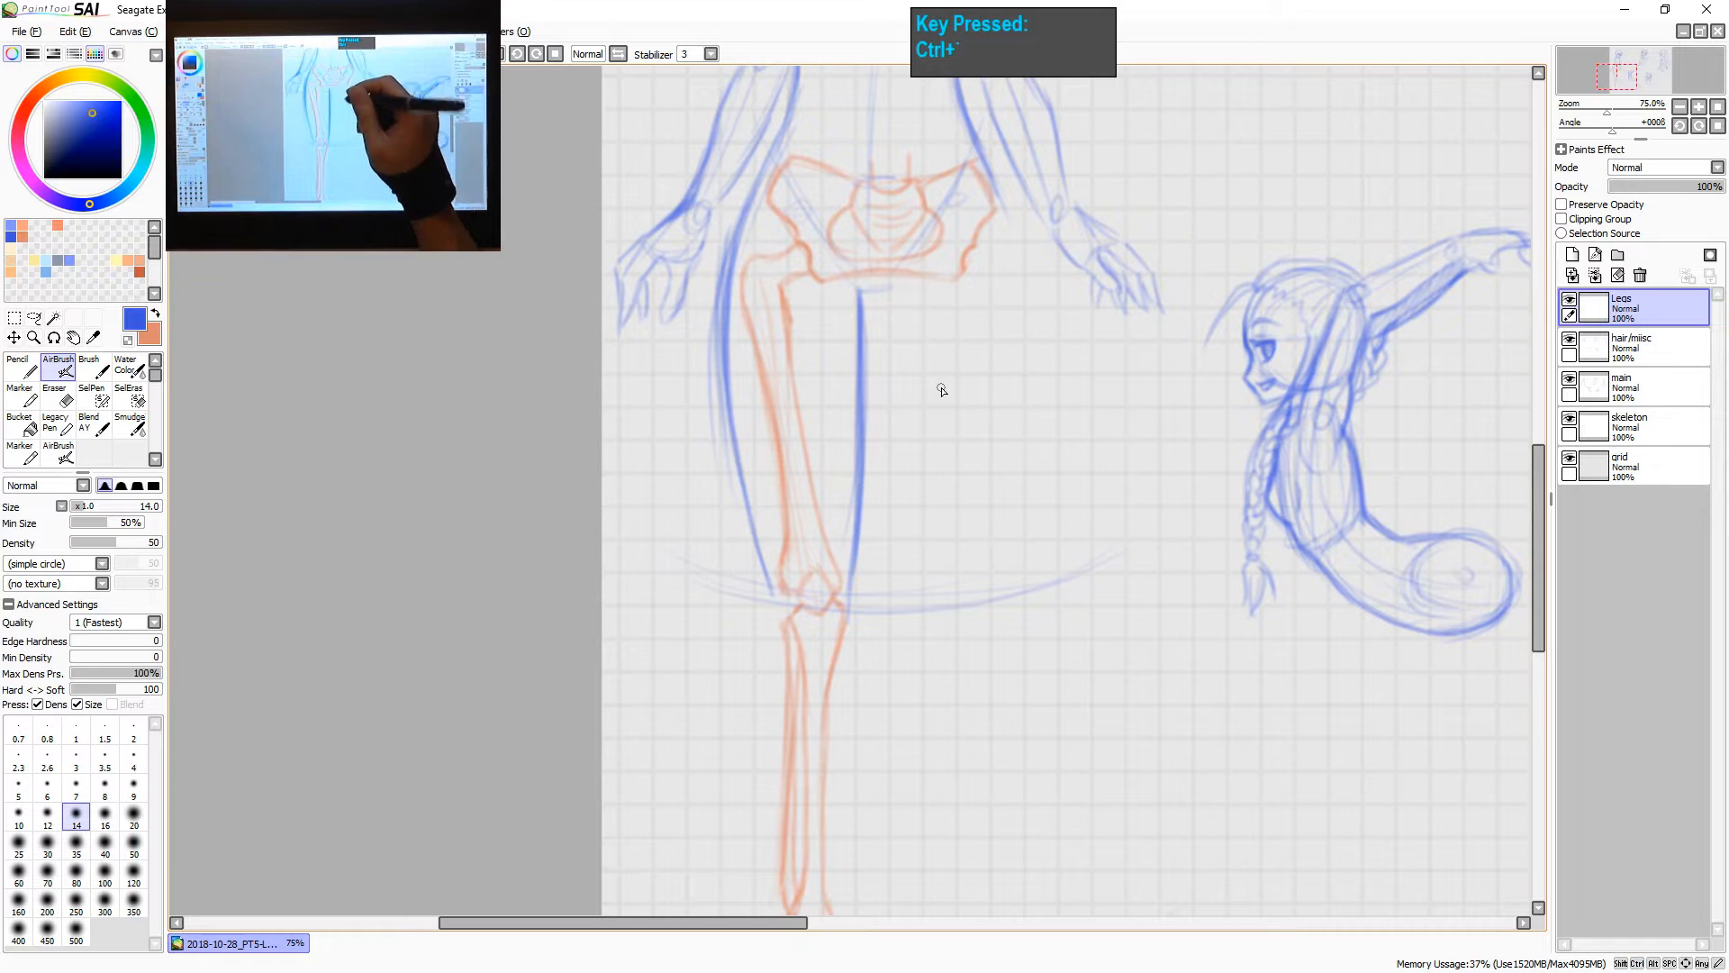
# - Clear the trial thigh contours from the Legs layer
pyautogui.press('space')
pyautogui.moveTo(930, 429); pyautogui.dragTo(902, 372)
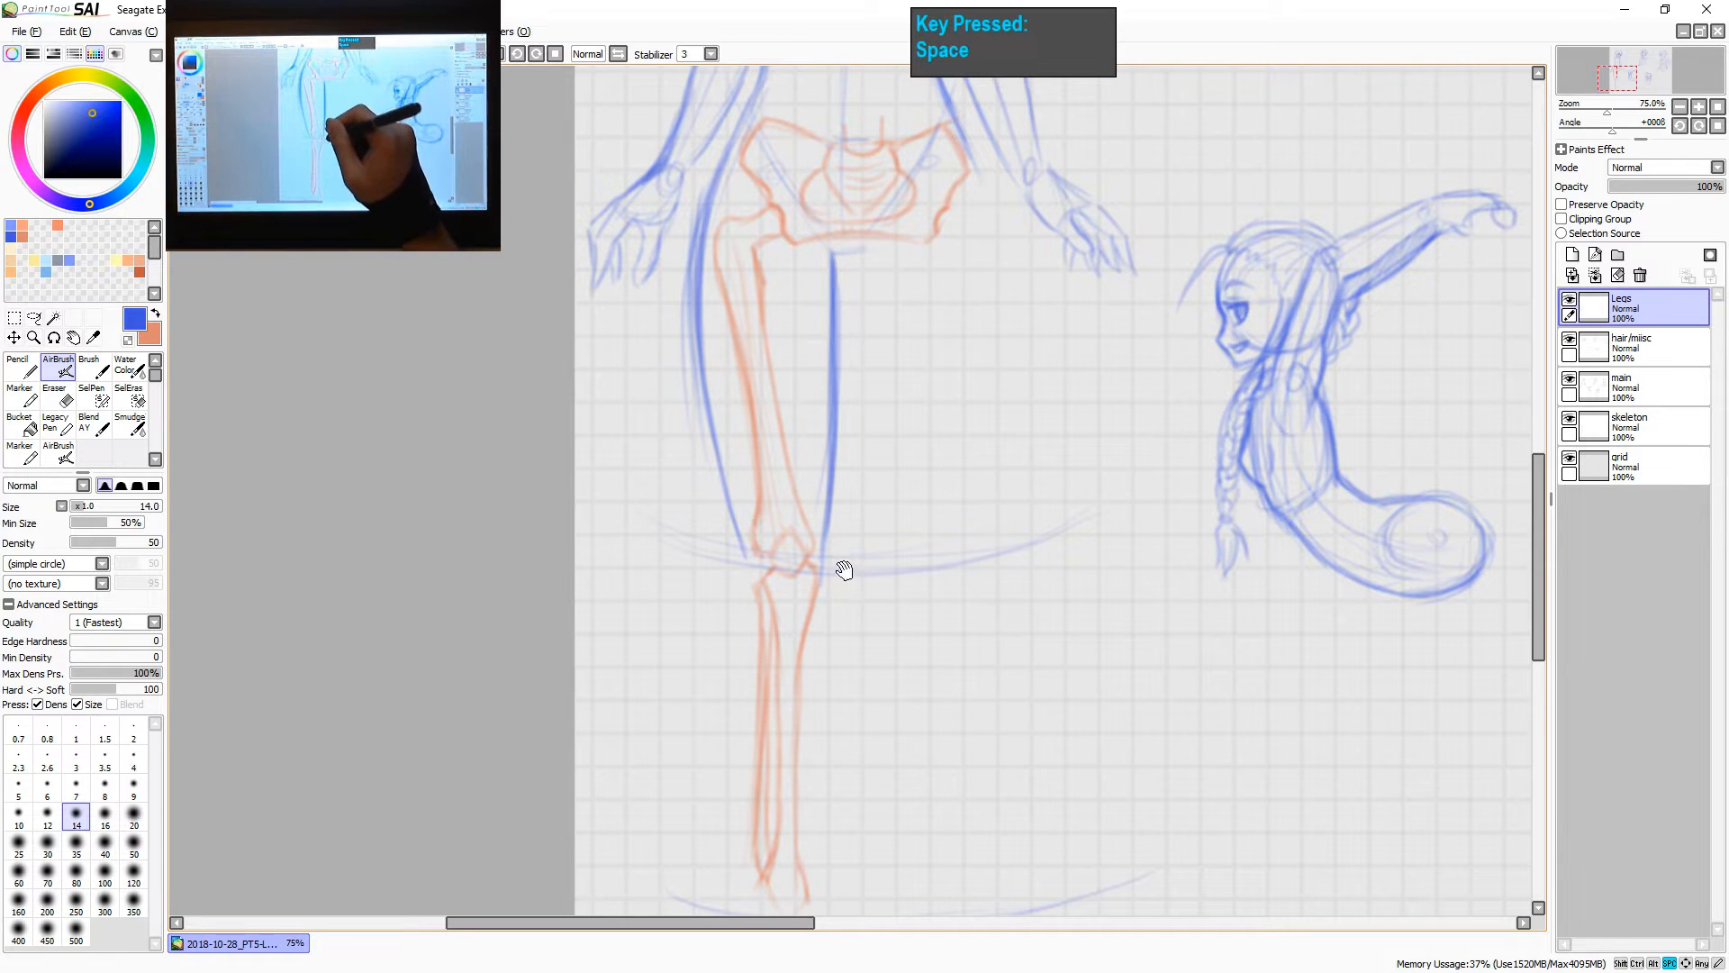
pyautogui.moveTo(841, 568); pyautogui.dragTo(880, 471)
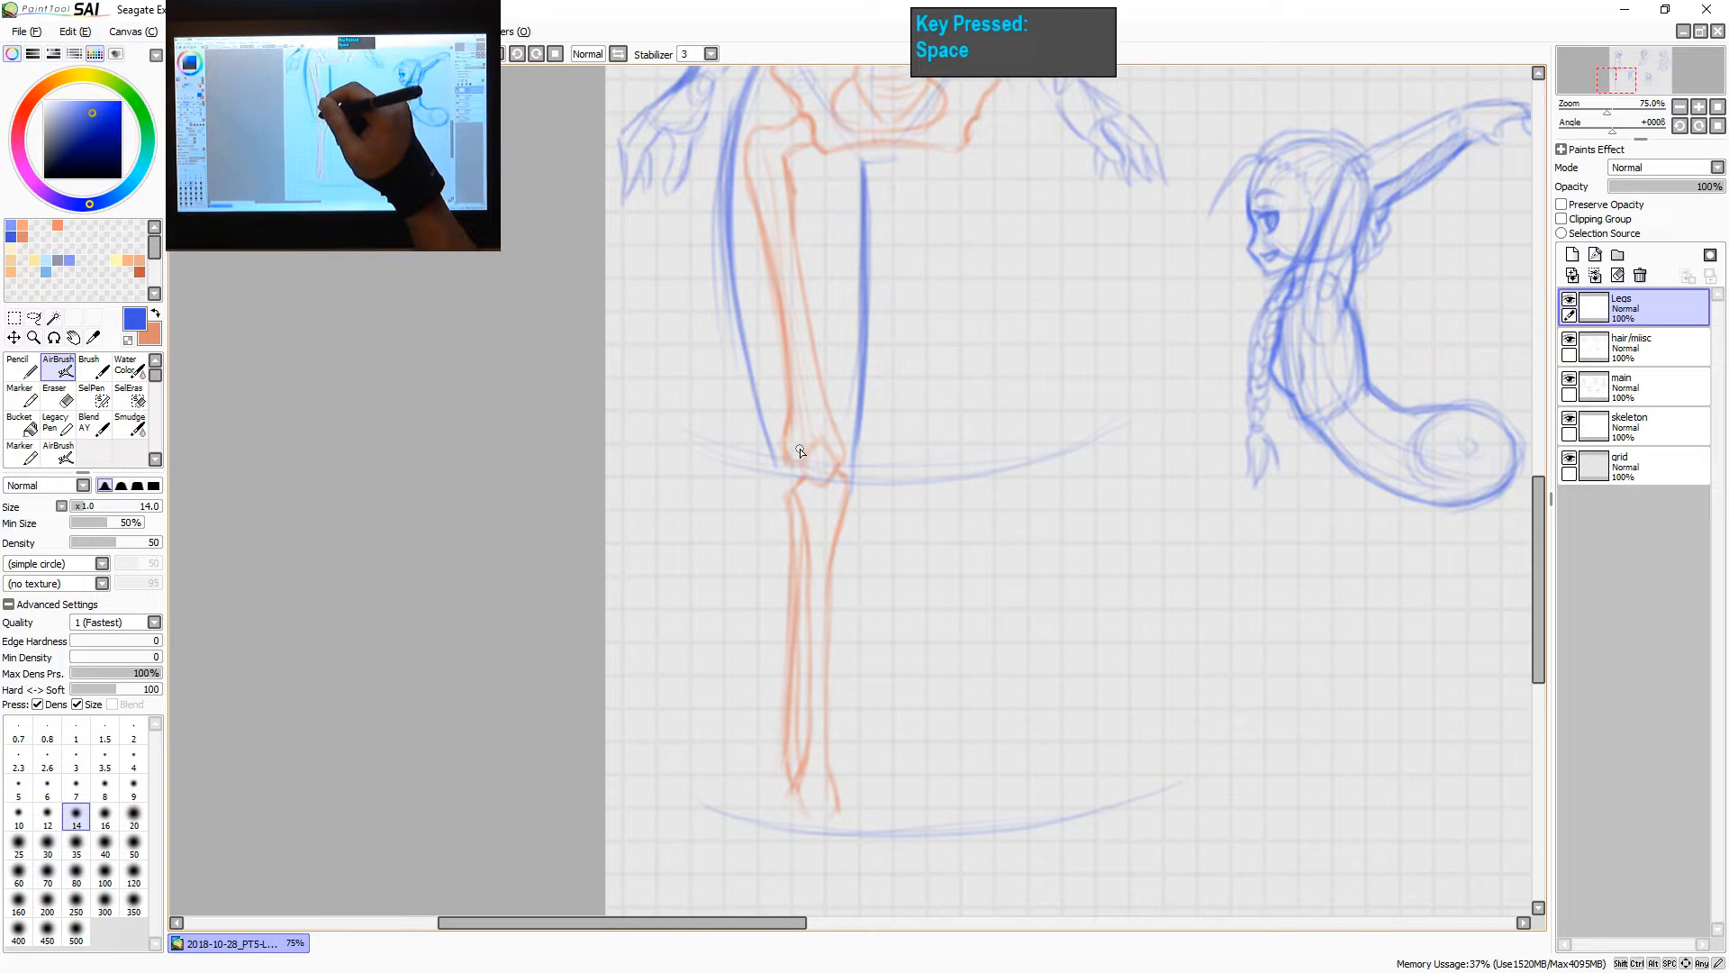
pyautogui.press('ctrl')
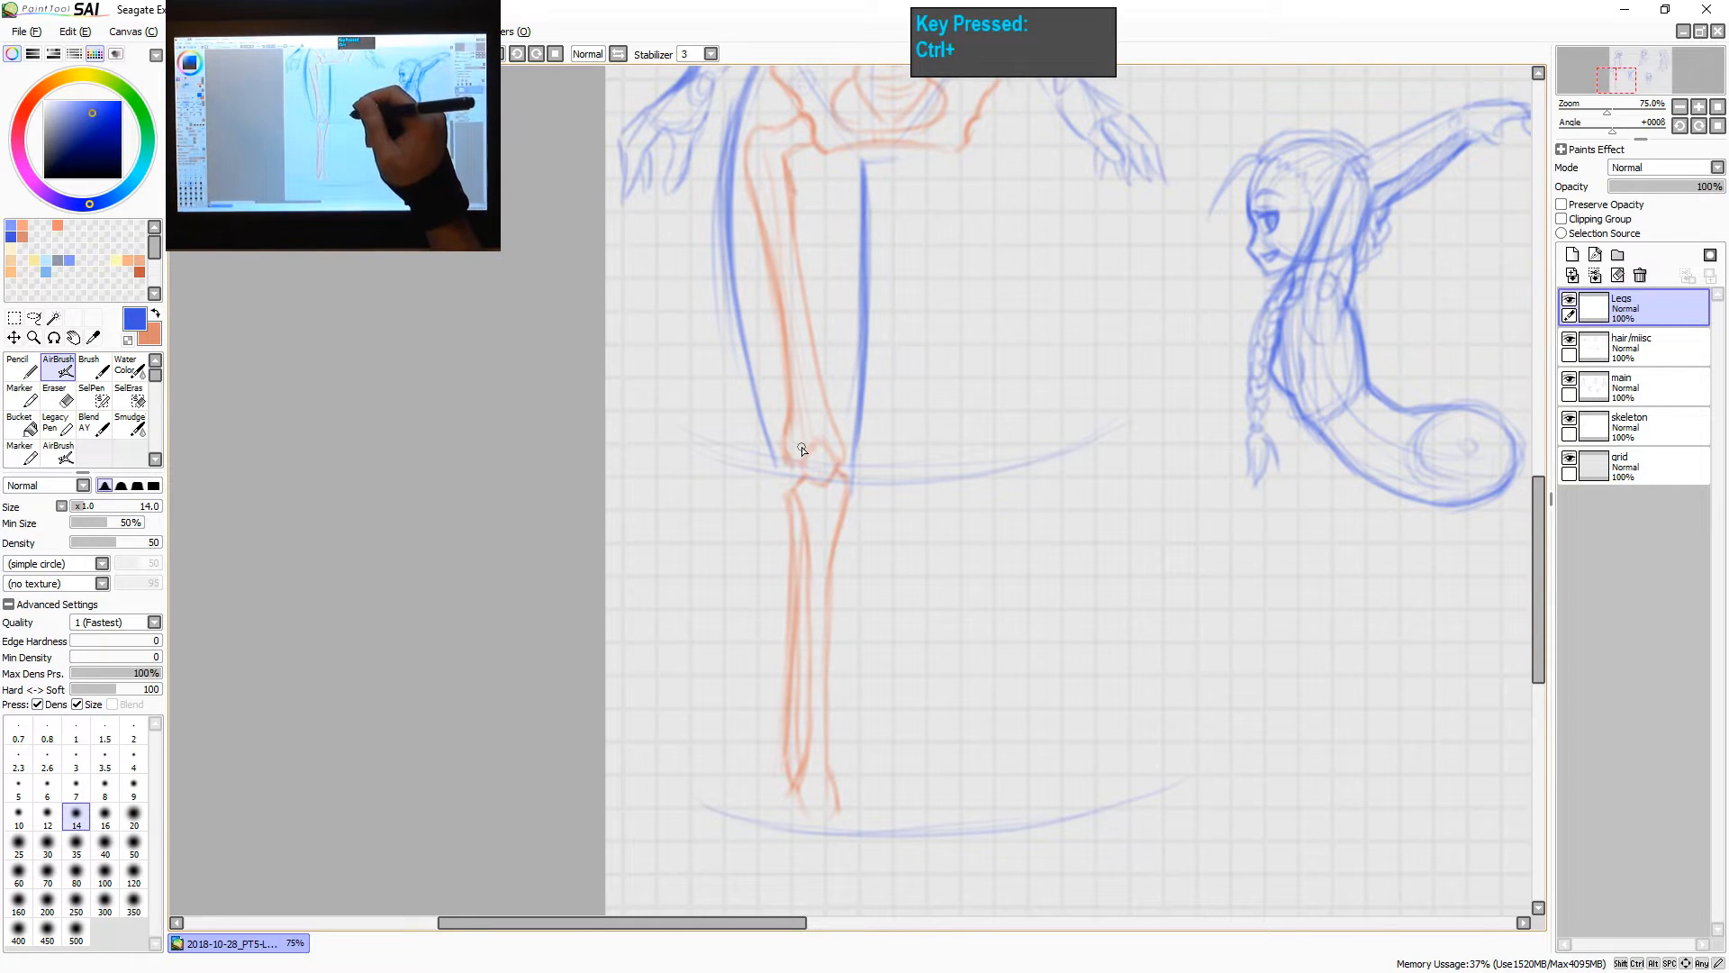
pyautogui.hotkey('ctrl', '-')
pyautogui.moveTo(939, 470); pyautogui.dragTo(926, 564)
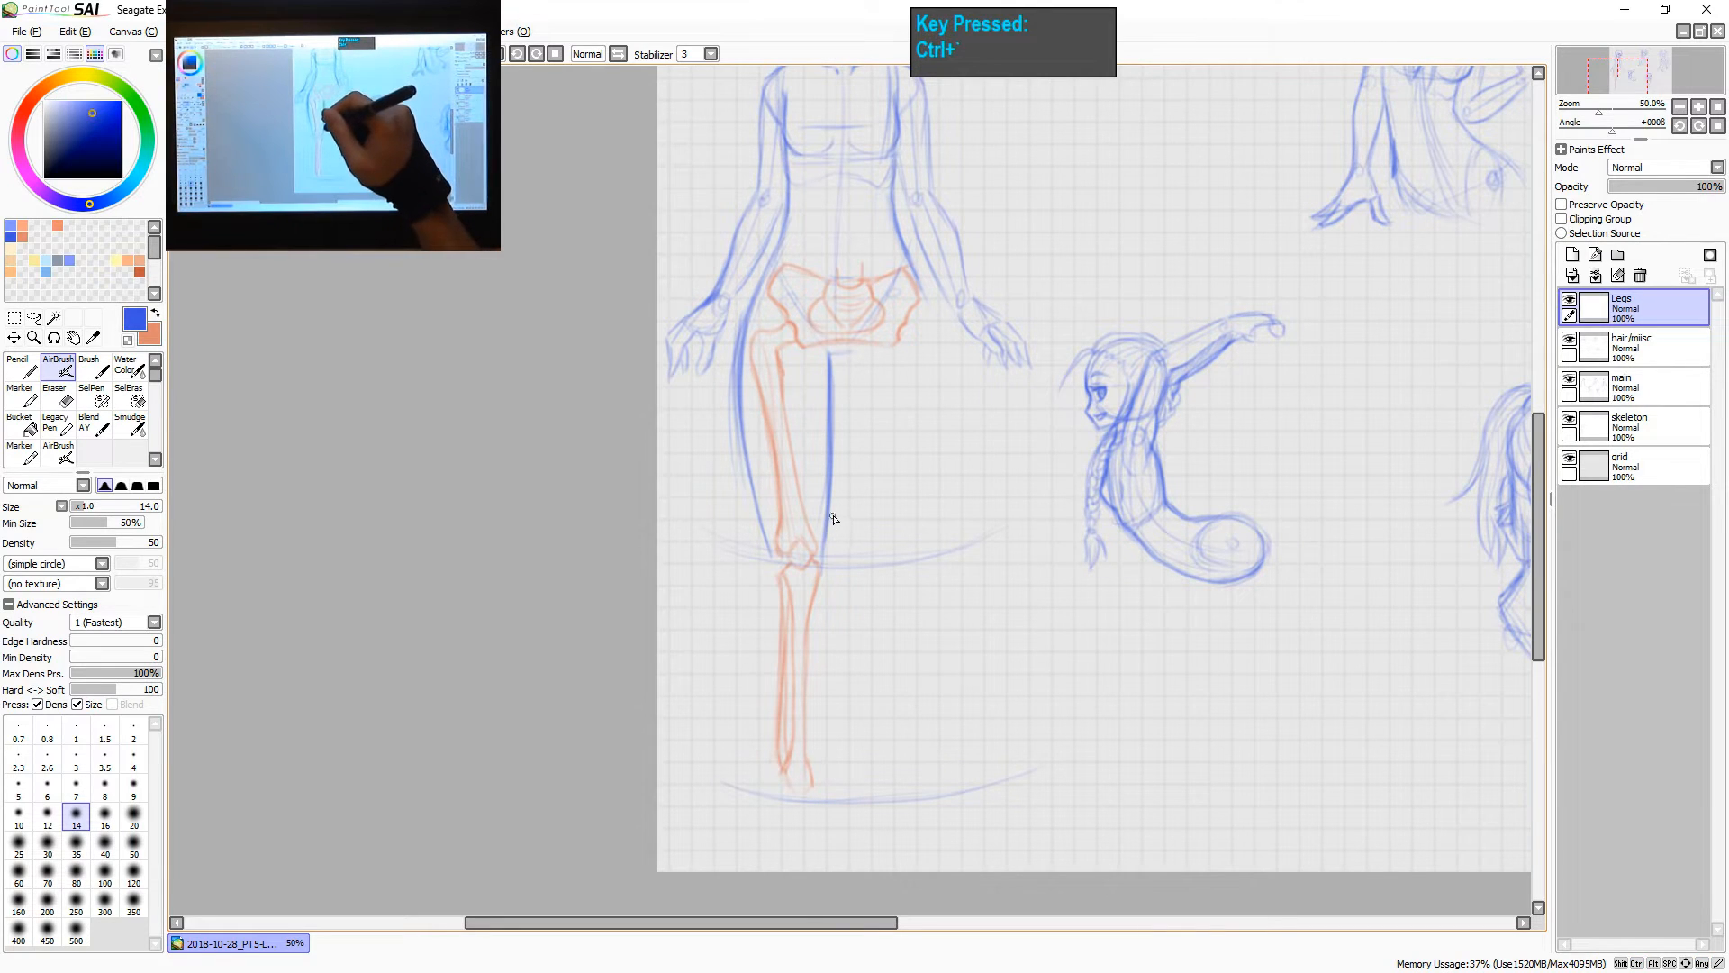
pyautogui.click(1618, 275)
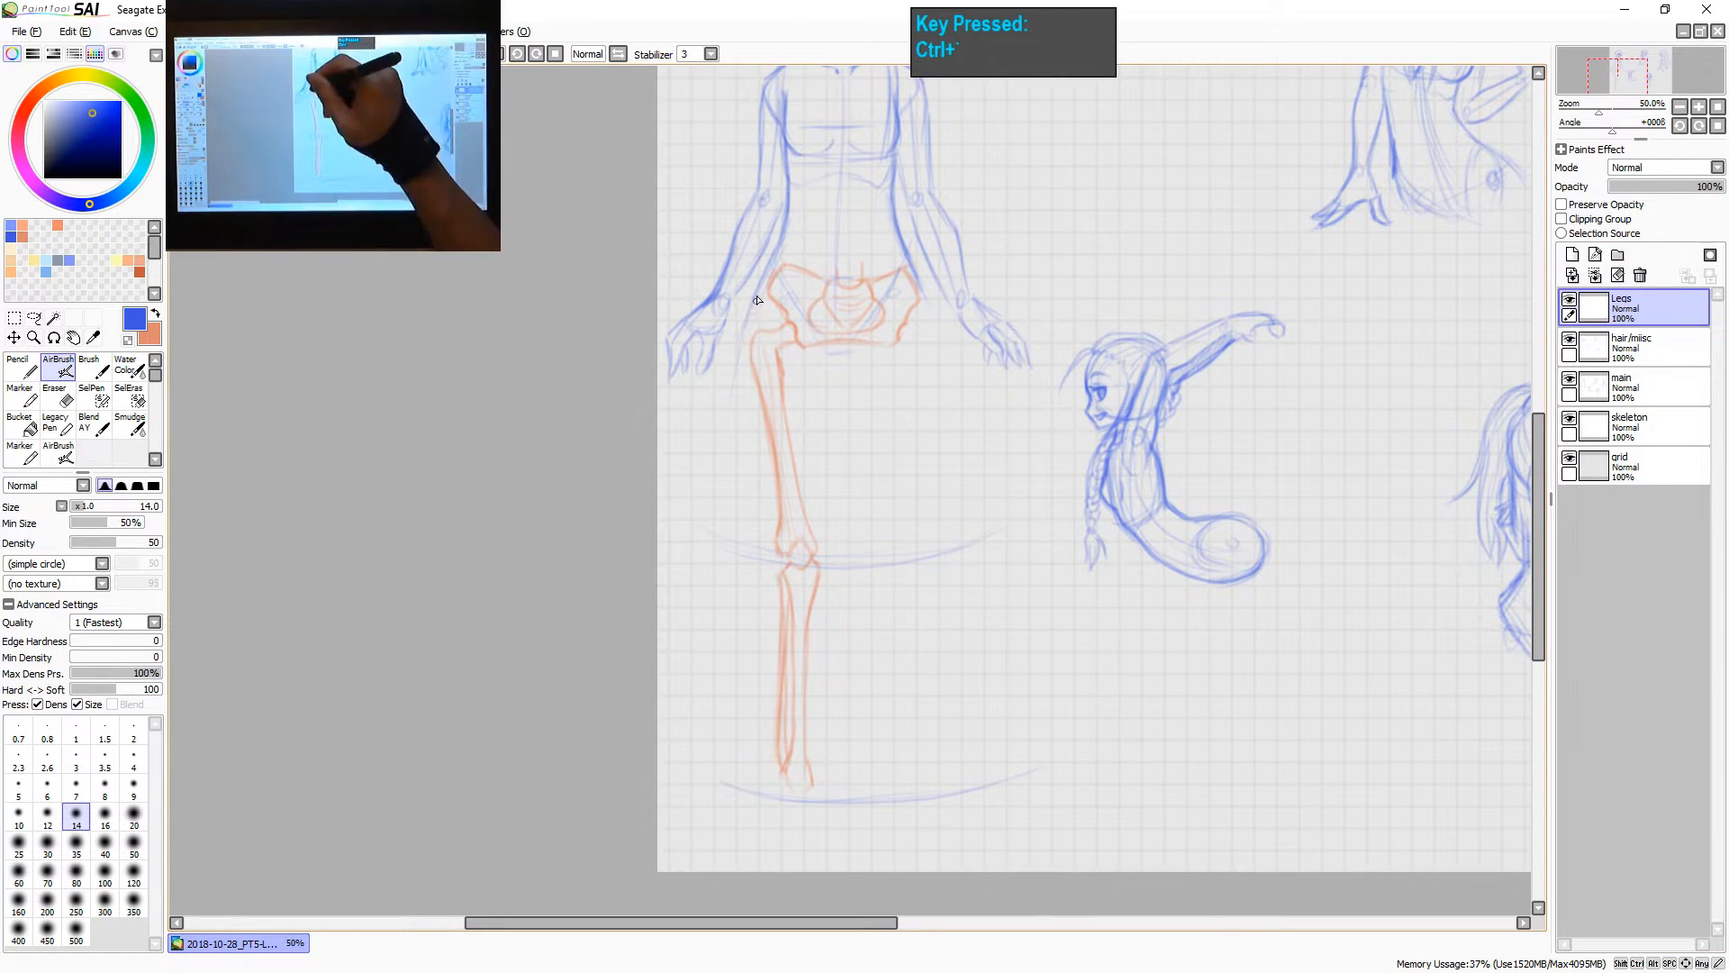
# - Draw the front-facing figure's outer thigh as a curved contour from the hip to the knee
pyautogui.moveTo(751, 308)
pyautogui.mouseDown()
pyautogui.moveTo(740, 427)
pyautogui.moveTo(773, 556)
pyautogui.mouseUp()
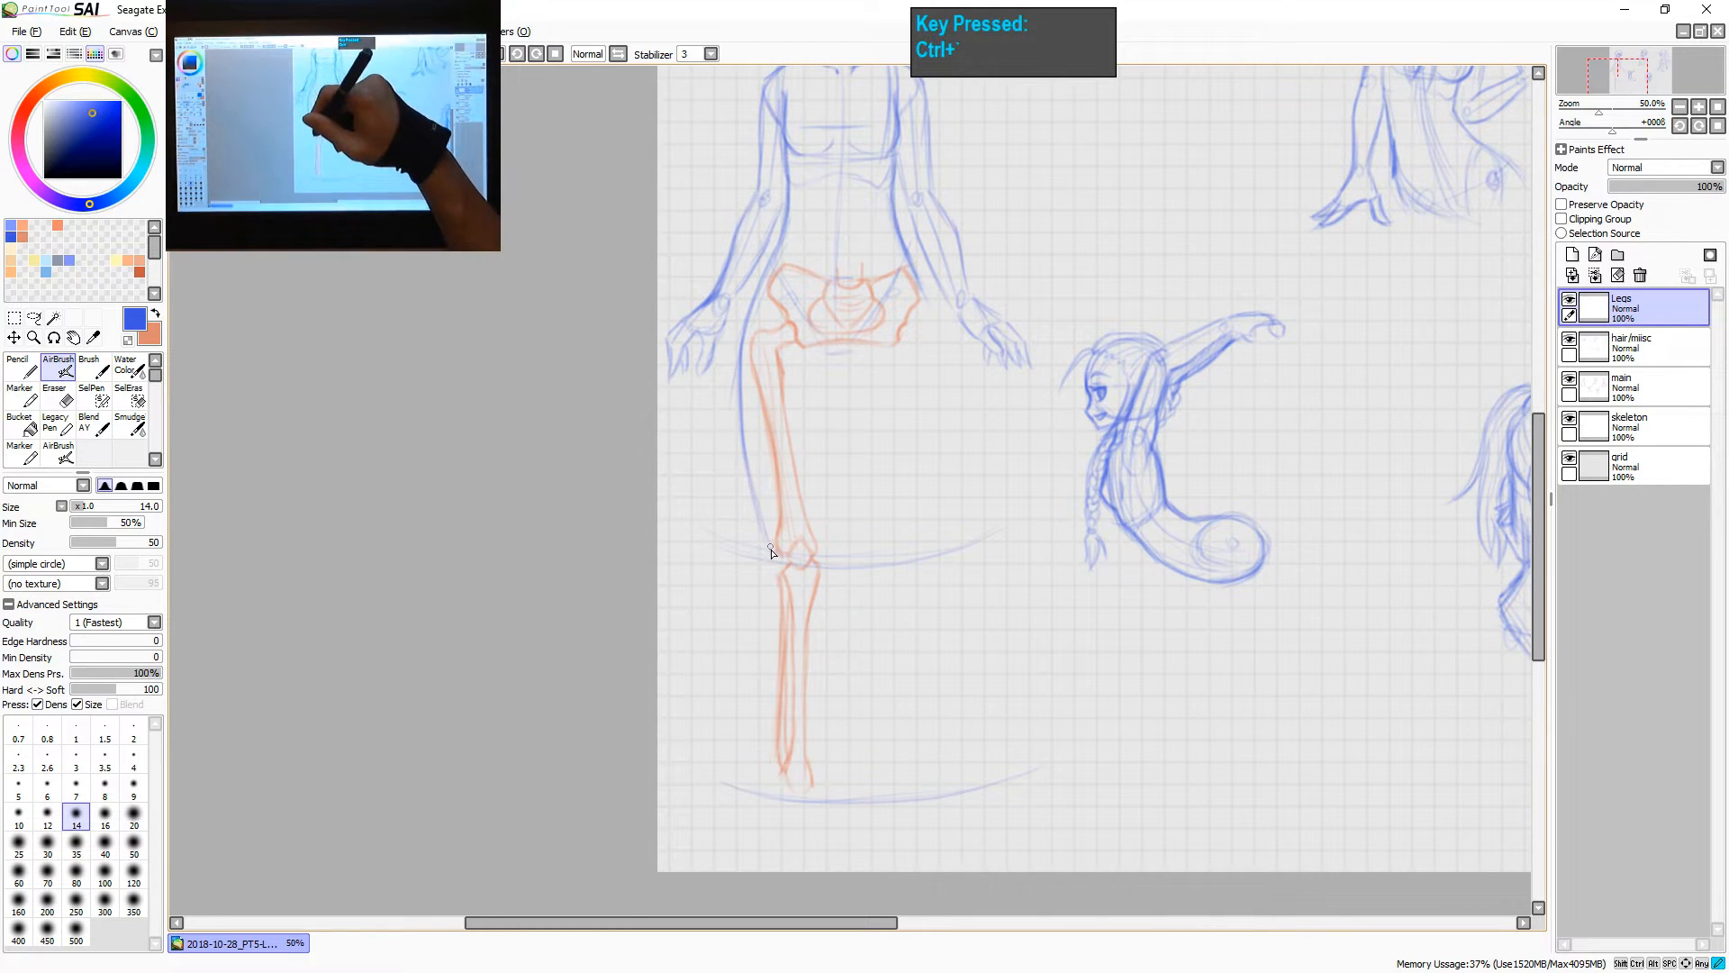
pyautogui.moveTo(748, 321)
pyautogui.mouseDown()
pyautogui.moveTo(743, 430)
pyautogui.moveTo(775, 556)
pyautogui.mouseUp()
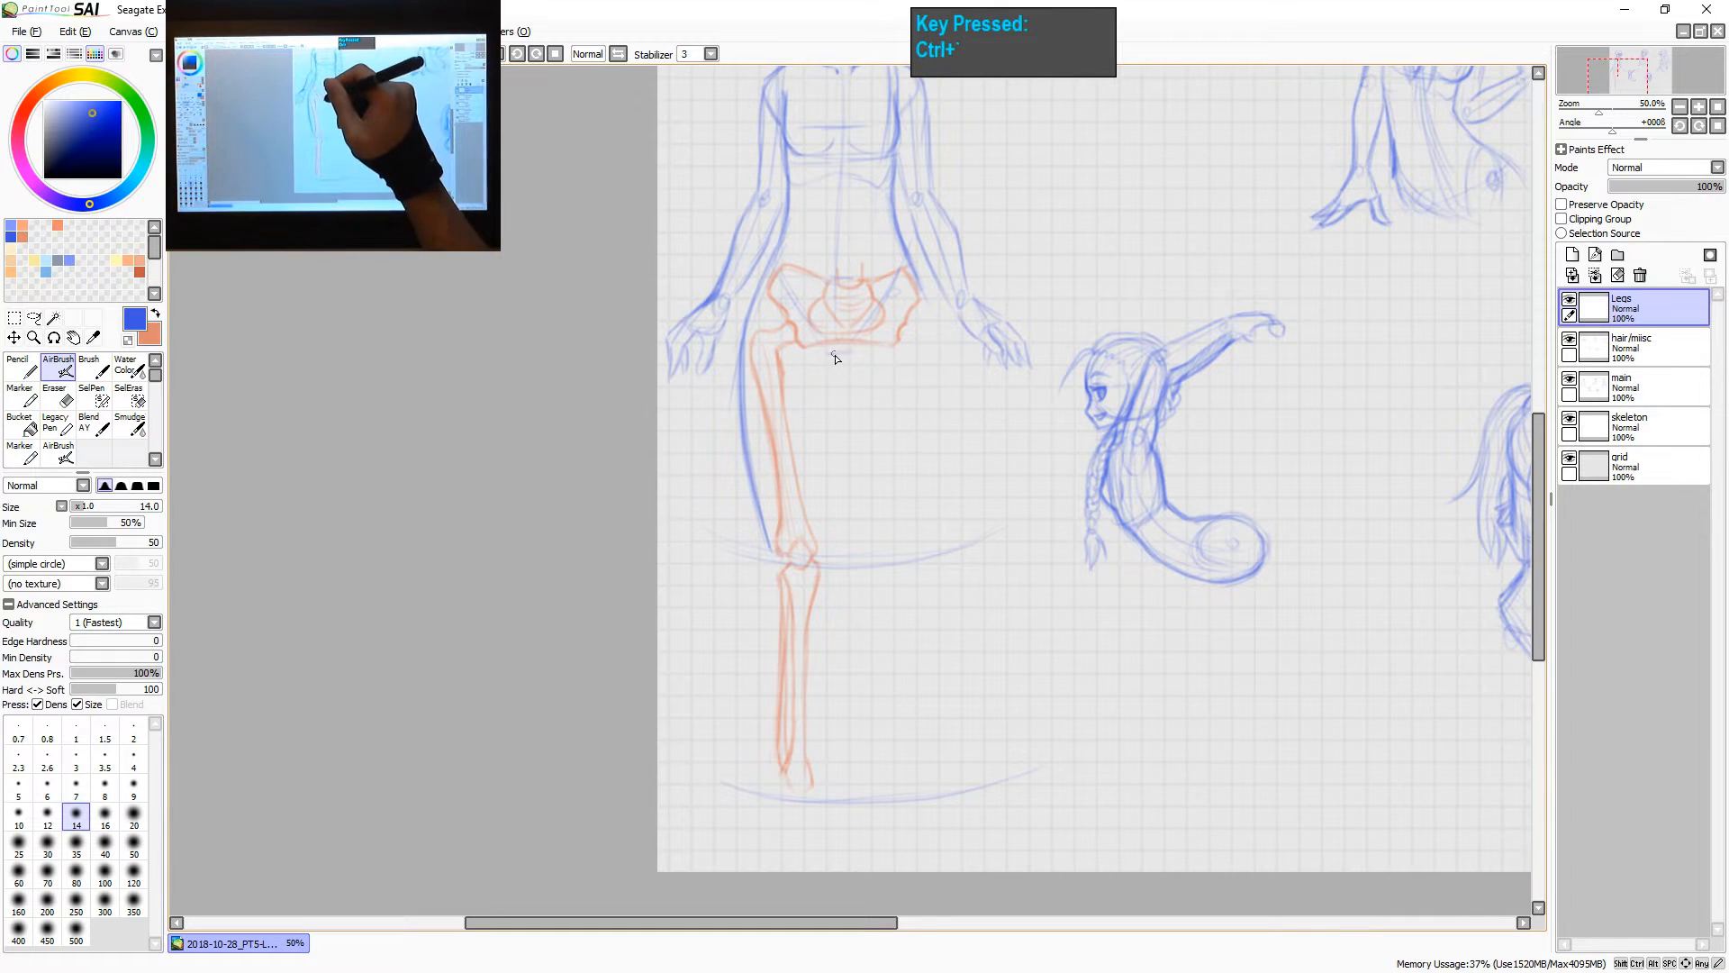
pyautogui.moveTo(833, 355); pyautogui.dragTo(827, 472)
pyautogui.moveTo(832, 353); pyautogui.dragTo(827, 495)
pyautogui.moveTo(829, 419)
pyautogui.mouseDown()
pyautogui.moveTo(827, 524)
pyautogui.moveTo(828, 484)
pyautogui.mouseUp()
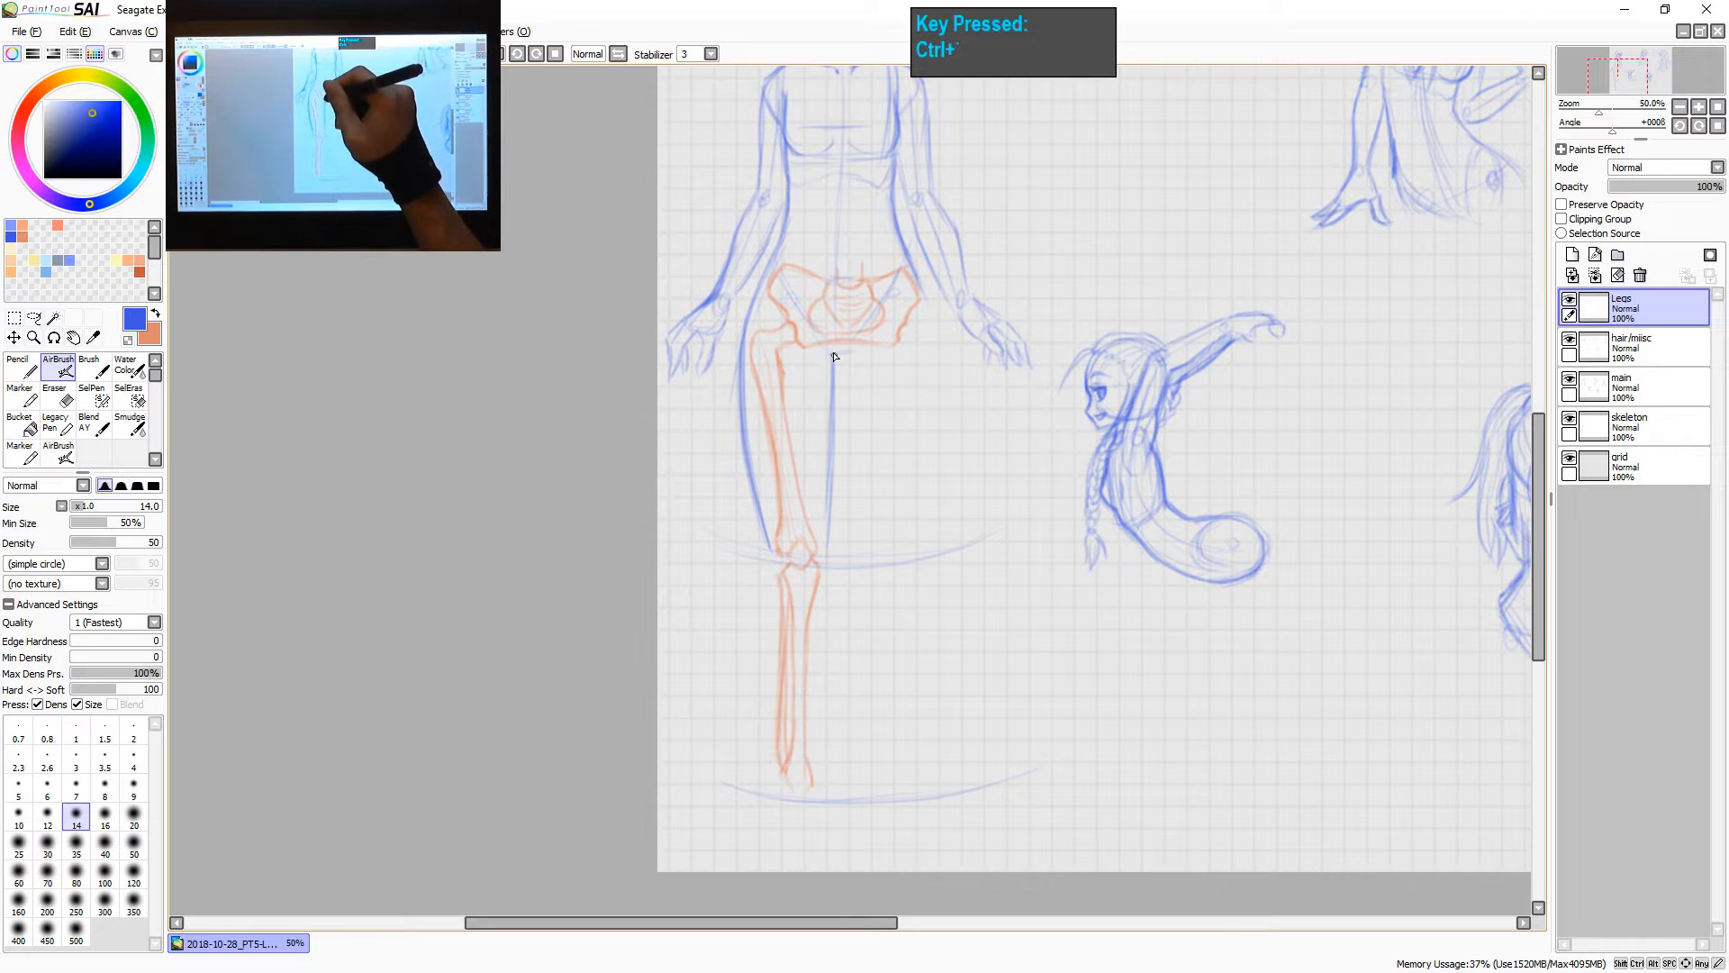
pyautogui.hotkey('ctrl', 'z')
pyautogui.hotkey('ctrl', 'z')
pyautogui.hotkey('ctrl', 'z')
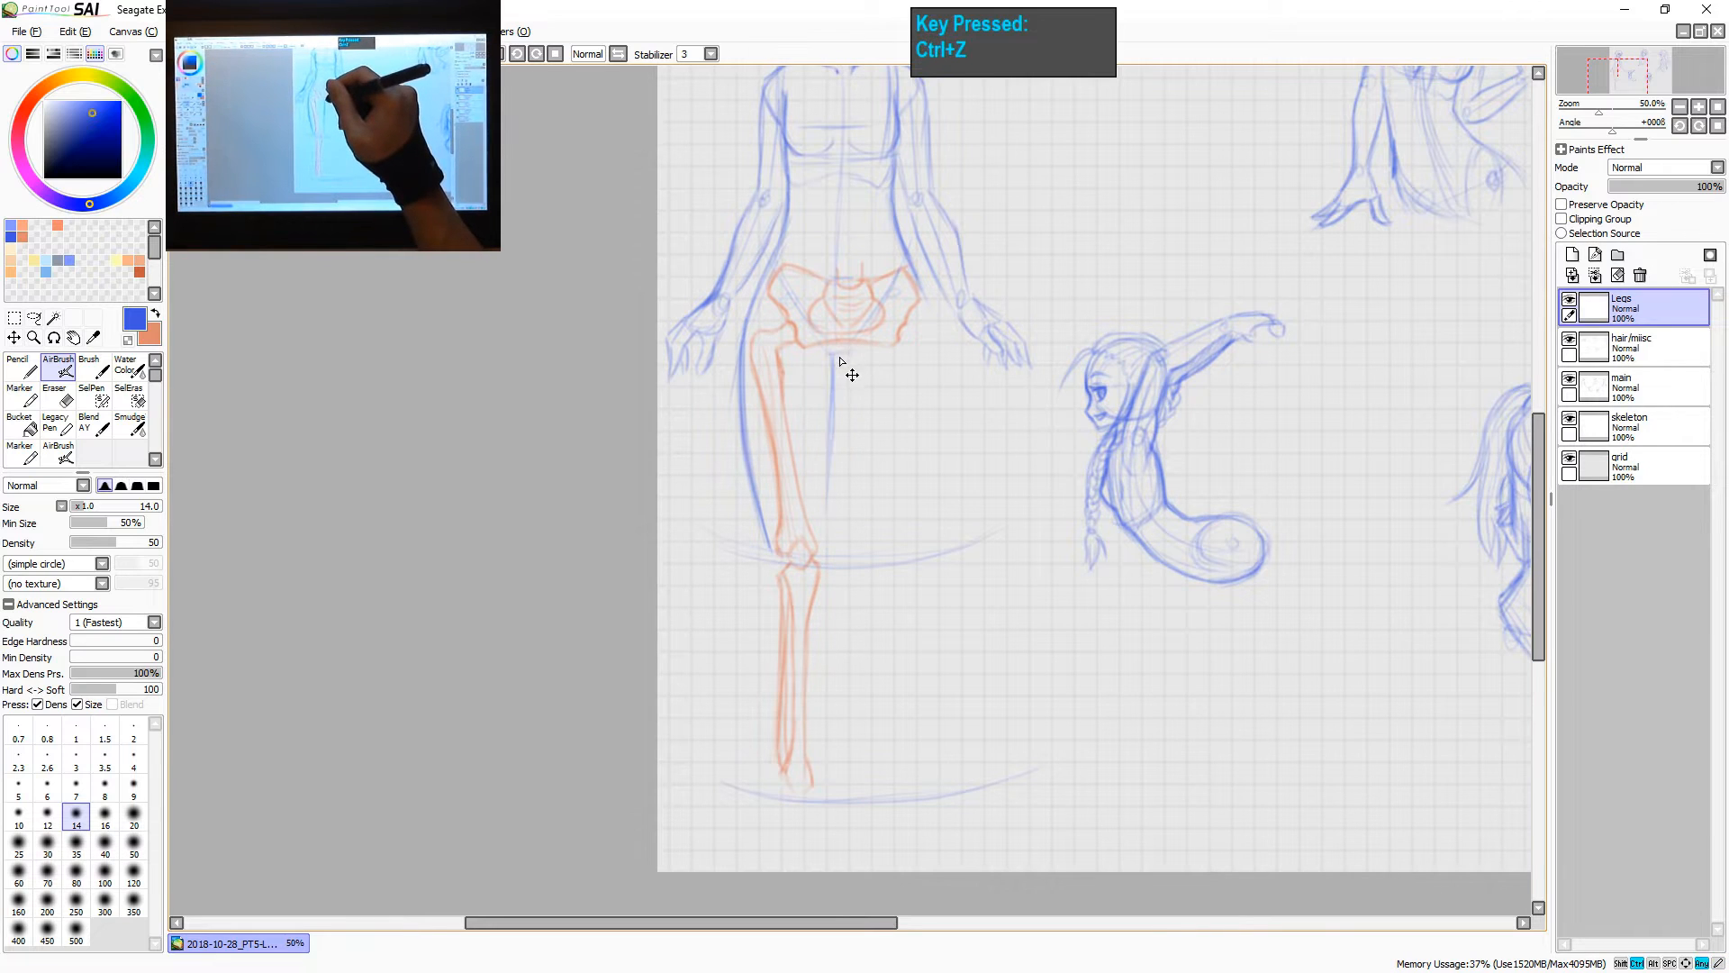
pyautogui.moveTo(832, 356); pyautogui.dragTo(822, 581)
pyautogui.moveTo(825, 475)
pyautogui.mouseDown()
pyautogui.moveTo(823, 581)
pyautogui.moveTo(835, 361)
pyautogui.mouseUp()
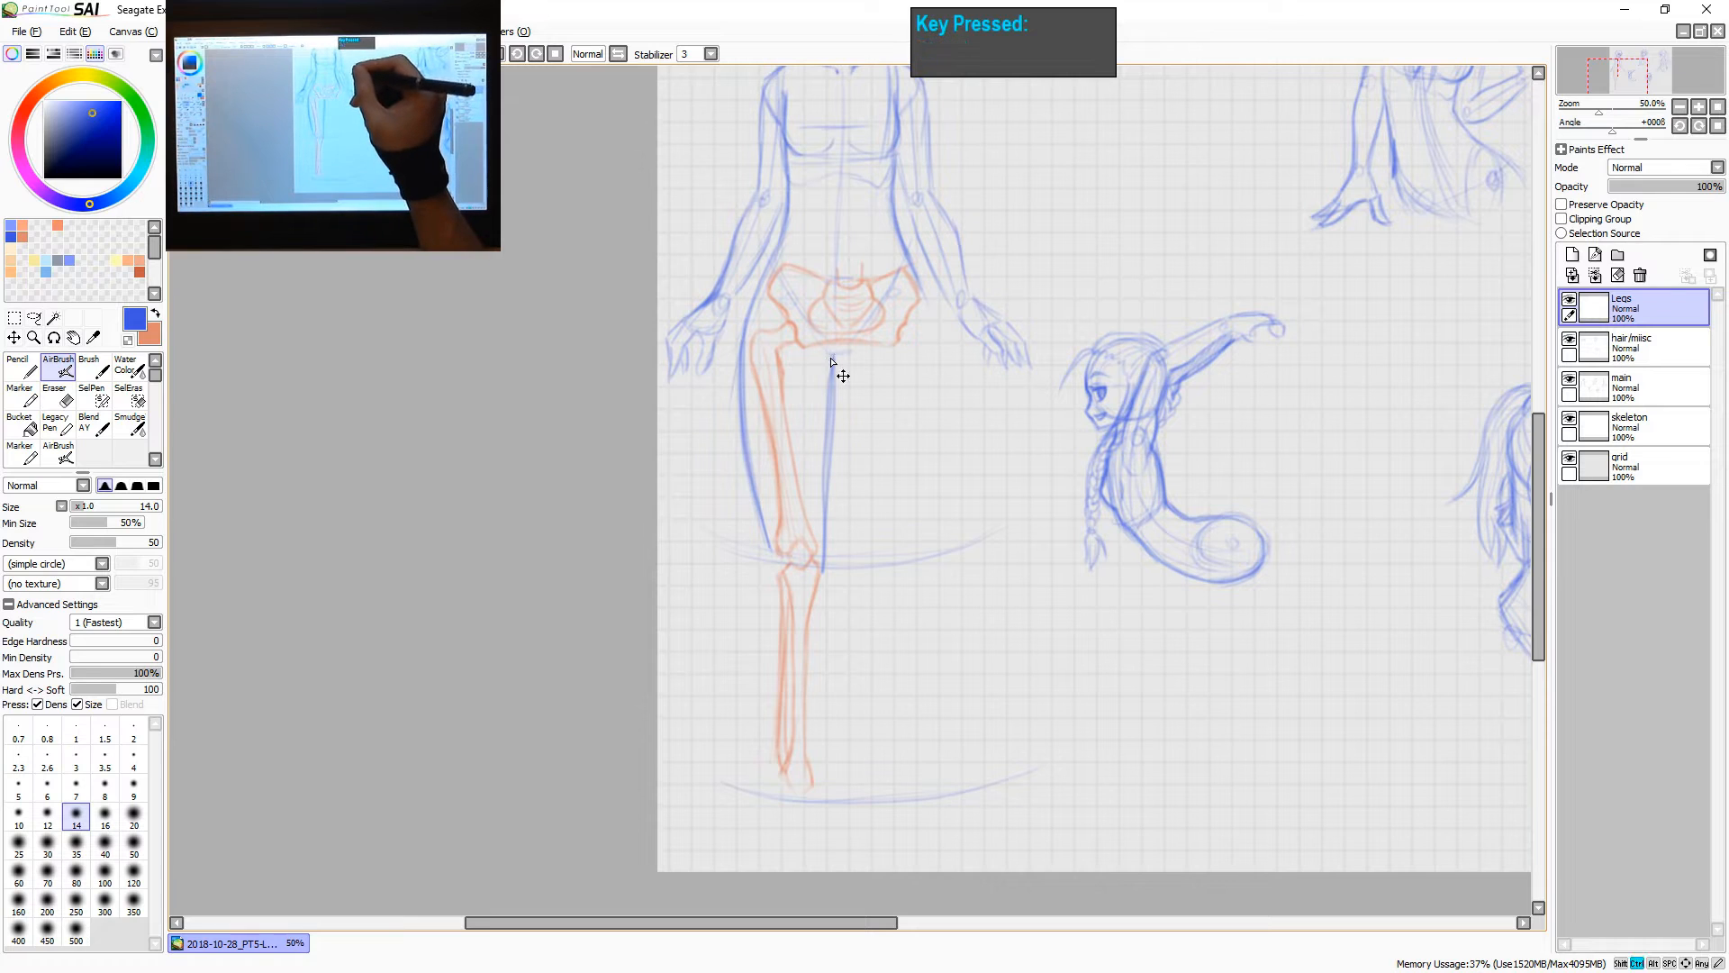
pyautogui.hotkey('ctrl', 'z')
pyautogui.hotkey('ctrl', 'z')
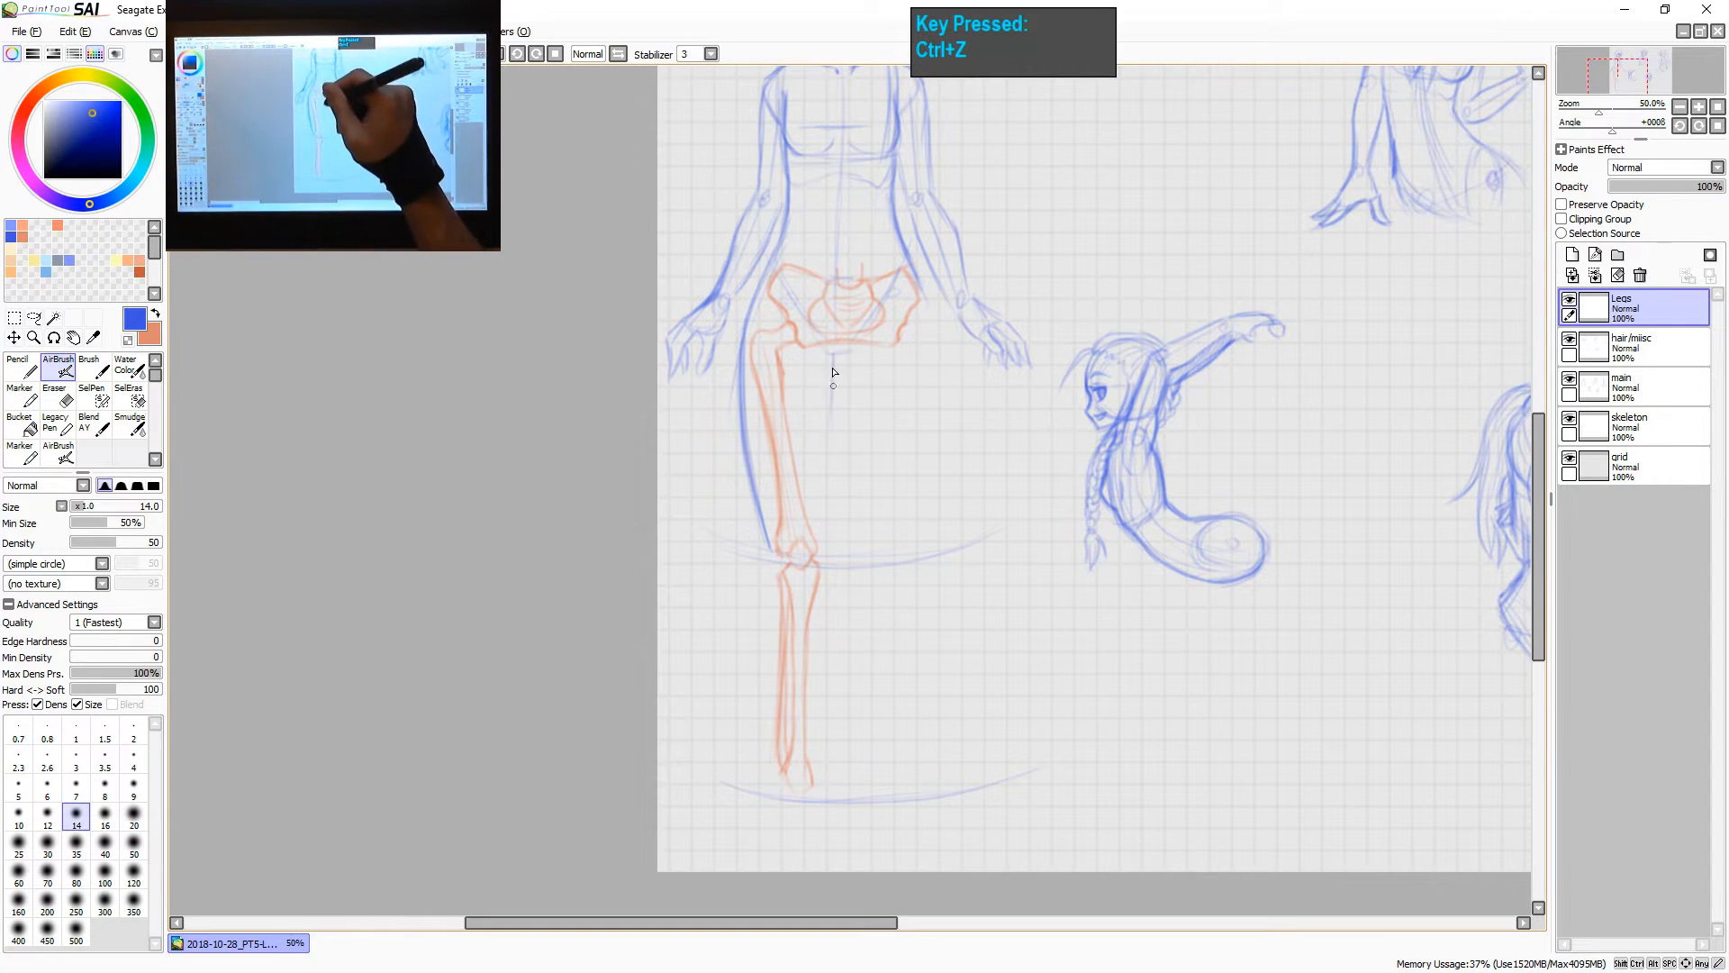
# - Draw the inner thigh contour from the crotch to the knee with several overlapping strokes
pyautogui.moveTo(833, 354); pyautogui.dragTo(824, 517)
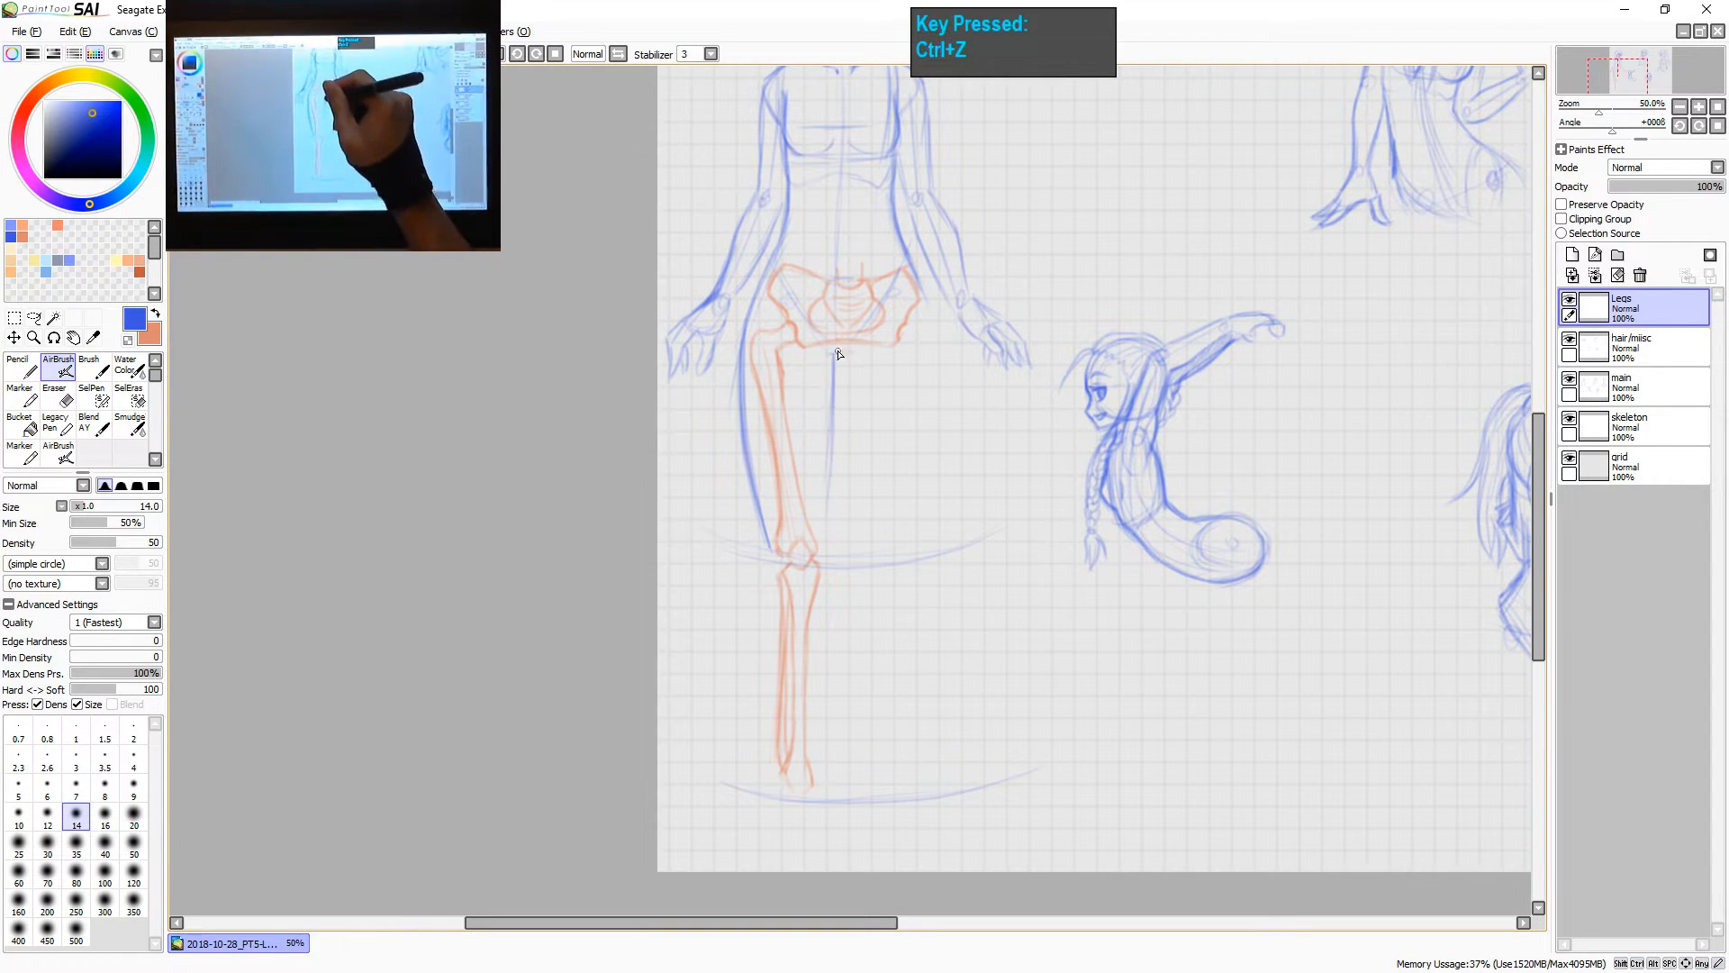
pyautogui.moveTo(834, 353); pyautogui.dragTo(824, 517)
pyautogui.moveTo(834, 398); pyautogui.dragTo(820, 550)
pyautogui.moveTo(834, 411); pyautogui.dragTo(830, 489)
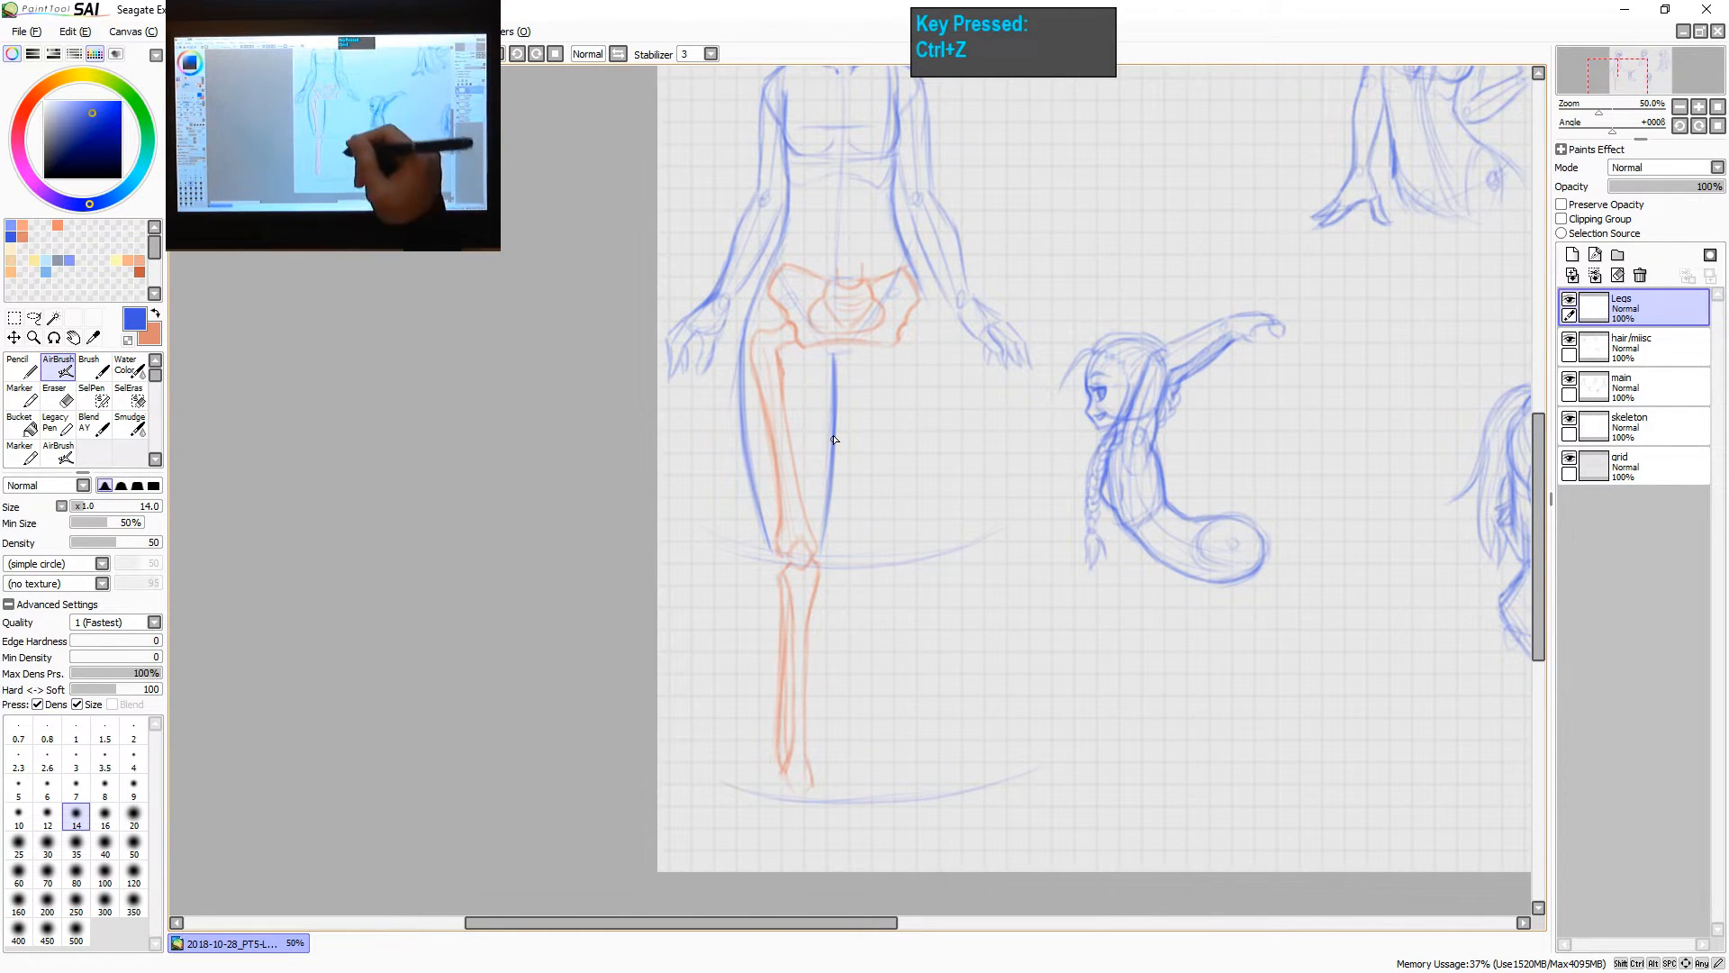
# - Mark the knee joint with short strokes at the lower end of the thigh contours
pyautogui.press('space')
pyautogui.moveTo(888, 562)
pyautogui.mouseDown()
pyautogui.moveTo(896, 495)
pyautogui.moveTo(833, 466)
pyautogui.moveTo(827, 504)
pyautogui.mouseUp()
pyautogui.moveTo(830, 477); pyautogui.dragTo(828, 495)
pyautogui.moveTo(831, 478); pyautogui.dragTo(787, 494)
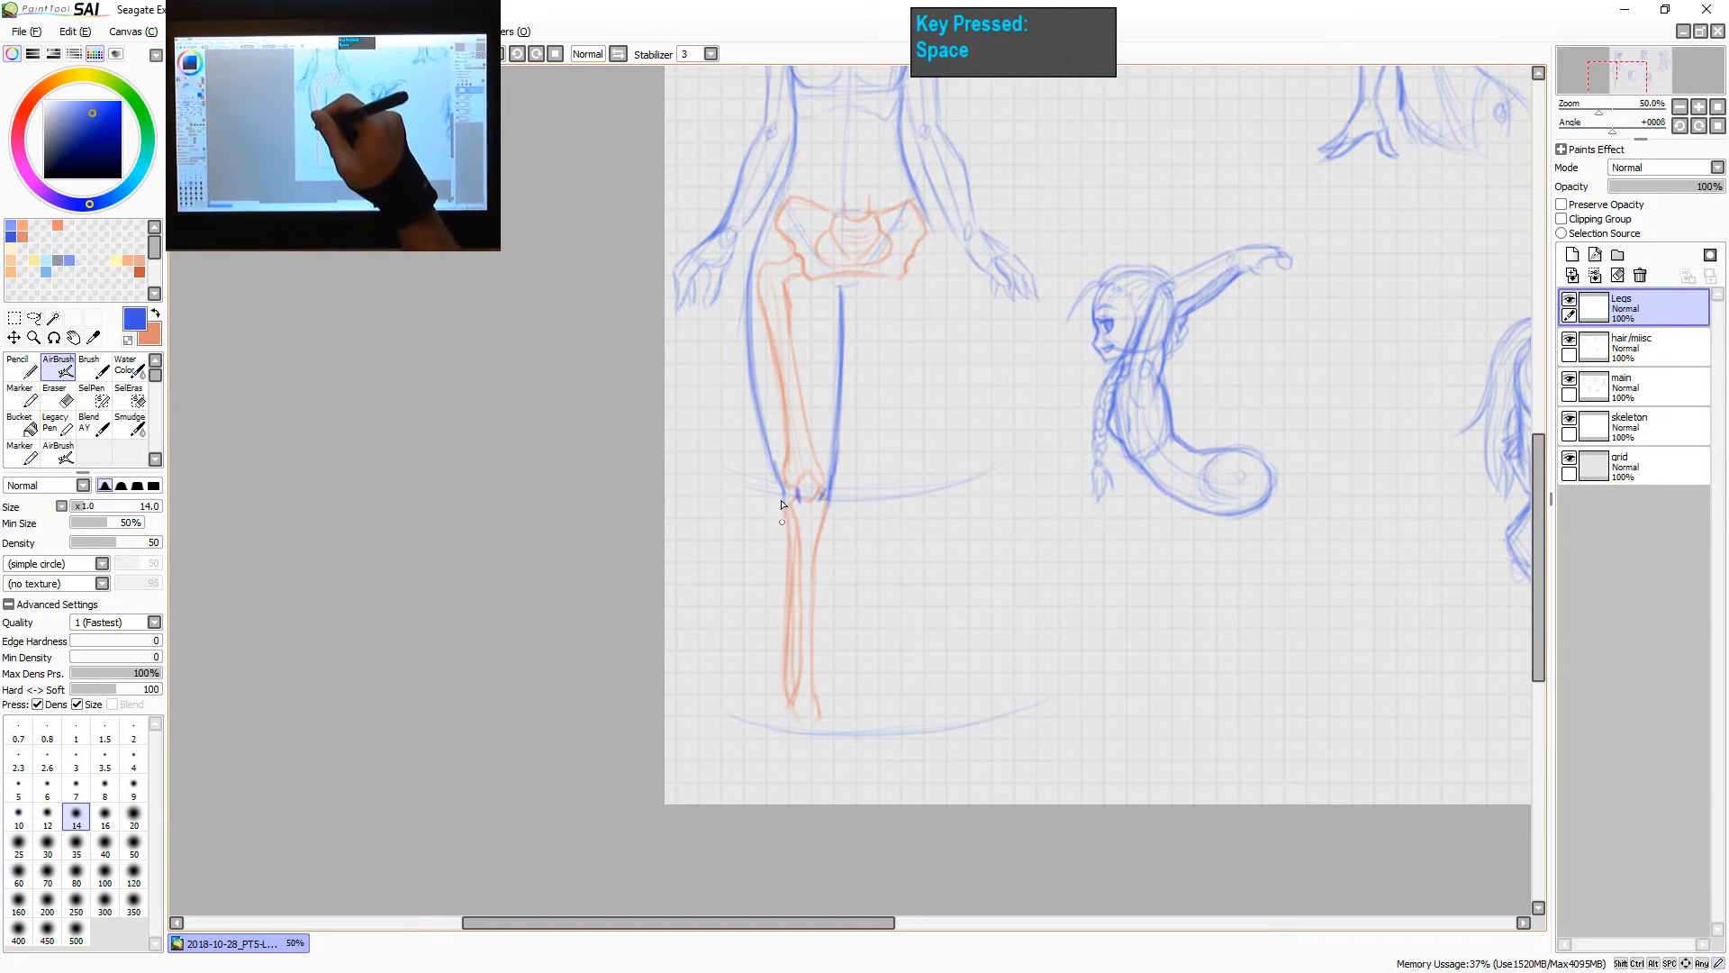
# - Draw the outer and inner calf contours from the knee to the ankle around the lower leg bones
pyautogui.moveTo(782, 497); pyautogui.dragTo(773, 605)
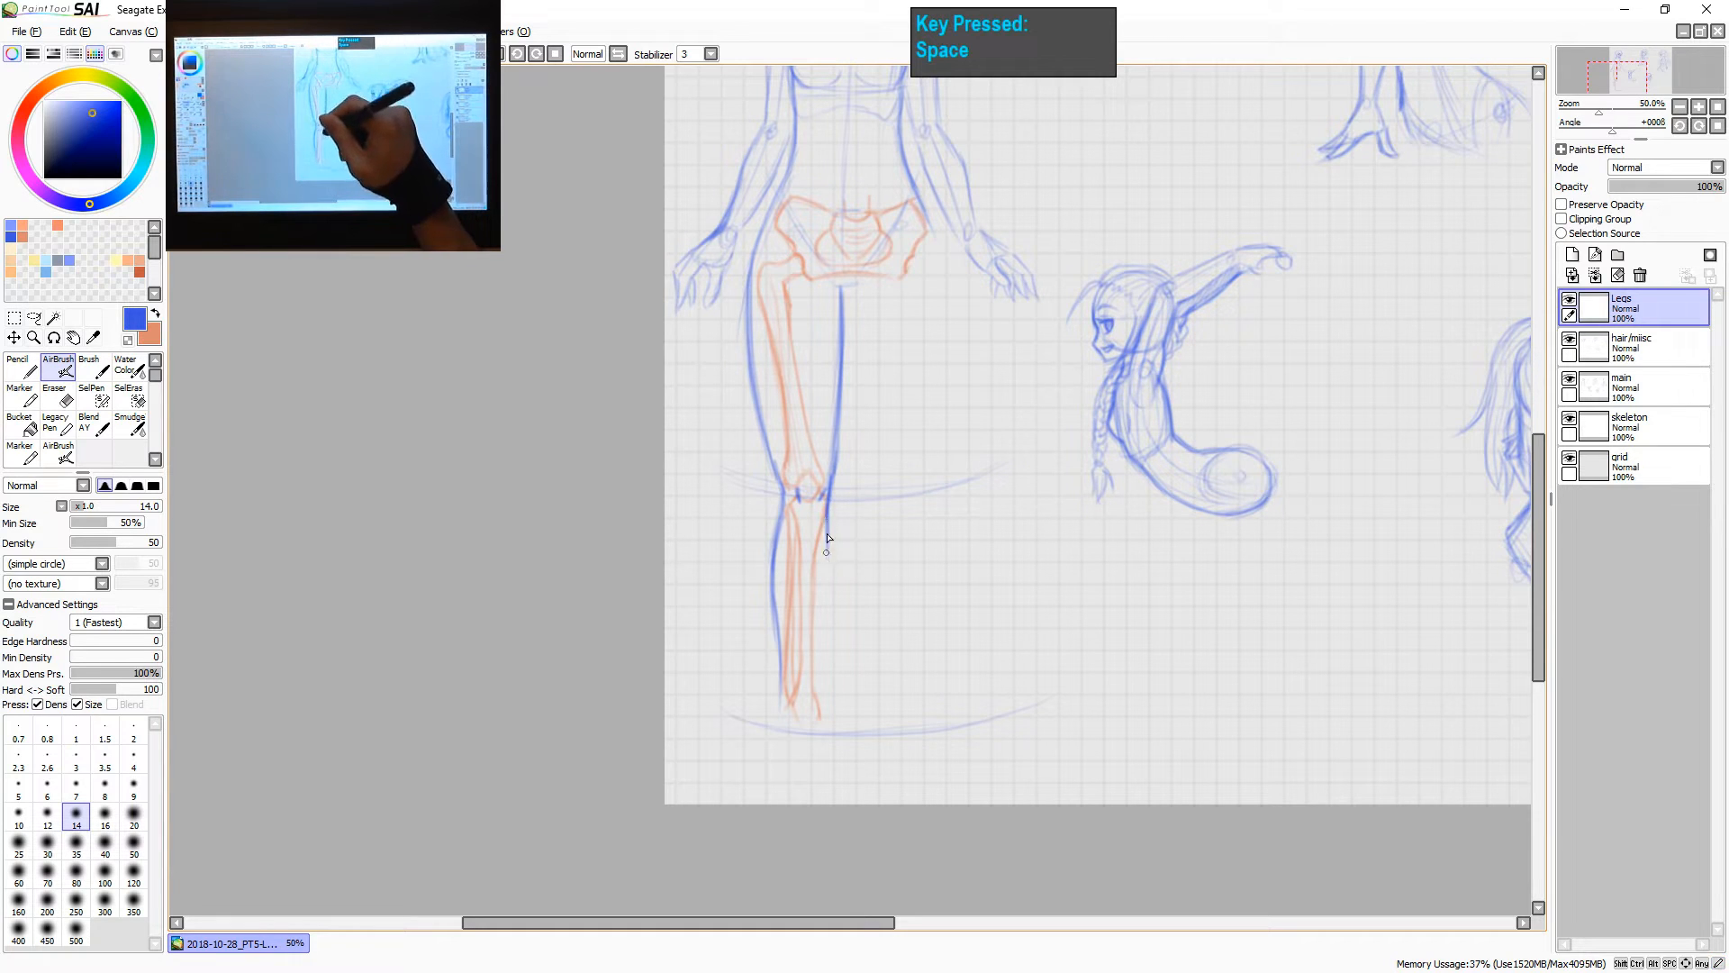
pyautogui.moveTo(829, 530); pyautogui.dragTo(825, 587)
pyautogui.moveTo(829, 531); pyautogui.dragTo(824, 601)
pyautogui.moveTo(829, 540)
pyautogui.mouseDown()
pyautogui.moveTo(826, 577)
pyautogui.moveTo(830, 536)
pyautogui.moveTo(816, 625)
pyautogui.mouseUp()
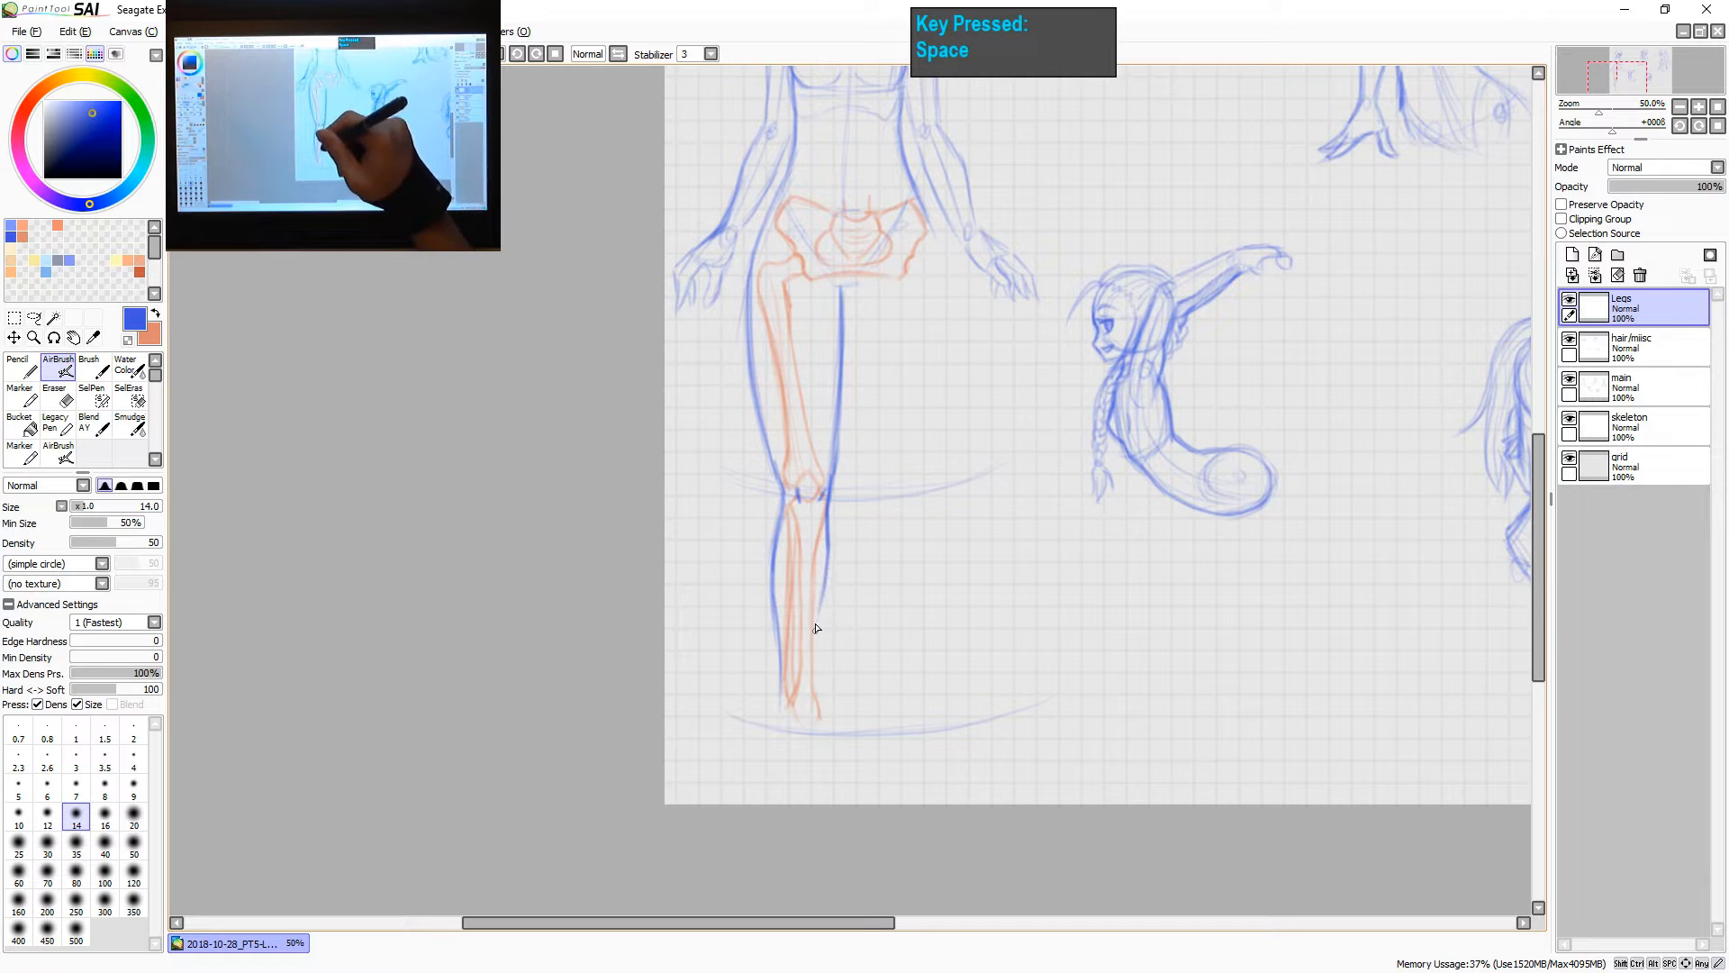
pyautogui.moveTo(829, 531); pyautogui.dragTo(817, 662)
pyautogui.moveTo(822, 601); pyautogui.dragTo(815, 692)
pyautogui.moveTo(821, 613); pyautogui.dragTo(816, 687)
pyautogui.moveTo(822, 612); pyautogui.dragTo(816, 689)
pyautogui.moveTo(820, 626); pyautogui.dragTo(815, 692)
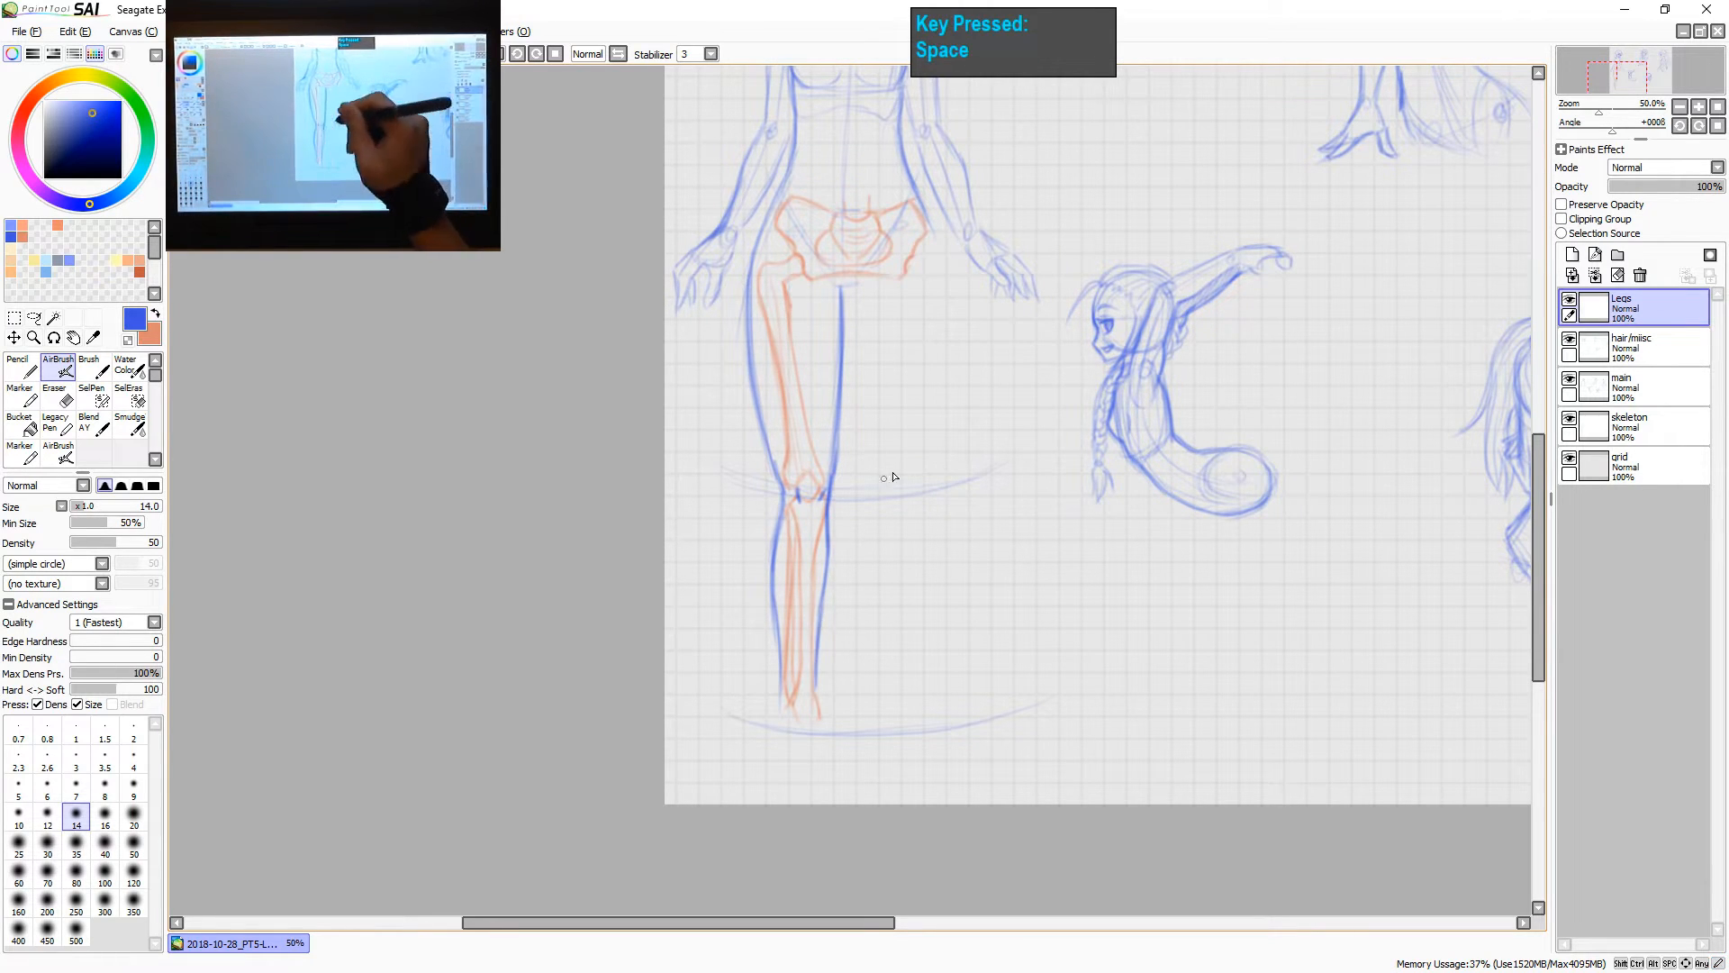
pyautogui.moveTo(768, 511); pyautogui.dragTo(752, 598)
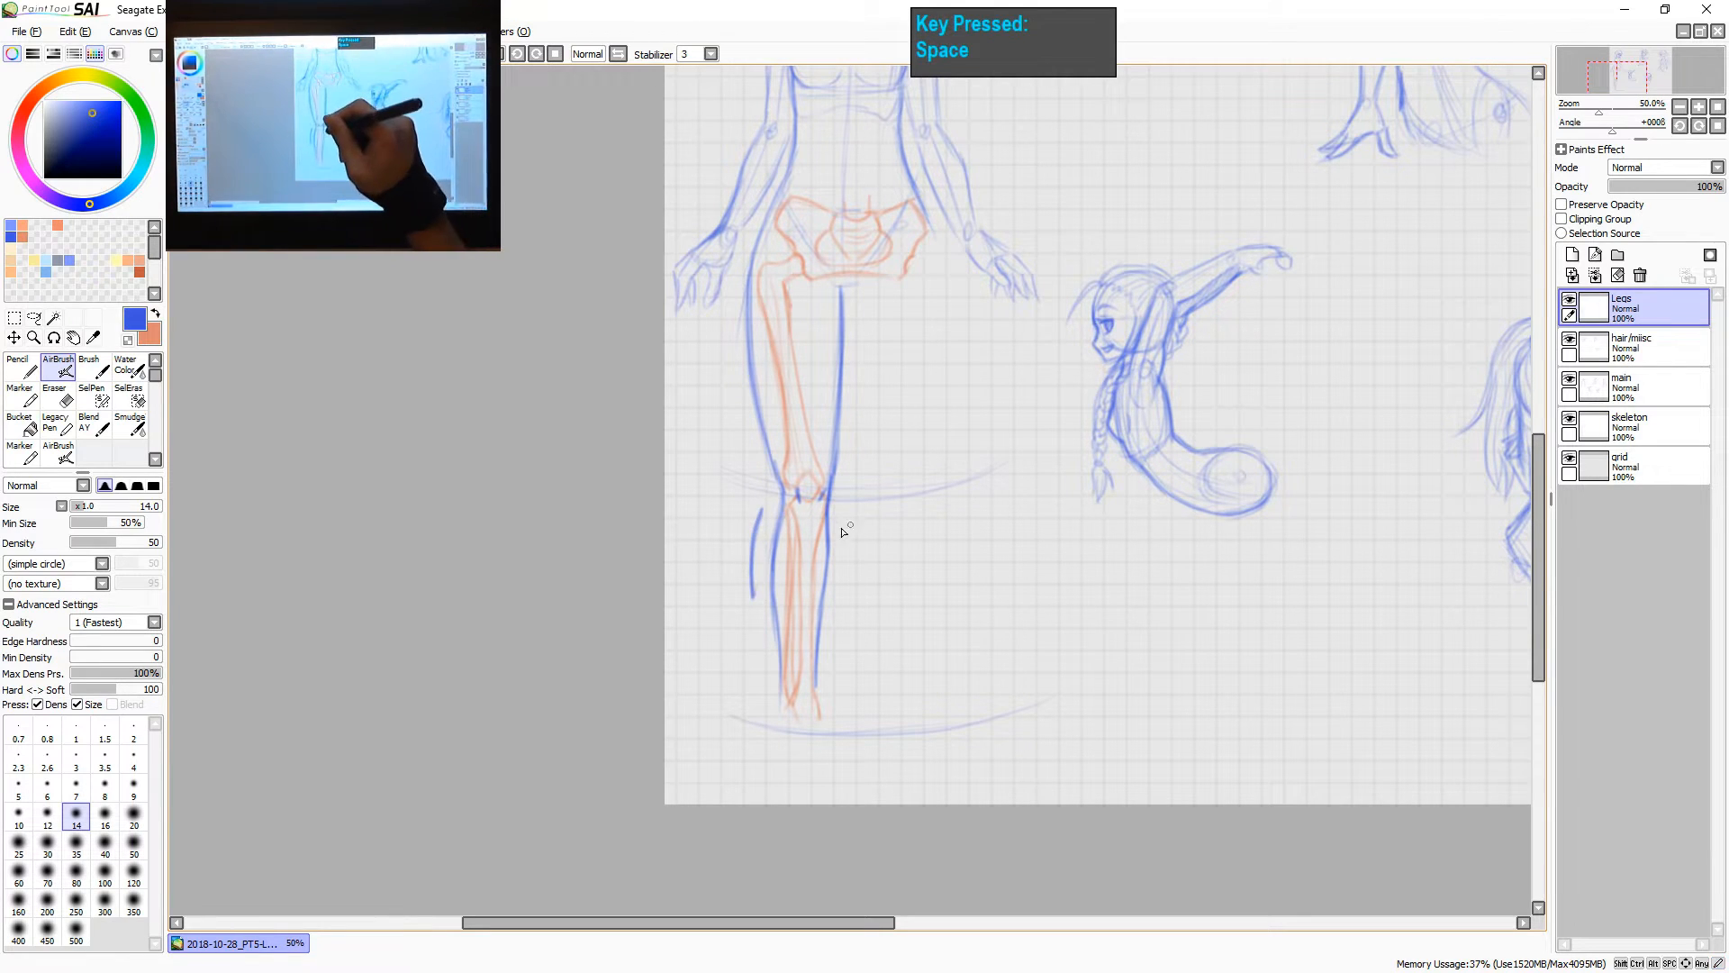
pyautogui.moveTo(847, 510)
pyautogui.mouseDown()
pyautogui.moveTo(840, 596)
pyautogui.moveTo(841, 581)
pyautogui.moveTo(766, 698)
pyautogui.mouseUp()
pyautogui.moveTo(762, 620); pyautogui.dragTo(766, 695)
pyautogui.moveTo(836, 630)
pyautogui.mouseDown()
pyautogui.moveTo(831, 694)
pyautogui.moveTo(898, 603)
pyautogui.mouseUp()
pyautogui.hotkey('ctrl', 'z')
pyautogui.hotkey('ctrl', 'z')
pyautogui.hotkey('ctrl', 'z')
pyautogui.hotkey('ctrl', 'z')
pyautogui.hotkey('ctrl', 'z')
pyautogui.hotkey('ctrl', 'z')
pyautogui.hotkey('ctrl', 'z')
pyautogui.hotkey('ctrl', 'z')
pyautogui.hotkey('ctrl', 'z')
pyautogui.hotkey('ctrl', 'z')
# - Draw the ankle bumps with short strokes at the lower ends of the calf contours
pyautogui.press('space')
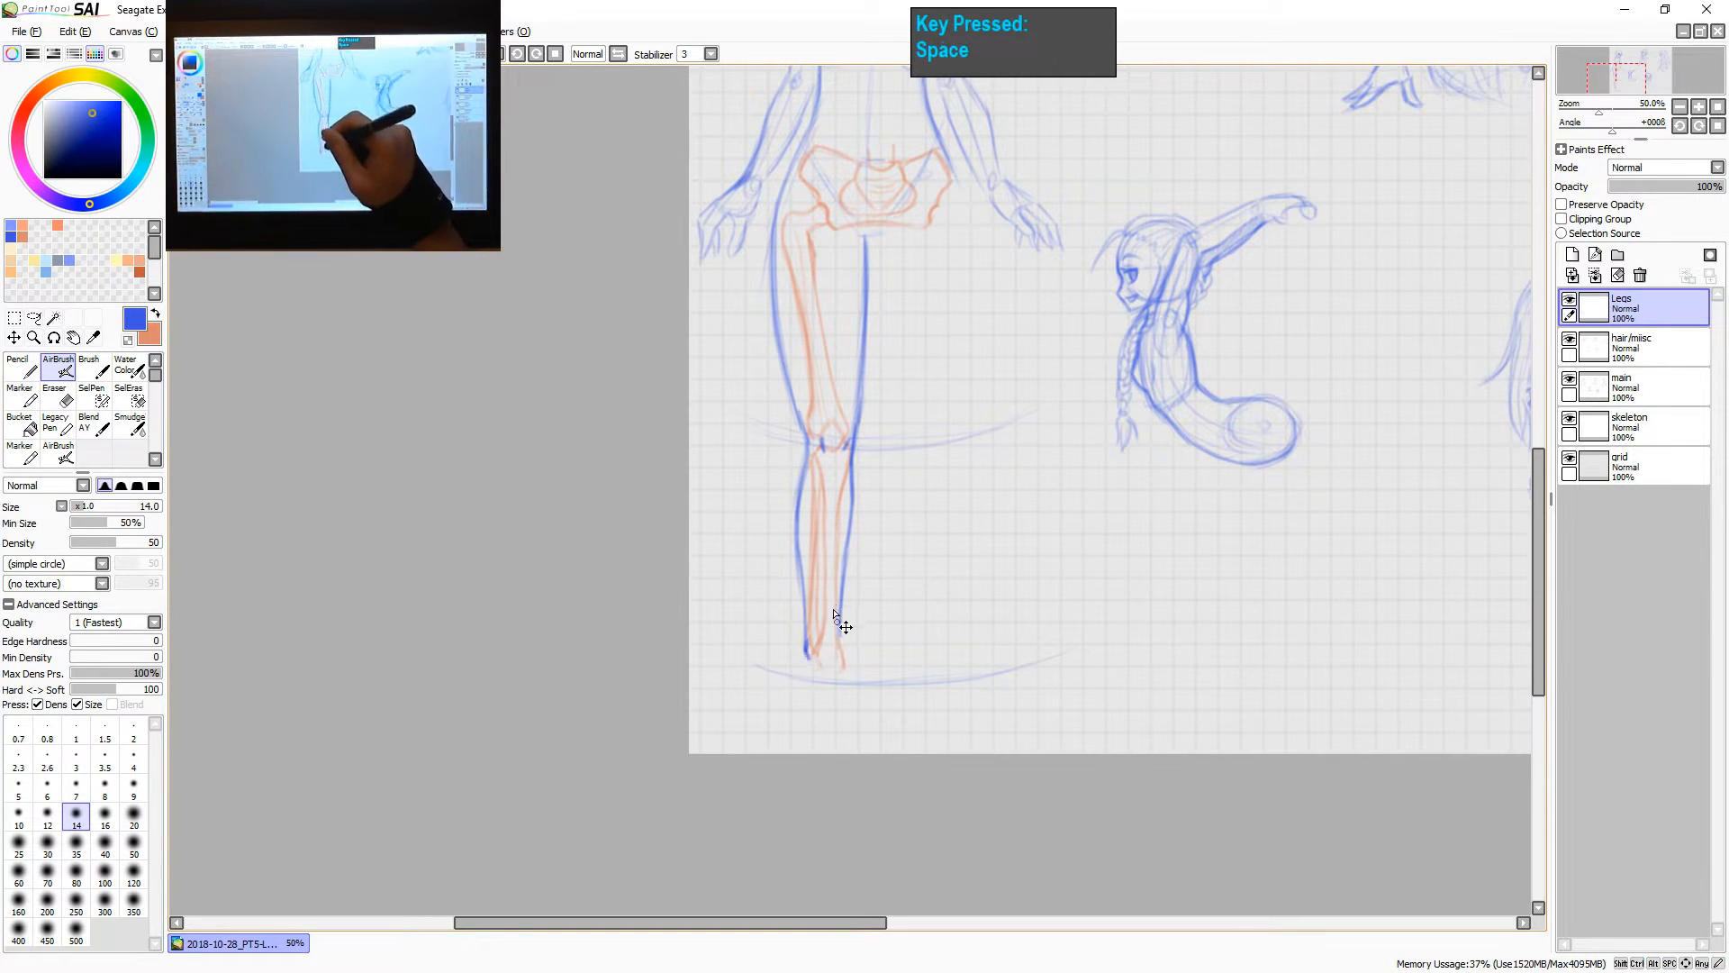
pyautogui.hotkey('ctrl', 'z')
pyautogui.moveTo(804, 634); pyautogui.dragTo(805, 659)
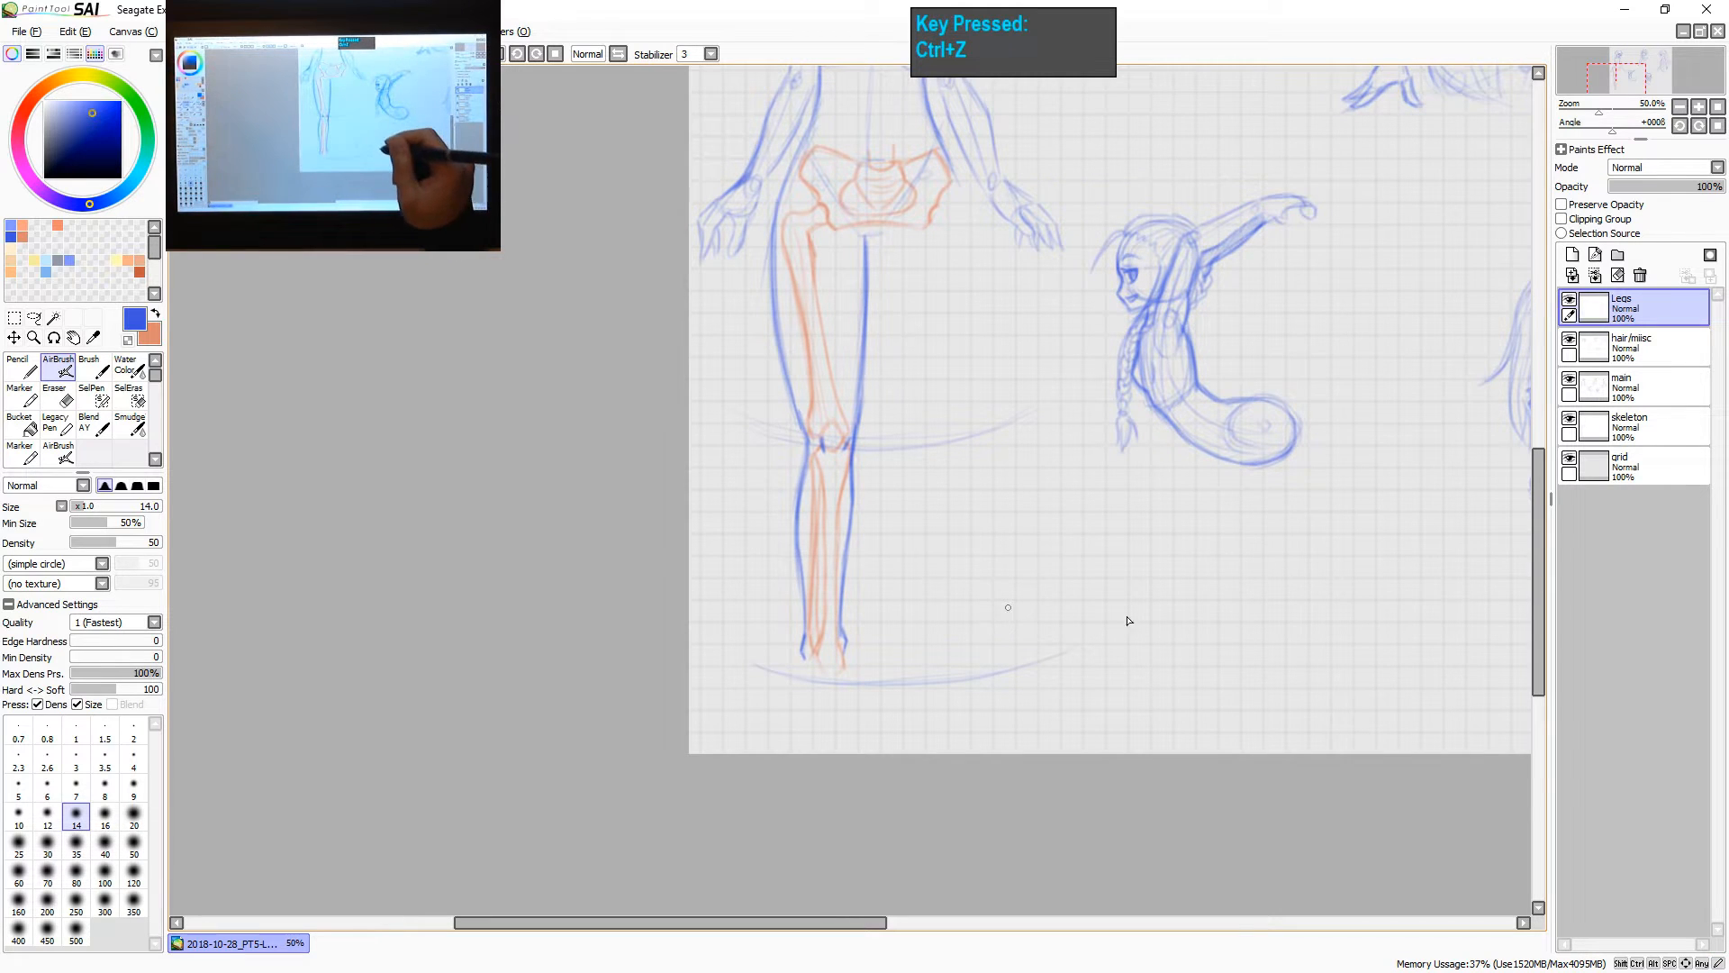
# - Select the lower leg contours, stretch them down to the ground arc with a transform, and clear the selection
pyautogui.press('space')
pyautogui.moveTo(1128, 621); pyautogui.dragTo(1072, 652)
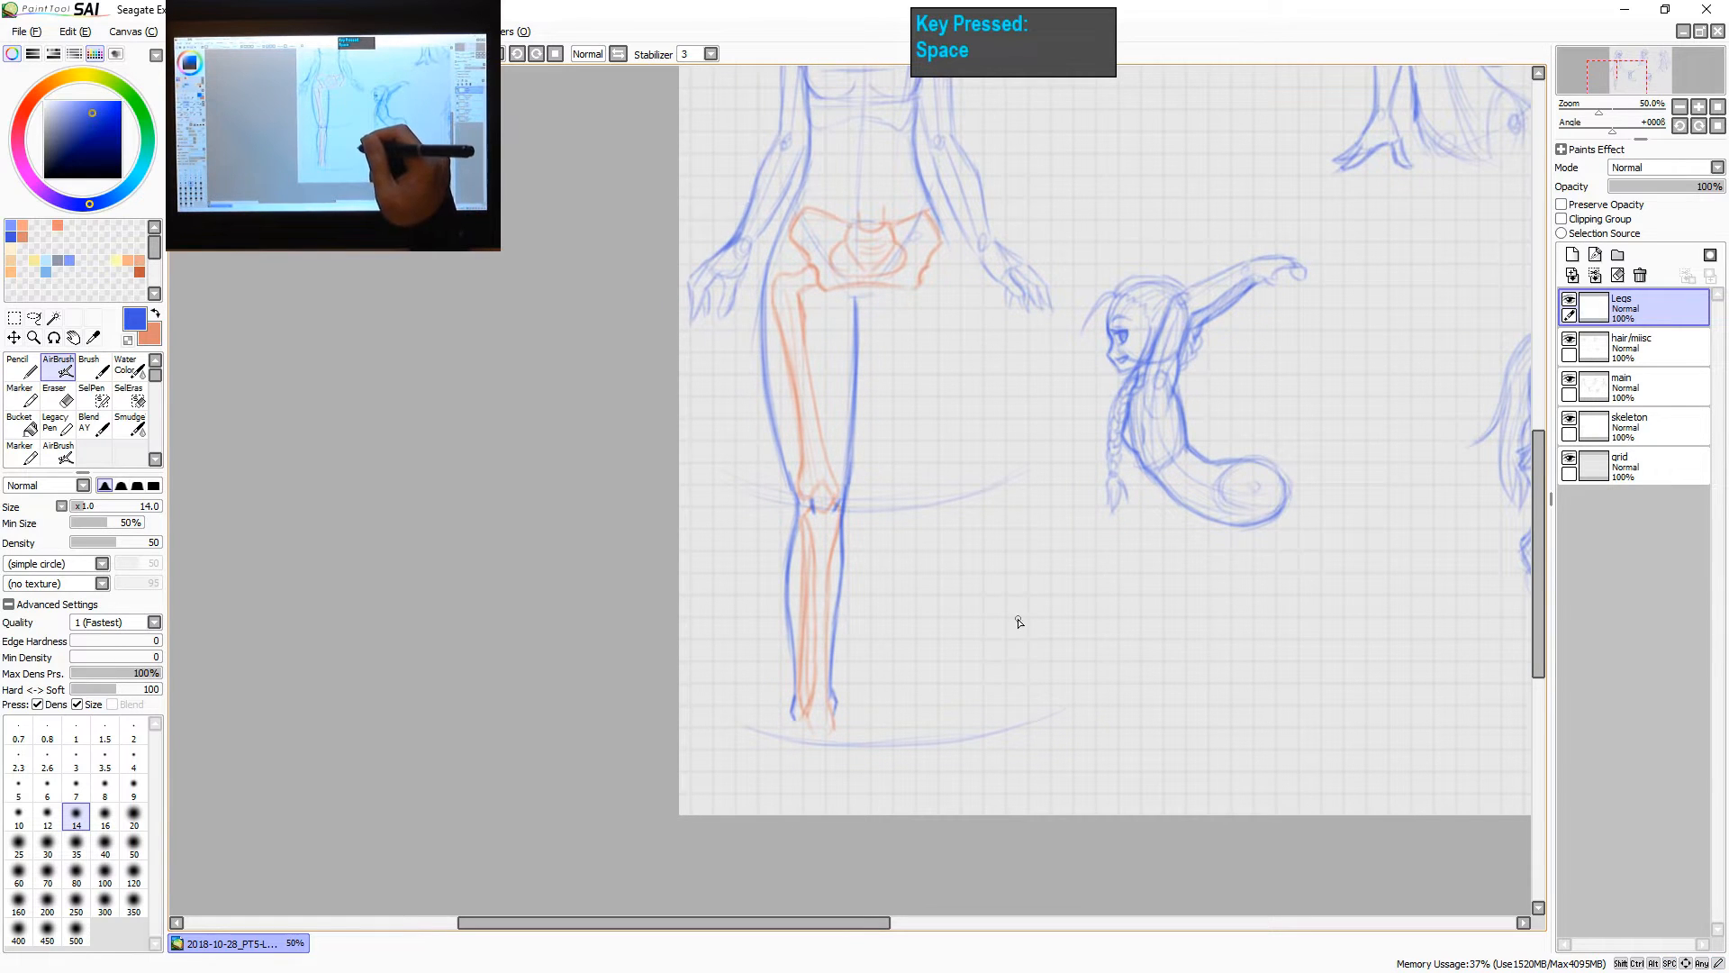
pyautogui.click(14, 317)
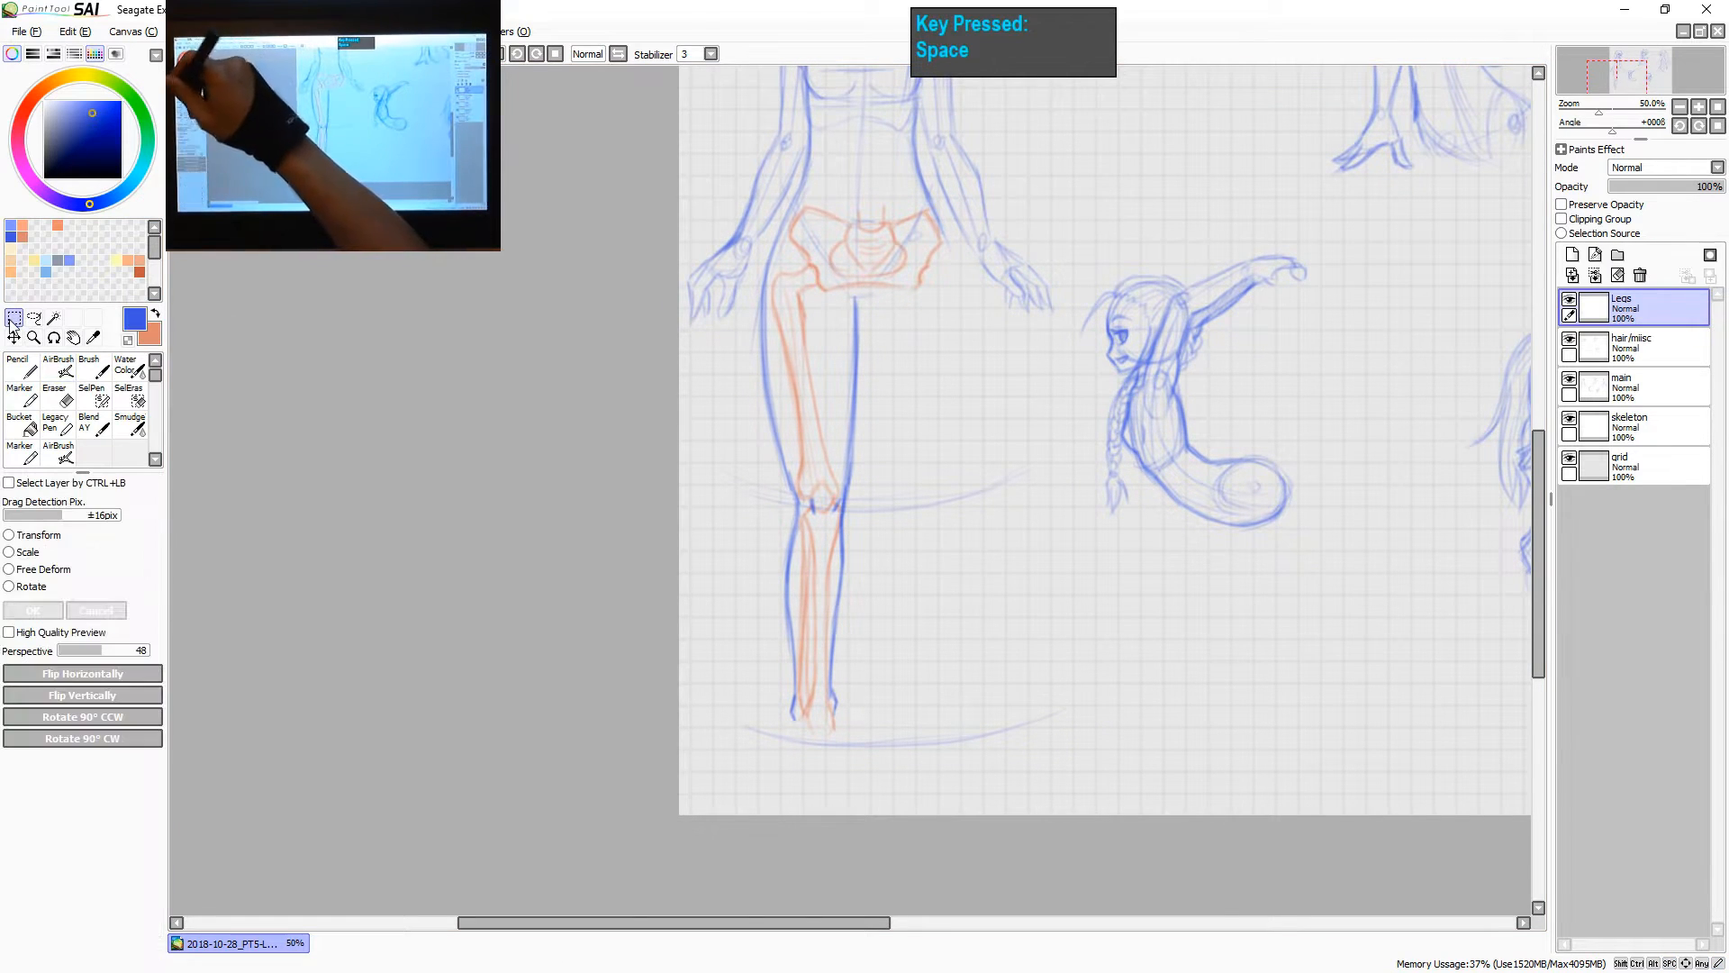
pyautogui.moveTo(716, 529); pyautogui.dragTo(1001, 781)
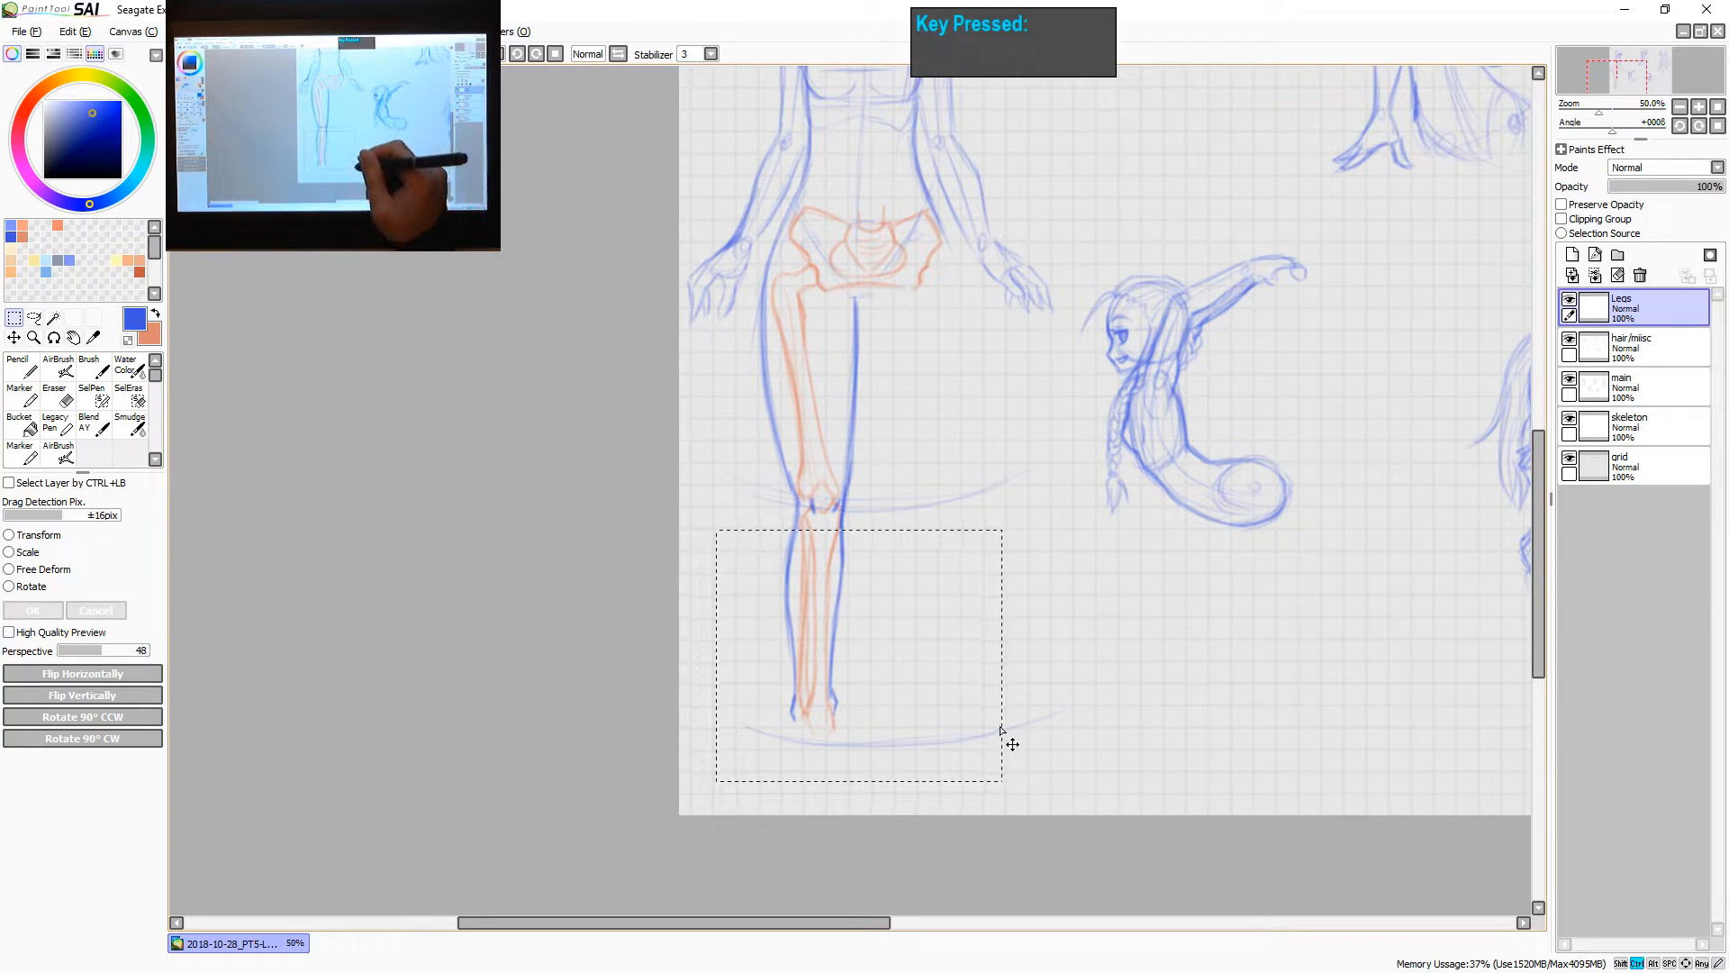
pyautogui.hotkey('ctrl', 't')
pyautogui.moveTo(819, 726); pyautogui.dragTo(815, 750)
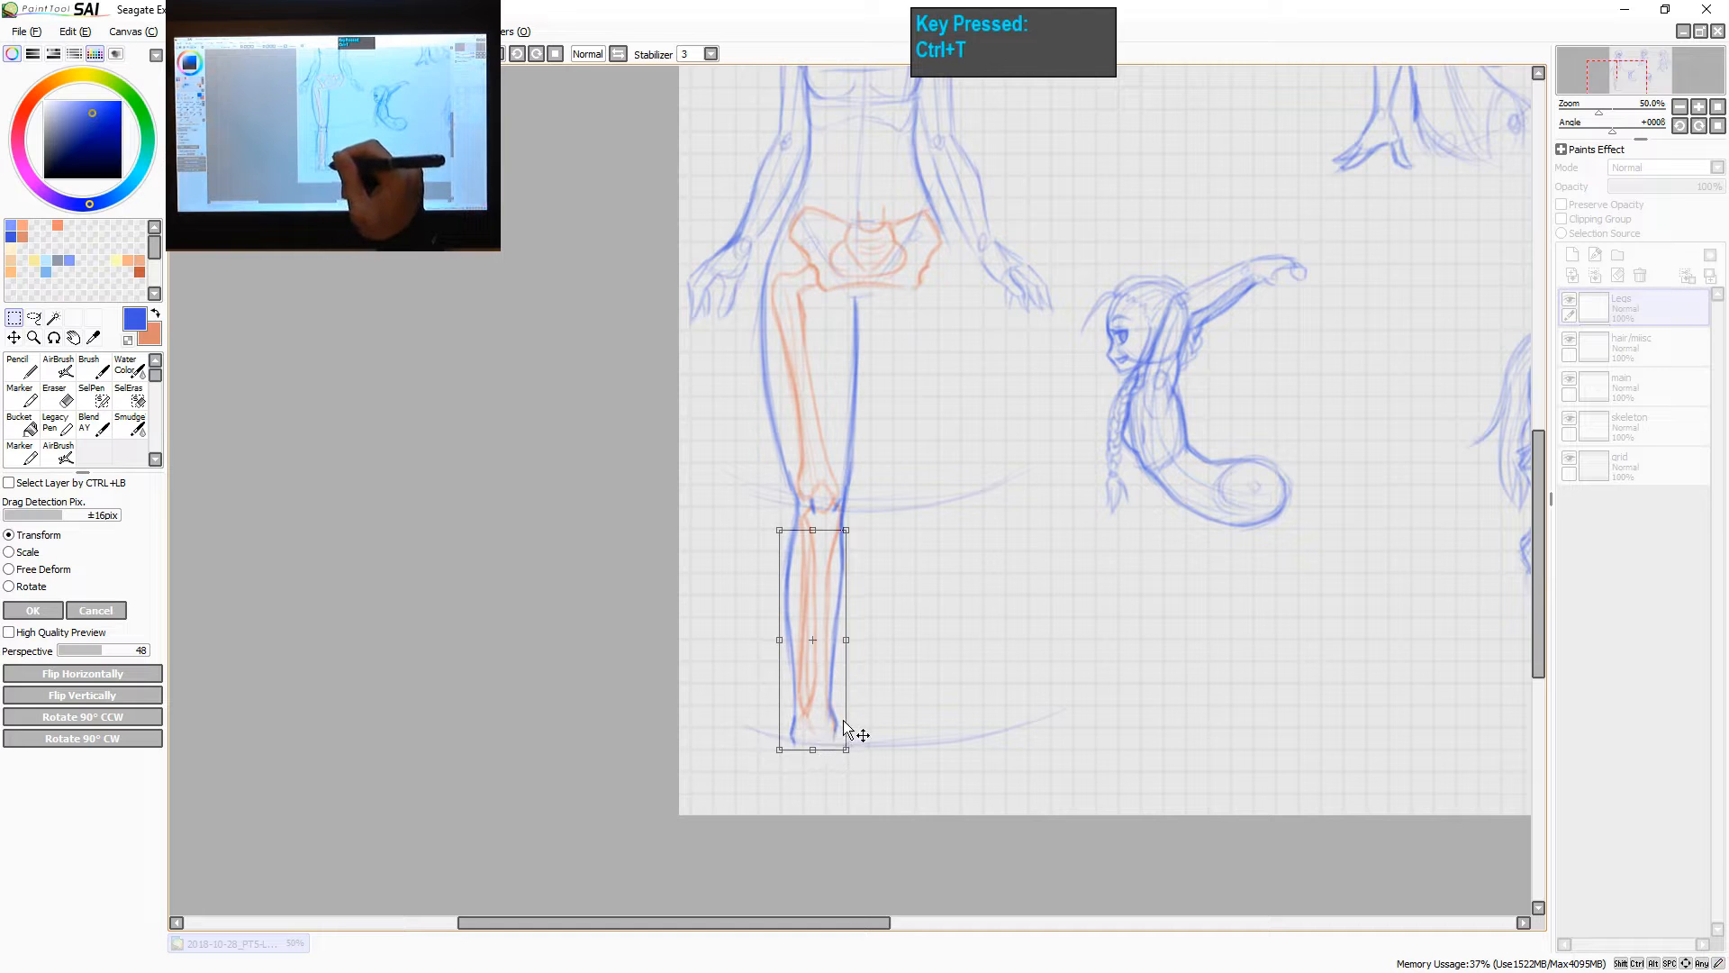
pyautogui.press('KP_Enter')
pyautogui.hotkey('ctrl', 'd')
pyautogui.hotkey('ctrl', 'shift', 'z')
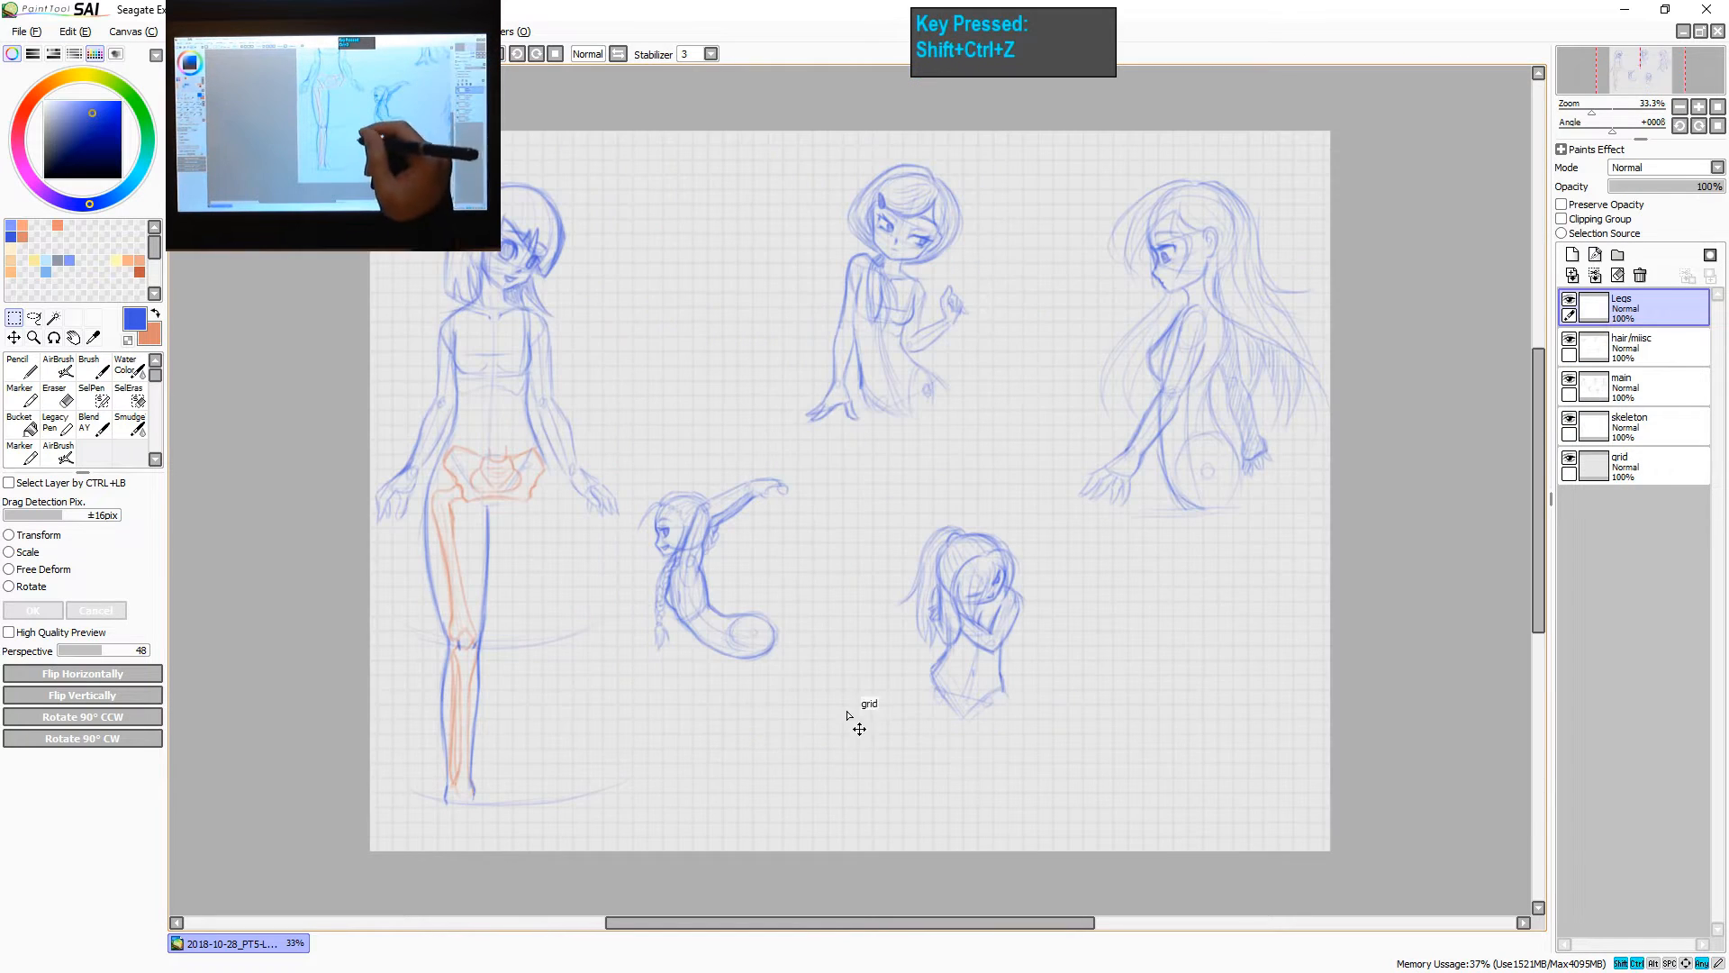
pyautogui.press('space')
pyautogui.moveTo(883, 615); pyautogui.dragTo(1186, 593)
pyautogui.scroll(1, 1073, 590)
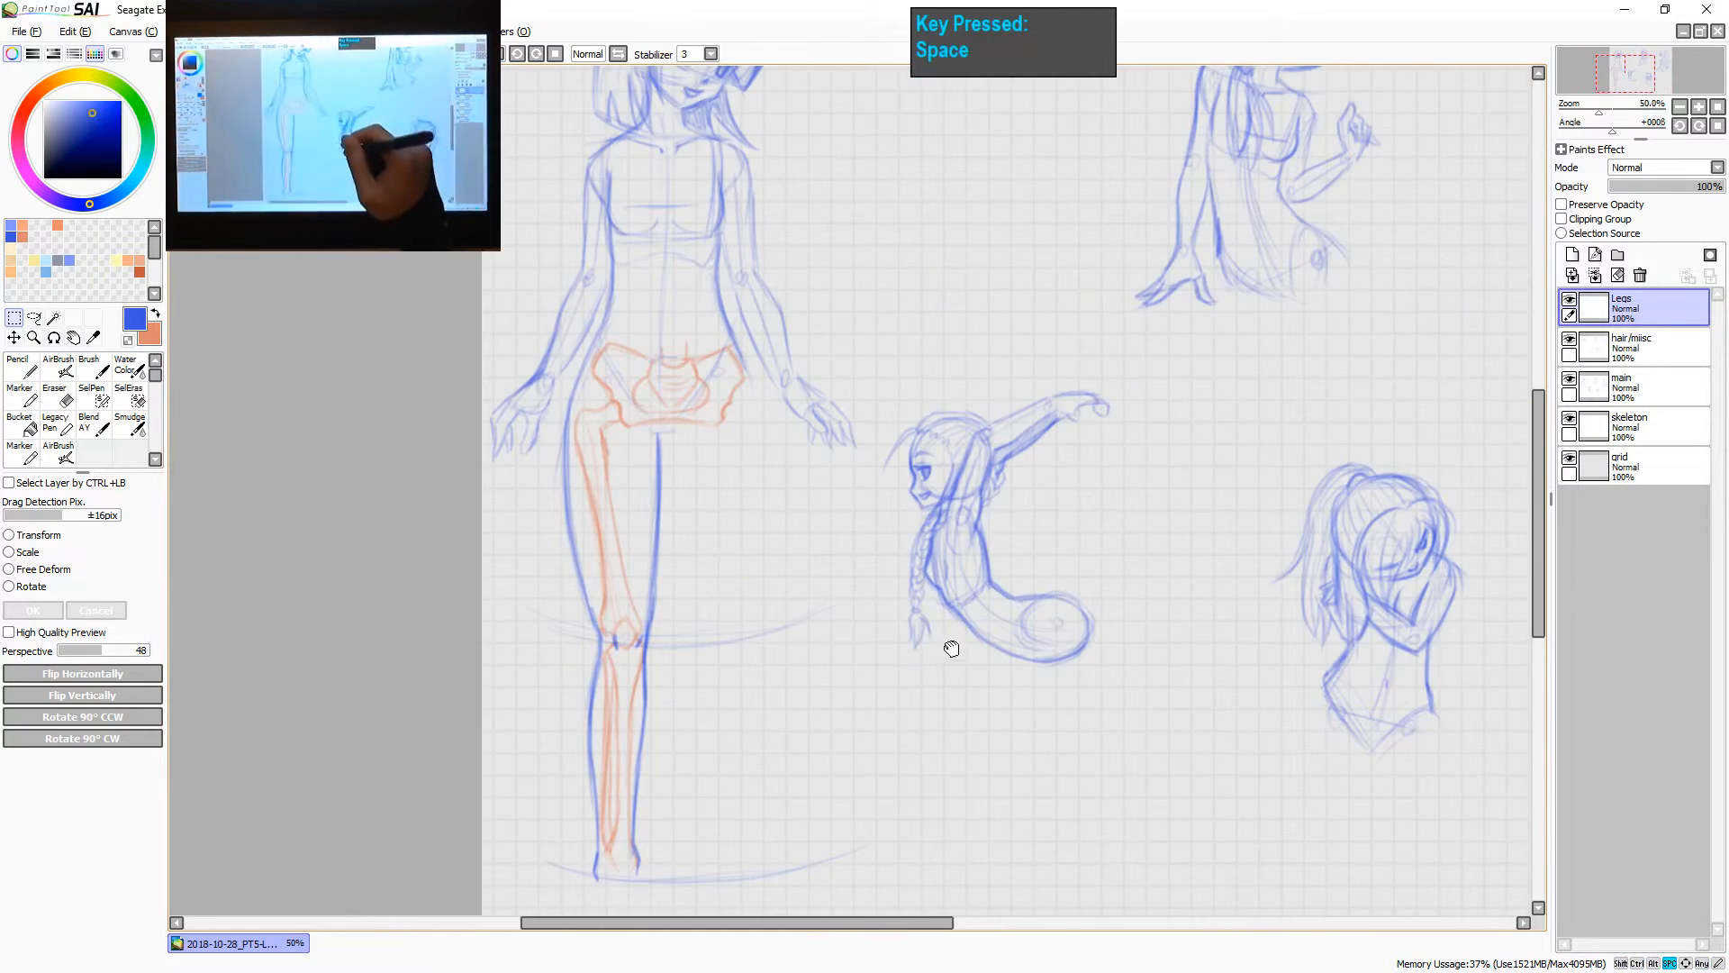
pyautogui.moveTo(822, 597); pyautogui.dragTo(958, 537)
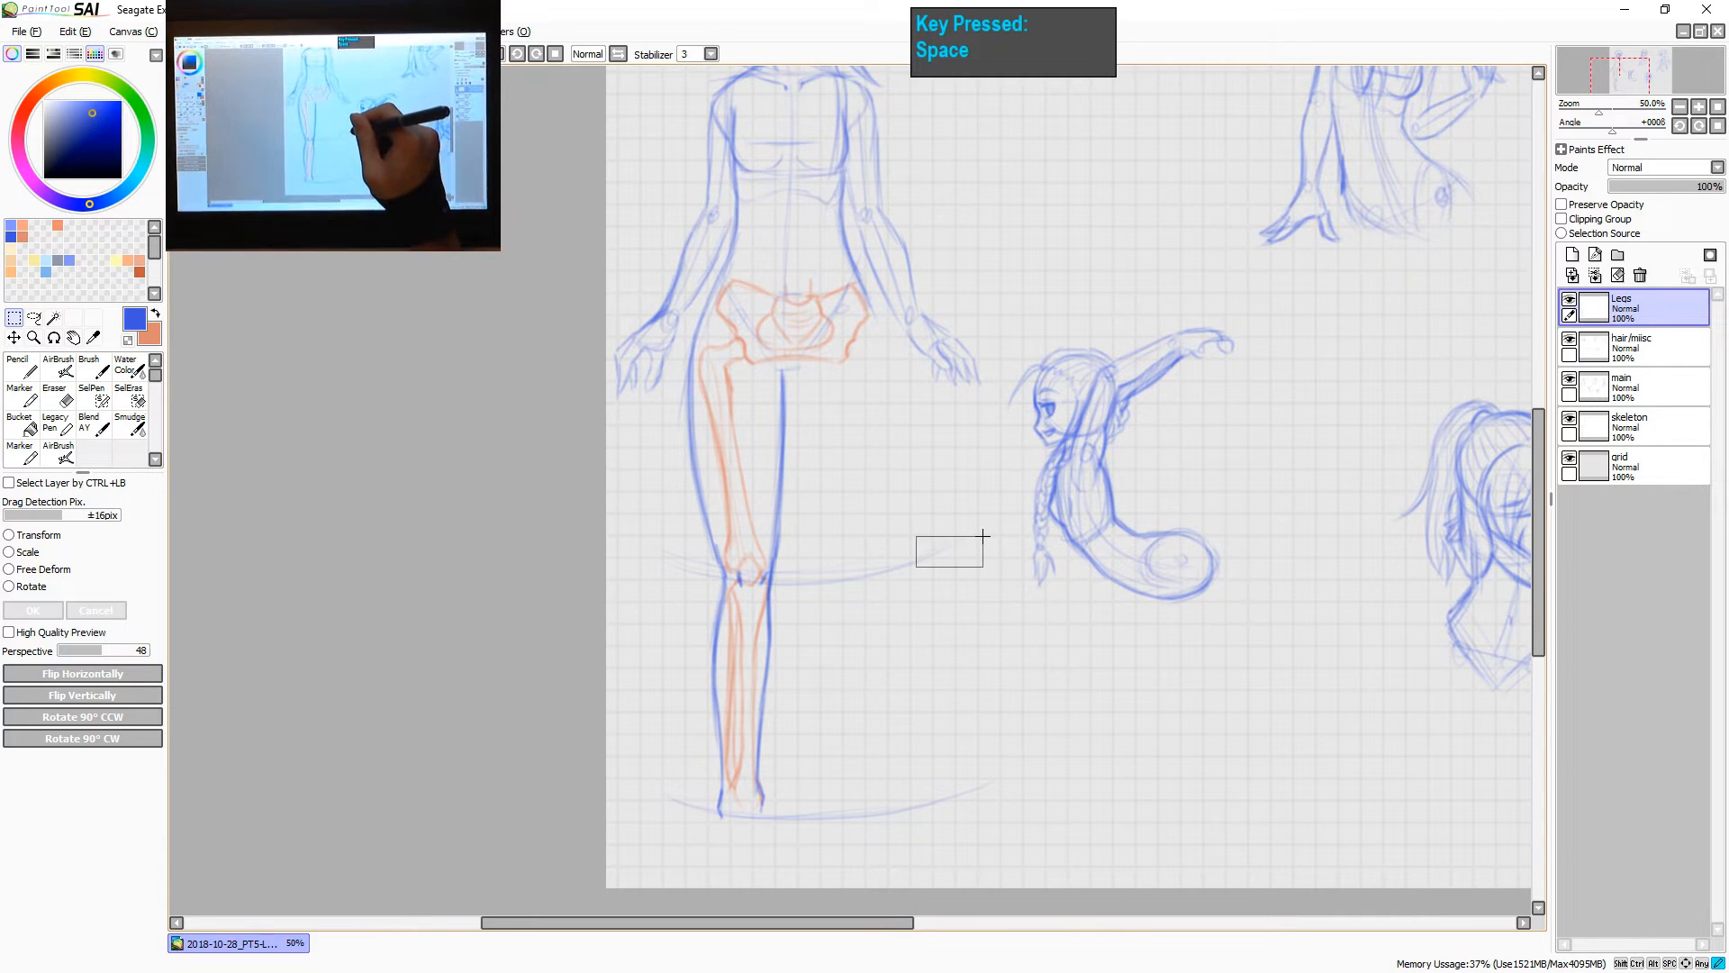
pyautogui.hotkey('ctrl', 'd')
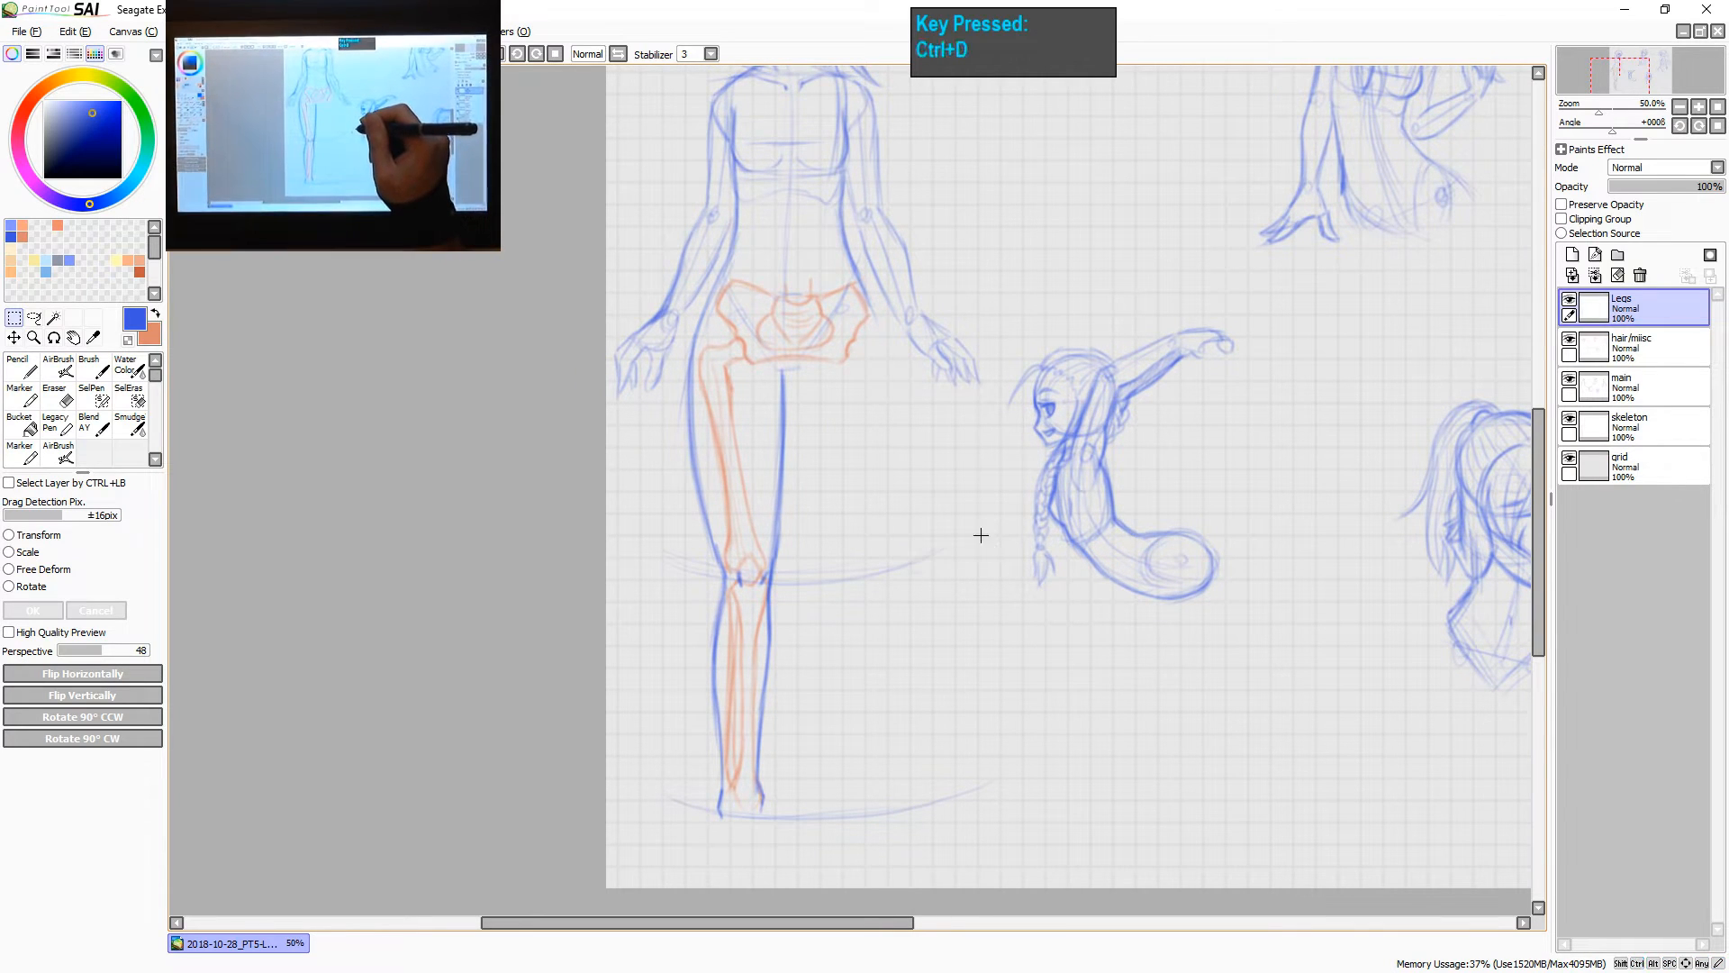
pyautogui.press('b')
pyautogui.press('space')
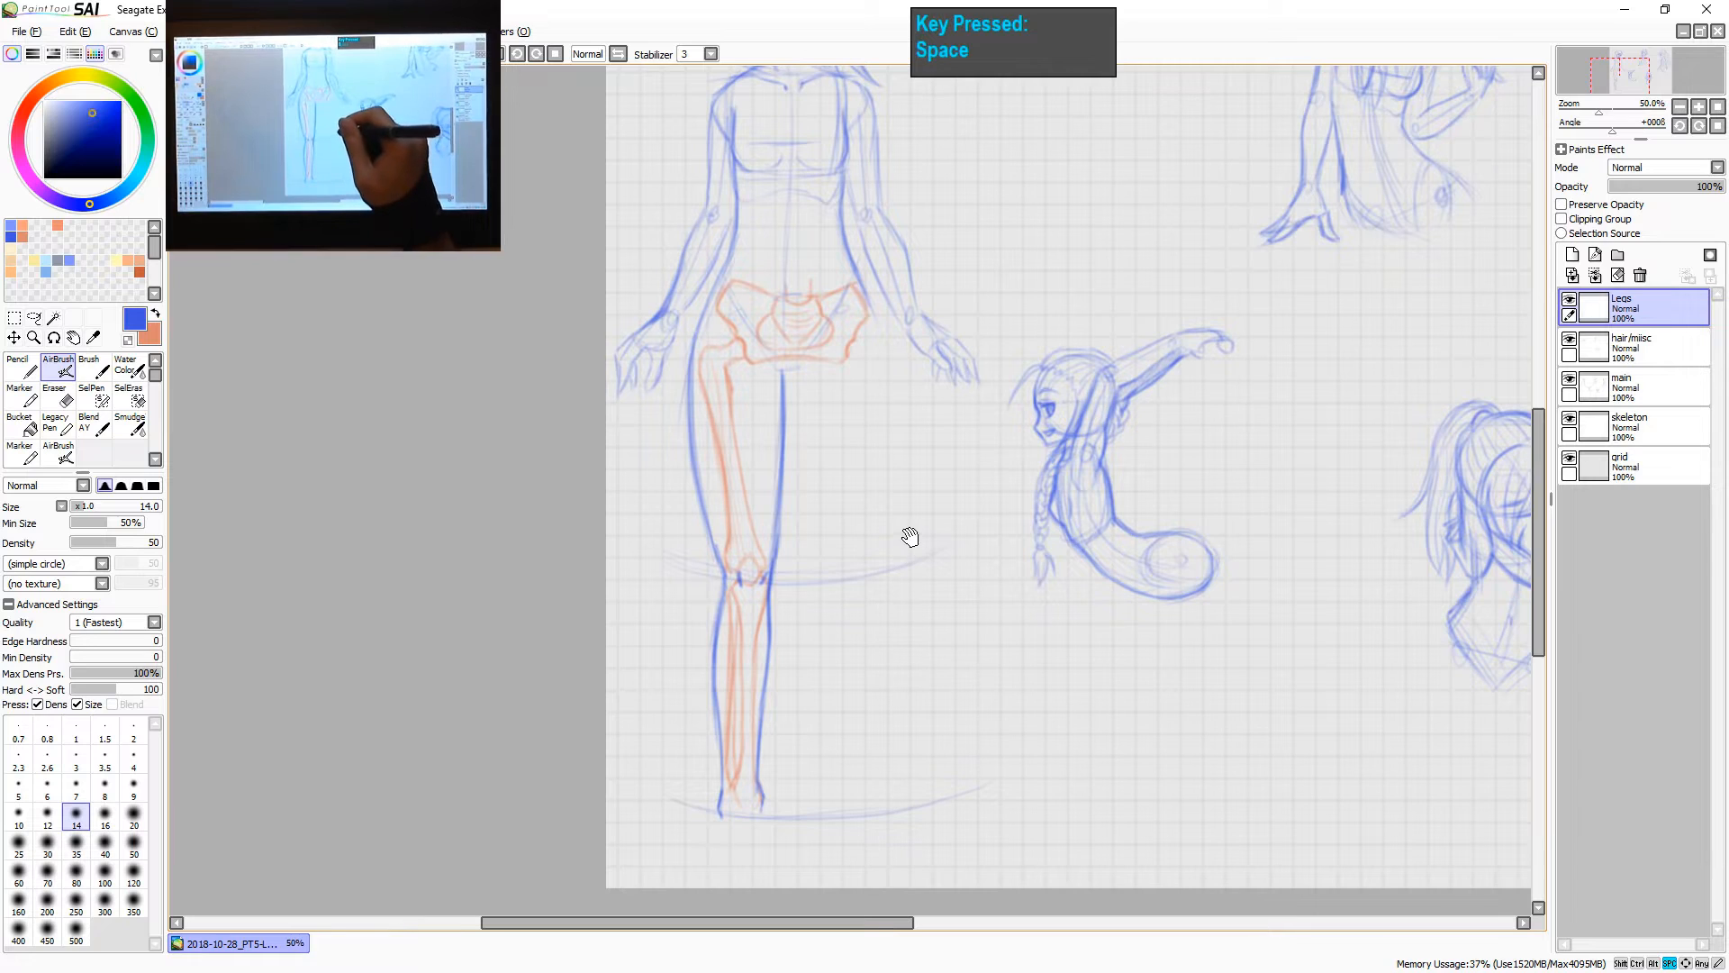
pyautogui.moveTo(907, 537); pyautogui.dragTo(991, 537)
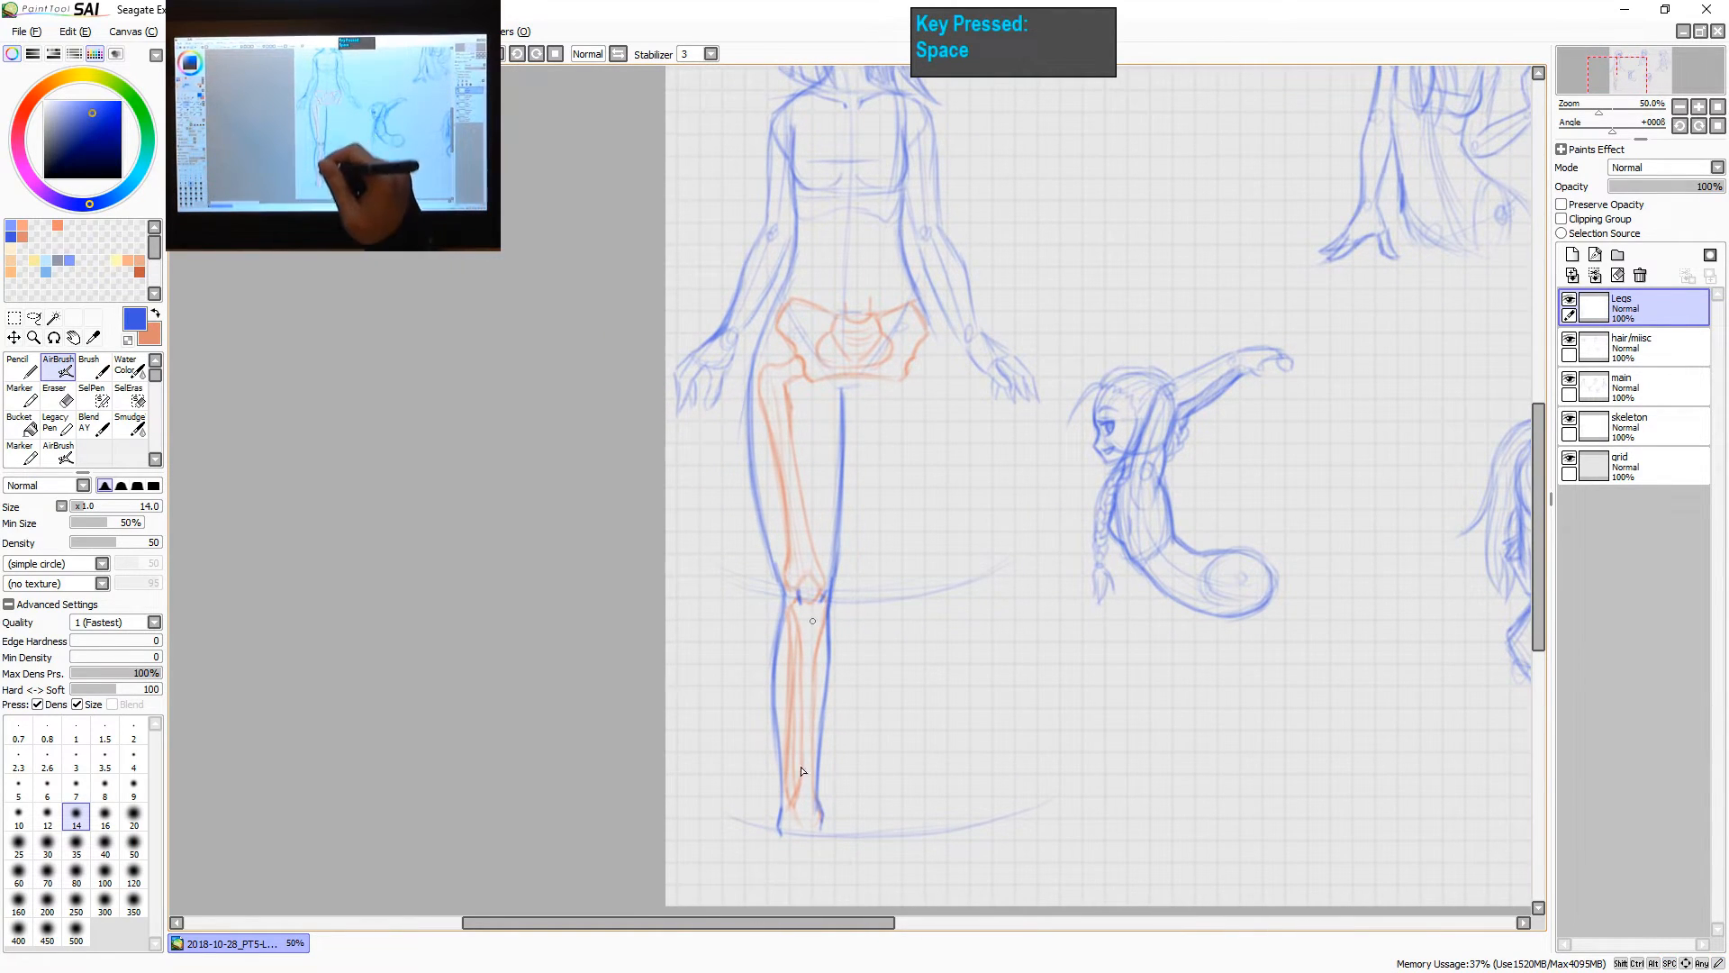
pyautogui.press('space')
pyautogui.moveTo(998, 575); pyautogui.dragTo(991, 690)
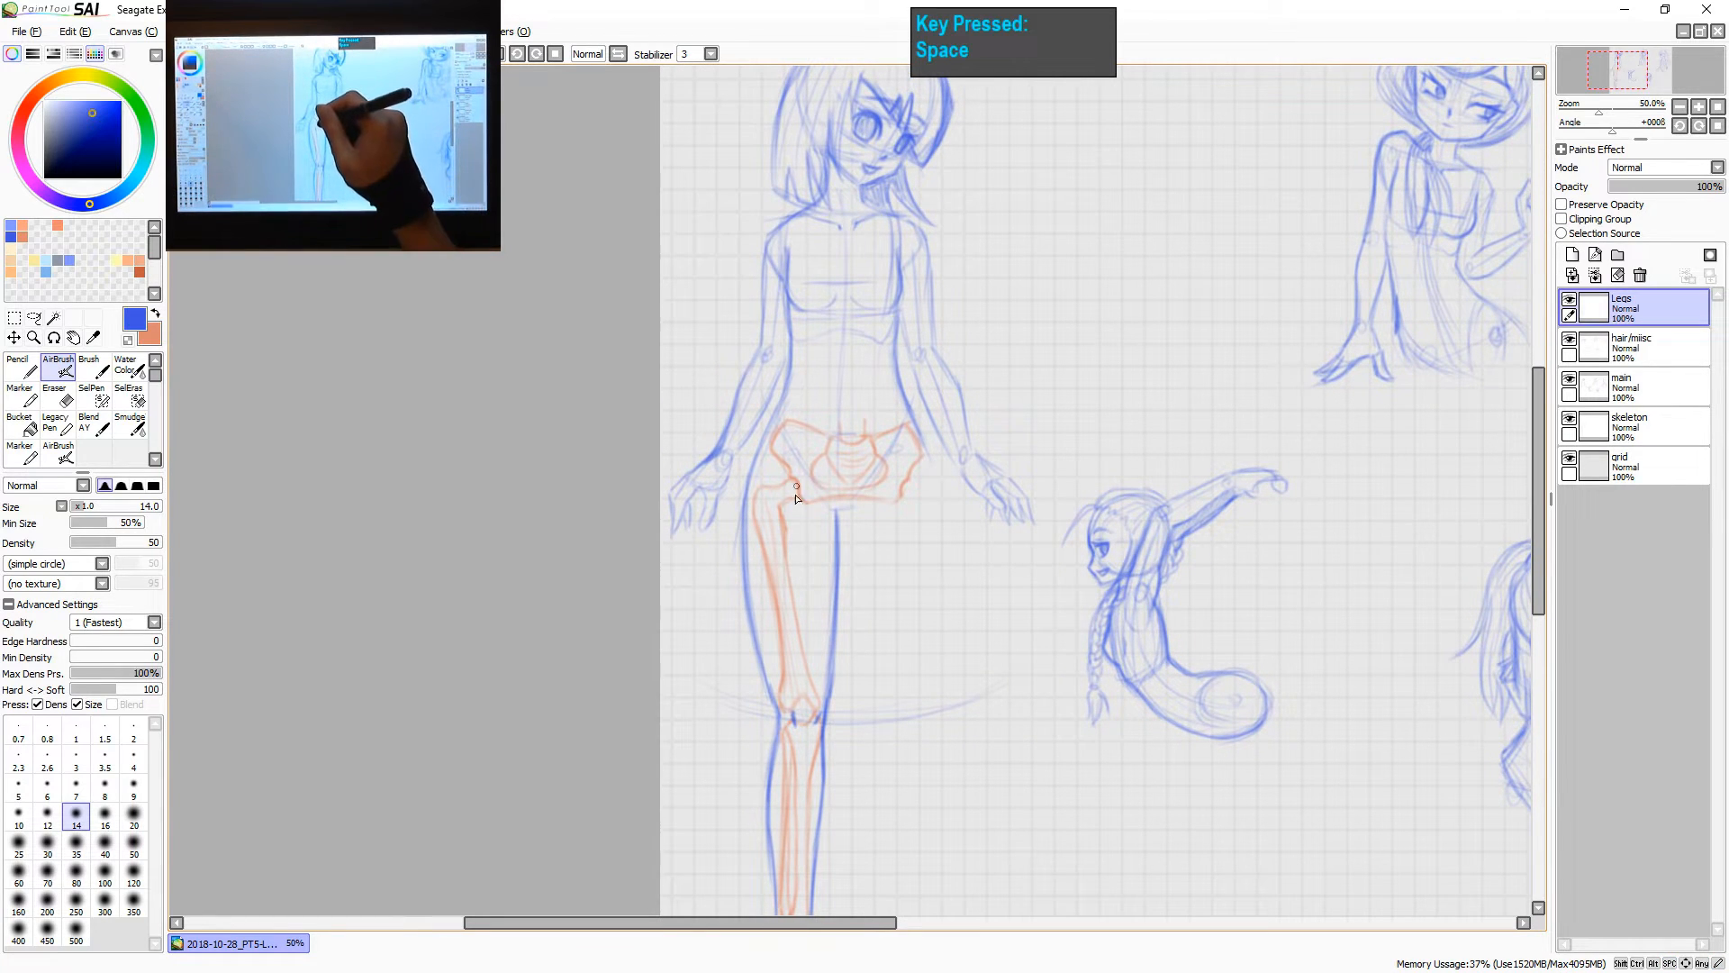
pyautogui.moveTo(789, 461)
pyautogui.mouseDown()
pyautogui.moveTo(848, 473)
pyautogui.moveTo(787, 468)
pyautogui.moveTo(818, 471)
pyautogui.moveTo(818, 713)
pyautogui.moveTo(818, 557)
pyautogui.moveTo(805, 474)
pyautogui.moveTo(788, 466)
pyautogui.moveTo(818, 470)
pyautogui.moveTo(785, 467)
pyautogui.moveTo(818, 469)
pyautogui.moveTo(815, 710)
pyautogui.moveTo(836, 714)
pyautogui.moveTo(812, 474)
pyautogui.moveTo(815, 218)
pyautogui.moveTo(832, 220)
pyautogui.moveTo(806, 467)
pyautogui.mouseUp()
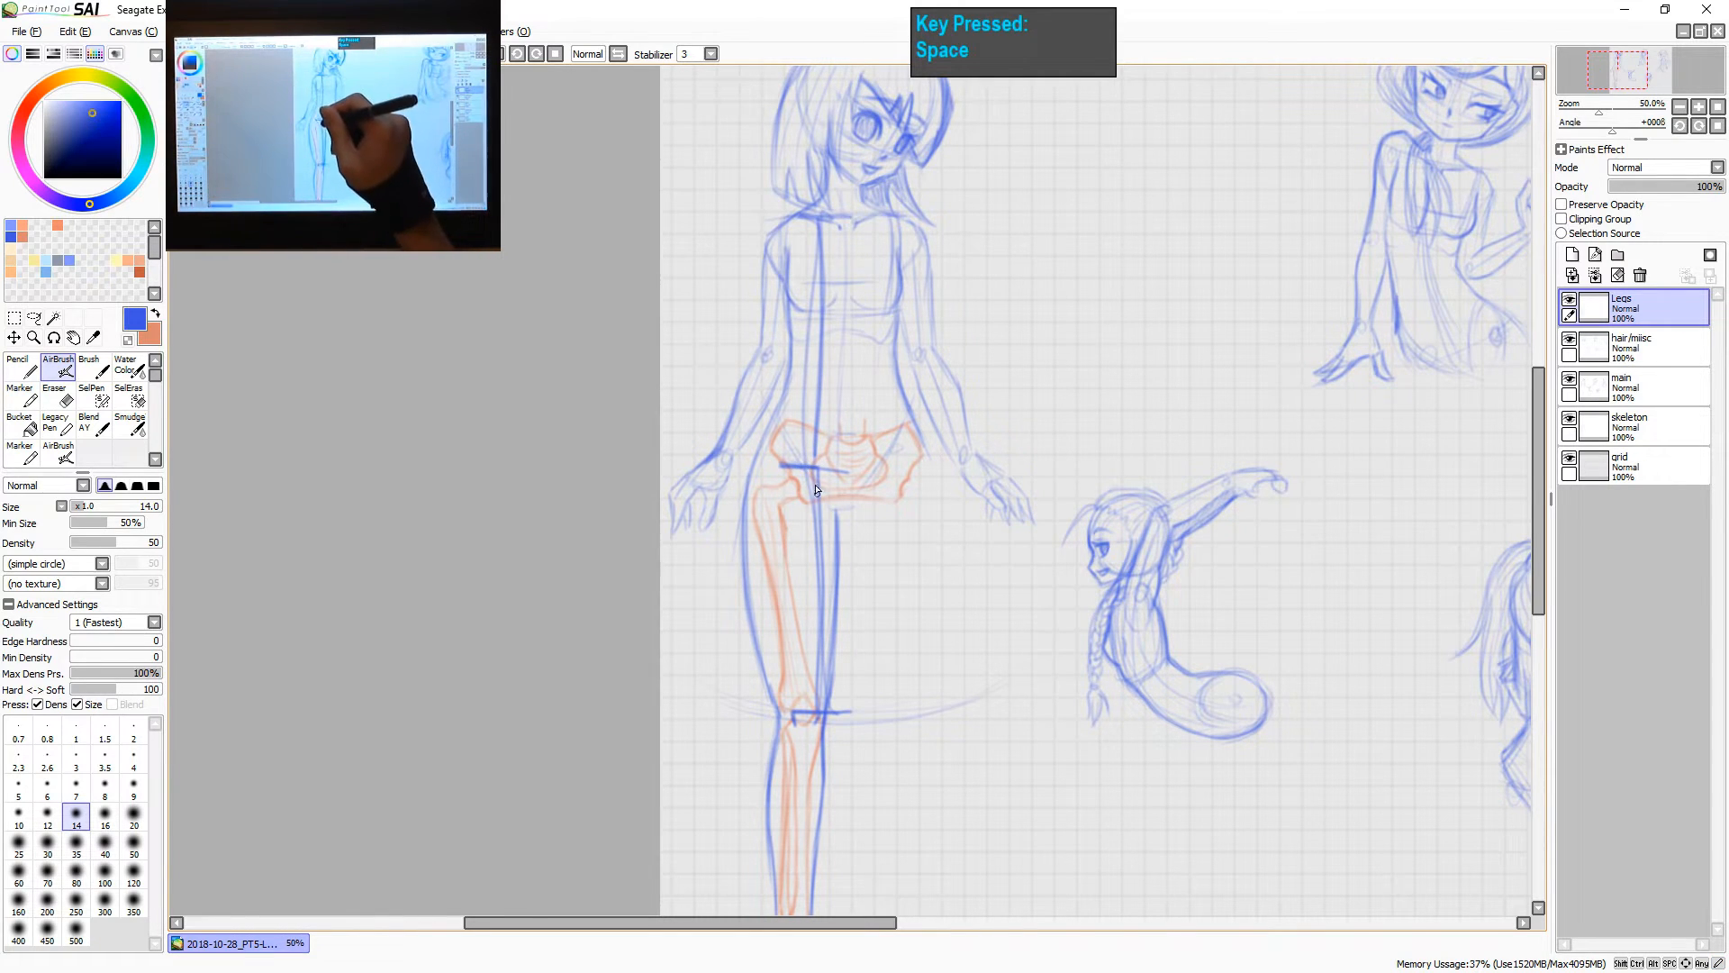
pyautogui.hotkey('ctrl', 'z')
pyautogui.hotkey('ctrl', 'z')
pyautogui.hotkey('ctrl', 'z')
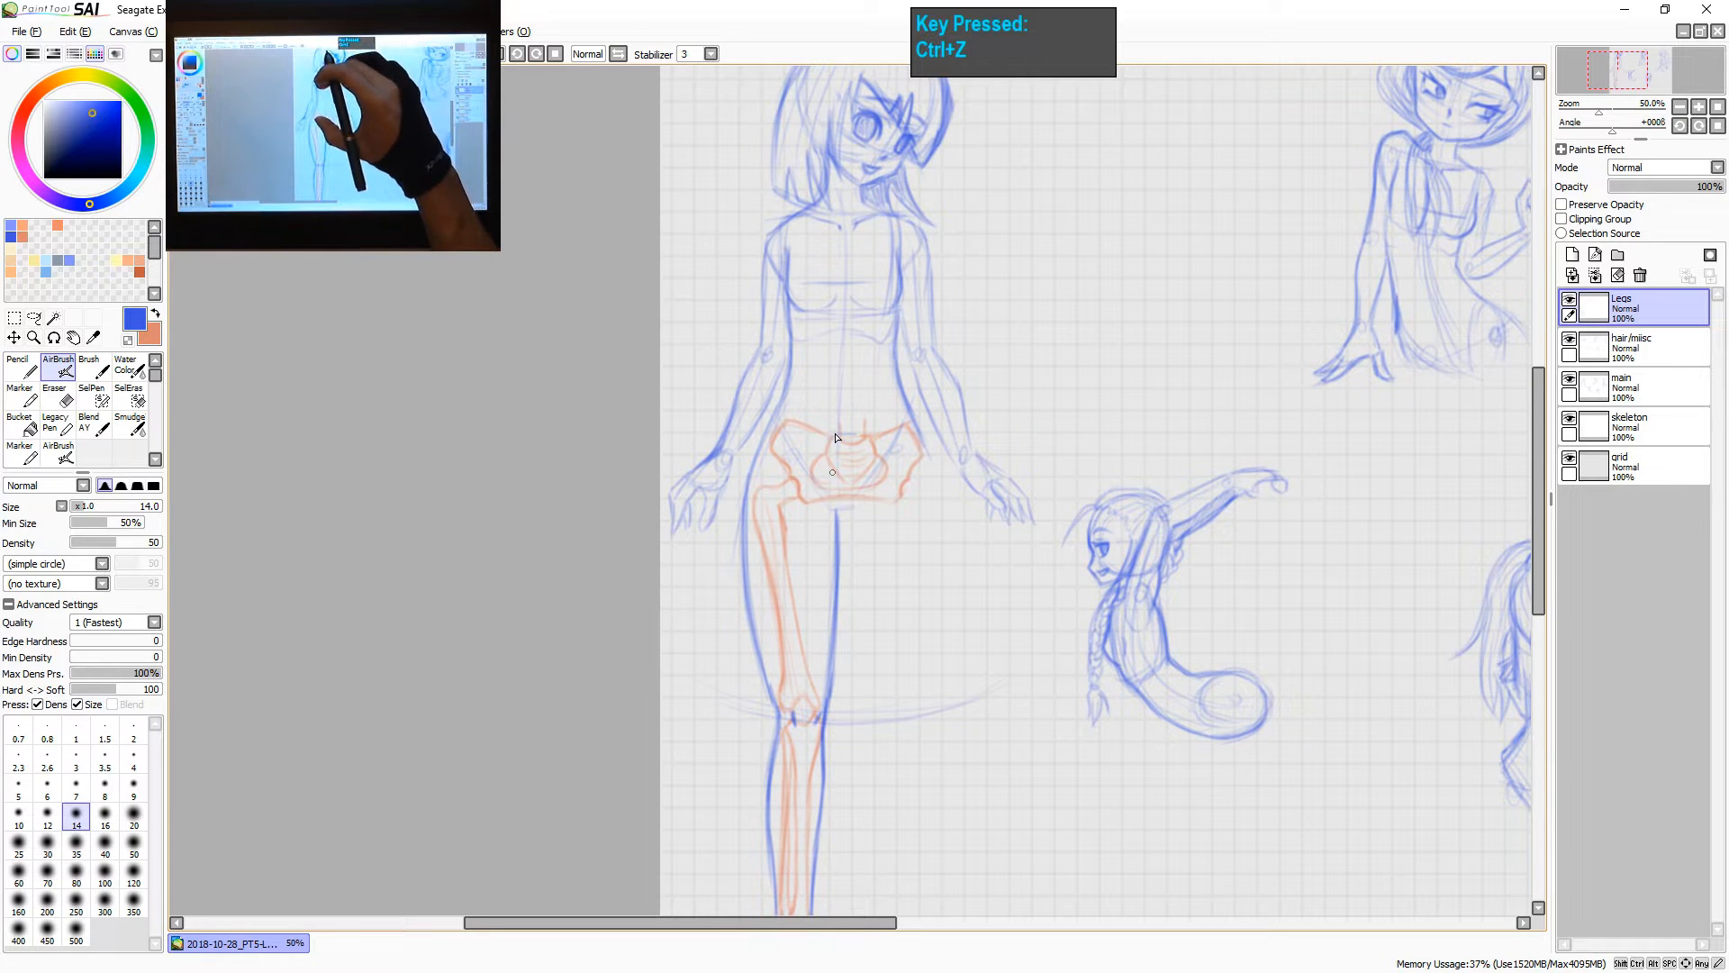
# - Sketch the front-view foot below the ankle with a center guide, flared sides and a rounded toe end
pyautogui.press('space')
pyautogui.moveTo(834, 436); pyautogui.dragTo(927, 386)
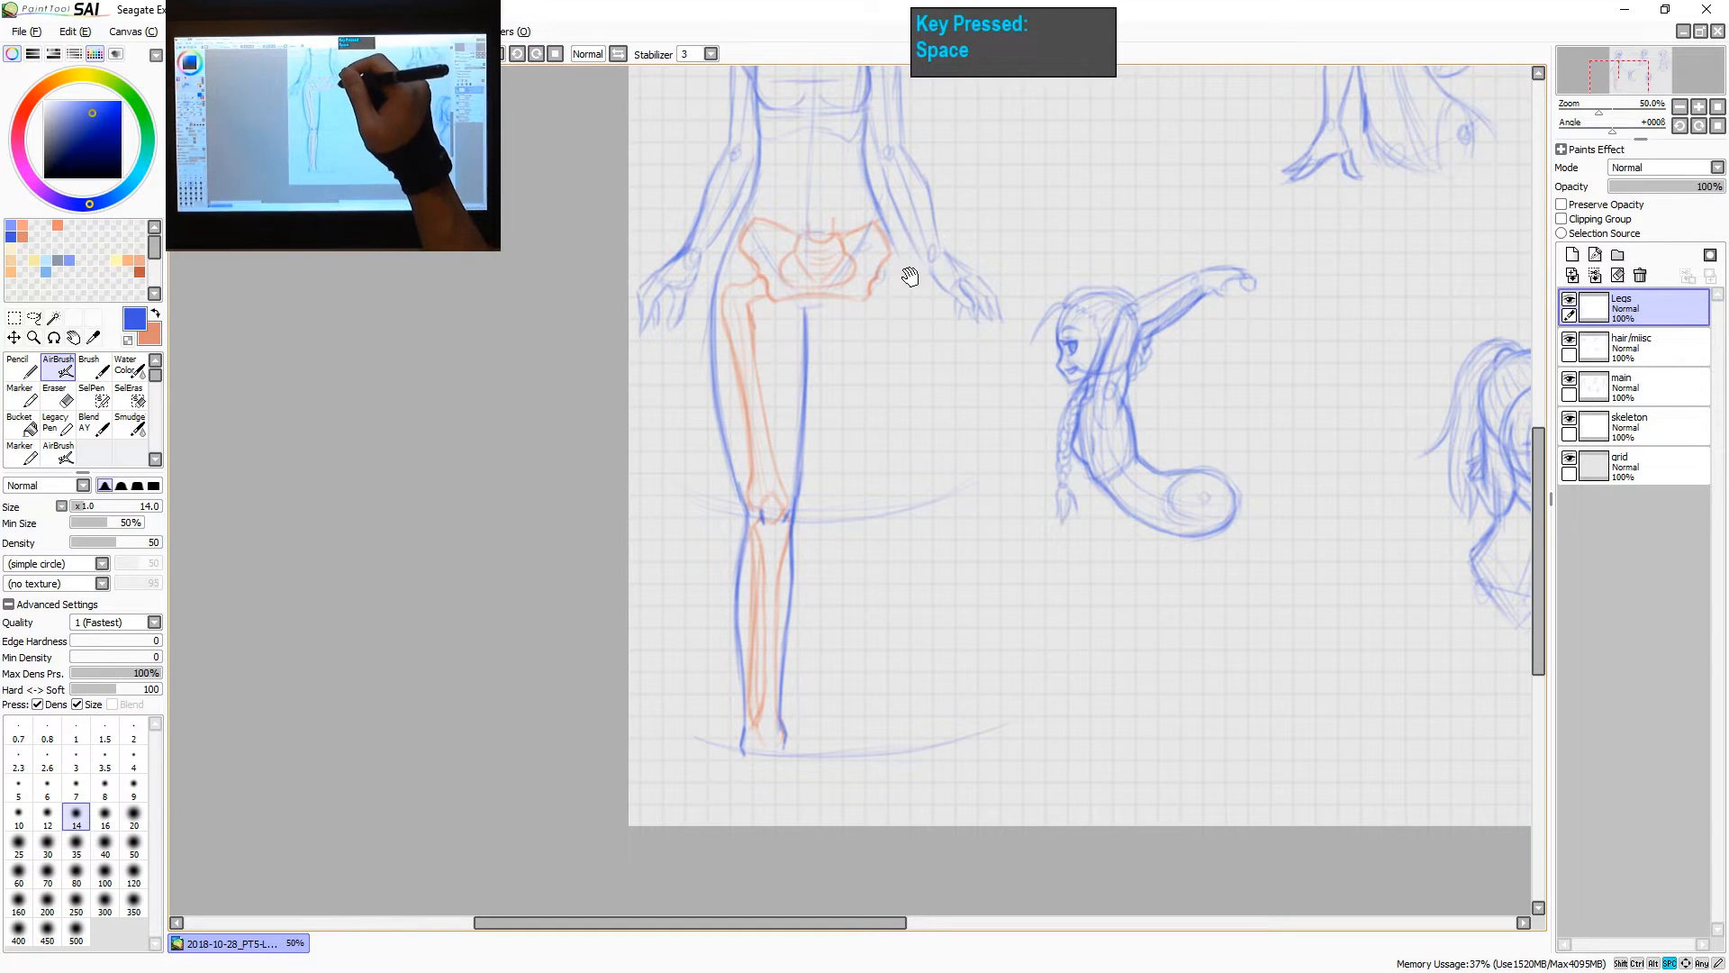
pyautogui.moveTo(911, 272); pyautogui.dragTo(939, 350)
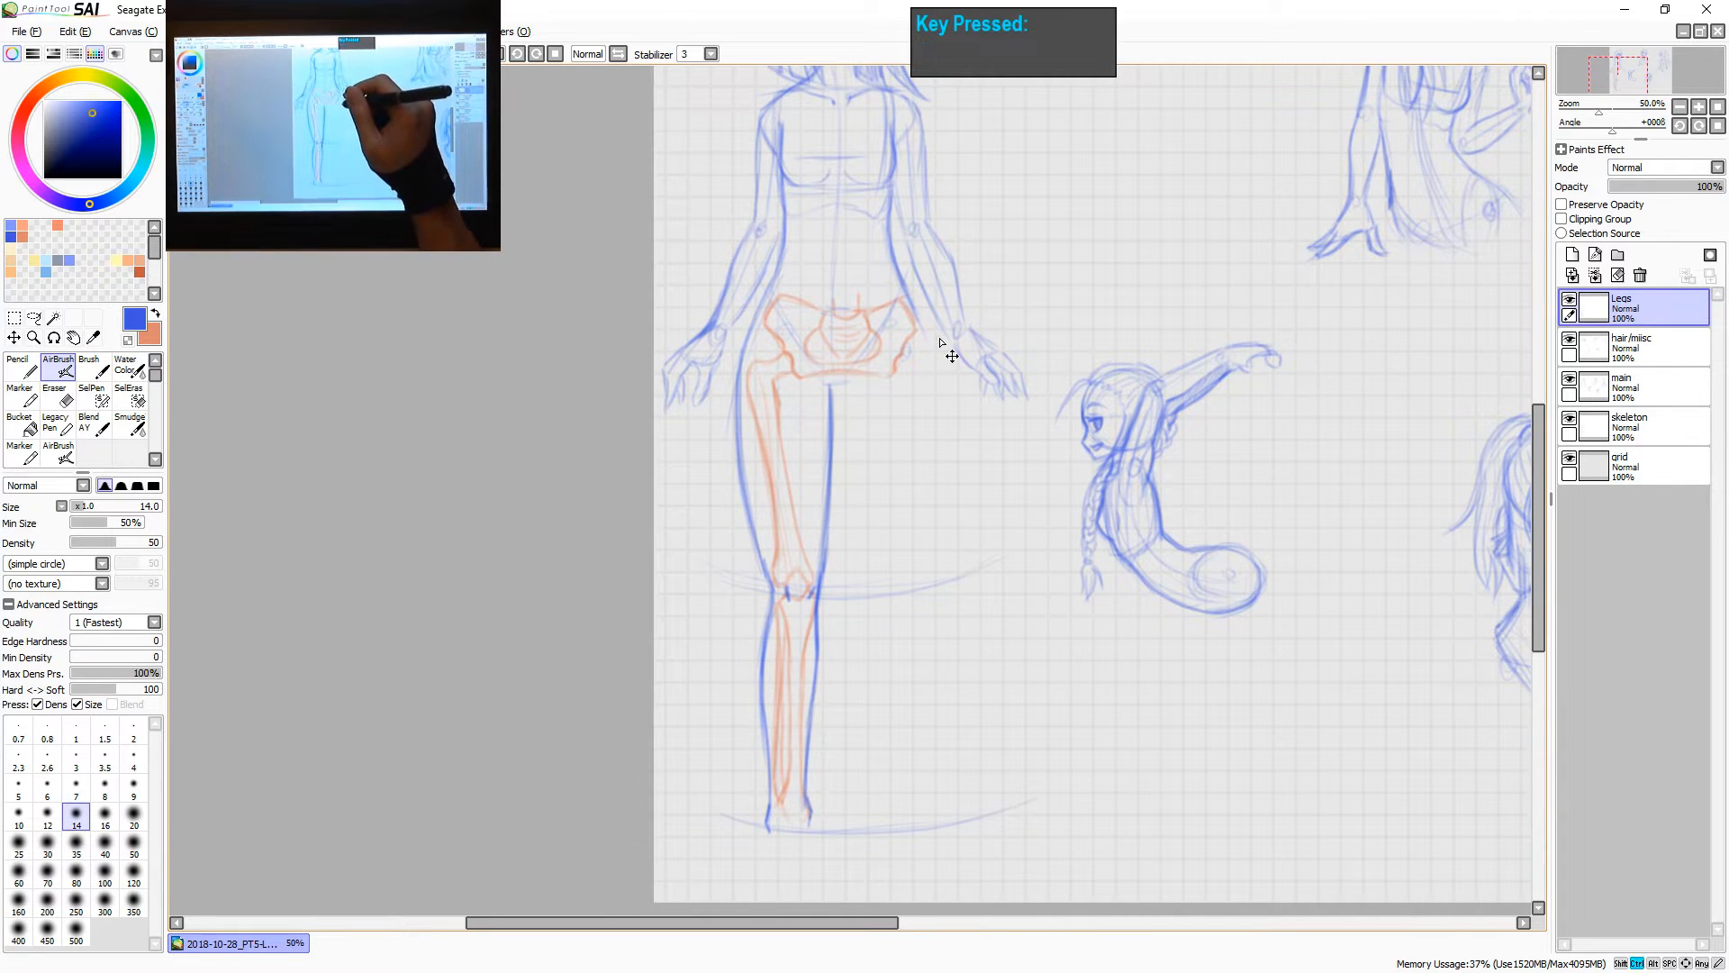
pyautogui.moveTo(927, 409); pyautogui.dragTo(919, 379)
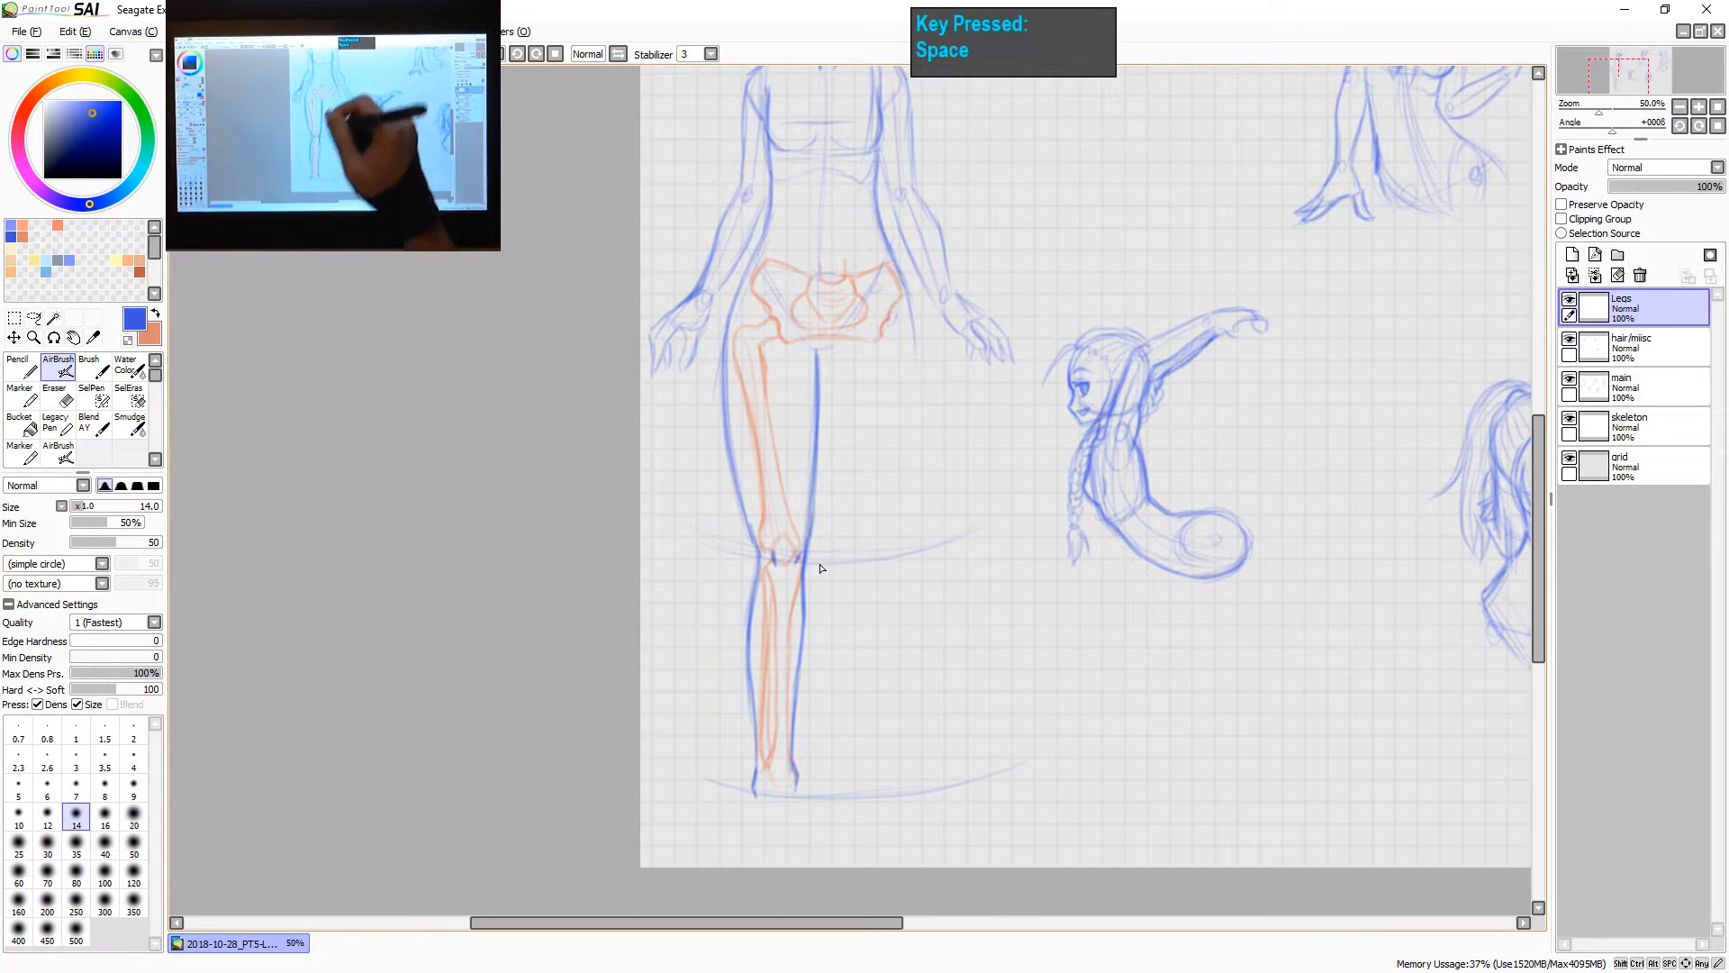
pyautogui.press('z')
pyautogui.moveTo(863, 718); pyautogui.dragTo(907, 637)
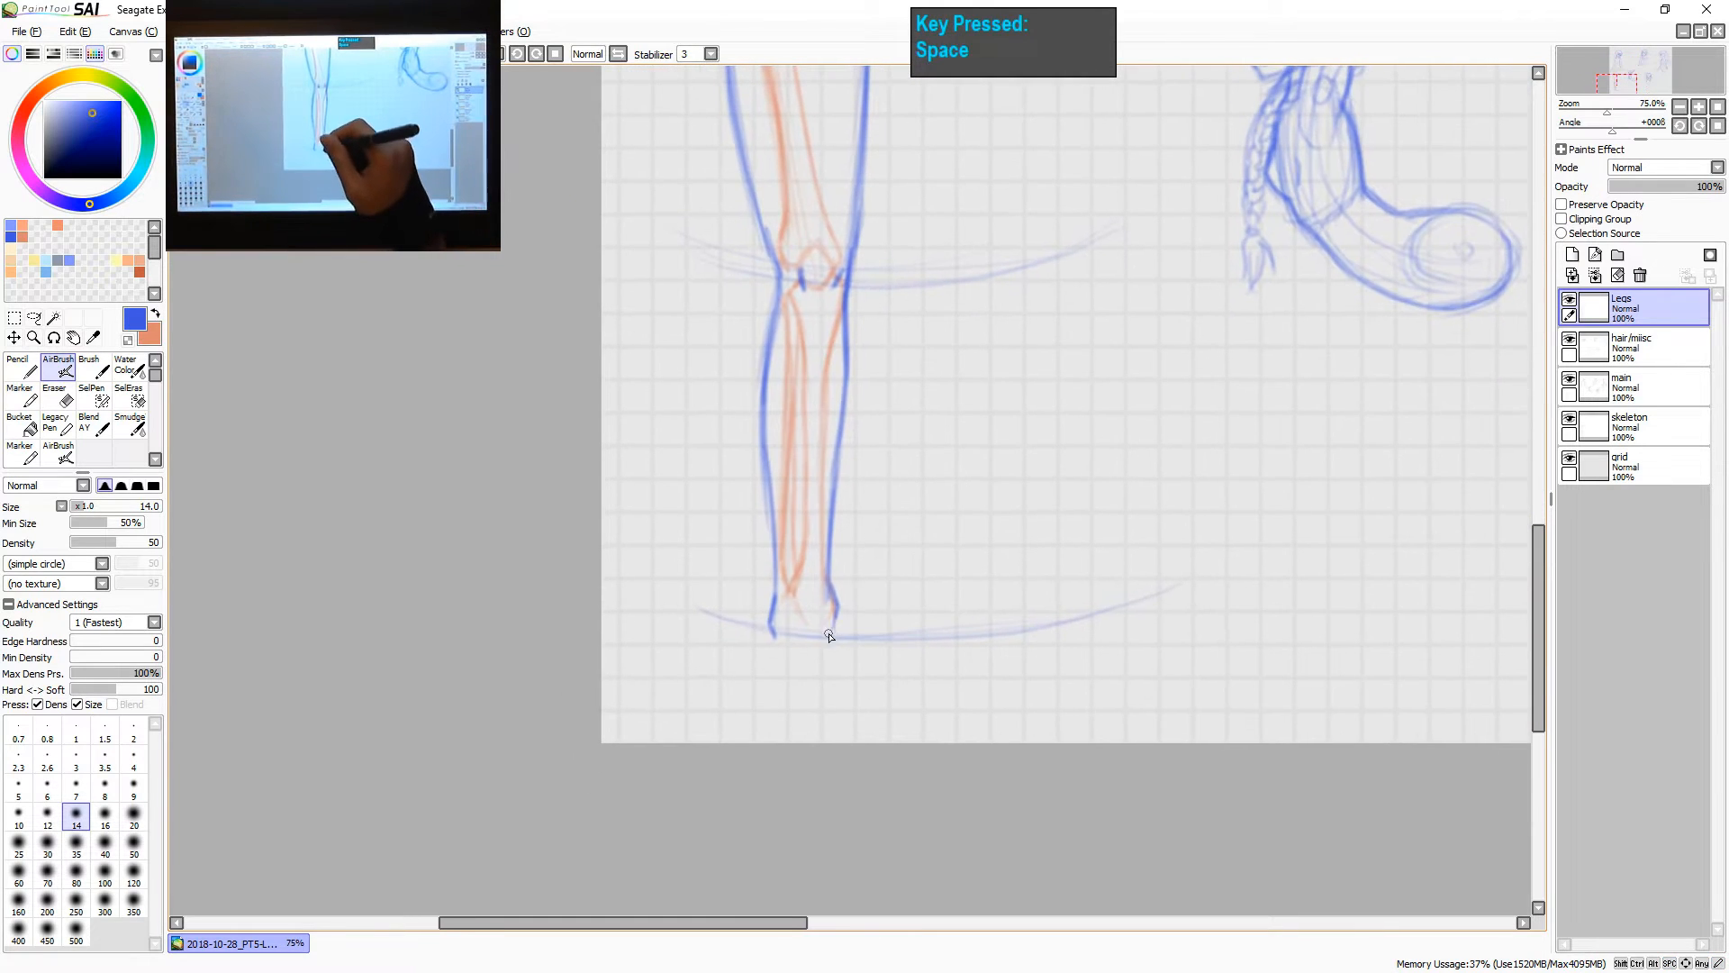
pyautogui.press('b')
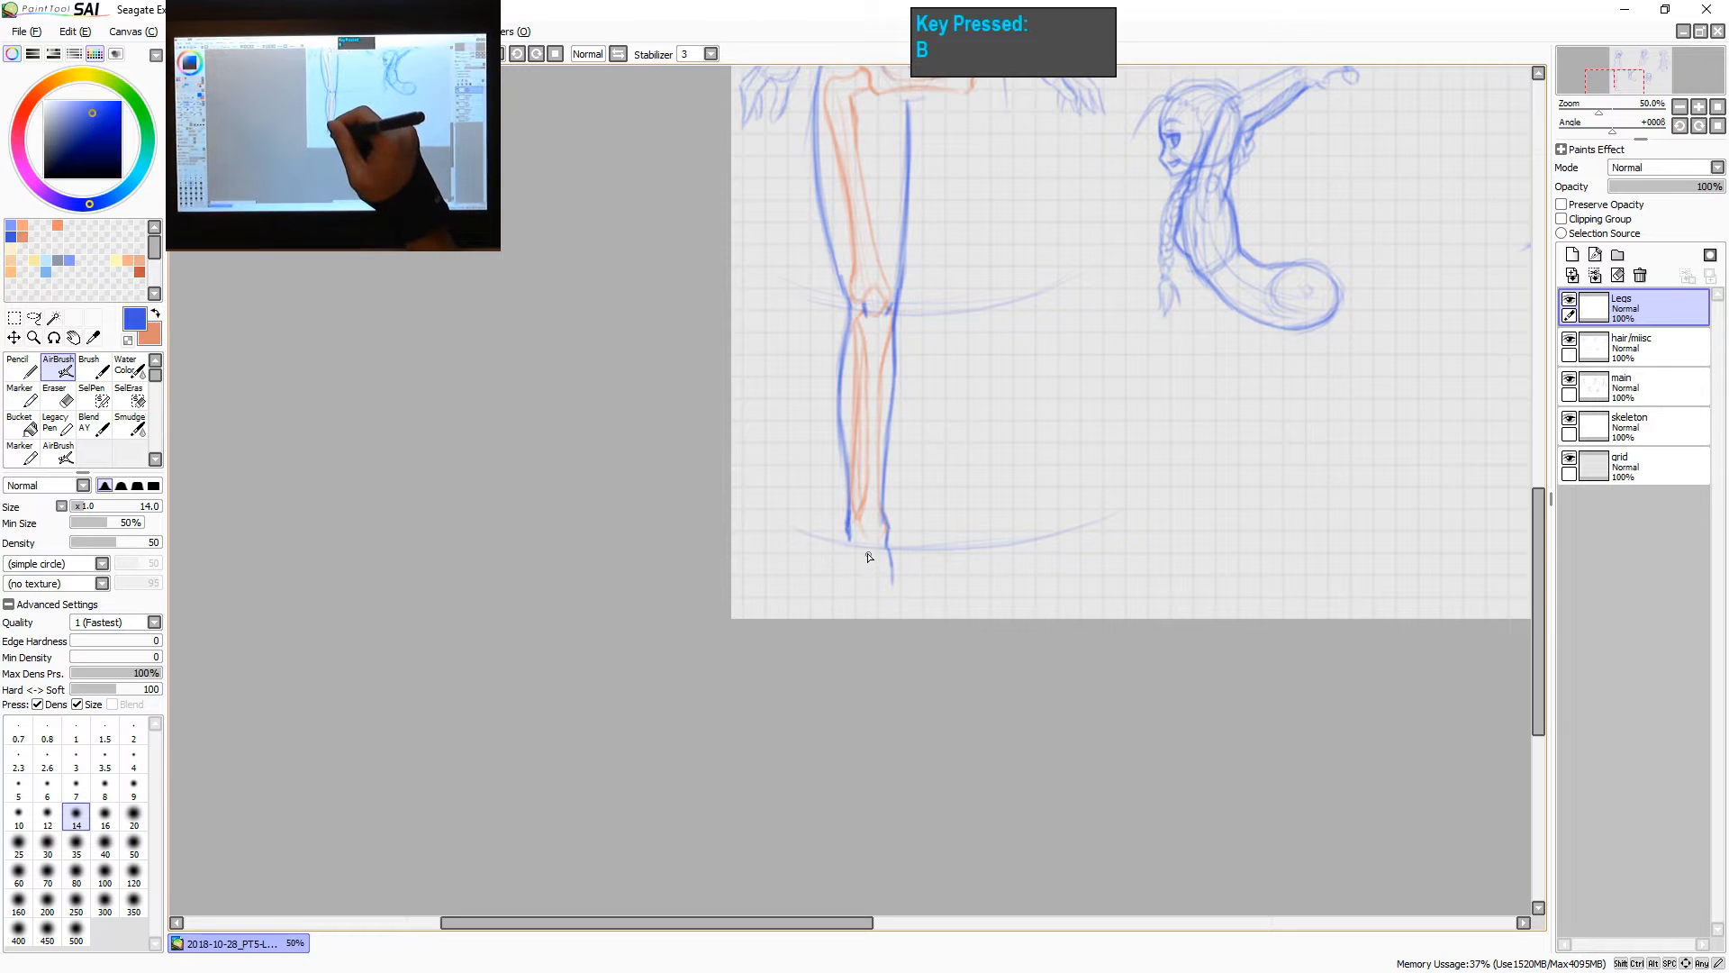
pyautogui.moveTo(867, 565); pyautogui.dragTo(845, 608)
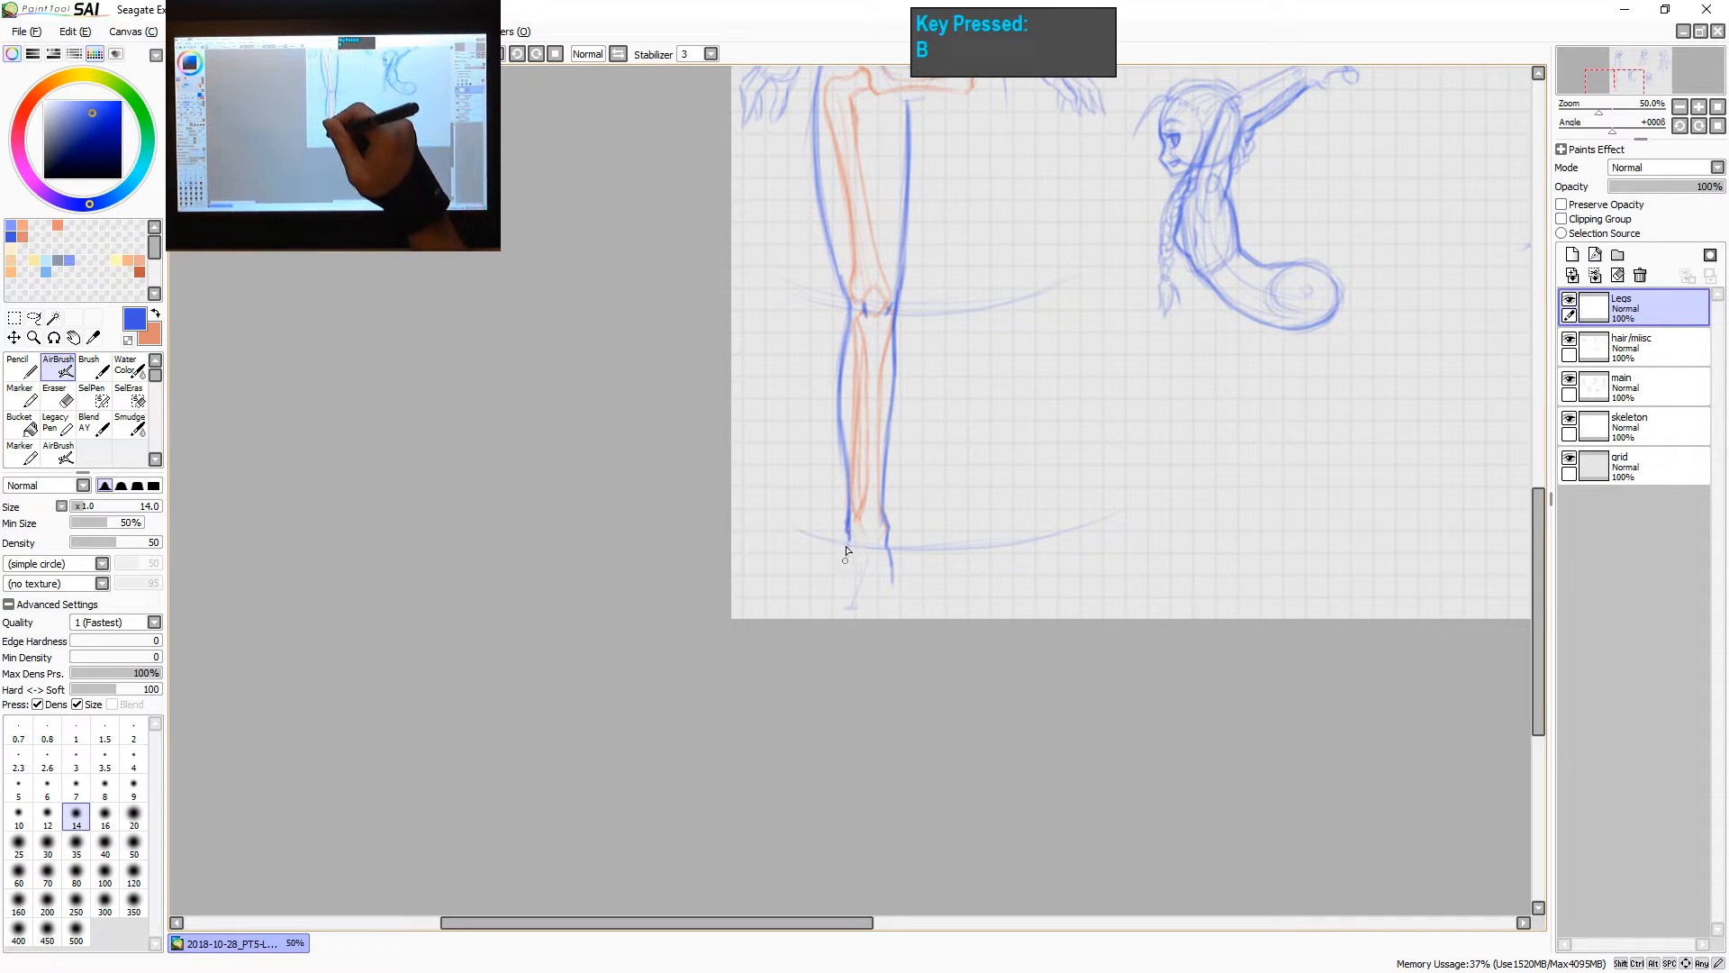
pyautogui.moveTo(849, 541); pyautogui.dragTo(830, 589)
pyautogui.moveTo(849, 541); pyautogui.dragTo(826, 590)
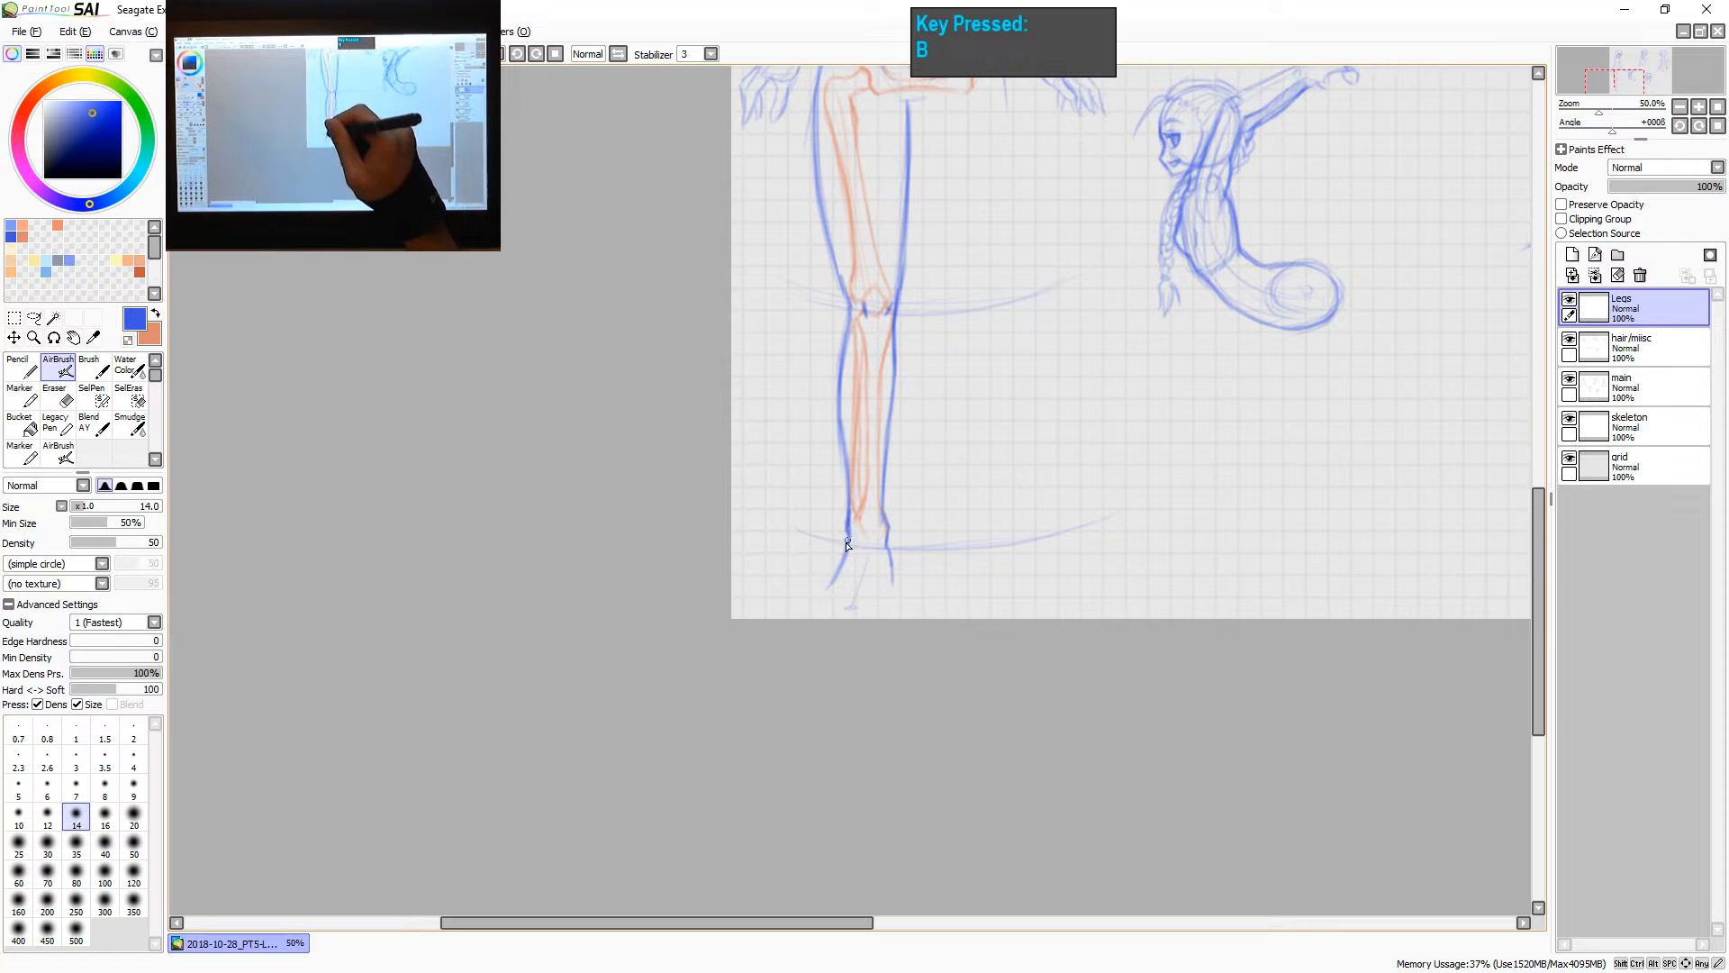
pyautogui.moveTo(850, 538); pyautogui.dragTo(825, 591)
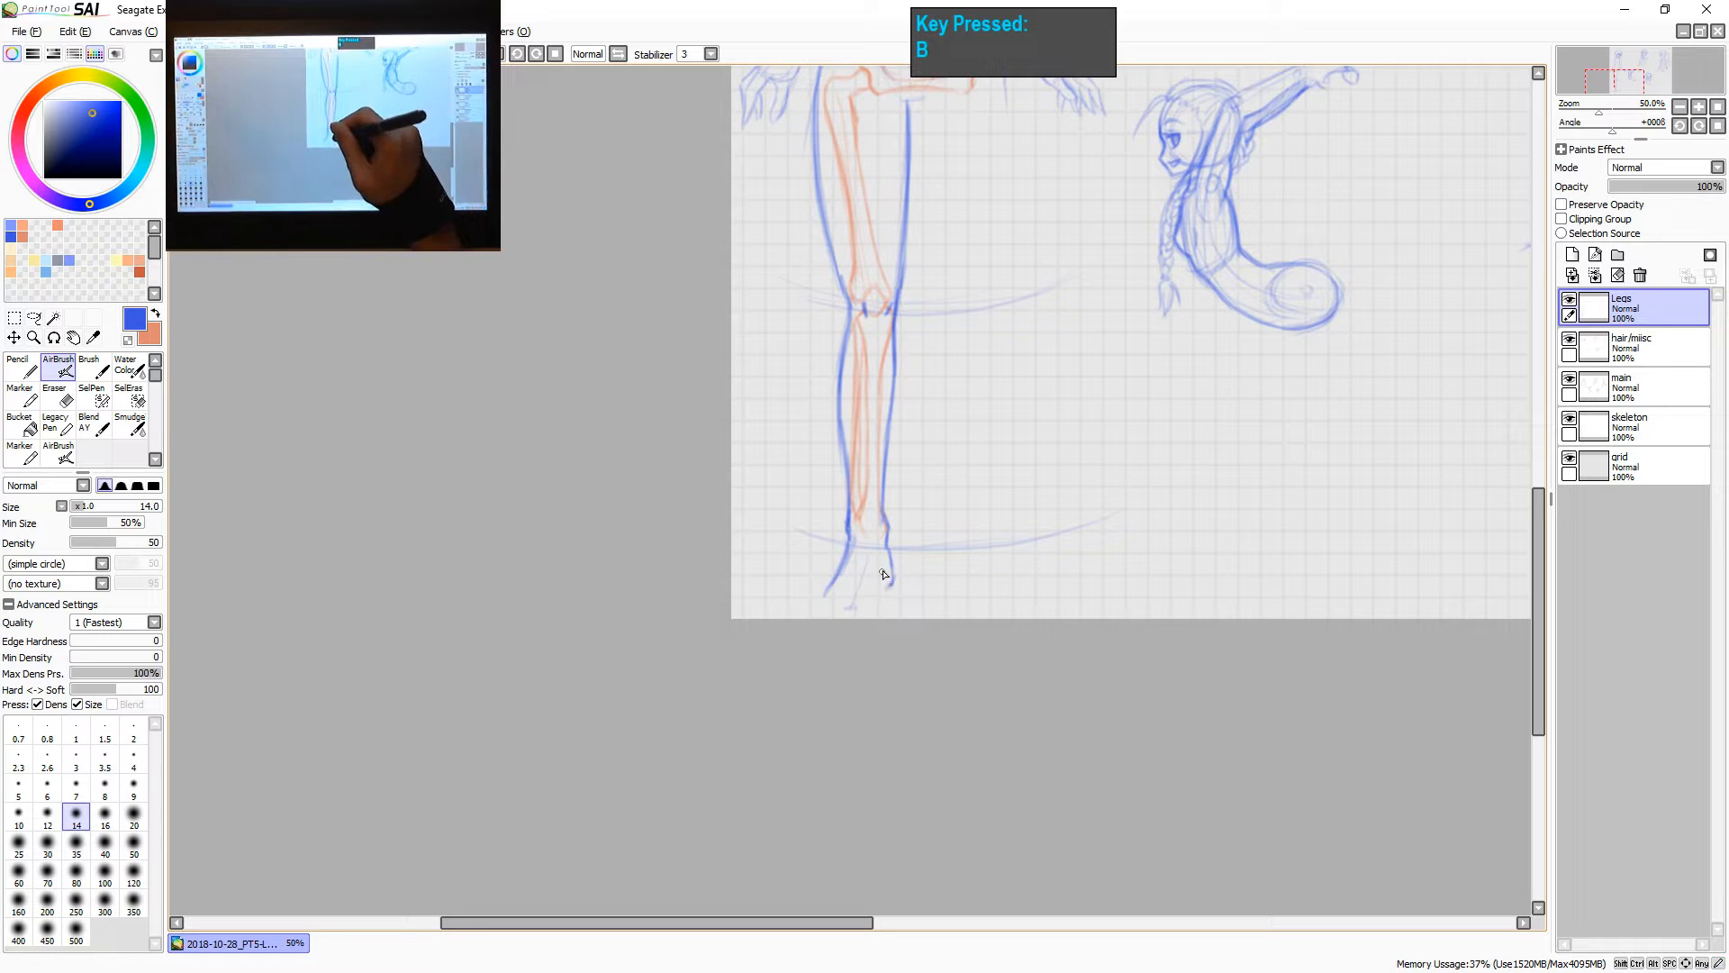
pyautogui.moveTo(882, 581)
pyautogui.mouseDown()
pyautogui.moveTo(859, 613)
pyautogui.moveTo(911, 568)
pyautogui.moveTo(881, 593)
pyautogui.moveTo(883, 577)
pyautogui.moveTo(864, 615)
pyautogui.moveTo(828, 580)
pyautogui.moveTo(853, 613)
pyautogui.mouseUp()
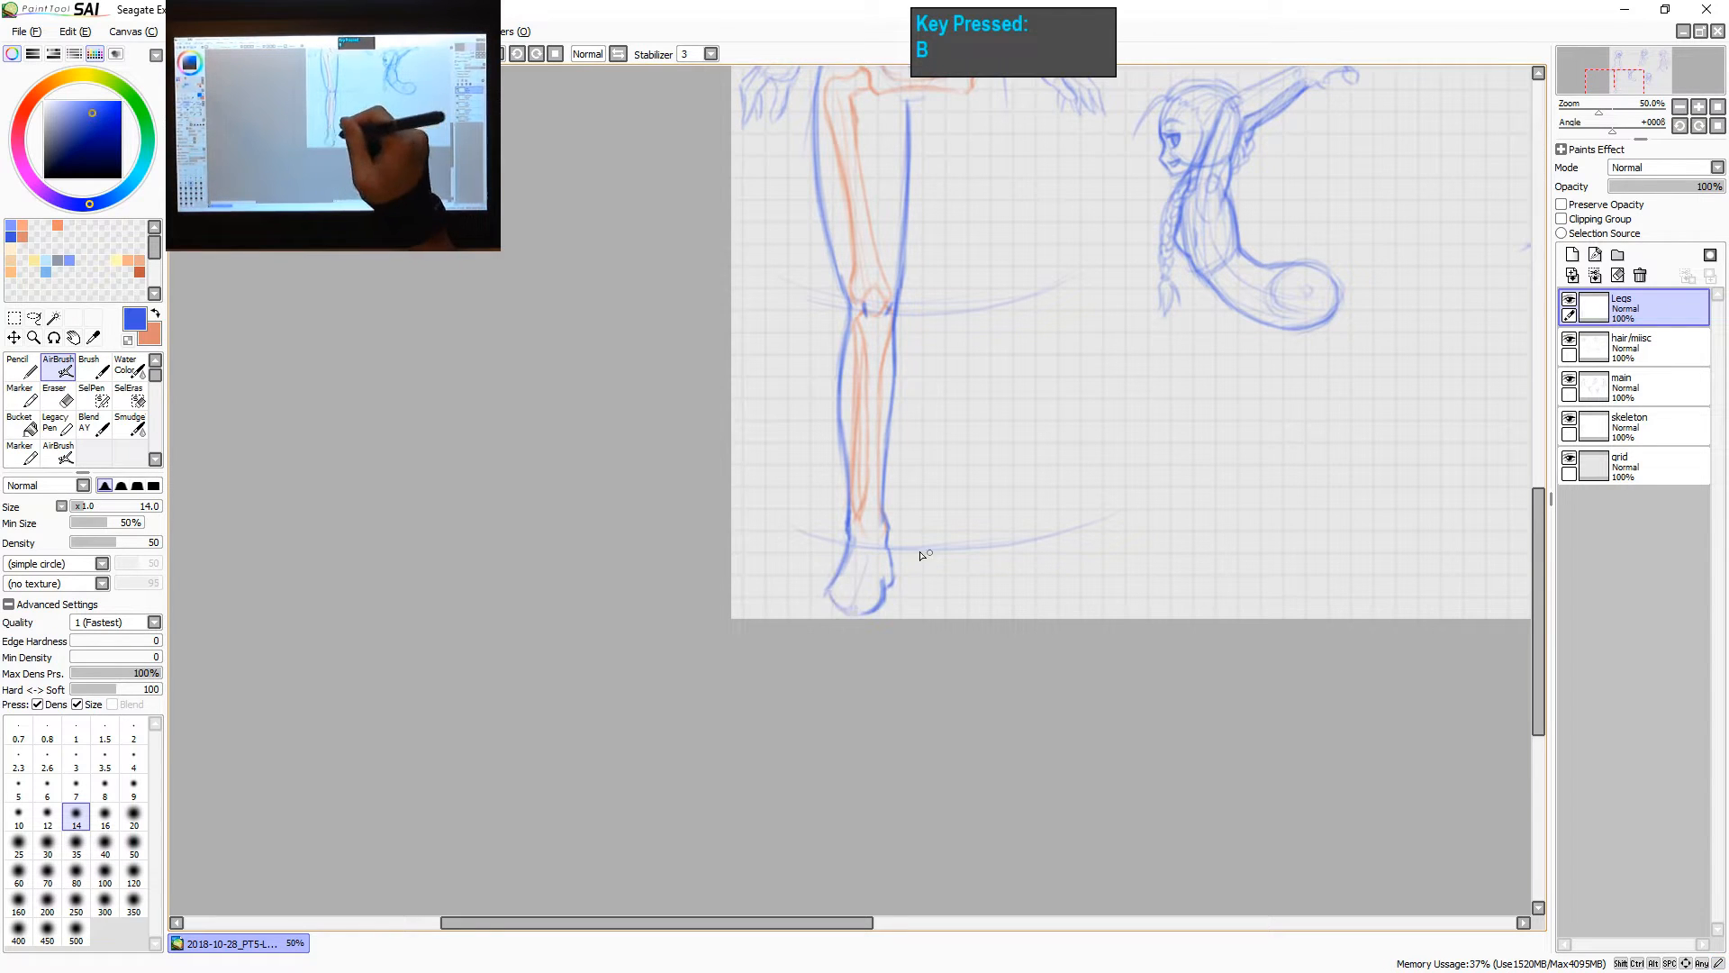
pyautogui.moveTo(849, 554)
pyautogui.mouseDown()
pyautogui.moveTo(824, 605)
pyautogui.moveTo(849, 610)
pyautogui.moveTo(826, 591)
pyautogui.mouseUp()
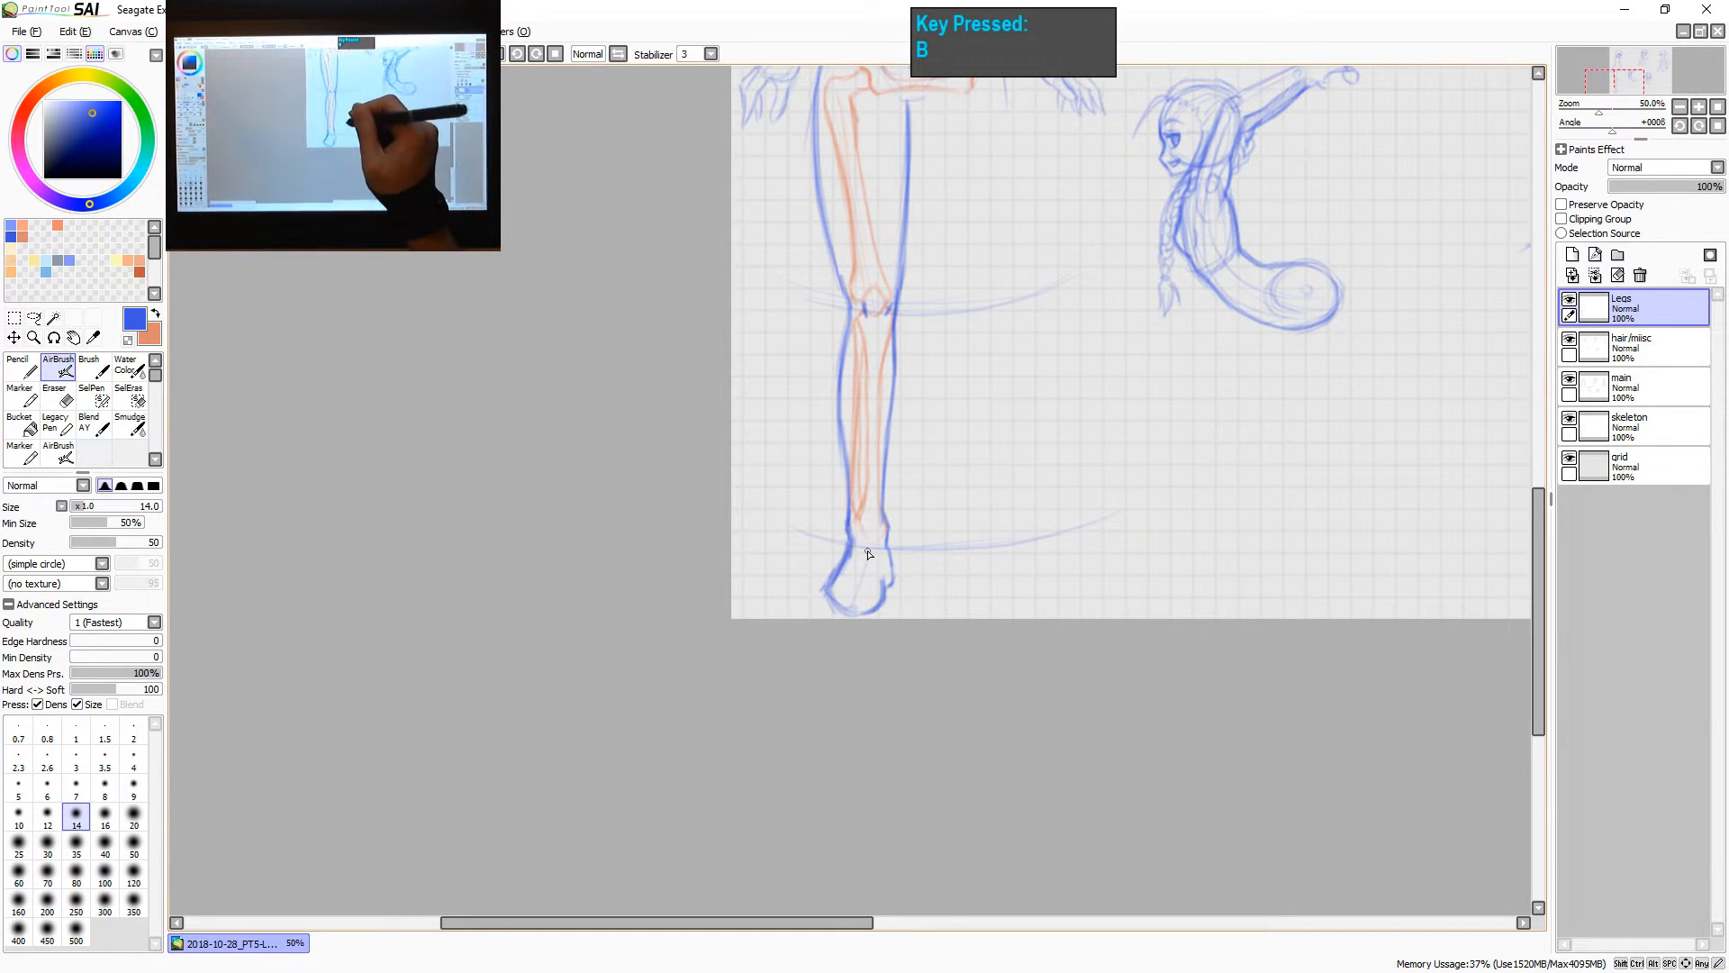
# - Draw the front-facing figure's second thigh with a bone guideline from the hip toward the knee arc and an outer contour
pyautogui.hotkey('shift', 'z')
pyautogui.press('space')
pyautogui.moveTo(1054, 484); pyautogui.dragTo(973, 616)
pyautogui.press('space')
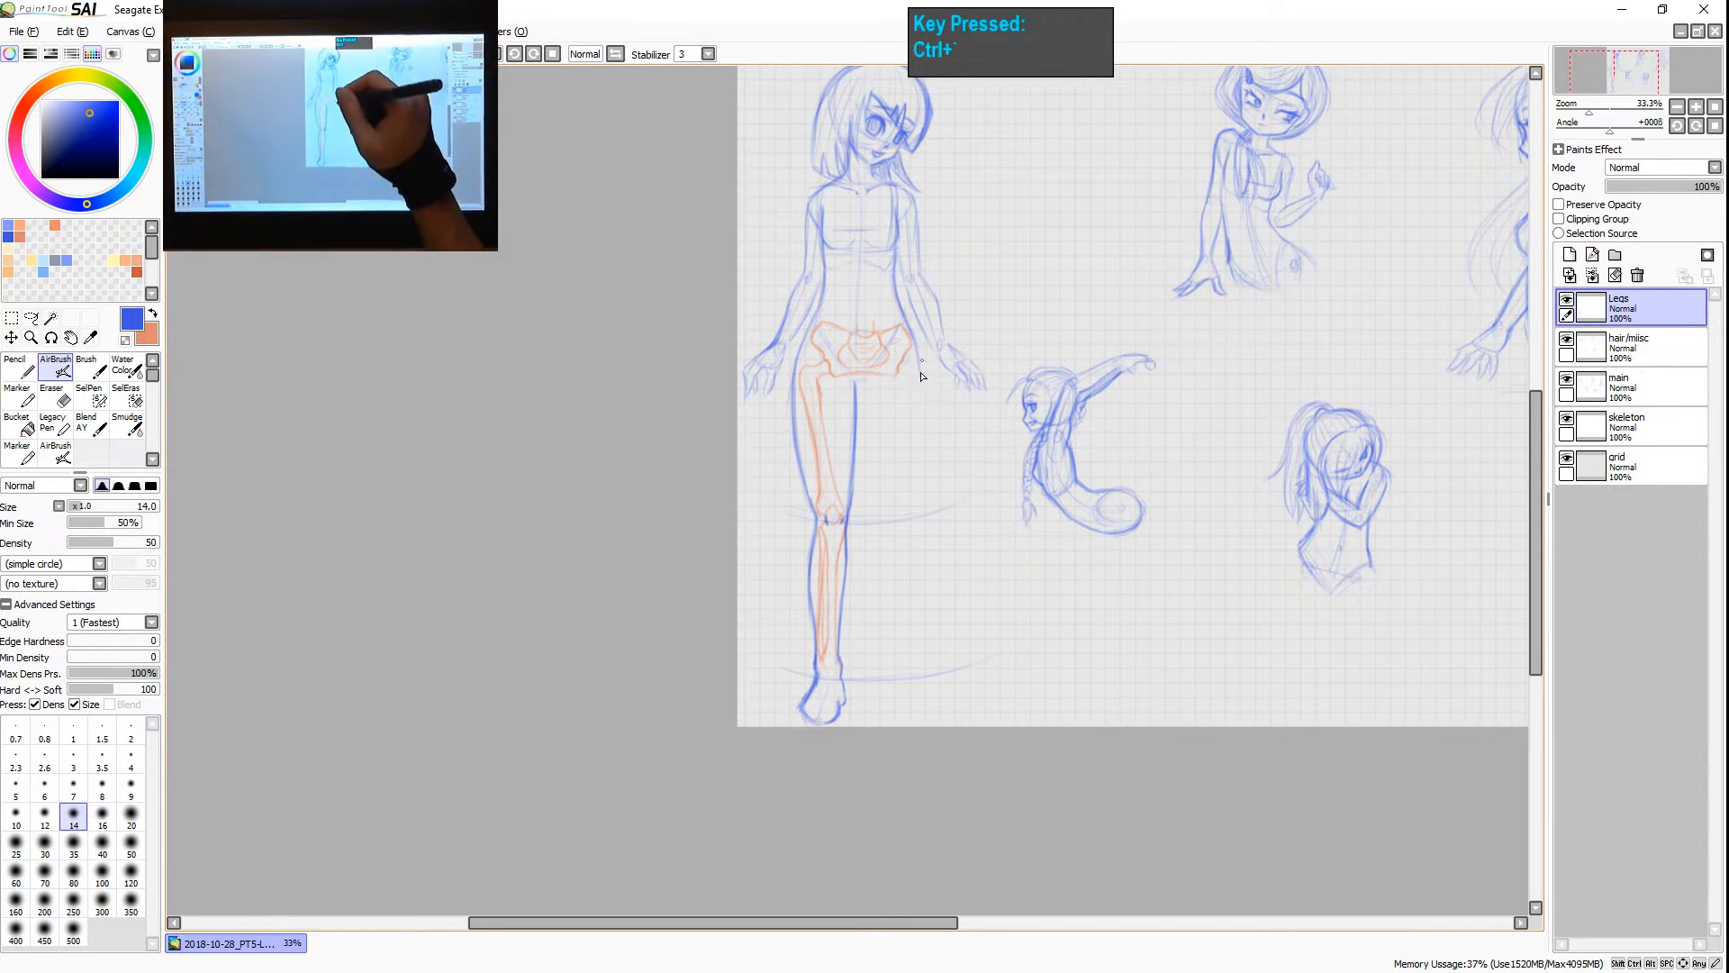
pyautogui.press('space')
pyautogui.moveTo(934, 449); pyautogui.dragTo(970, 434)
pyautogui.press('z')
pyautogui.press('space')
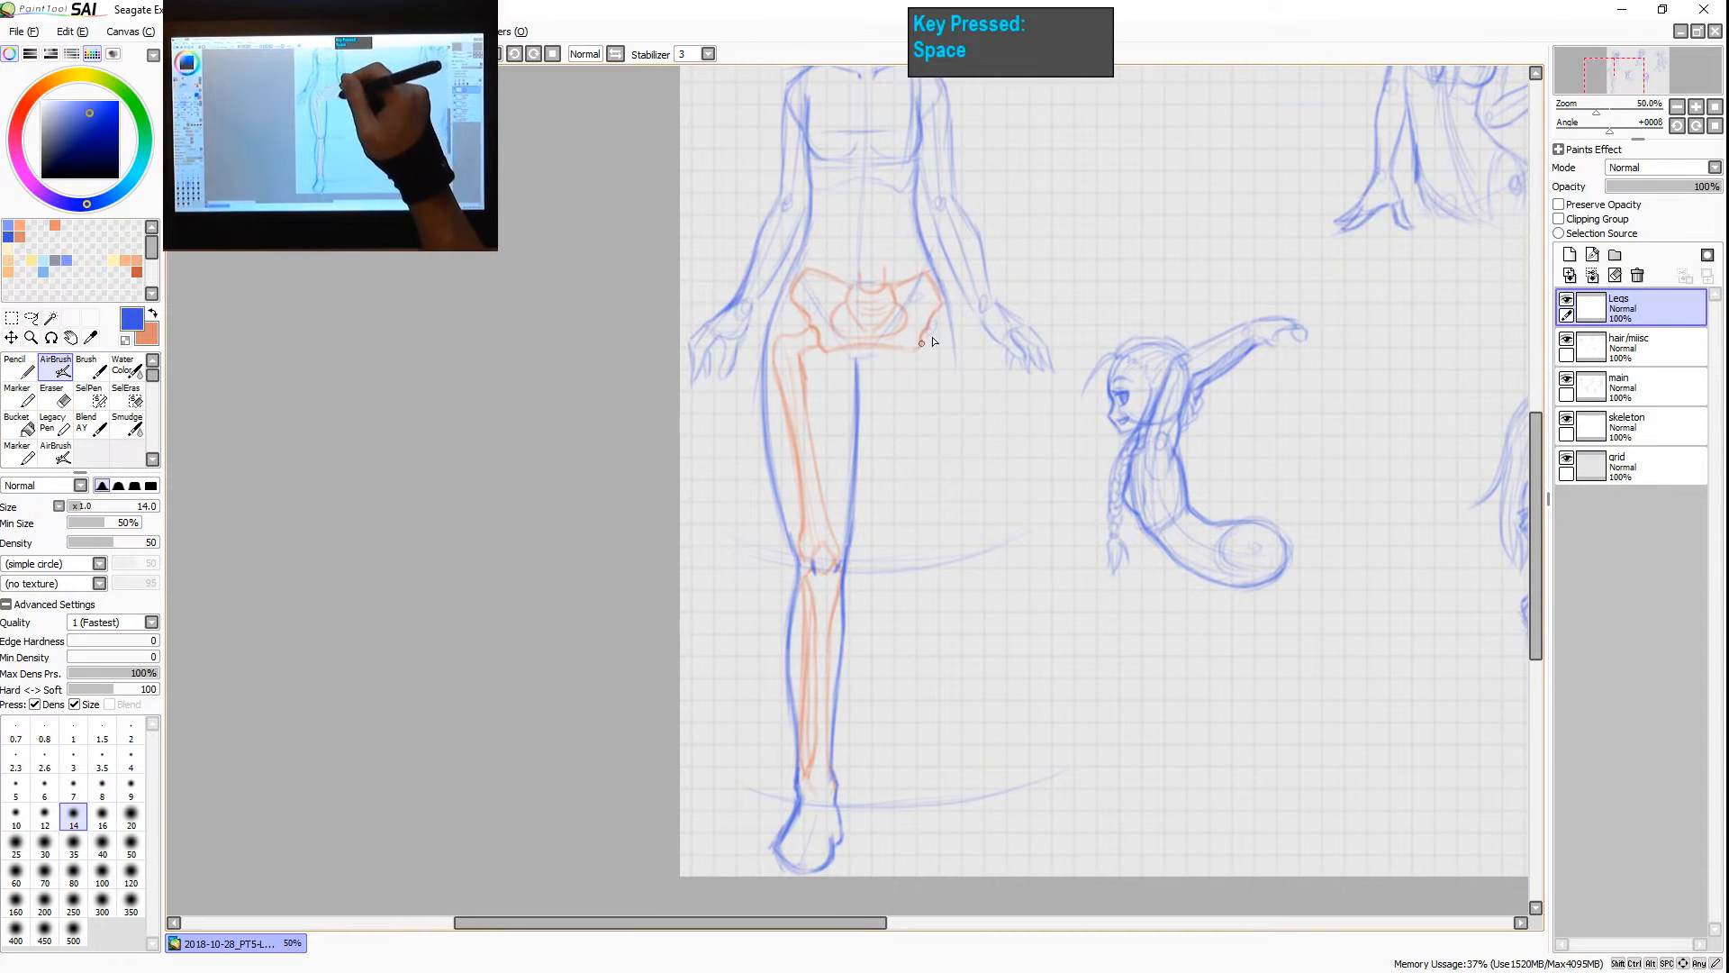
pyautogui.moveTo(923, 331); pyautogui.dragTo(932, 519)
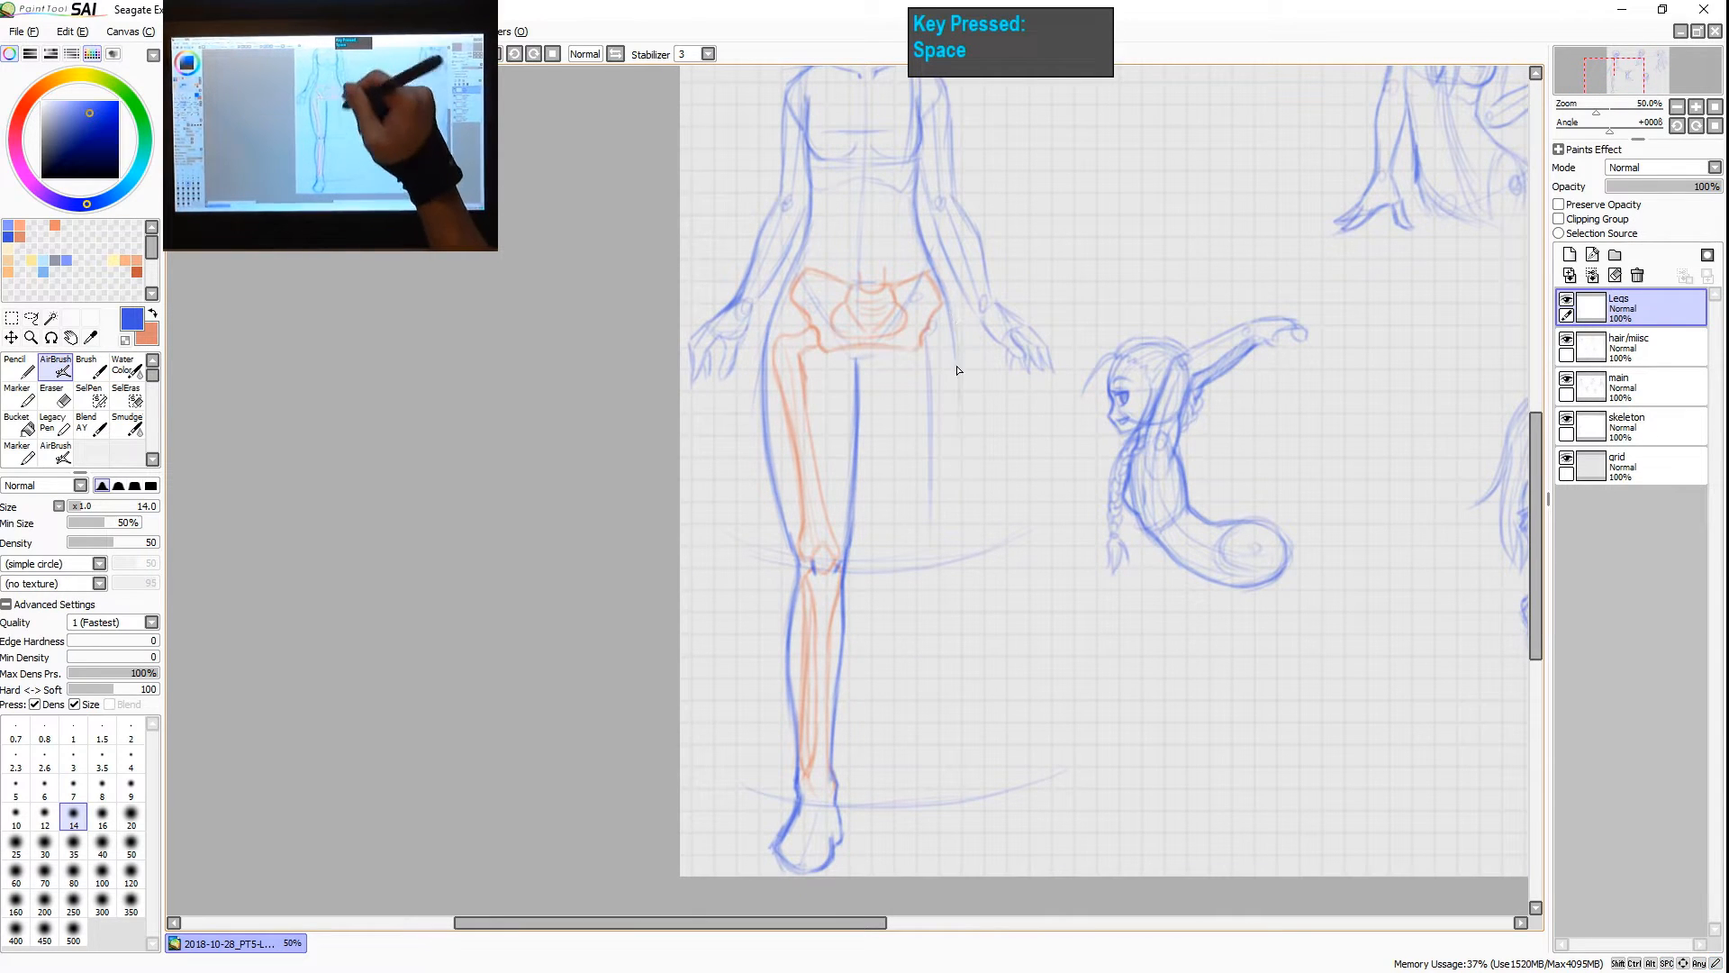
pyautogui.moveTo(960, 340); pyautogui.dragTo(955, 538)
# - Draw the second leg's inner thigh contour from the crotch toward the knee with overlapping strokes
pyautogui.moveTo(869, 345); pyautogui.dragTo(887, 516)
pyautogui.moveTo(871, 358); pyautogui.dragTo(890, 535)
pyautogui.moveTo(869, 399); pyautogui.dragTo(900, 559)
pyautogui.moveTo(872, 353); pyautogui.dragTo(892, 518)
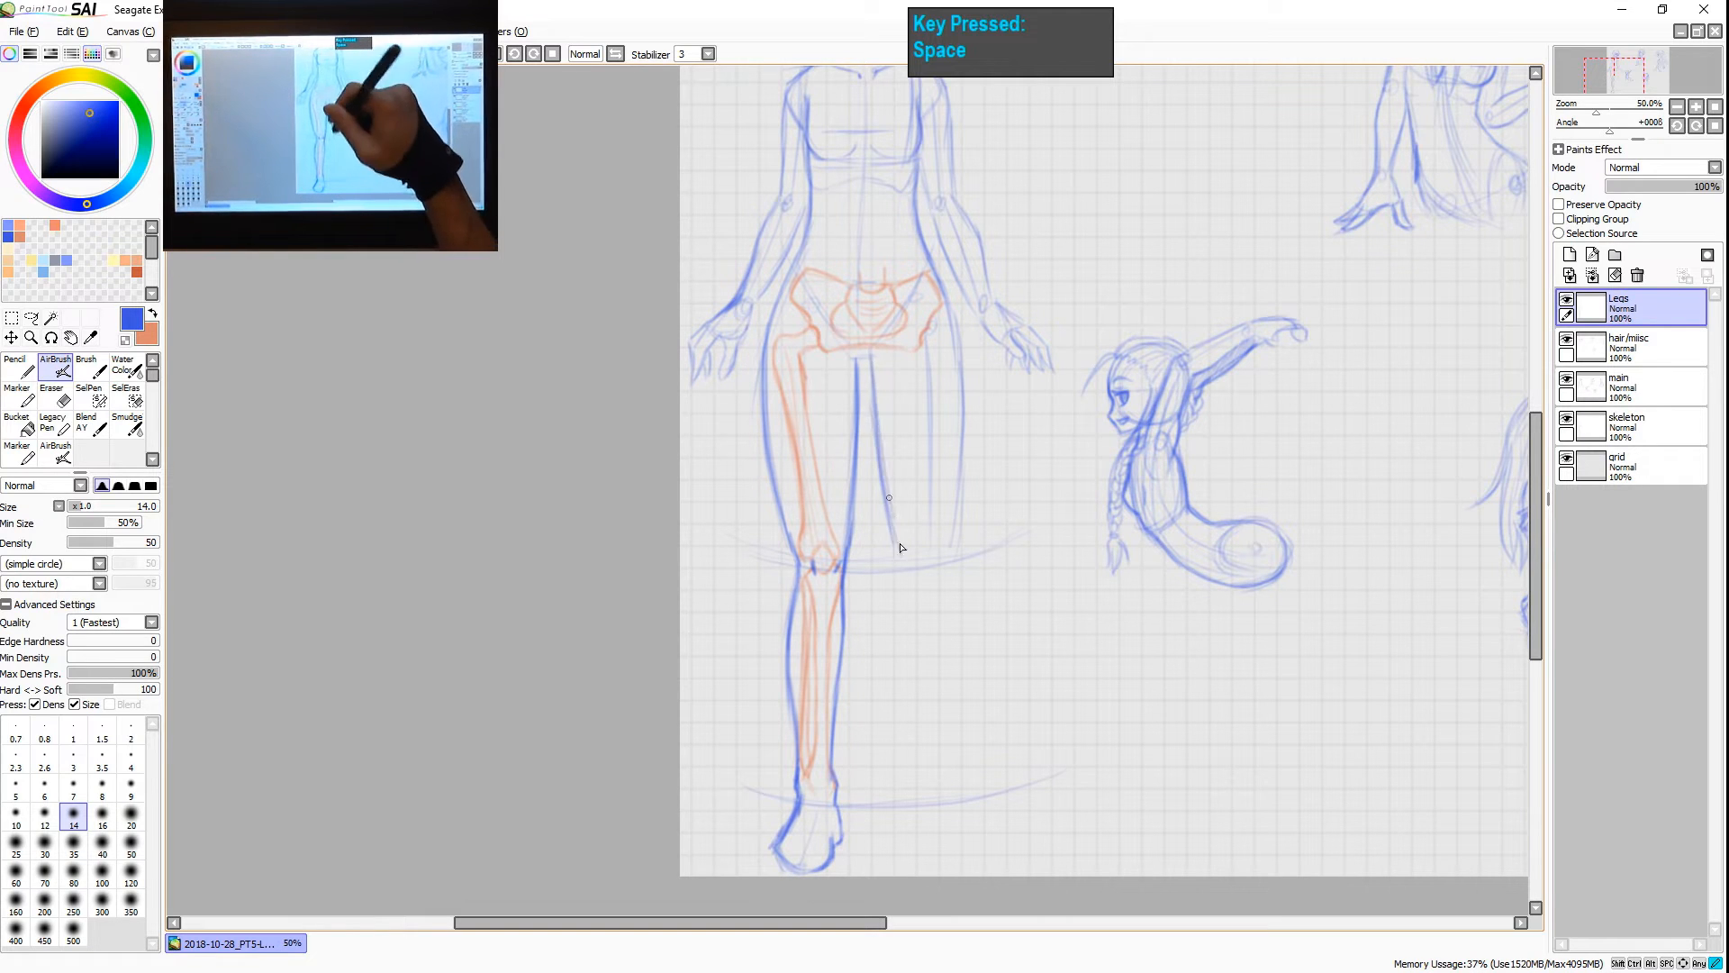
pyautogui.moveTo(877, 386); pyautogui.dragTo(899, 521)
# - Reinforce the second thigh's lines, then mark its knee and ankle with small circles joined by a shin guideline
pyautogui.moveTo(951, 294)
pyautogui.mouseDown()
pyautogui.moveTo(956, 505)
pyautogui.moveTo(931, 570)
pyautogui.moveTo(931, 552)
pyautogui.mouseUp()
pyautogui.moveTo(927, 379); pyautogui.dragTo(923, 518)
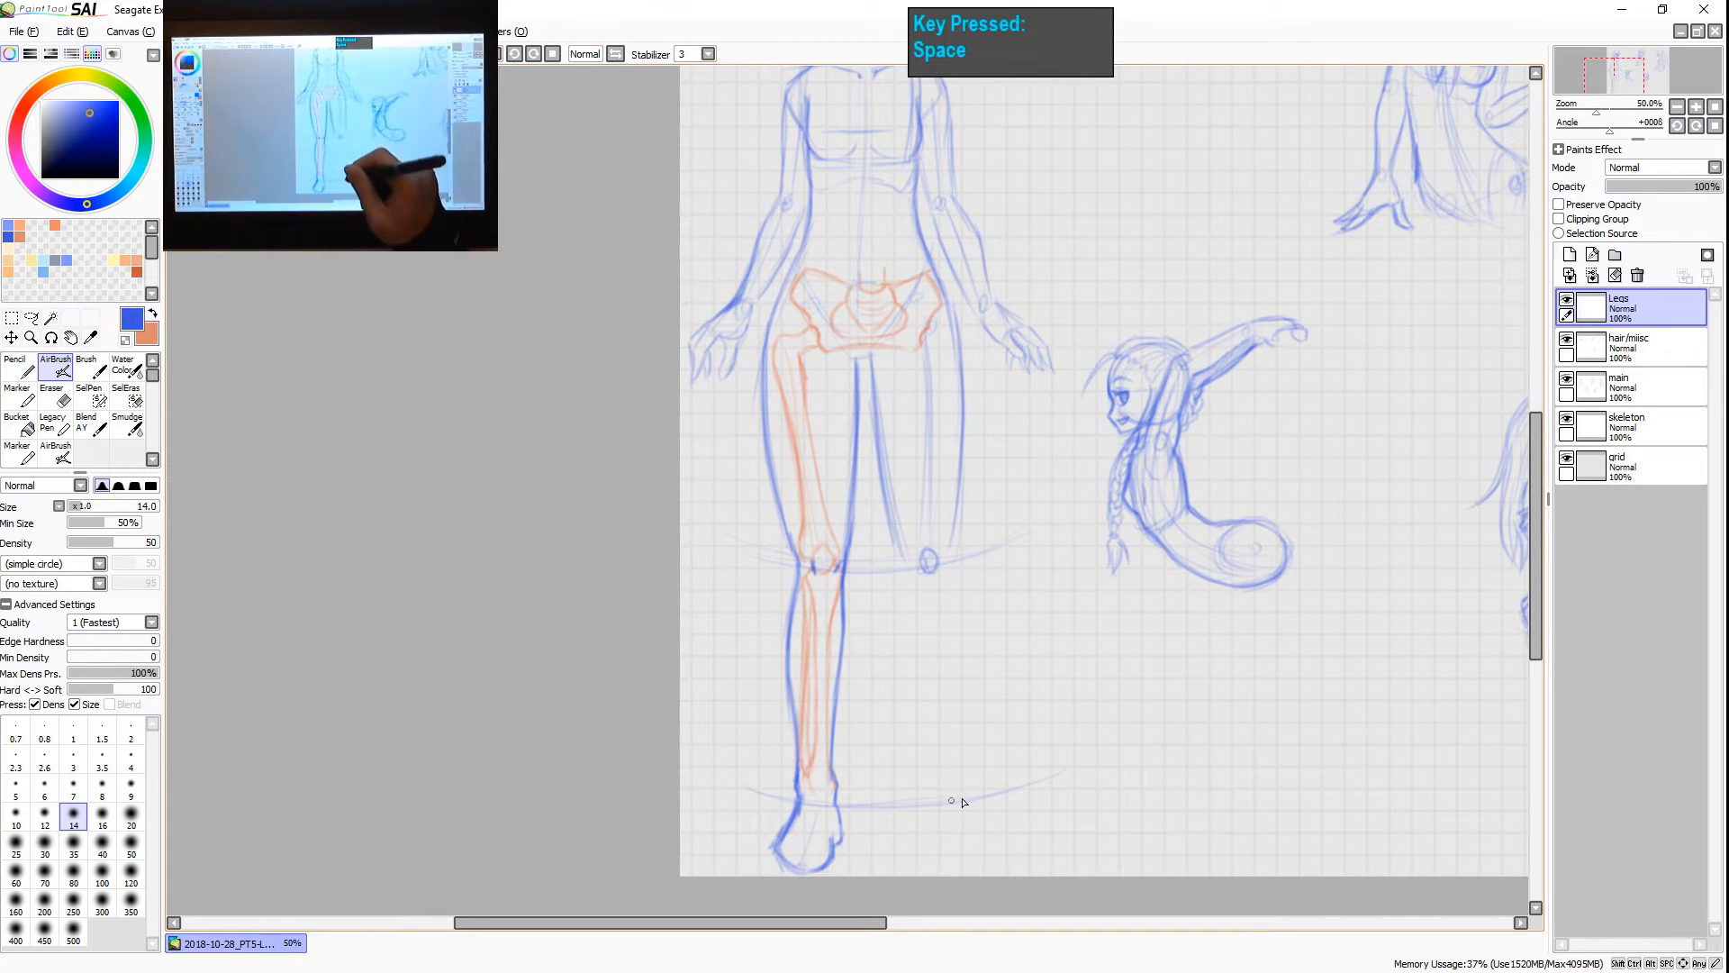
pyautogui.moveTo(933, 793); pyautogui.dragTo(938, 803)
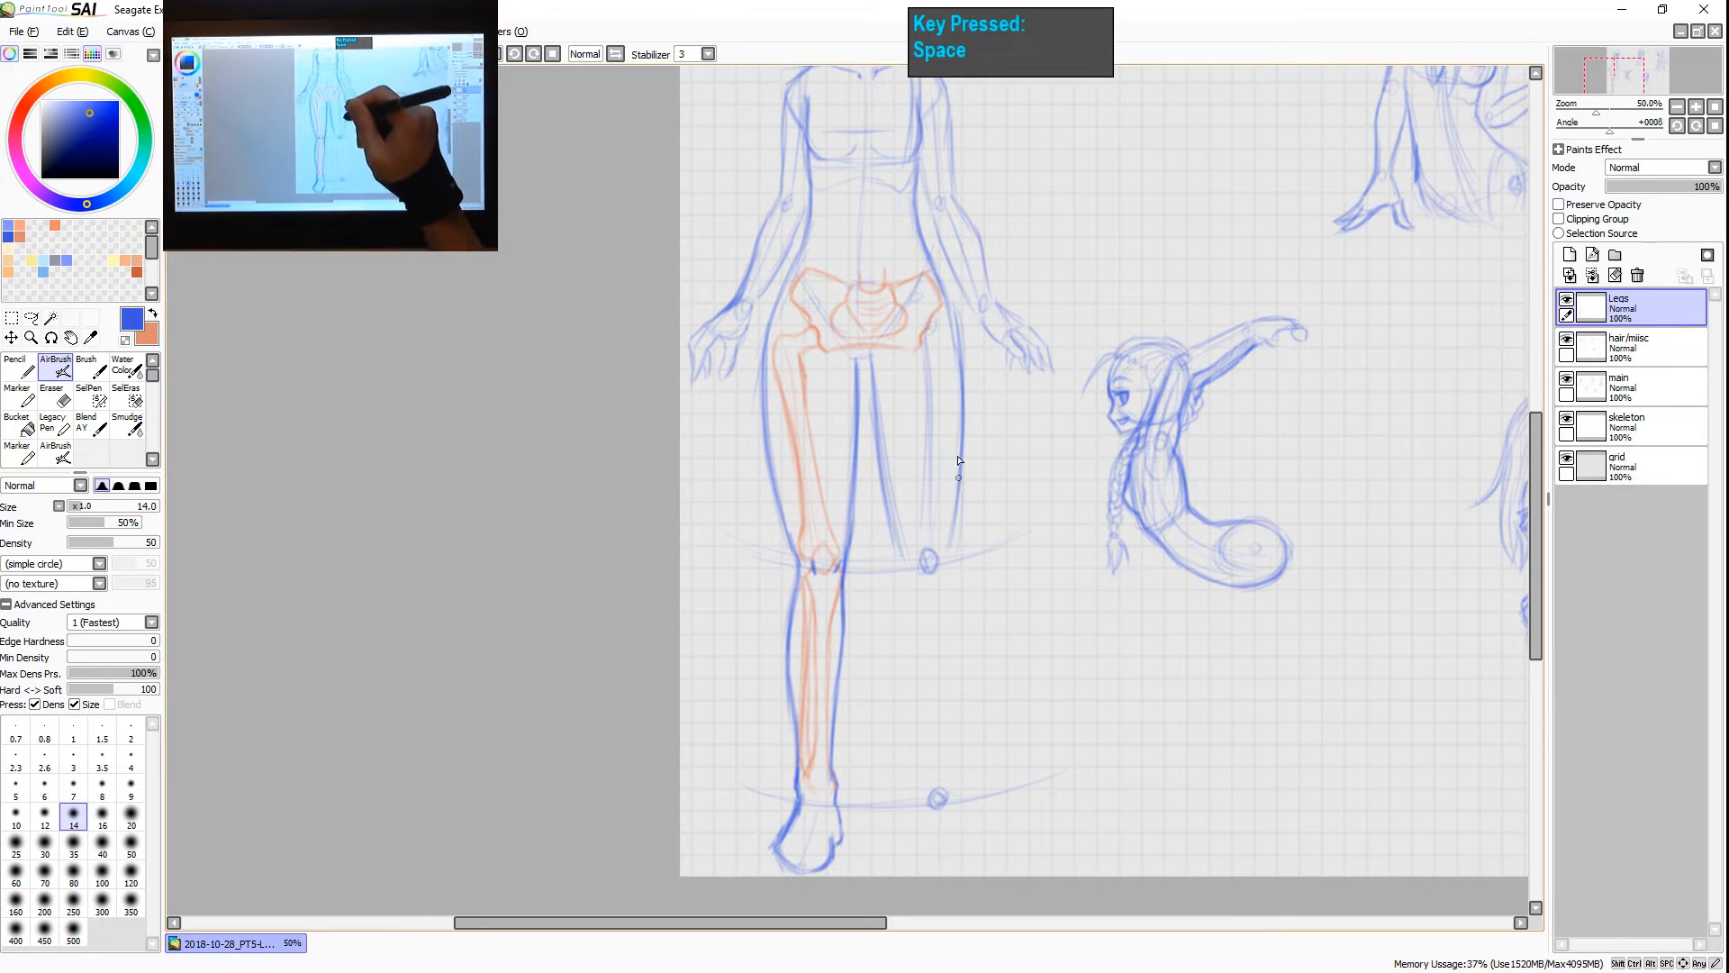
pyautogui.moveTo(936, 569); pyautogui.dragTo(941, 779)
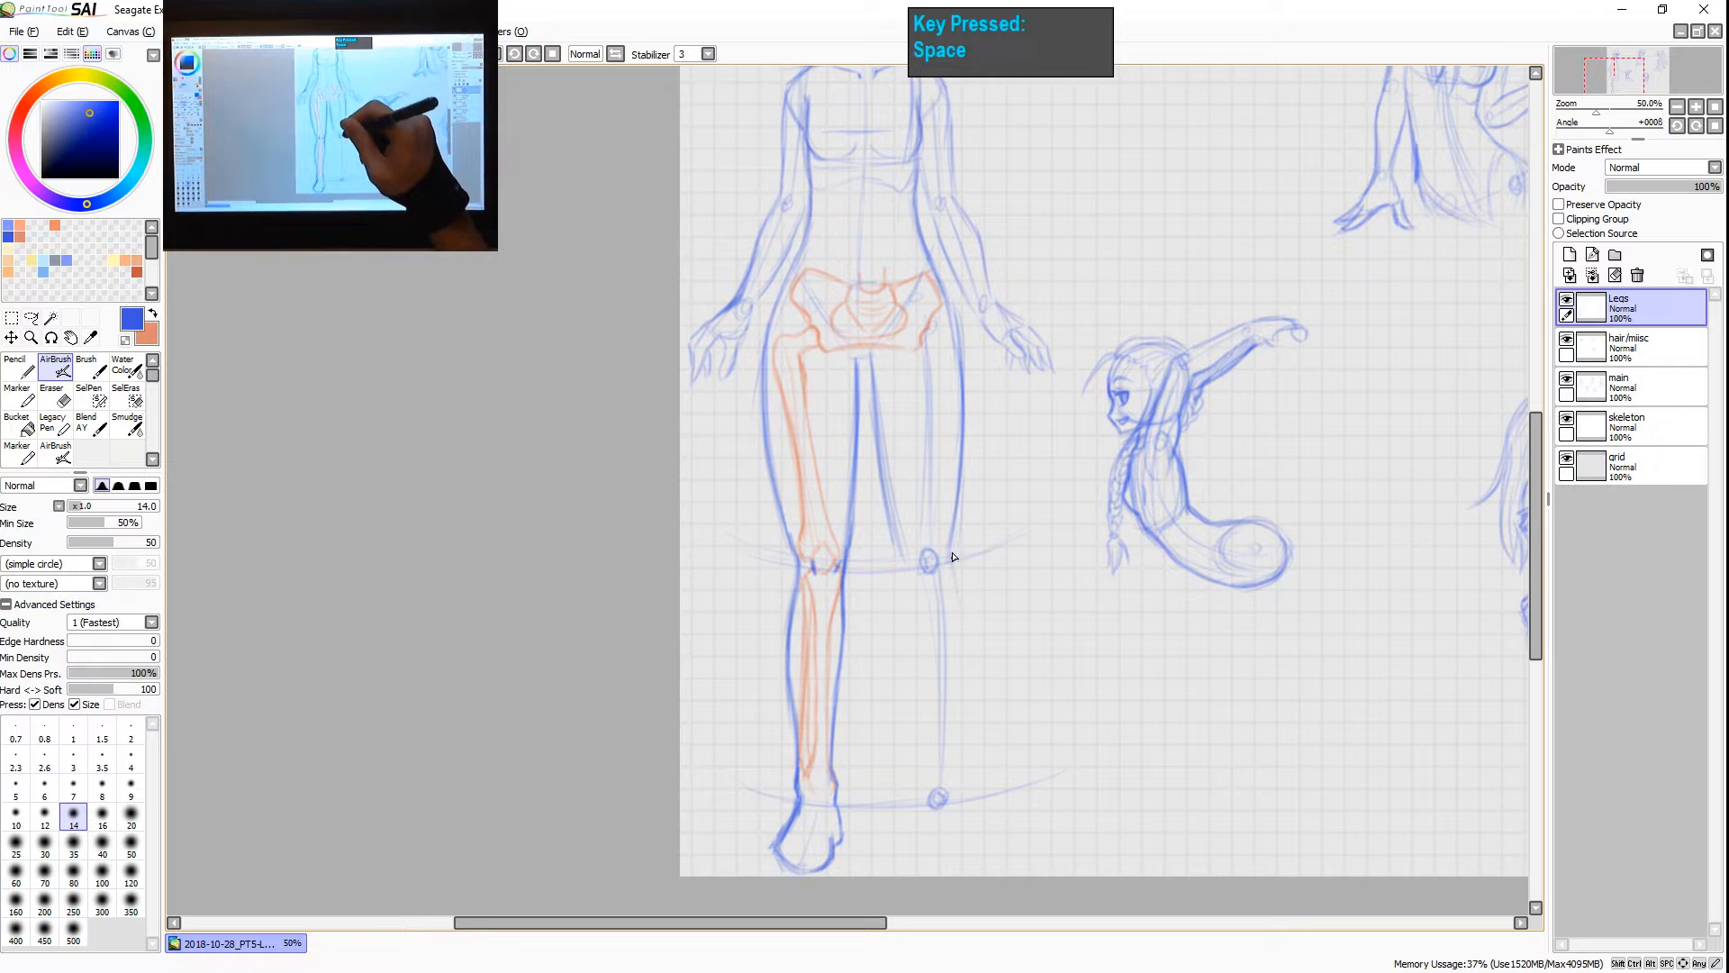
# - Draw the second leg's outer calf contour from knee to ankle and extend the inner contour past the knee
pyautogui.moveTo(951, 555); pyautogui.dragTo(962, 725)
pyautogui.moveTo(965, 610); pyautogui.dragTo(954, 776)
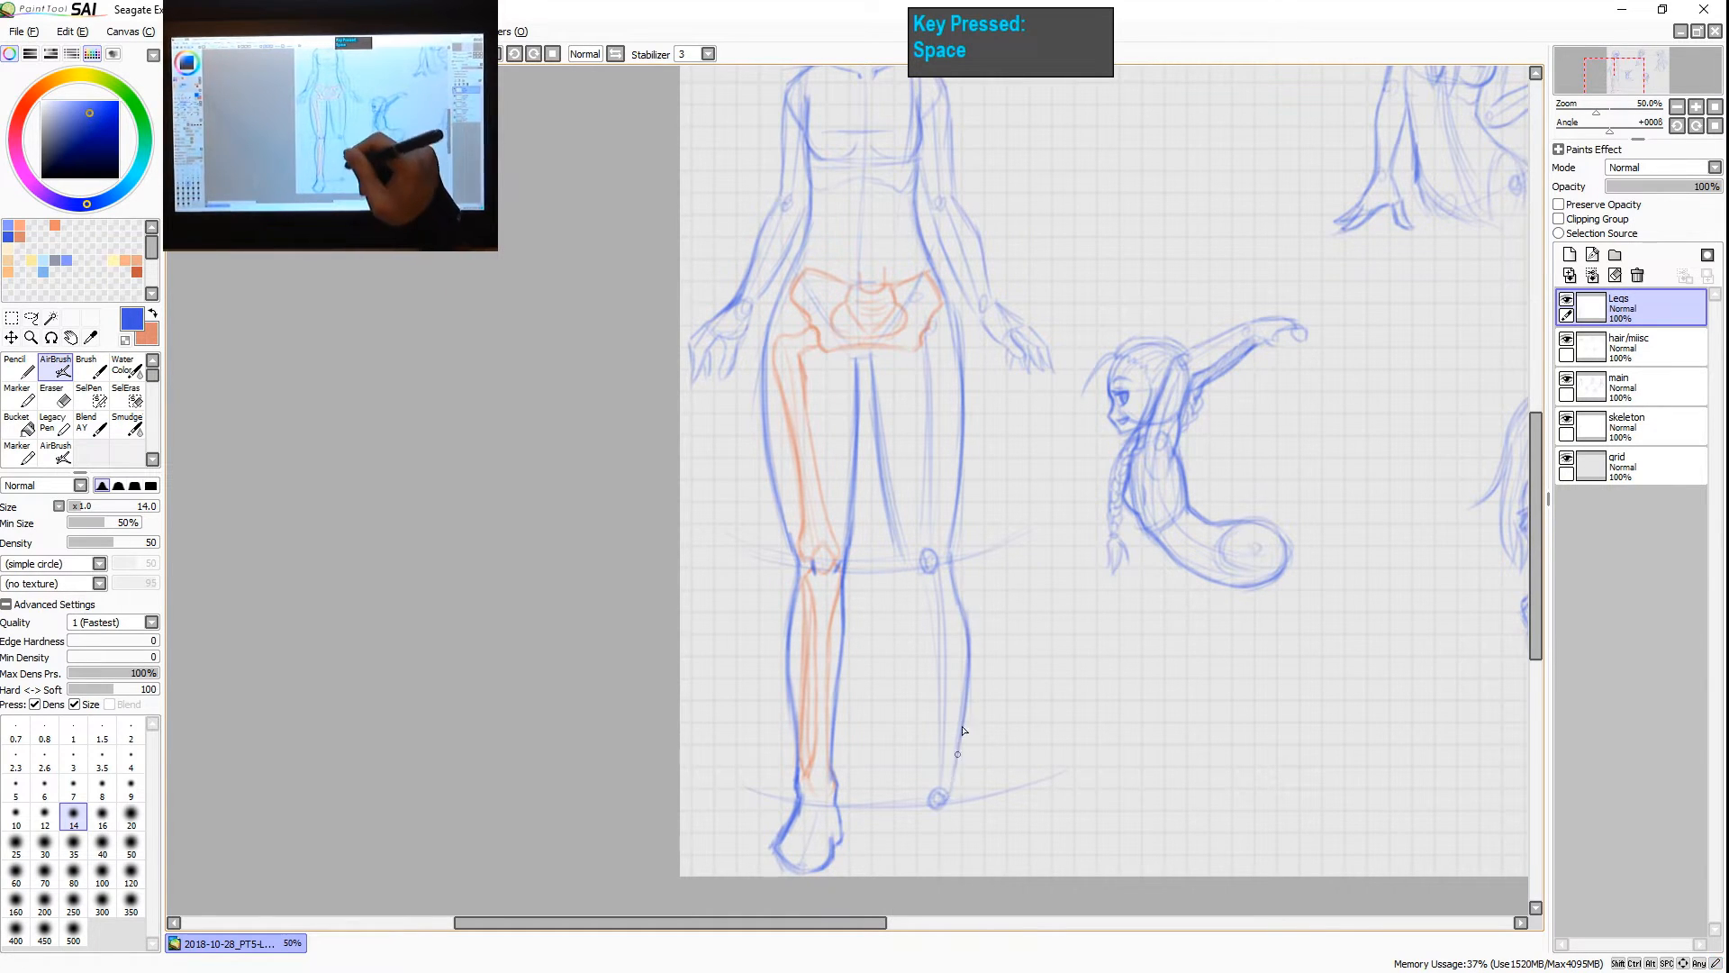
pyautogui.moveTo(900, 543); pyautogui.dragTo(908, 586)
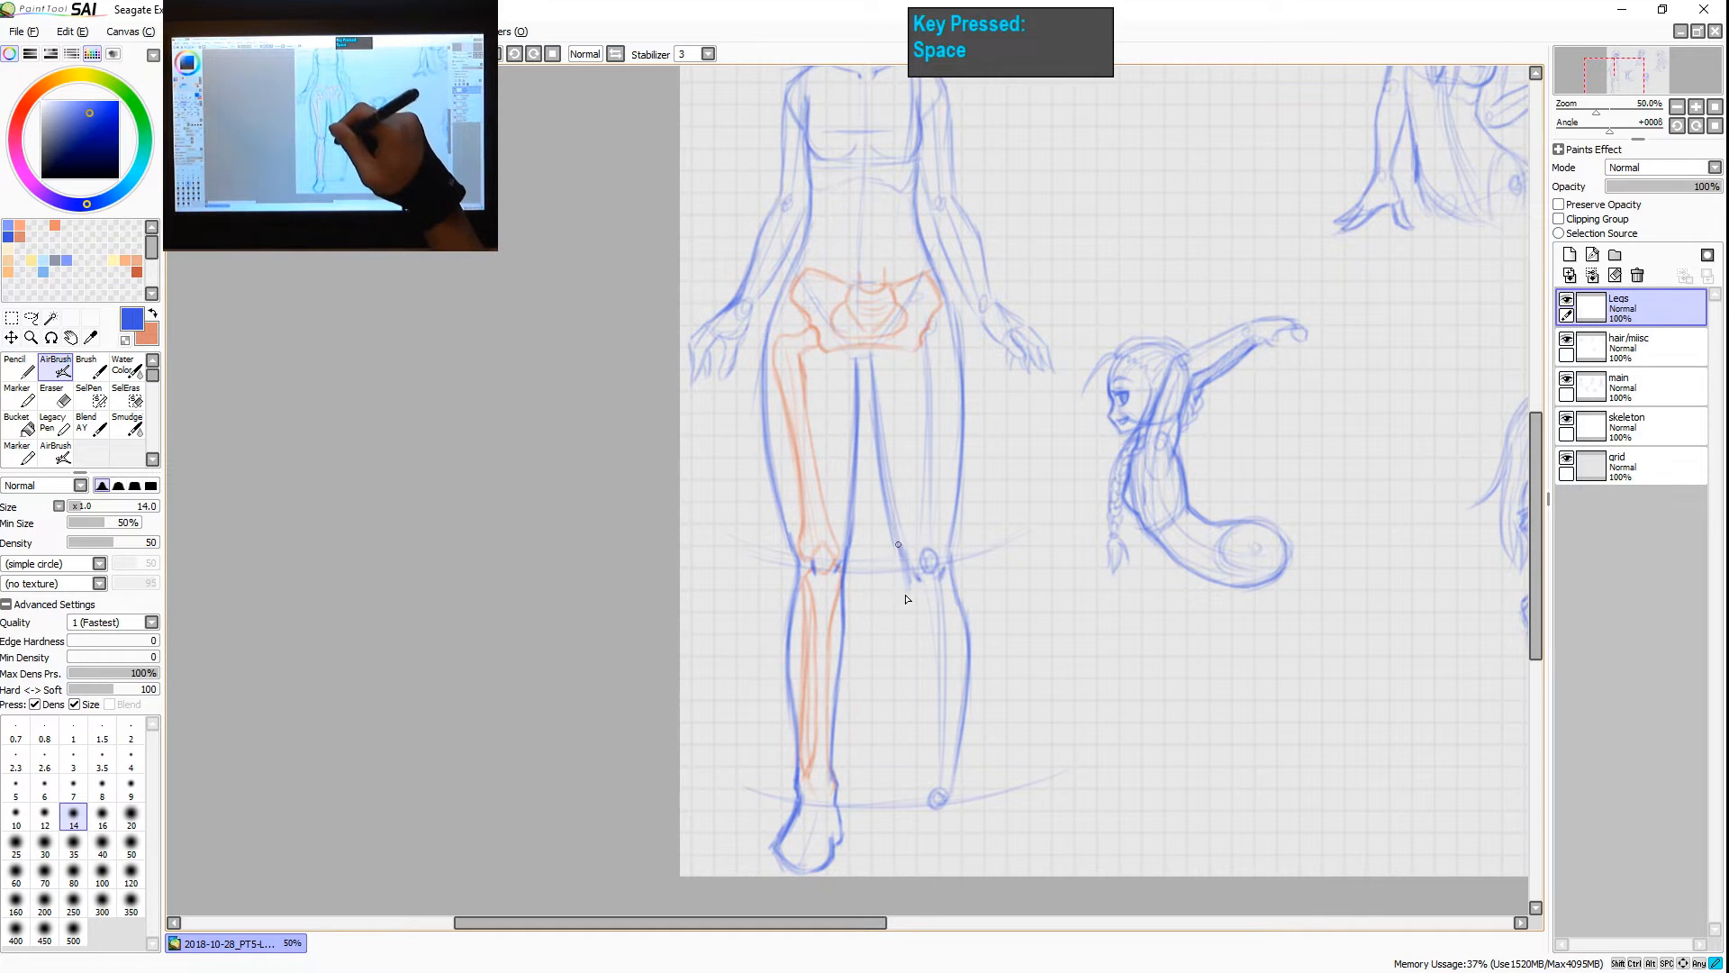
# - Draw the front-facing figure's second inner calf contour from knee to ankle and outline the foot beneath it
pyautogui.moveTo(889, 503); pyautogui.dragTo(904, 549)
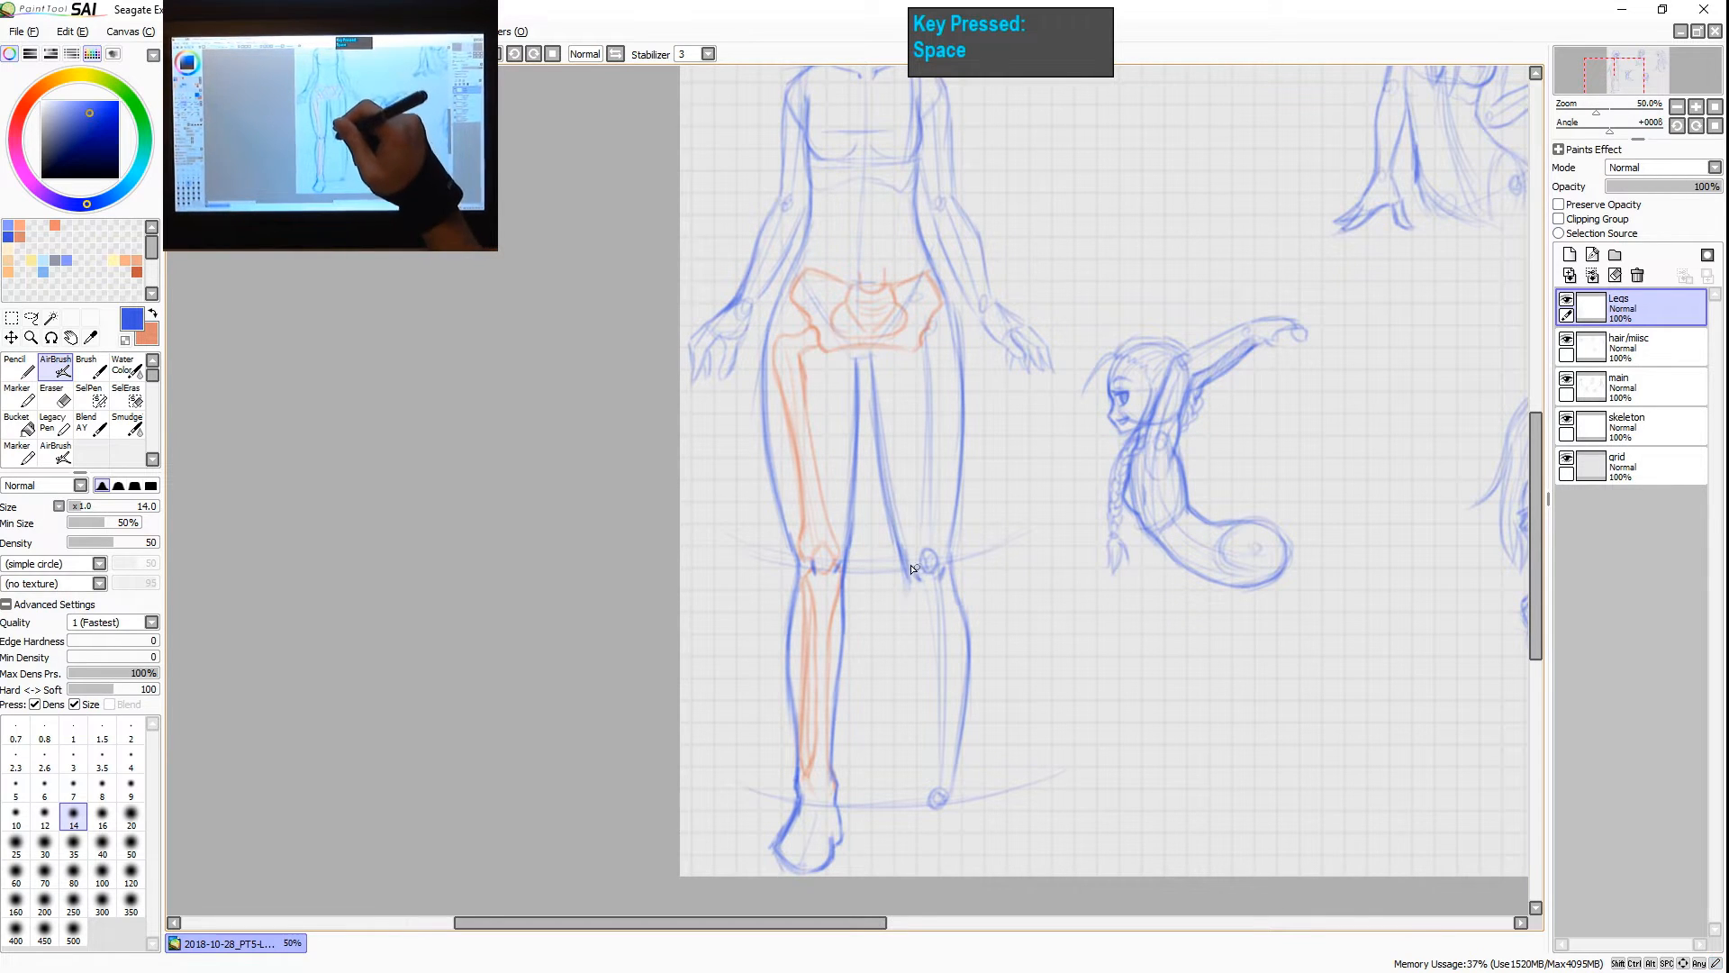
pyautogui.moveTo(909, 579); pyautogui.dragTo(929, 795)
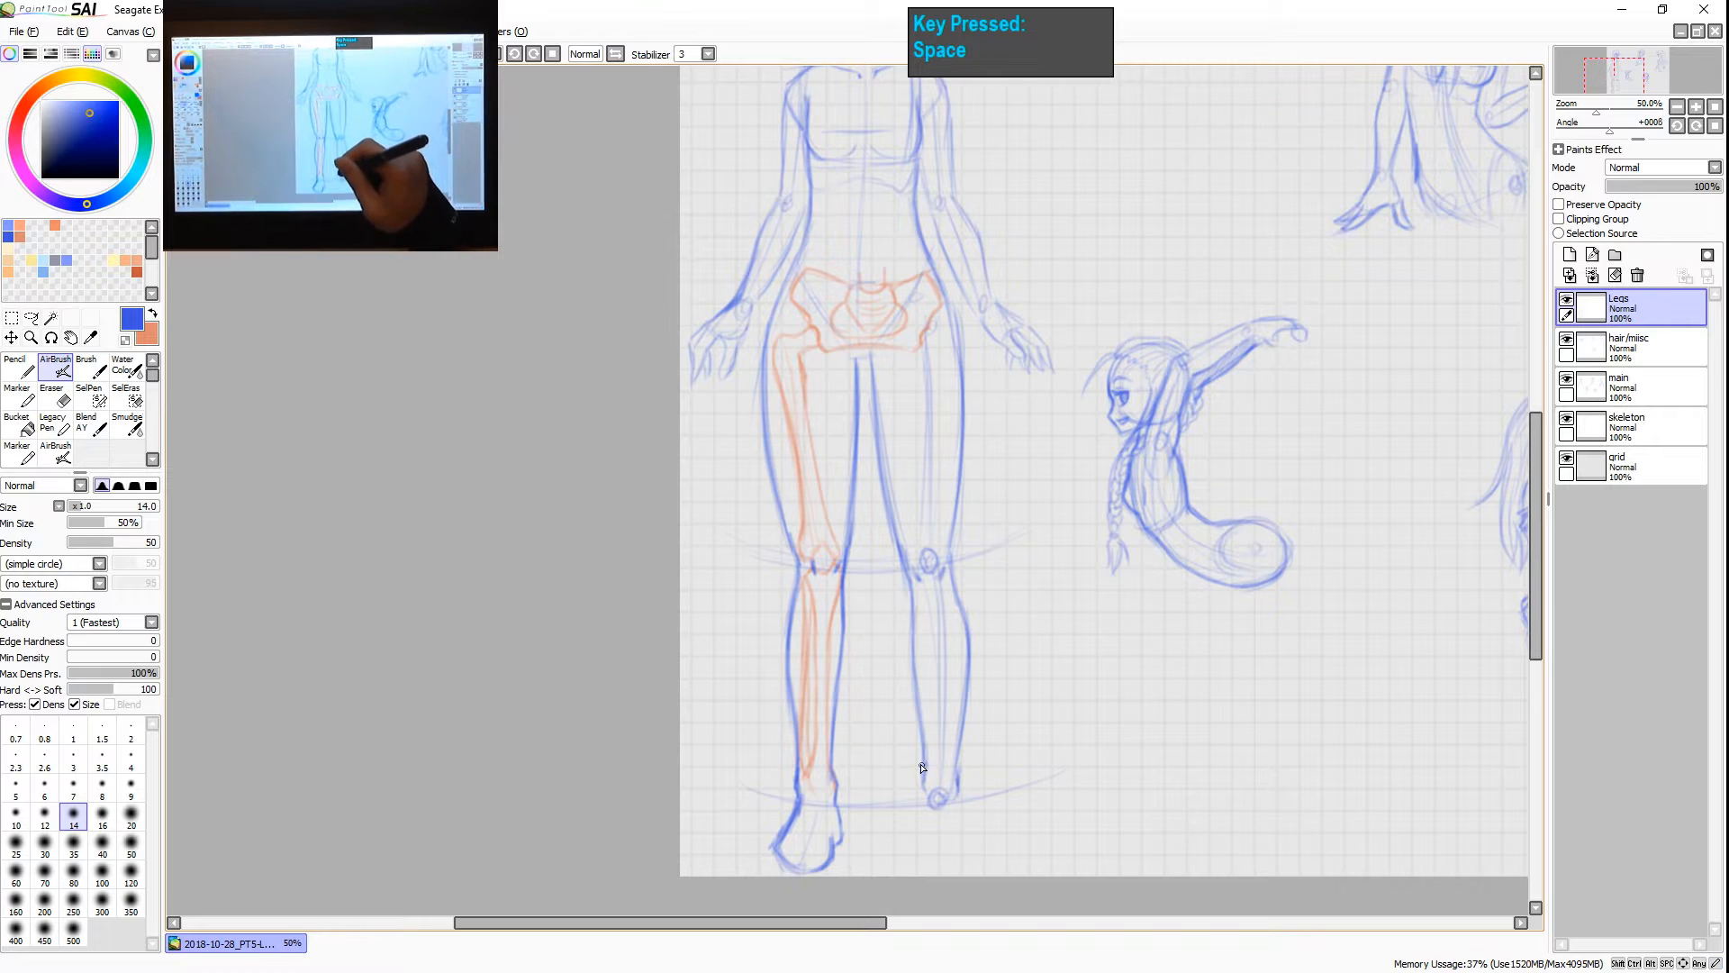
pyautogui.moveTo(921, 736); pyautogui.dragTo(925, 792)
pyautogui.moveTo(966, 713)
pyautogui.mouseDown()
pyautogui.moveTo(957, 791)
pyautogui.moveTo(973, 843)
pyautogui.mouseUp()
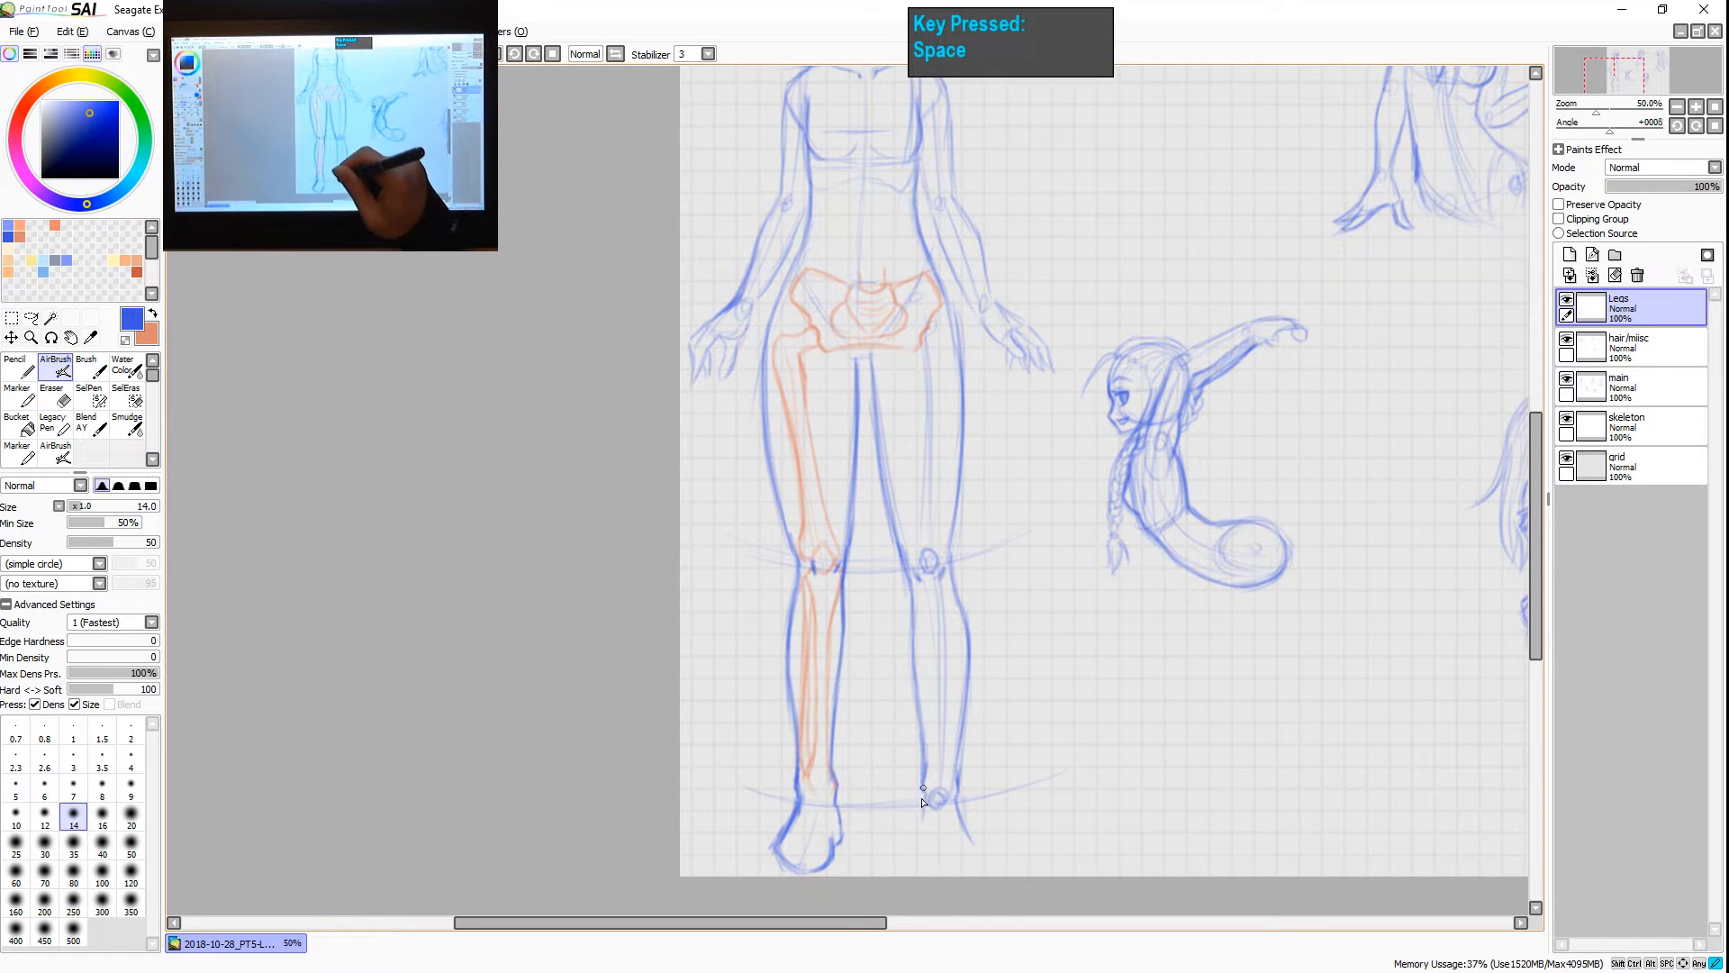
pyautogui.moveTo(922, 793)
pyautogui.mouseDown()
pyautogui.moveTo(935, 857)
pyautogui.moveTo(961, 799)
pyautogui.moveTo(997, 860)
pyautogui.moveTo(983, 838)
pyautogui.moveTo(981, 866)
pyautogui.moveTo(988, 841)
pyautogui.moveTo(937, 860)
pyautogui.moveTo(990, 854)
pyautogui.mouseUp()
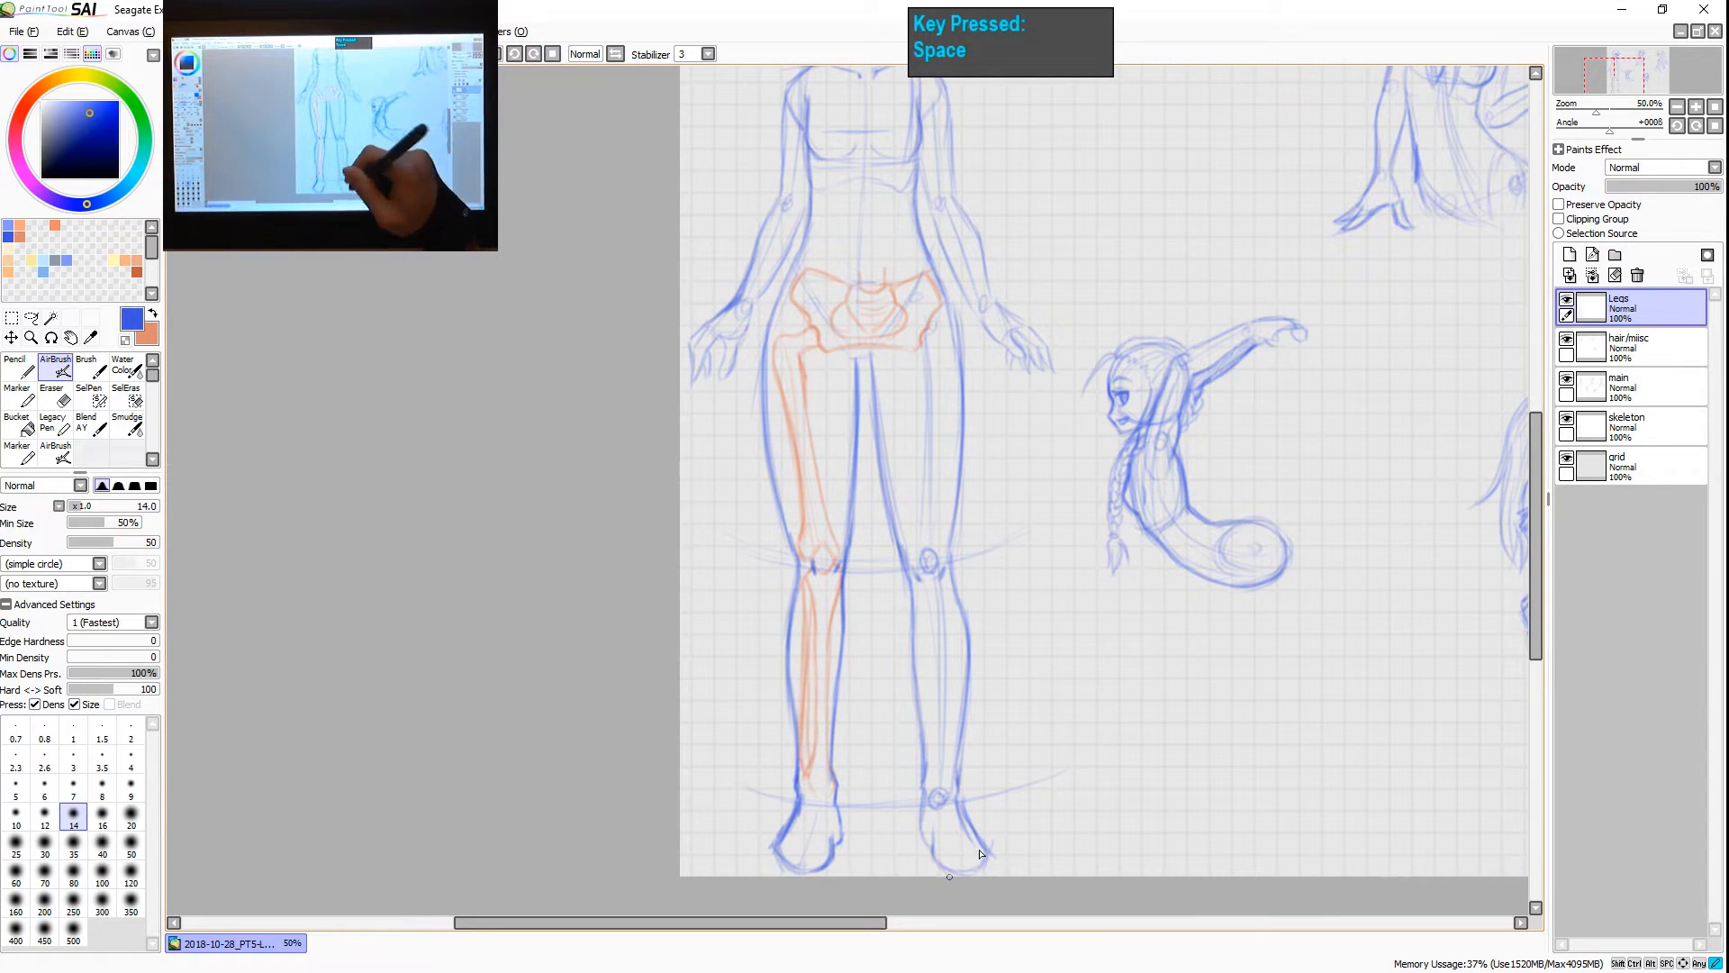
# - Rough in the long-haired side-view figure's rear leg with a thigh guideline, knee and ankle circles, and a shin guideline
pyautogui.hotkey('ctrl', 'shift', 'z')
pyautogui.press('space')
pyautogui.moveTo(910, 643); pyautogui.dragTo(1107, 614)
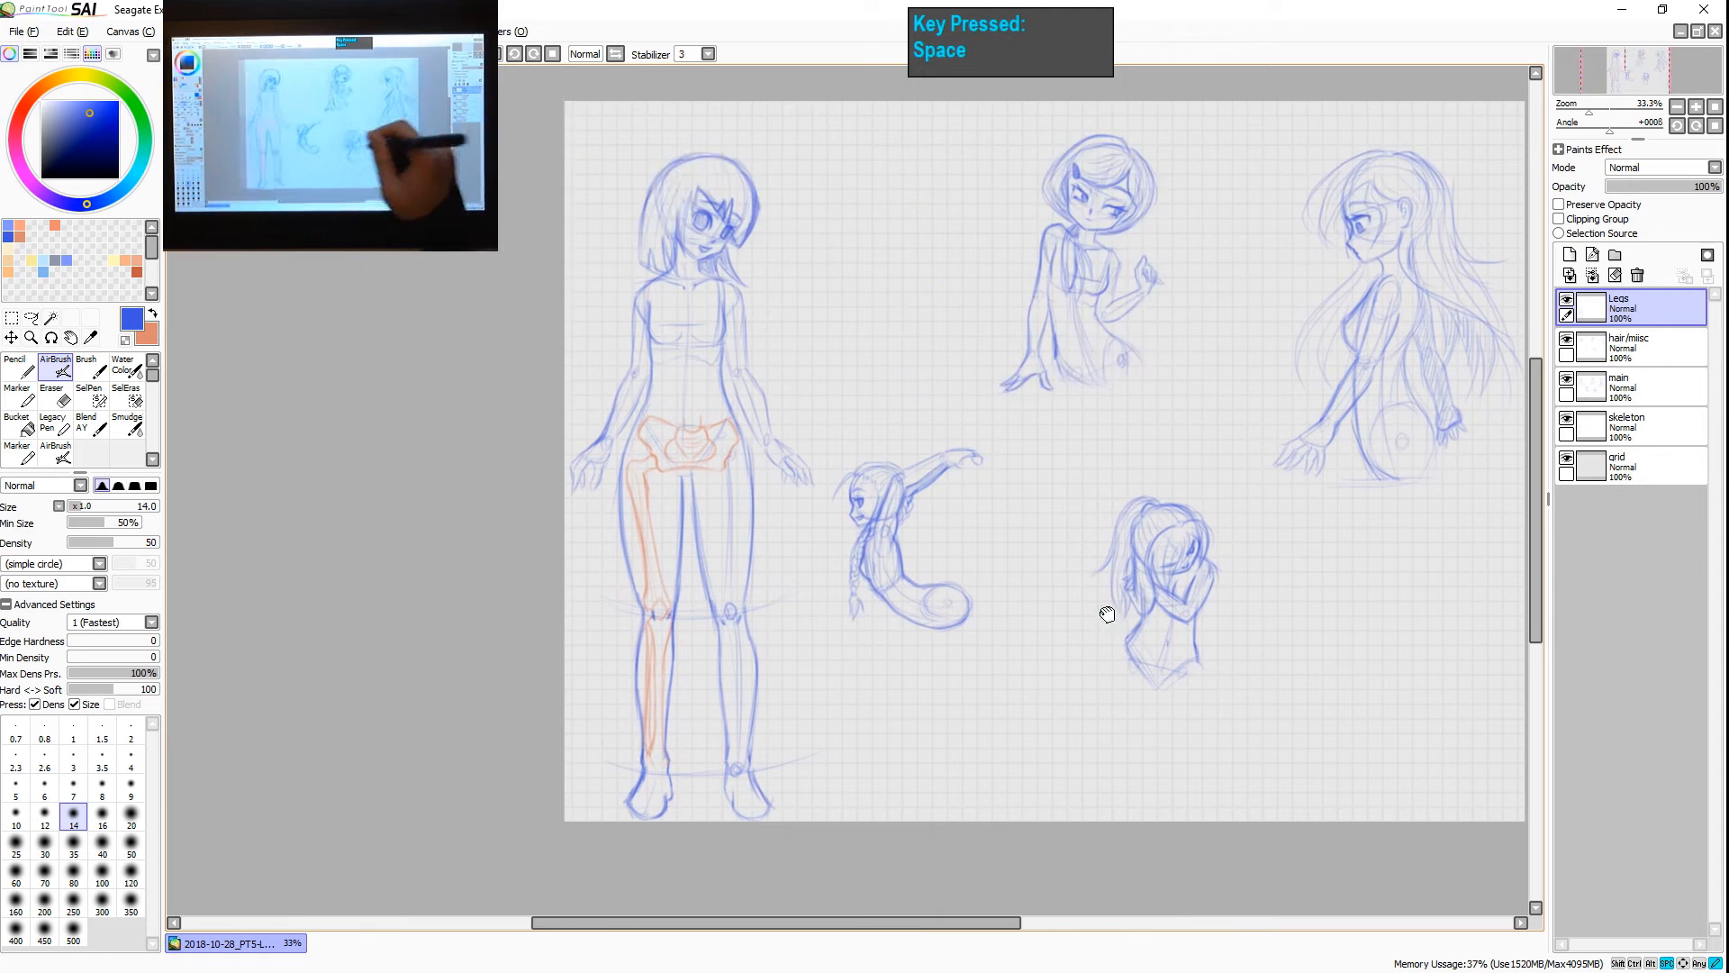
pyautogui.press('z')
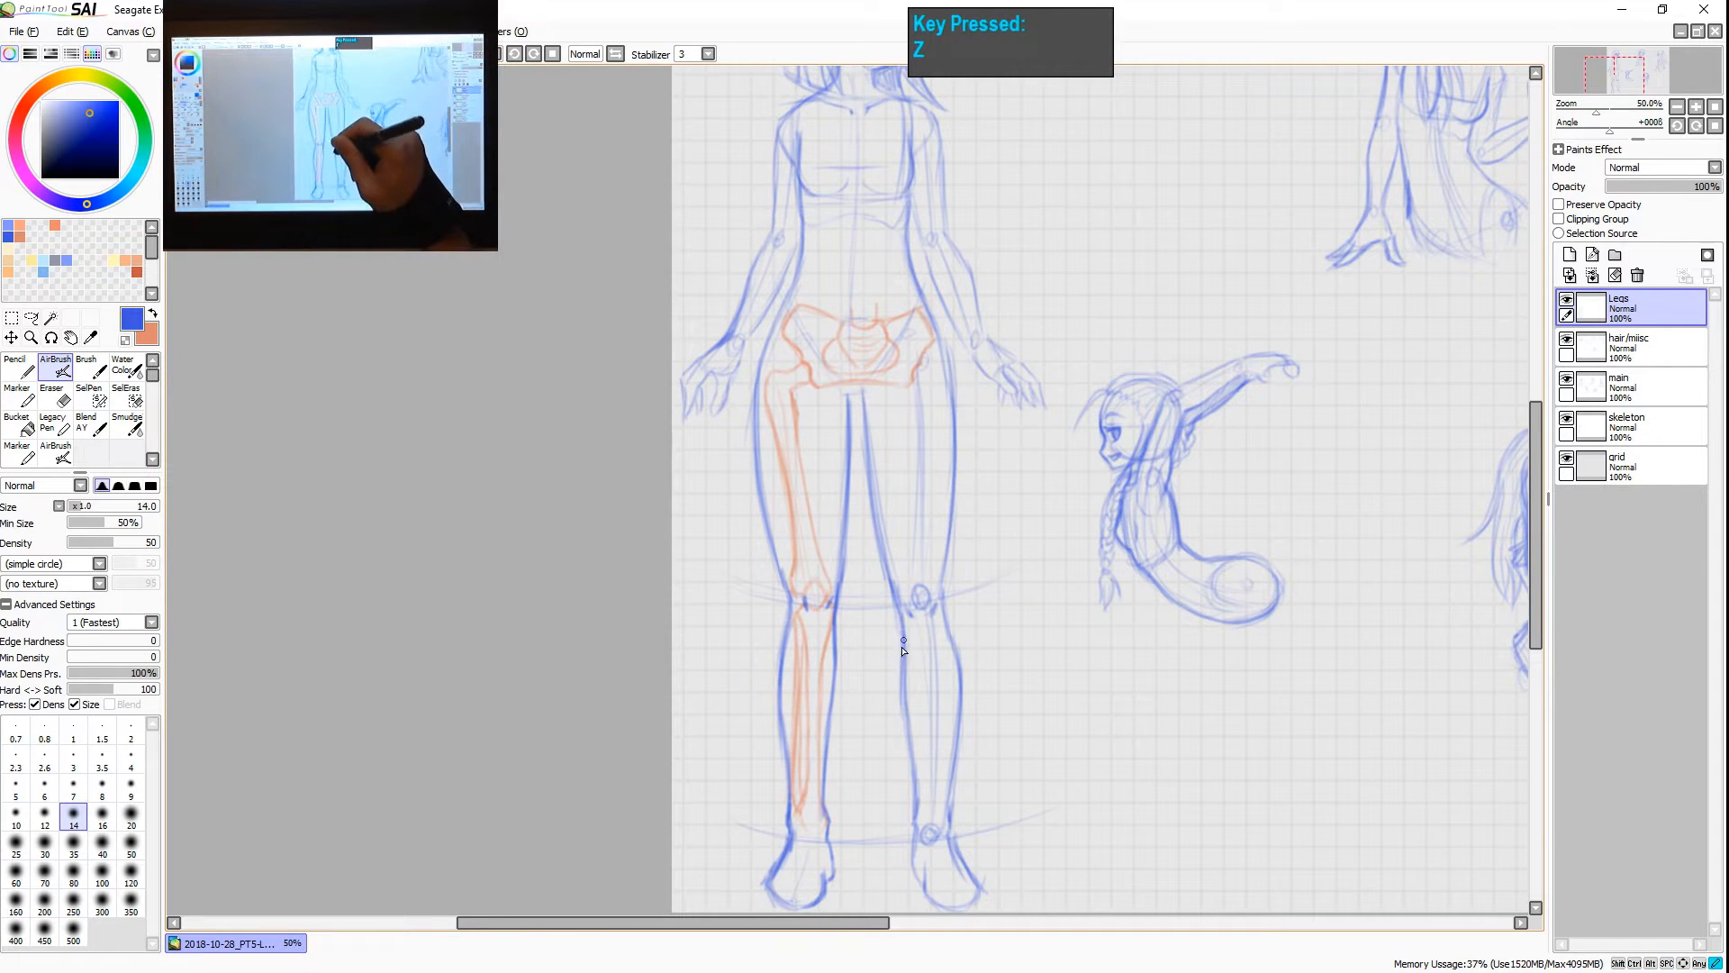
pyautogui.press('space')
pyautogui.moveTo(1289, 471); pyautogui.dragTo(916, 738)
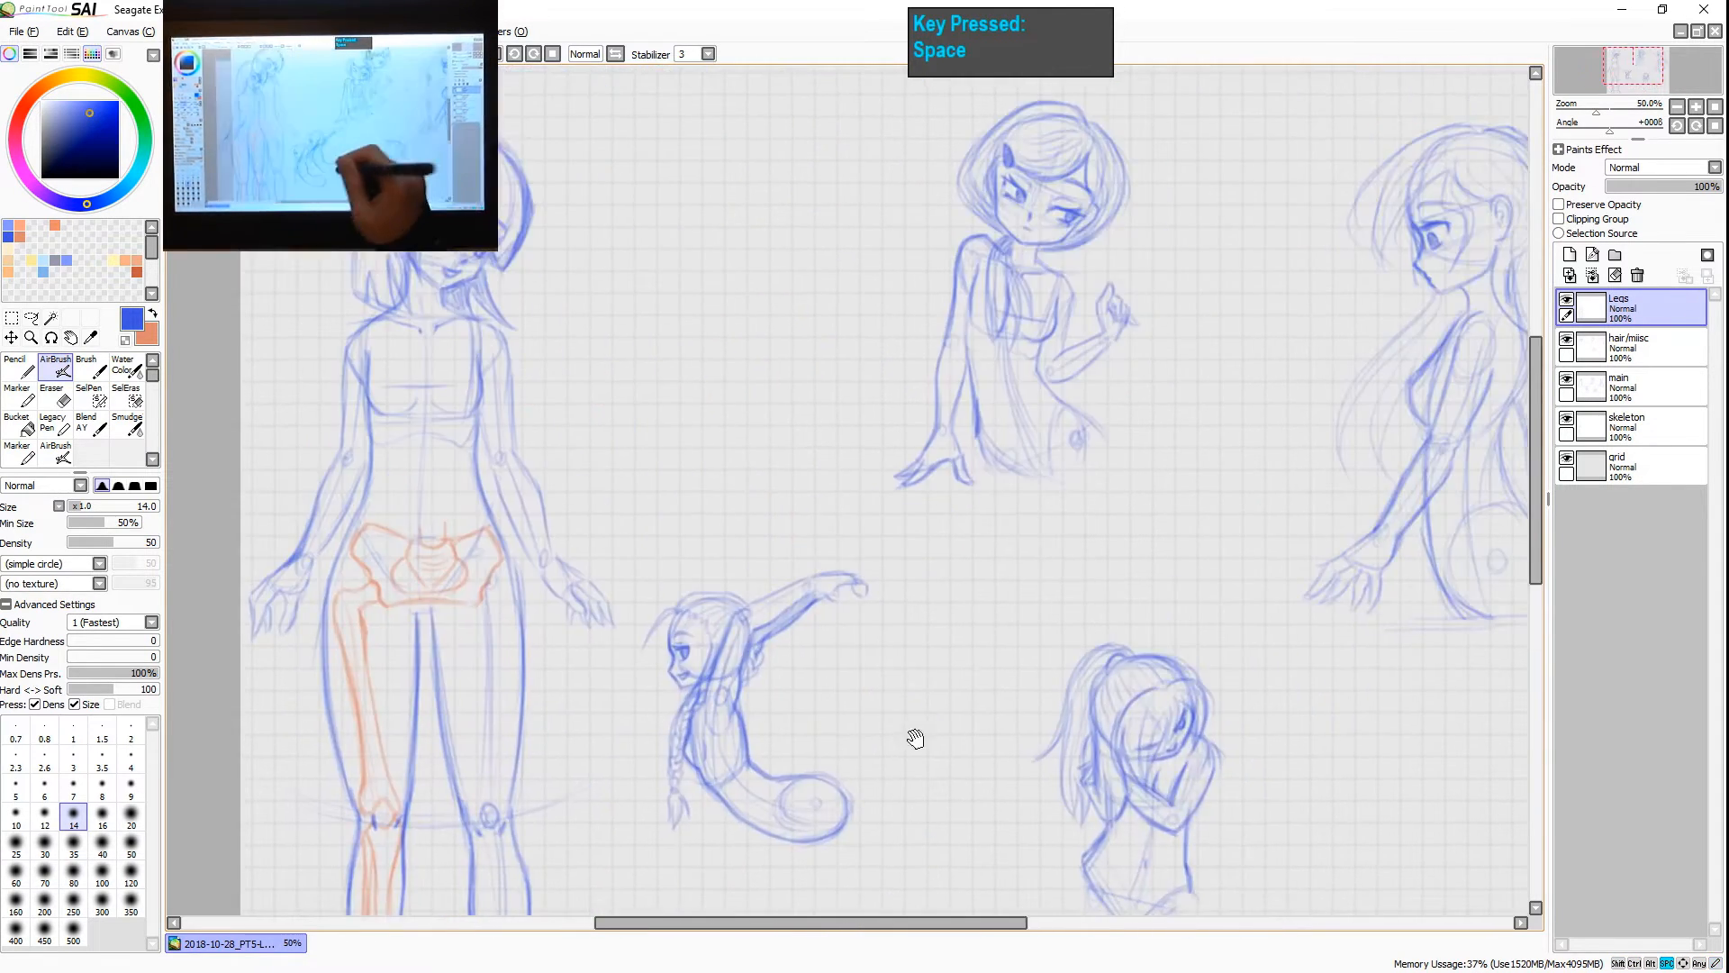
pyautogui.moveTo(1312, 753); pyautogui.dragTo(710, 687)
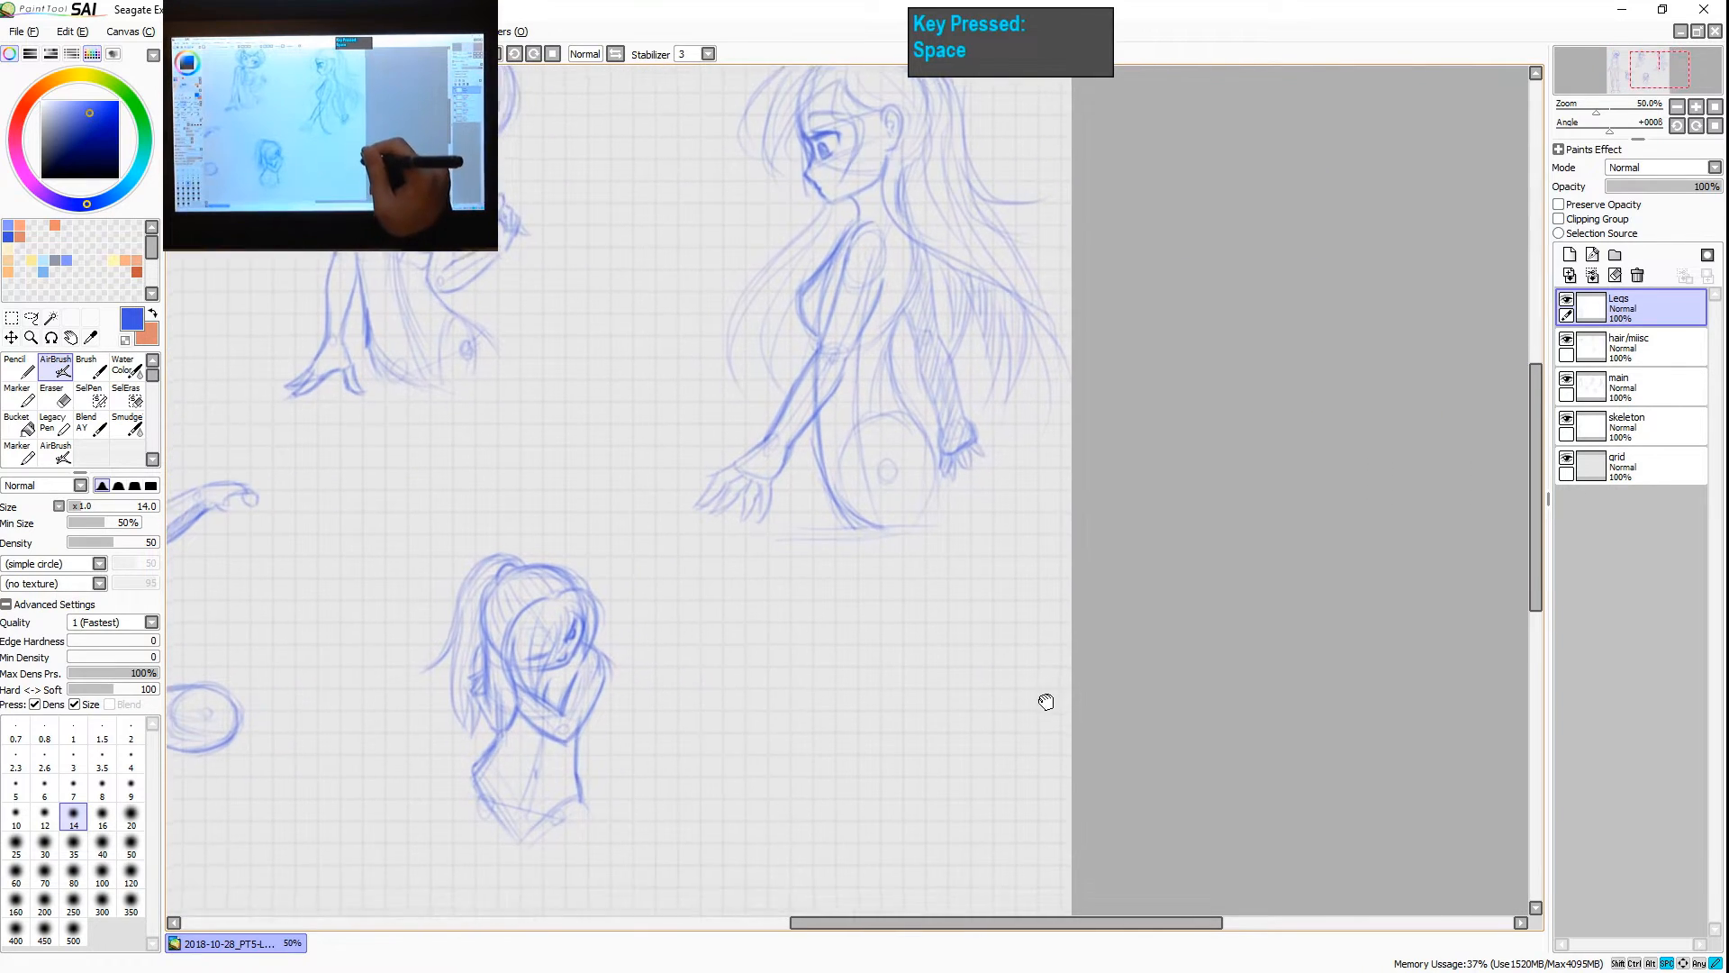
pyautogui.moveTo(1046, 702); pyautogui.dragTo(1084, 664)
pyautogui.scroll(-1, 957, 505)
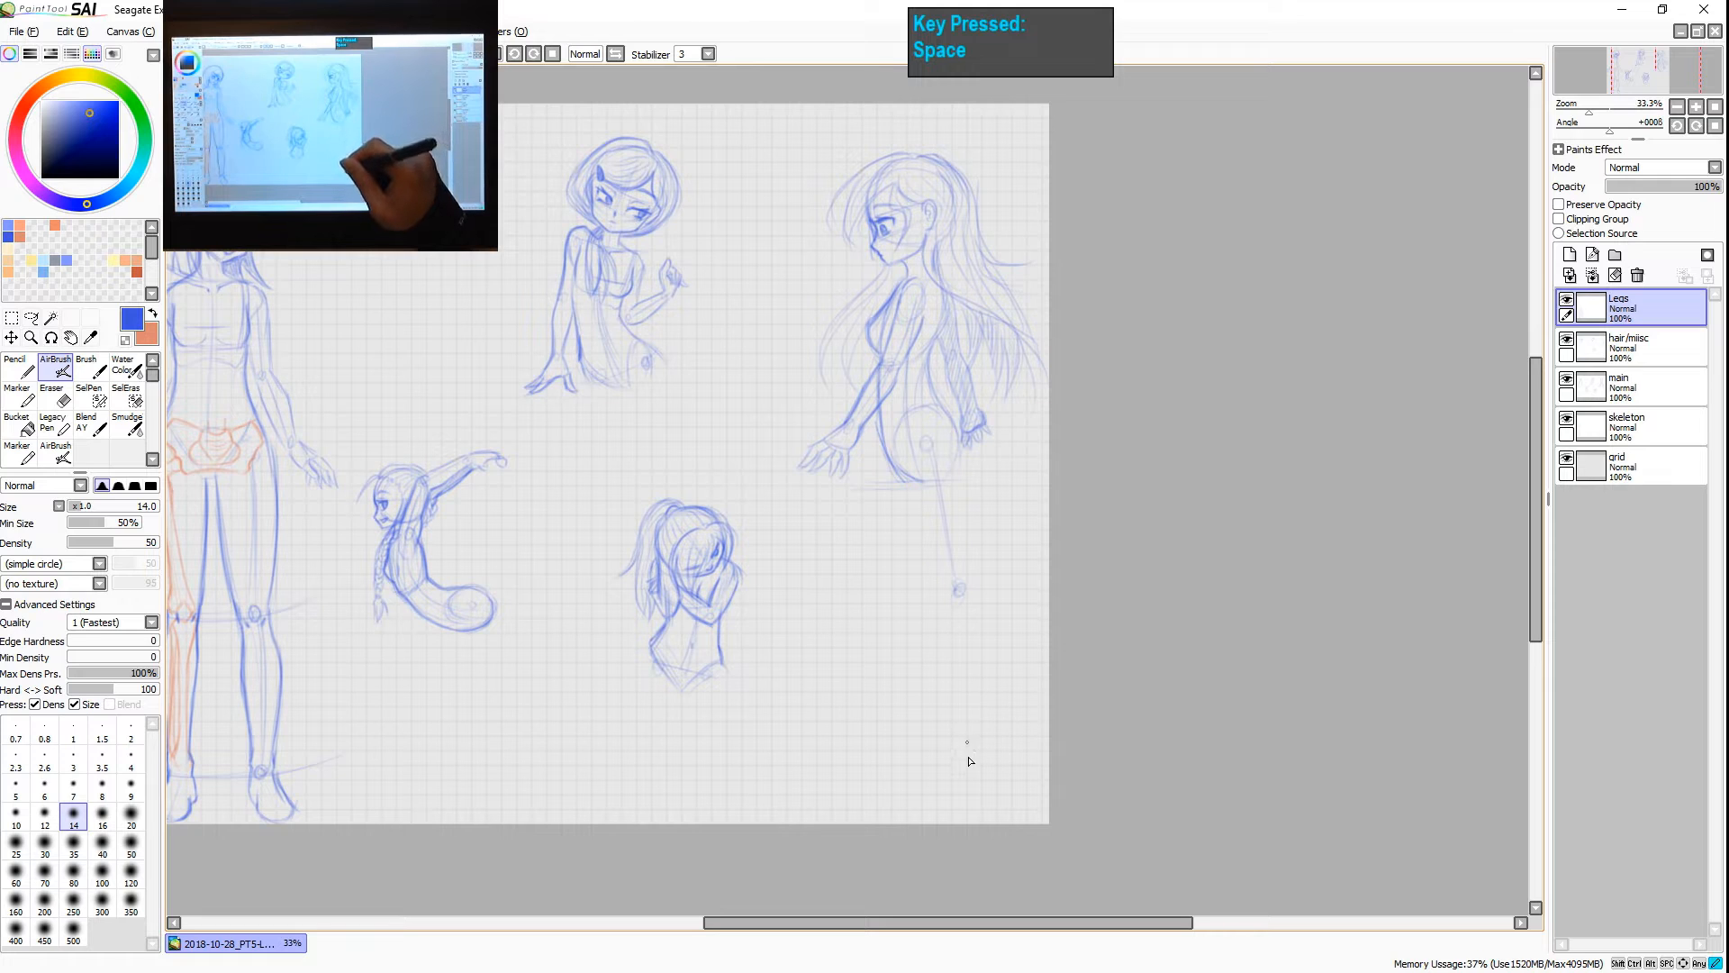
pyautogui.moveTo(967, 742); pyautogui.dragTo(970, 762)
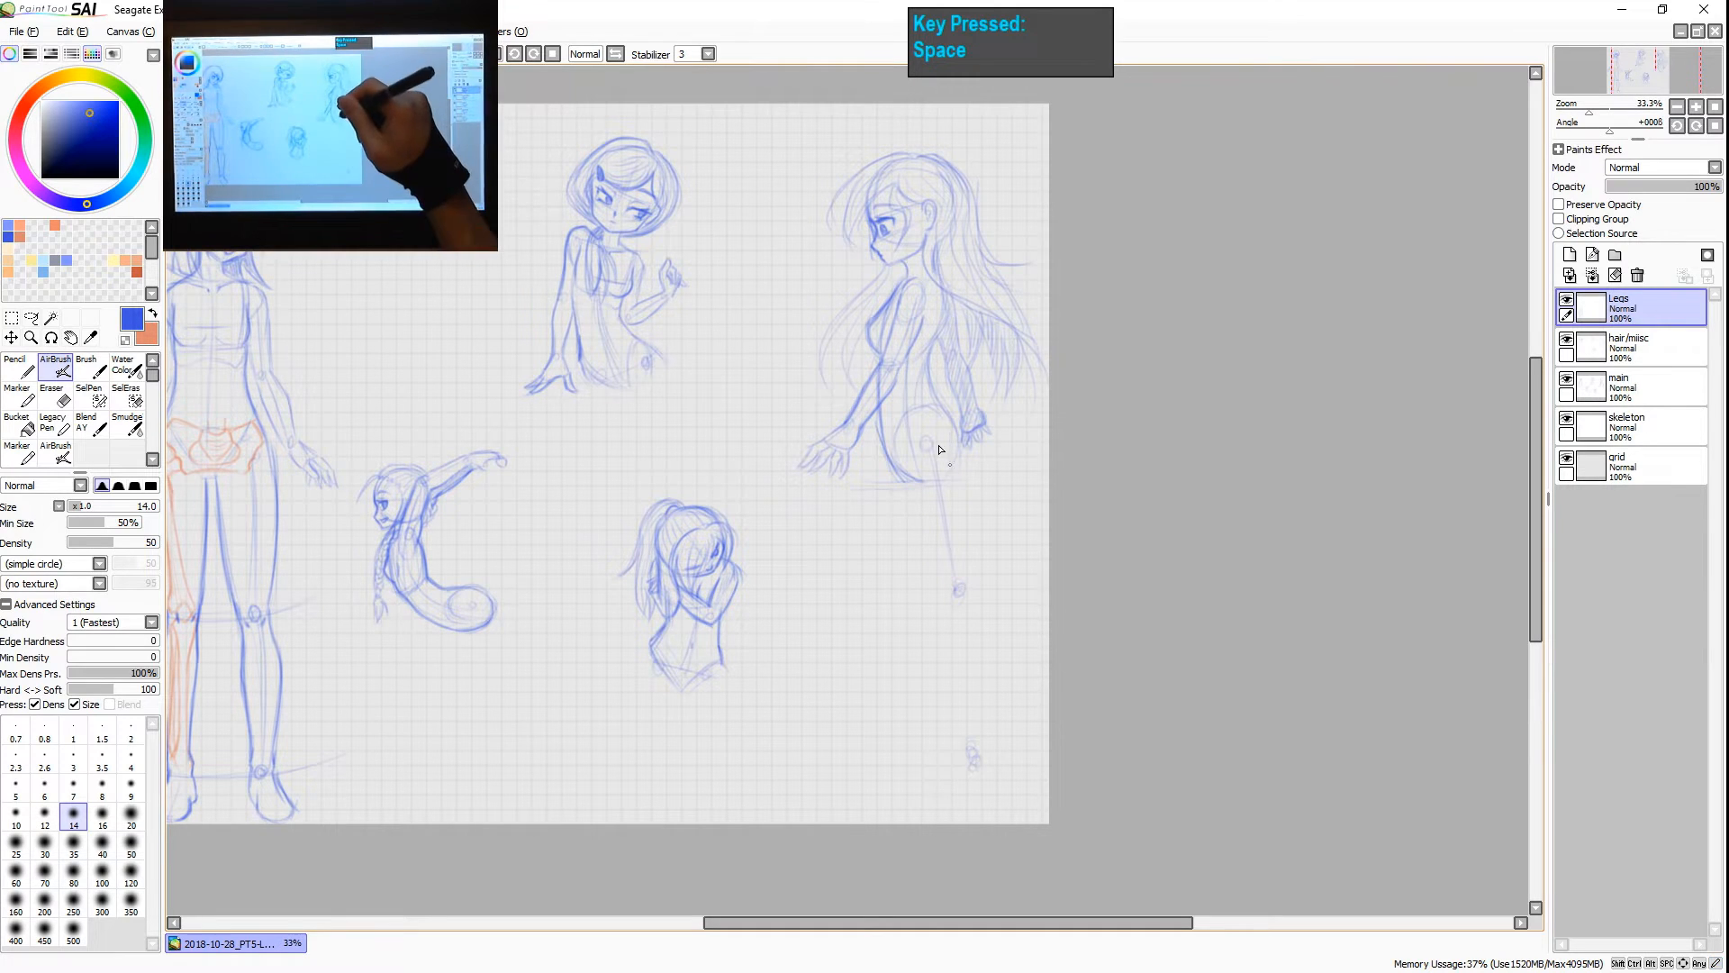
pyautogui.moveTo(962, 621); pyautogui.dragTo(973, 735)
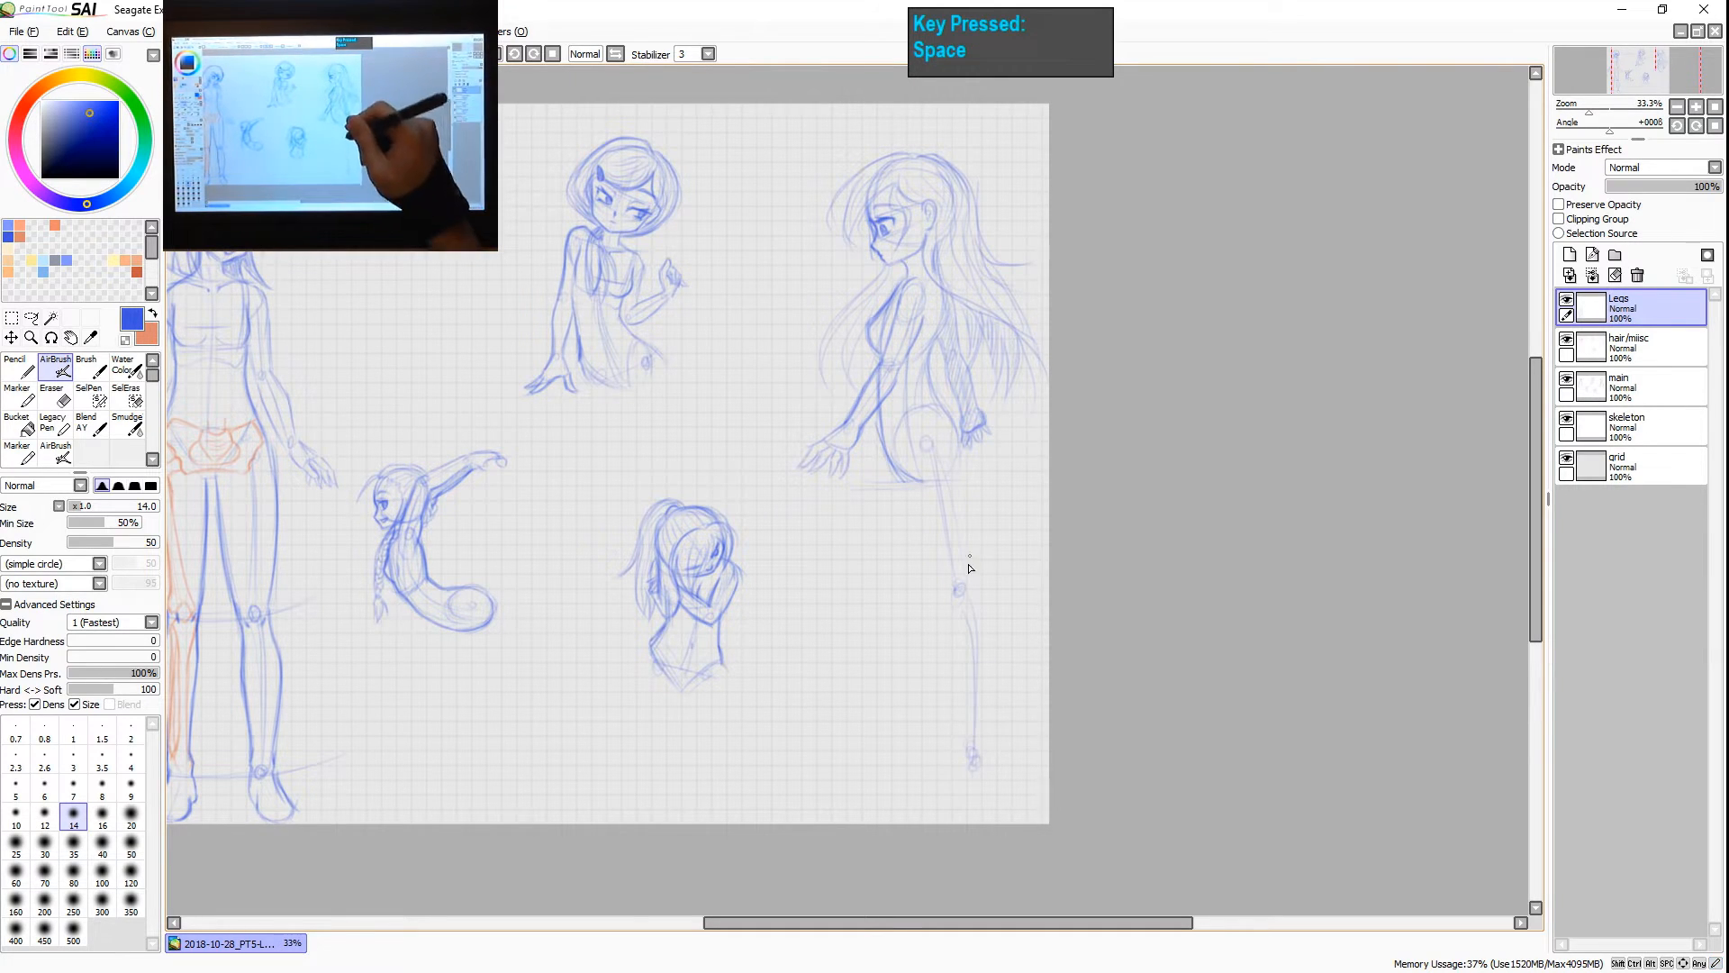
# - Undo the side-view figure's rear shin and ankle marks and redraw them with a more upright shin guideline
pyautogui.hotkey('ctrl', 'z')
pyautogui.hotkey('ctrl', 'z')
pyautogui.moveTo(965, 605); pyautogui.dragTo(942, 803)
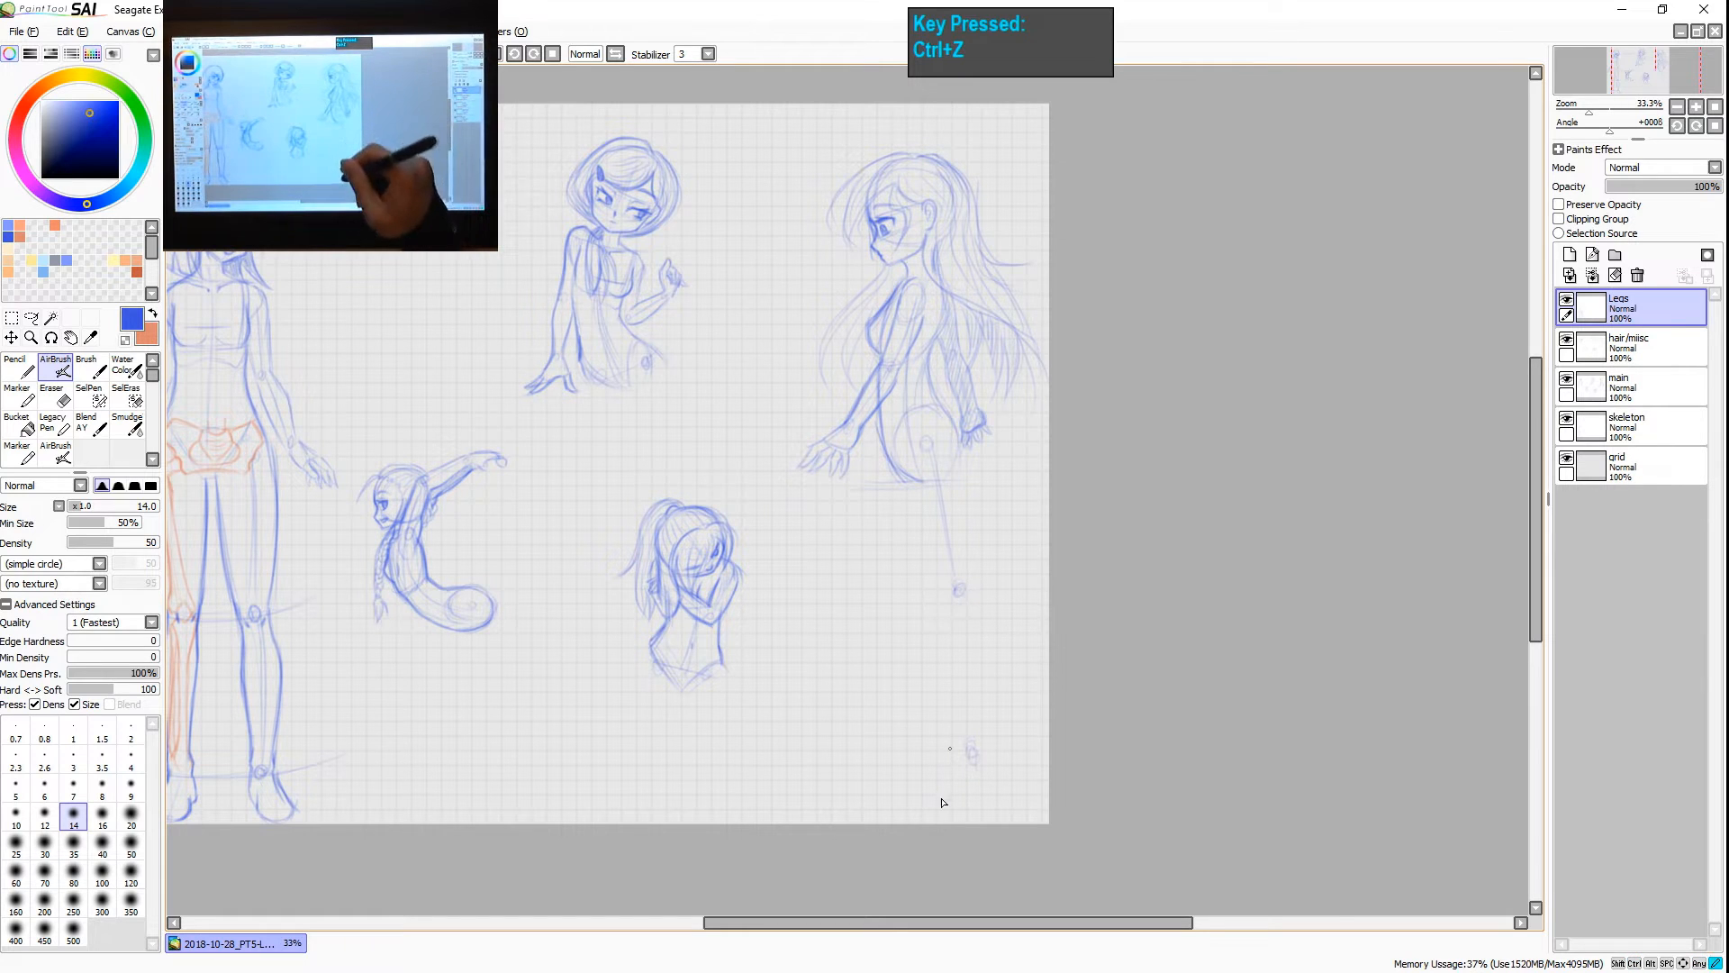
pyautogui.hotkey('ctrl', 'z')
pyautogui.hotkey('ctrl', 'z')
pyautogui.hotkey('ctrl', 'z')
pyautogui.hotkey('ctrl', 'z')
pyautogui.moveTo(954, 589); pyautogui.dragTo(960, 772)
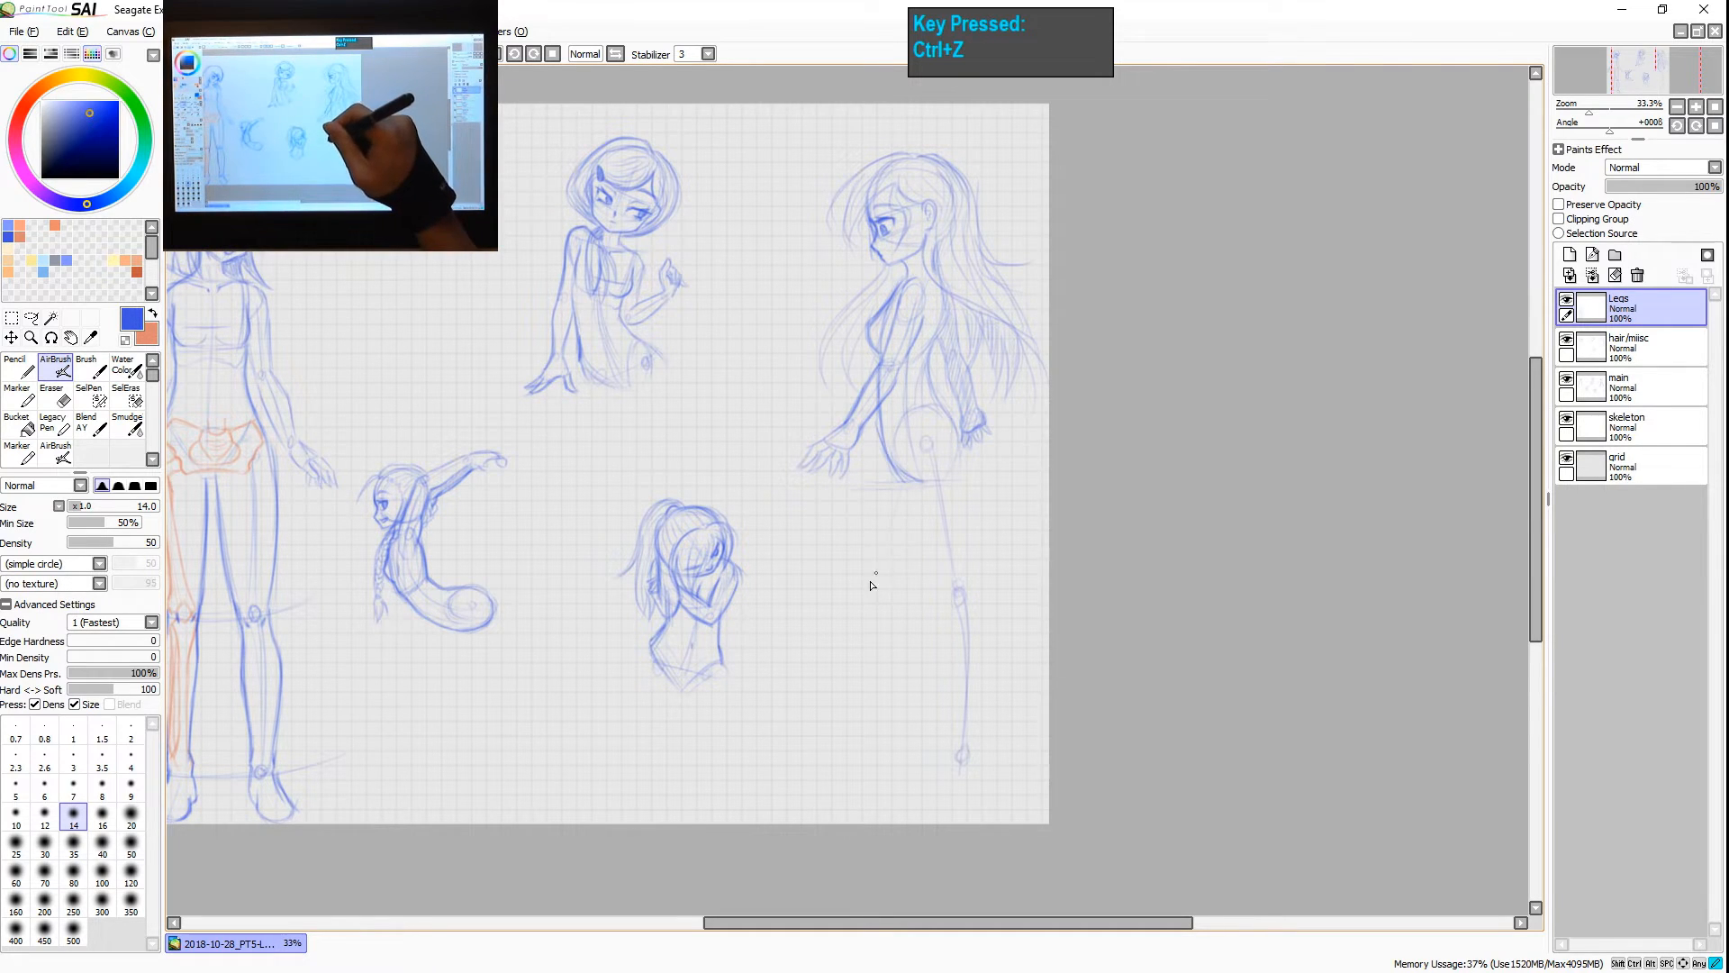
# - Sketch the side-view figure's forward leg guidelines with knee and ankle circles, and rough in the shapes of both feet
pyautogui.moveTo(876, 574); pyautogui.dragTo(872, 591)
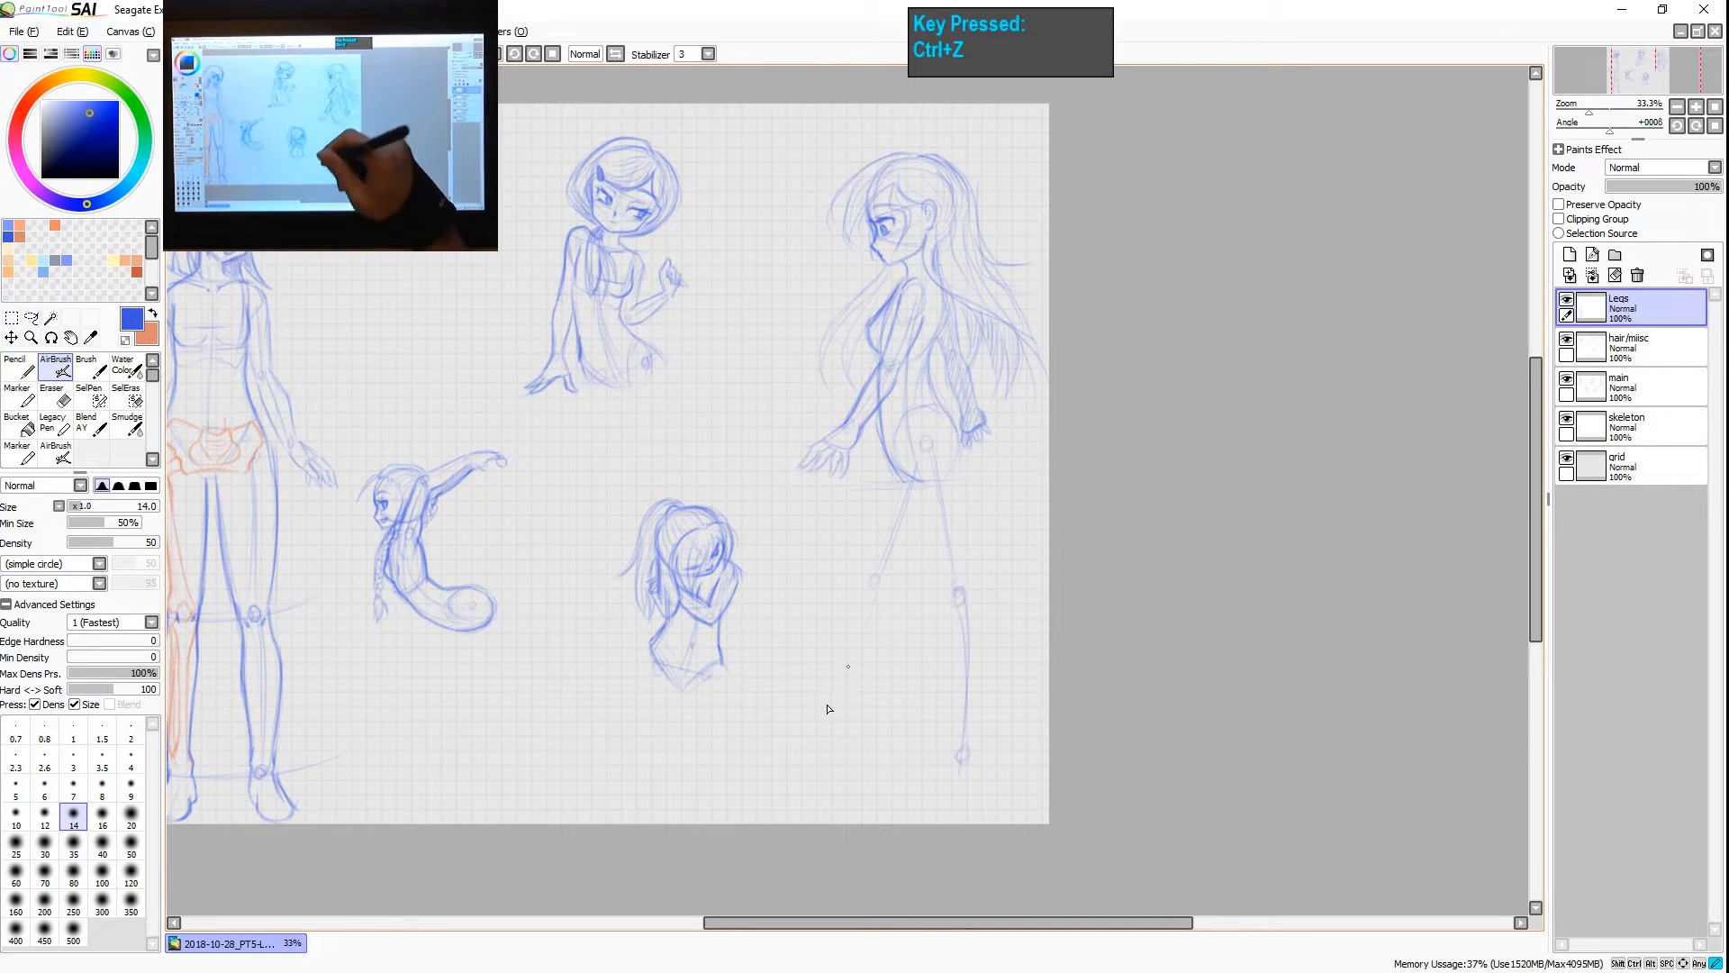
pyautogui.moveTo(844, 674)
pyautogui.mouseDown()
pyautogui.moveTo(873, 599)
pyautogui.moveTo(837, 692)
pyautogui.mouseUp()
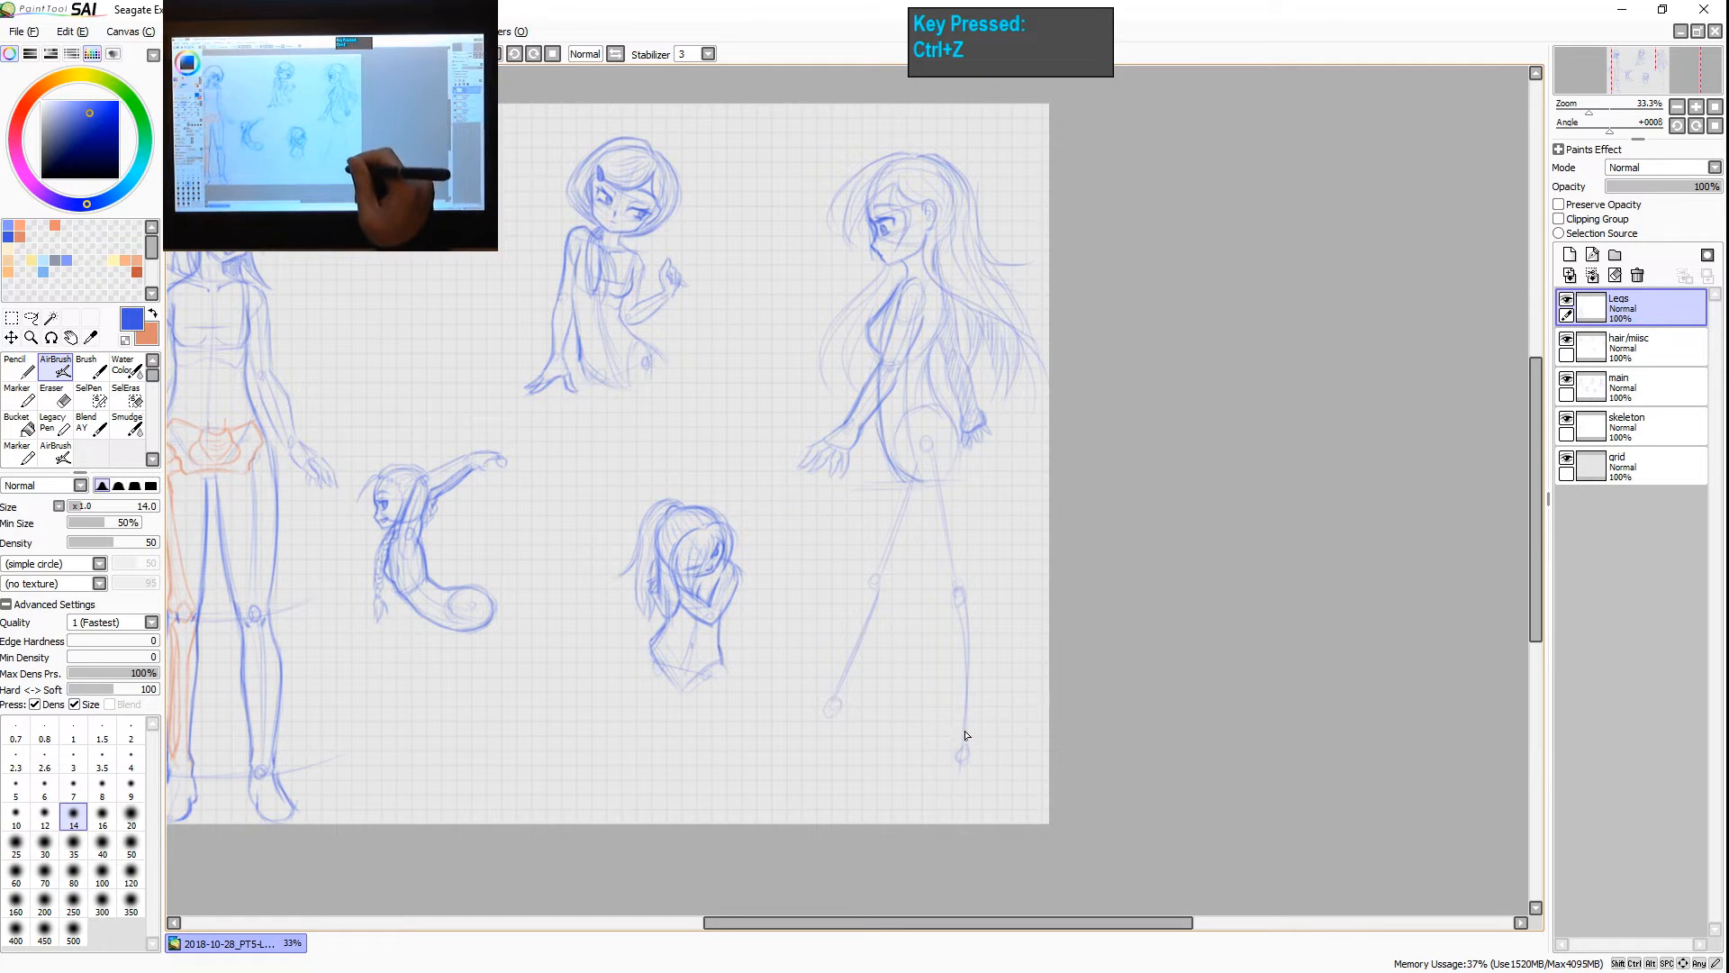
pyautogui.moveTo(913, 782); pyautogui.dragTo(909, 786)
pyautogui.moveTo(976, 758)
pyautogui.mouseDown()
pyautogui.moveTo(975, 787)
pyautogui.moveTo(908, 784)
pyautogui.mouseUp()
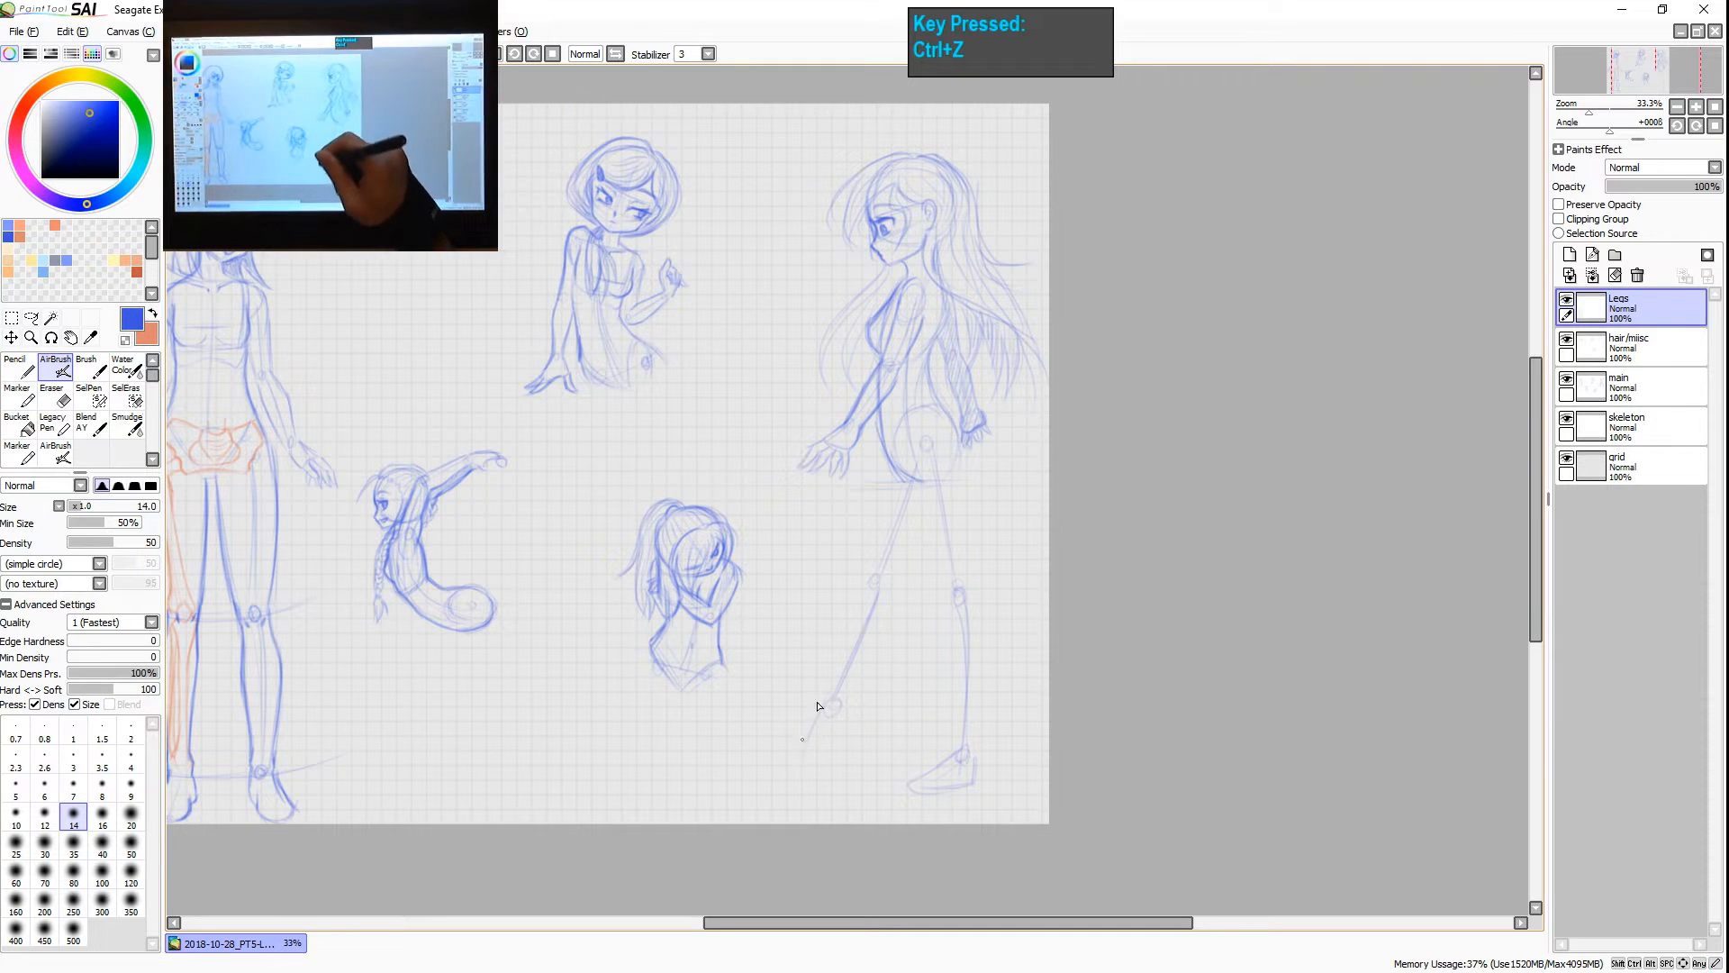
pyautogui.moveTo(802, 747); pyautogui.dragTo(816, 697)
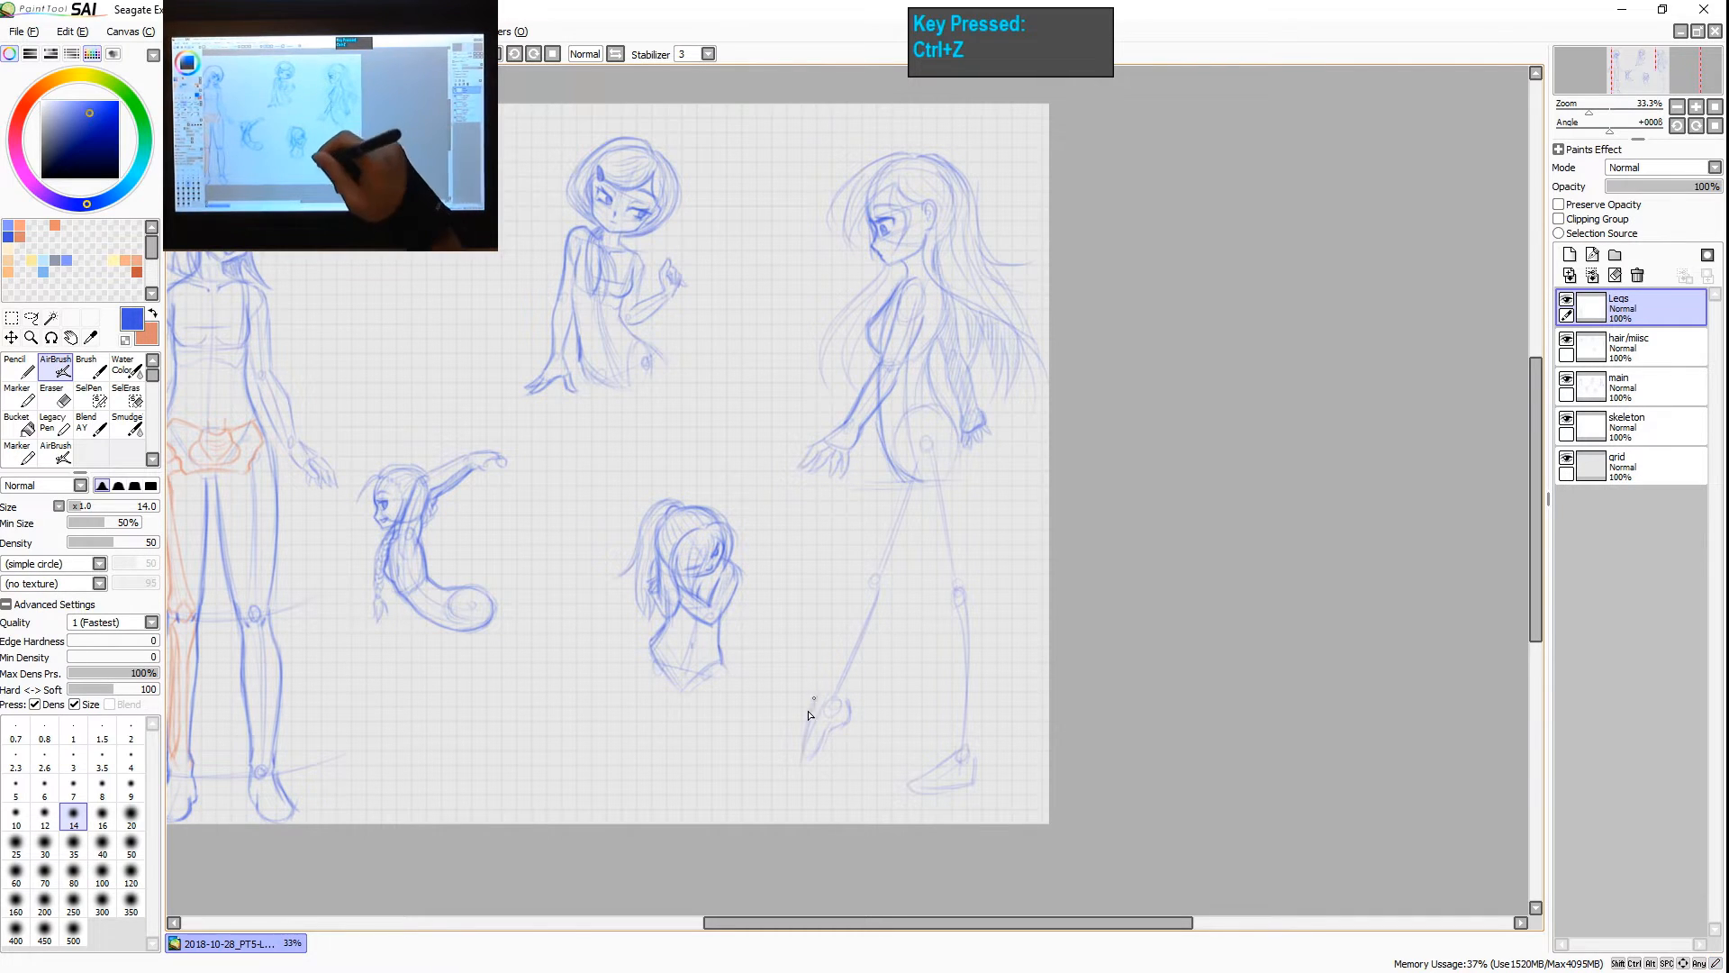
# - Draw the front contour of the side-view figure's rear thigh from the hip to the knee with overlapping strokes
pyautogui.press('space')
pyautogui.moveTo(992, 559); pyautogui.dragTo(1026, 490)
pyautogui.press('2')
pyautogui.press('space')
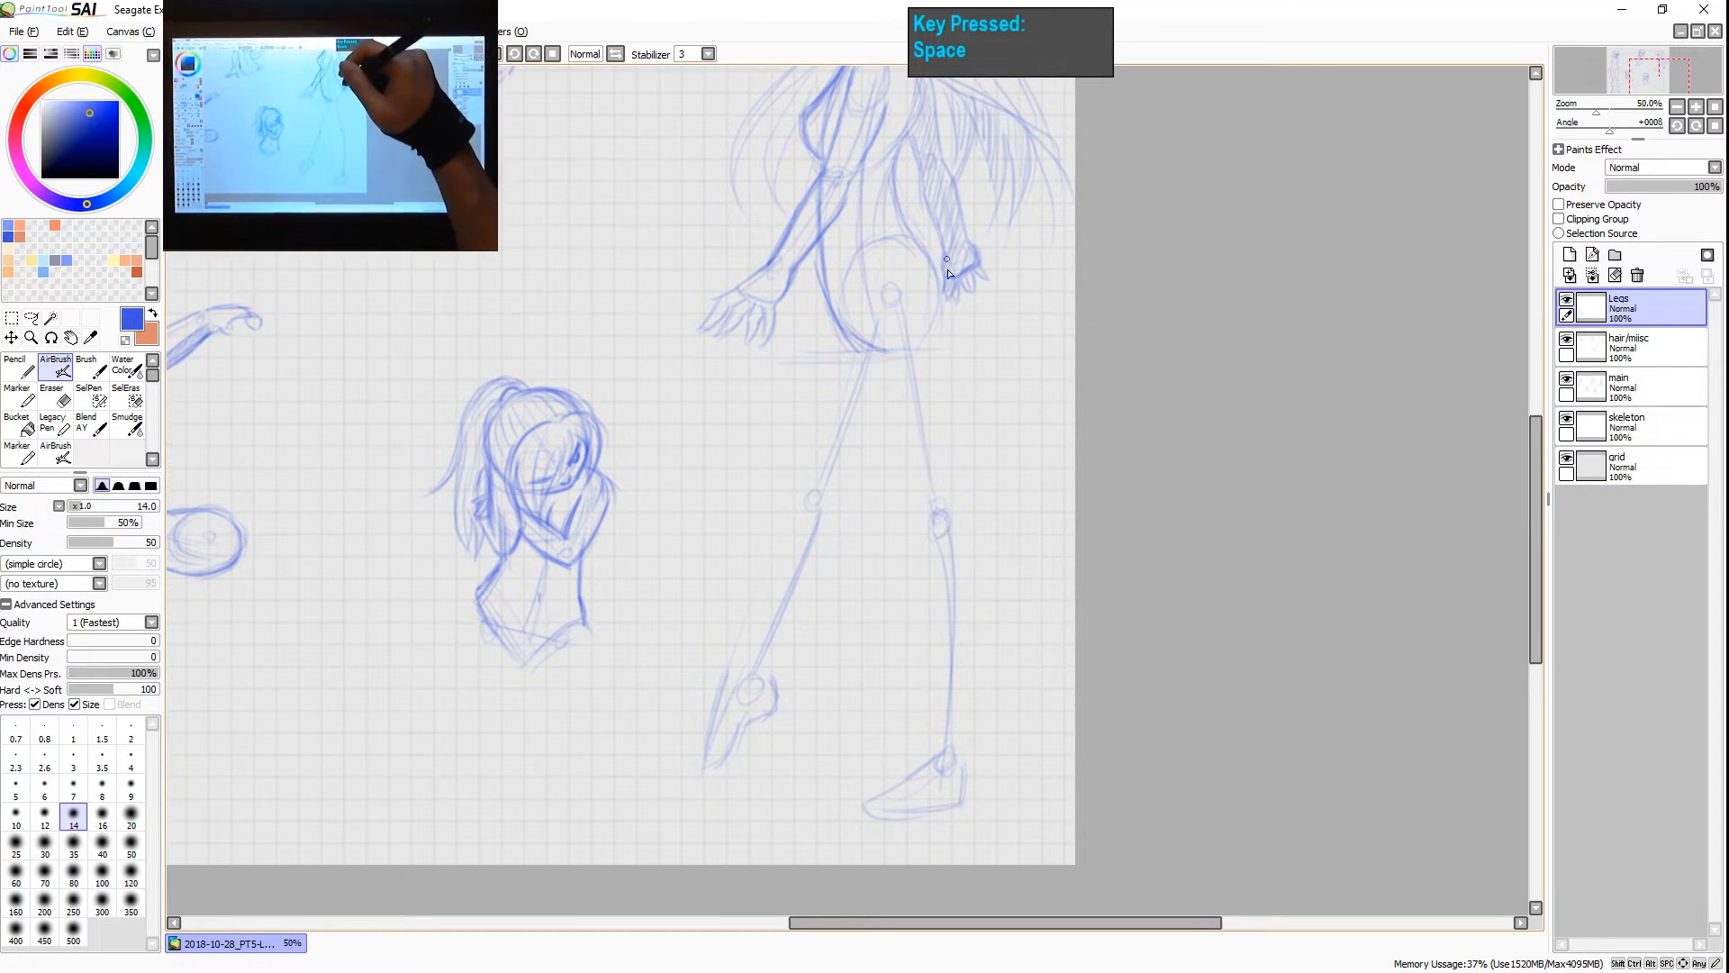
pyautogui.press('space')
pyautogui.moveTo(962, 408); pyautogui.dragTo(971, 371)
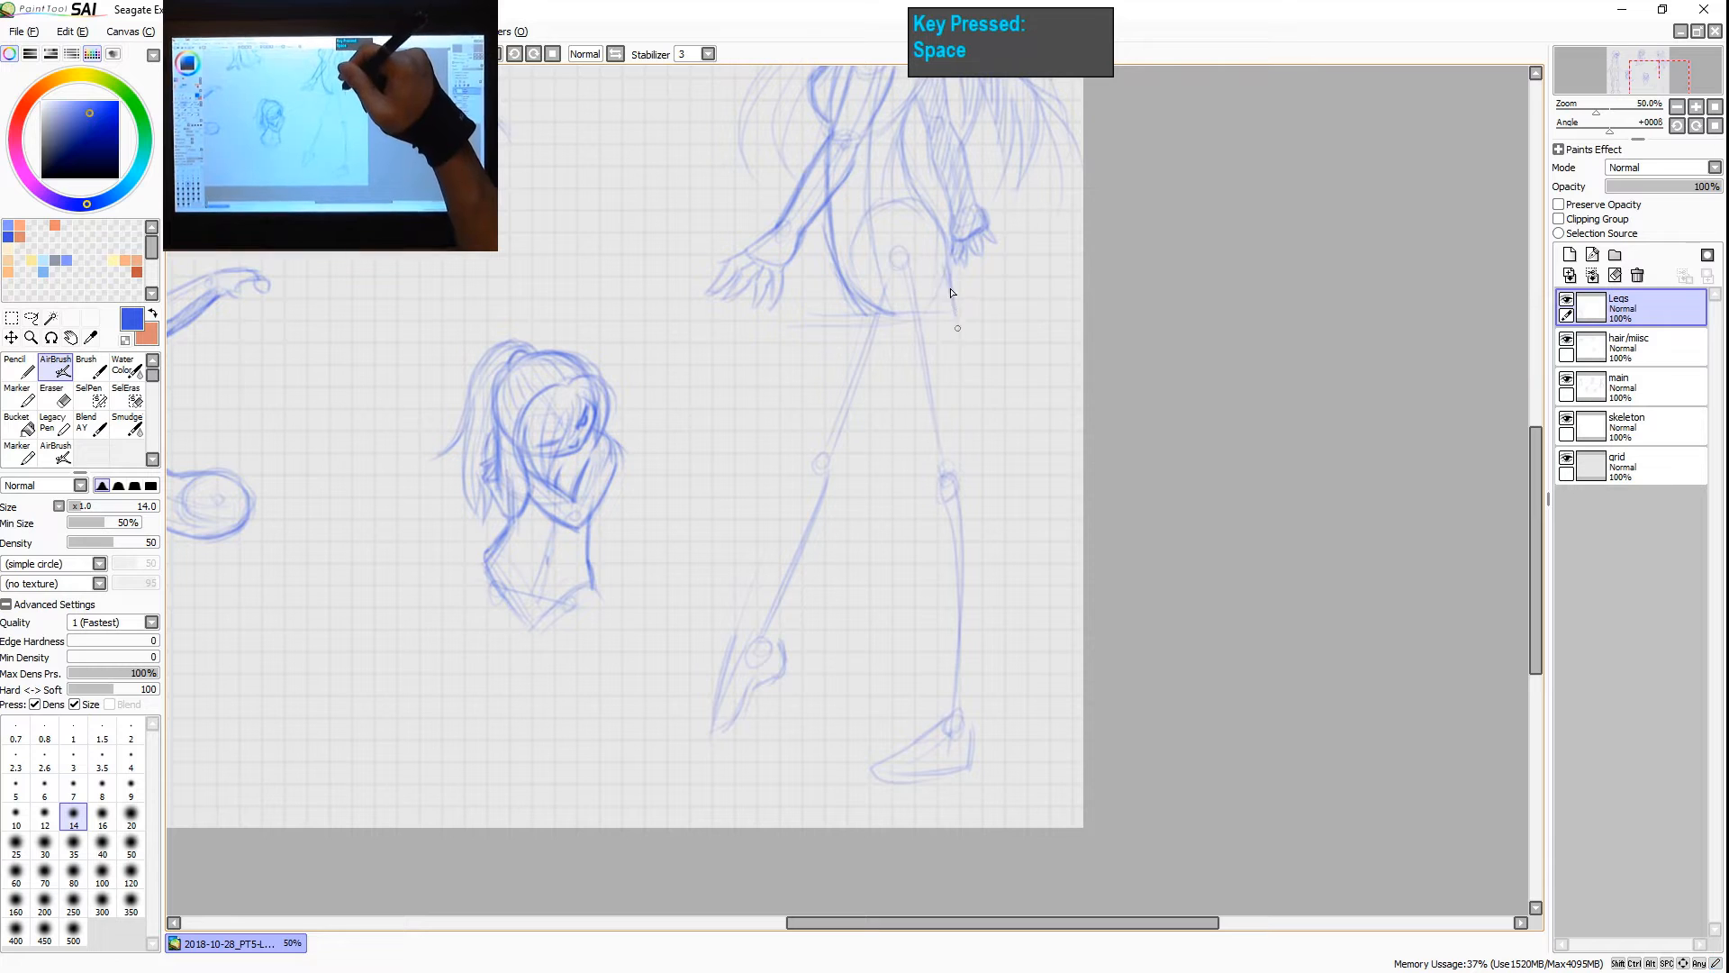
pyautogui.moveTo(983, 203); pyautogui.dragTo(1015, 453)
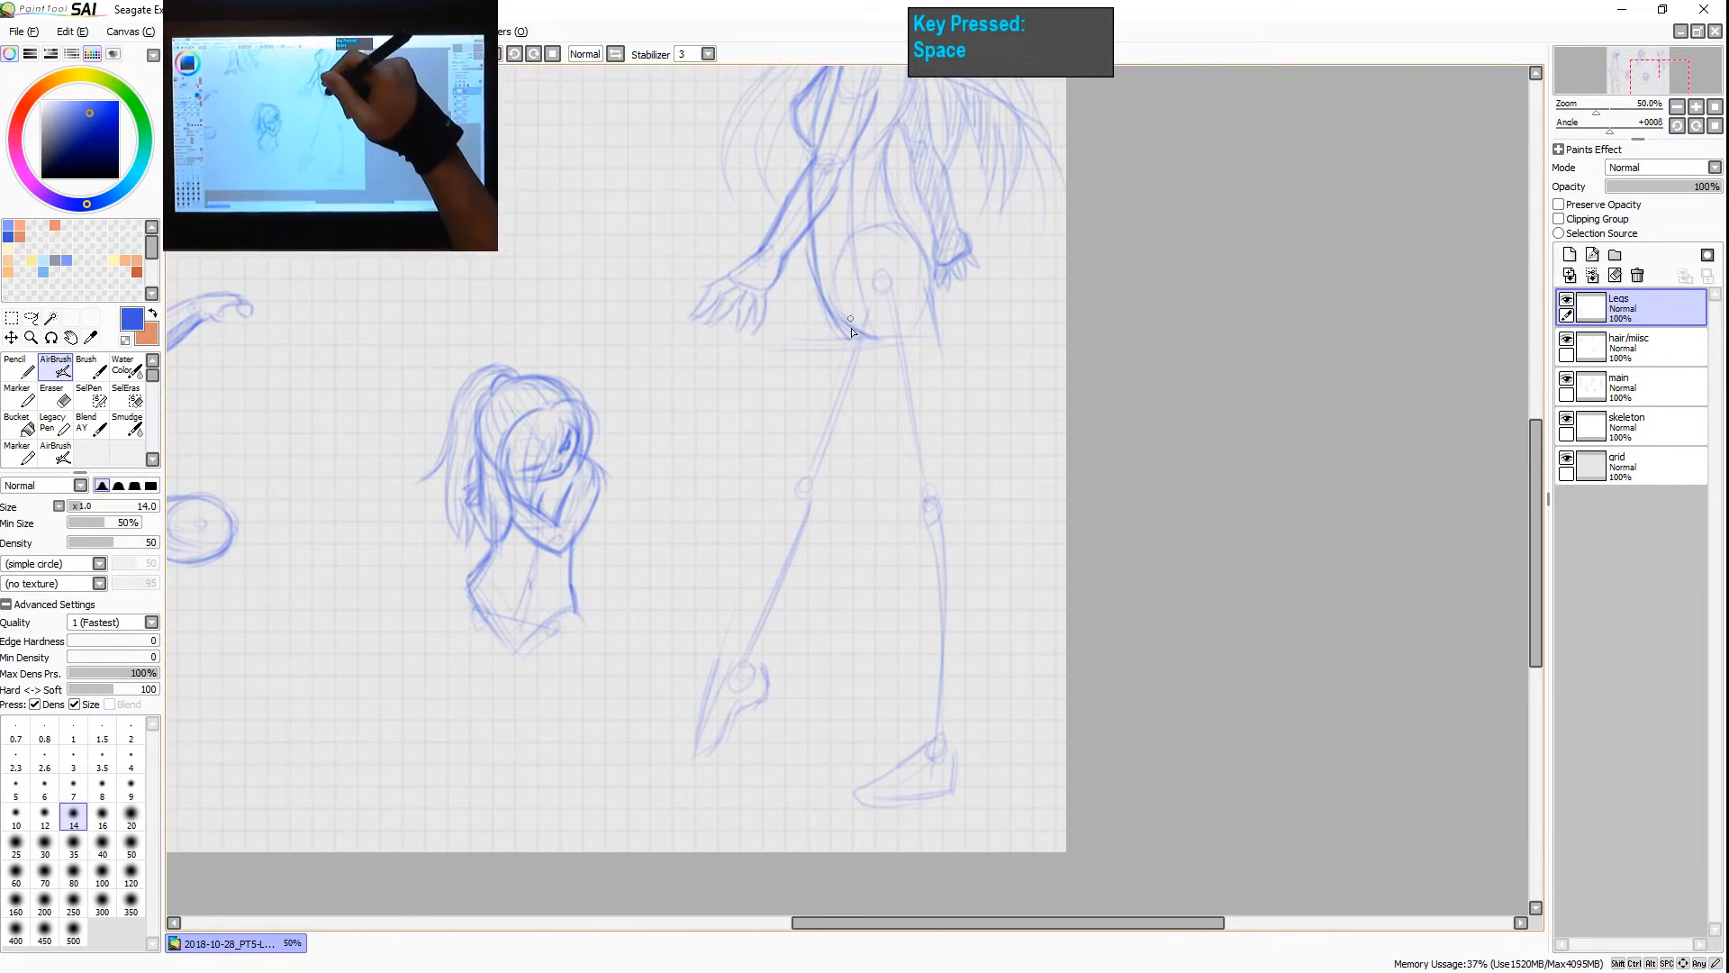
pyautogui.moveTo(841, 304); pyautogui.dragTo(899, 461)
pyautogui.moveTo(843, 308); pyautogui.dragTo(899, 464)
pyautogui.moveTo(840, 339); pyautogui.dragTo(922, 506)
pyautogui.moveTo(846, 335); pyautogui.dragTo(918, 495)
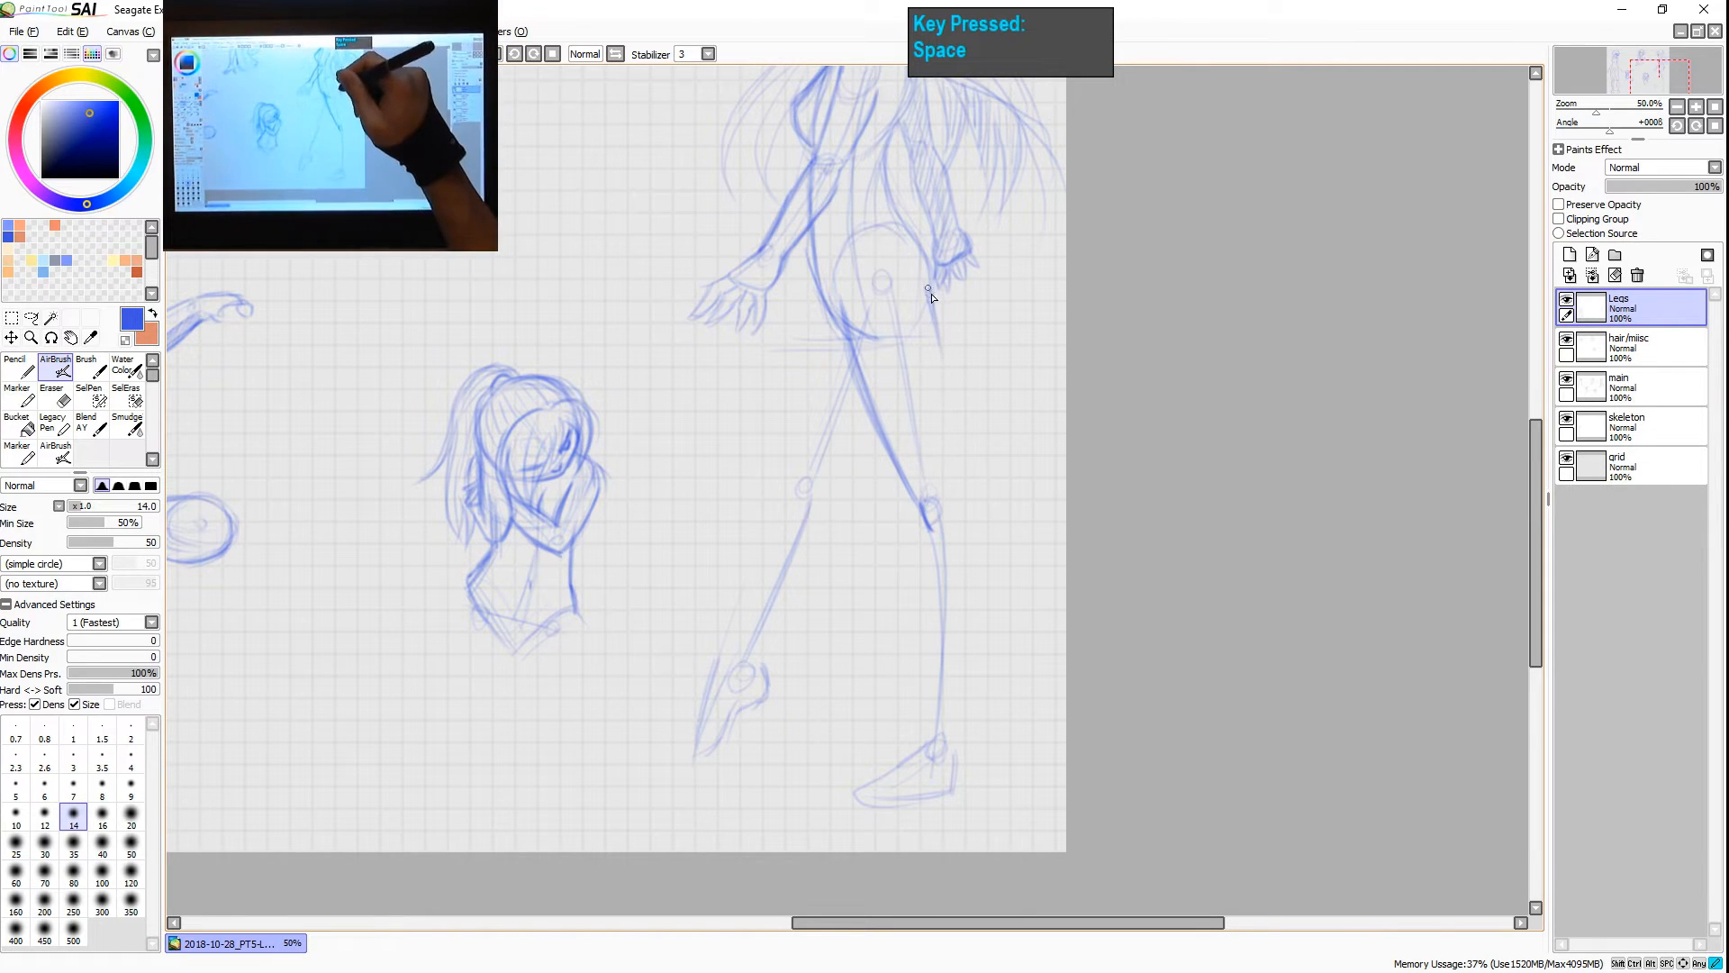
# - Draw the back contour of the rear thigh from below the buttock toward the knee, undoing and reworking the first strokes
pyautogui.moveTo(930, 306); pyautogui.dragTo(952, 419)
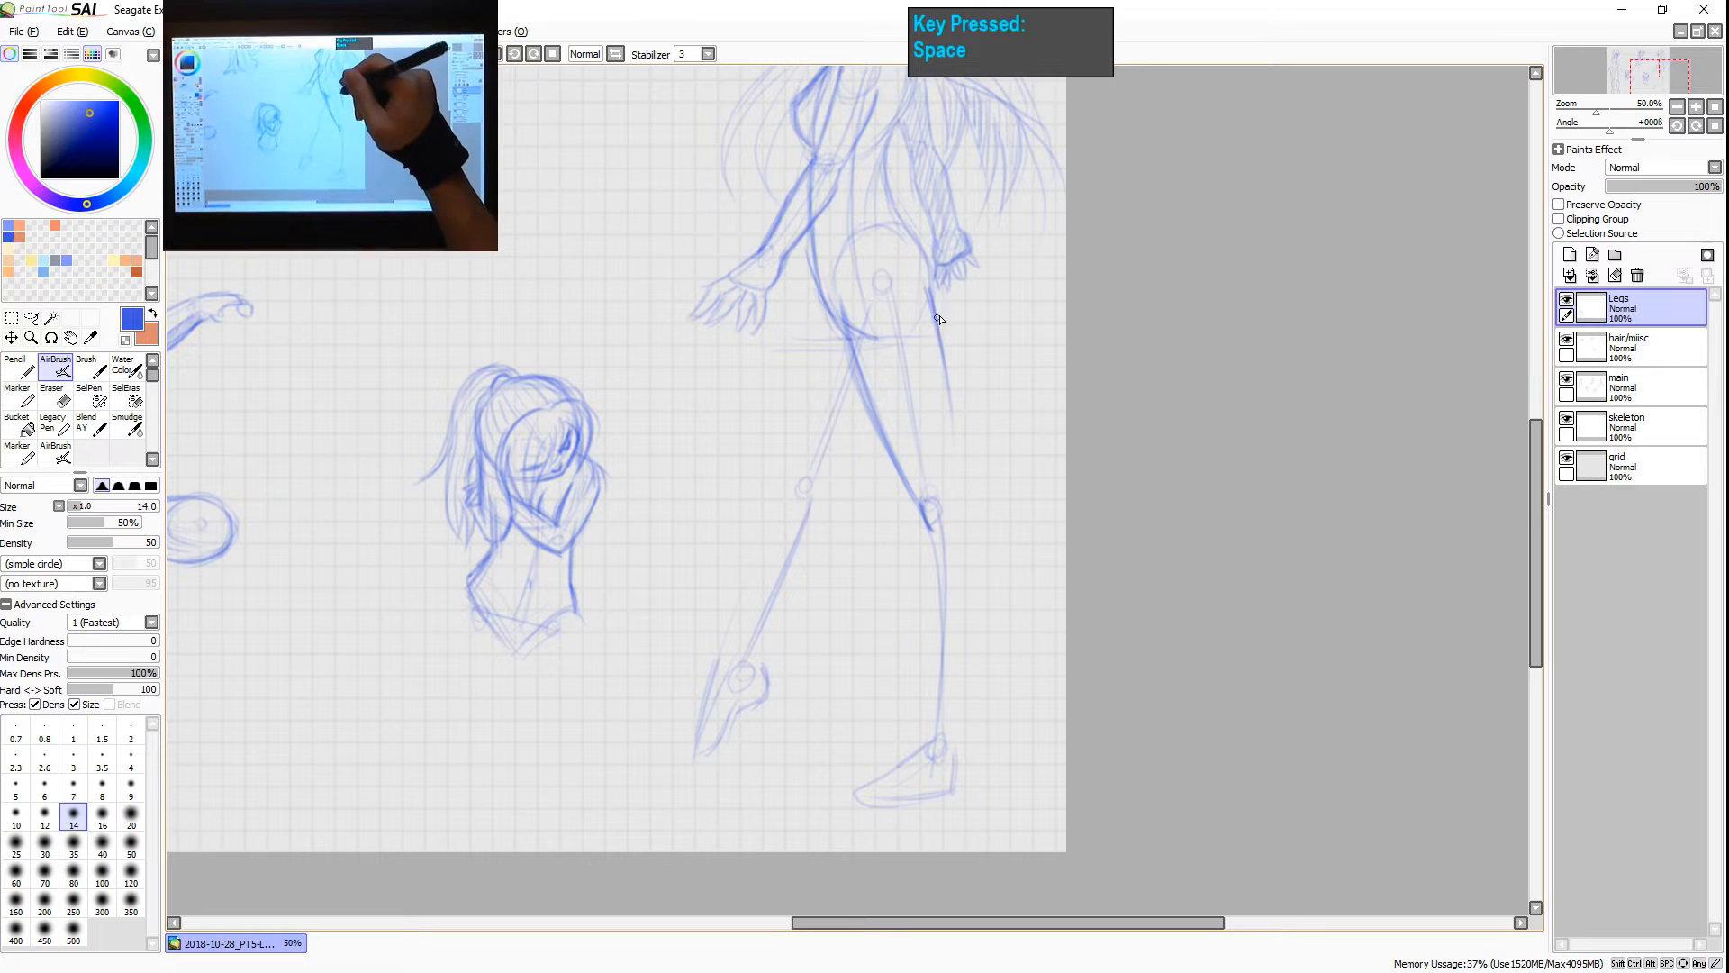
pyautogui.hotkey('ctrl', 'z')
pyautogui.hotkey('ctrl', 'z')
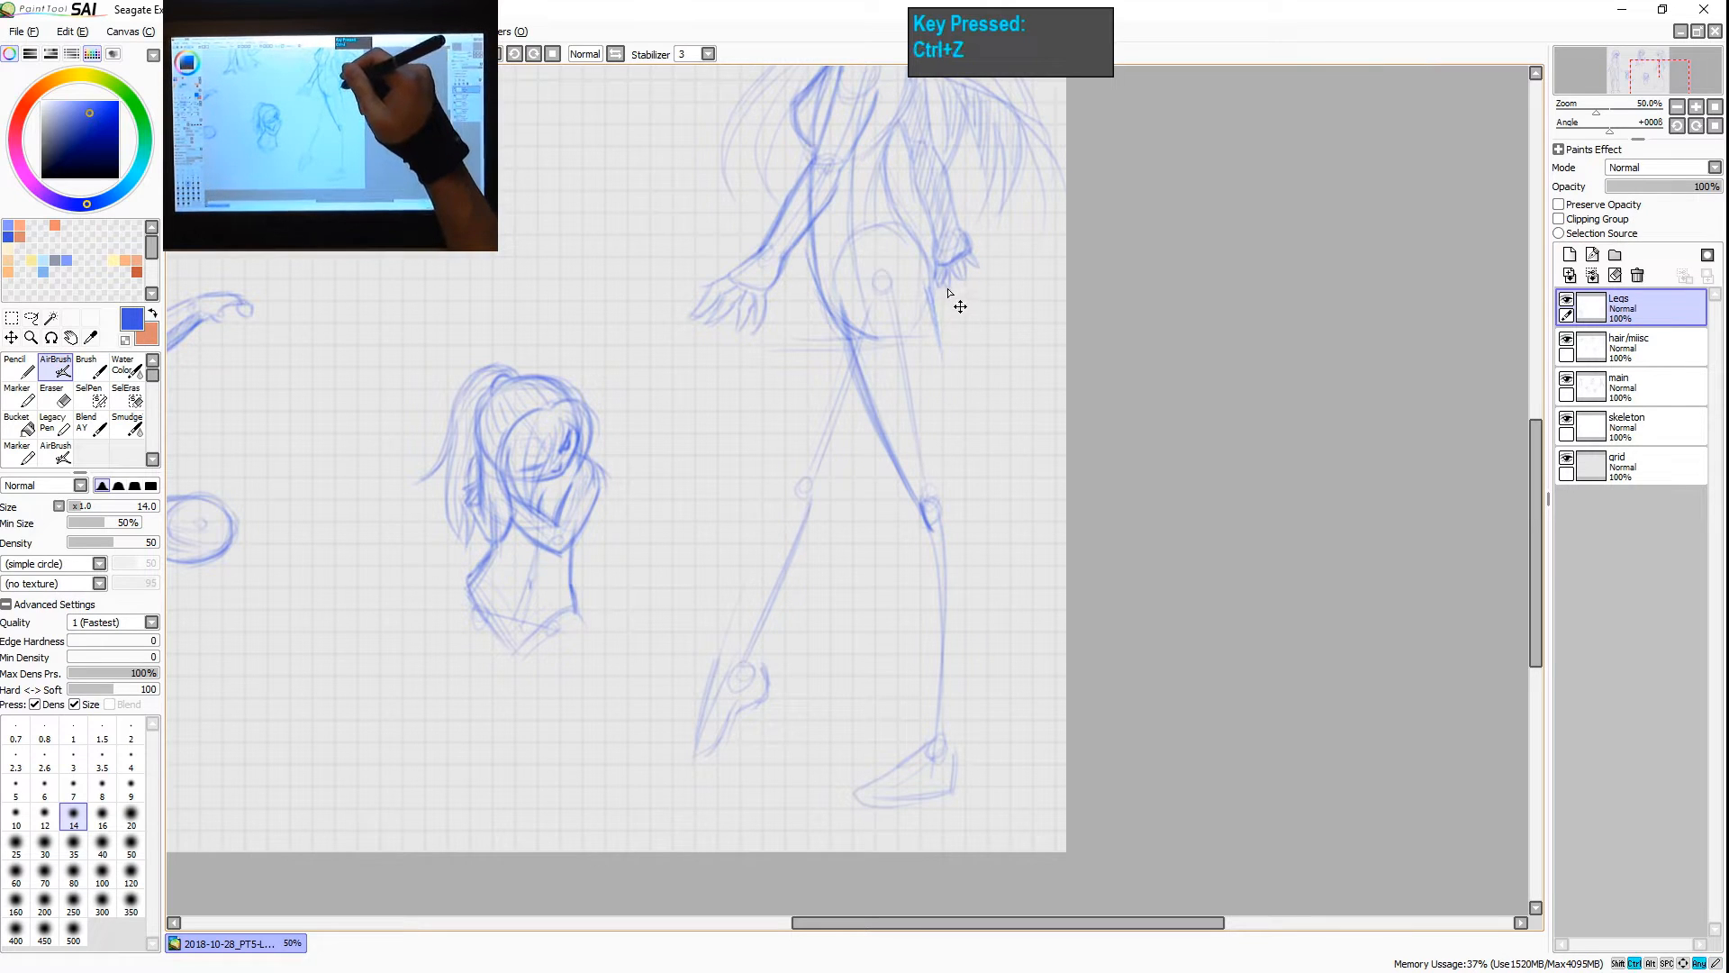
pyautogui.moveTo(922, 288); pyautogui.dragTo(942, 389)
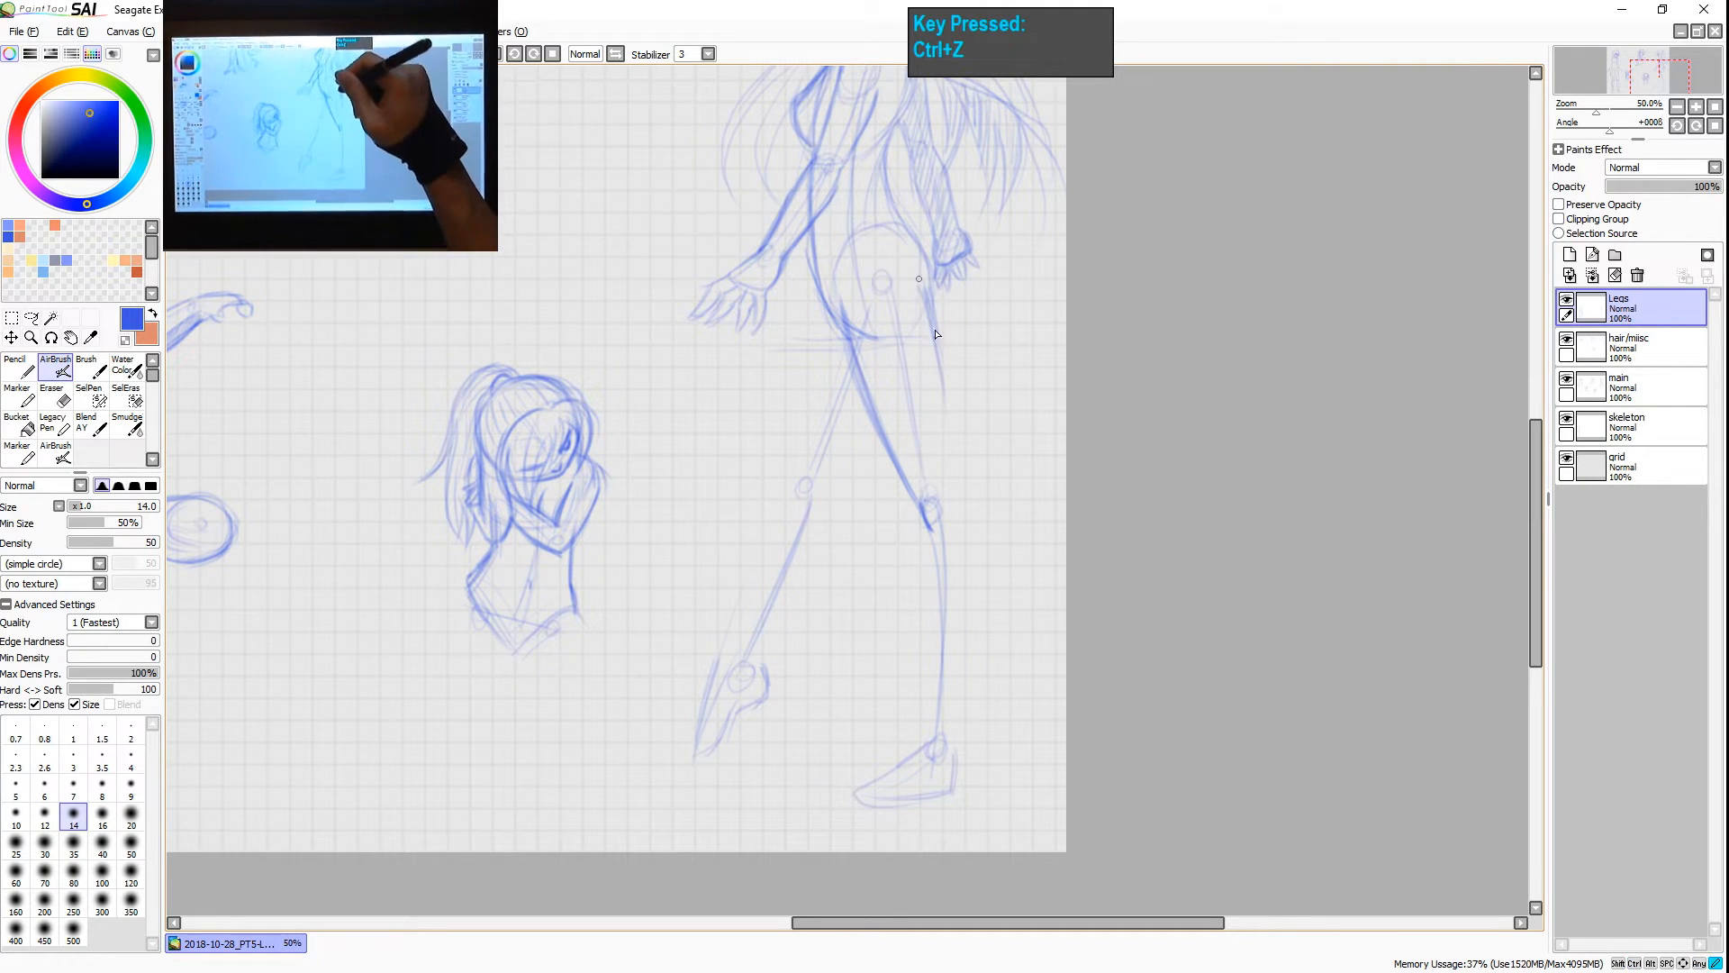
pyautogui.moveTo(931, 311); pyautogui.dragTo(950, 405)
pyautogui.moveTo(932, 316); pyautogui.dragTo(952, 408)
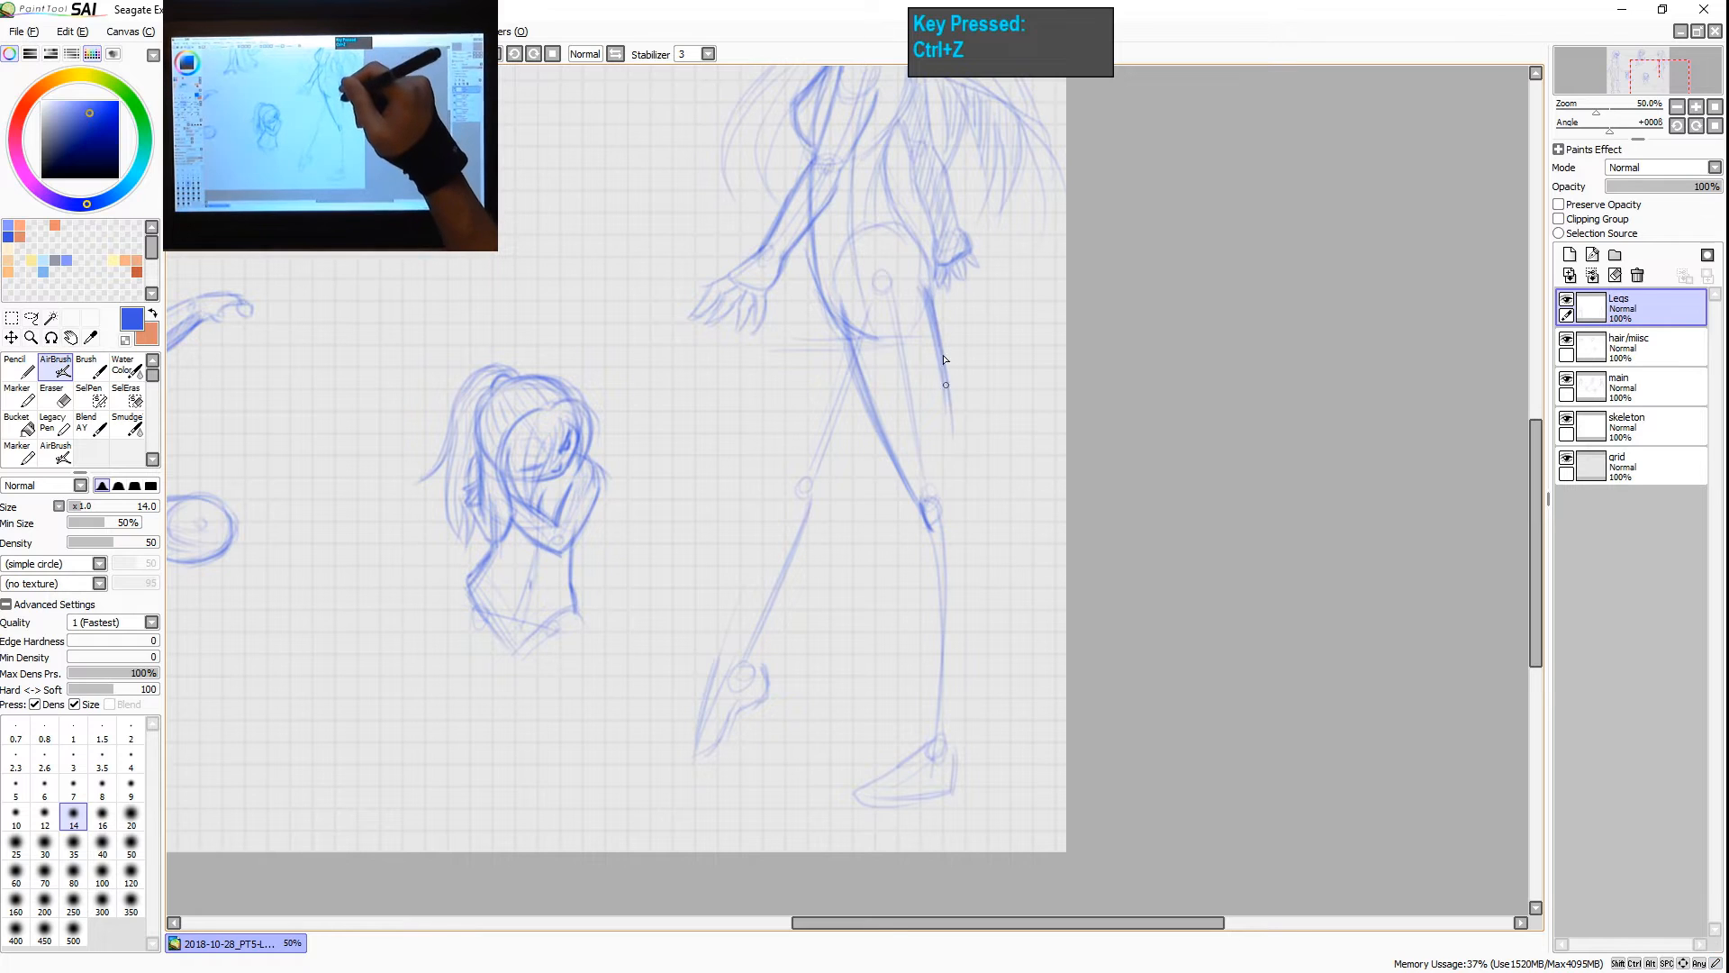
pyautogui.moveTo(935, 309); pyautogui.dragTo(955, 431)
pyautogui.moveTo(945, 348); pyautogui.dragTo(960, 487)
# - Draw the front shin contour of the side-view figure's rear leg from the knee to the ankle
pyautogui.moveTo(952, 414)
pyautogui.mouseDown()
pyautogui.moveTo(965, 511)
pyautogui.moveTo(1011, 478)
pyautogui.mouseUp()
pyautogui.press('space')
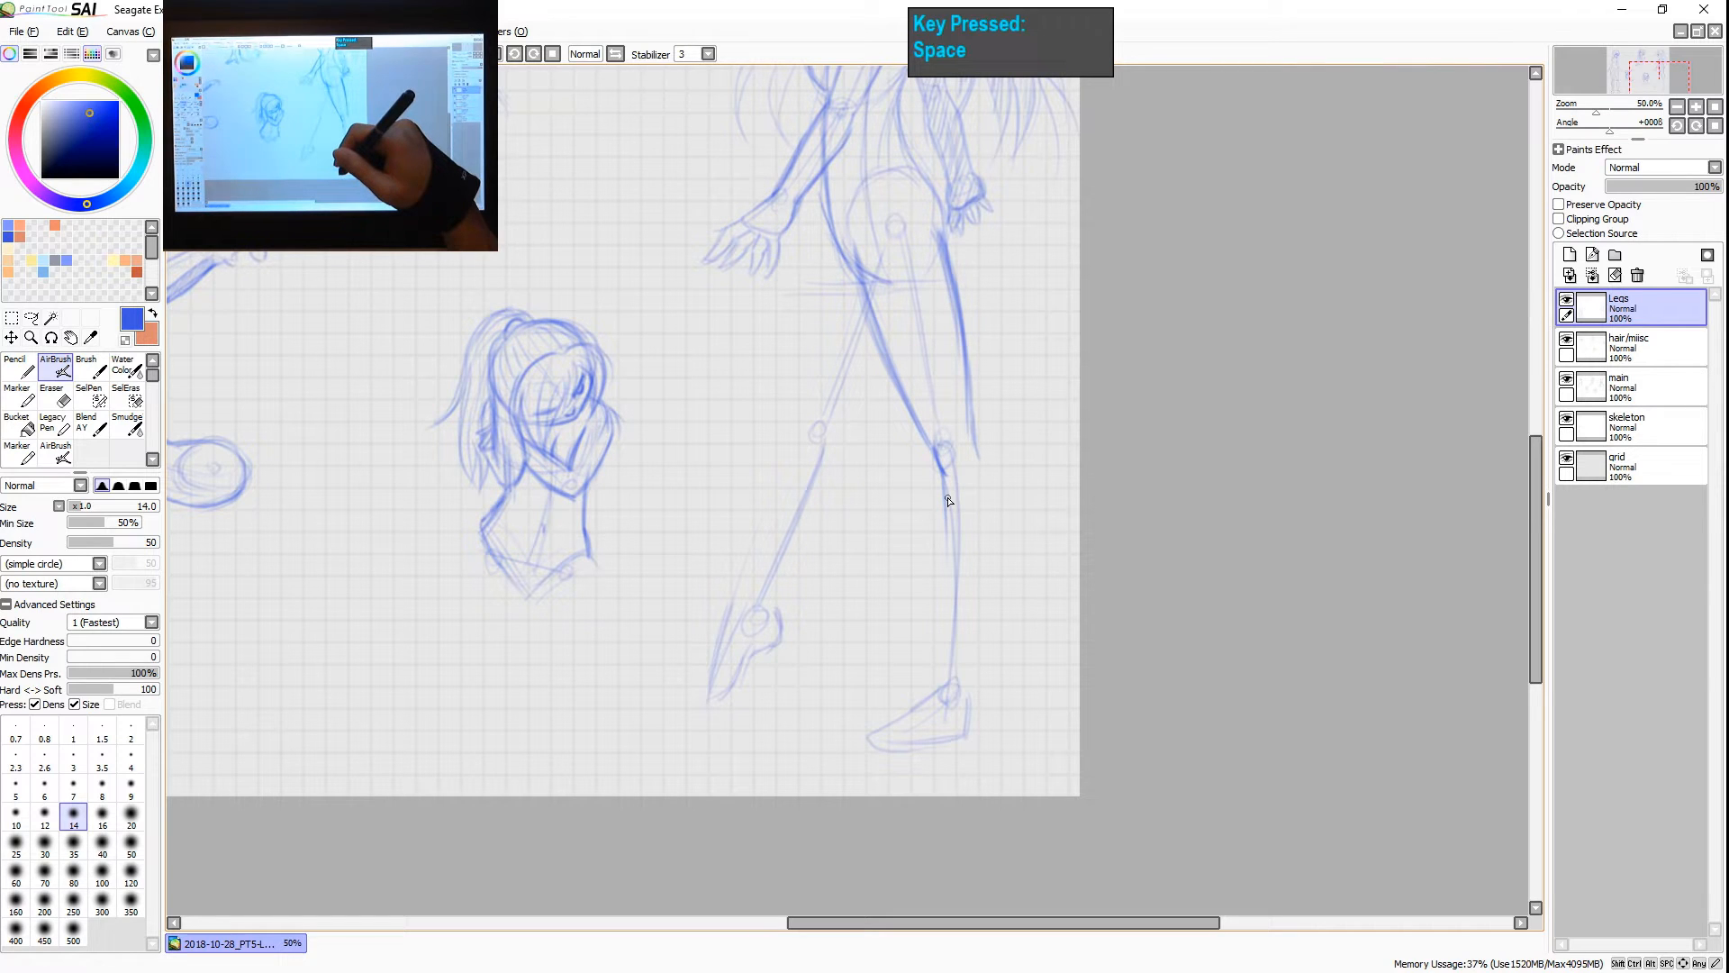
pyautogui.moveTo(943, 477); pyautogui.dragTo(944, 635)
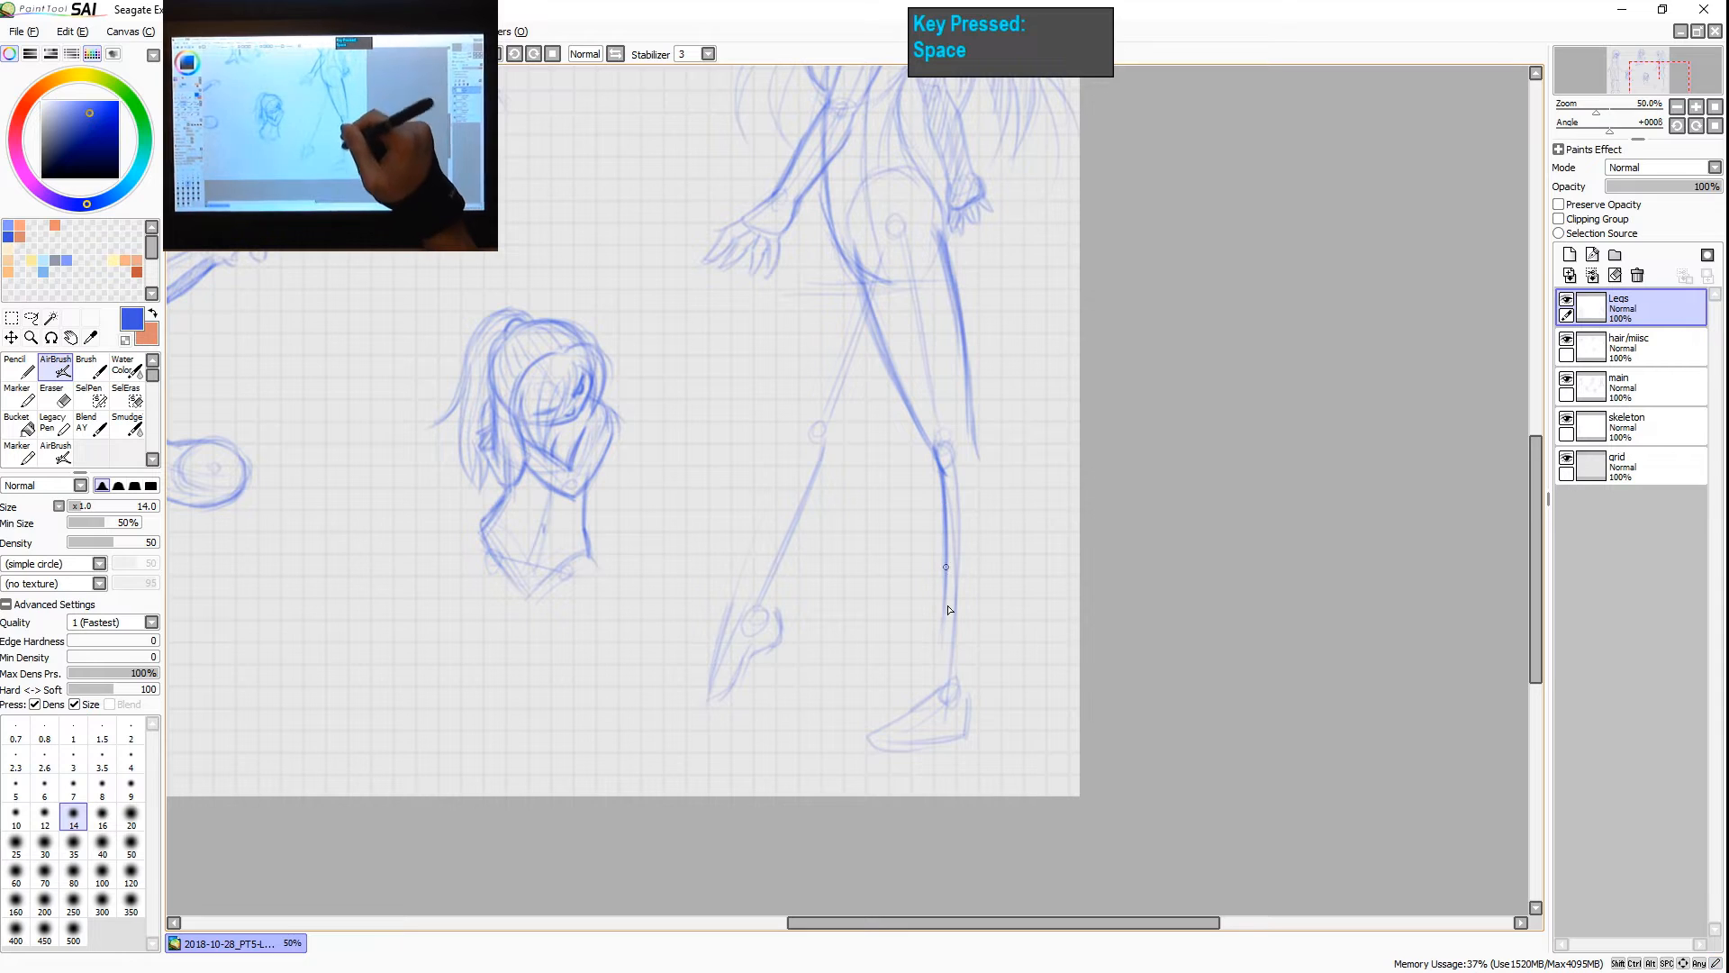
pyautogui.moveTo(946, 567); pyautogui.dragTo(950, 665)
# - Rough in the rear leg's back calf contour from the knee toward the ankle and reinforce the front shin contour
pyautogui.moveTo(977, 444); pyautogui.dragTo(996, 563)
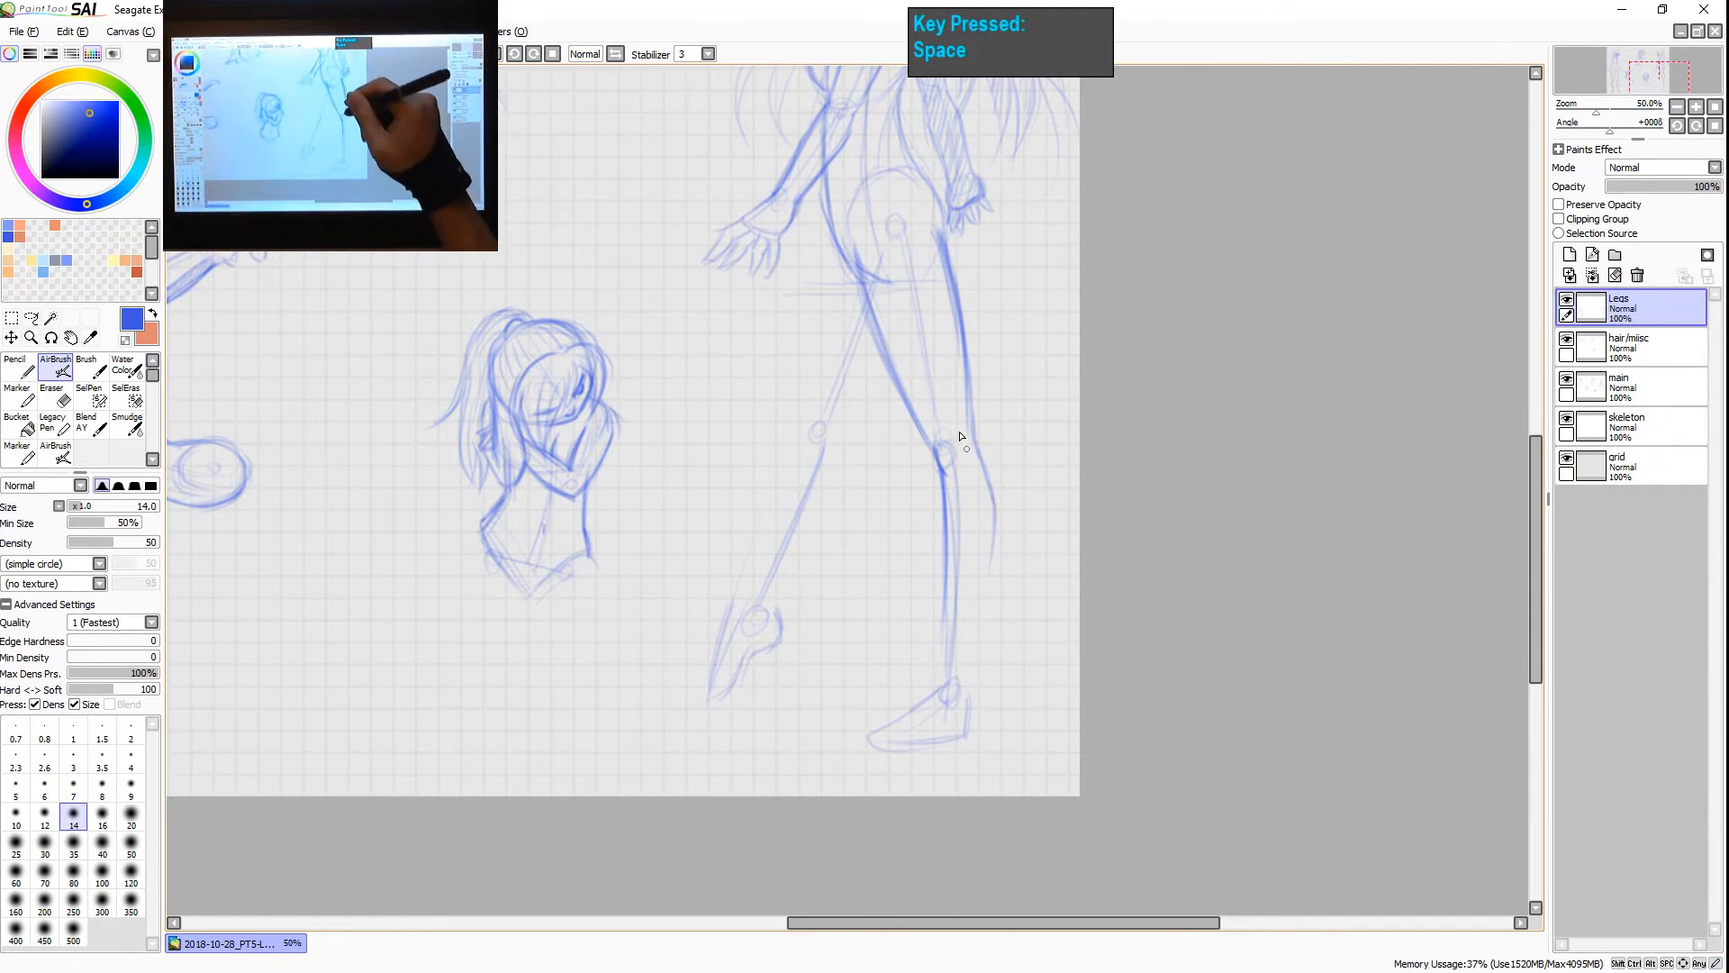
pyautogui.hotkey('ctrl', 'z')
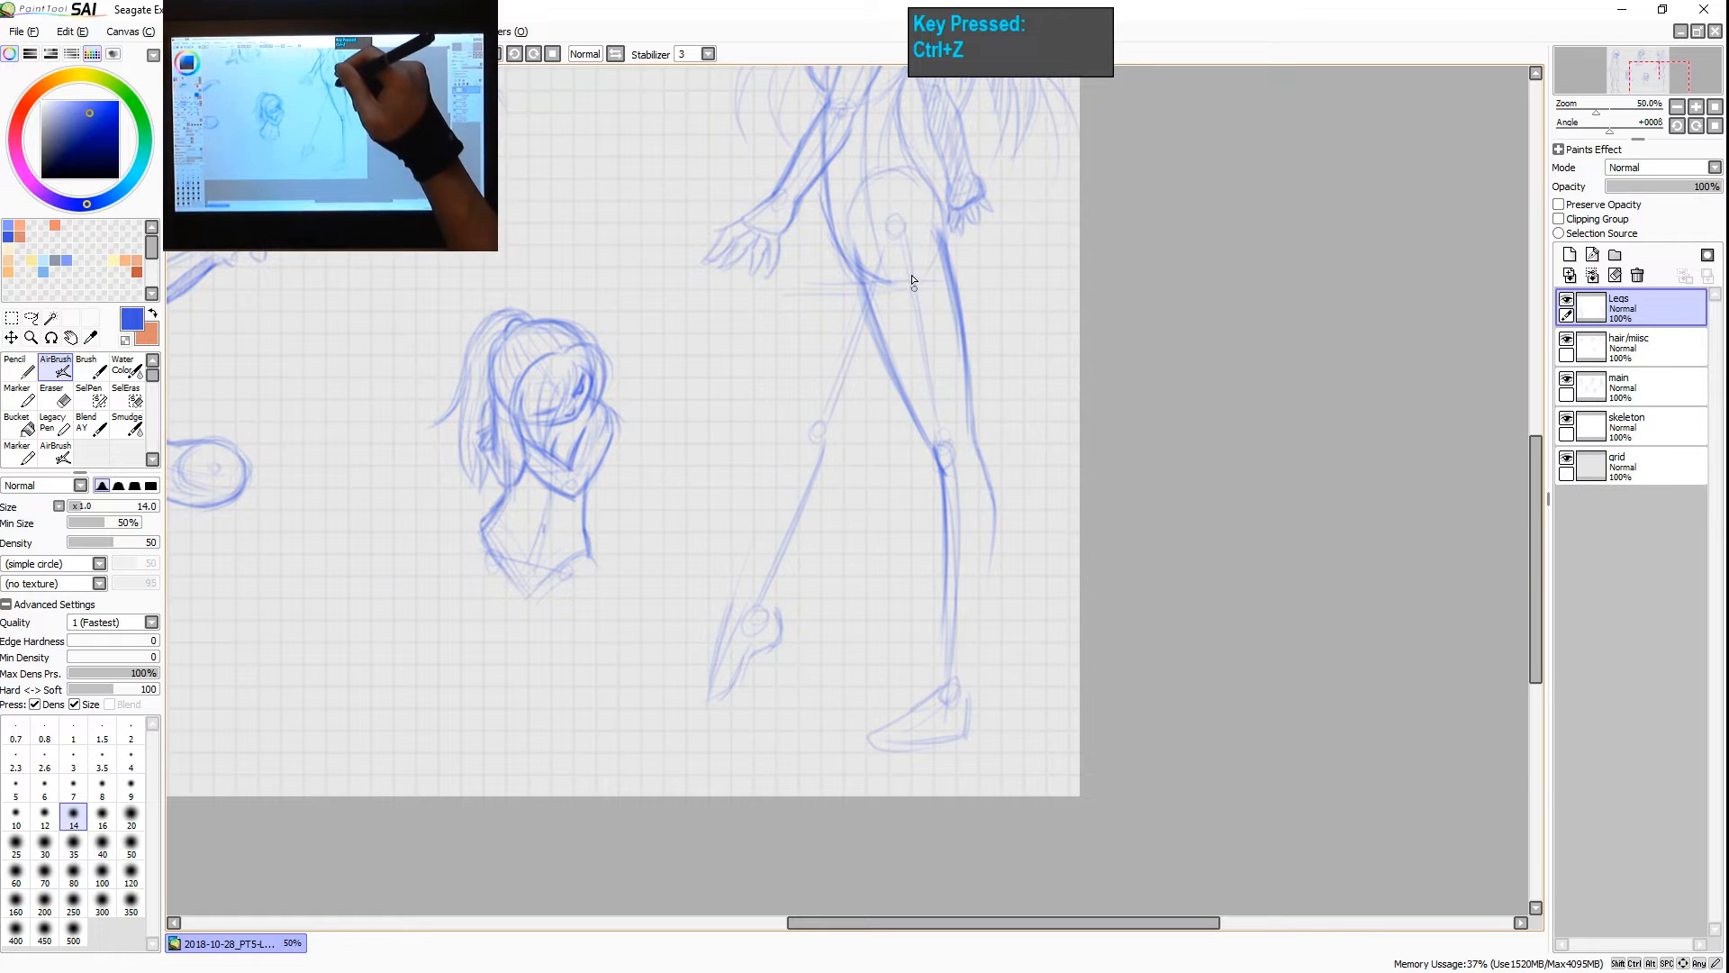
pyautogui.moveTo(940, 303); pyautogui.dragTo(967, 619)
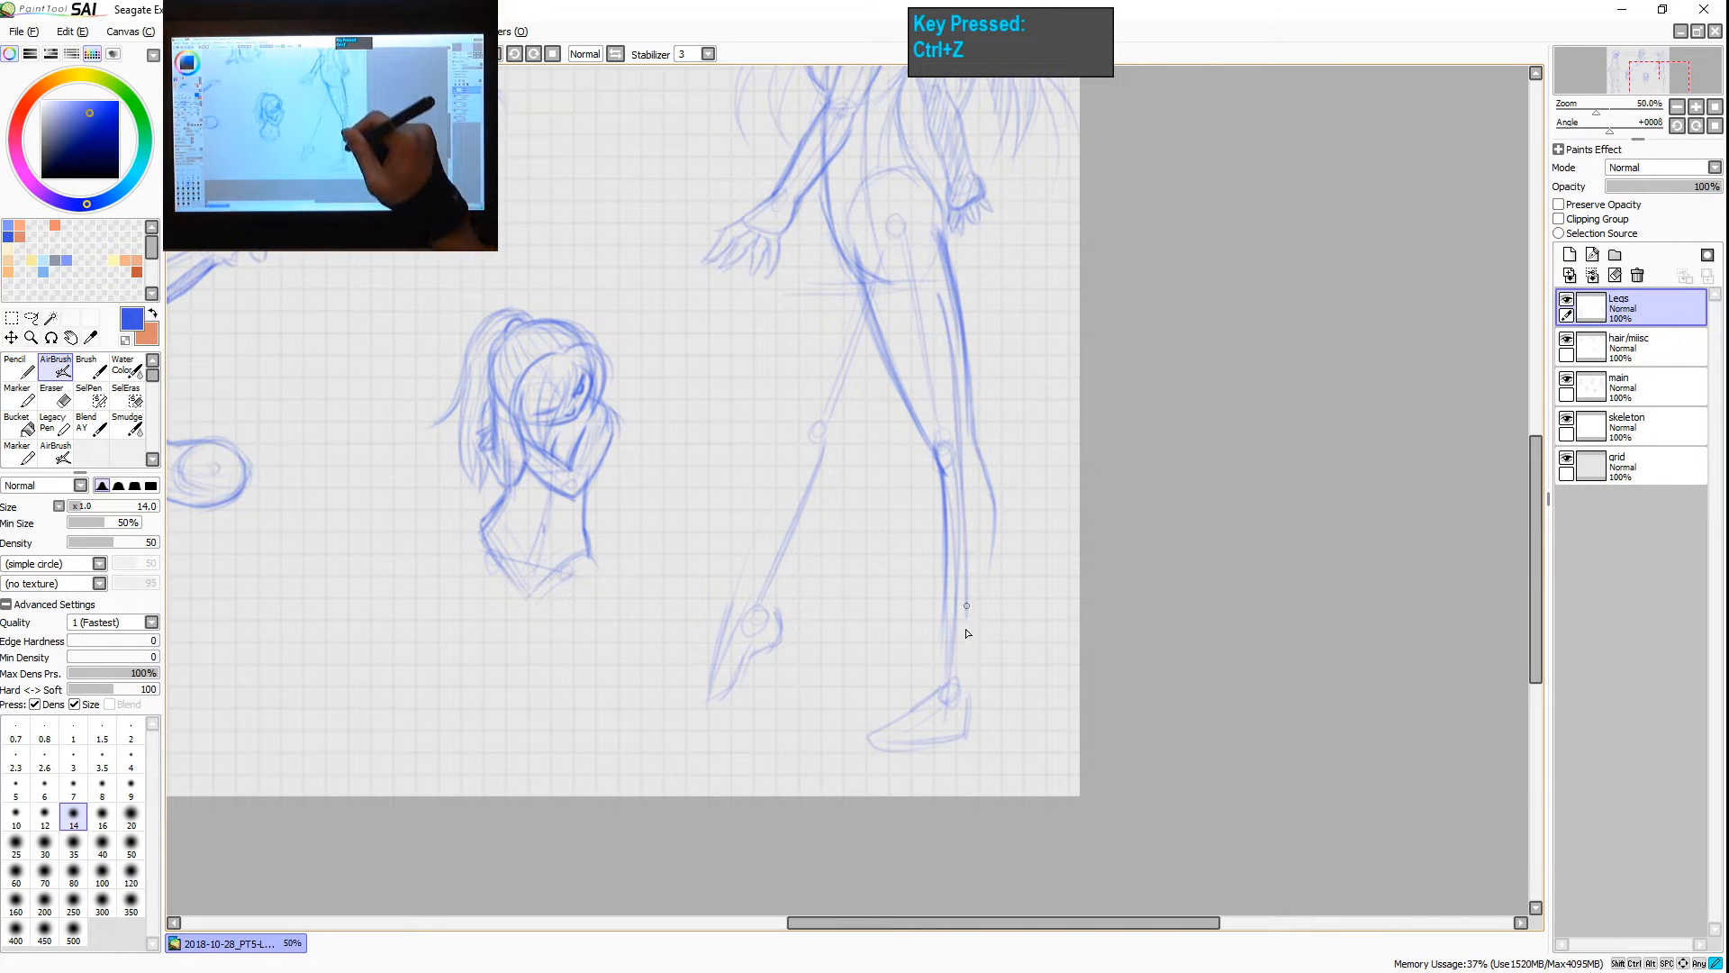
pyautogui.hotkey('ctrl', 'z')
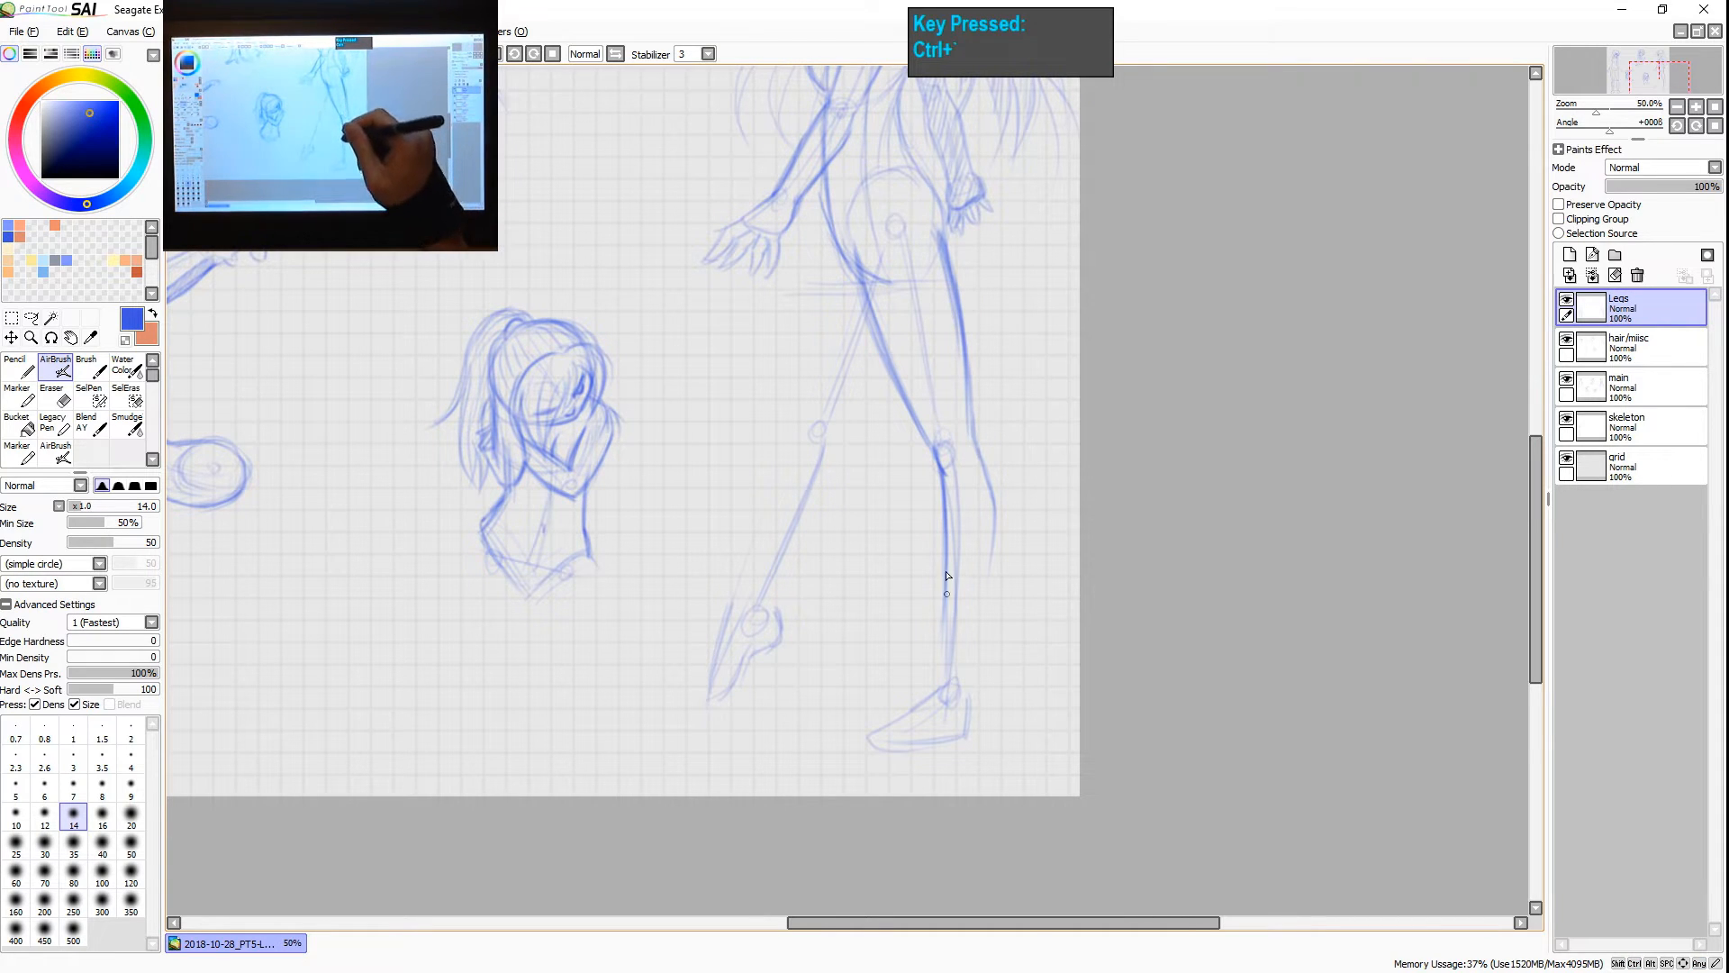
pyautogui.moveTo(951, 566)
pyautogui.mouseDown()
pyautogui.moveTo(939, 684)
pyautogui.moveTo(954, 567)
pyautogui.moveTo(949, 672)
pyautogui.mouseUp()
pyautogui.moveTo(992, 539); pyautogui.dragTo(978, 627)
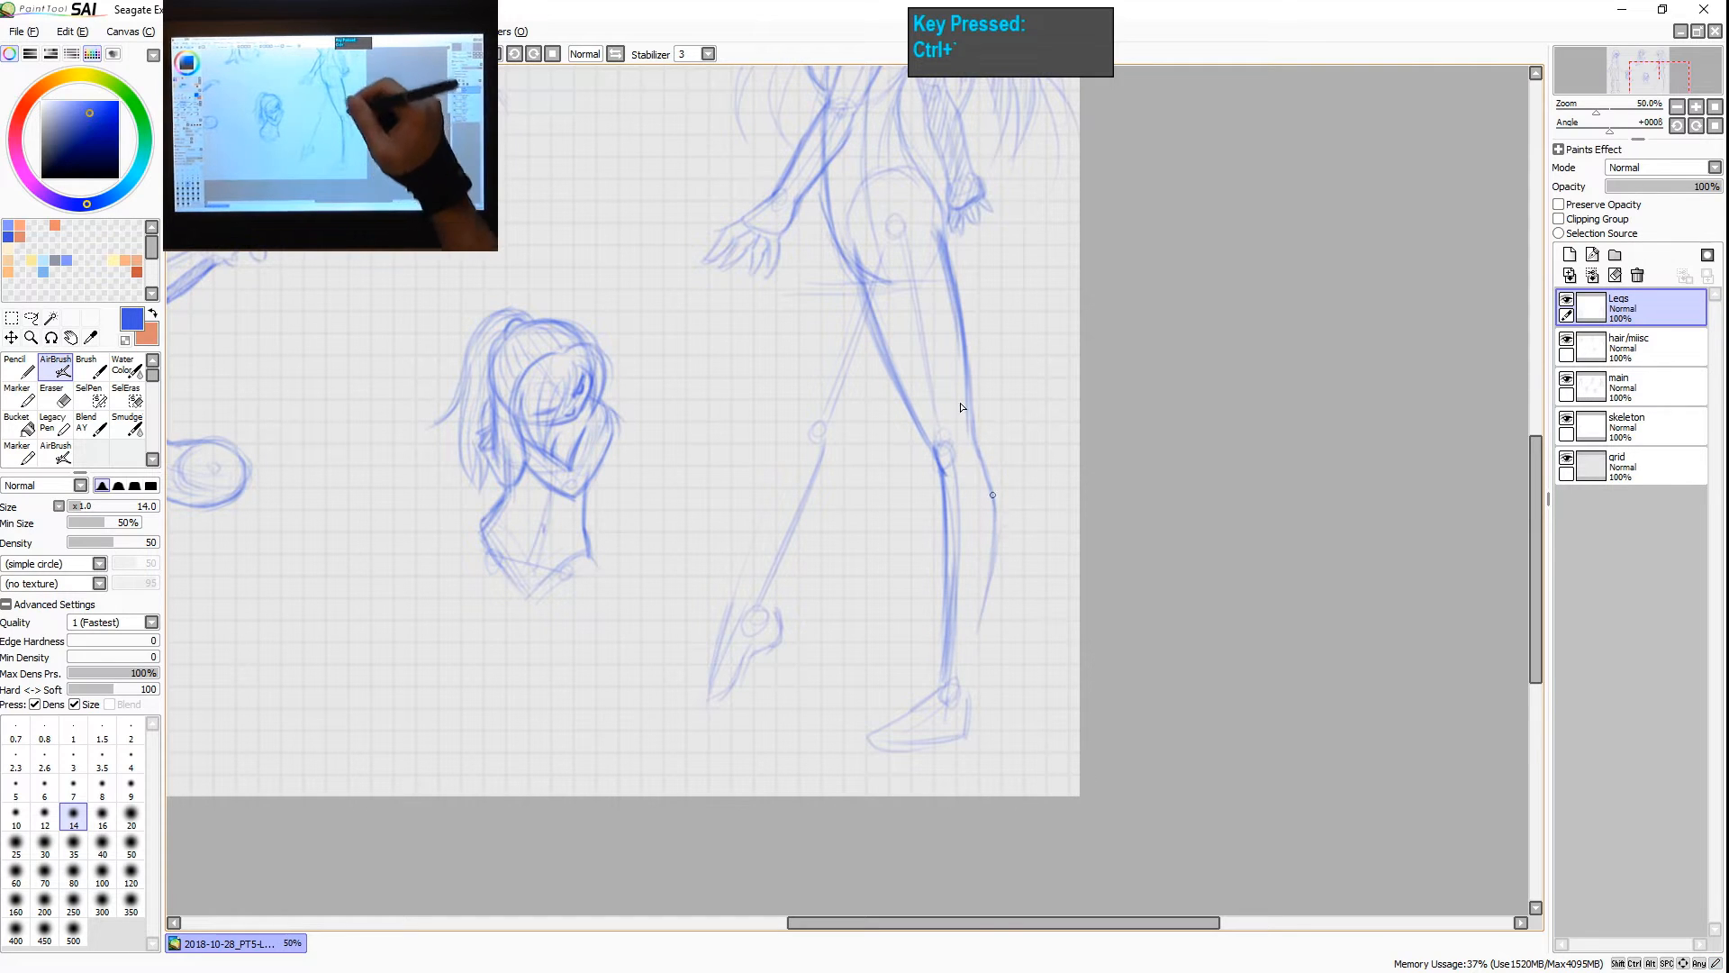
# - Darken the rear leg's calf contour and extend it past the ankle to the heel
pyautogui.moveTo(908, 245)
pyautogui.mouseDown()
pyautogui.moveTo(953, 446)
pyautogui.moveTo(970, 665)
pyautogui.mouseUp()
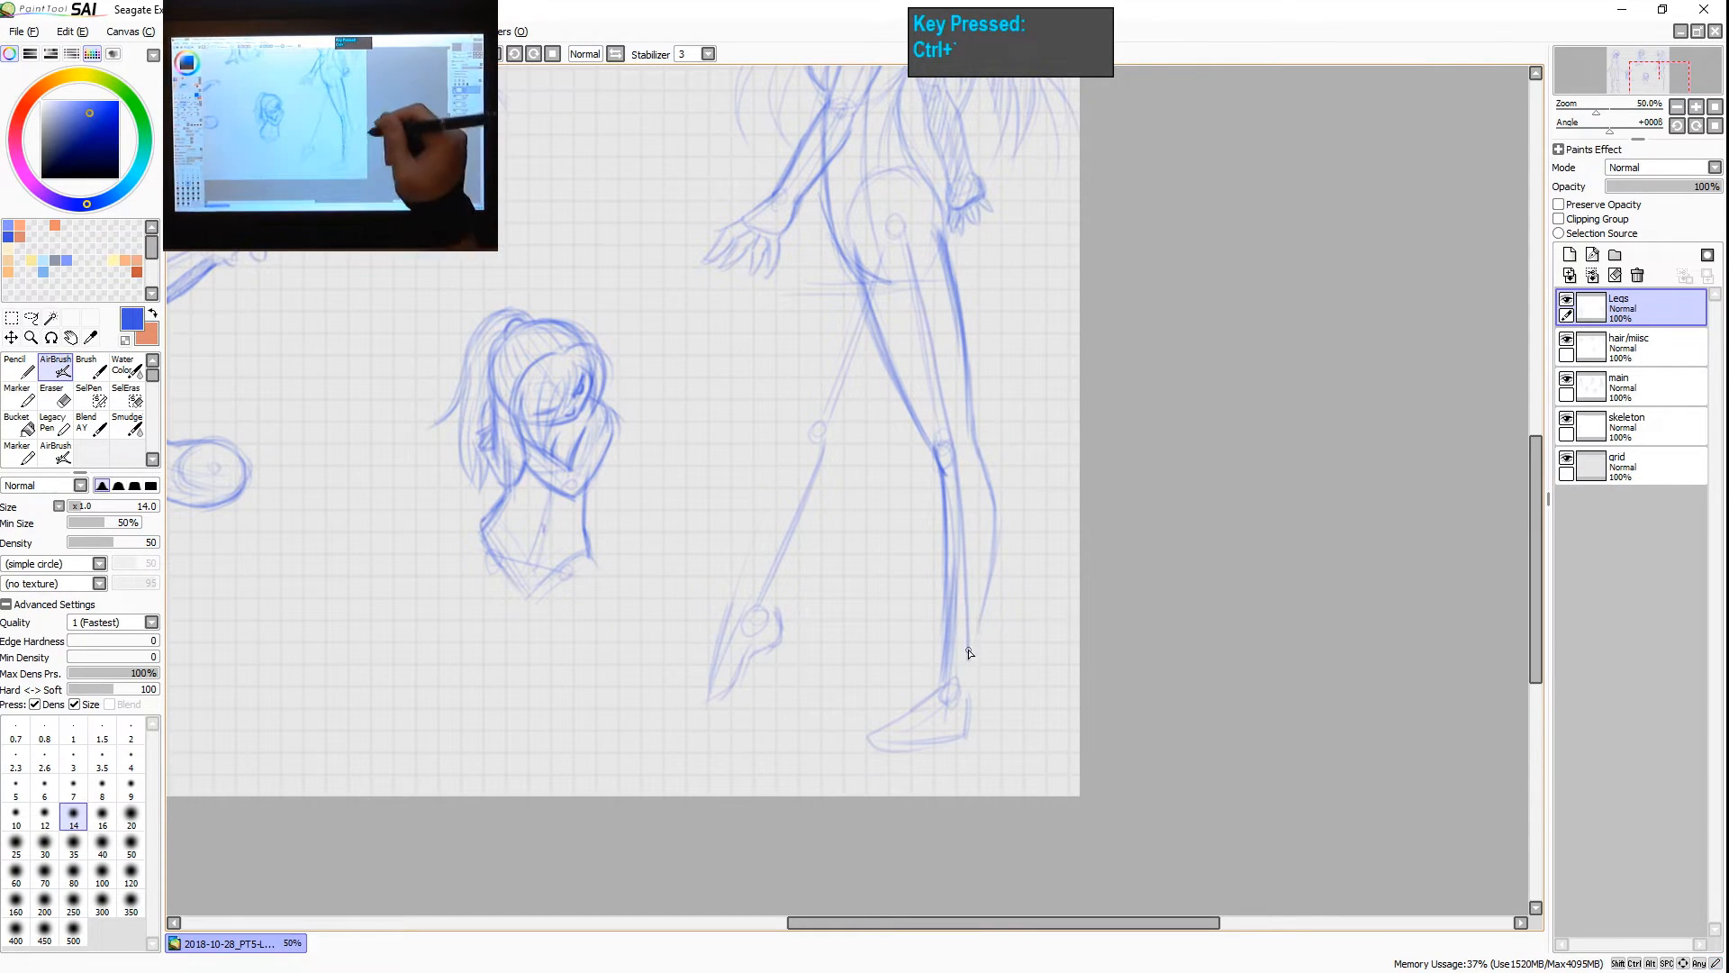
pyautogui.hotkey('ctrl', 'z')
pyautogui.moveTo(984, 466); pyautogui.dragTo(994, 578)
pyautogui.moveTo(994, 501); pyautogui.dragTo(979, 614)
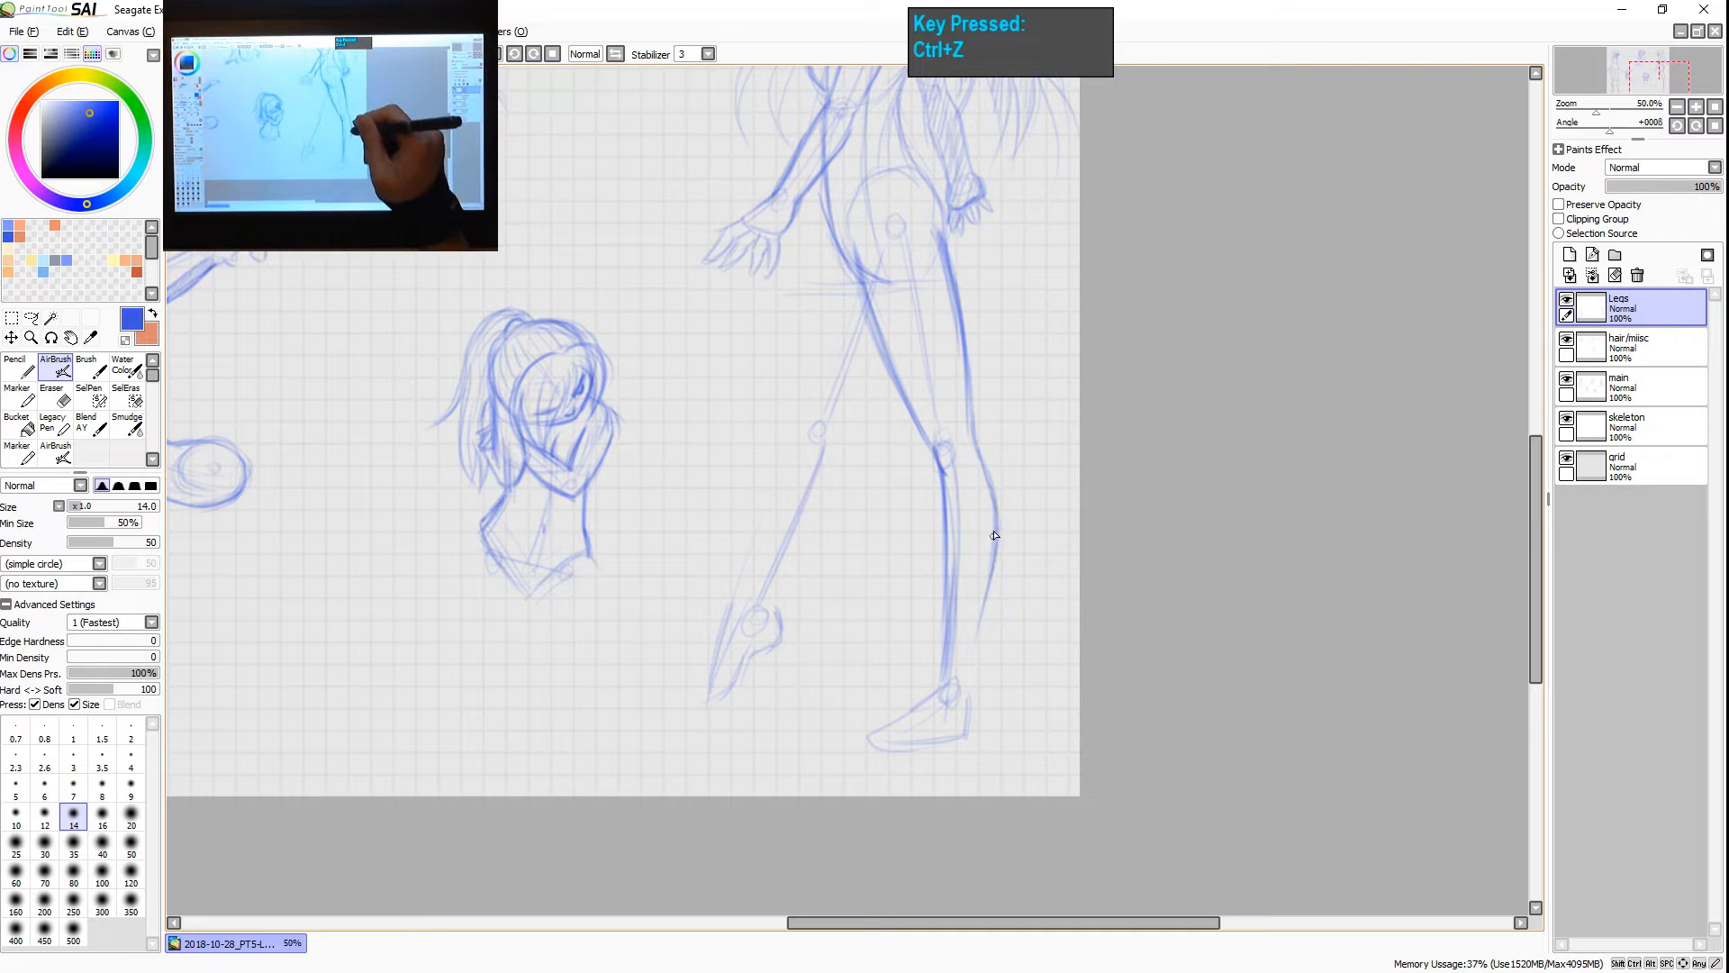
pyautogui.moveTo(997, 535); pyautogui.dragTo(970, 674)
pyautogui.moveTo(974, 656); pyautogui.dragTo(972, 728)
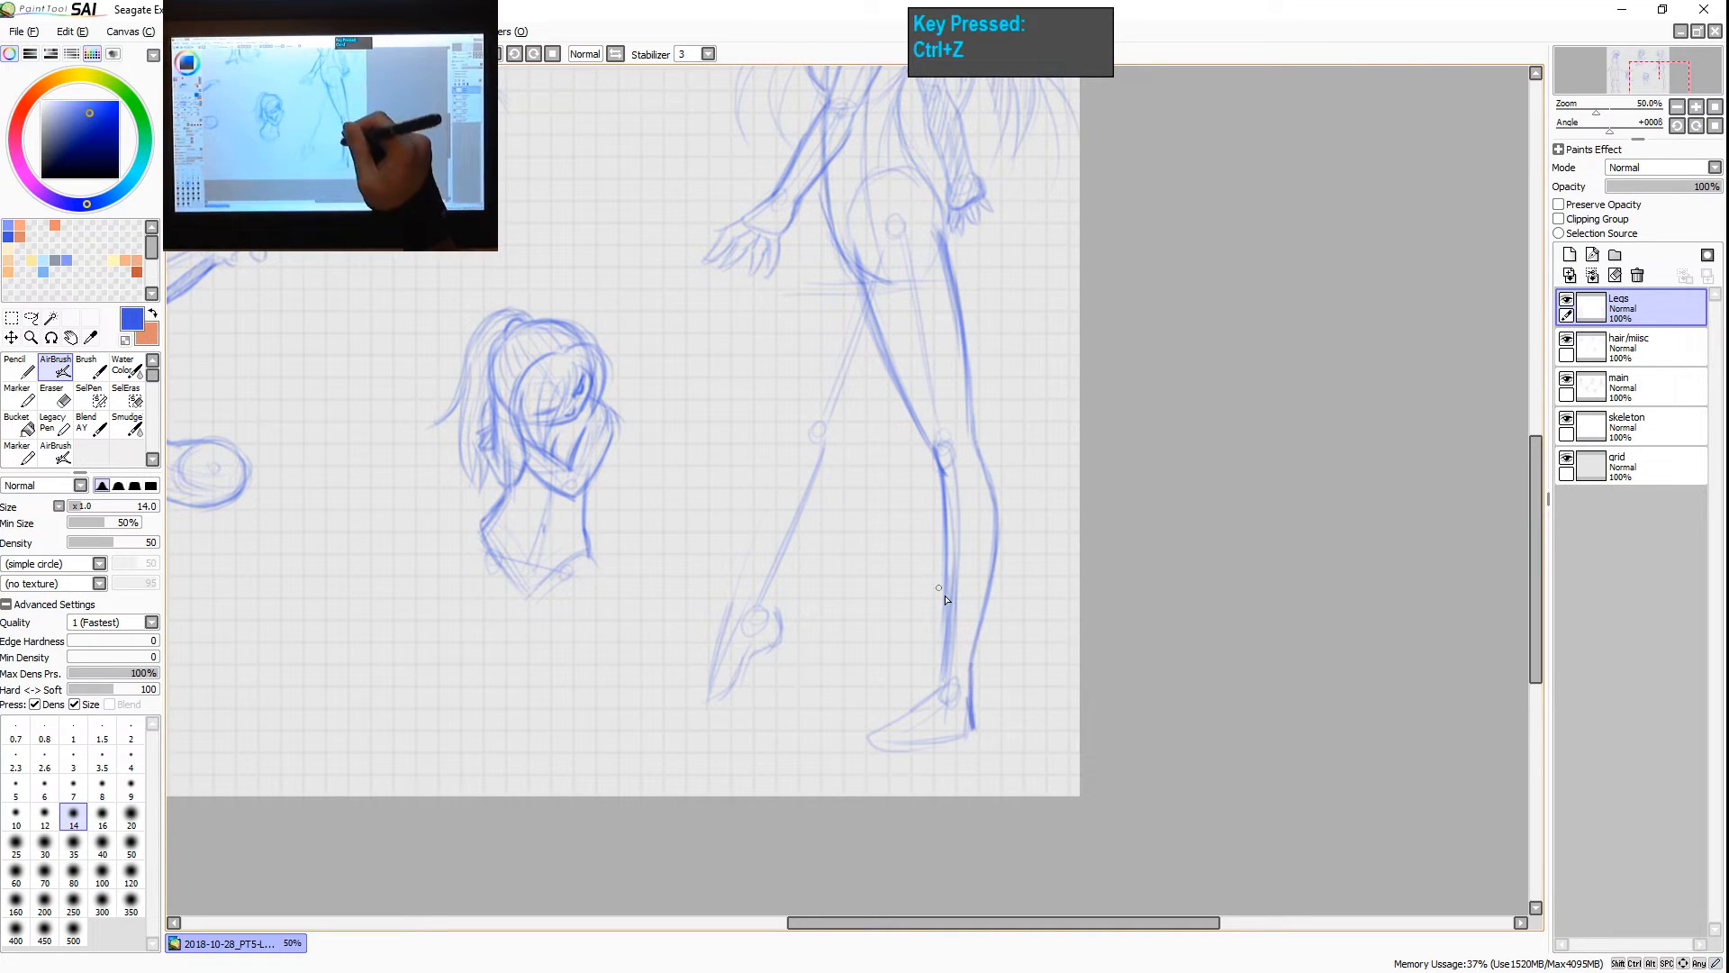
# - Outline the side-view figure's rear foot along the instep, toes, sole and heel, undoing and reworking the first instep stroke
pyautogui.moveTo(952, 577)
pyautogui.mouseDown()
pyautogui.moveTo(947, 668)
pyautogui.moveTo(899, 711)
pyautogui.mouseUp()
pyautogui.hotkey('ctrl', '`')
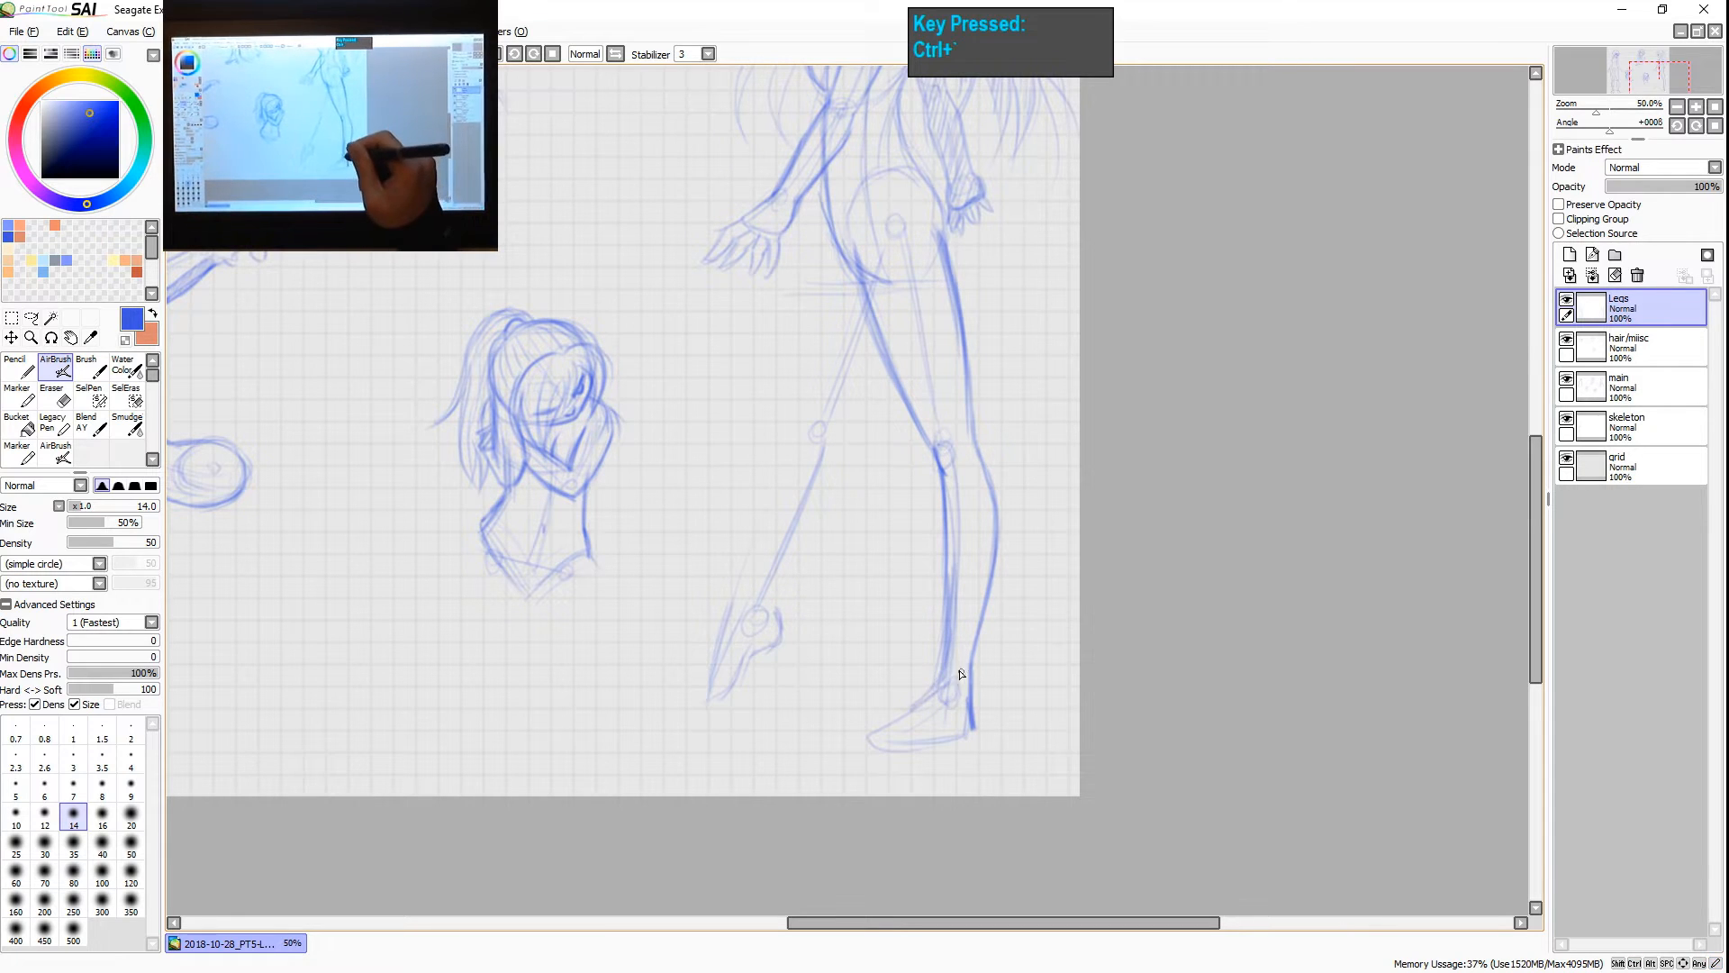
pyautogui.hotkey('ctrl', 'z')
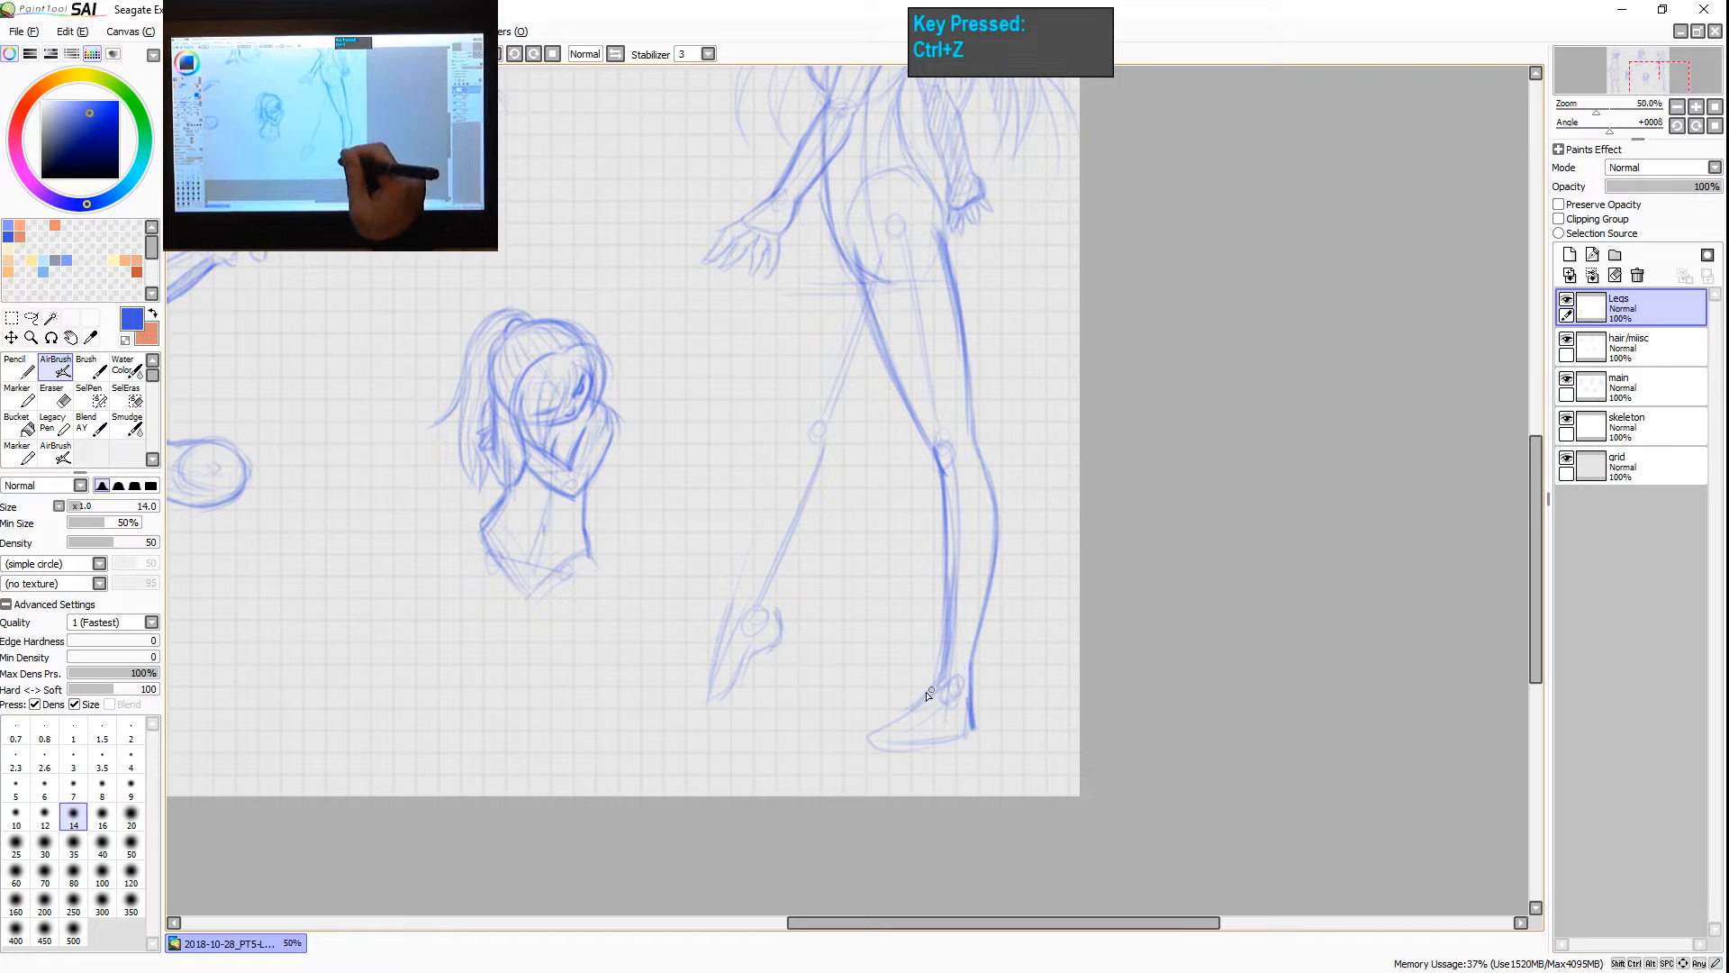
pyautogui.moveTo(938, 685); pyautogui.dragTo(877, 731)
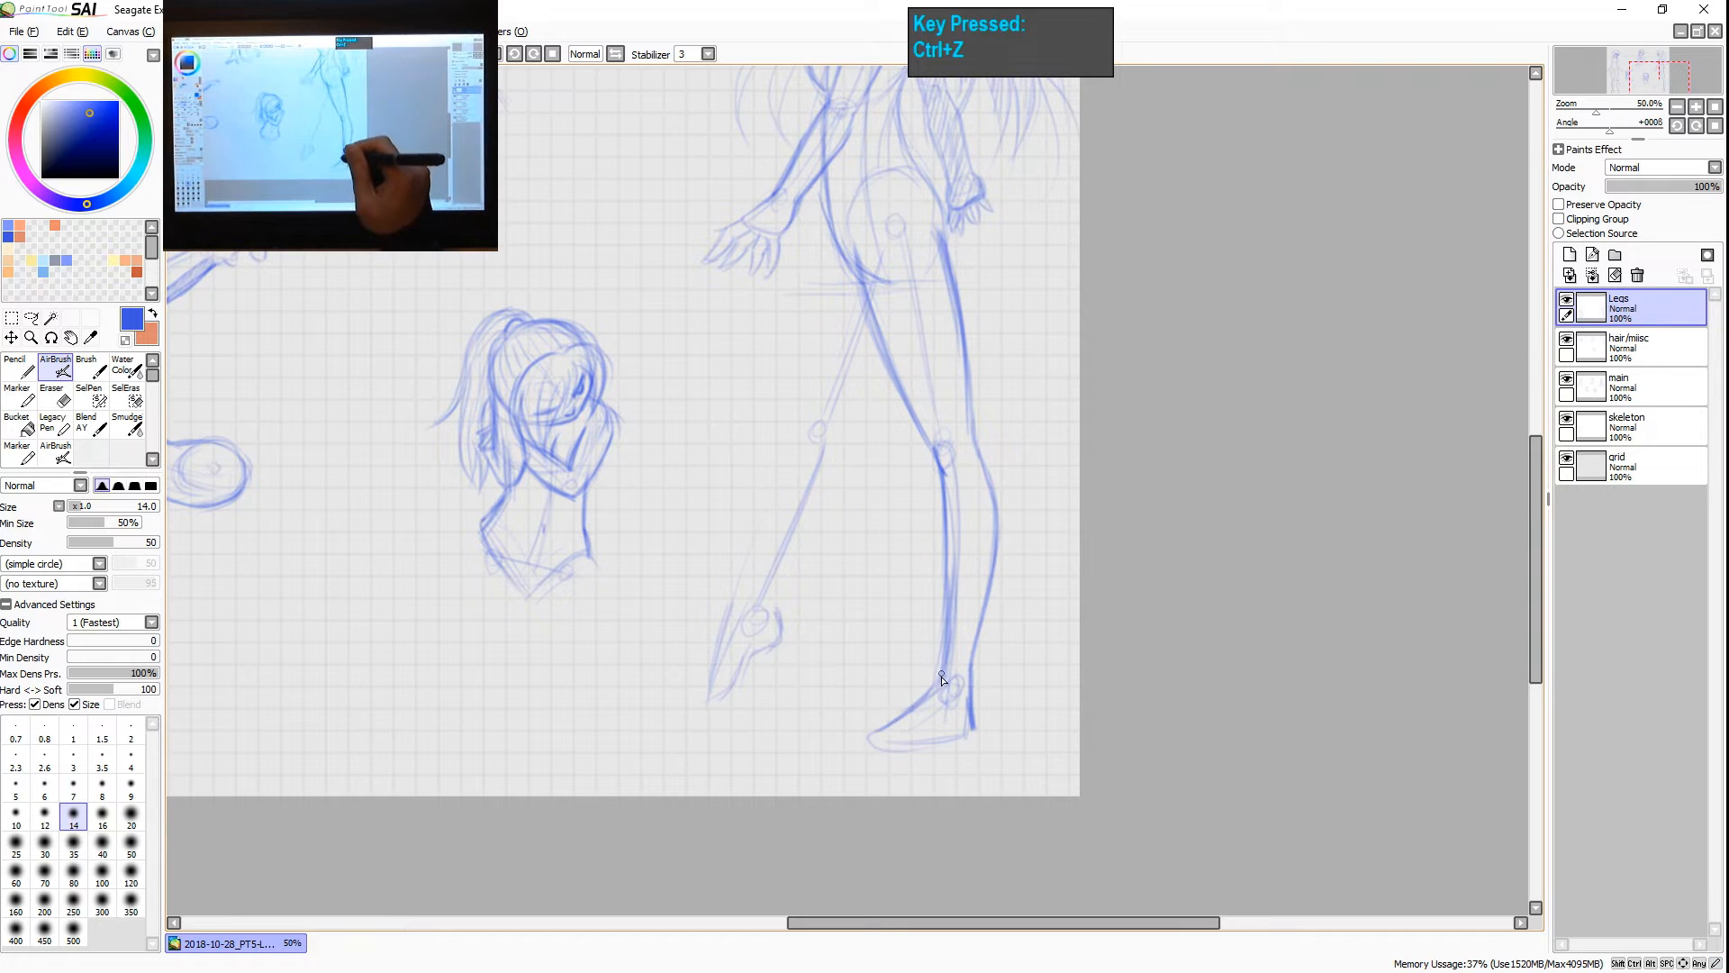
pyautogui.moveTo(942, 677); pyautogui.dragTo(897, 722)
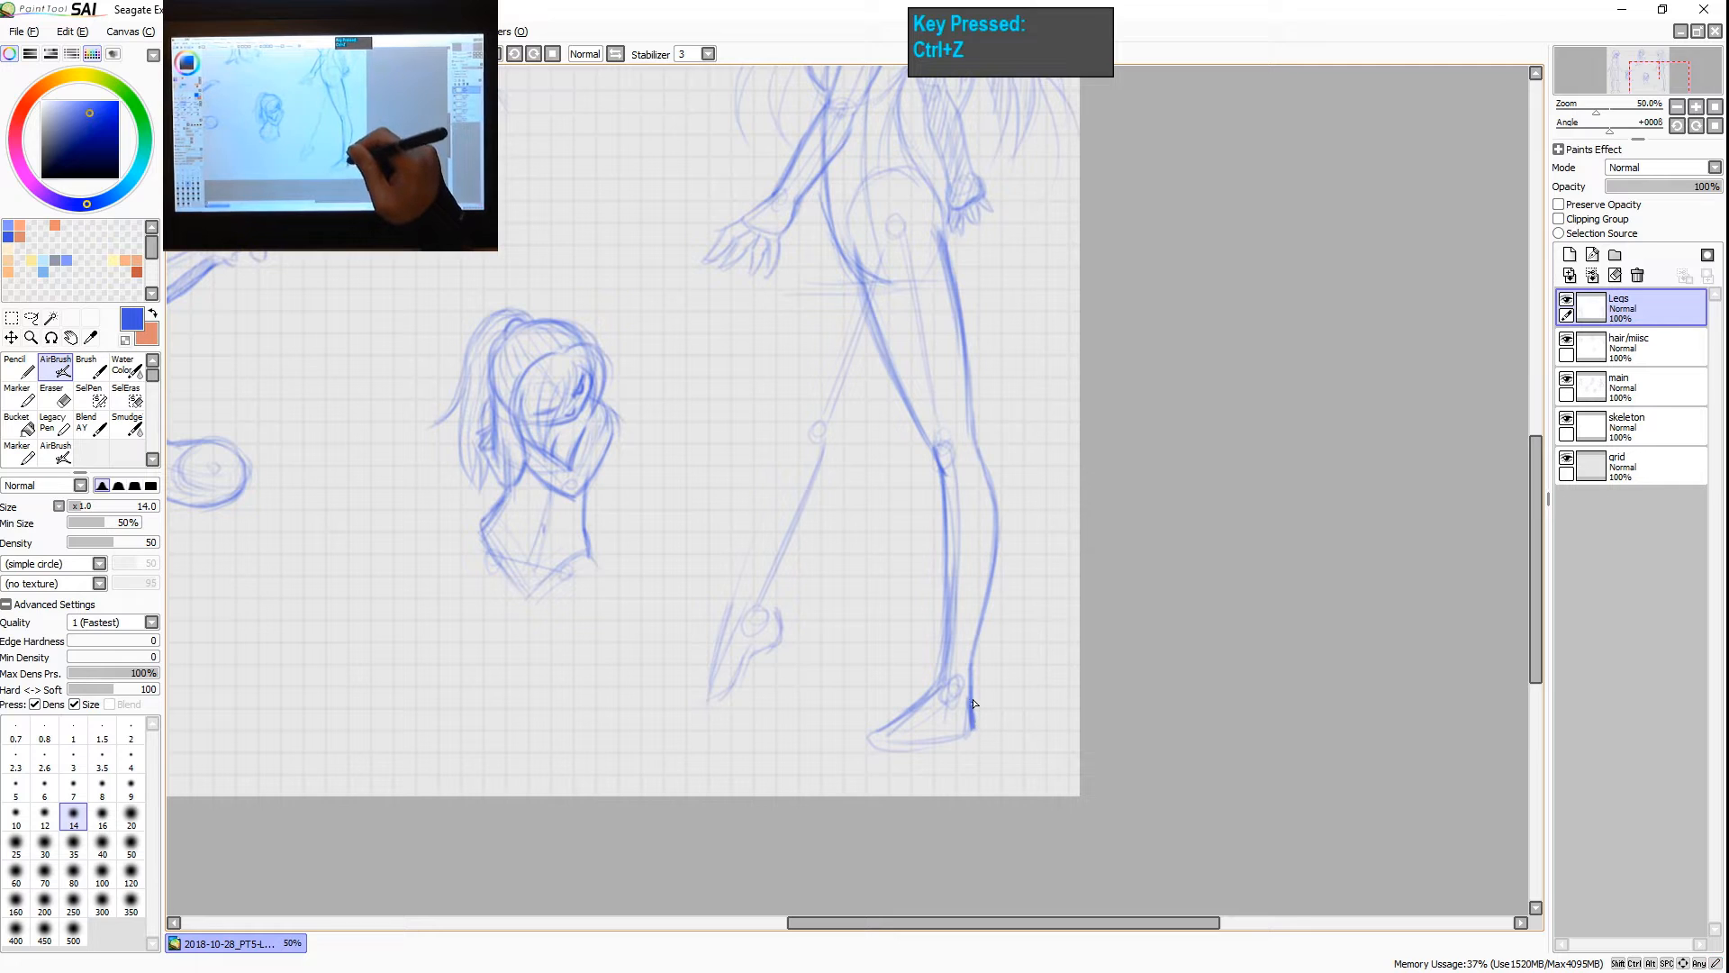
pyautogui.moveTo(973, 704)
pyautogui.mouseDown()
pyautogui.moveTo(976, 732)
pyautogui.moveTo(882, 731)
pyautogui.moveTo(946, 737)
pyautogui.moveTo(930, 734)
pyautogui.mouseUp()
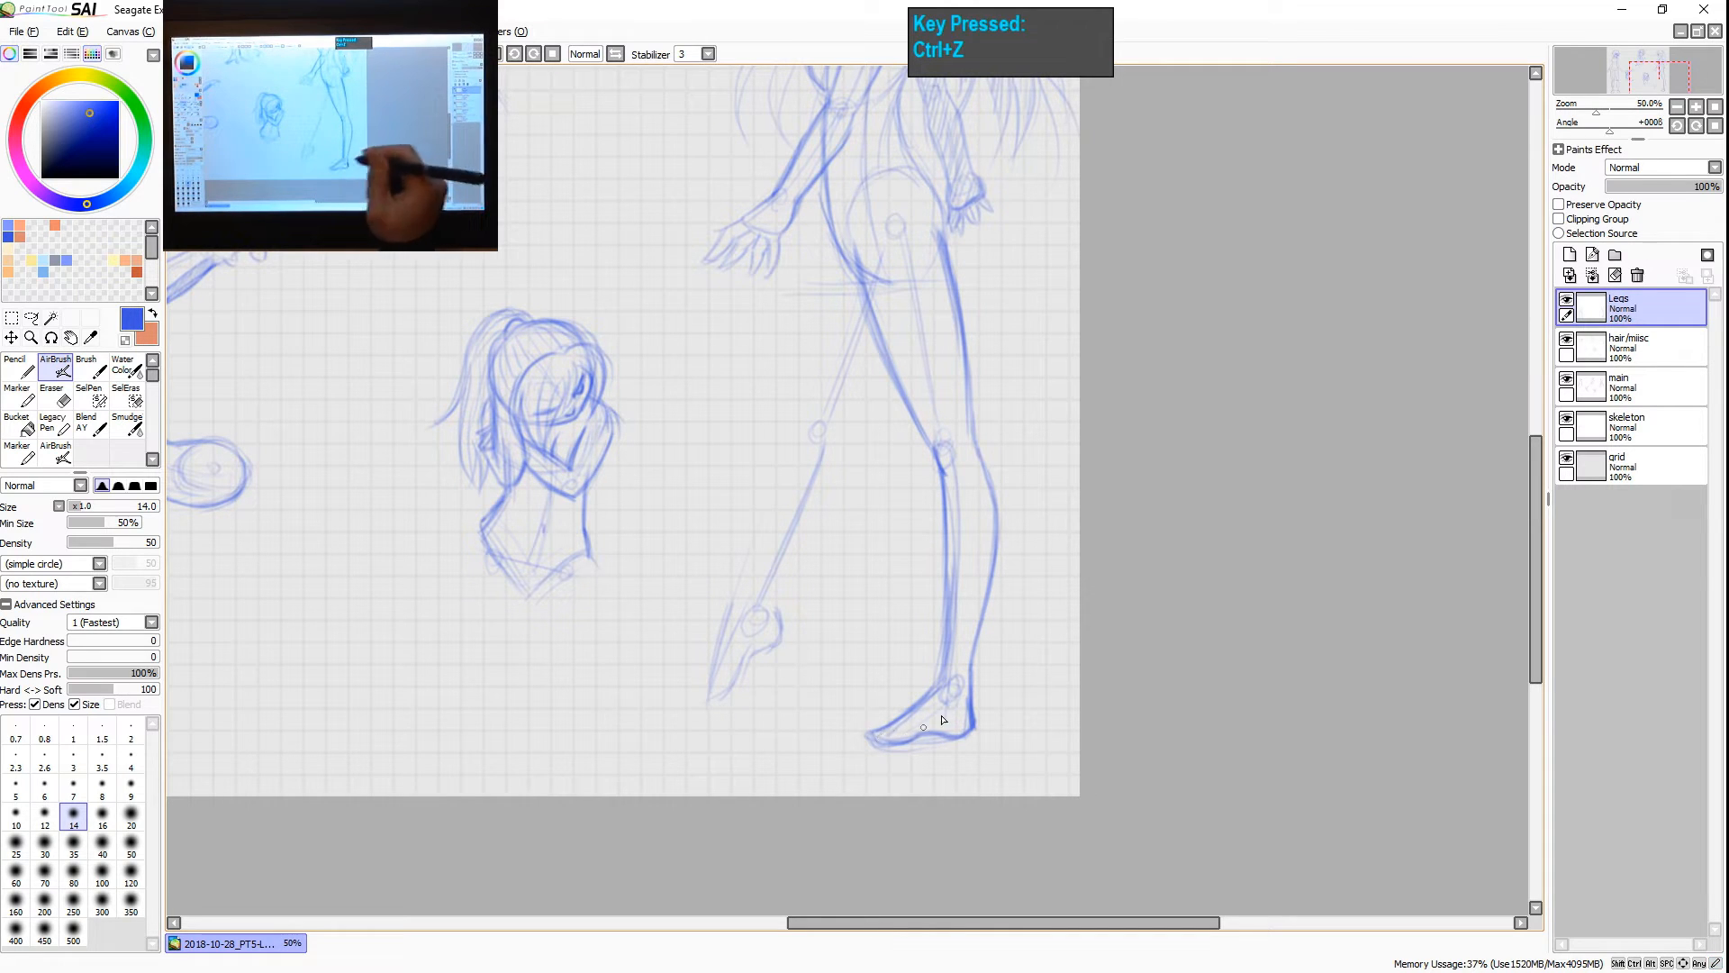
# - Darken the side-view figure's contour from the lower back down over the buttock
pyautogui.press('space')
pyautogui.moveTo(996, 540); pyautogui.dragTo(1023, 606)
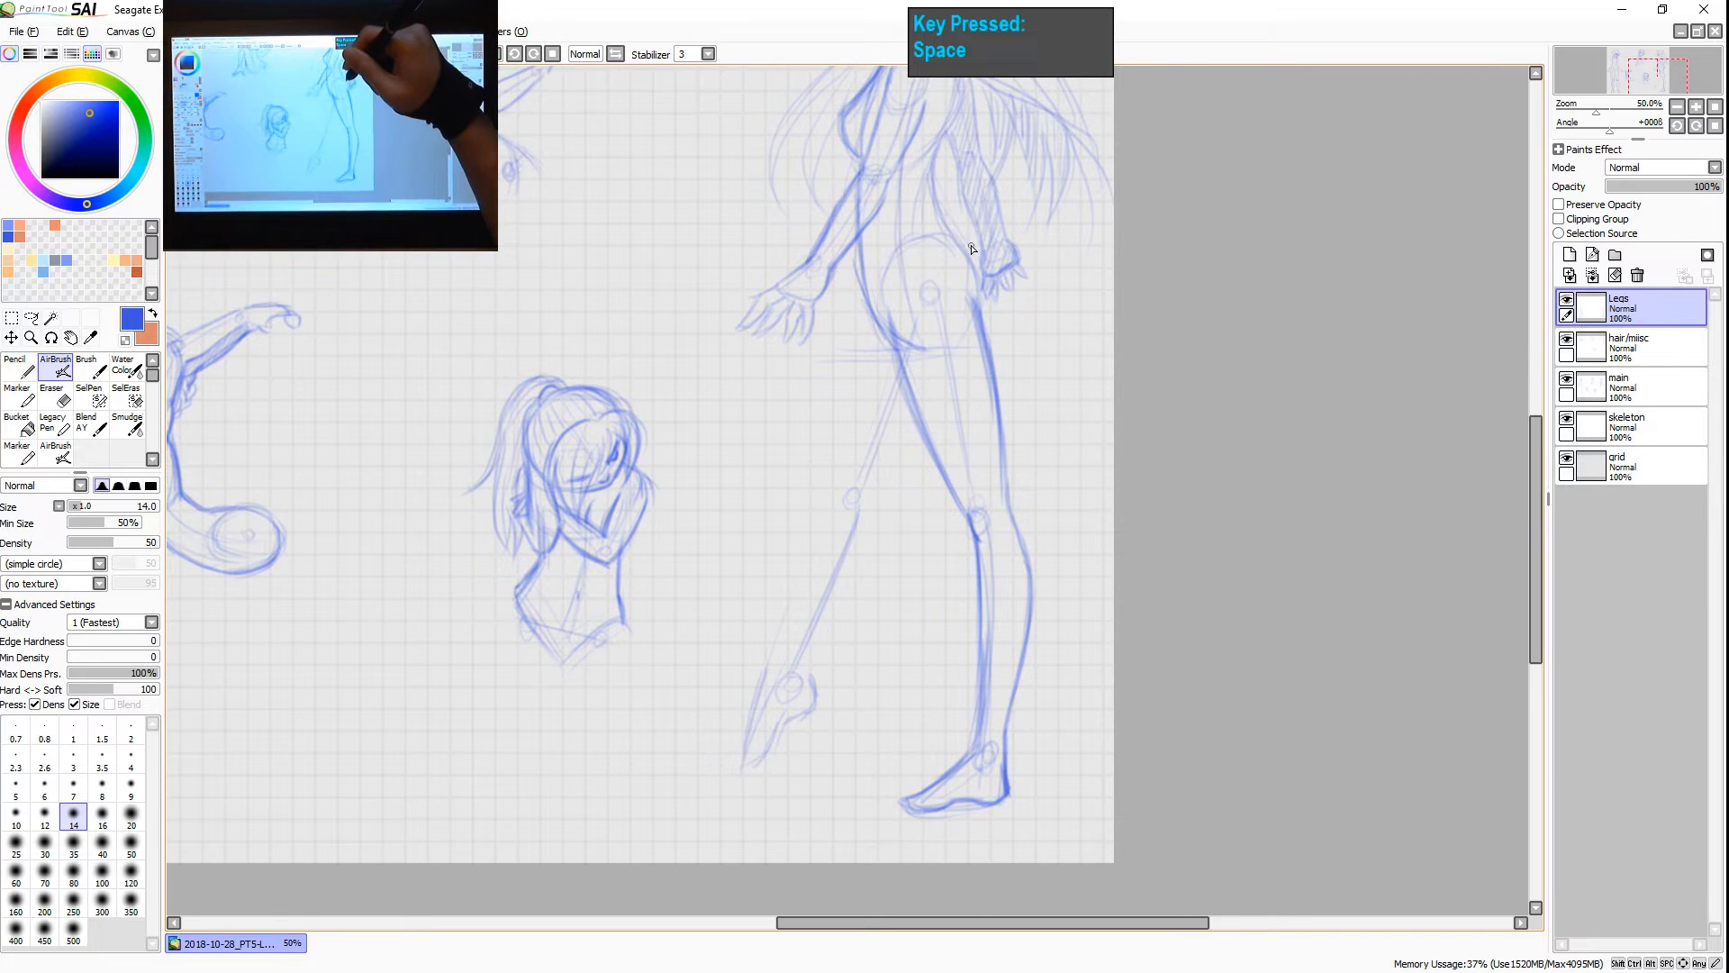
pyautogui.scroll(2, 973, 250)
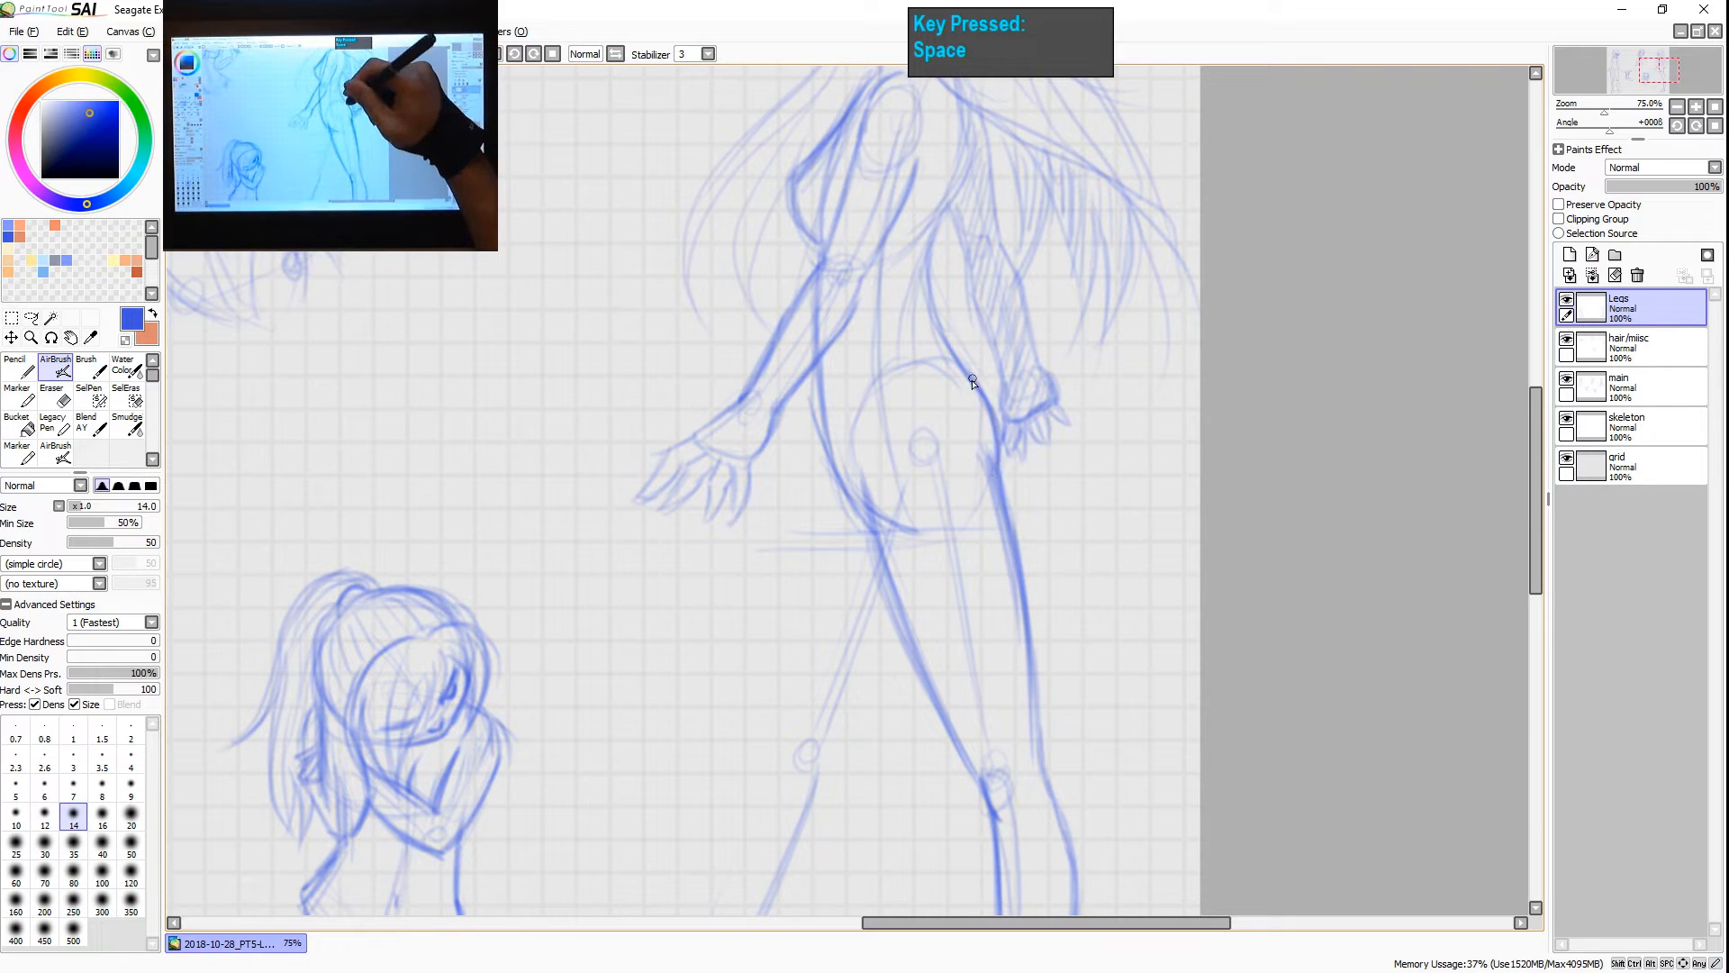
pyautogui.moveTo(924, 273)
pyautogui.mouseDown()
pyautogui.moveTo(967, 369)
pyautogui.moveTo(959, 357)
pyautogui.mouseUp()
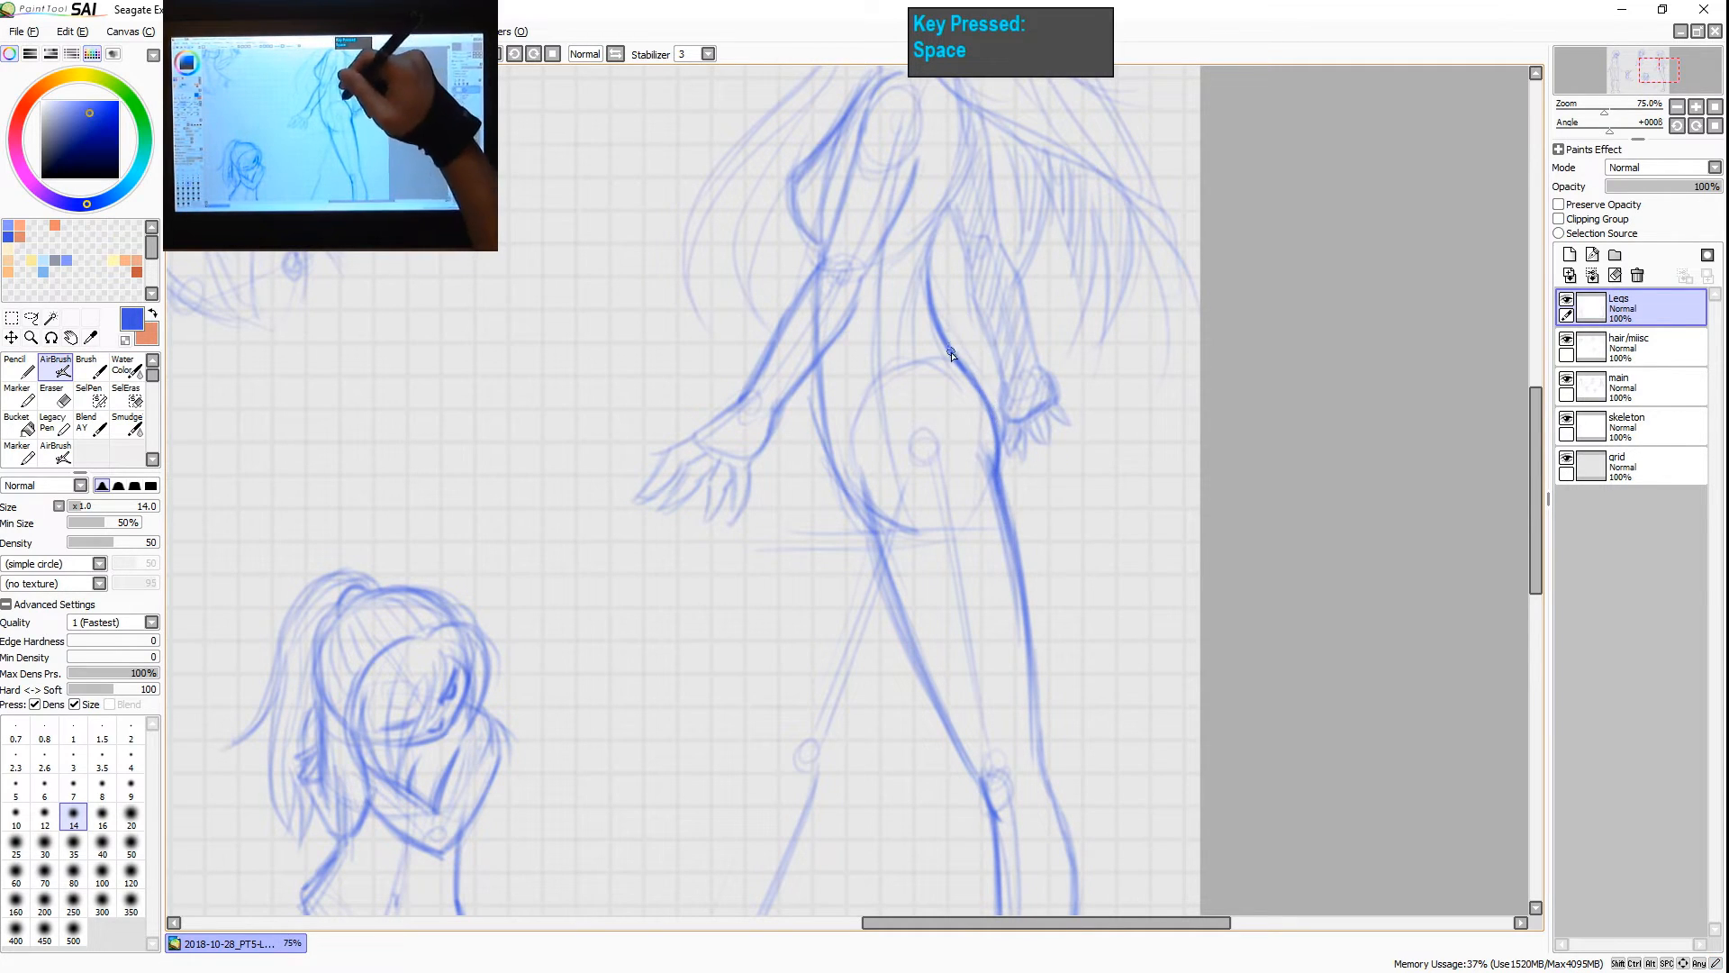
# - Draw the front thigh contour of the side-view figure's forward leg from the hip to the knee
pyautogui.moveTo(1072, 615); pyautogui.dragTo(1205, 423)
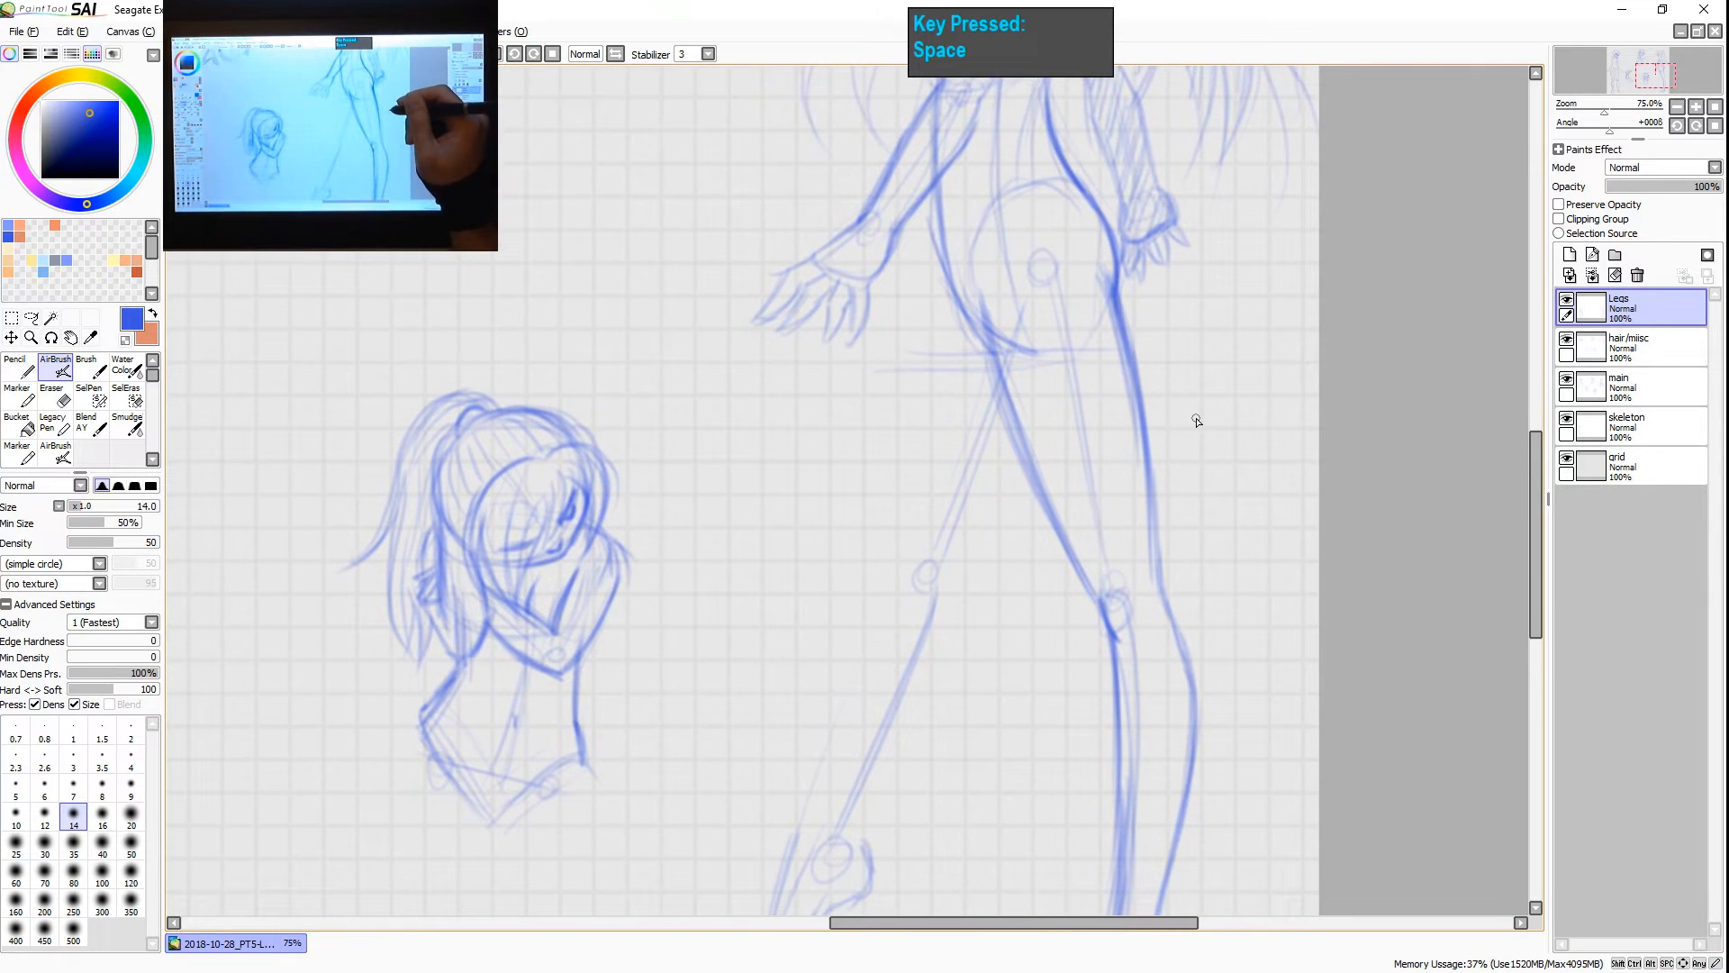
pyautogui.hotkey('shift', 'z')
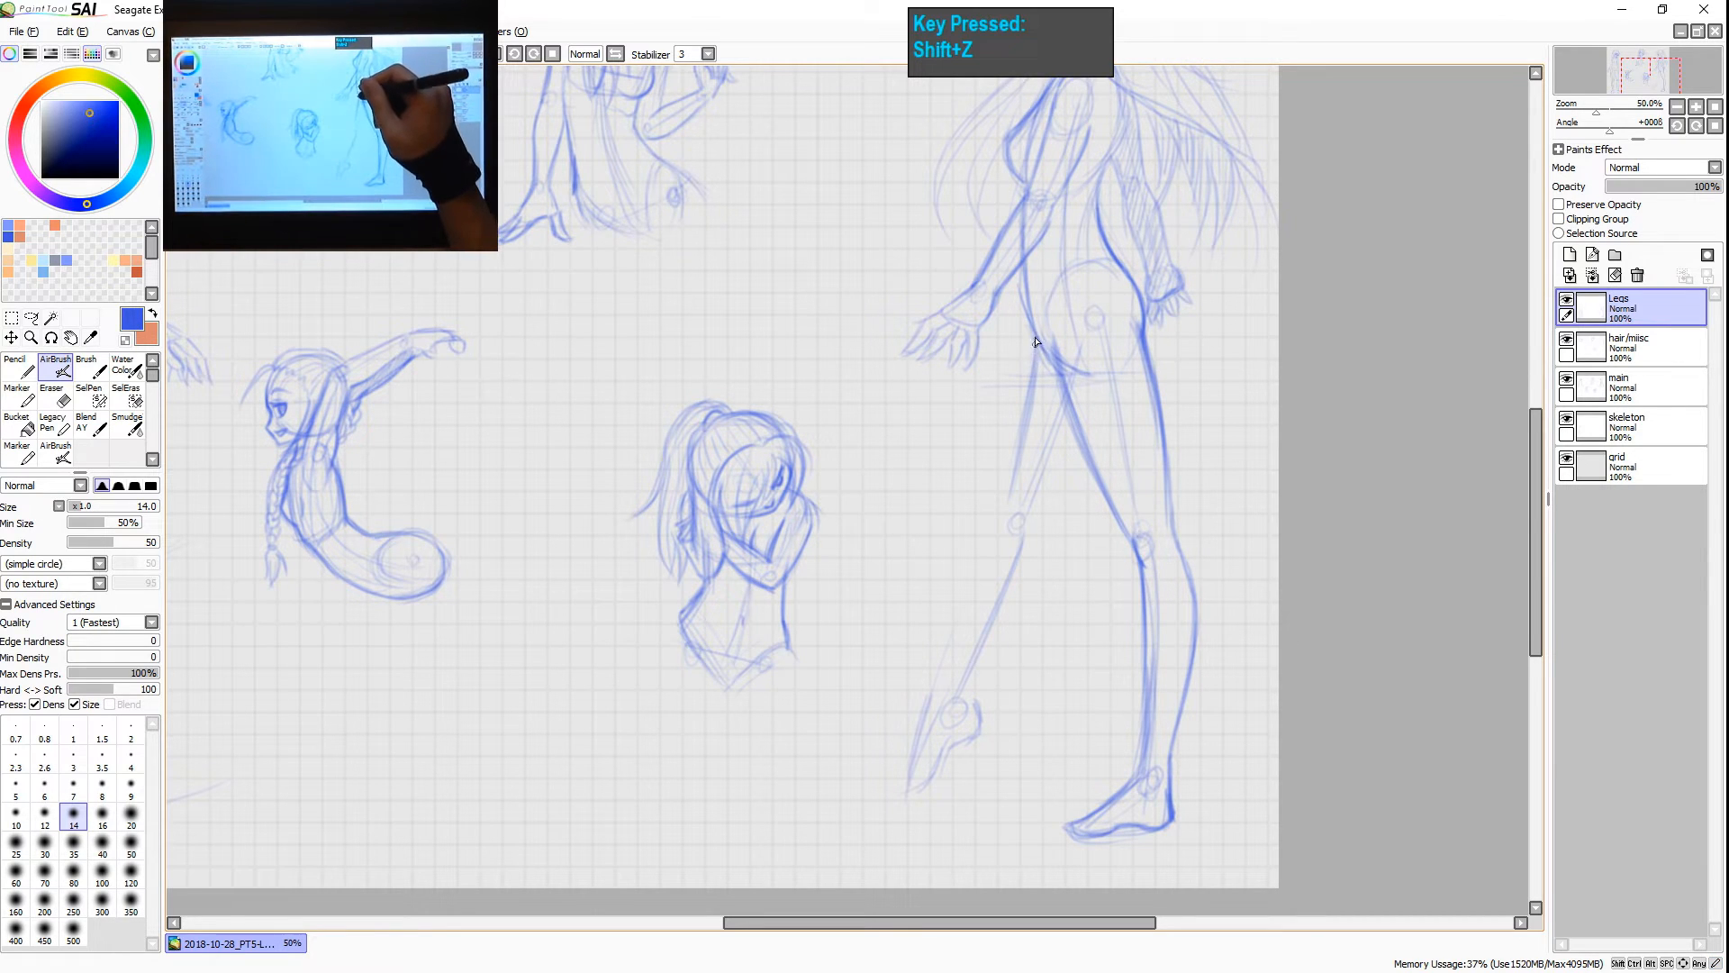
pyautogui.moveTo(1037, 346); pyautogui.dragTo(1027, 445)
pyautogui.moveTo(1033, 385); pyautogui.dragTo(1013, 477)
pyautogui.moveTo(1026, 416); pyautogui.dragTo(1007, 511)
# - Draw the forward leg's back thigh contour to the knee and continue it down the calf toward the heel
pyautogui.moveTo(1019, 447)
pyautogui.mouseDown()
pyautogui.moveTo(997, 515)
pyautogui.moveTo(1087, 472)
pyautogui.moveTo(1079, 456)
pyautogui.moveTo(1065, 495)
pyautogui.moveTo(1130, 337)
pyautogui.moveTo(1063, 503)
pyautogui.mouseUp()
pyautogui.moveTo(1092, 452)
pyautogui.mouseDown()
pyautogui.moveTo(1037, 529)
pyautogui.moveTo(1094, 453)
pyautogui.moveTo(1042, 512)
pyautogui.moveTo(1003, 527)
pyautogui.mouseUp()
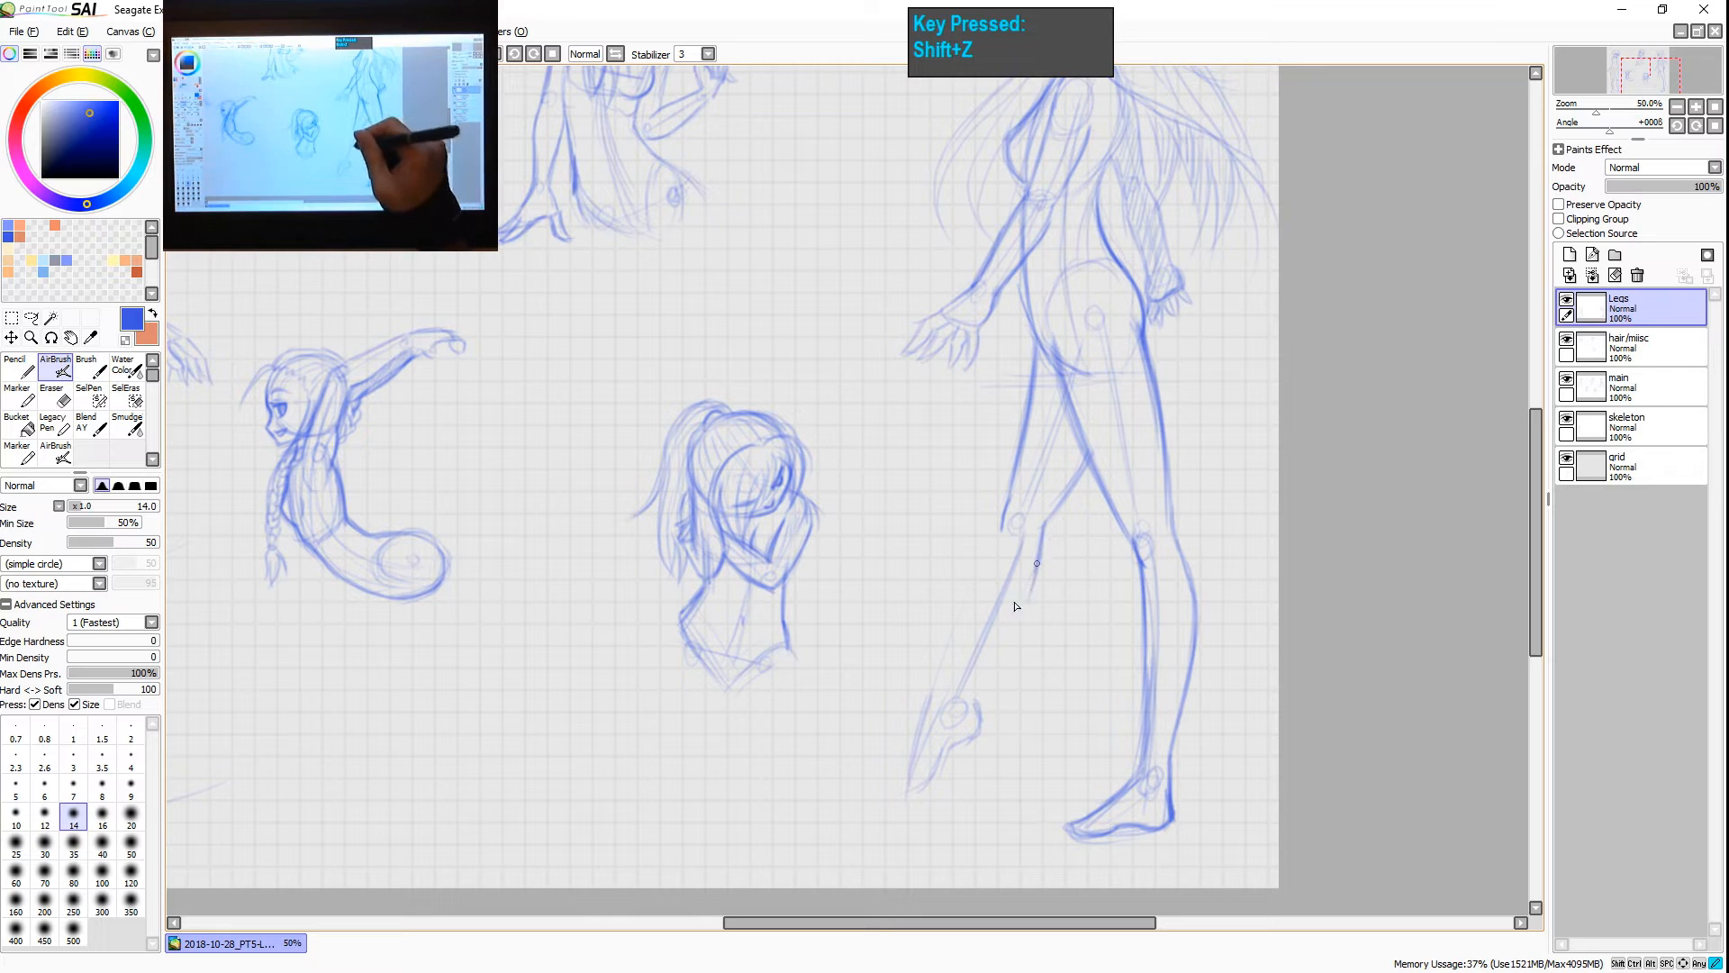
pyautogui.moveTo(1040, 566); pyautogui.dragTo(986, 662)
pyautogui.moveTo(1023, 603); pyautogui.dragTo(978, 680)
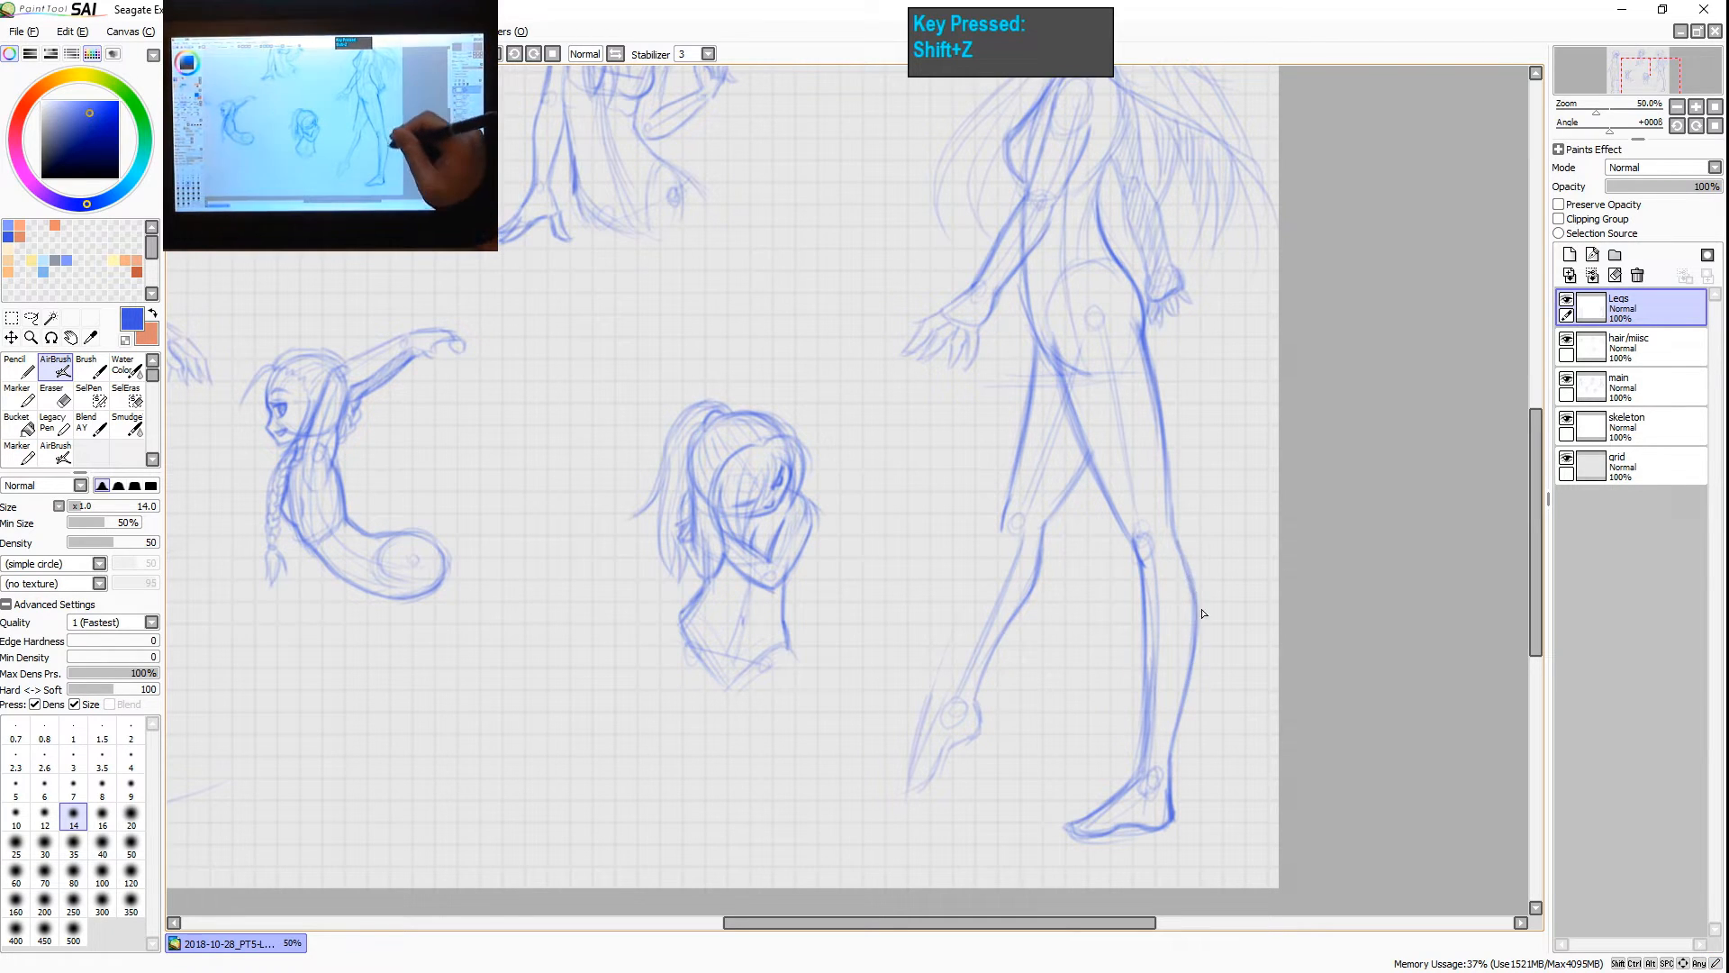
pyautogui.moveTo(1166, 619); pyautogui.dragTo(1196, 616)
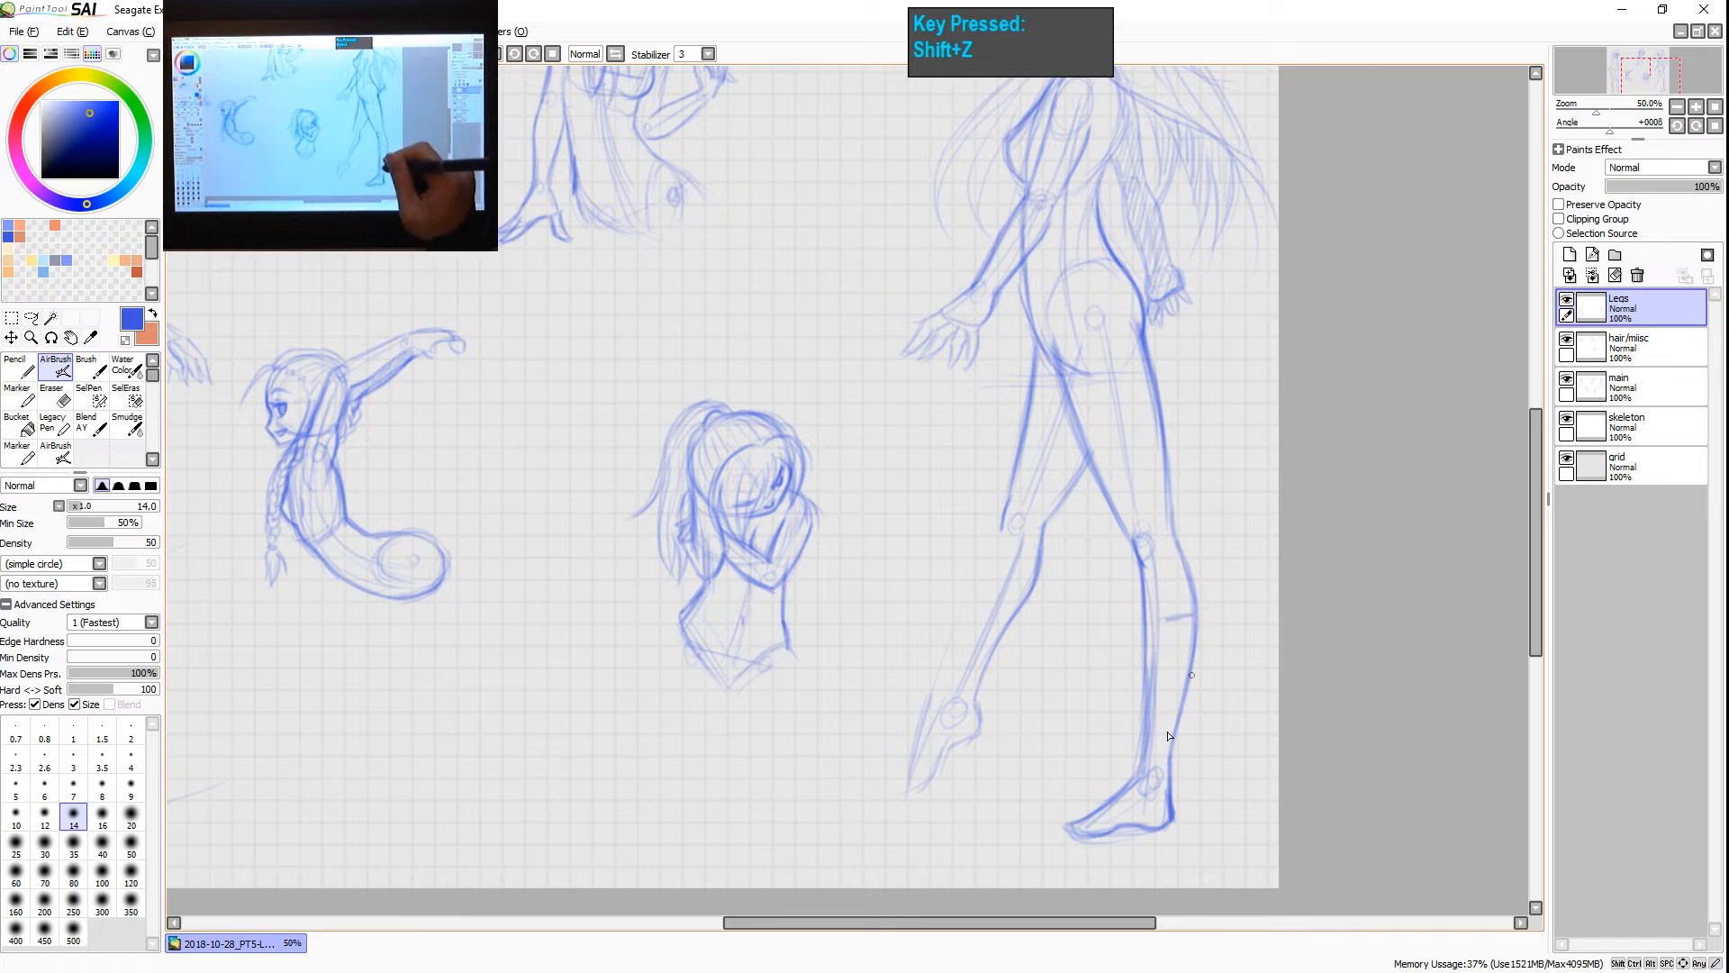
pyautogui.moveTo(1156, 700); pyautogui.dragTo(1188, 698)
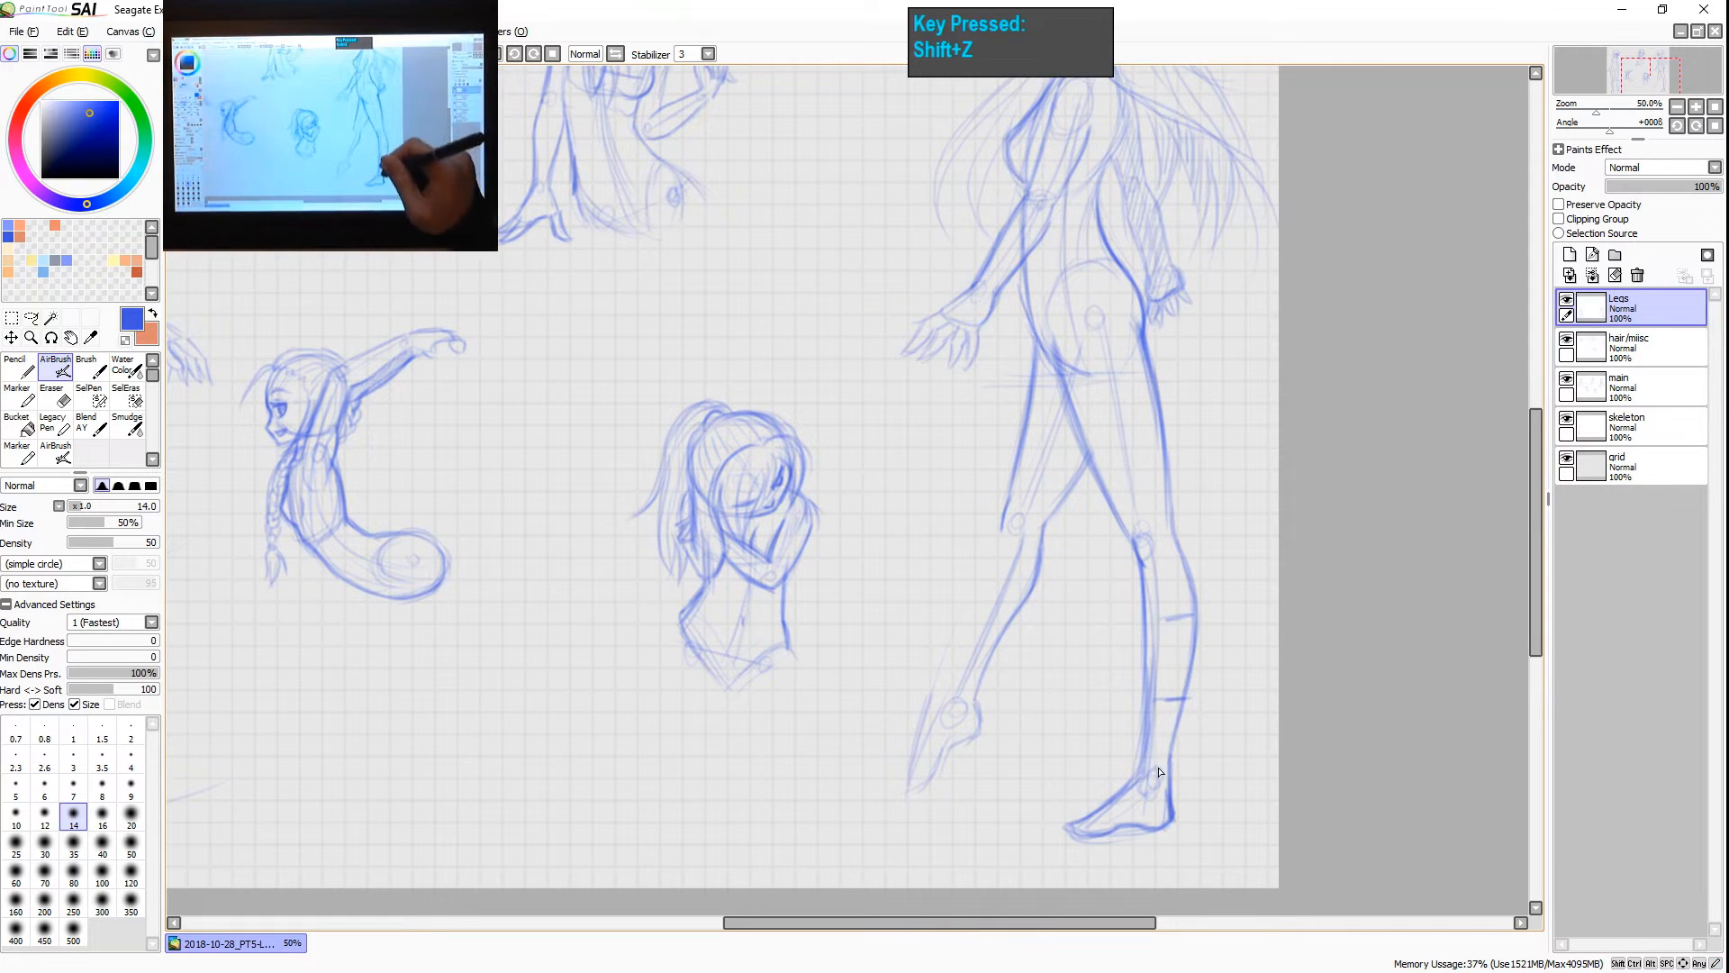
pyautogui.hotkey('ctrl', 'z')
pyautogui.hotkey('ctrl', 'z')
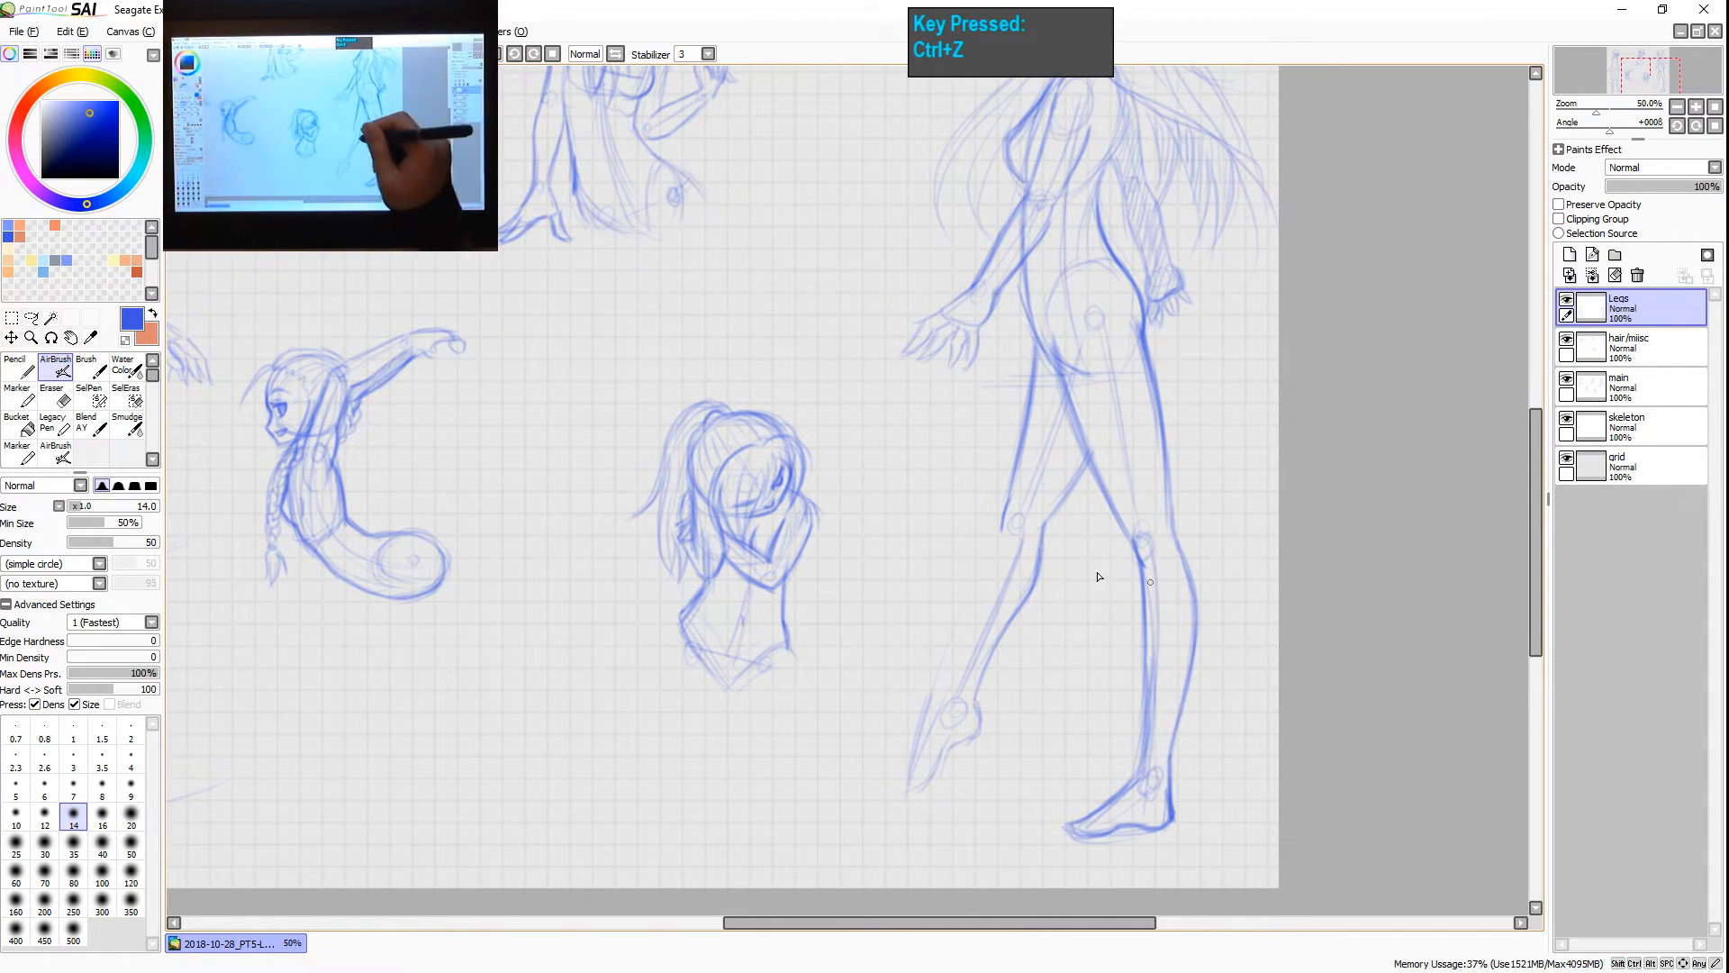
pyautogui.moveTo(1061, 541); pyautogui.dragTo(998, 686)
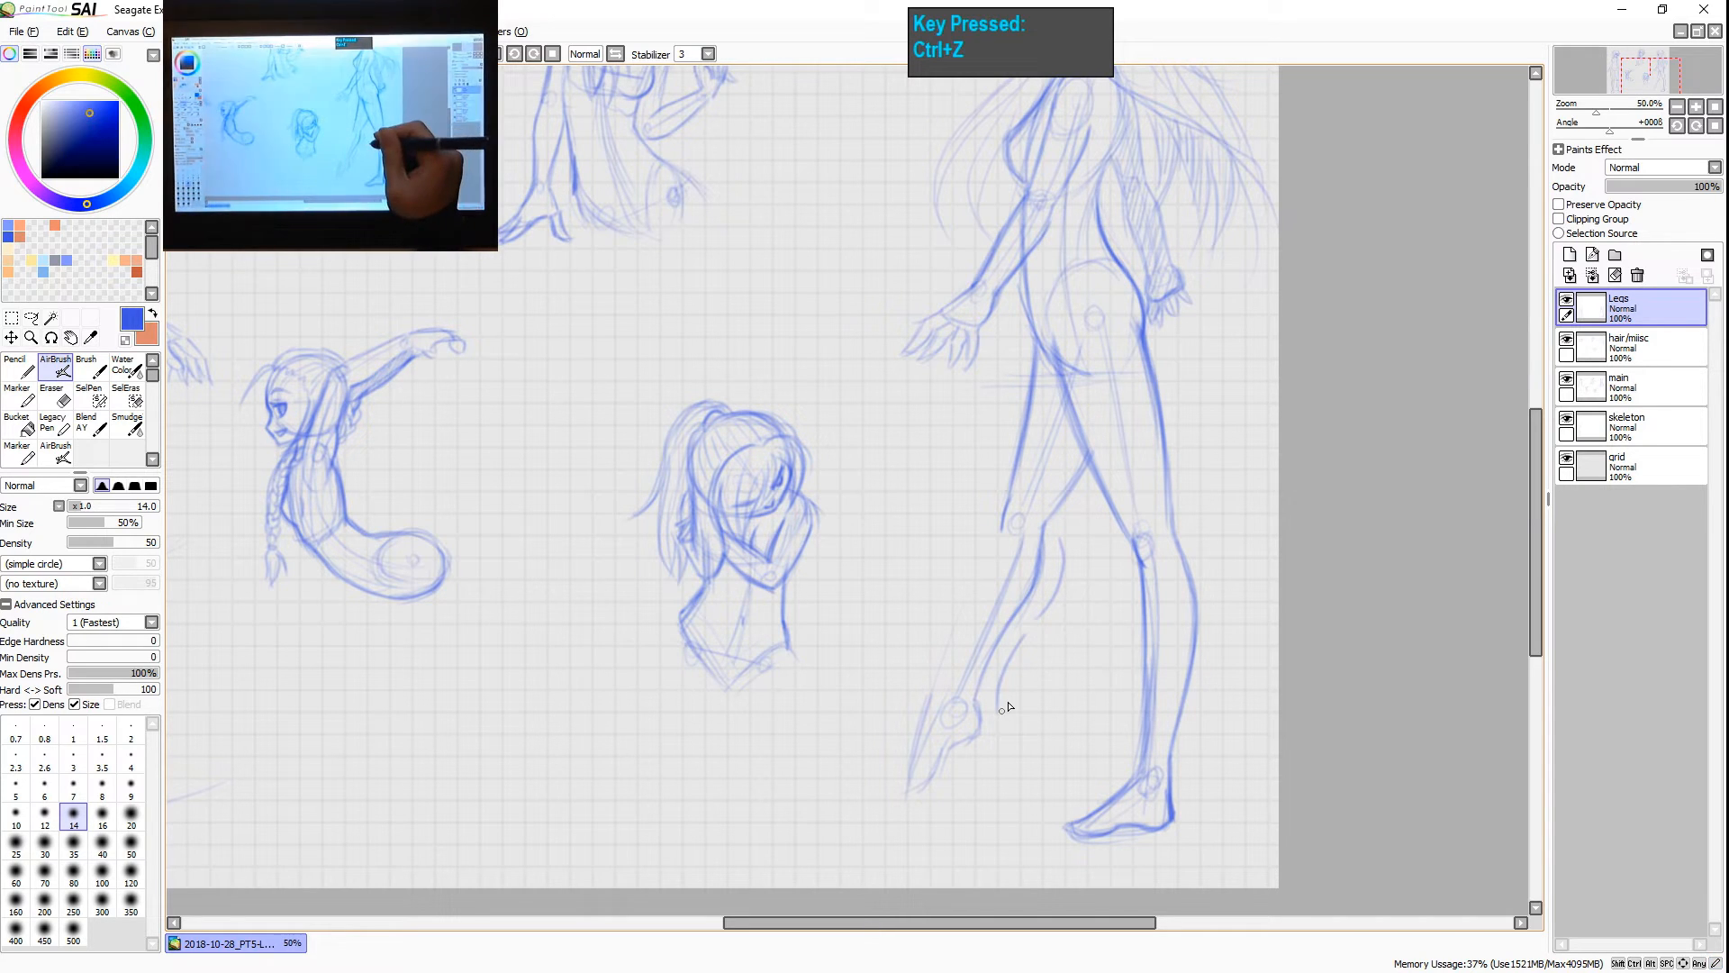
pyautogui.hotkey('ctrl', 'z')
pyautogui.hotkey('ctrl', 'z')
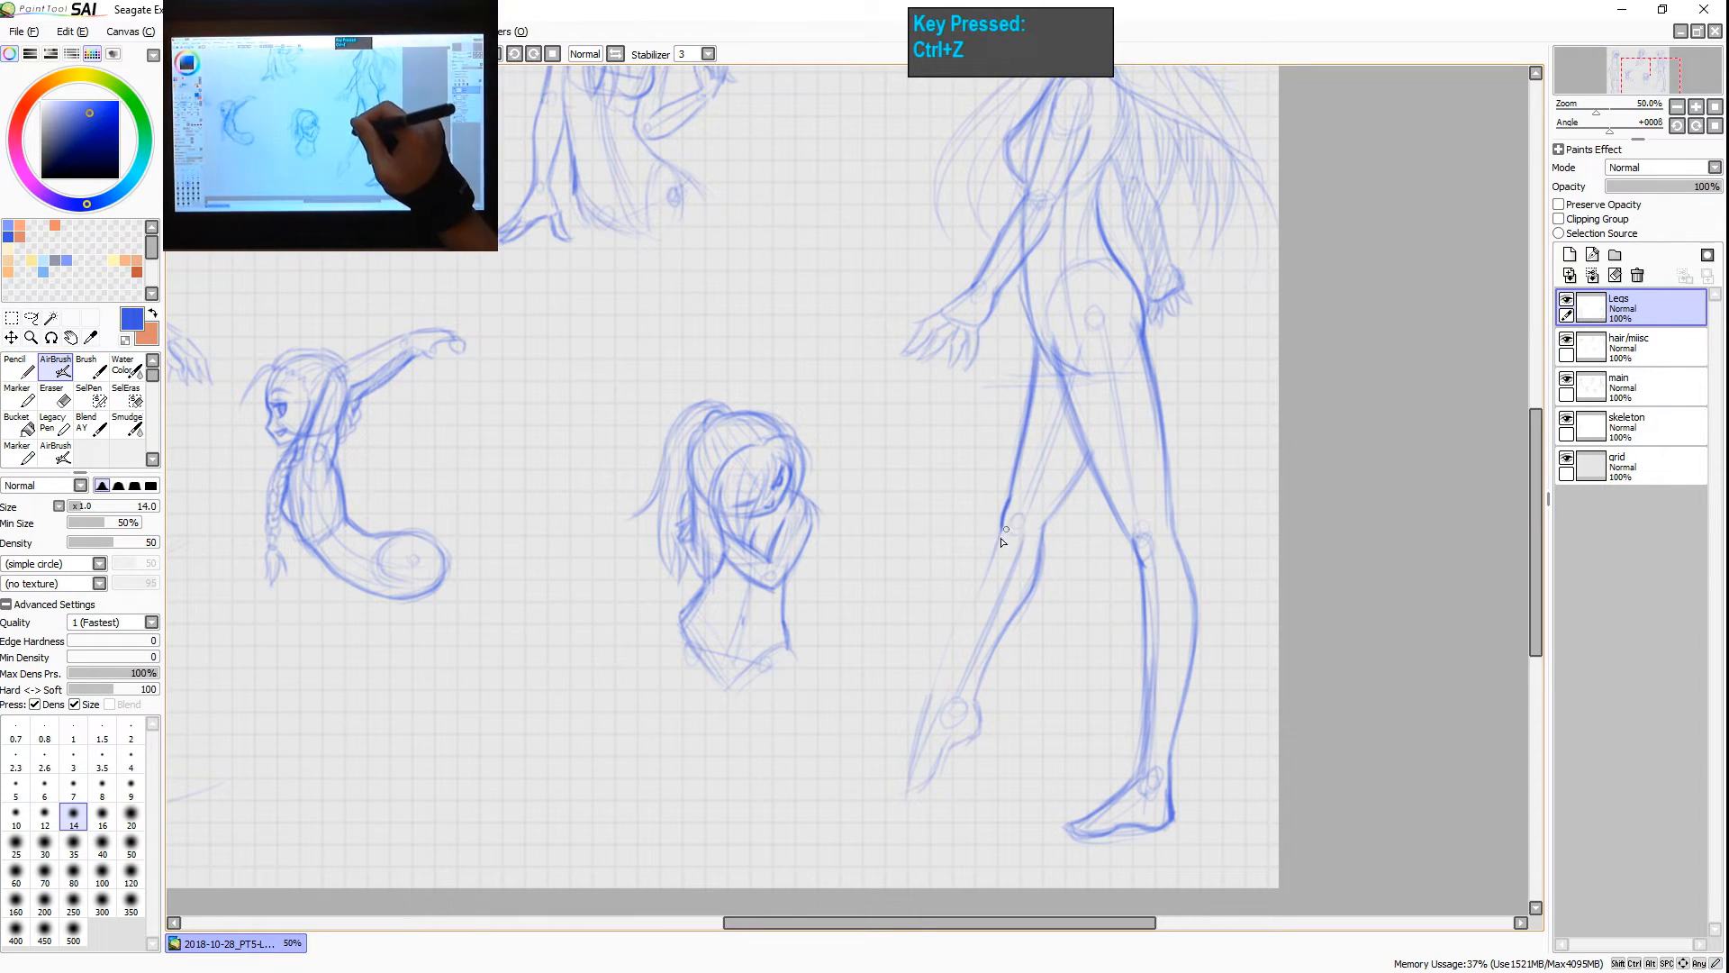
# - Draw the forward leg's shin contour from the knee to the ankle with overlapping strokes
pyautogui.moveTo(1002, 533); pyautogui.dragTo(966, 619)
pyautogui.moveTo(1002, 532); pyautogui.dragTo(954, 655)
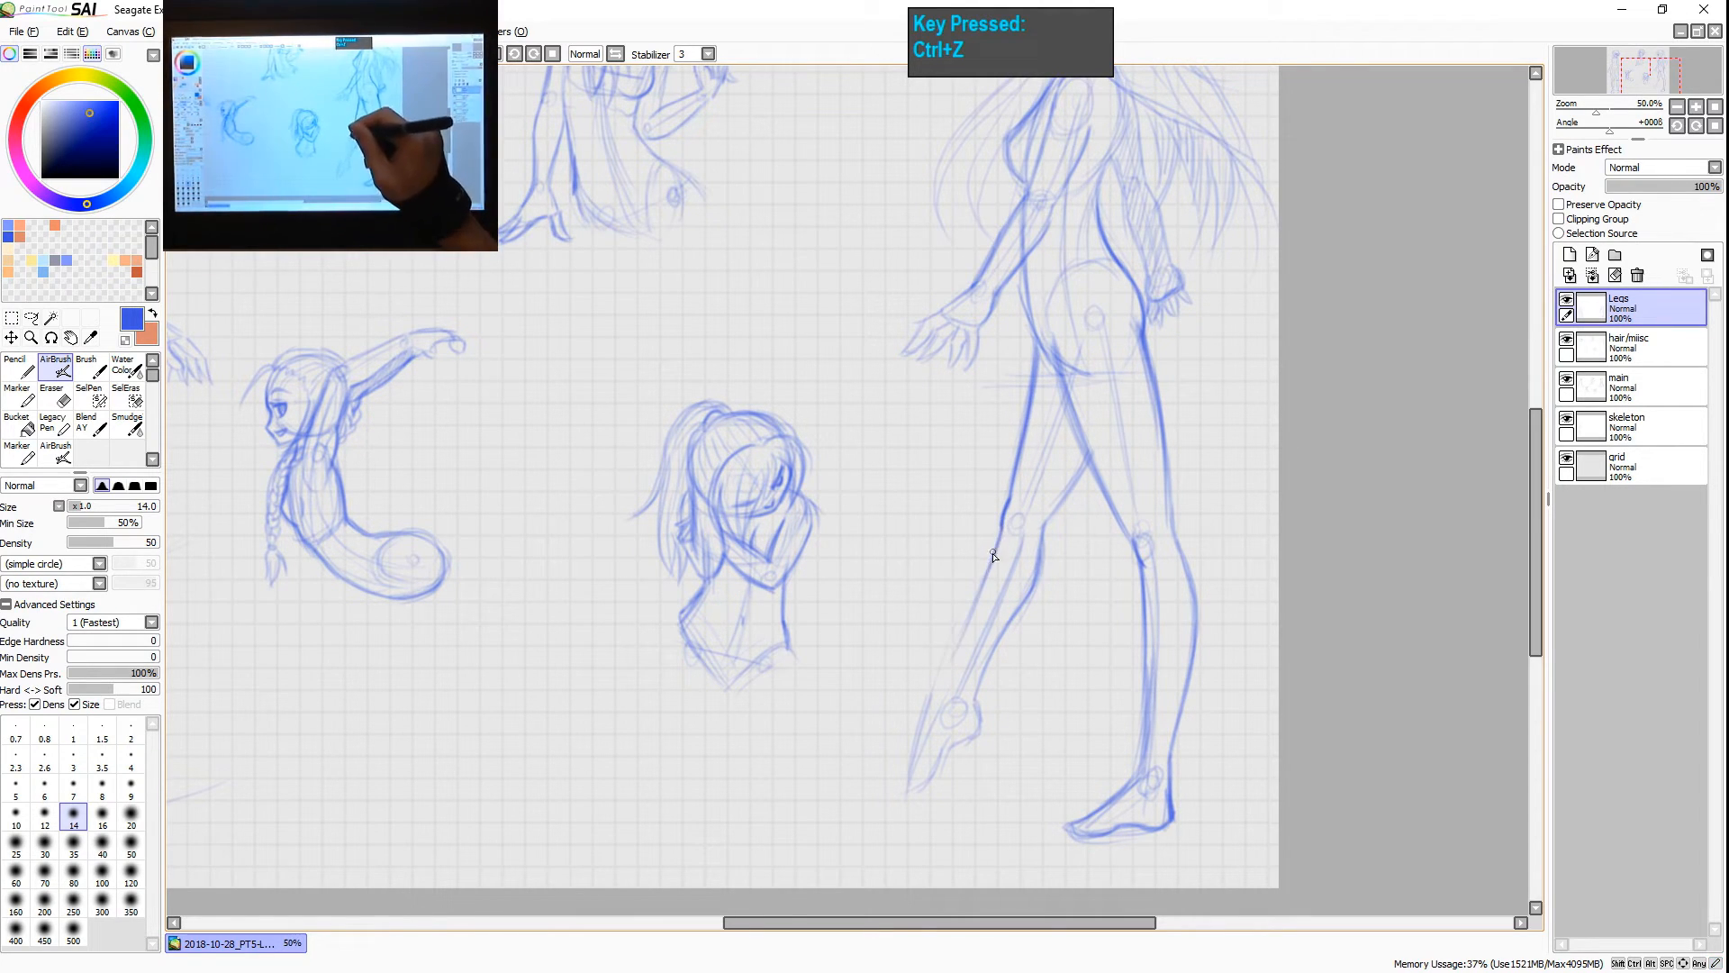
pyautogui.moveTo(983, 582); pyautogui.dragTo(954, 660)
pyautogui.moveTo(1000, 546); pyautogui.dragTo(926, 730)
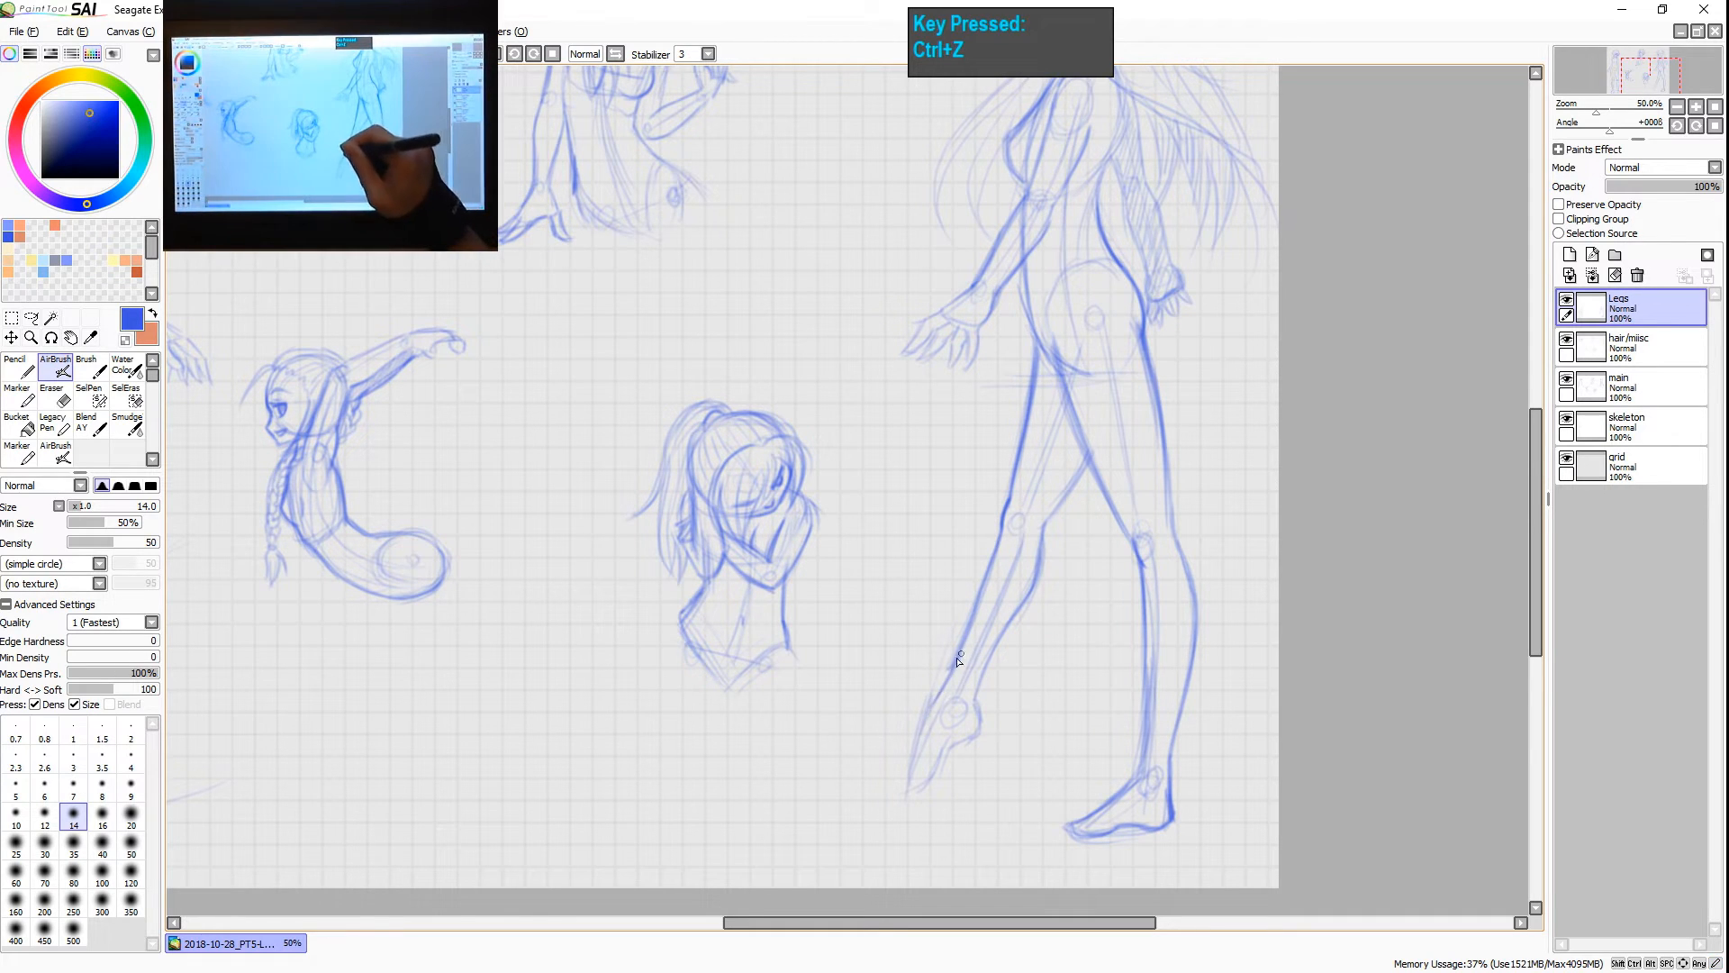
# - Outline the forward leg's pointed foot from the instep to the toes and along the sole, and reinforce the shin contour
pyautogui.moveTo(960, 659); pyautogui.dragTo(909, 792)
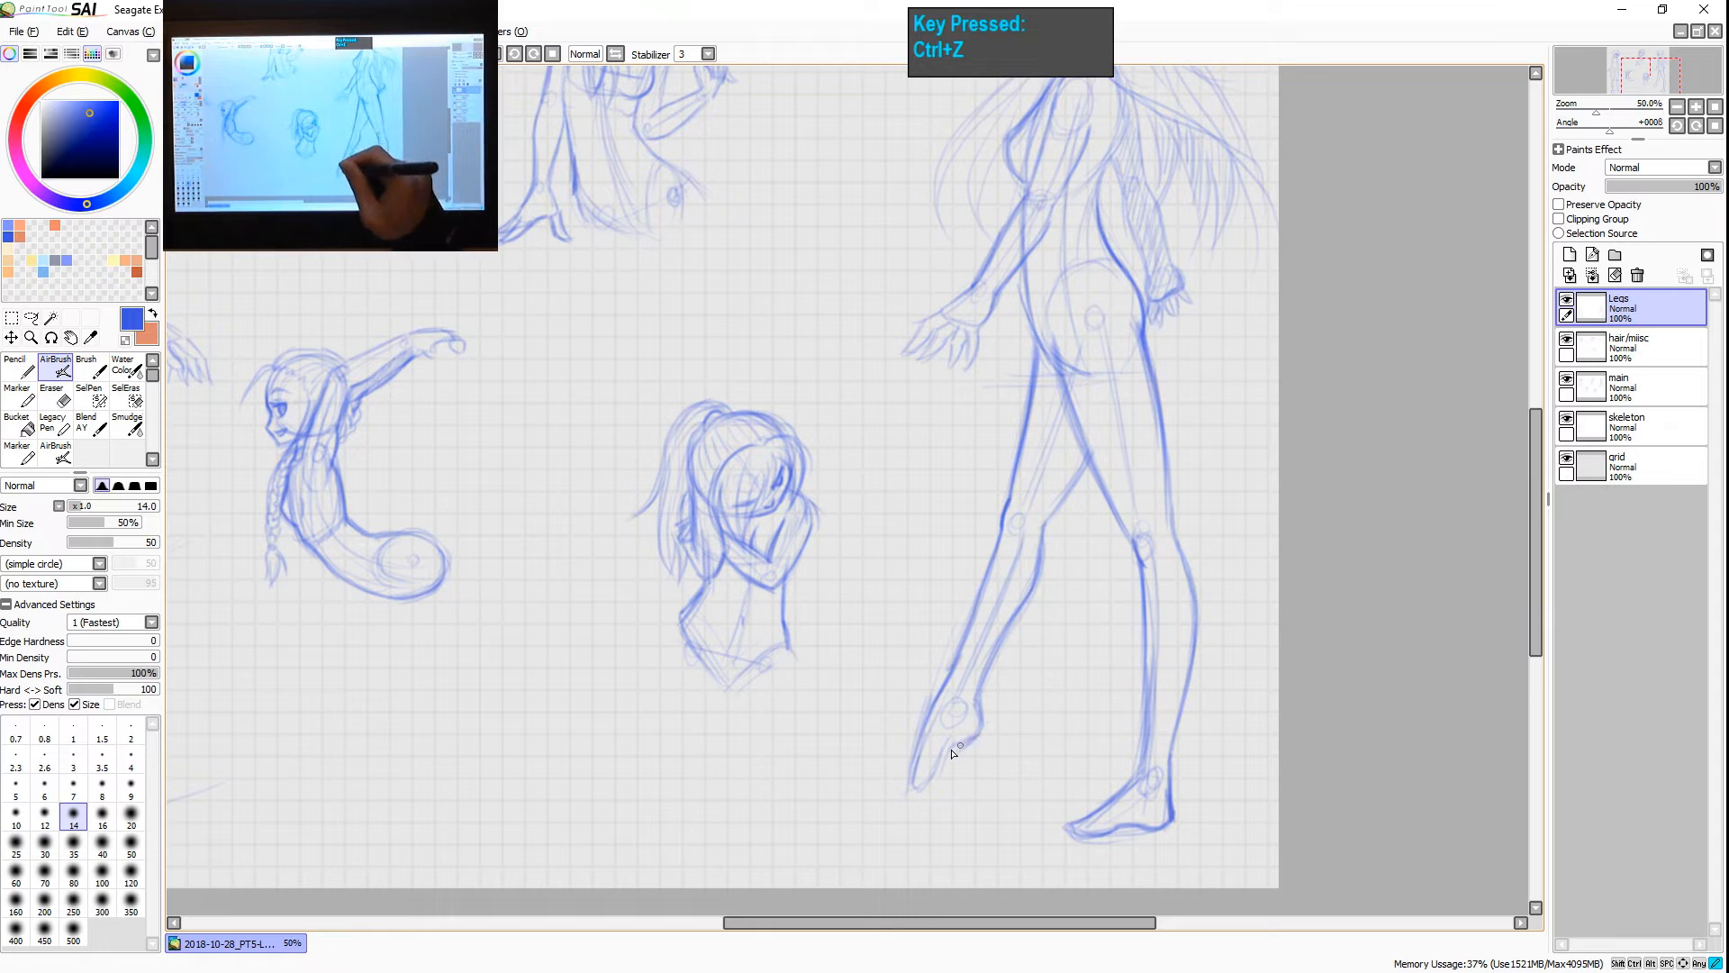
pyautogui.moveTo(982, 730); pyautogui.dragTo(936, 773)
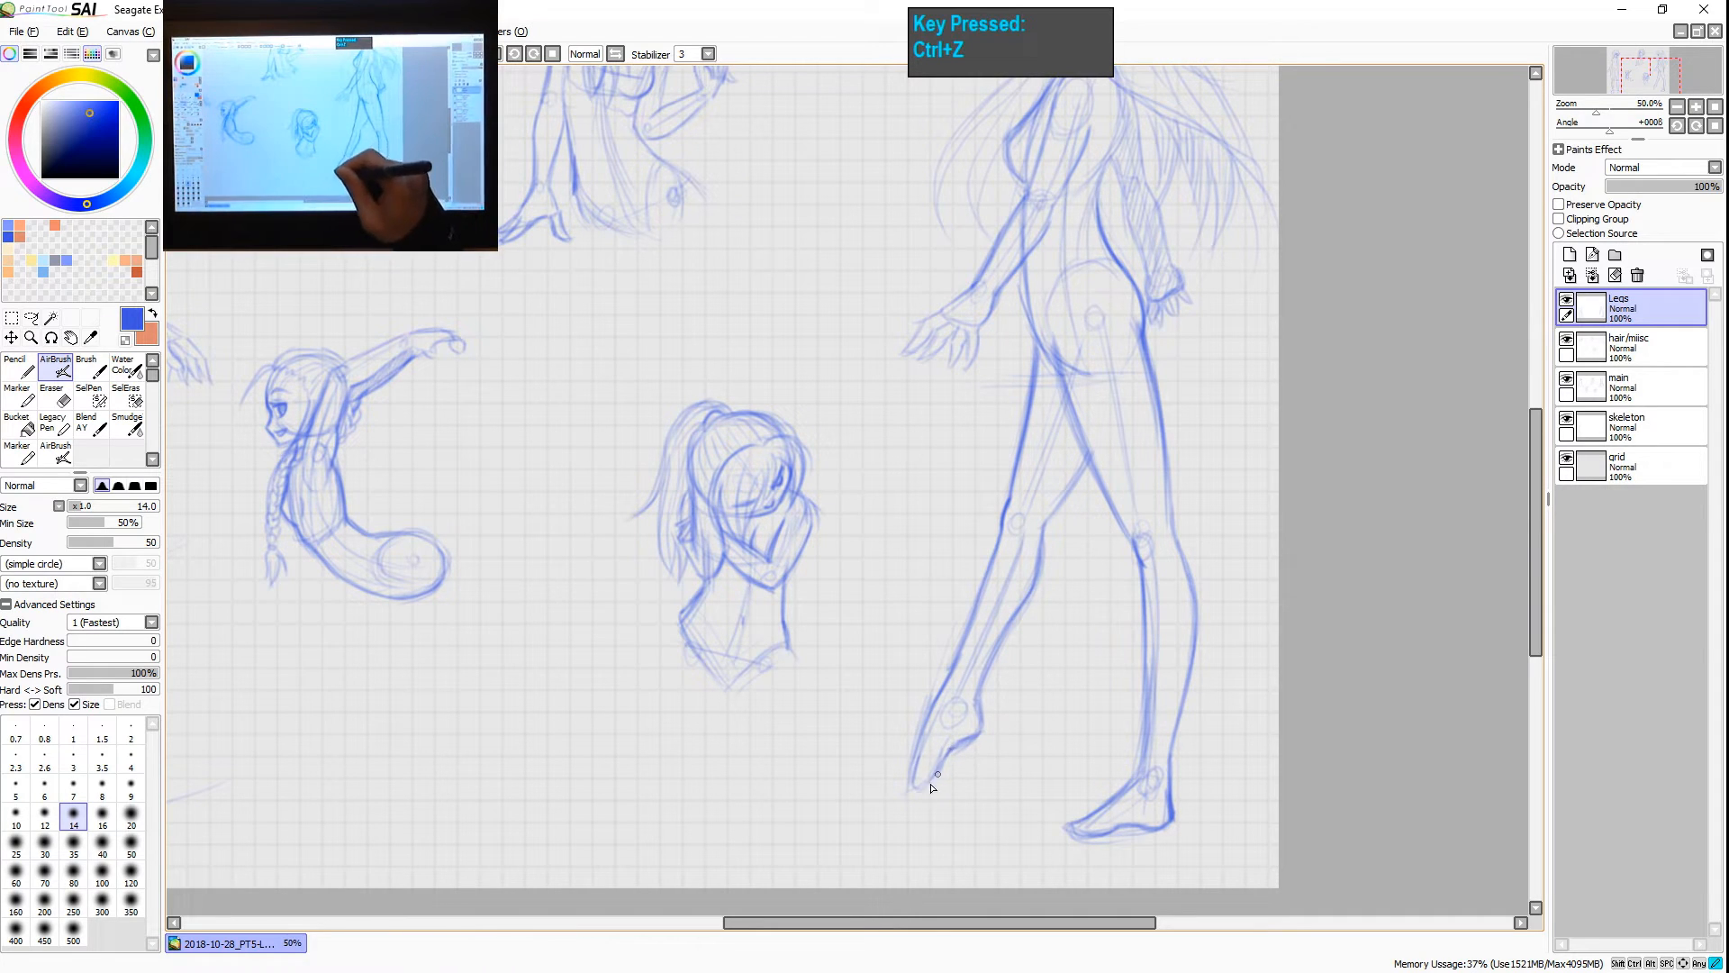
pyautogui.moveTo(1001, 540); pyautogui.dragTo(927, 721)
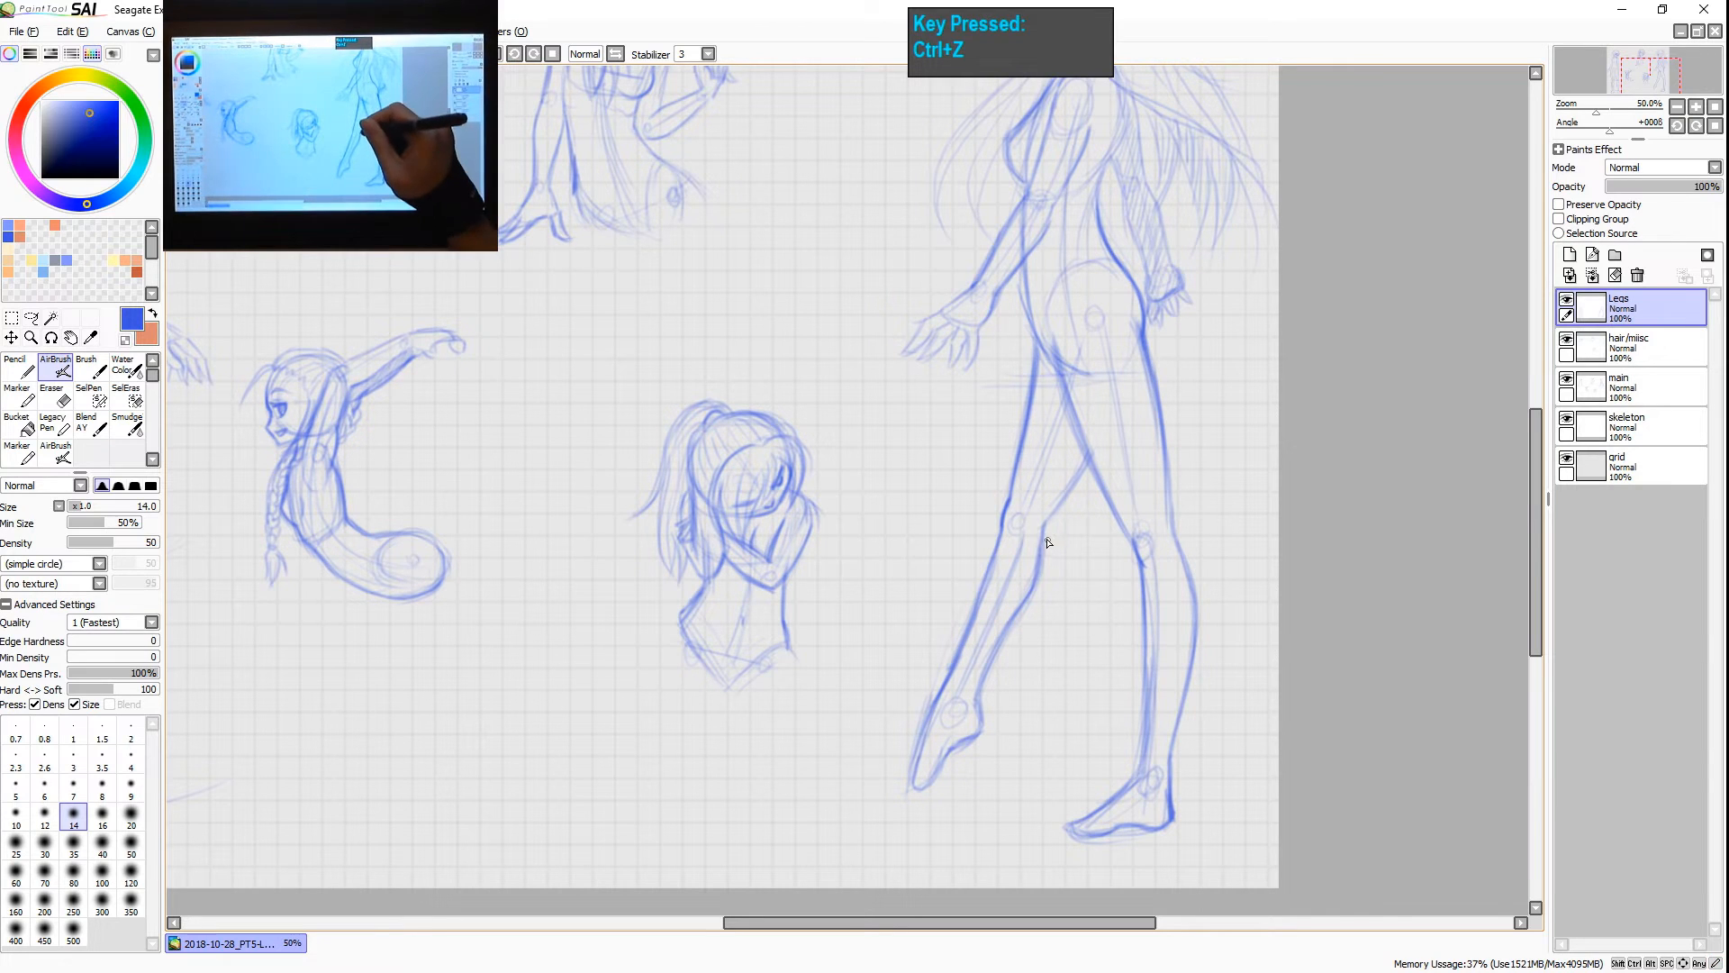
# - Erase the forward leg's upper calf contour and redraw it with a fuller curve from behind the knee to the ankle
pyautogui.press('e')
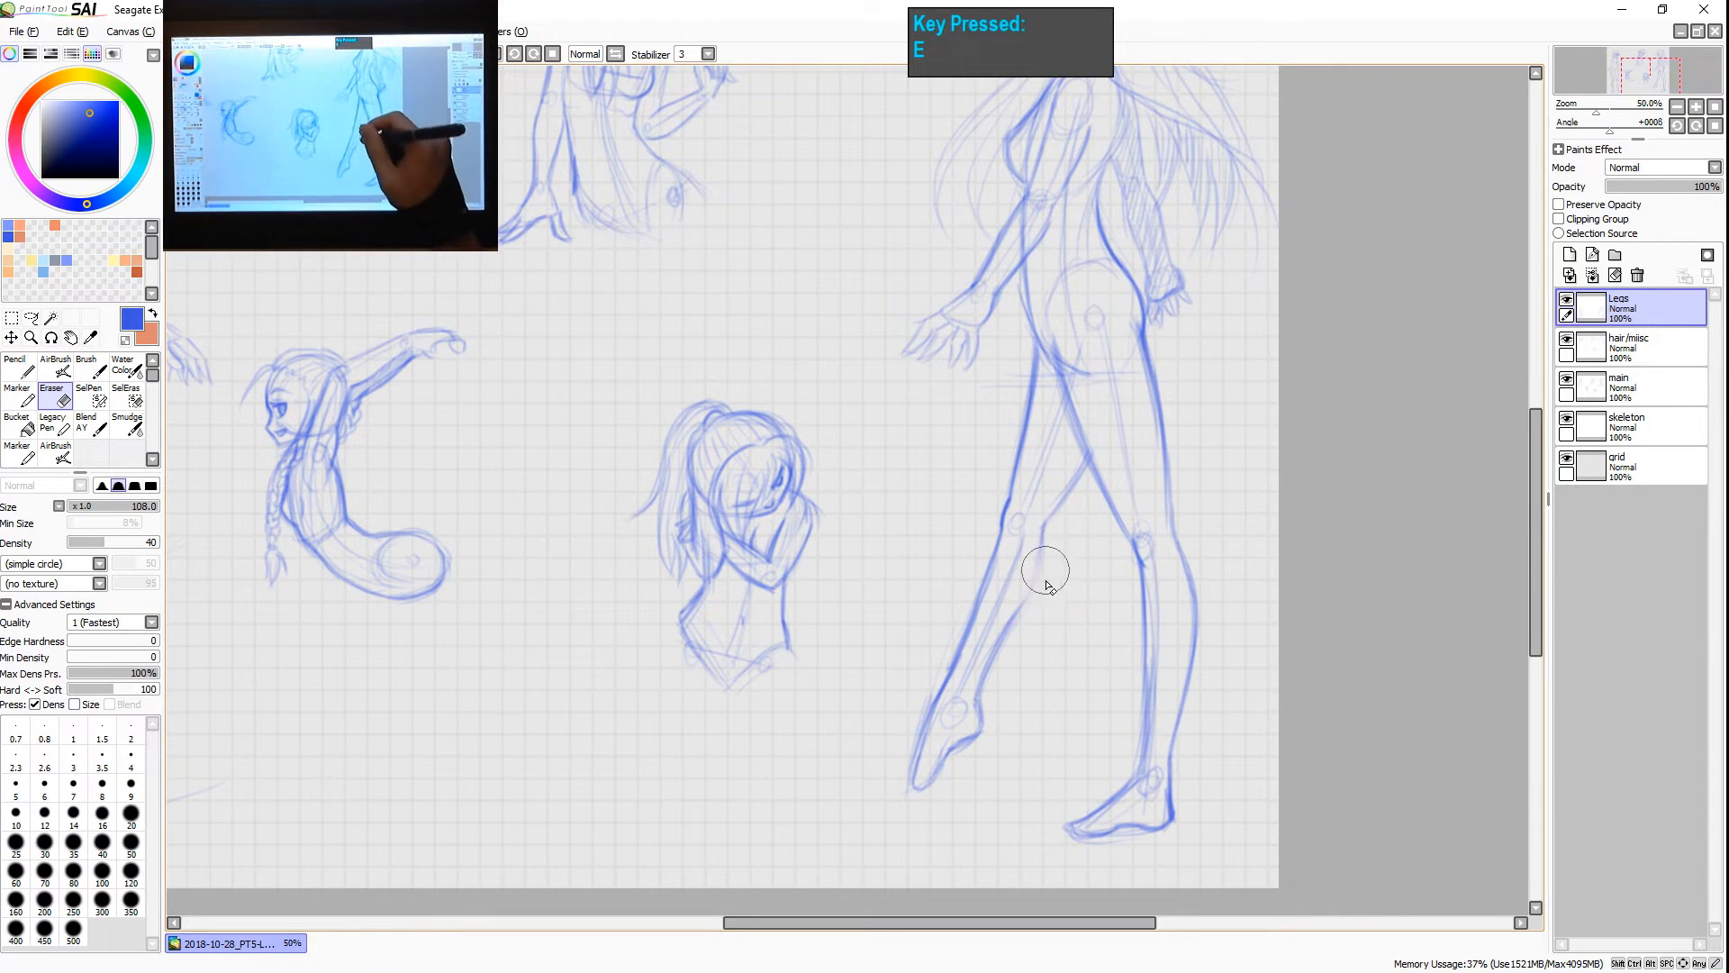
pyautogui.press('b')
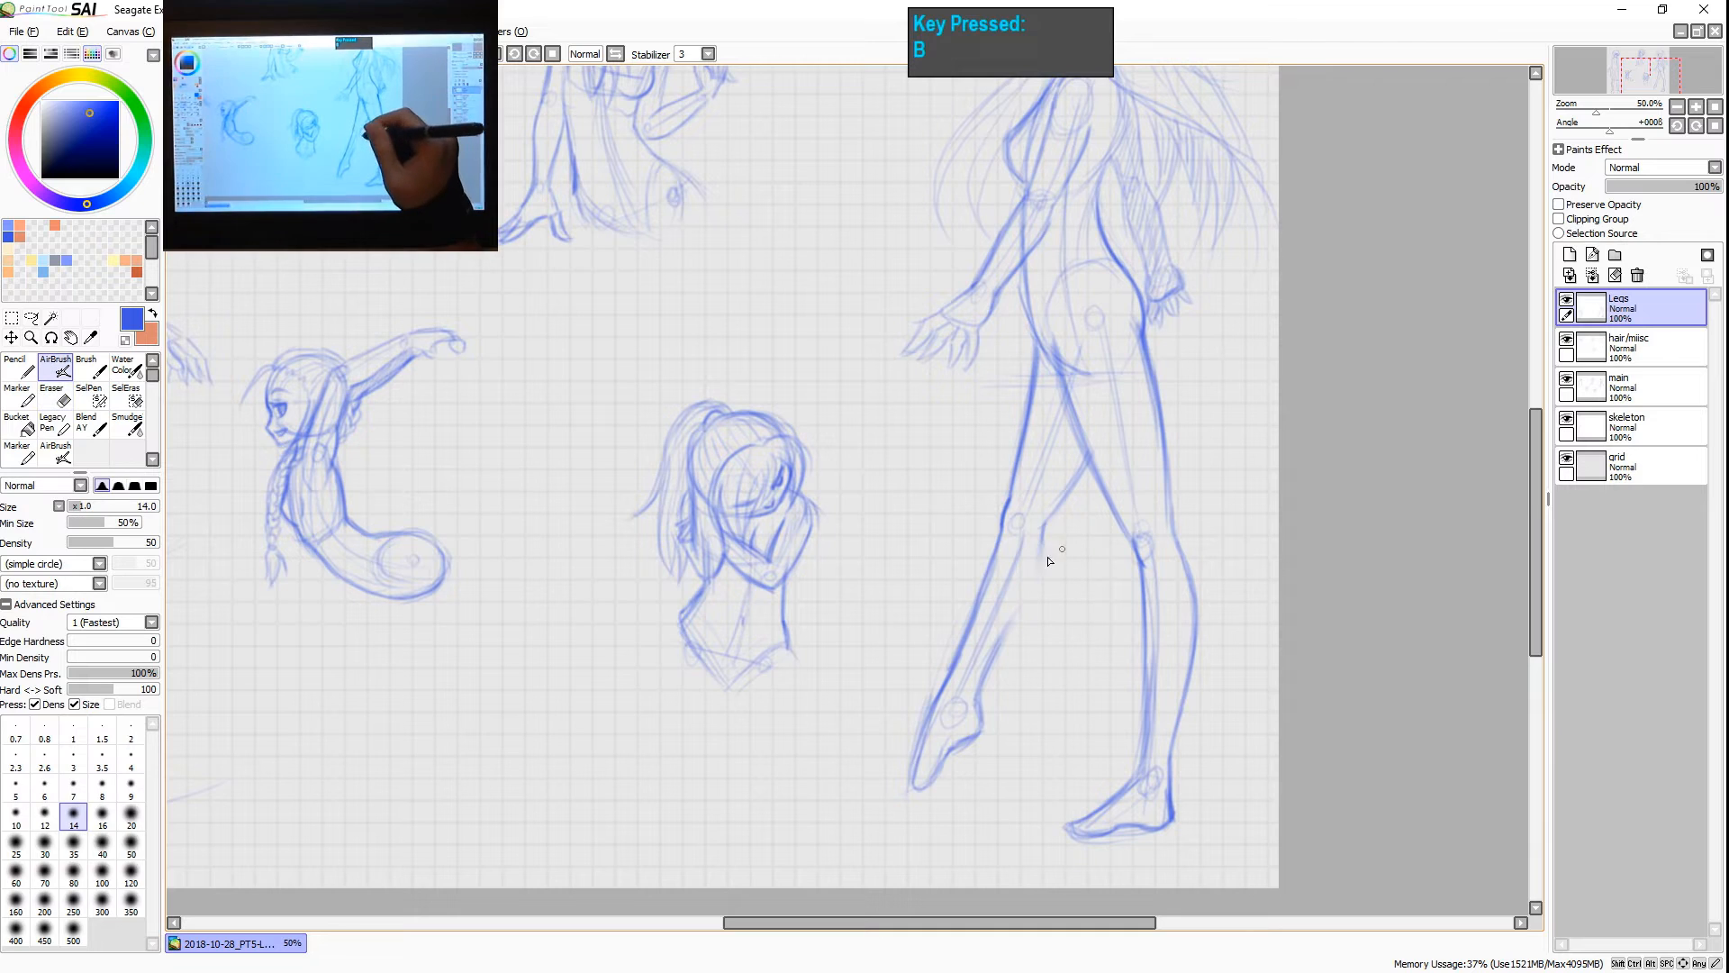
pyautogui.moveTo(1043, 535)
pyautogui.mouseDown()
pyautogui.moveTo(1037, 587)
pyautogui.moveTo(1048, 574)
pyautogui.moveTo(1043, 556)
pyautogui.moveTo(1027, 611)
pyautogui.mouseUp()
pyautogui.moveTo(1040, 595); pyautogui.dragTo(1003, 638)
pyautogui.moveTo(1028, 607); pyautogui.dragTo(989, 674)
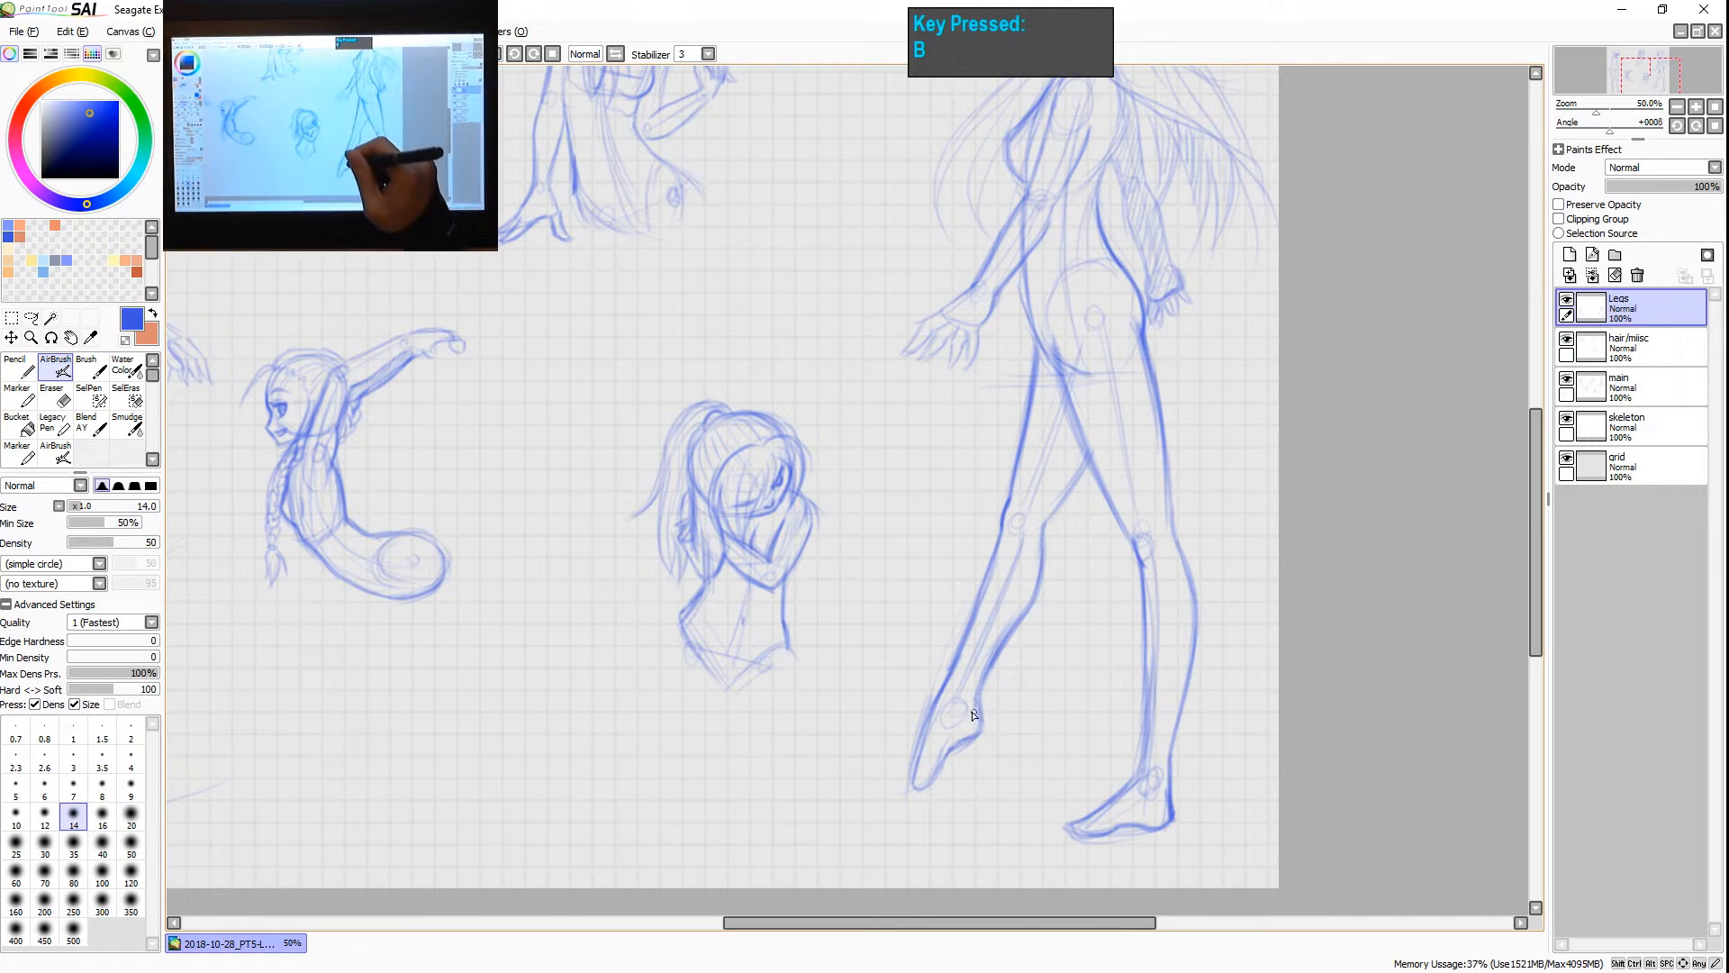
pyautogui.moveTo(980, 720); pyautogui.dragTo(1018, 668)
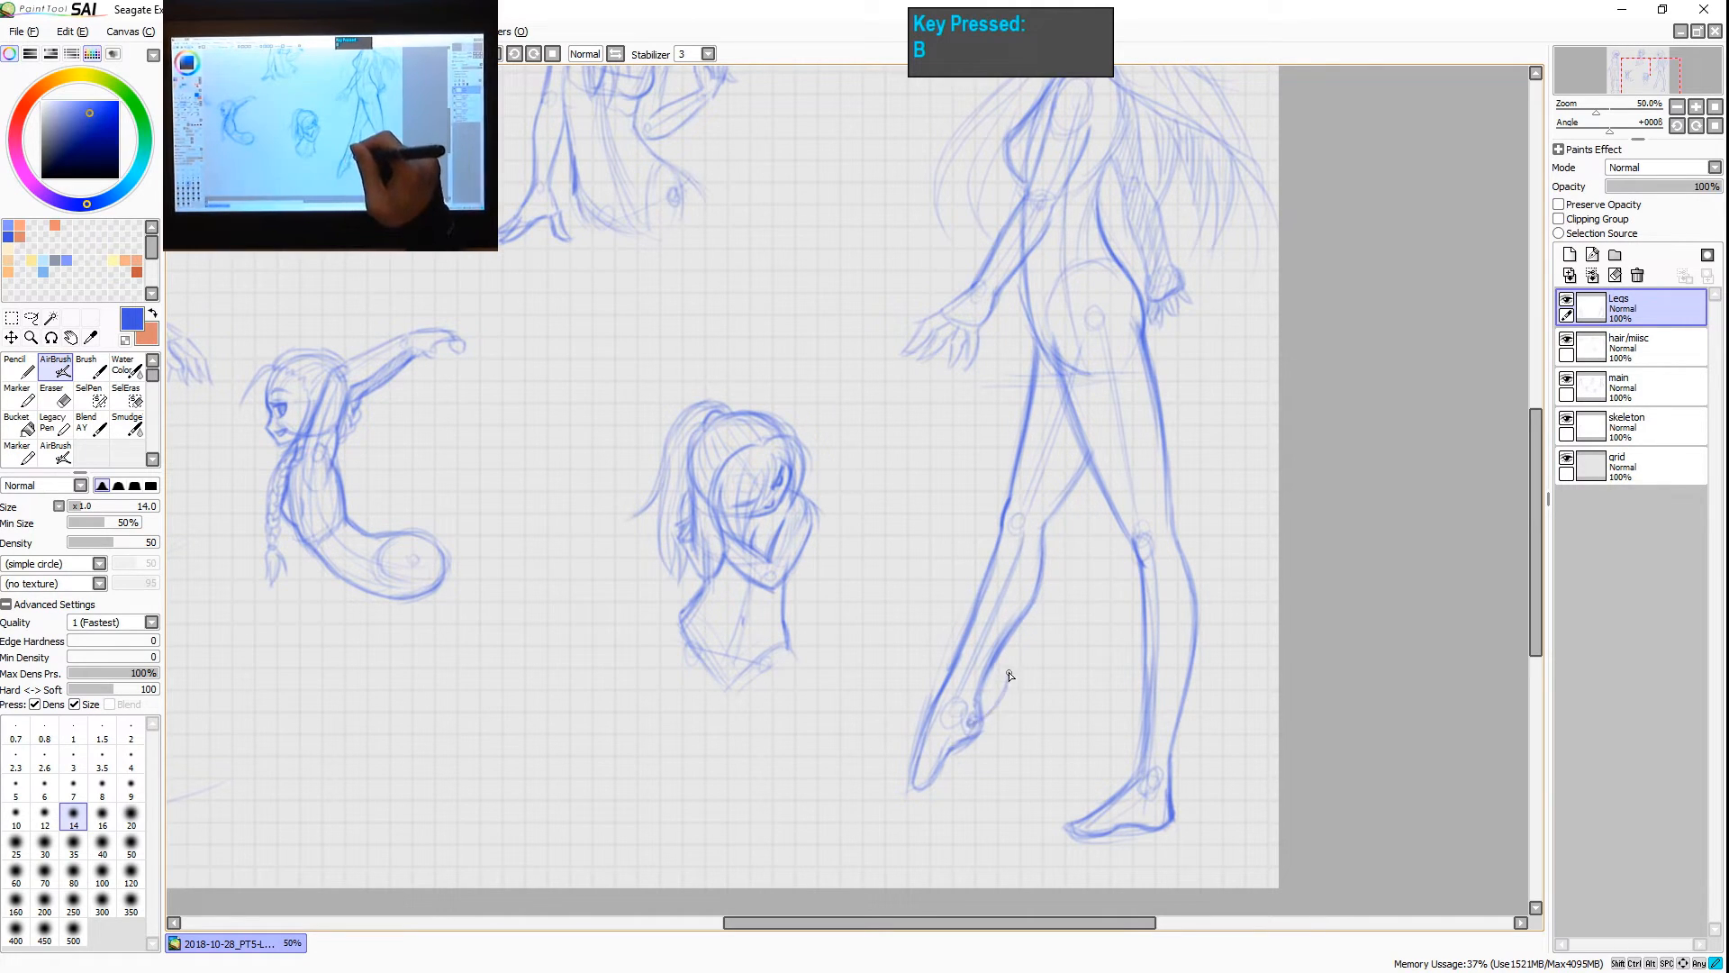
pyautogui.hotkey('ctrl', 'z')
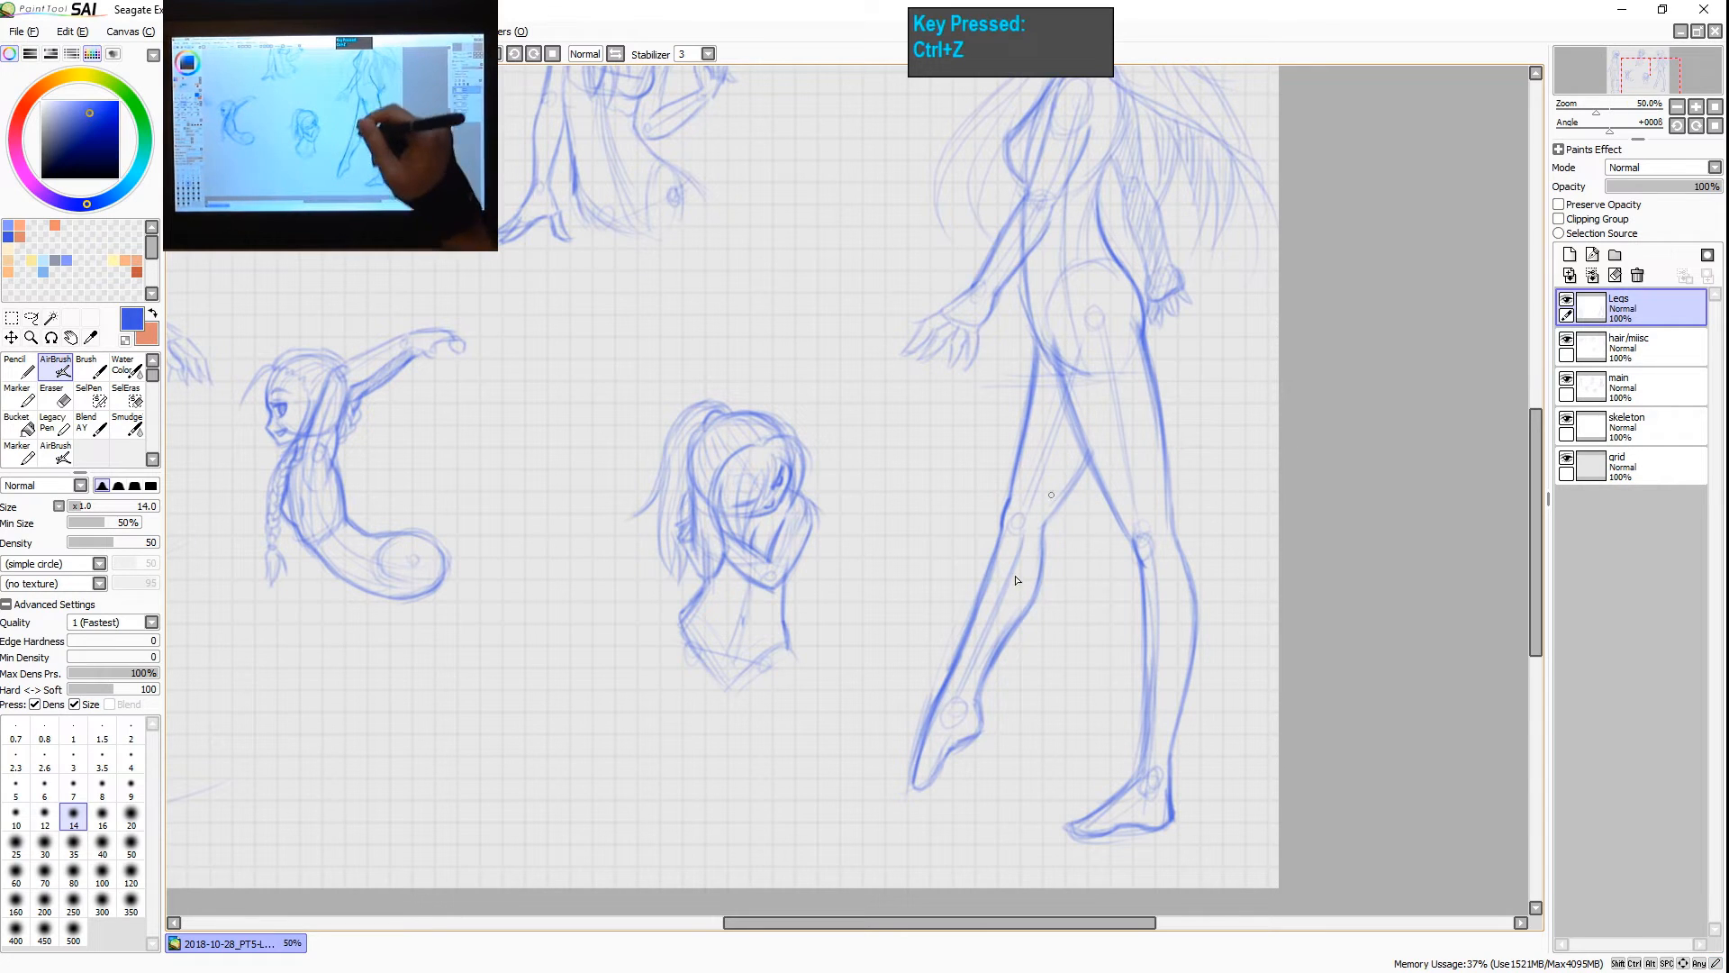
pyautogui.moveTo(1006, 535); pyautogui.dragTo(912, 808)
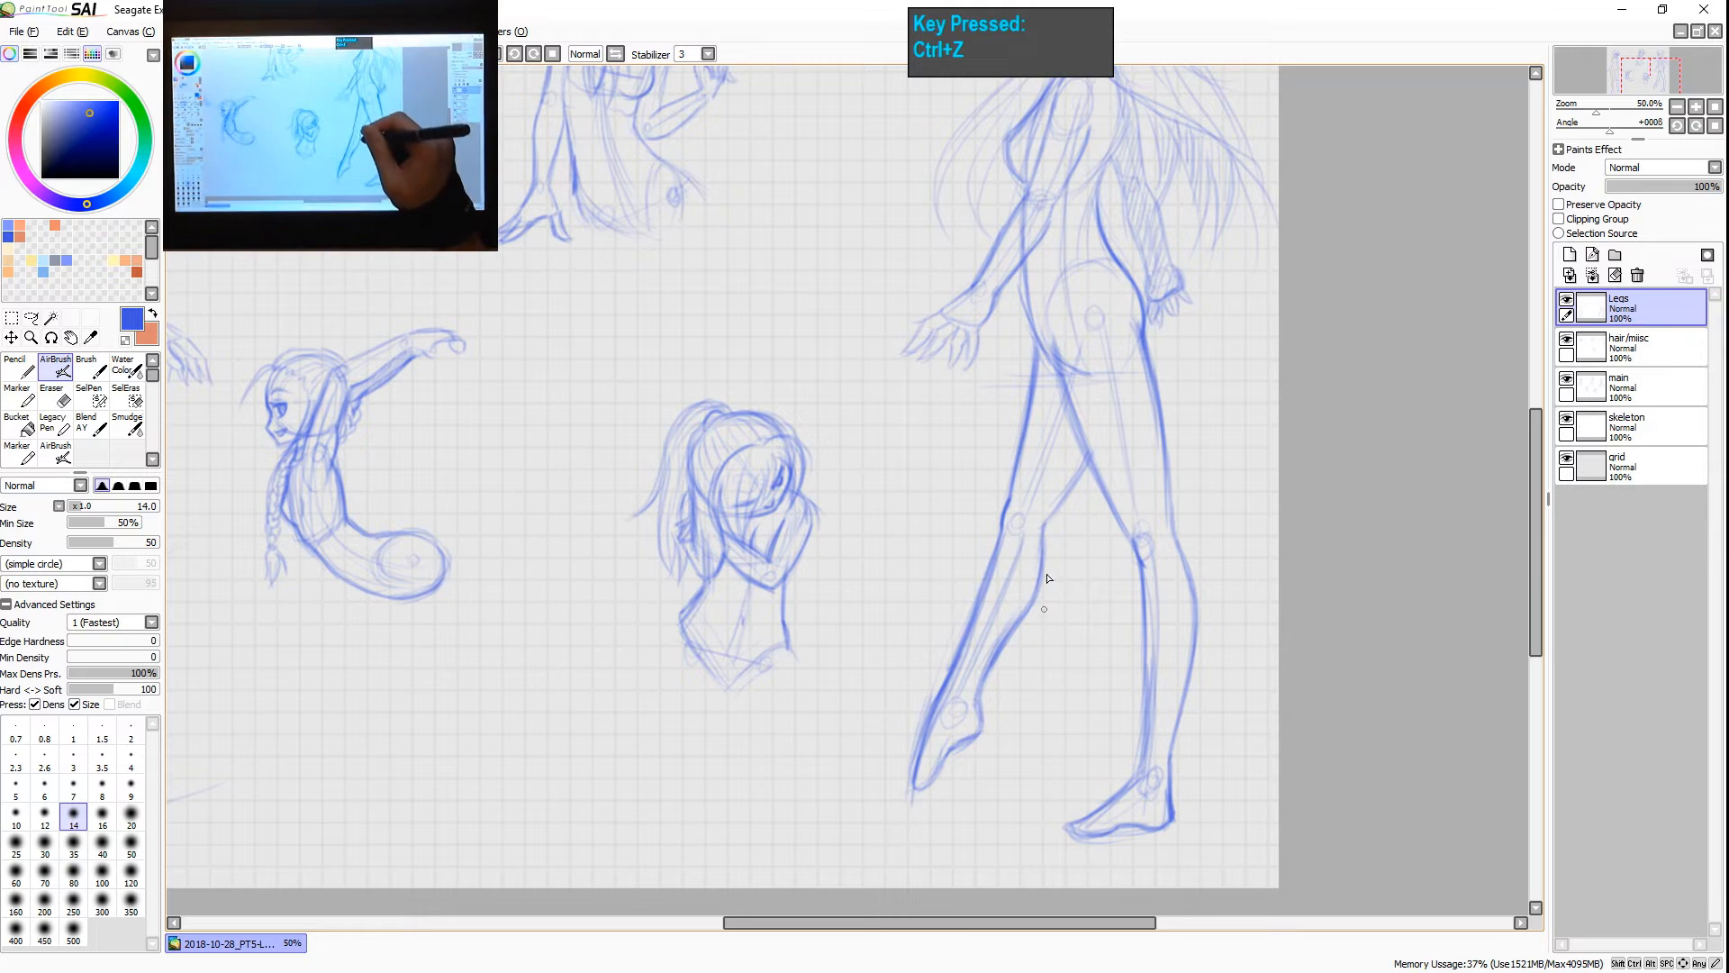
pyautogui.hotkey('ctrl', 'z')
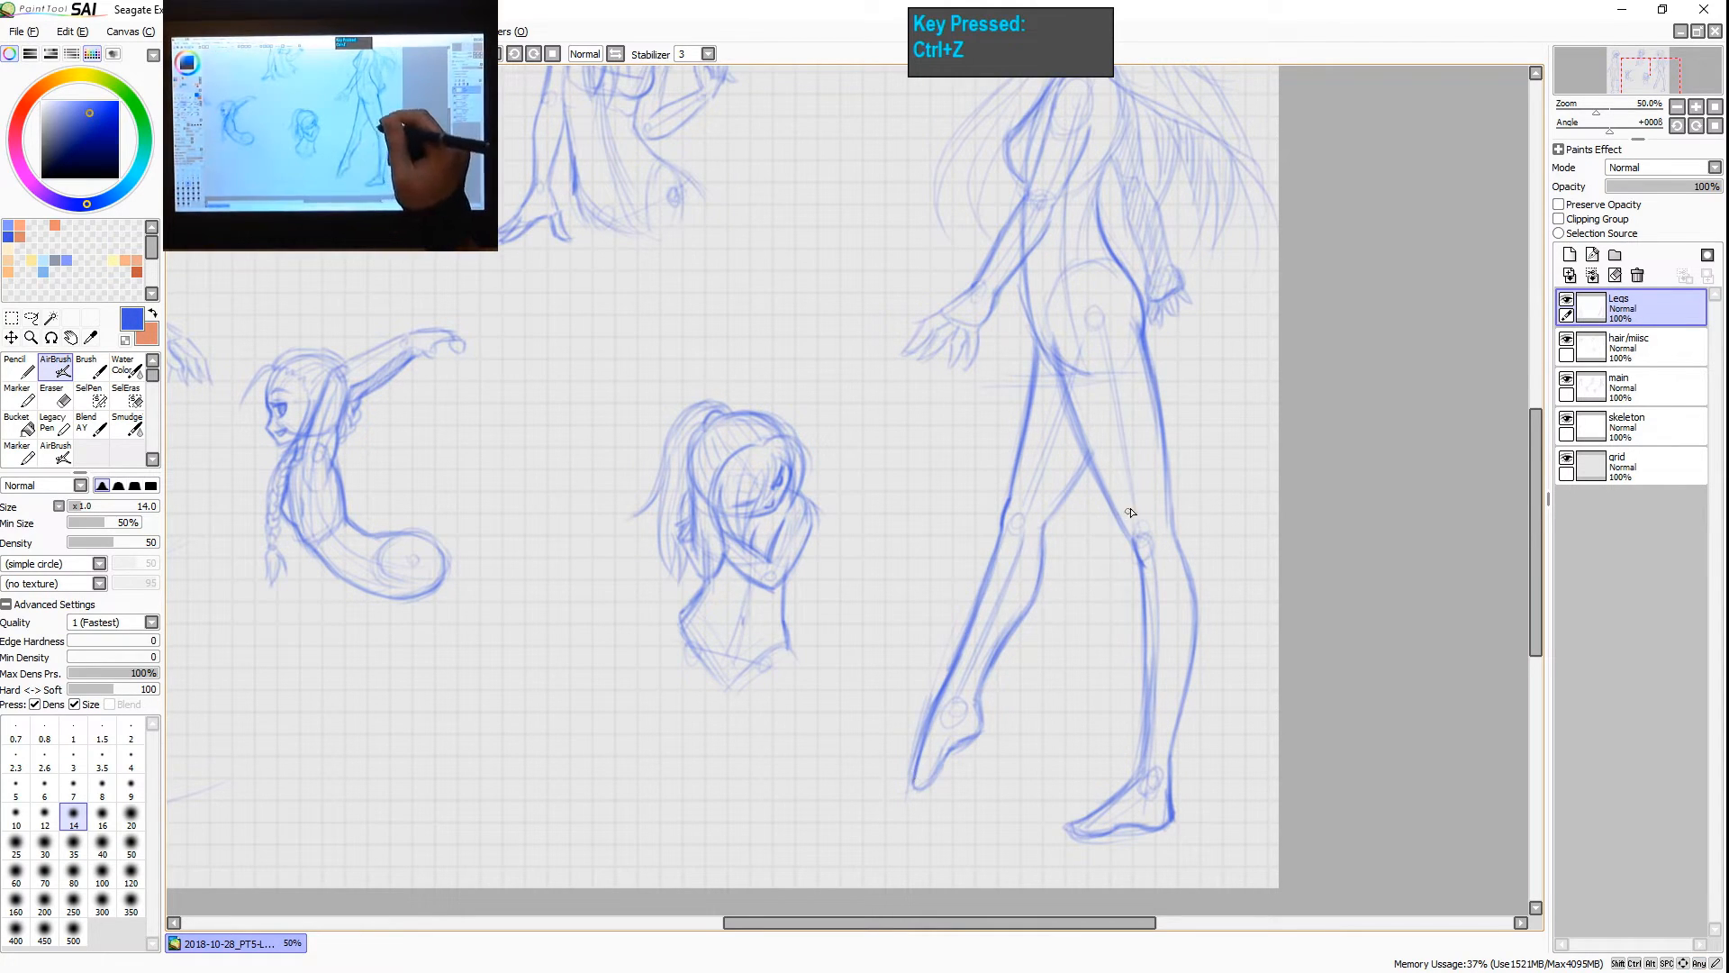
# - Lasso the side-view figure's whole forward leg, from the hip down around the foot
pyautogui.press('space')
pyautogui.moveTo(1114, 515)
pyautogui.mouseDown()
pyautogui.moveTo(1089, 688)
pyautogui.moveTo(1138, 535)
pyautogui.mouseUp()
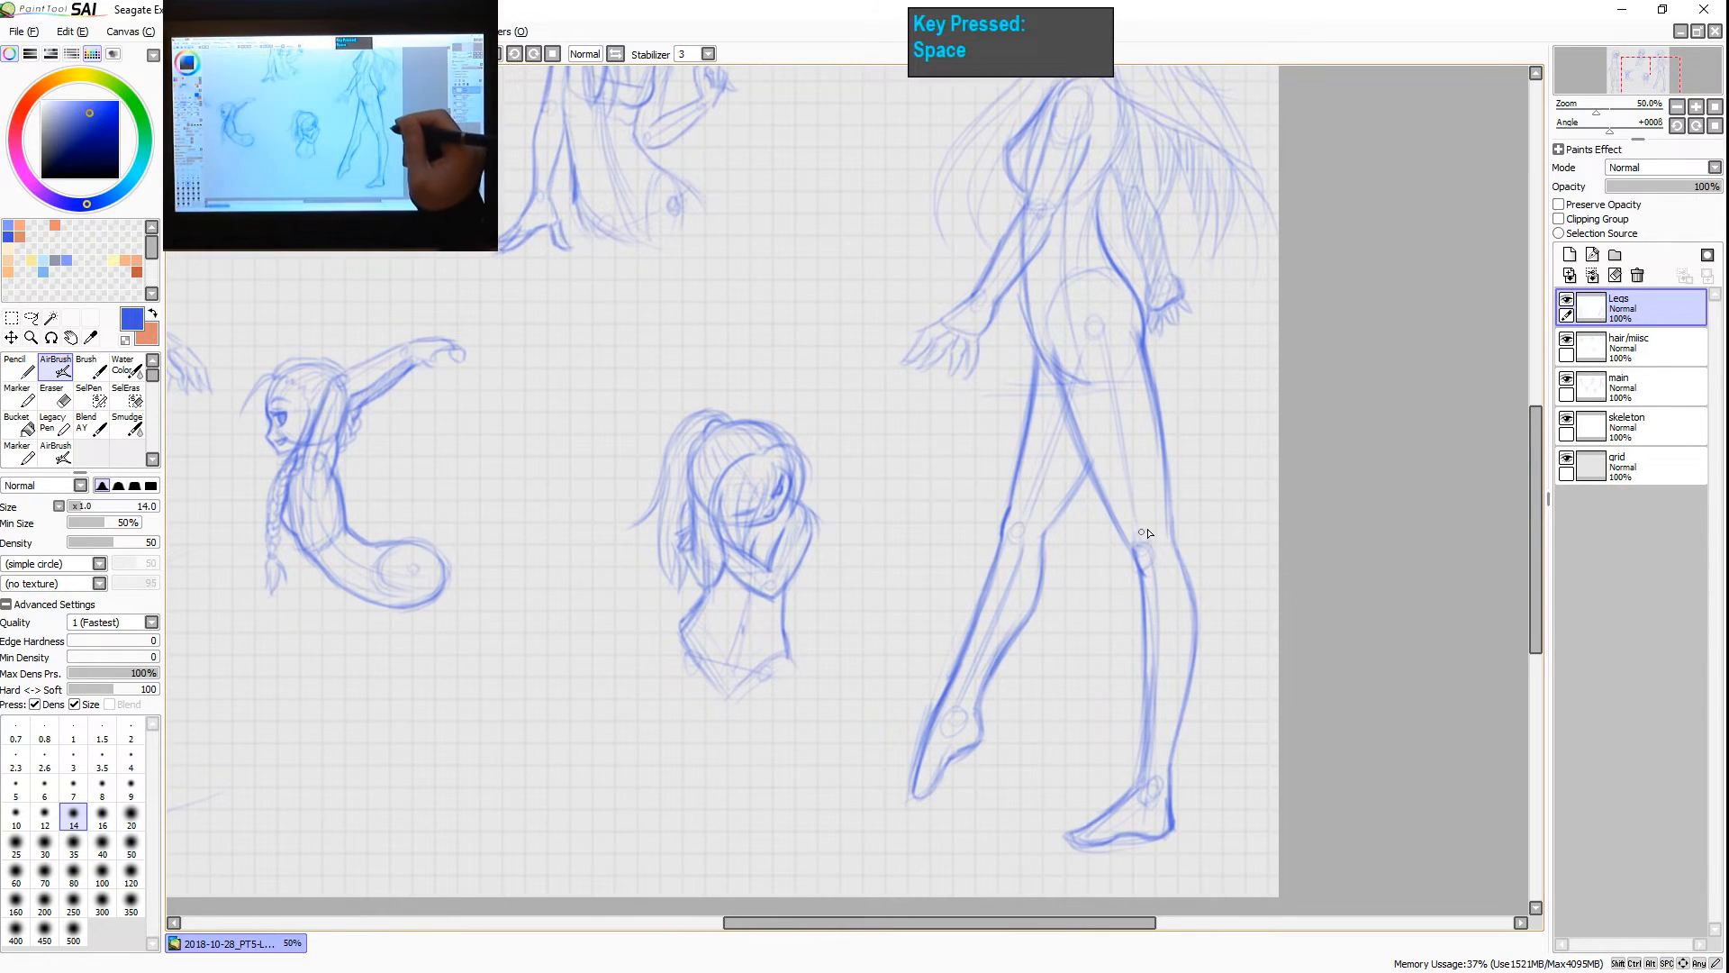
pyautogui.hotkey('shift', 'z')
pyautogui.press('space')
pyautogui.moveTo(1227, 579); pyautogui.dragTo(1170, 677)
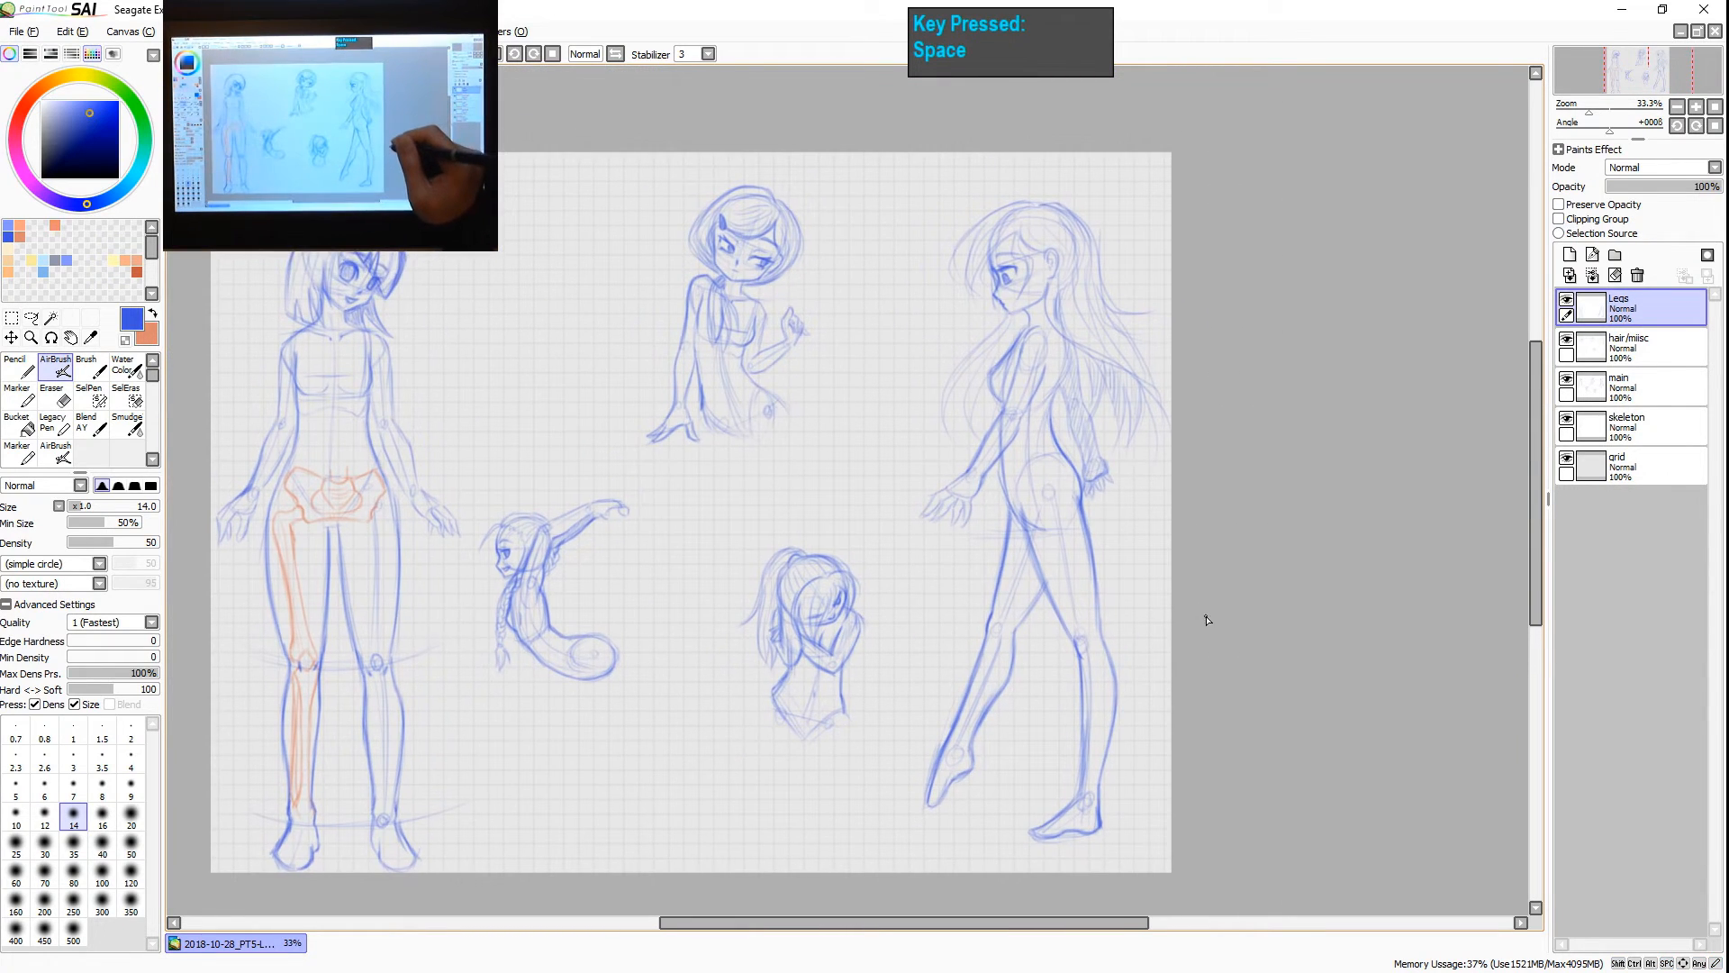
pyautogui.press('l')
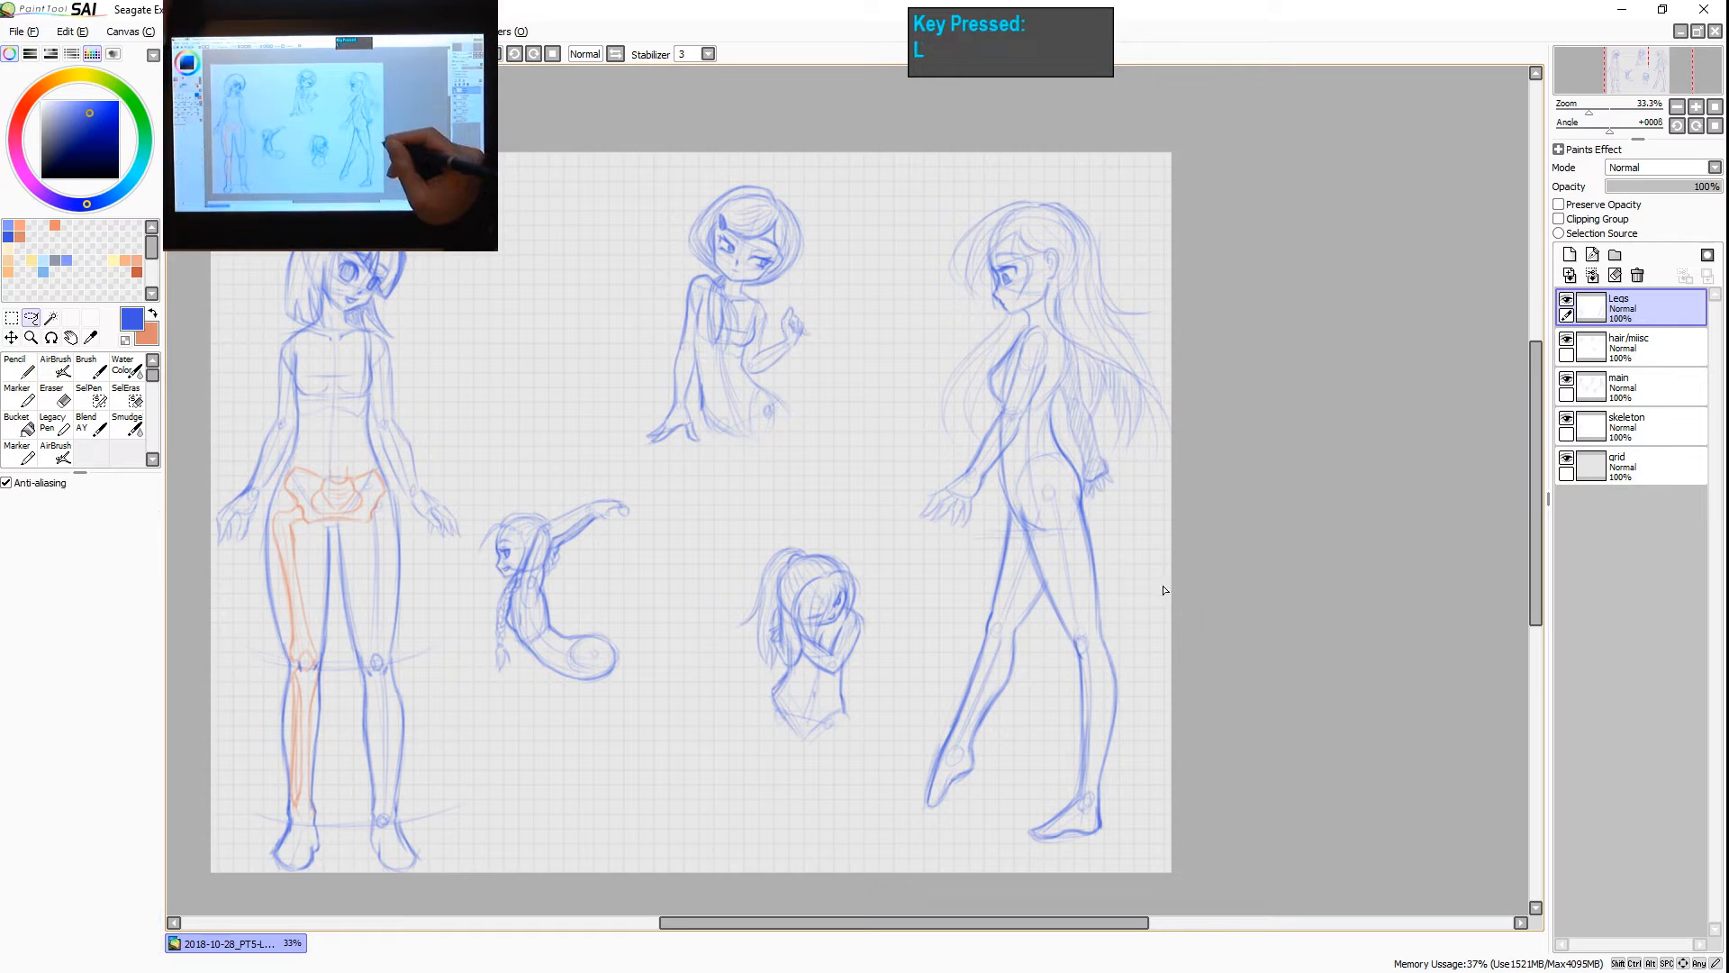
pyautogui.moveTo(1043, 638); pyautogui.dragTo(1047, 600)
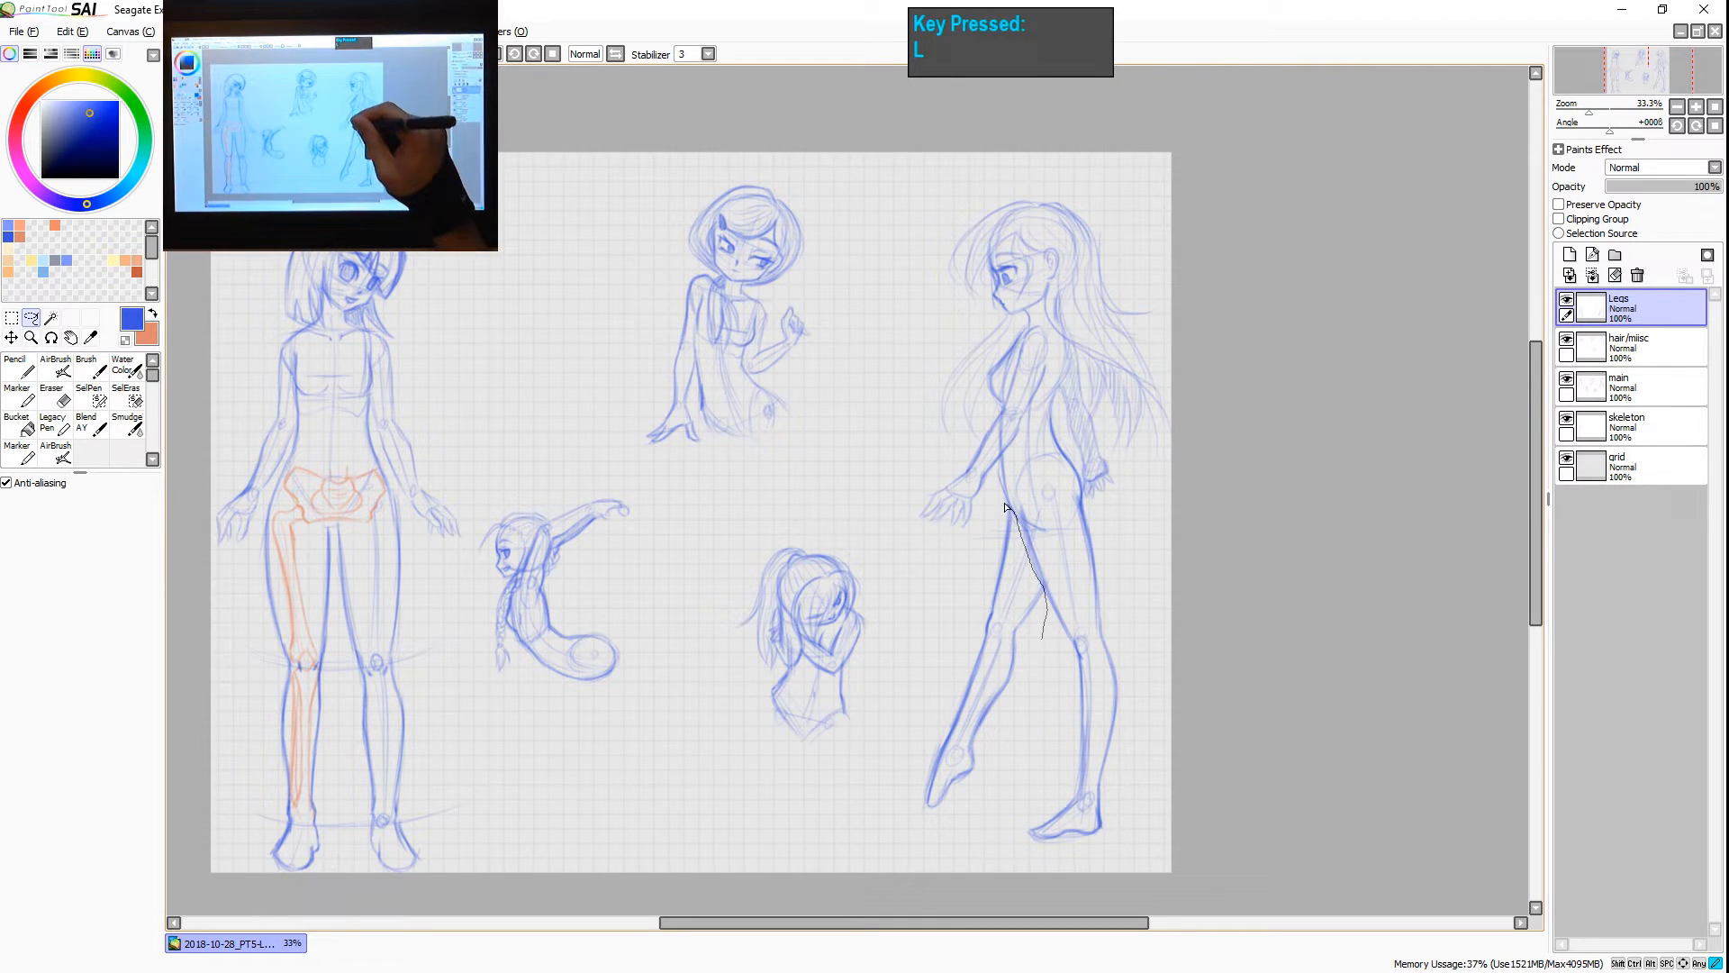
pyautogui.moveTo(1005, 506)
pyautogui.mouseDown()
pyautogui.moveTo(937, 648)
pyautogui.moveTo(982, 811)
pyautogui.moveTo(1024, 728)
pyautogui.mouseUp()
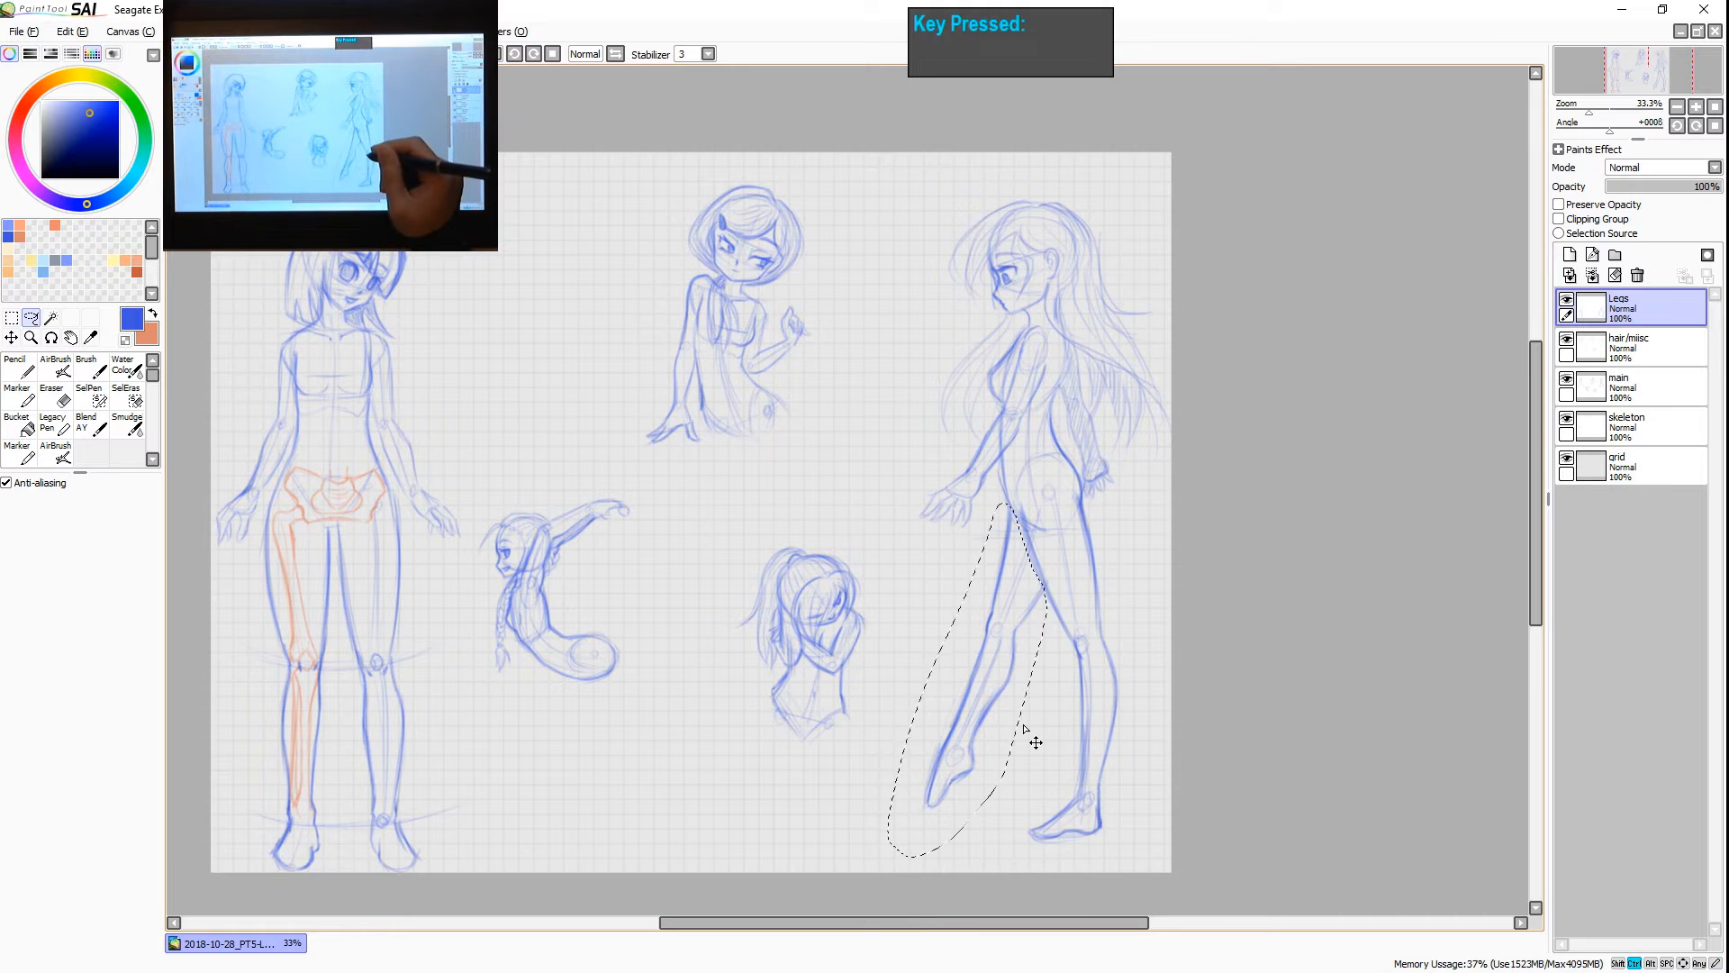
pyautogui.hotkey('ctrl', 't')
pyautogui.moveTo(916, 821); pyautogui.dragTo(902, 847)
pyautogui.hotkey('ctrl', 'z')
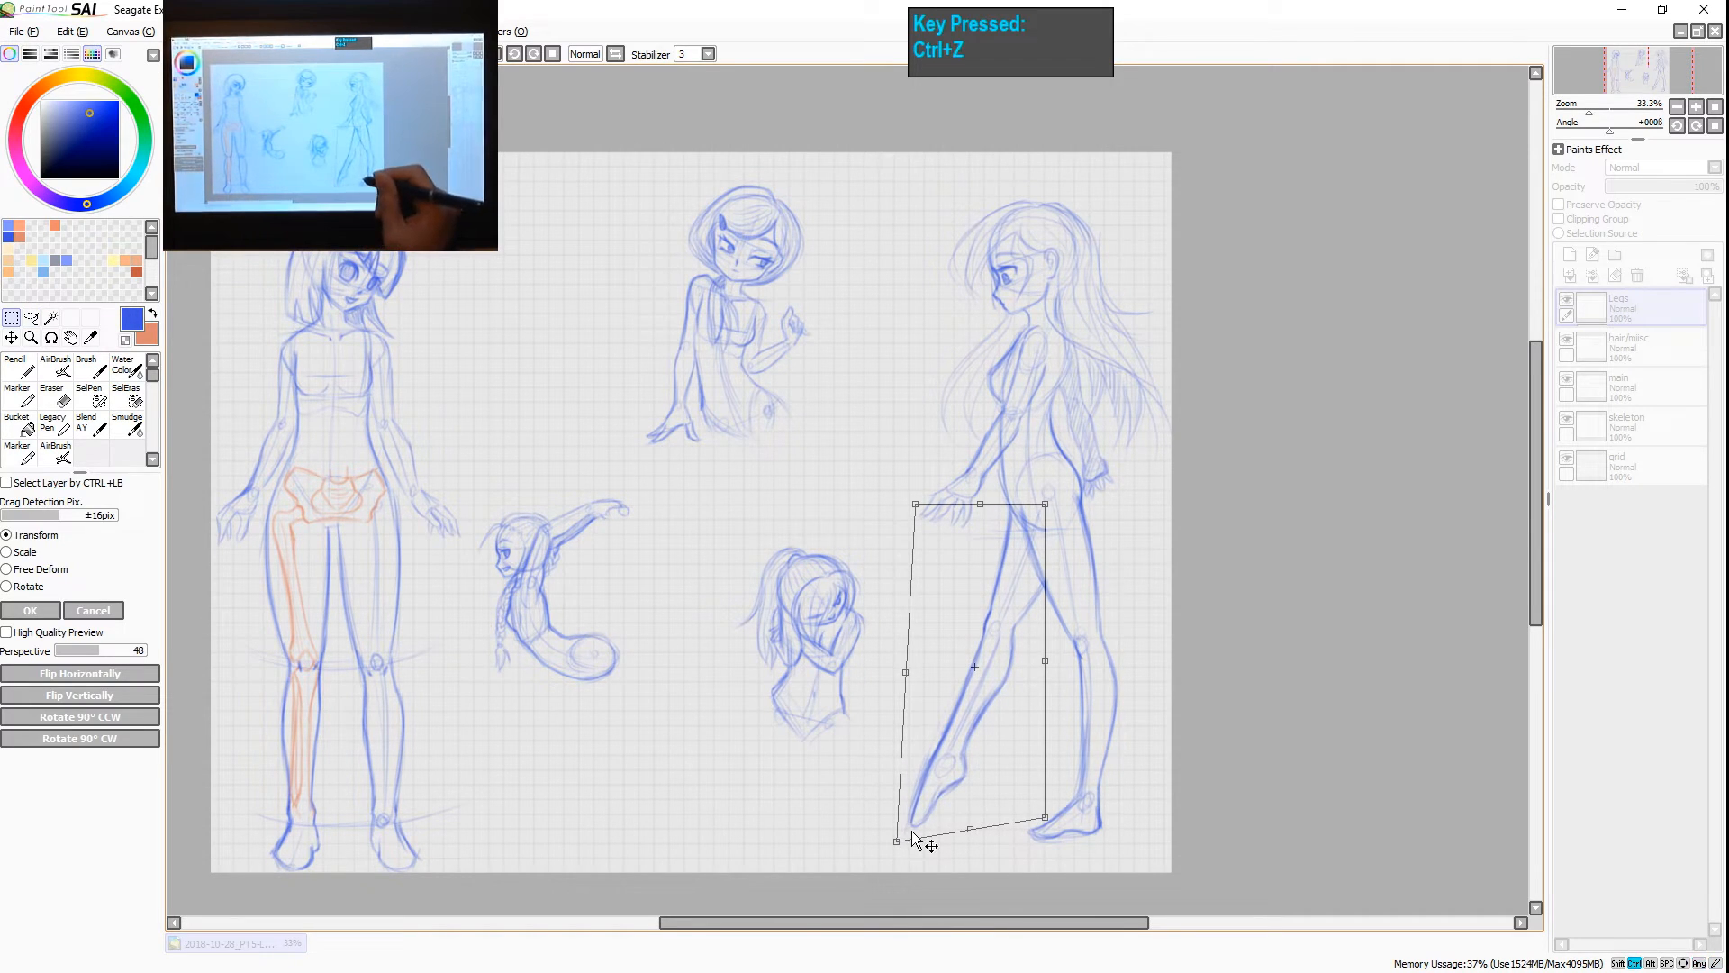
pyautogui.press('Escape')
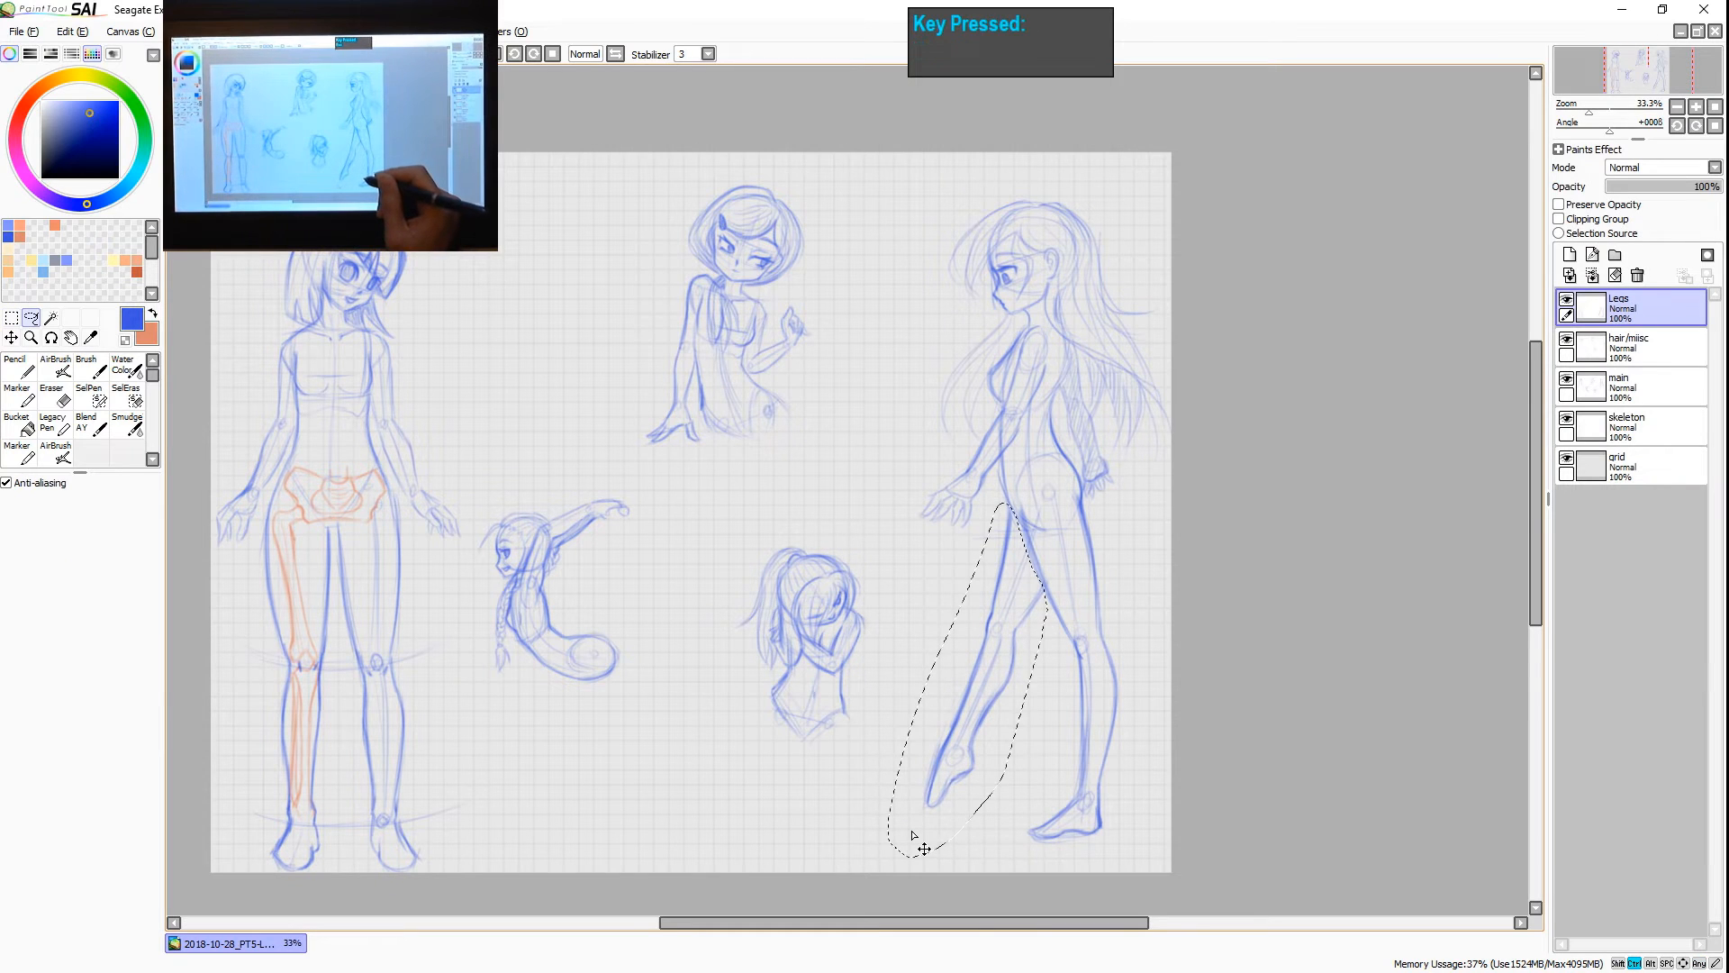
# - Transform the selected forward leg by stretching it downward and slanting it outward so the foot lowers, and apply it
pyautogui.hotkey('ctrl', 't')
pyautogui.moveTo(979, 817); pyautogui.dragTo(972, 852)
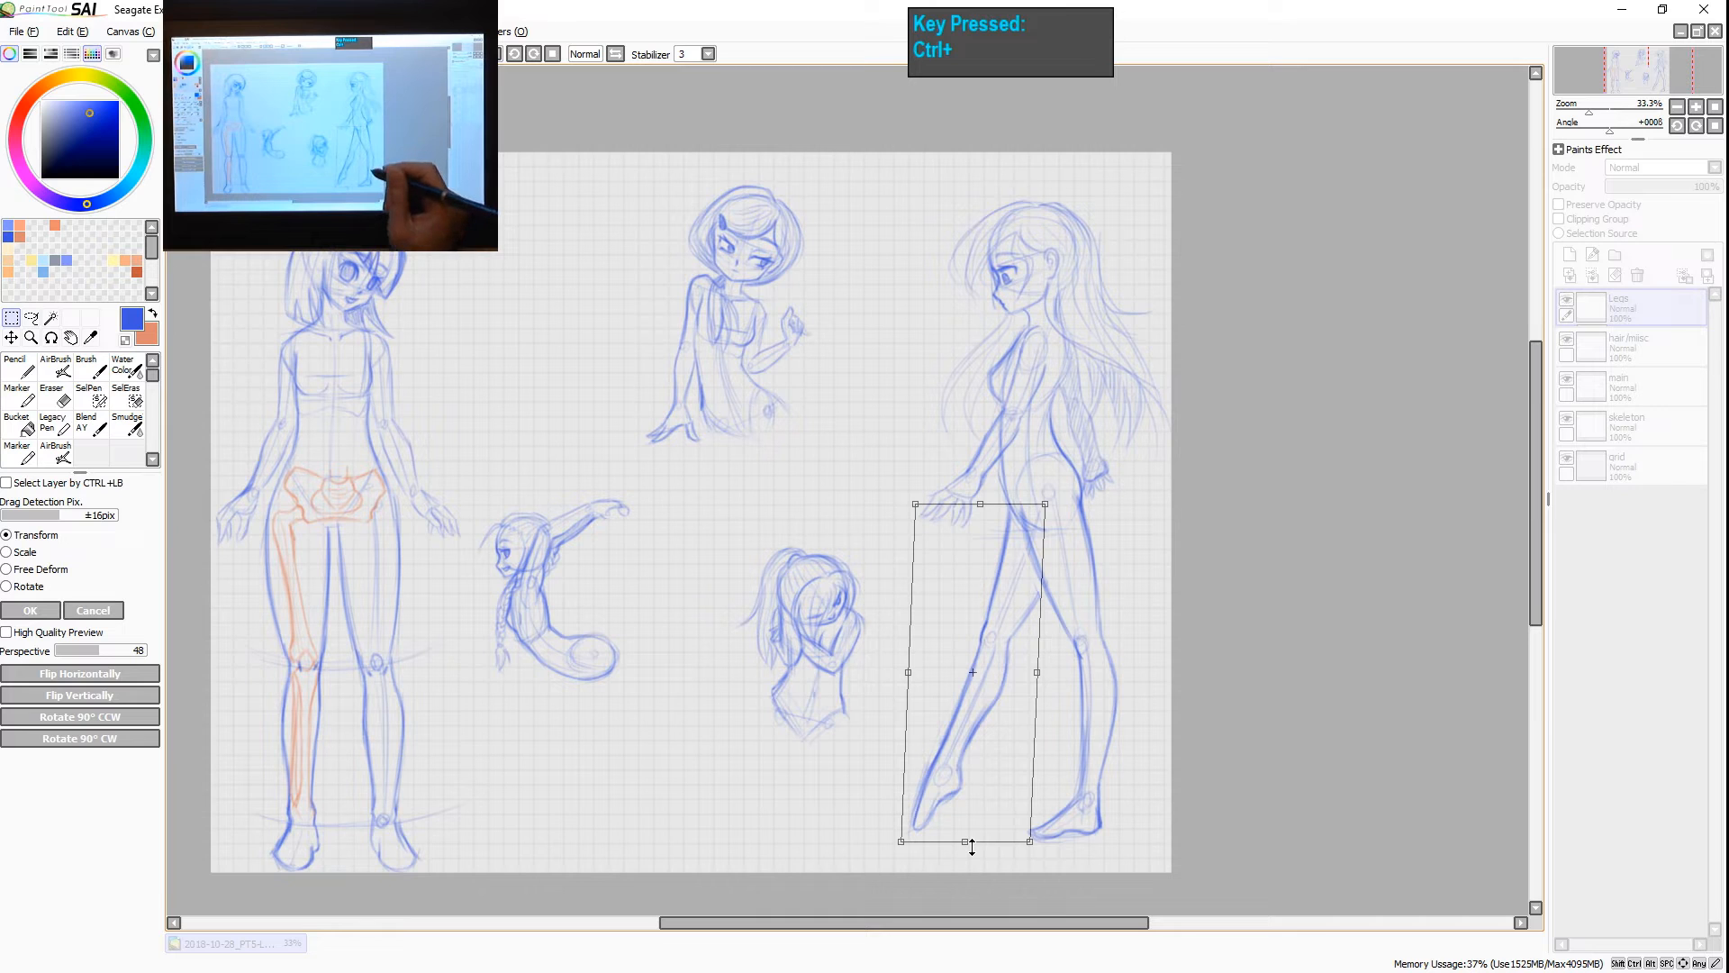
pyautogui.press('Return')
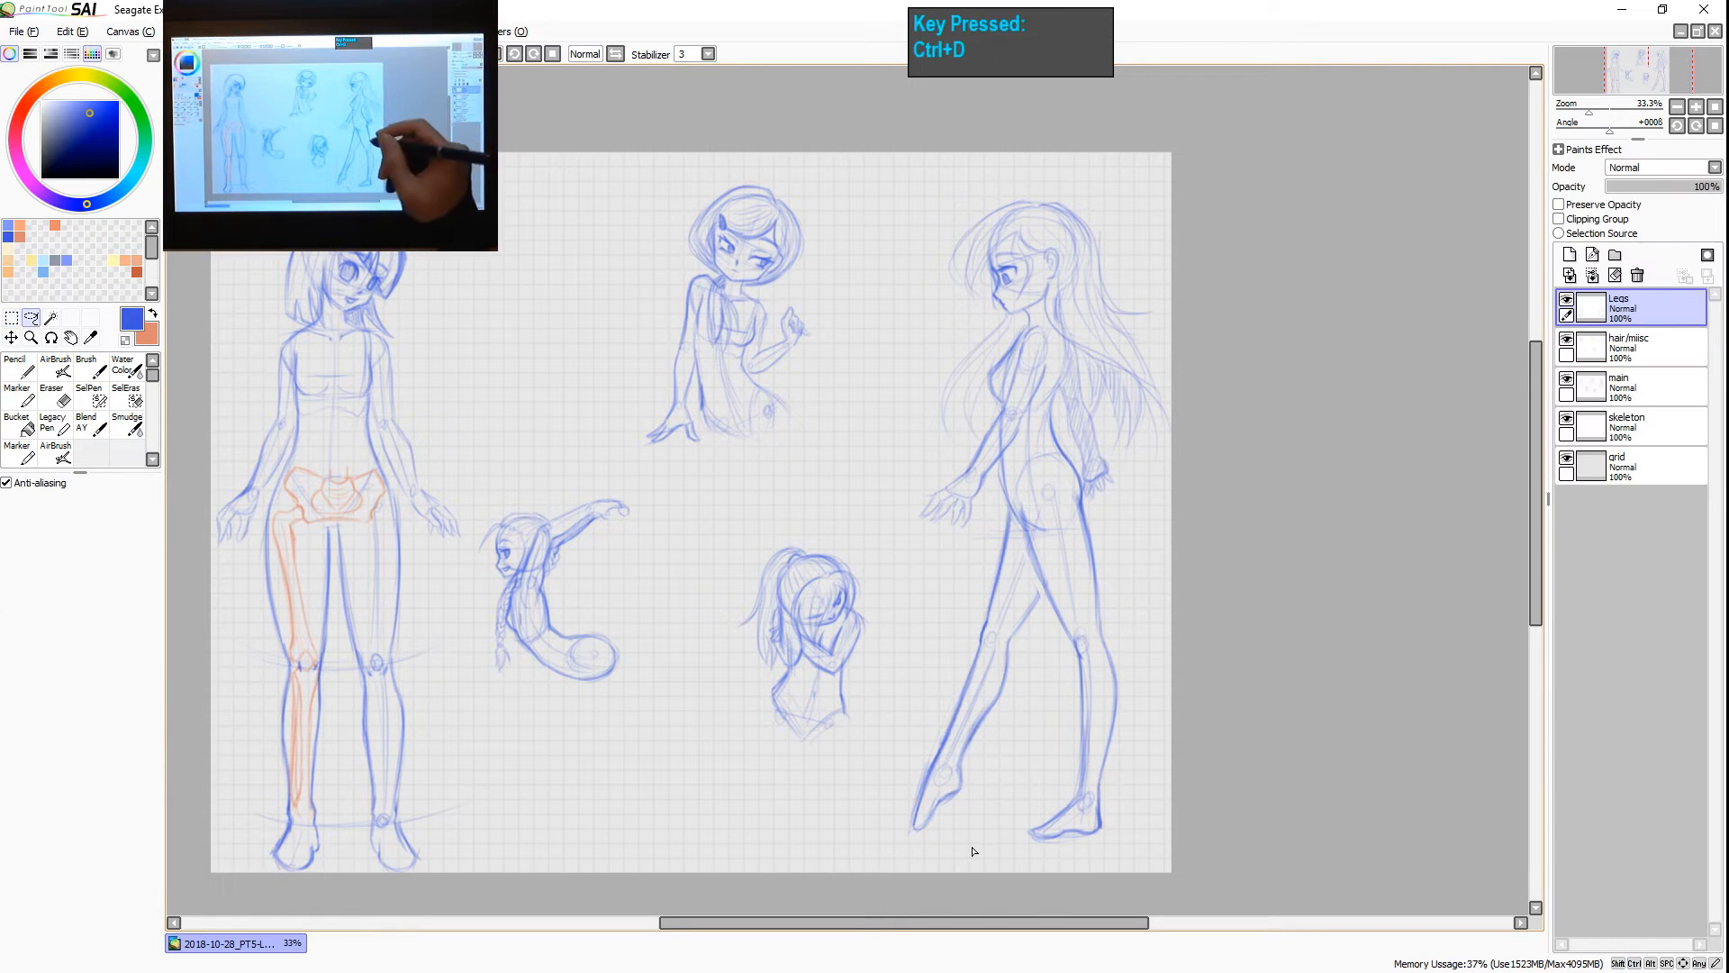
# - Extend the forward thigh's rear contour up to the back leg's line and clean up the junction with the eraser
pyautogui.press('v')
pyautogui.press('z')
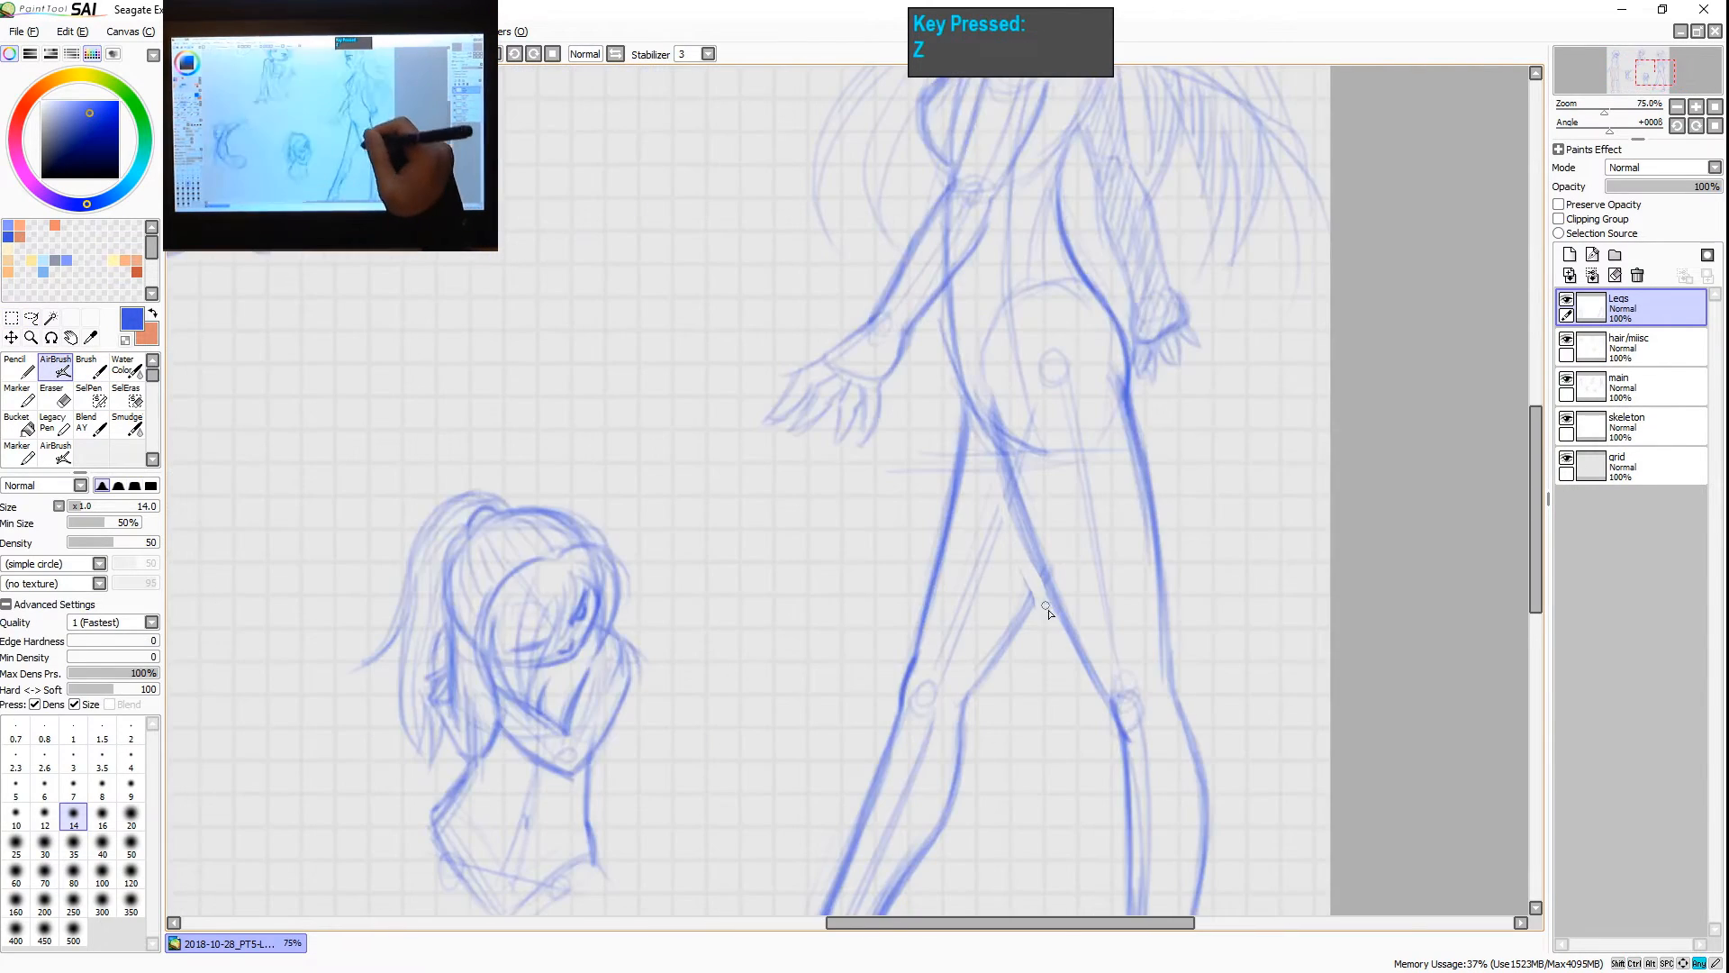
pyautogui.scroll(3, 1041, 588)
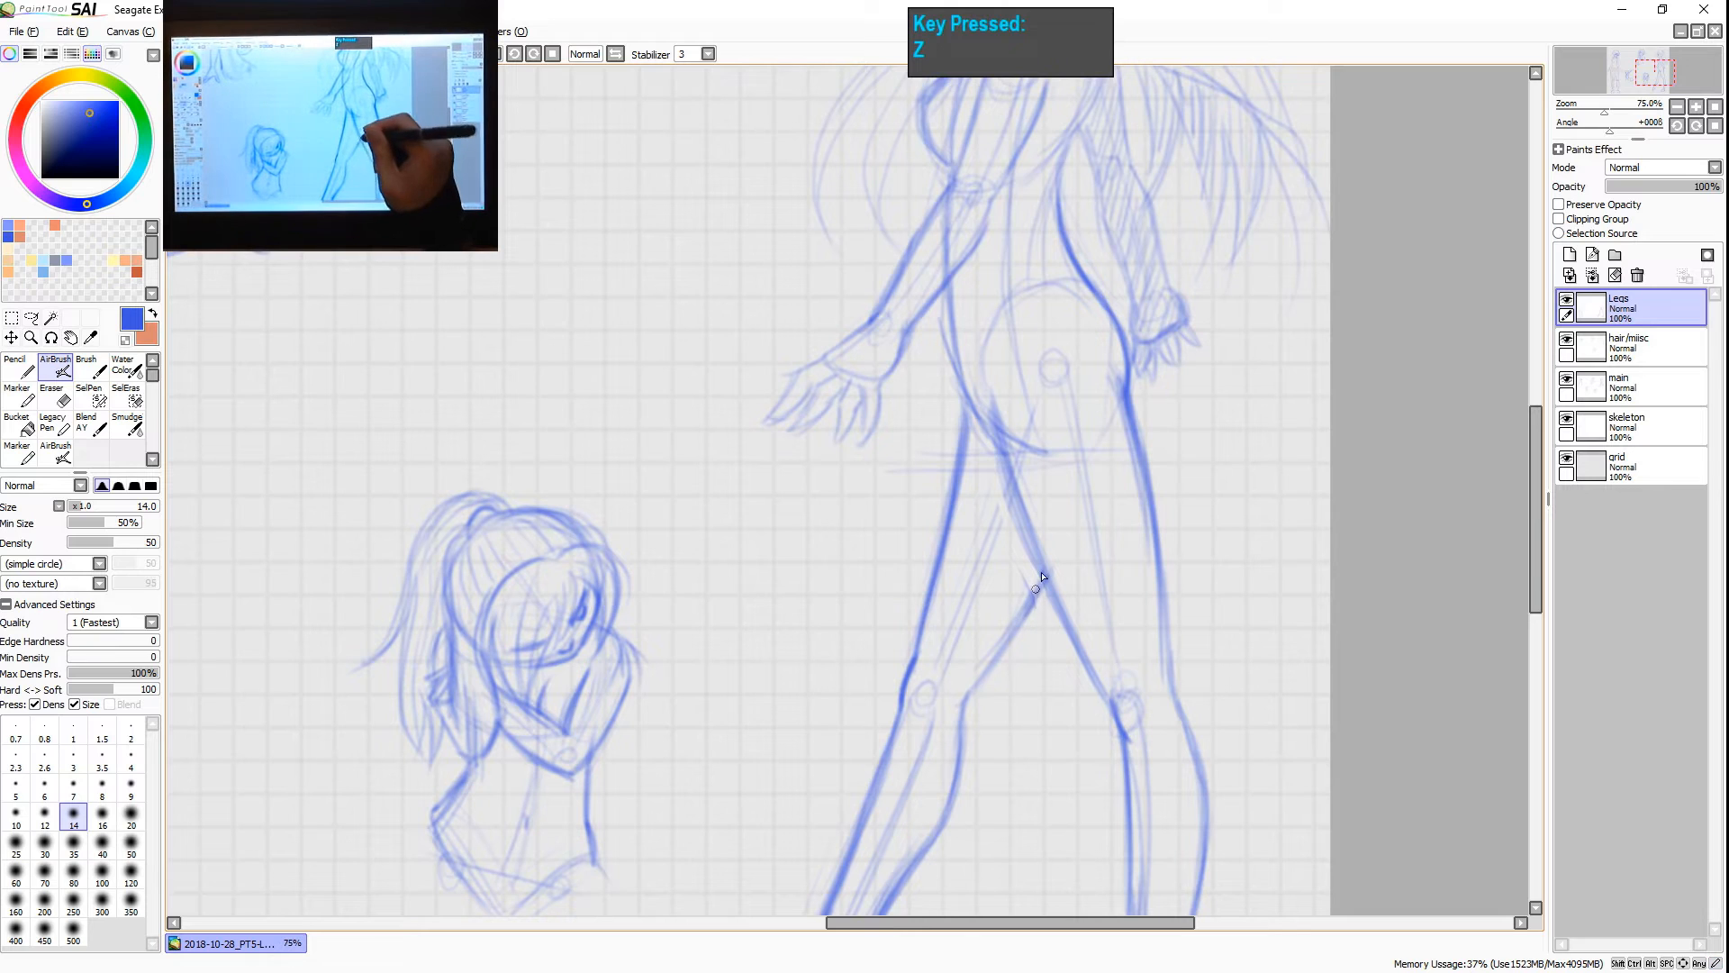
pyautogui.press('e')
pyautogui.moveTo(1022, 570); pyautogui.dragTo(1019, 573)
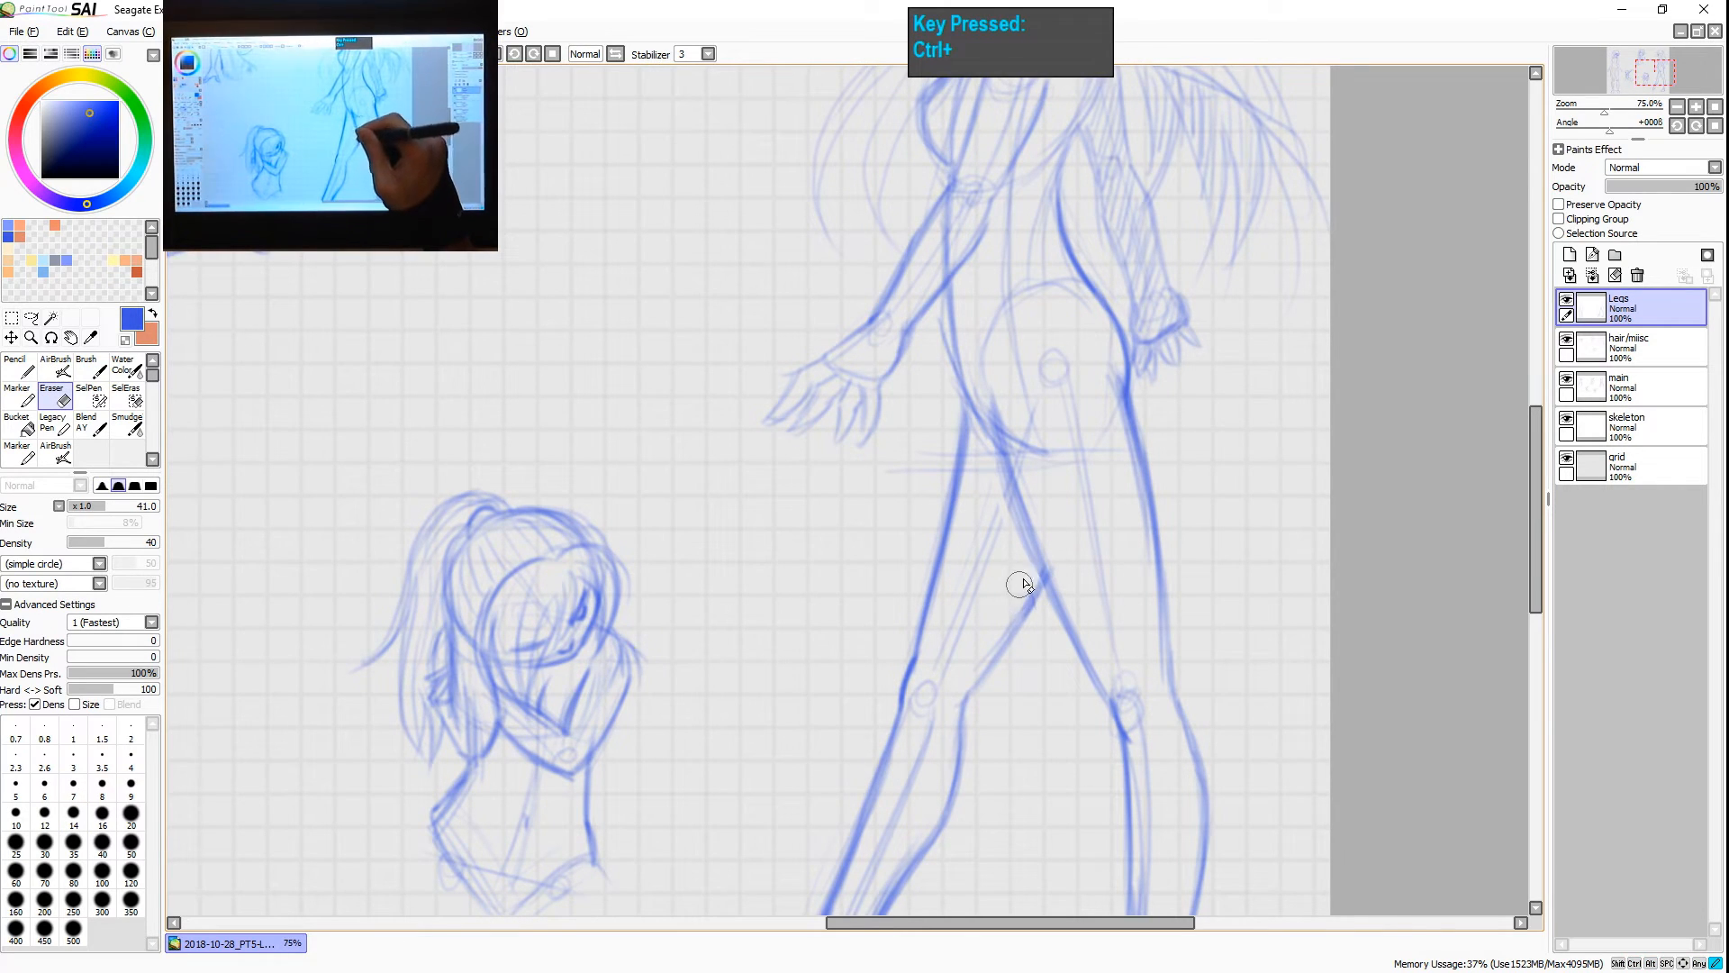
pyautogui.hotkey('ctrl', 'shift', 'z')
# - Shade the side-view figure's forward leg with light diagonal hatching from the upper thigh down to the ankle
pyautogui.press('z')
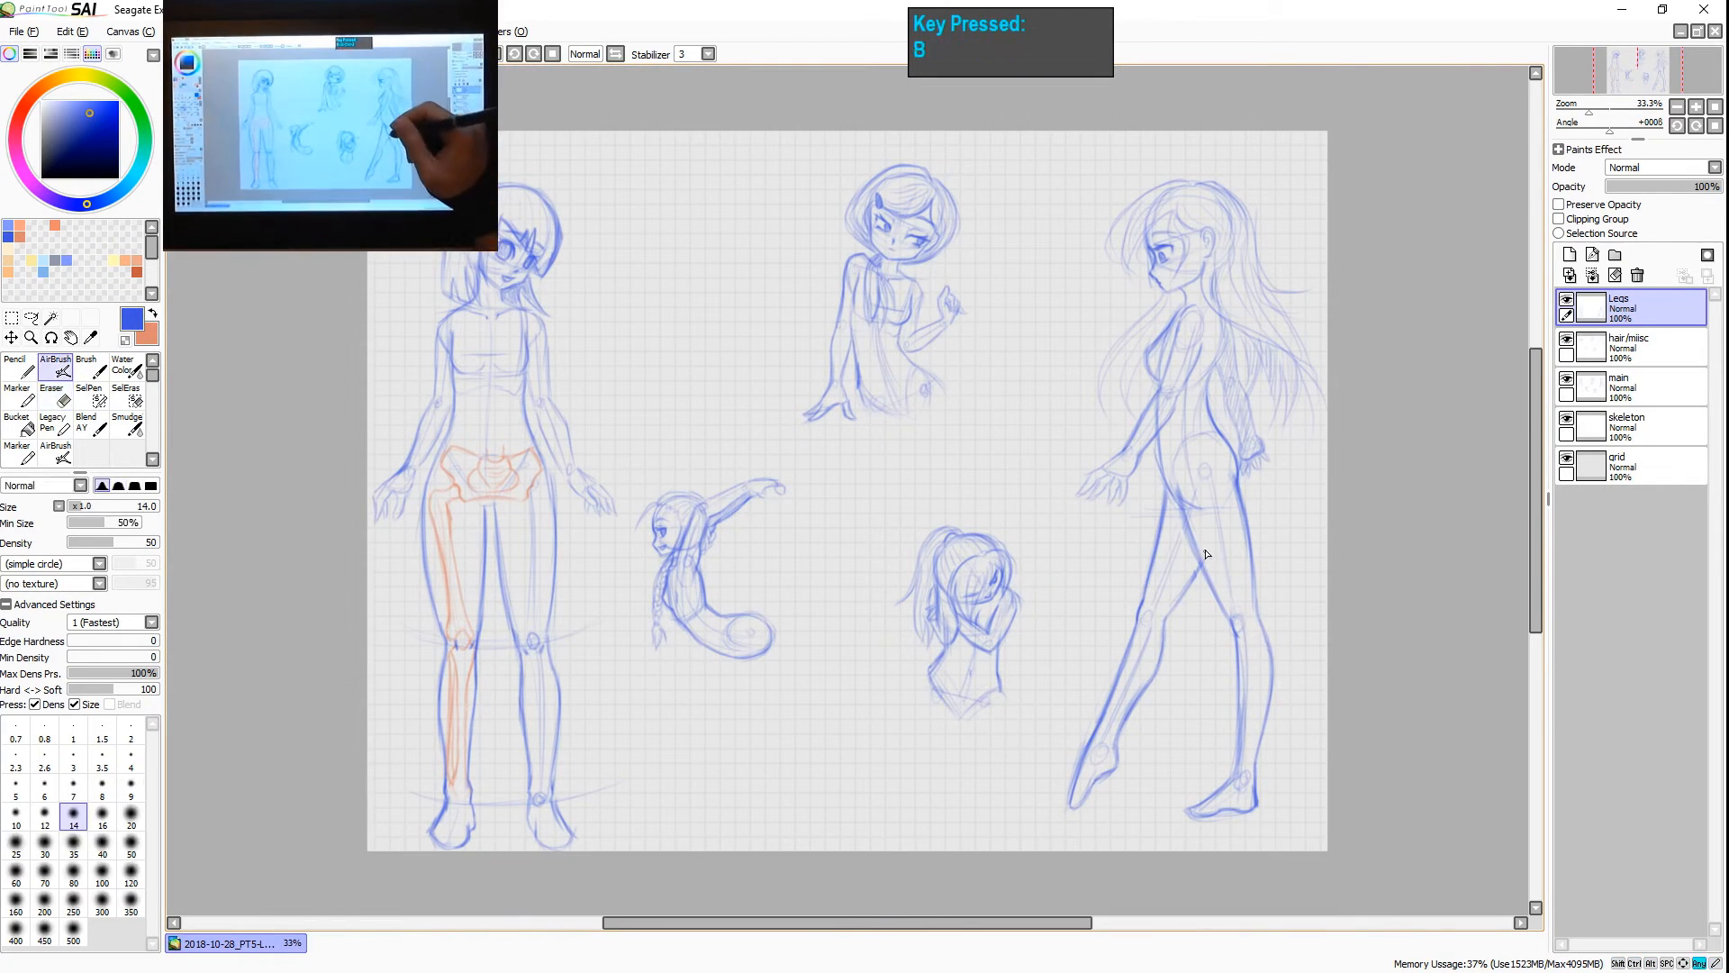
pyautogui.scroll(1, 1203, 563)
pyautogui.moveTo(1203, 565); pyautogui.dragTo(1122, 485)
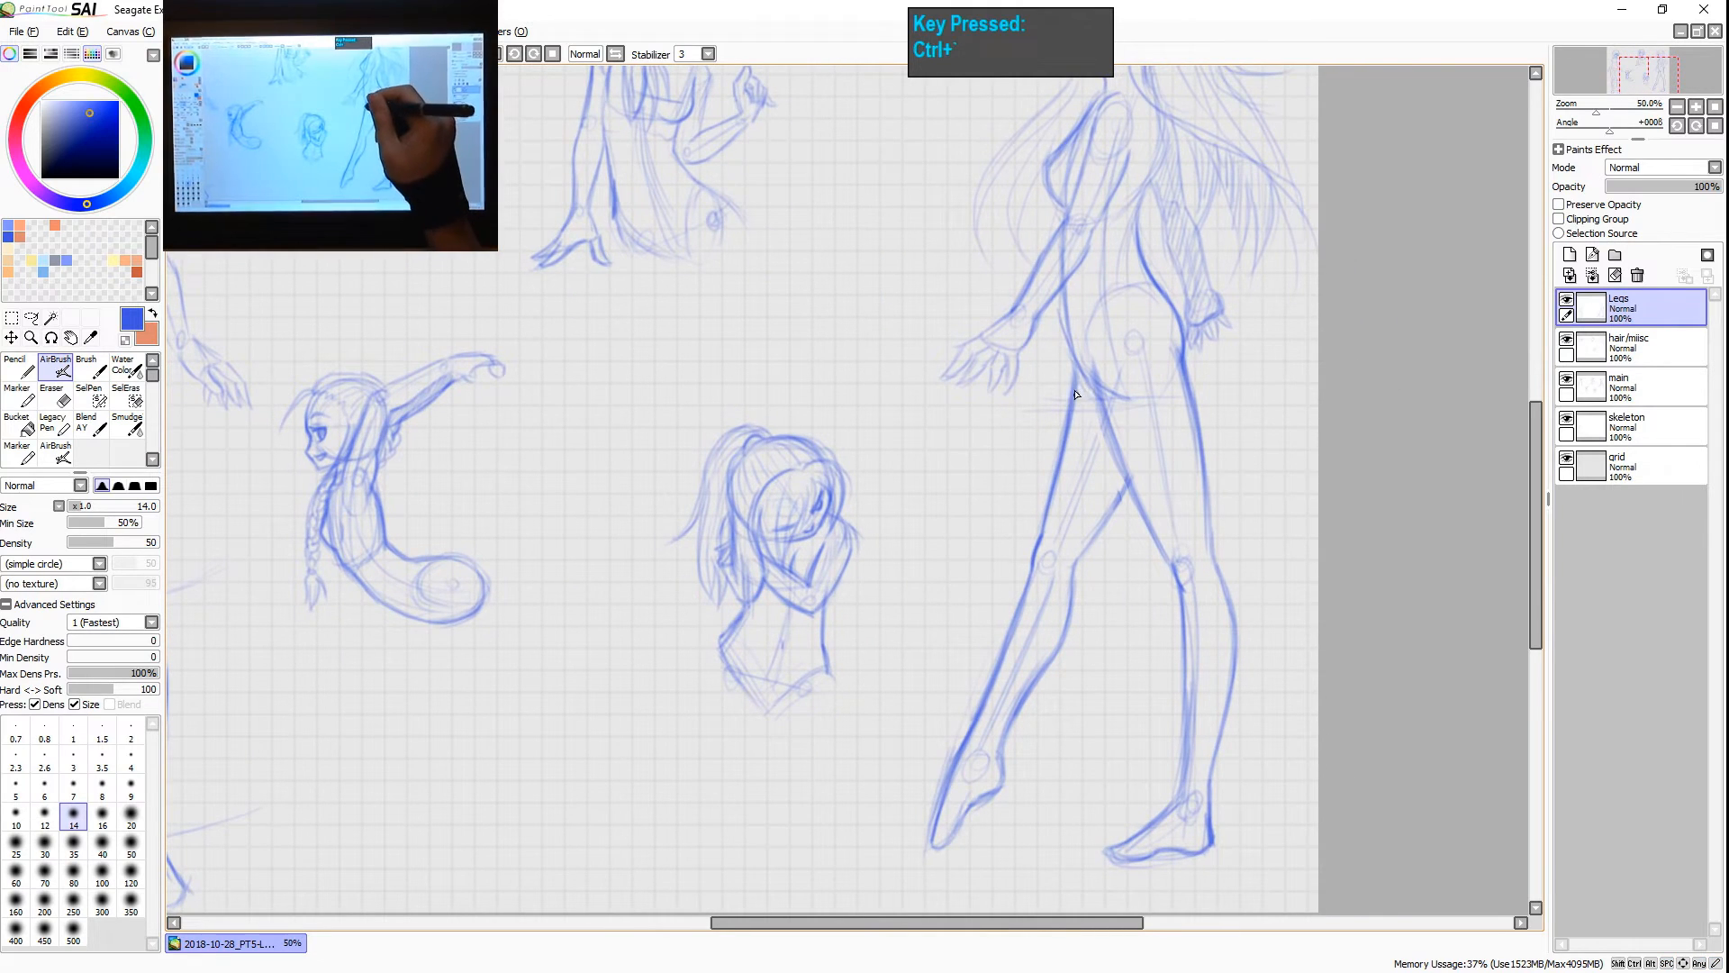
pyautogui.moveTo(1100, 406)
pyautogui.mouseDown()
pyautogui.moveTo(1080, 464)
pyautogui.moveTo(1114, 500)
pyautogui.moveTo(1055, 580)
pyautogui.mouseUp()
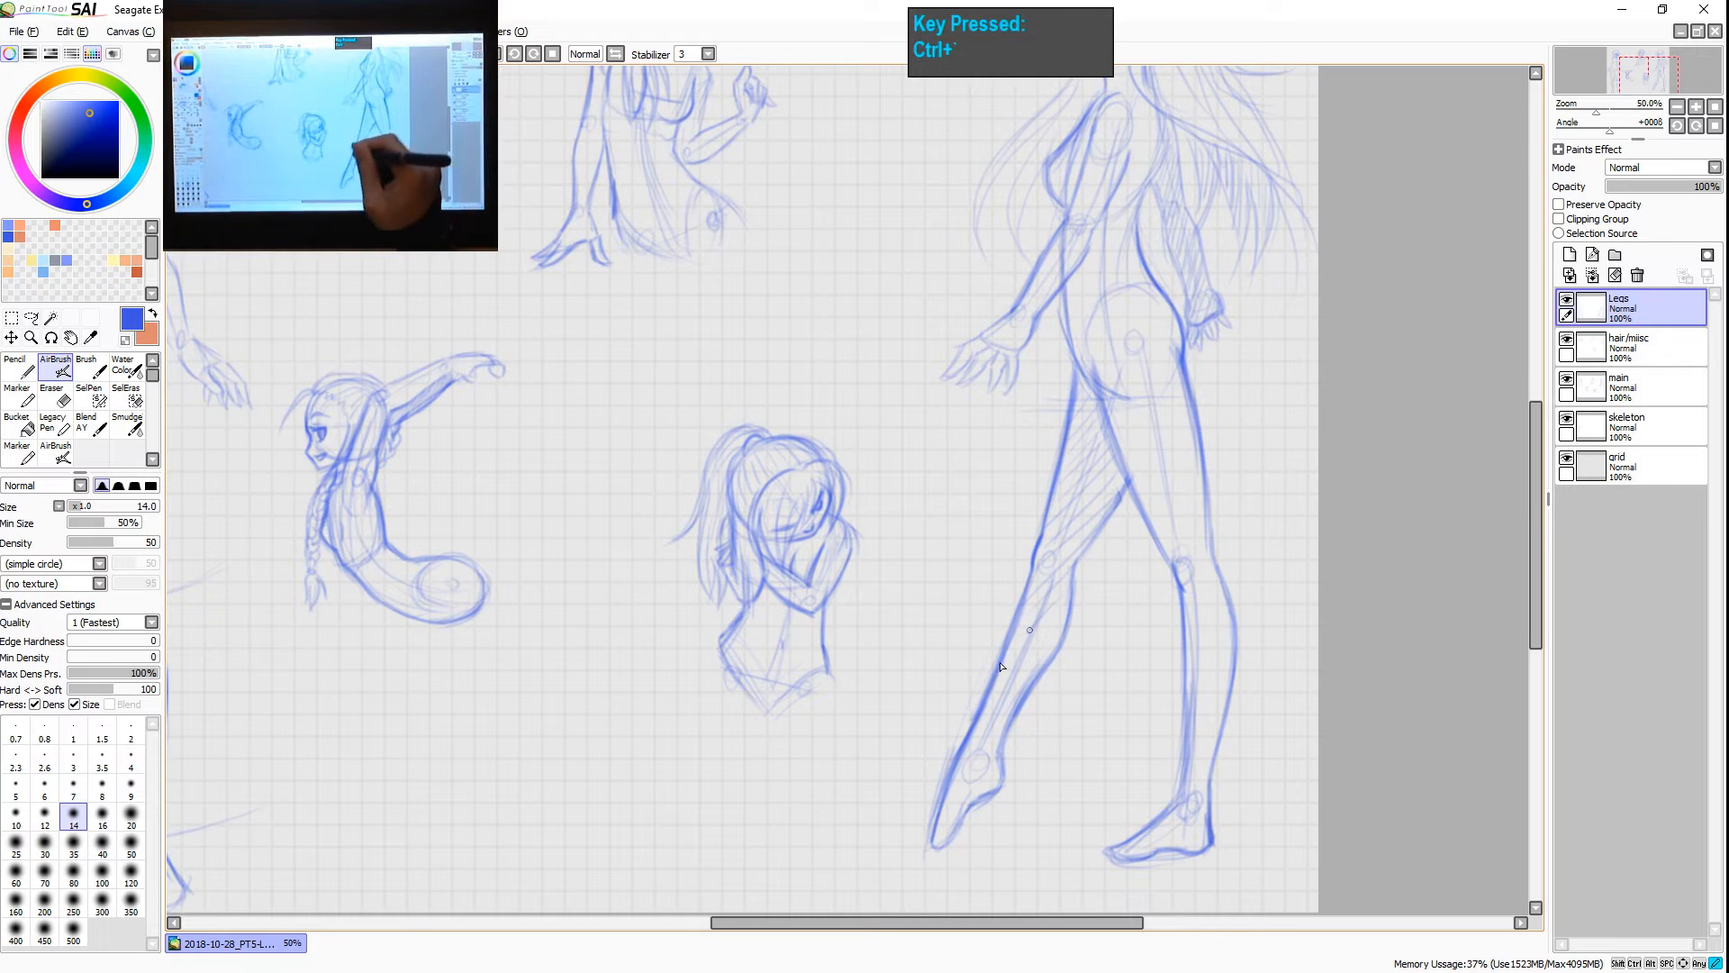
pyautogui.moveTo(1000, 666); pyautogui.dragTo(1003, 717)
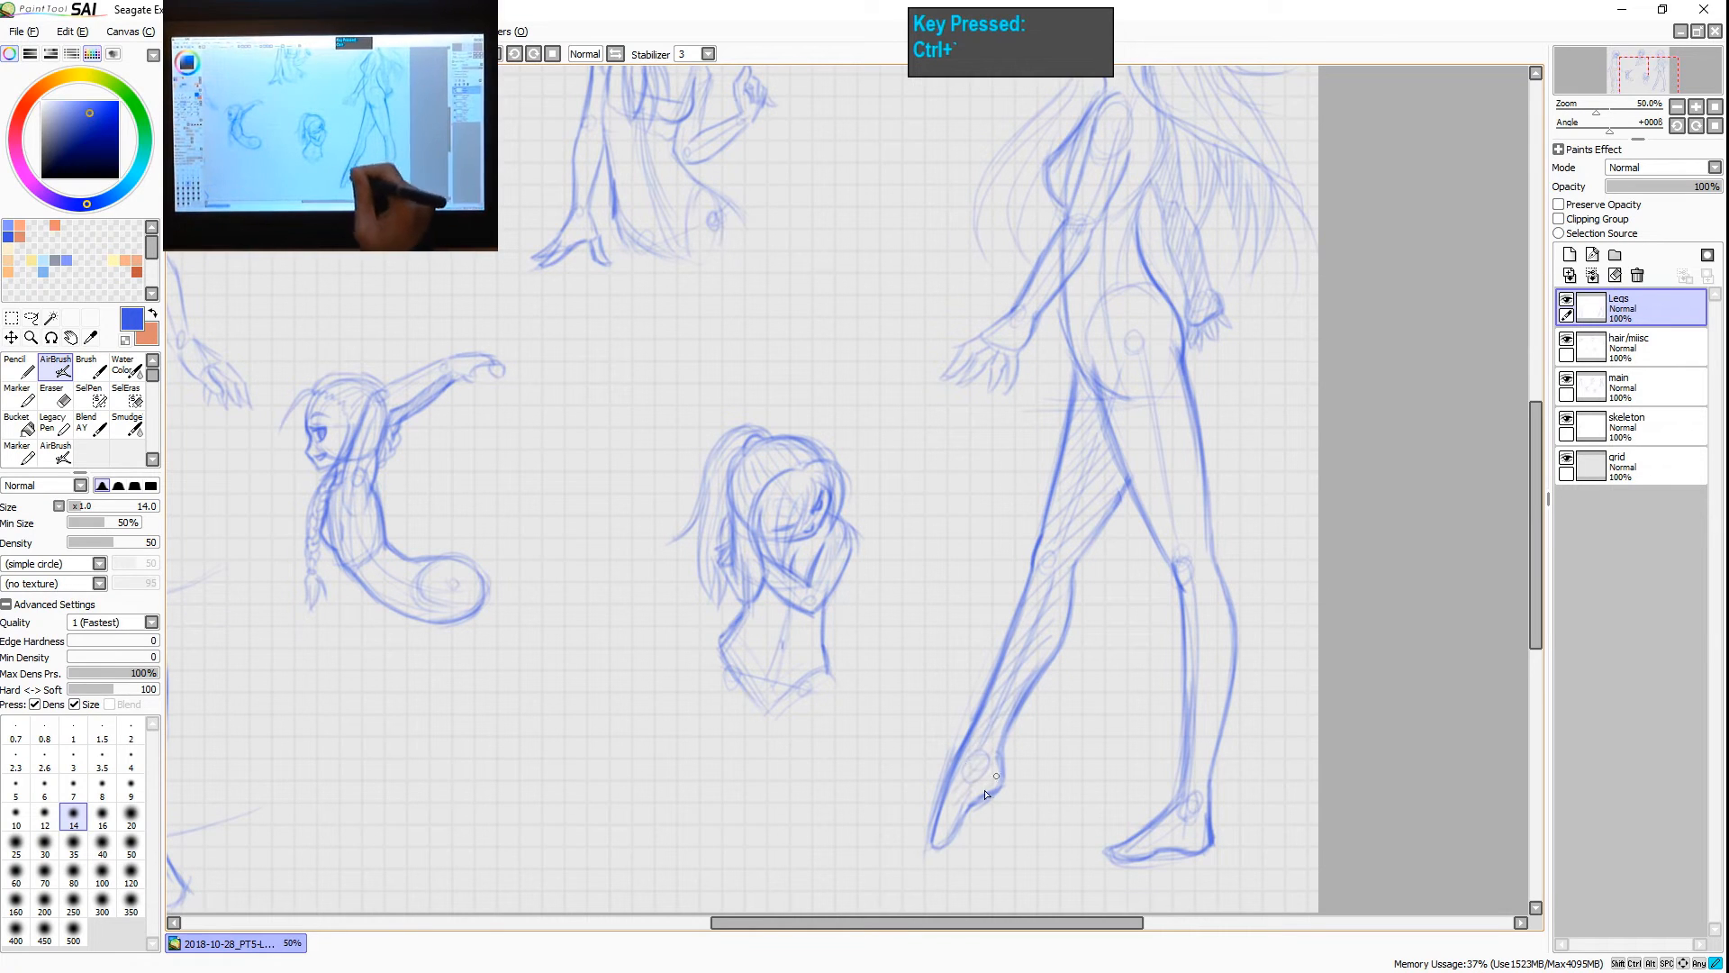
pyautogui.hotkey('ctrl', 'shift', 'z')
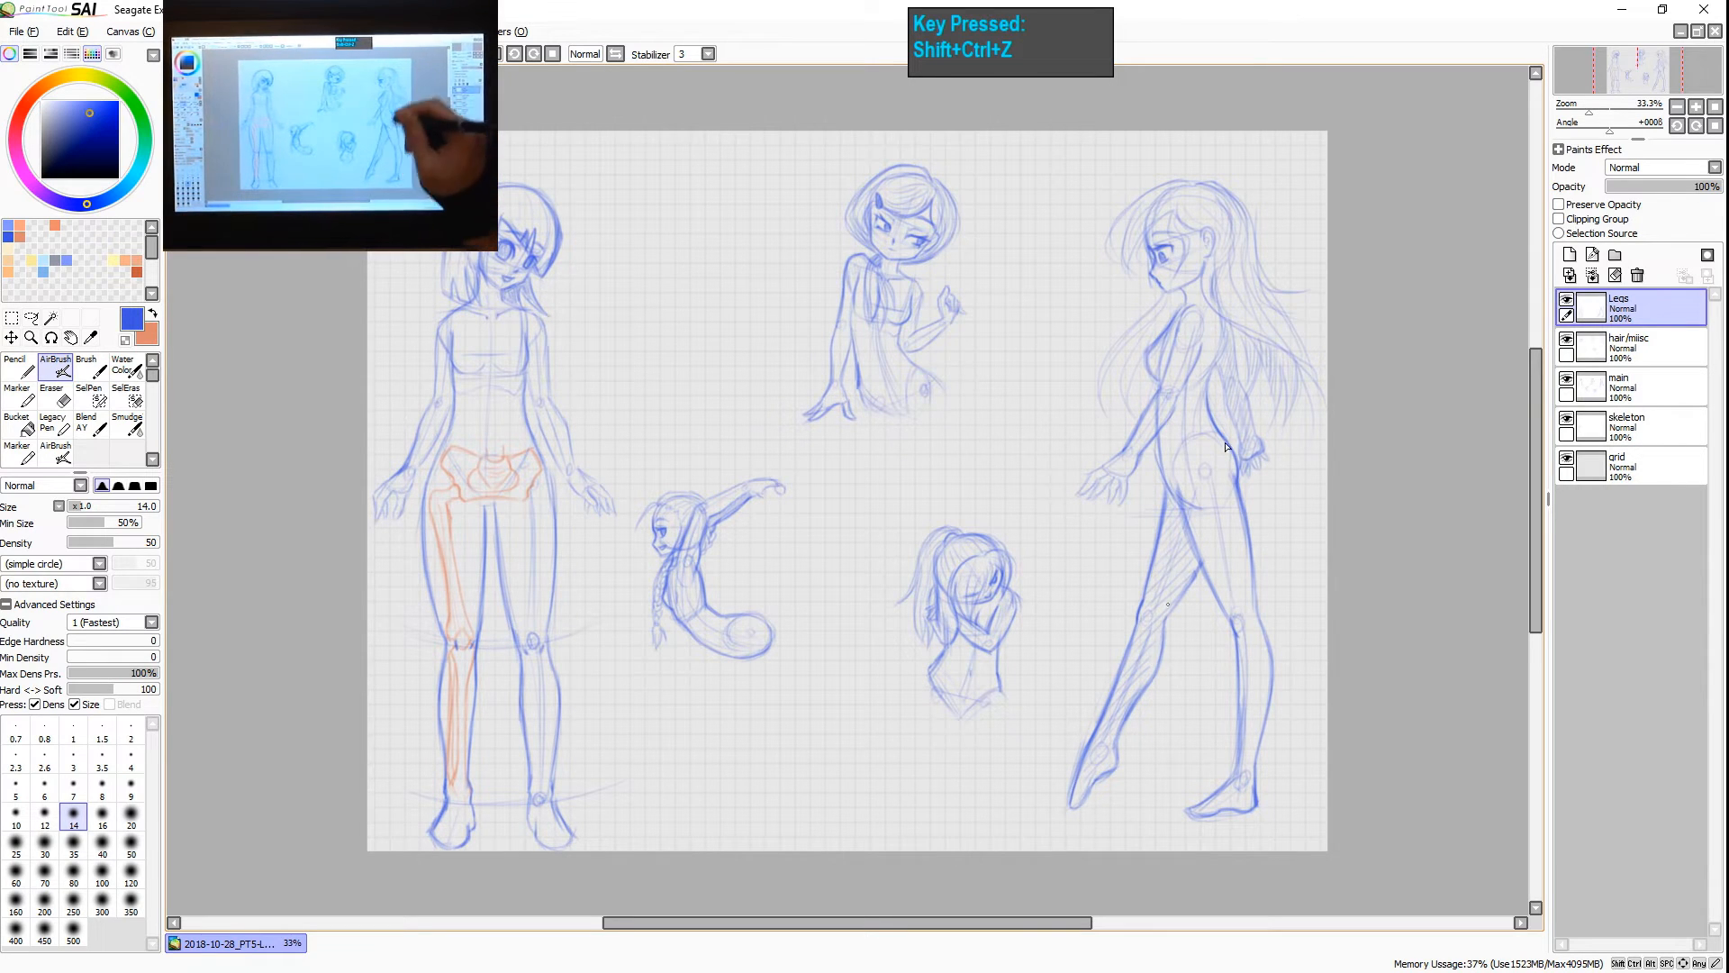
# - On the main layer, reinforce the side-view figure's lower belly contour from below the forearm to the top of the thigh
pyautogui.press('z')
pyautogui.press('z')
pyautogui.press('space')
pyautogui.moveTo(1153, 471); pyautogui.dragTo(1091, 560)
pyautogui.hotkey('ctrl', 'z')
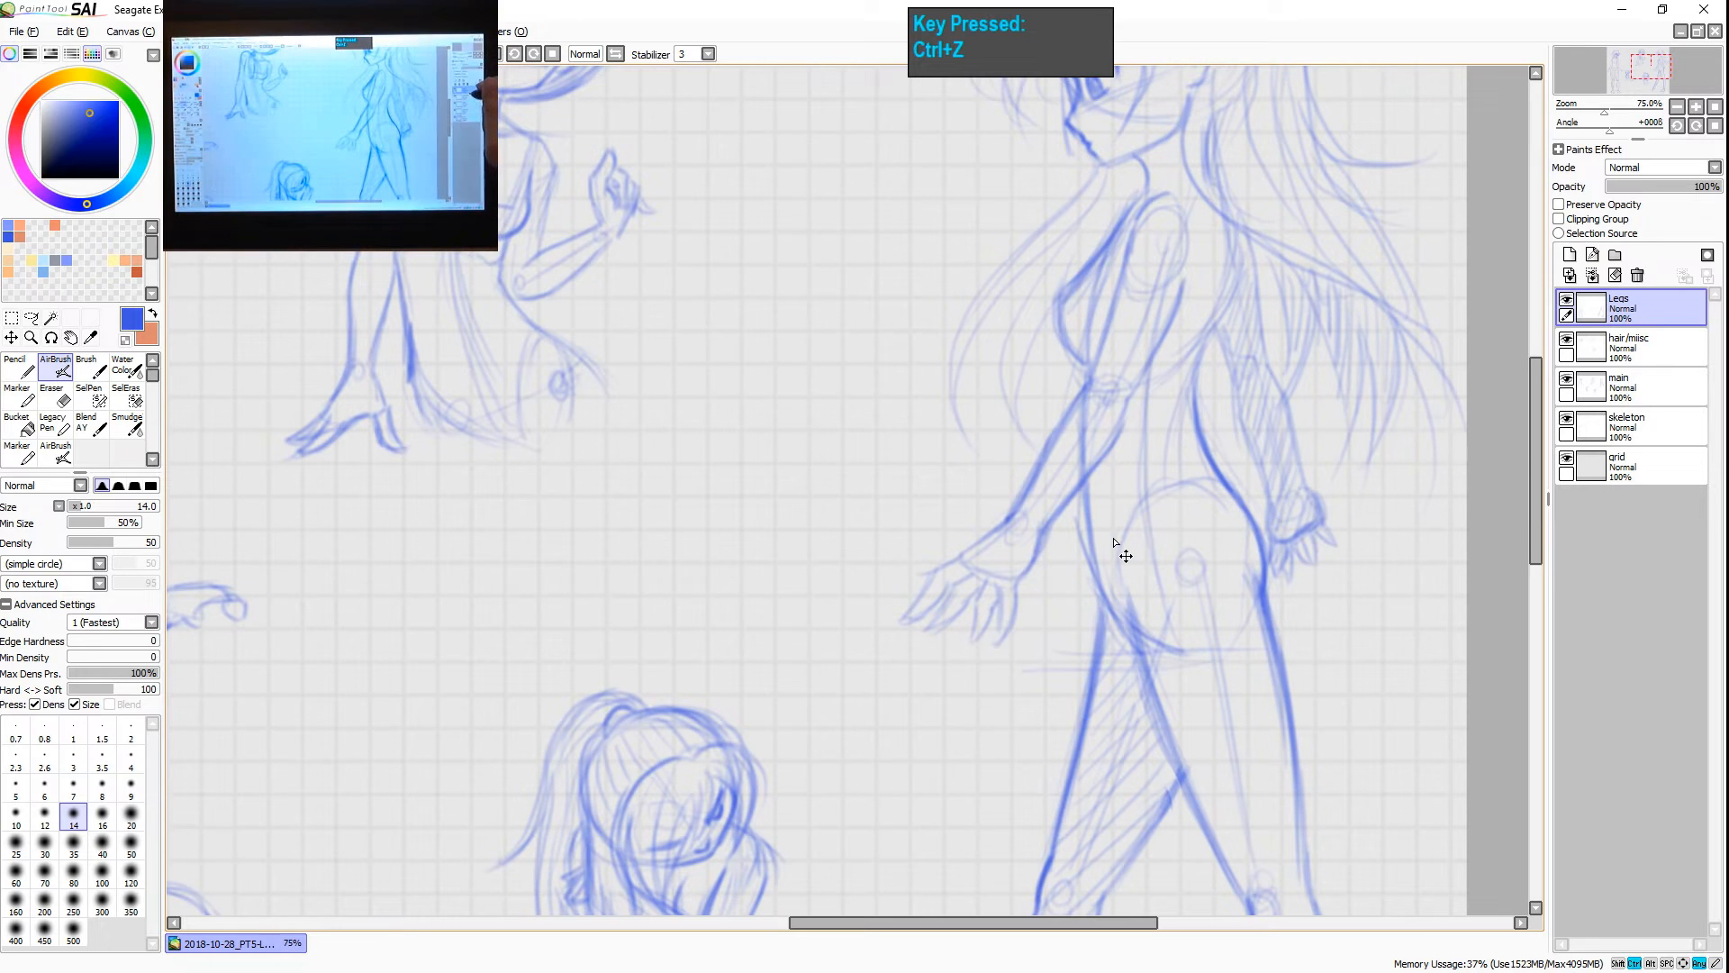
pyautogui.click(1604, 386)
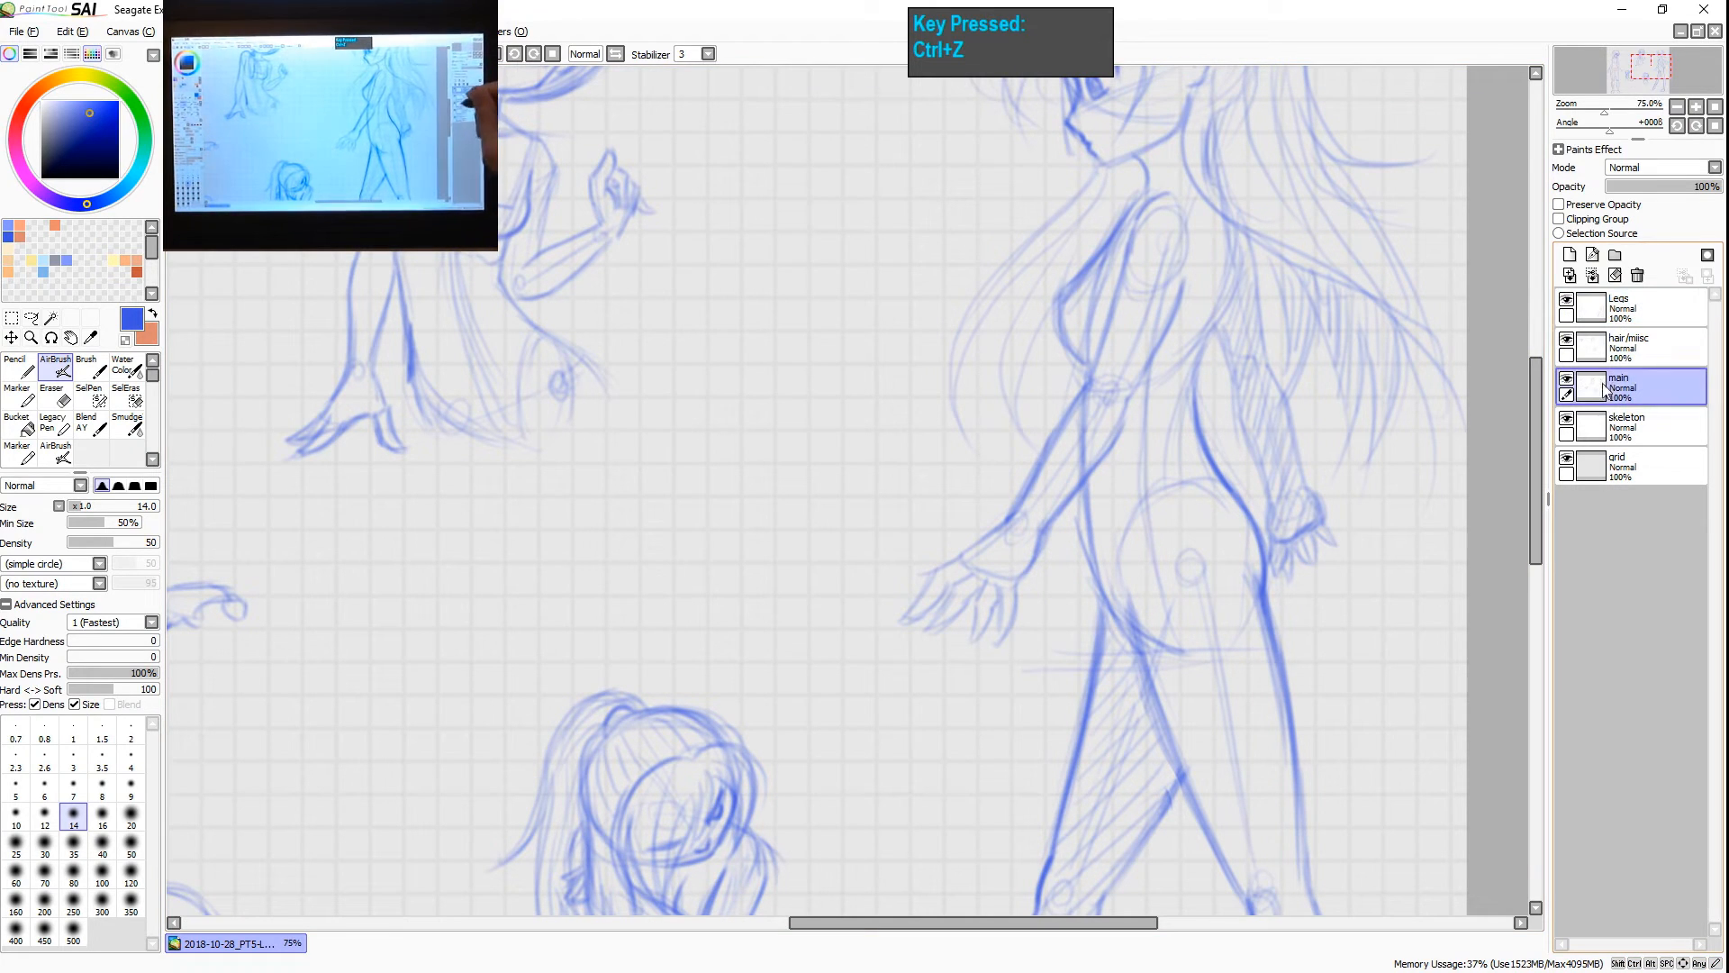
pyautogui.press('e')
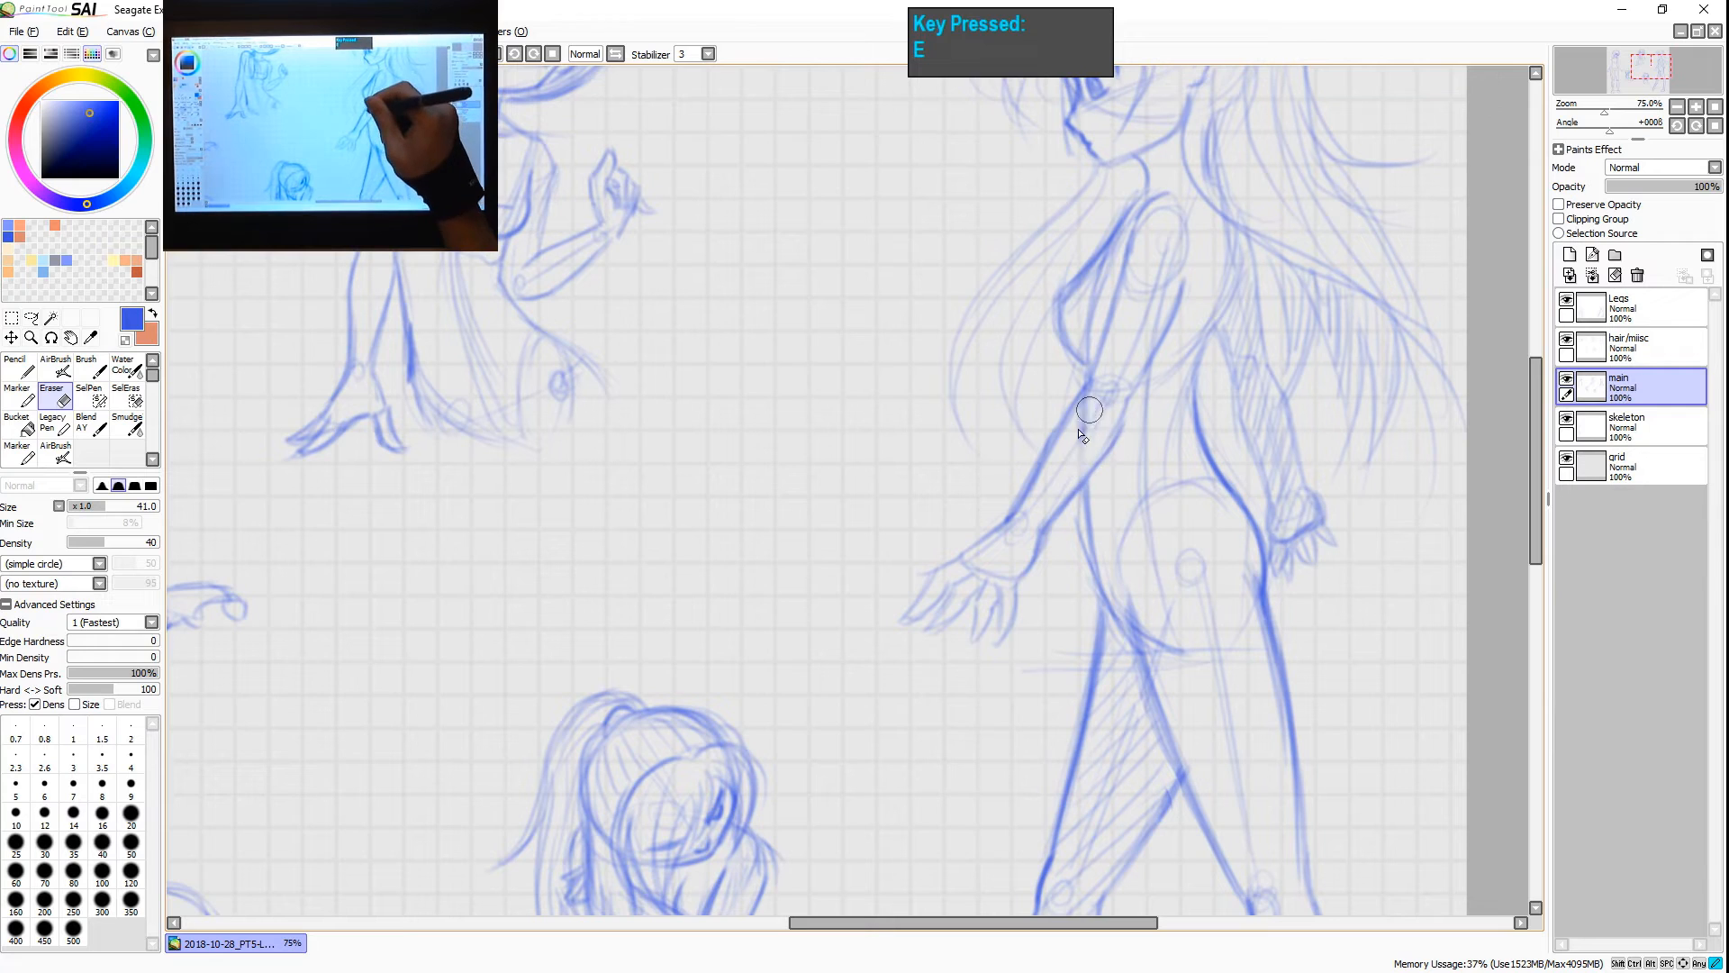
pyautogui.press('b')
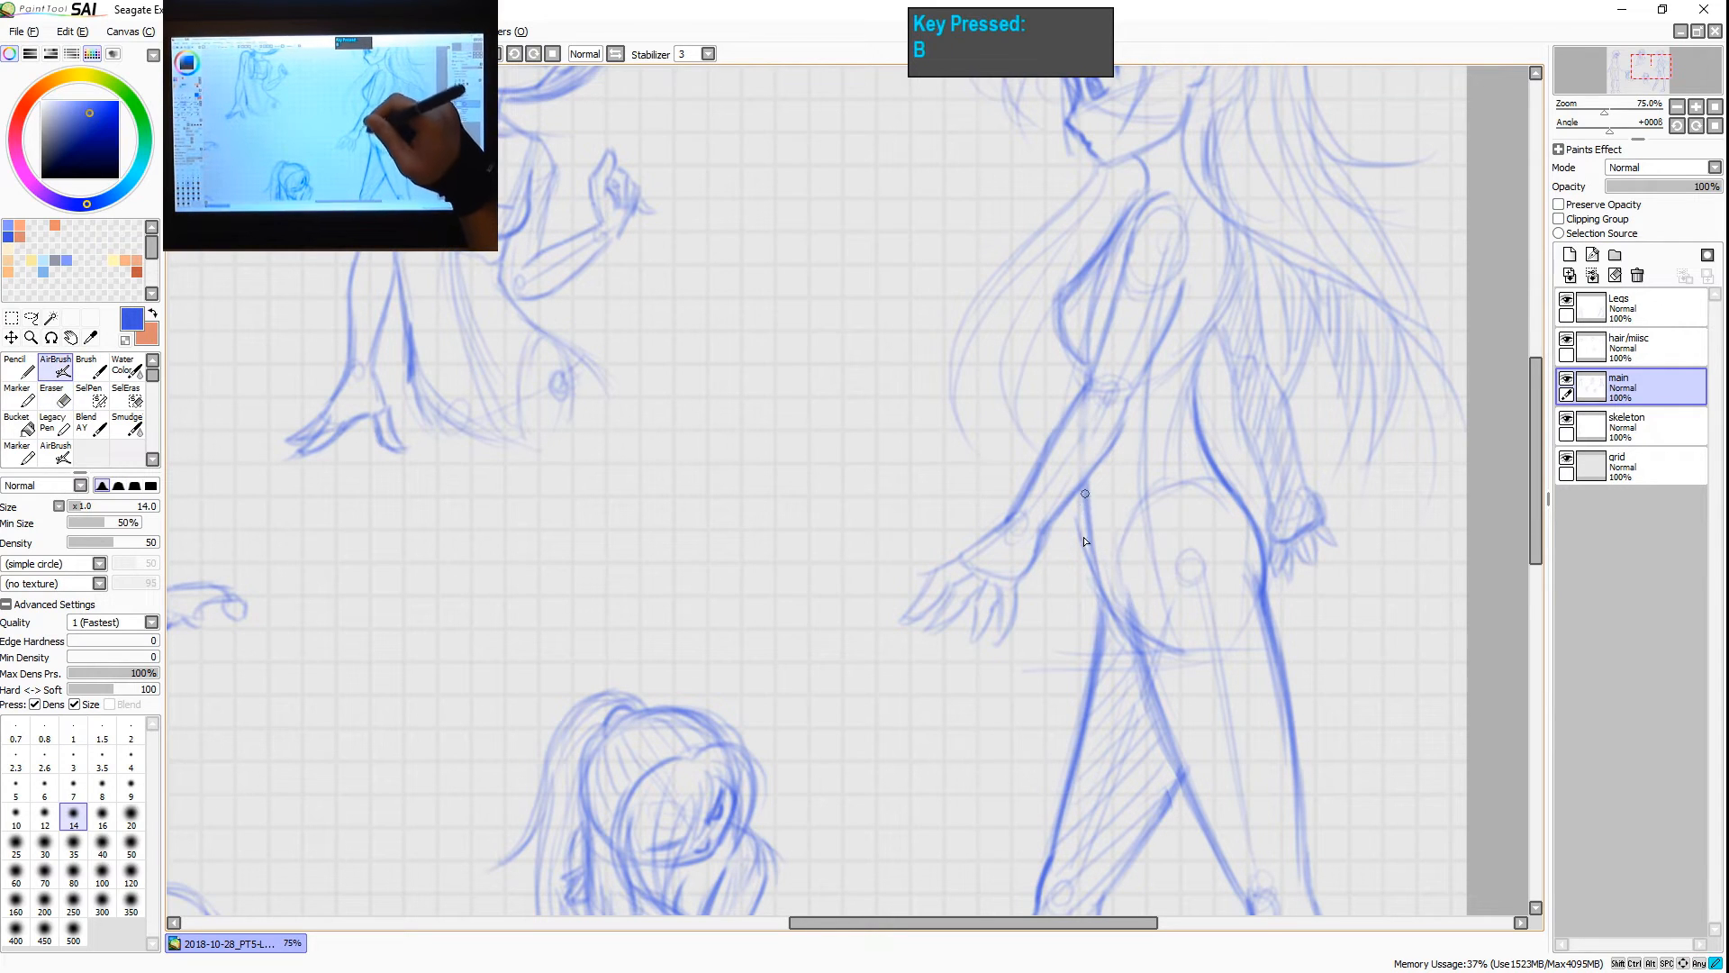
pyautogui.moveTo(1087, 545); pyautogui.dragTo(1133, 634)
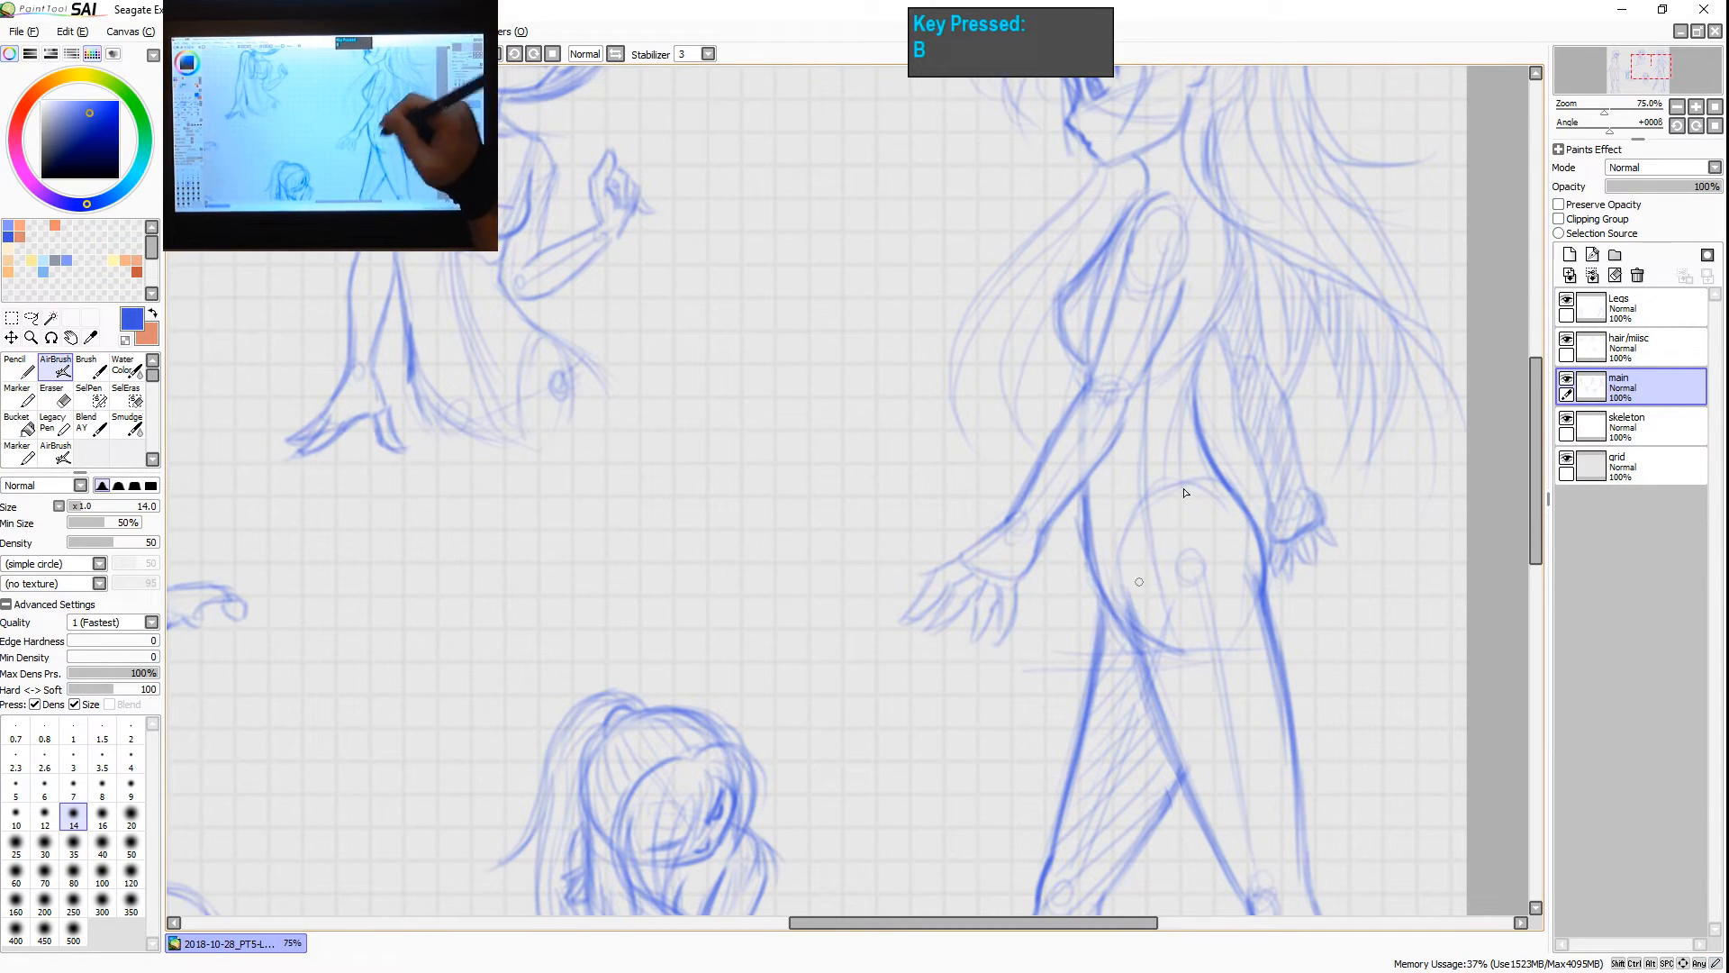
pyautogui.hotkey('ctrl', 'shift', 'z')
# - On the Legs layer, draw two small knee joint circles below the short-haired leaning figure's hips, redrawing the one below the supporting hand
pyautogui.click(1618, 305)
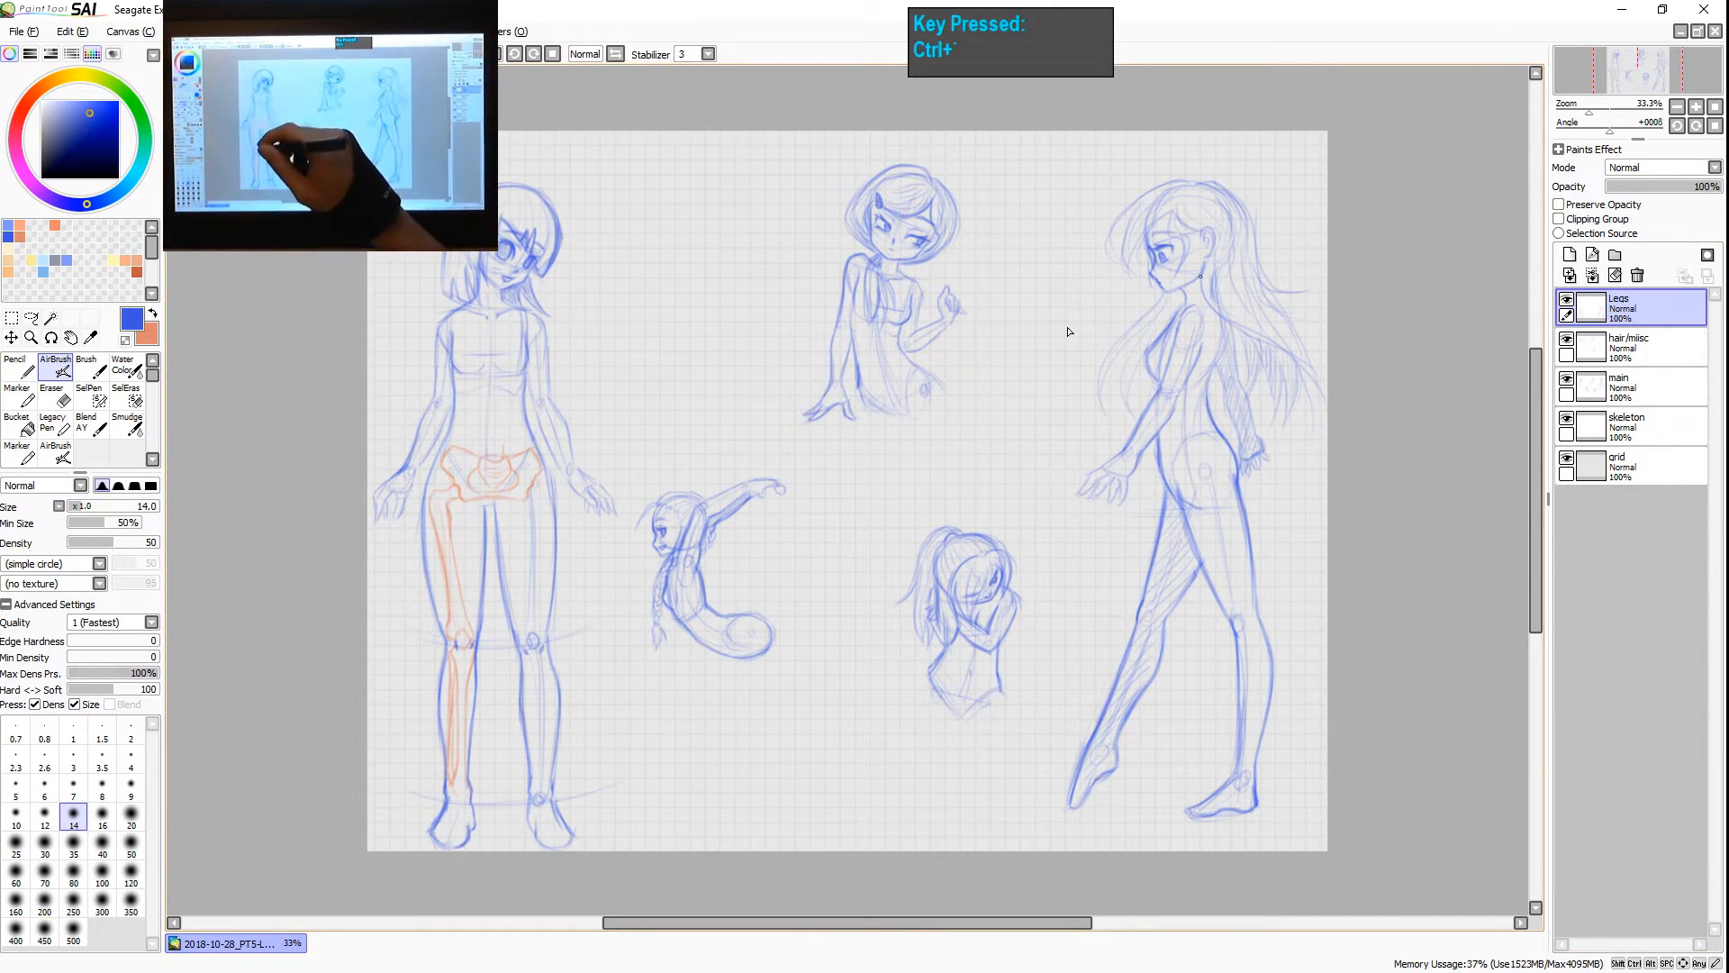
pyautogui.scroll(3, 967, 292)
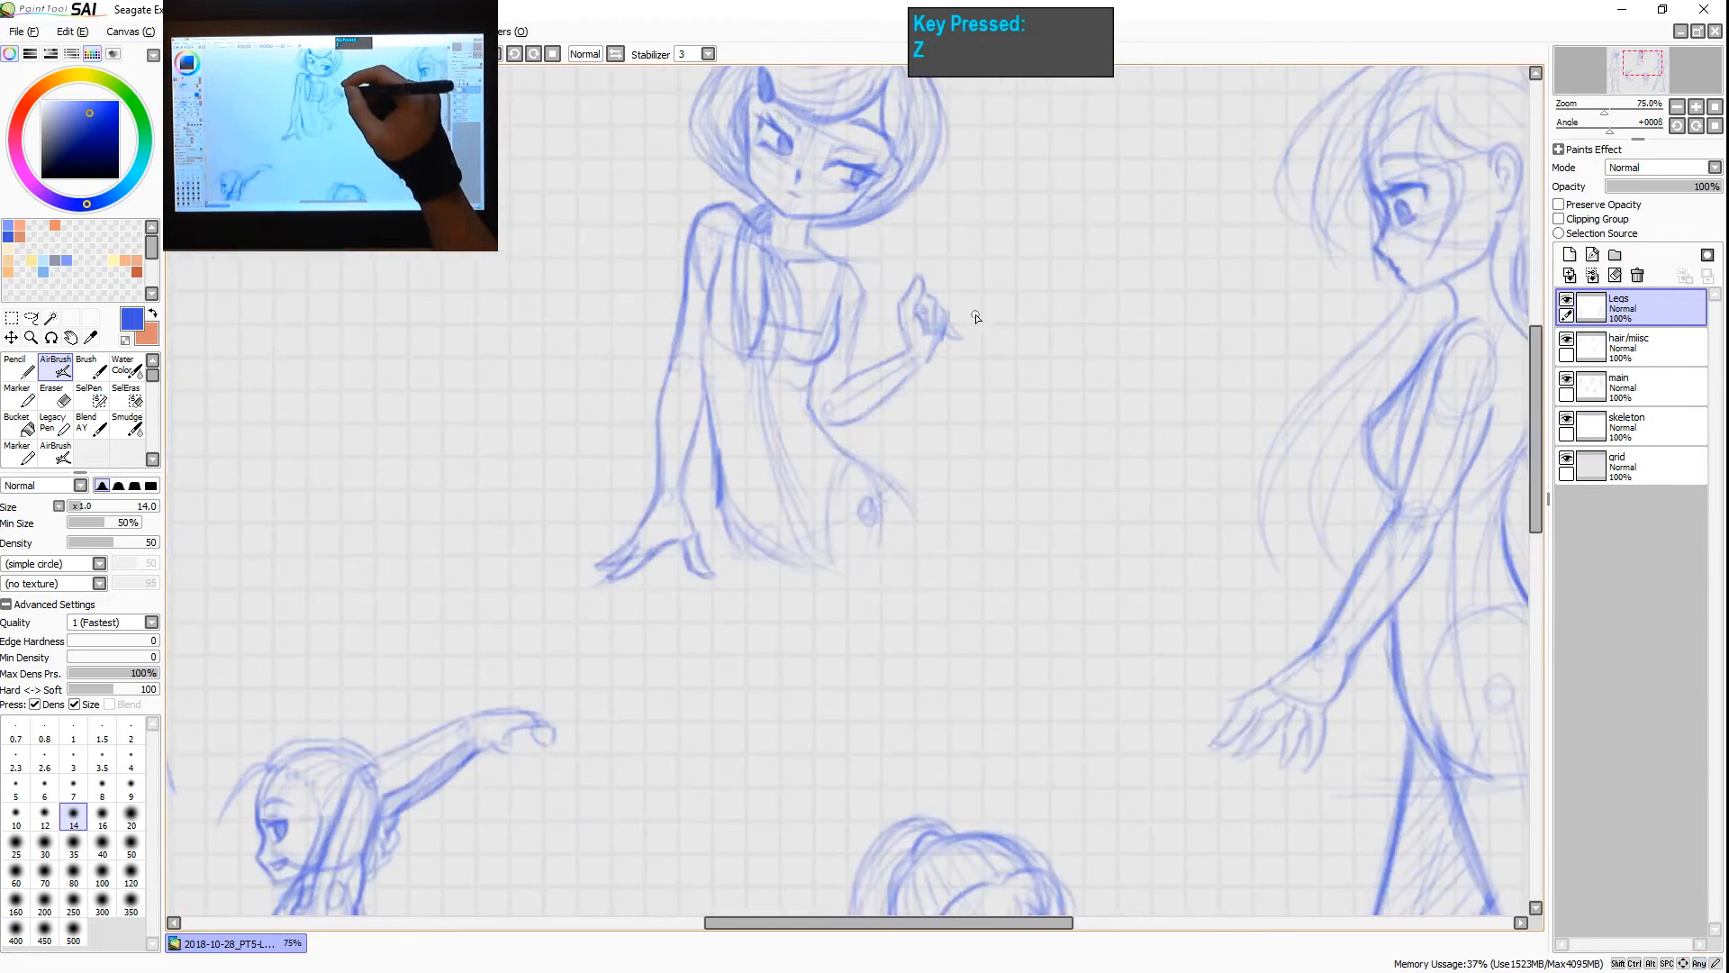
pyautogui.press('space')
pyautogui.moveTo(974, 323); pyautogui.dragTo(1036, 448)
pyautogui.hotkey('shift', 'z')
pyautogui.press('space')
pyautogui.moveTo(1147, 529); pyautogui.dragTo(1088, 507)
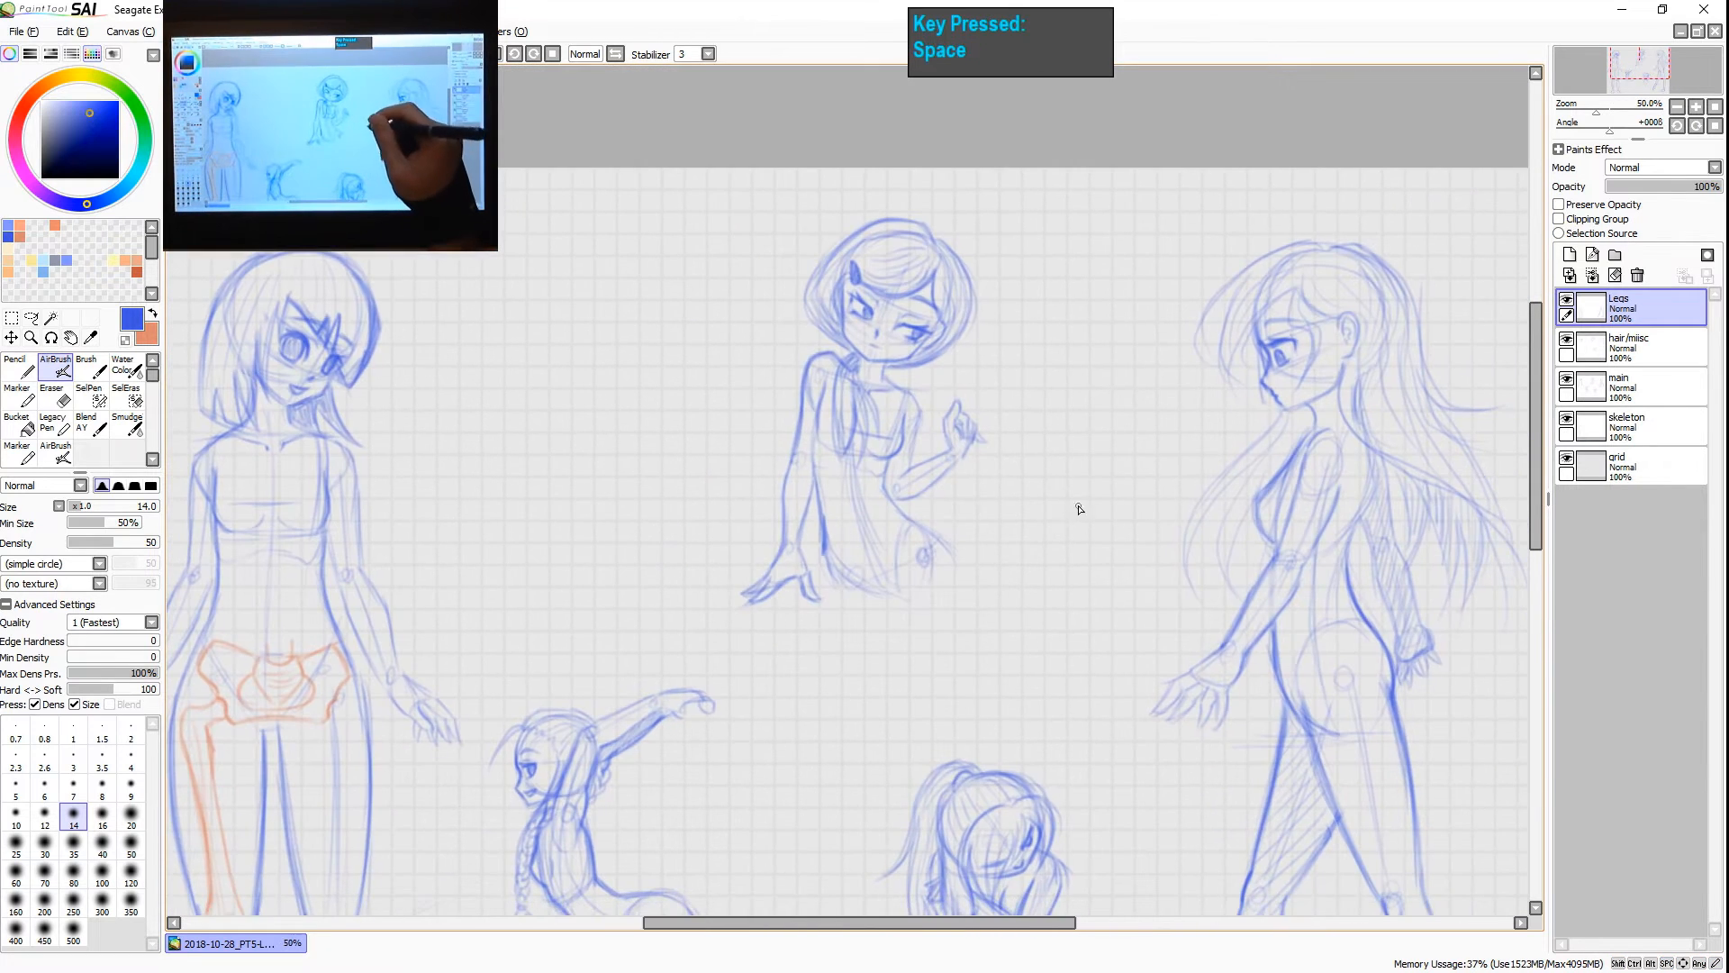
pyautogui.press('z')
pyautogui.press('space')
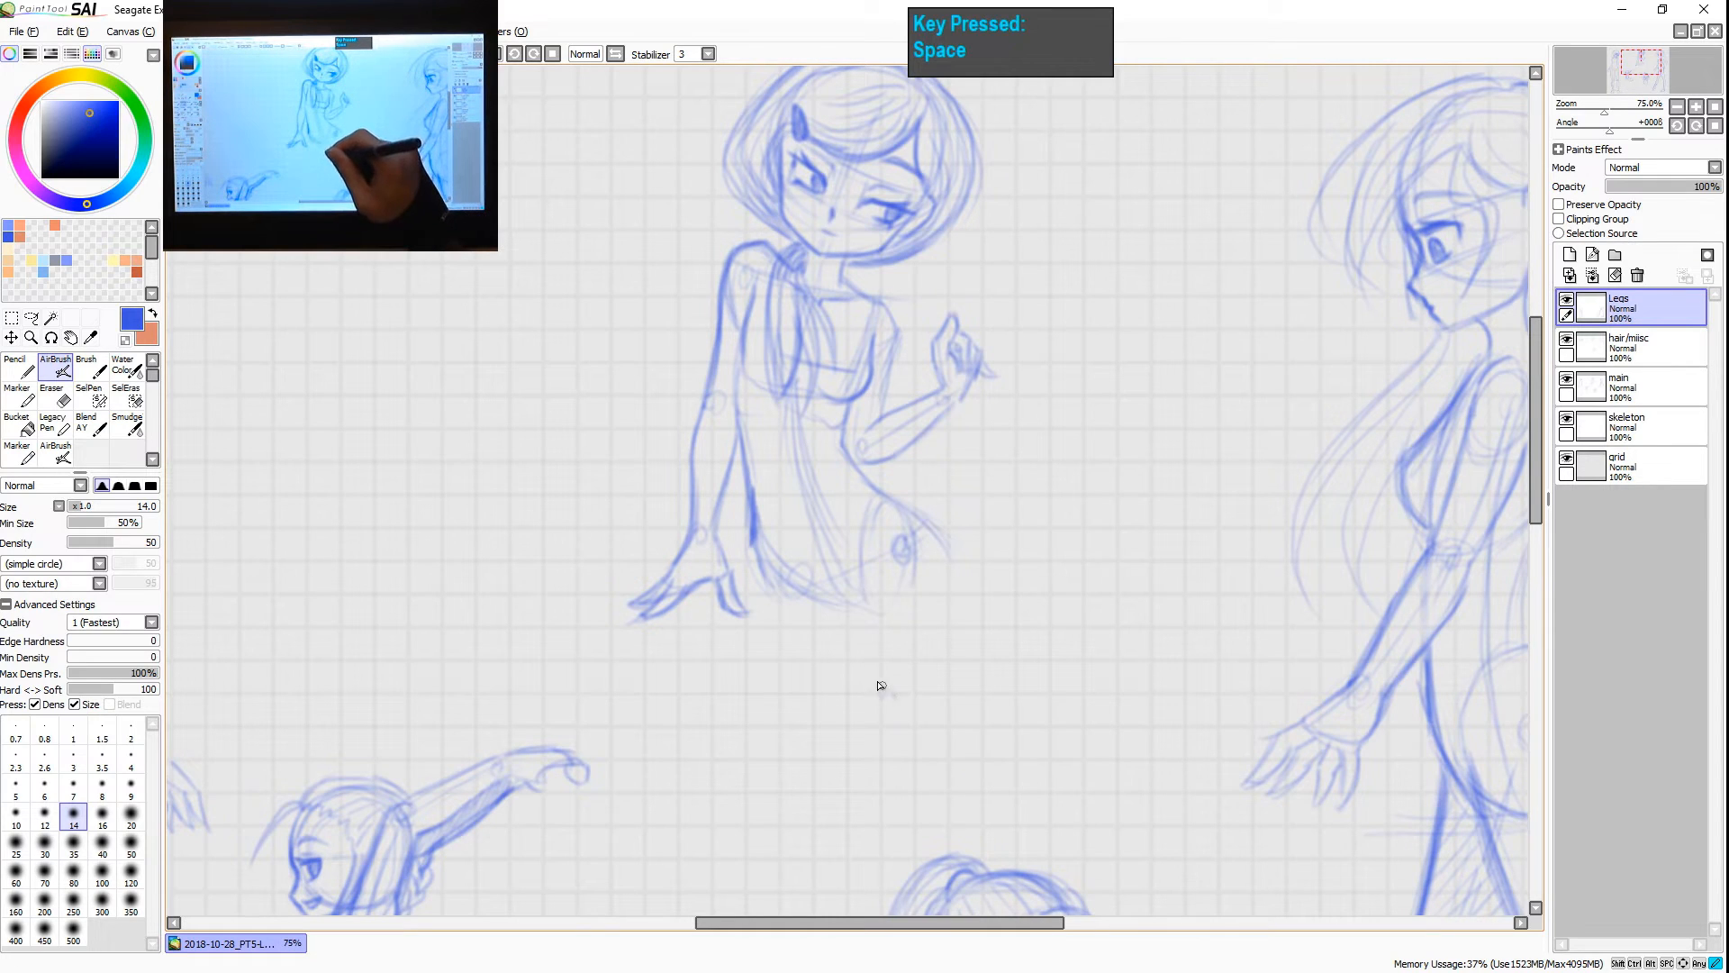
pyautogui.moveTo(880, 686); pyautogui.dragTo(885, 692)
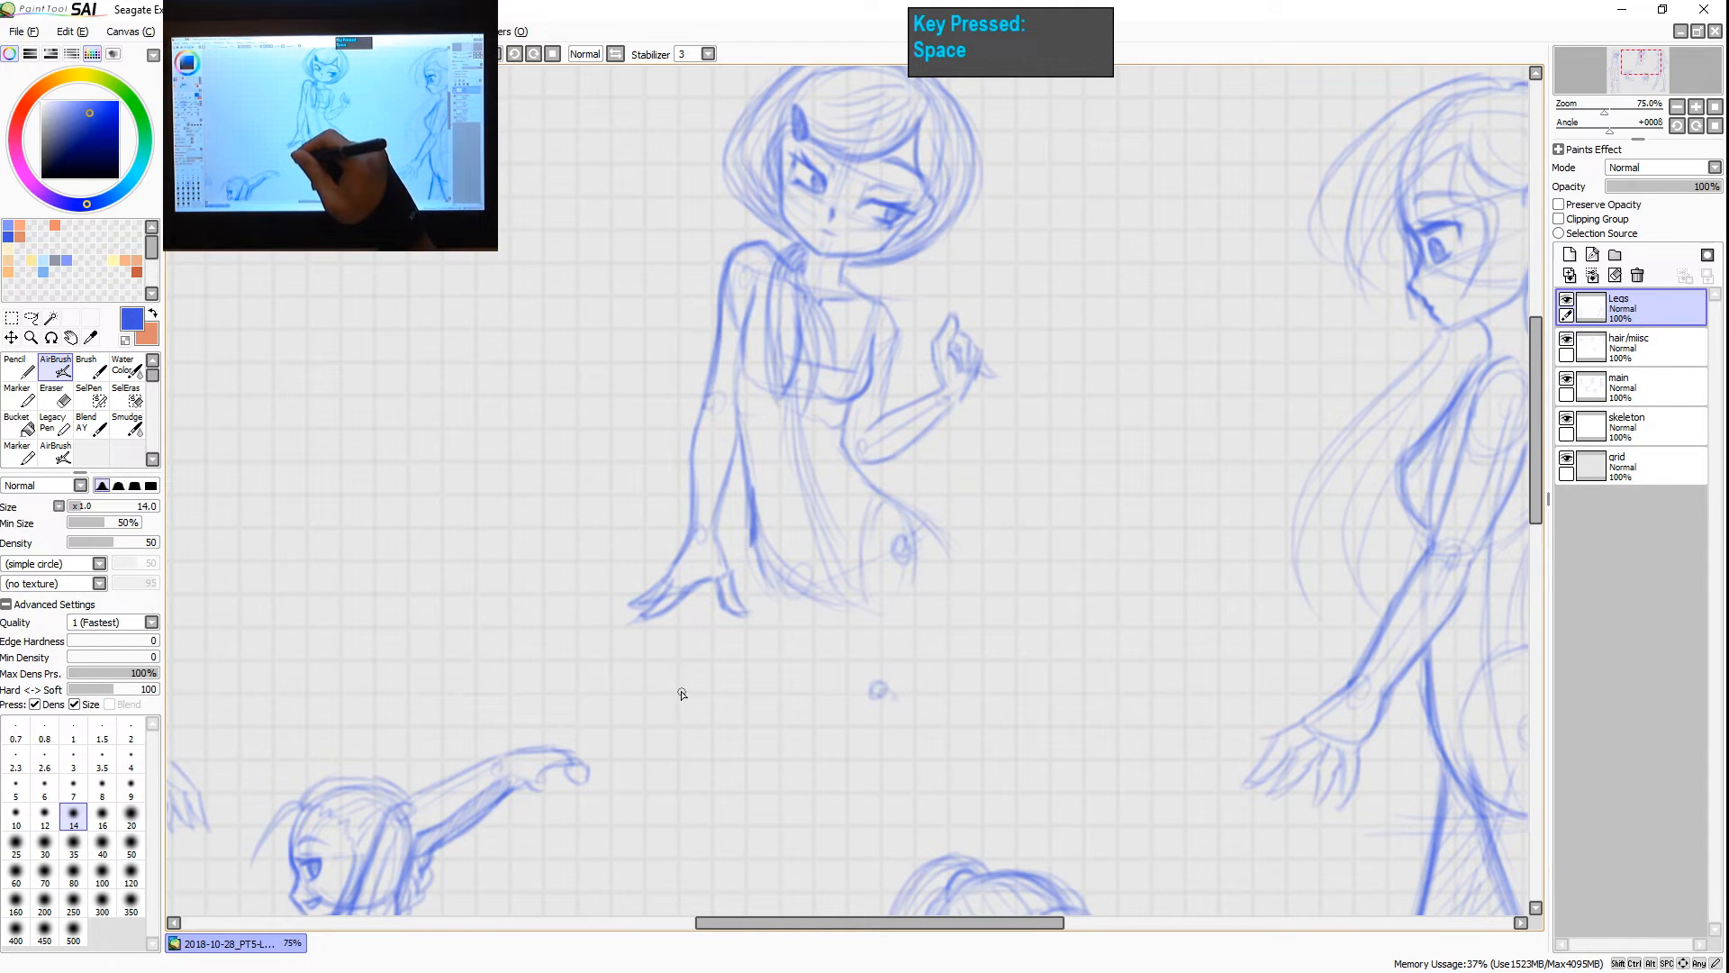
pyautogui.moveTo(671, 702); pyautogui.dragTo(668, 704)
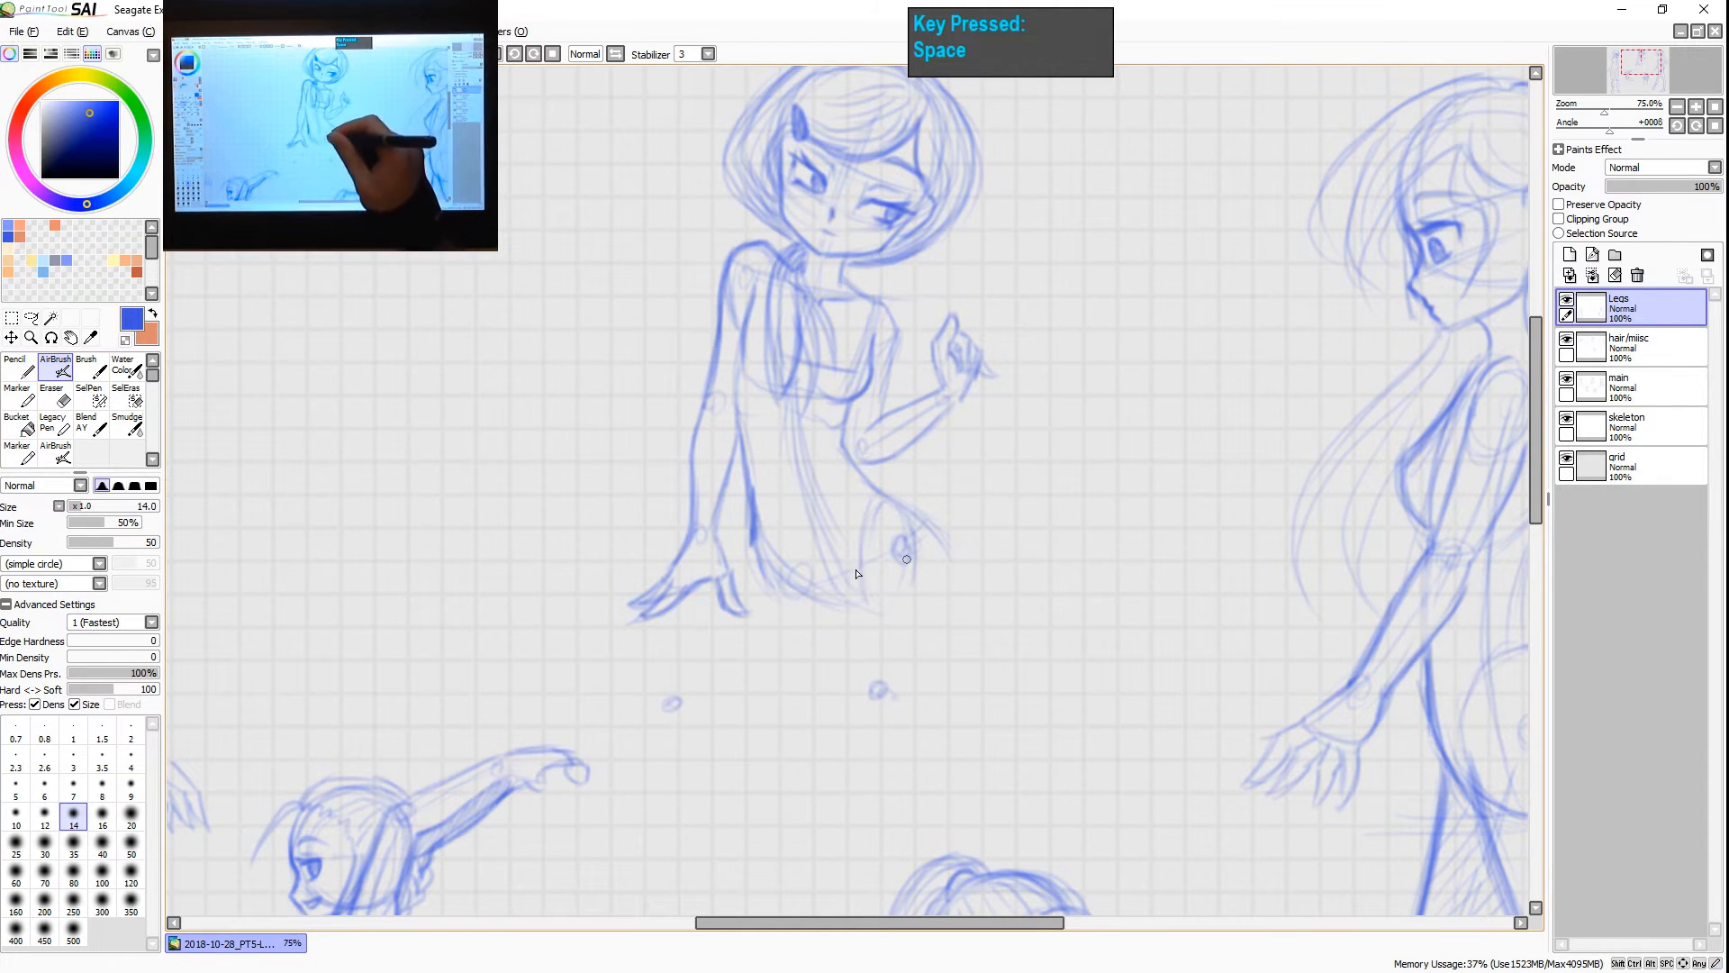
pyautogui.hotkey('ctrl', 'z')
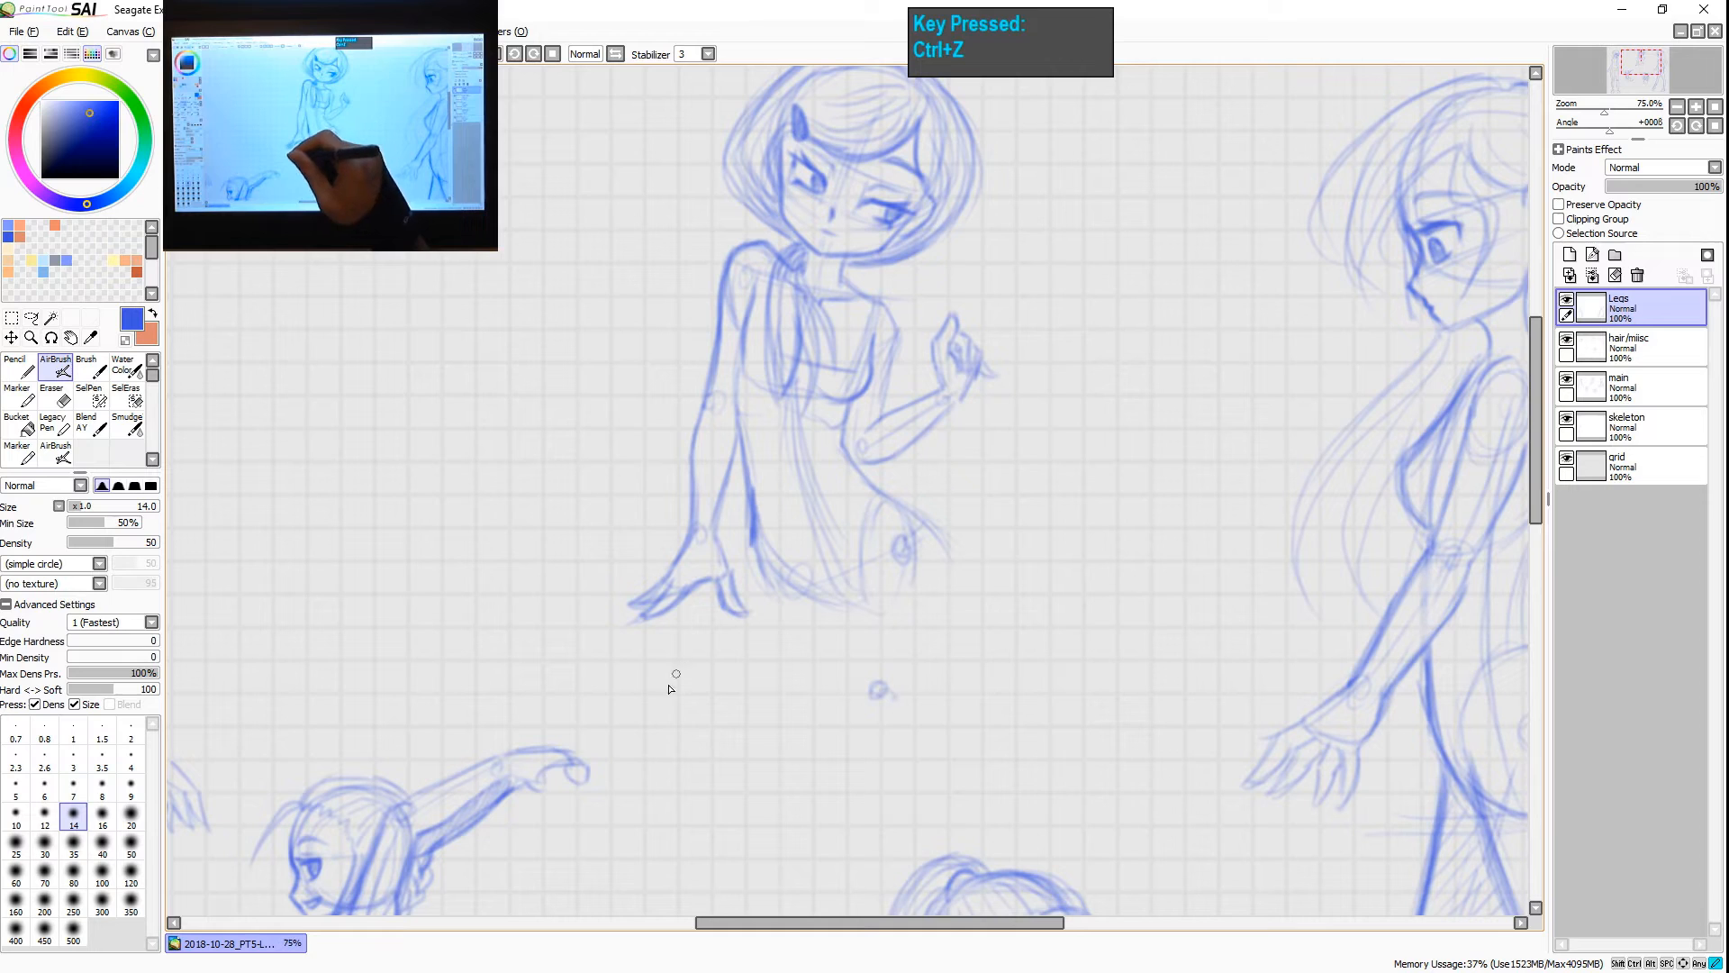
pyautogui.moveTo(676, 674); pyautogui.dragTo(688, 688)
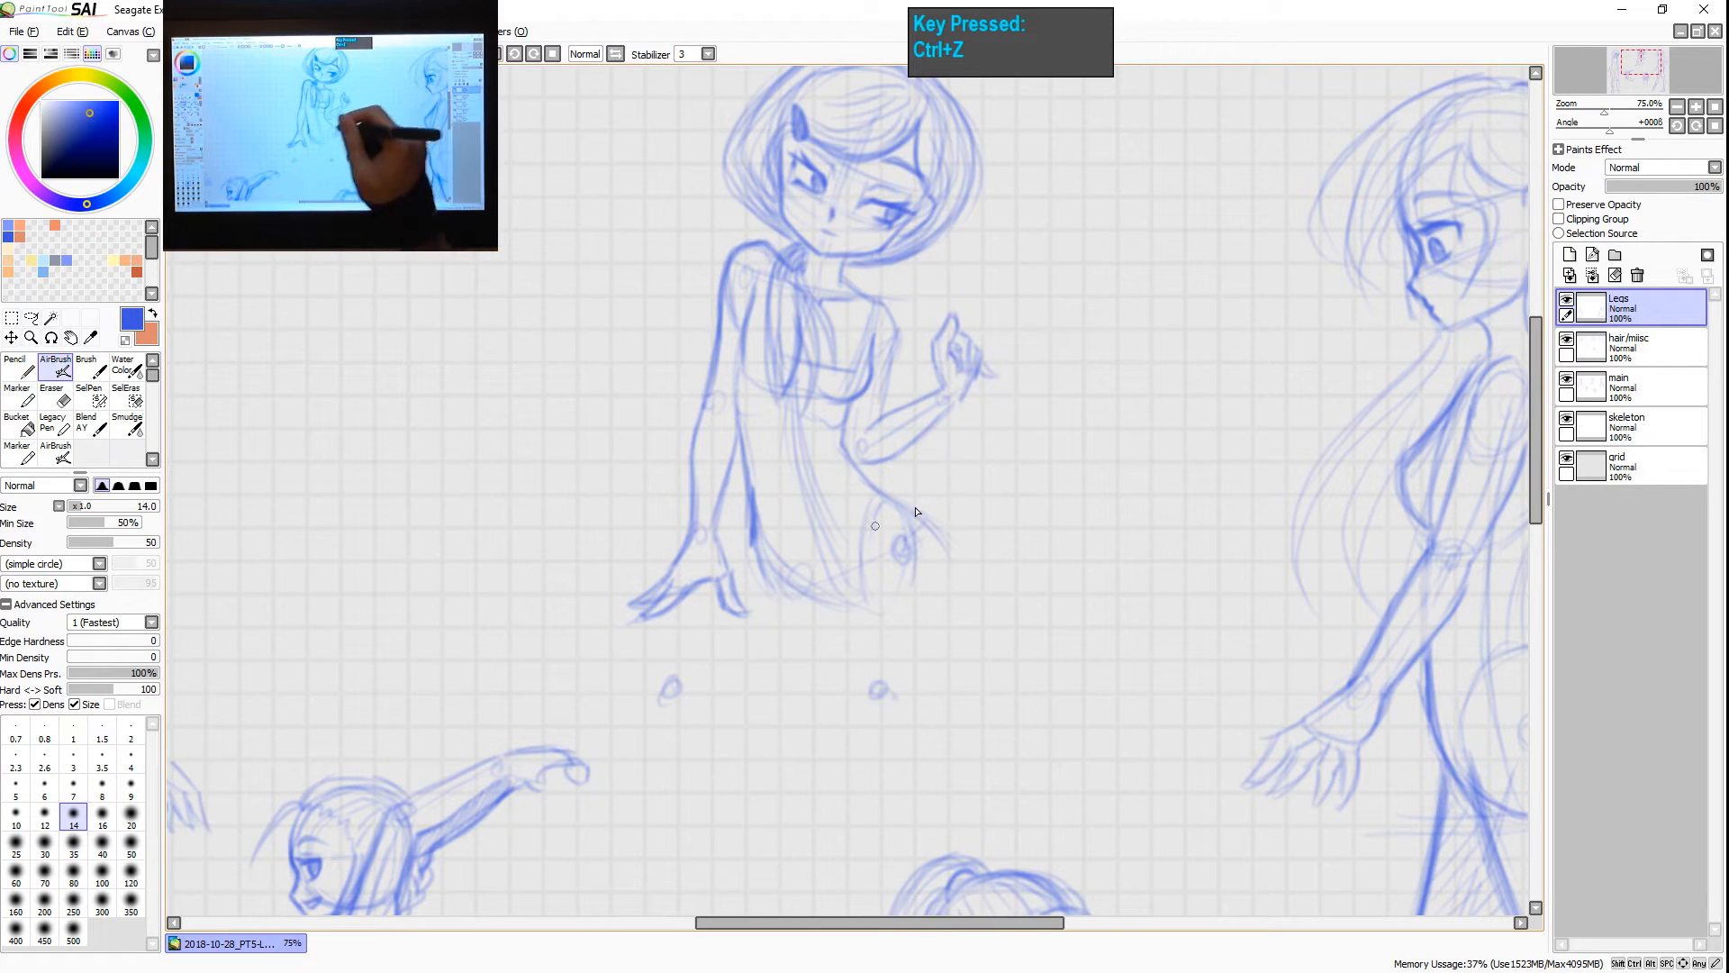
# - Try a measuring line with end ticks from the leaning figure's shoulder to hip level, and undo it
pyautogui.press('space')
pyautogui.moveTo(1062, 591); pyautogui.dragTo(1038, 565)
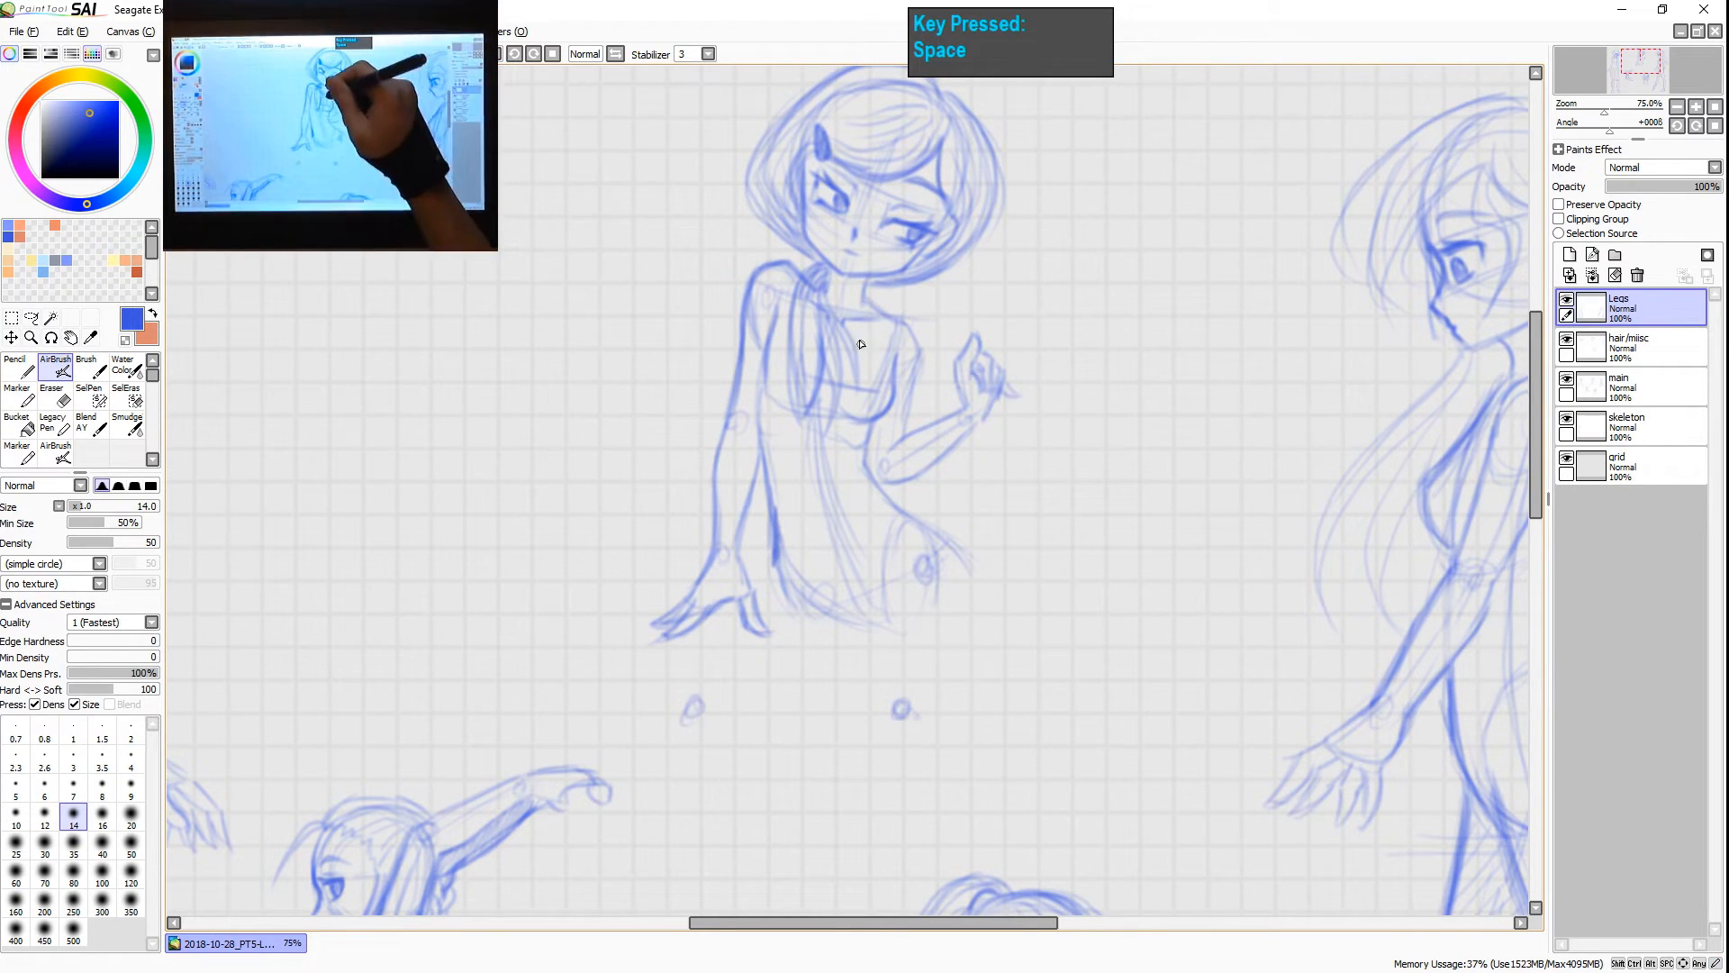
pyautogui.moveTo(892, 310)
pyautogui.mouseDown()
pyautogui.moveTo(941, 291)
pyautogui.moveTo(955, 422)
pyautogui.moveTo(1003, 556)
pyautogui.moveTo(1026, 547)
pyautogui.mouseUp()
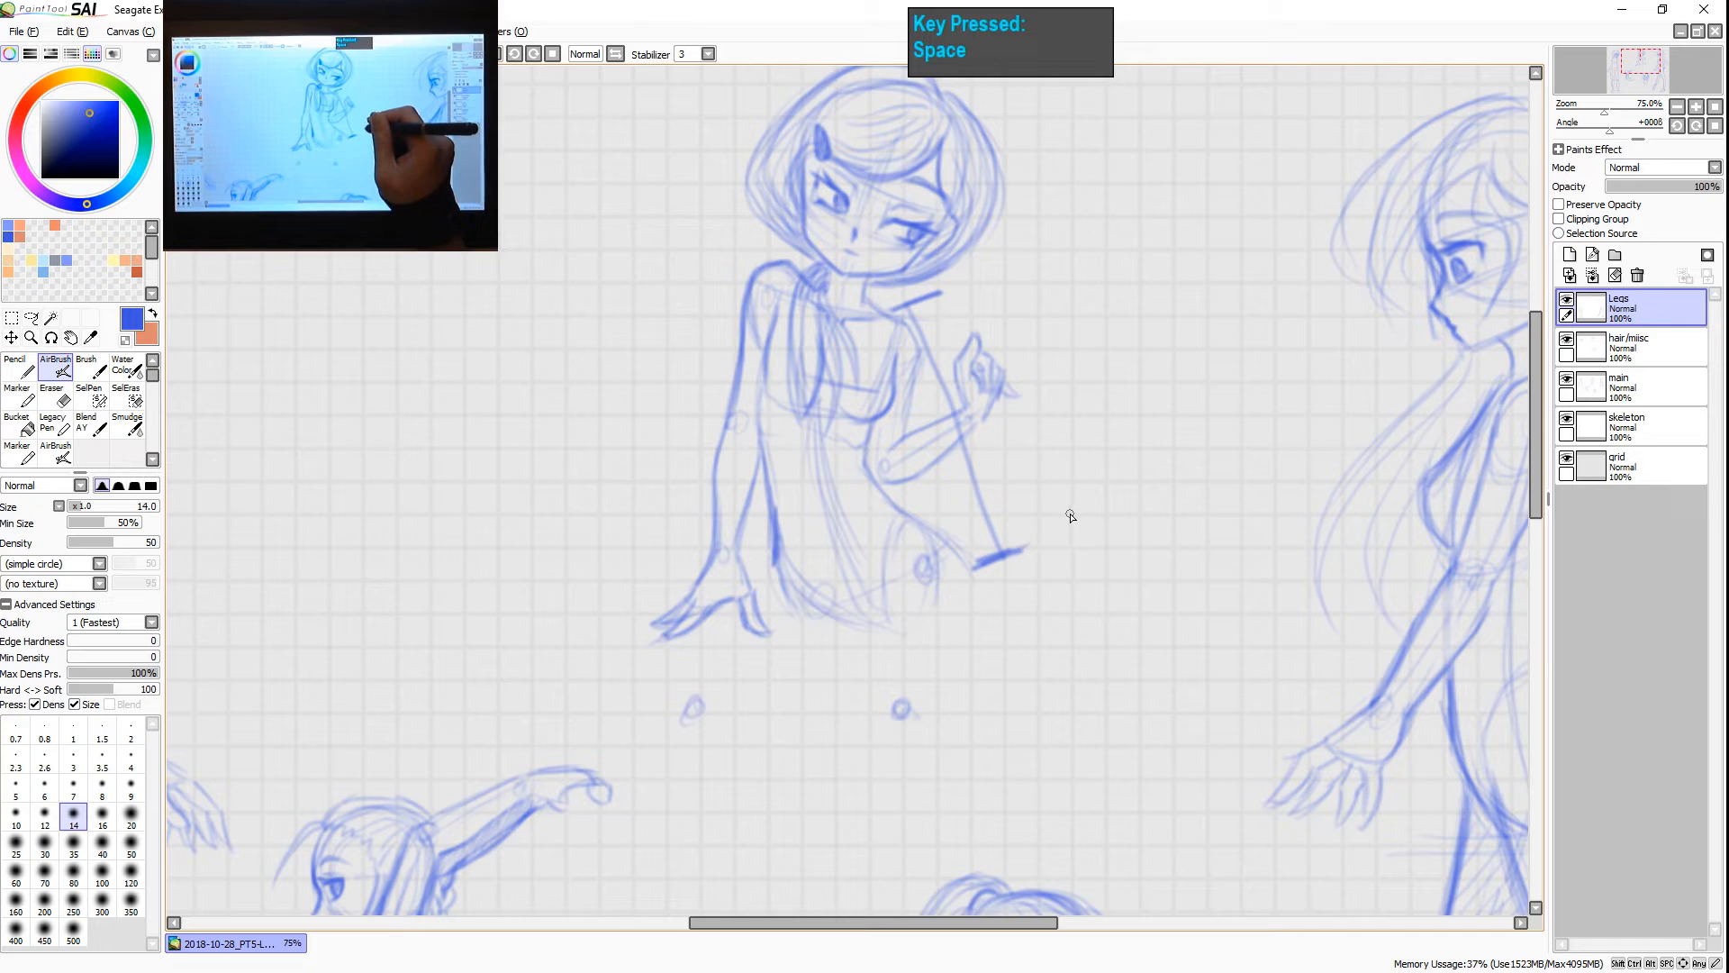
pyautogui.hotkey('ctrl', 'z')
pyautogui.hotkey('ctrl', 'z')
pyautogui.hotkey('ctrl', 'z')
pyautogui.hotkey('ctrl', 'z')
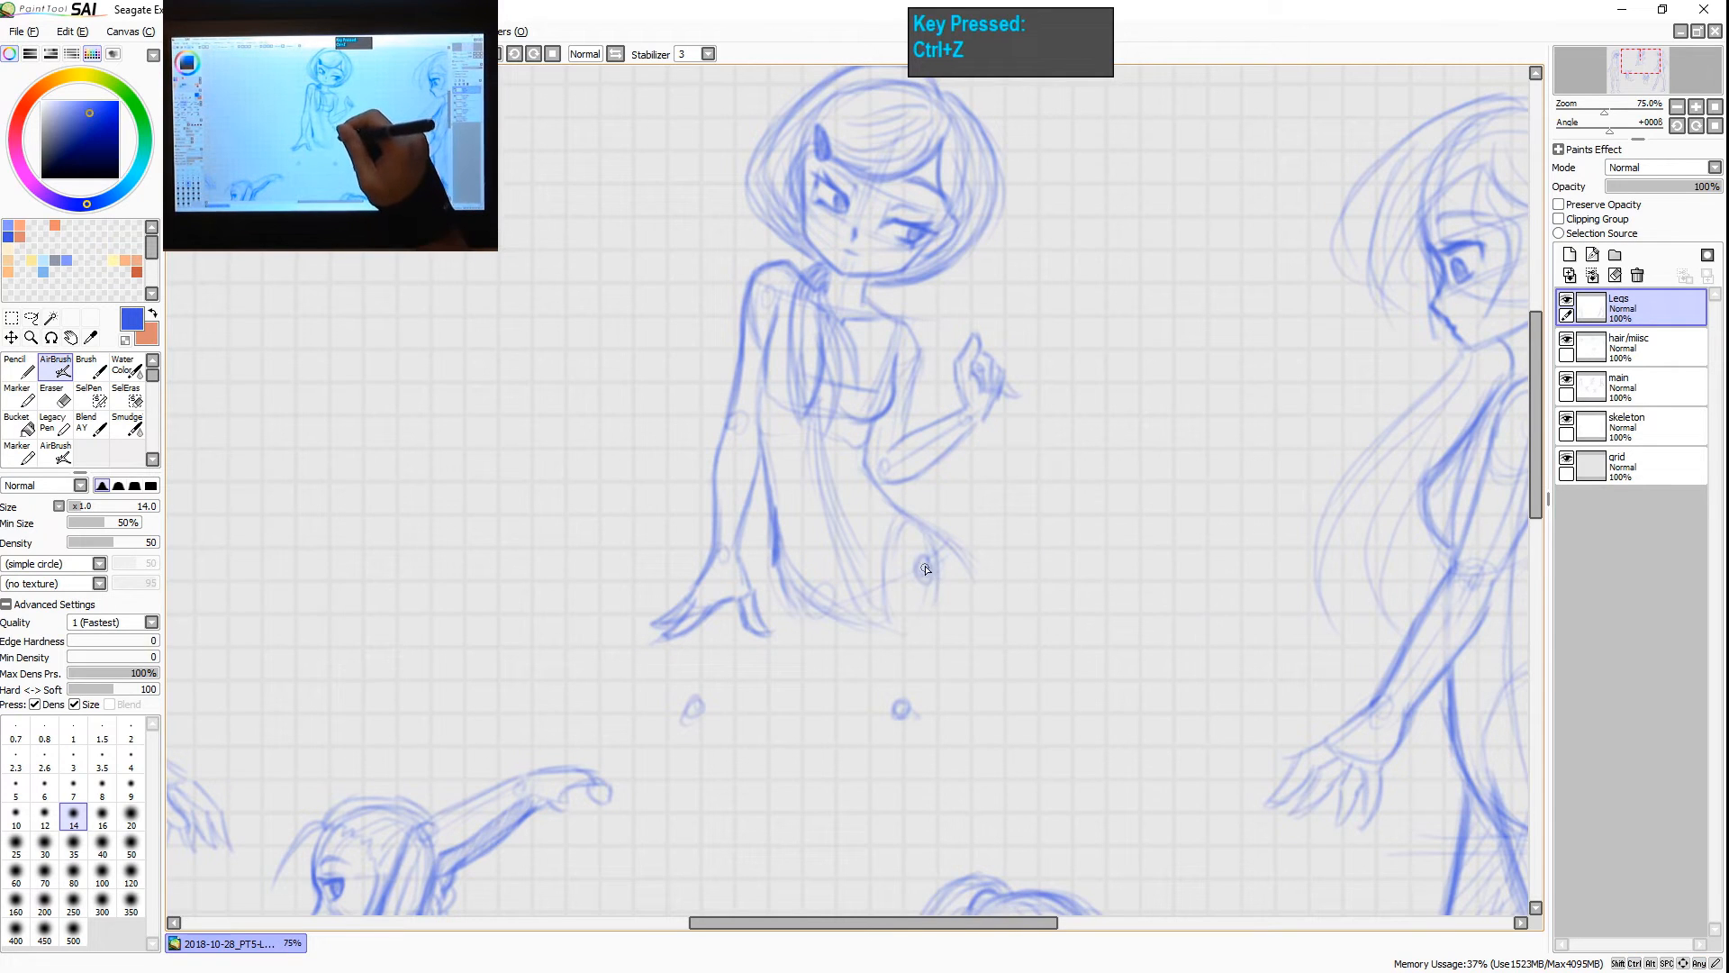
# - Draw the leaning figure's thigh bone guidelines from both hip joints down to the knee circles
pyautogui.moveTo(926, 569); pyautogui.dragTo(904, 706)
pyautogui.moveTo(926, 606); pyautogui.dragTo(917, 645)
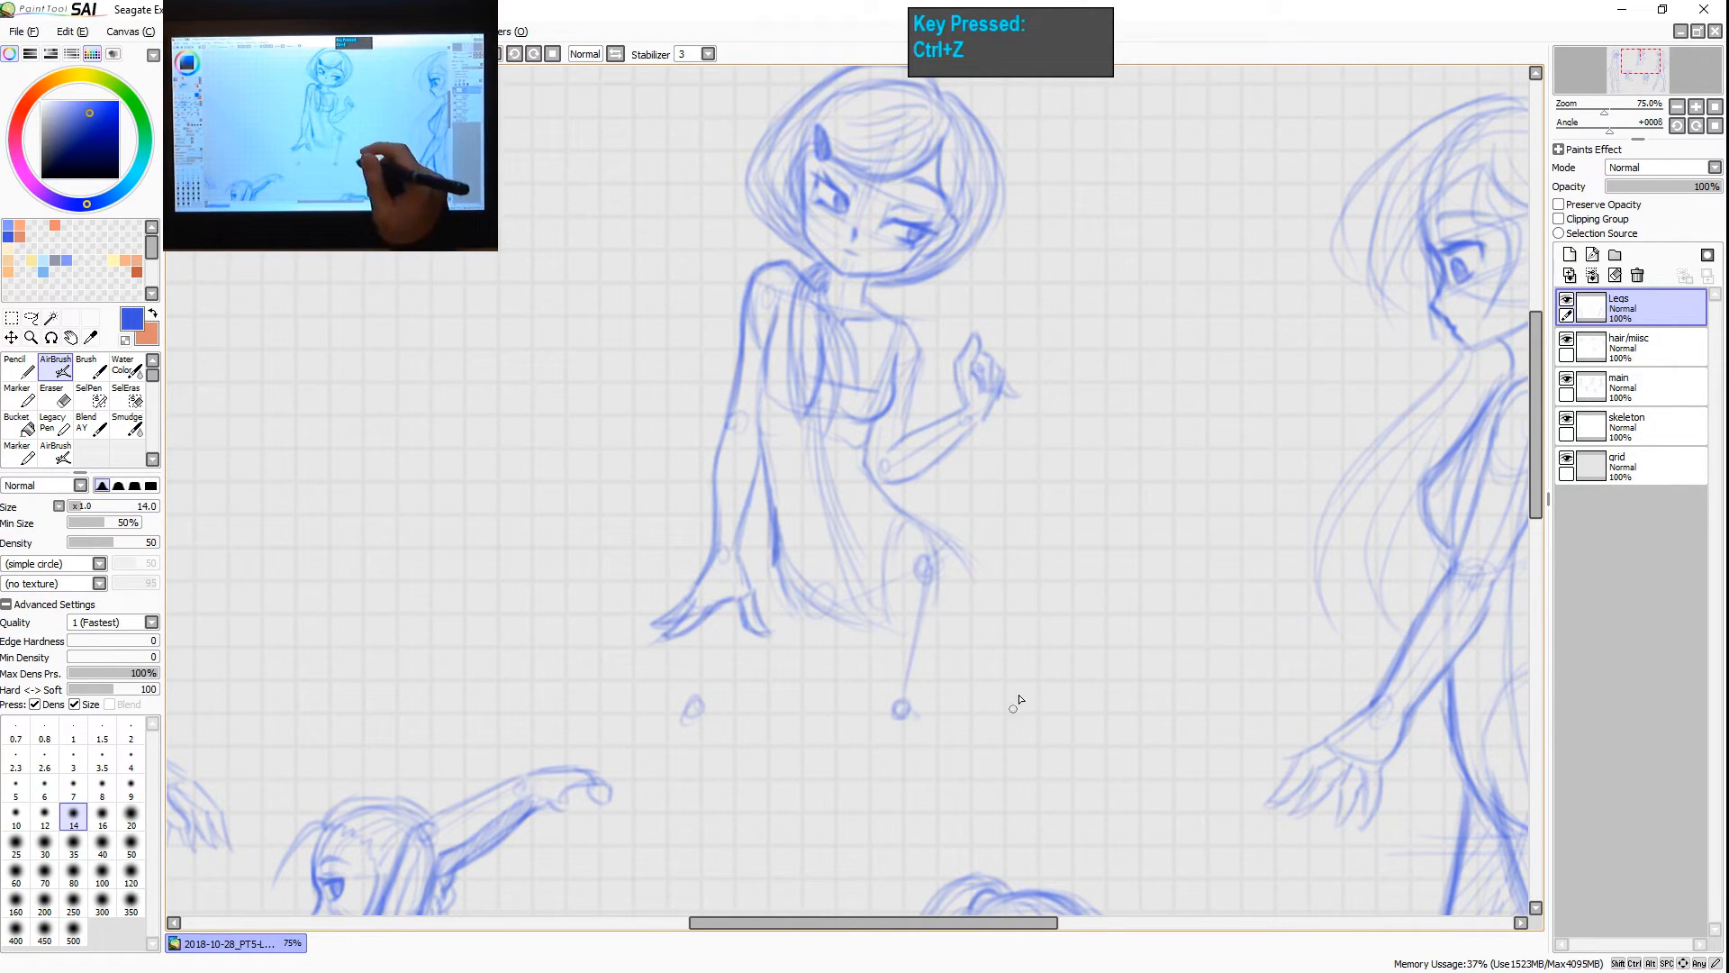
pyautogui.moveTo(815, 615)
pyautogui.mouseDown()
pyautogui.moveTo(706, 709)
pyautogui.moveTo(767, 638)
pyautogui.mouseUp()
pyautogui.moveTo(923, 575); pyautogui.dragTo(893, 713)
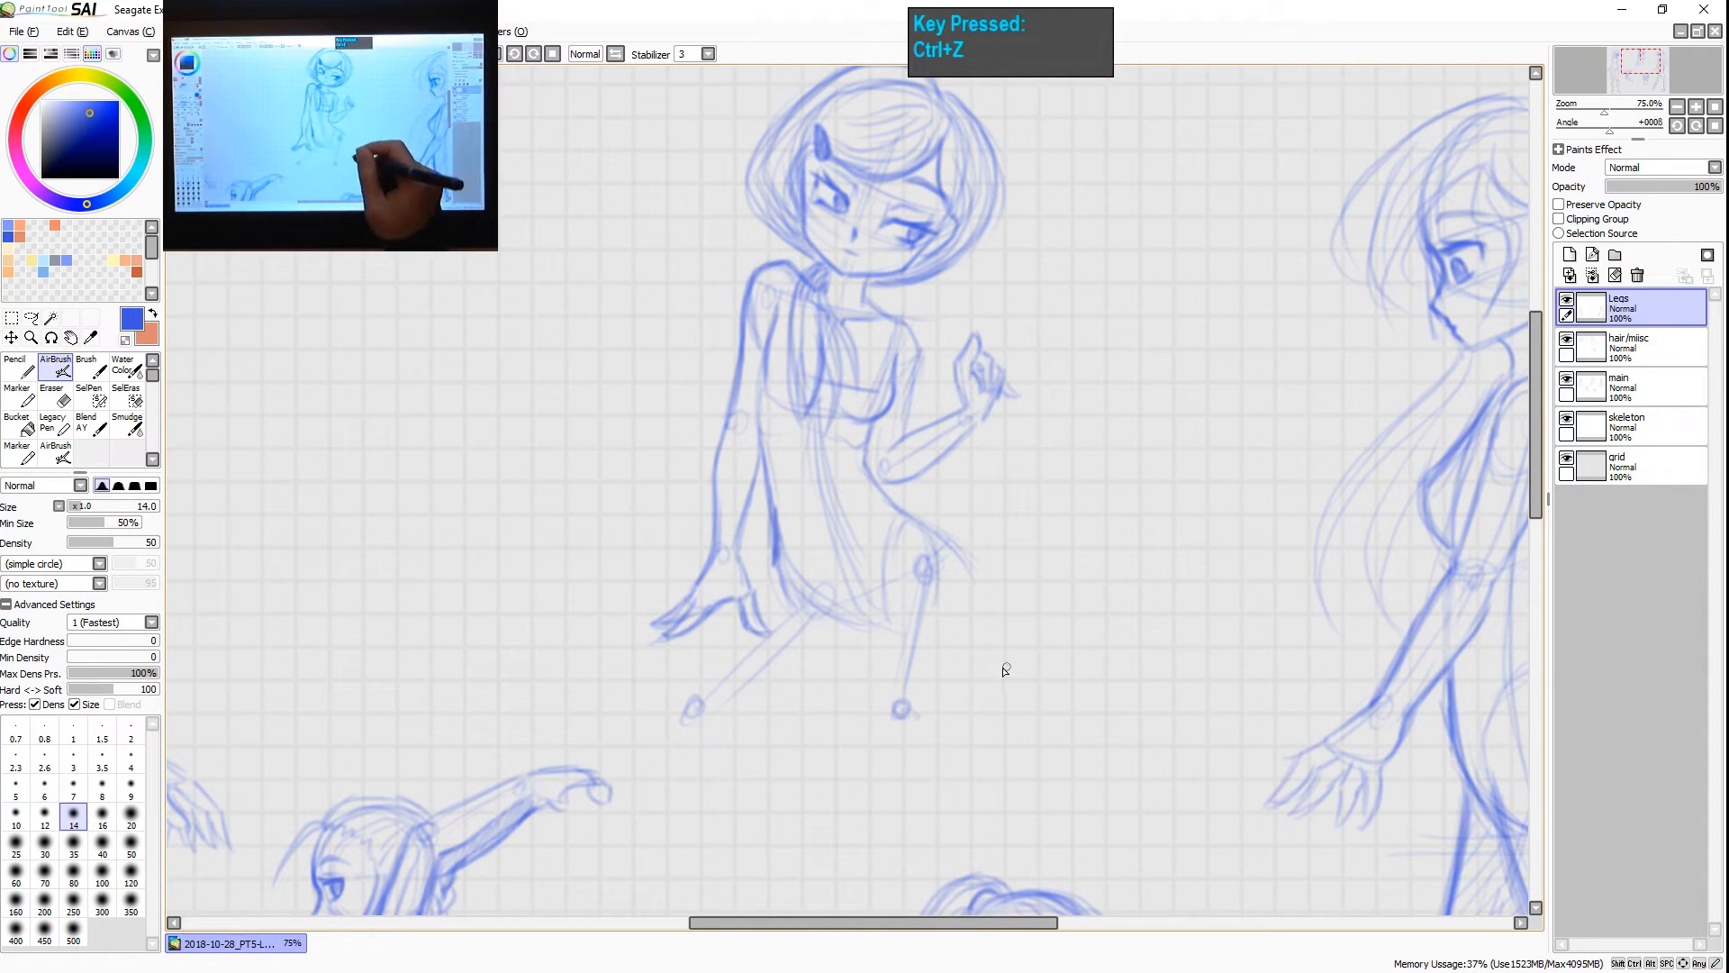
# - Add ankle joint circles behind the leaning figure's knees and connect them to the knees with shin bone guidelines
pyautogui.moveTo(1101, 619)
pyautogui.mouseDown()
pyautogui.moveTo(1181, 596)
pyautogui.moveTo(1139, 609)
pyautogui.mouseUp()
pyautogui.hotkey('ctrl', 'z')
pyautogui.hotkey('ctrl', 'z')
pyautogui.moveTo(901, 707); pyautogui.dragTo(1137, 609)
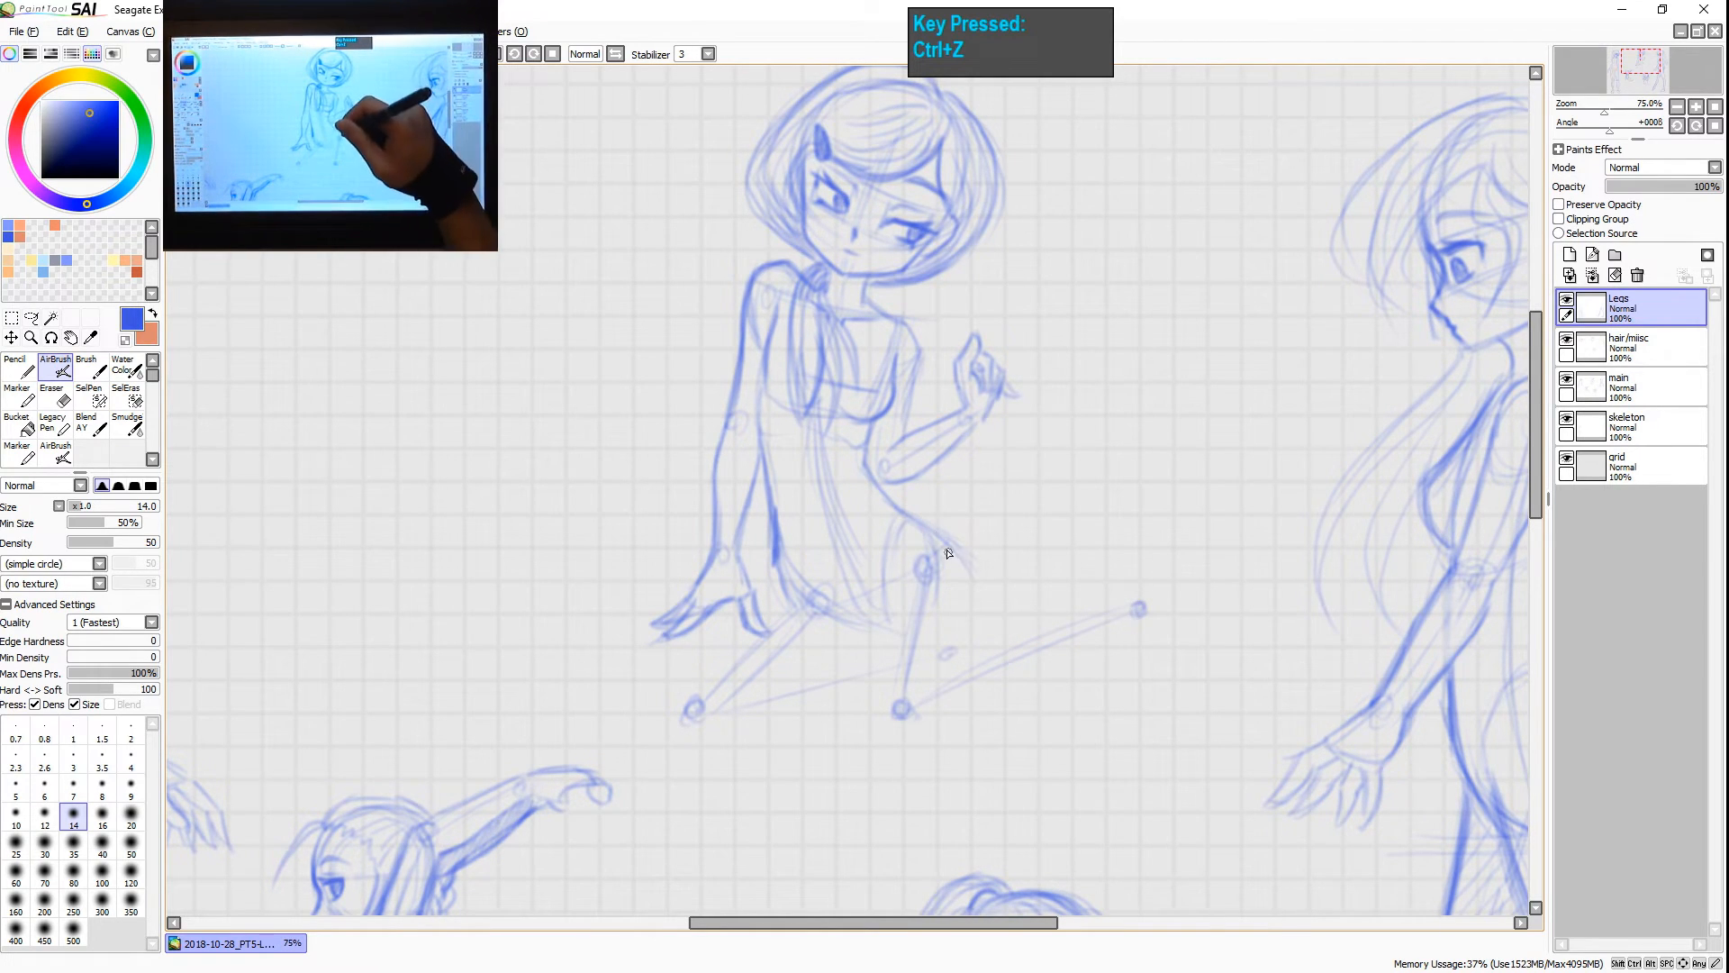
# - Draw the leaning figure's outer hip contour curving from the waist around the hip joint onto the upper thigh
pyautogui.moveTo(953, 552); pyautogui.dragTo(967, 617)
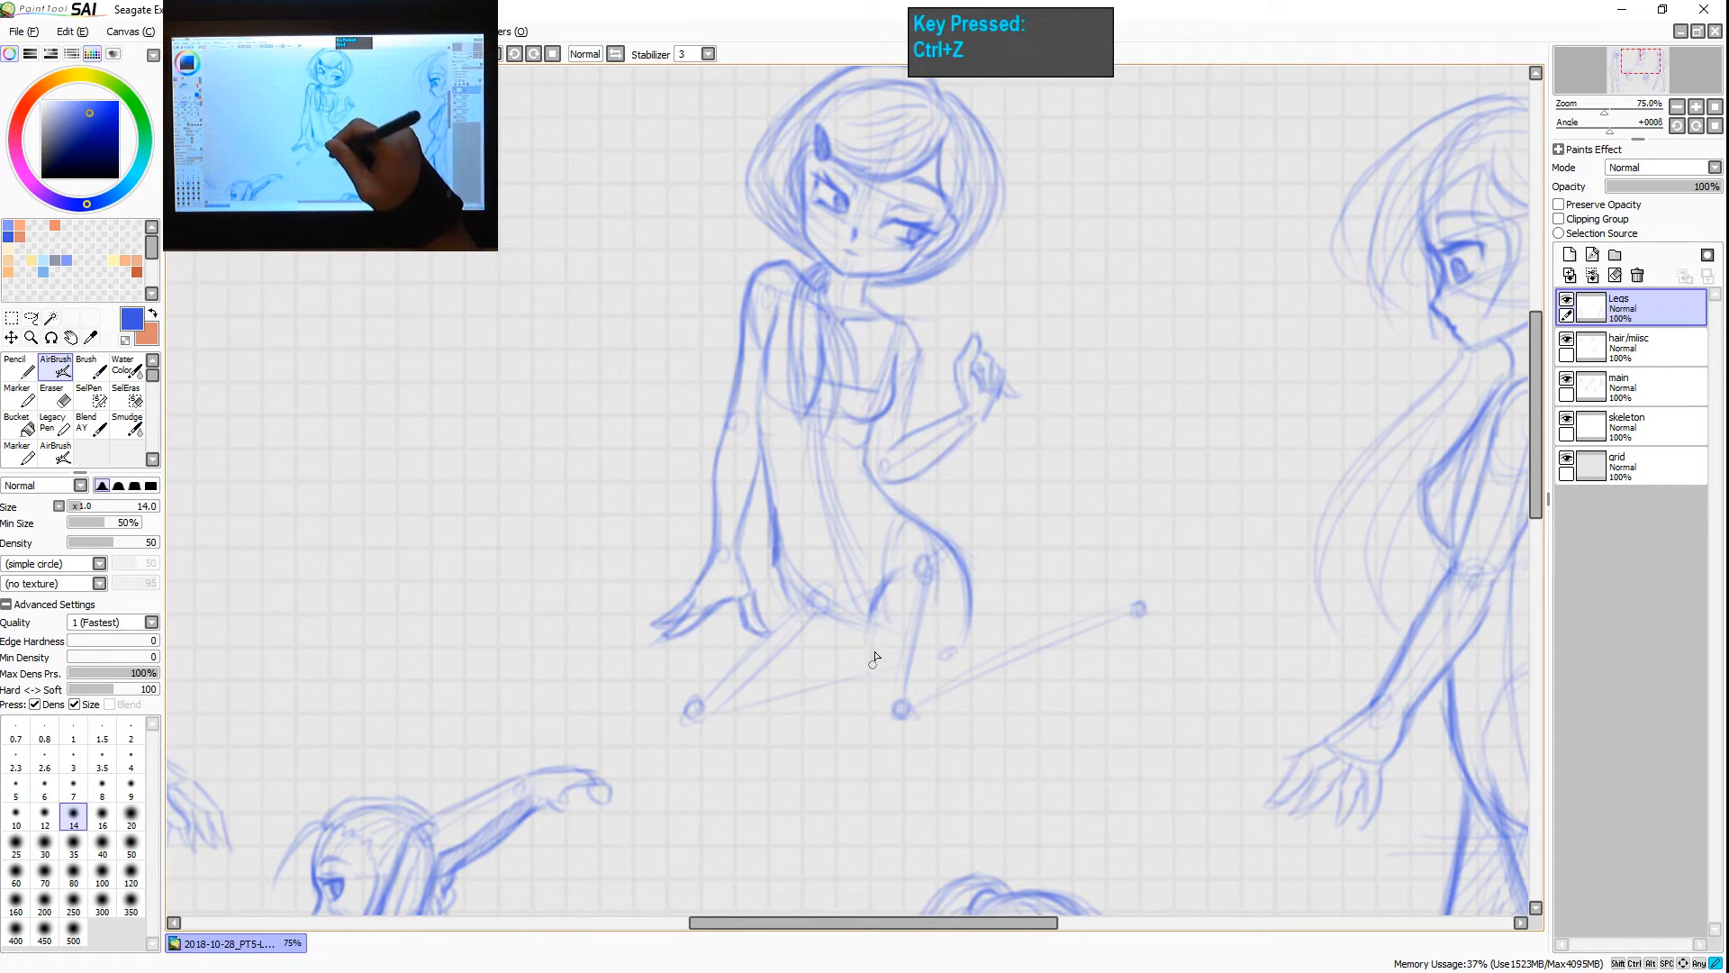
# - Try extending the leaning figure's inner thigh contour from the groin down to the knee with repeated strokes, and undo them
pyautogui.moveTo(874, 616); pyautogui.dragTo(873, 686)
pyautogui.moveTo(876, 609); pyautogui.dragTo(873, 686)
pyautogui.moveTo(875, 613); pyautogui.dragTo(875, 697)
pyautogui.moveTo(875, 615); pyautogui.dragTo(878, 713)
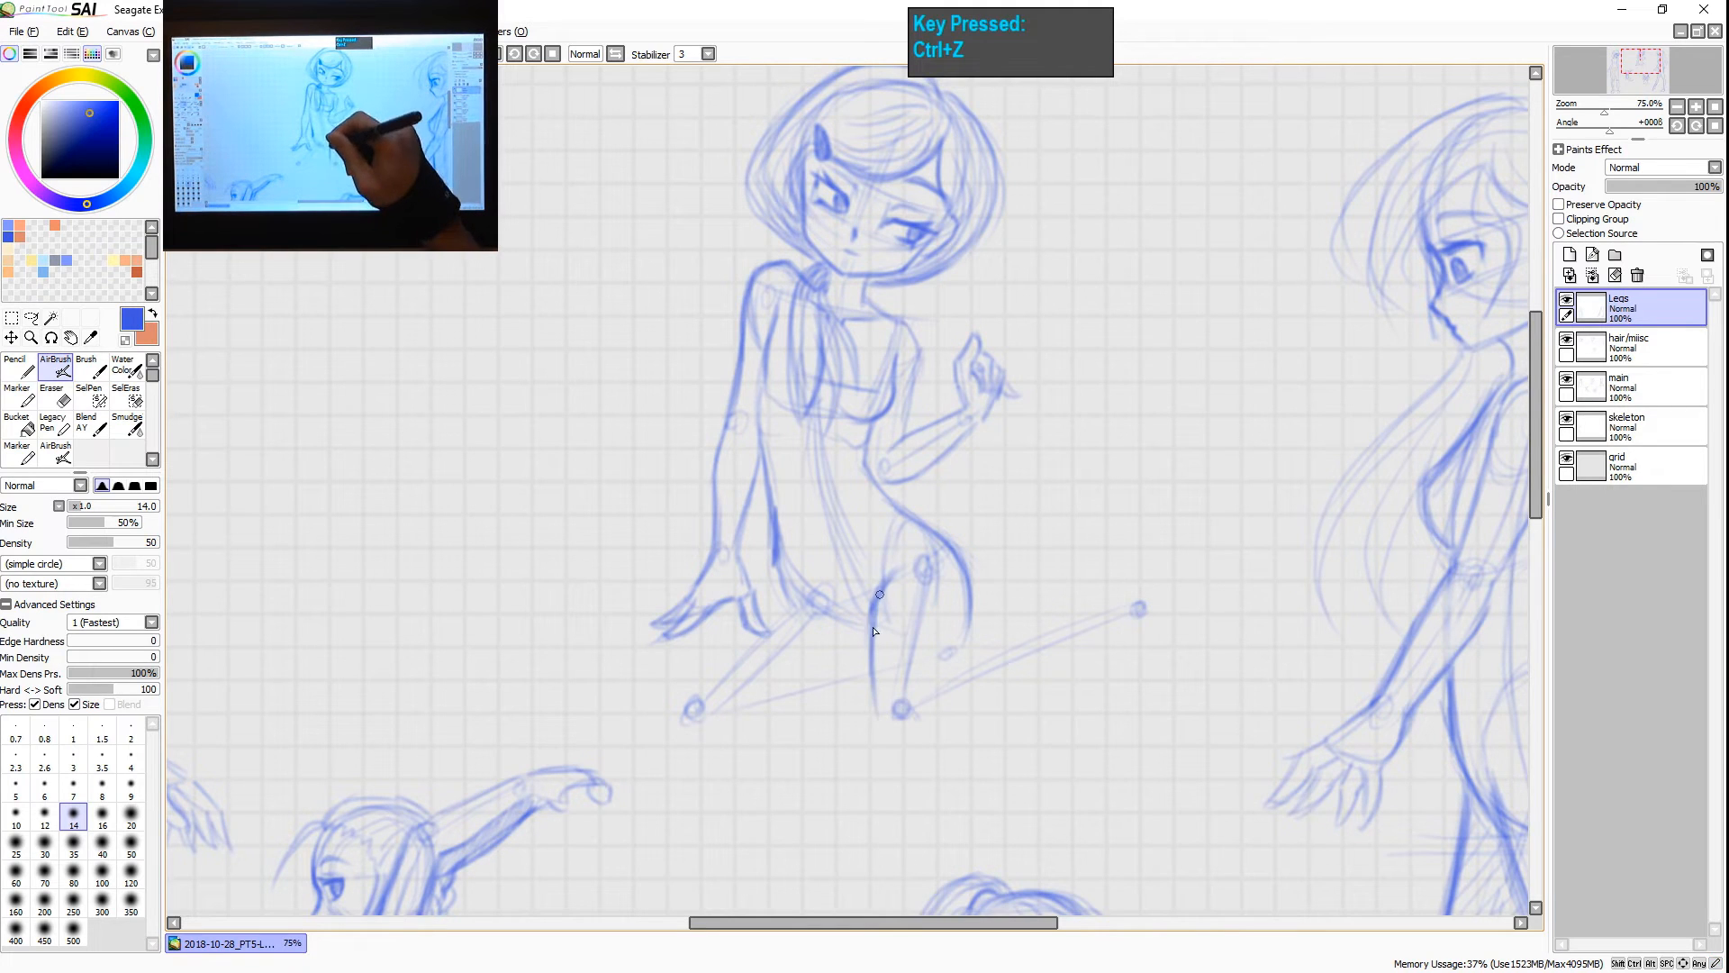
pyautogui.moveTo(874, 628); pyautogui.dragTo(877, 710)
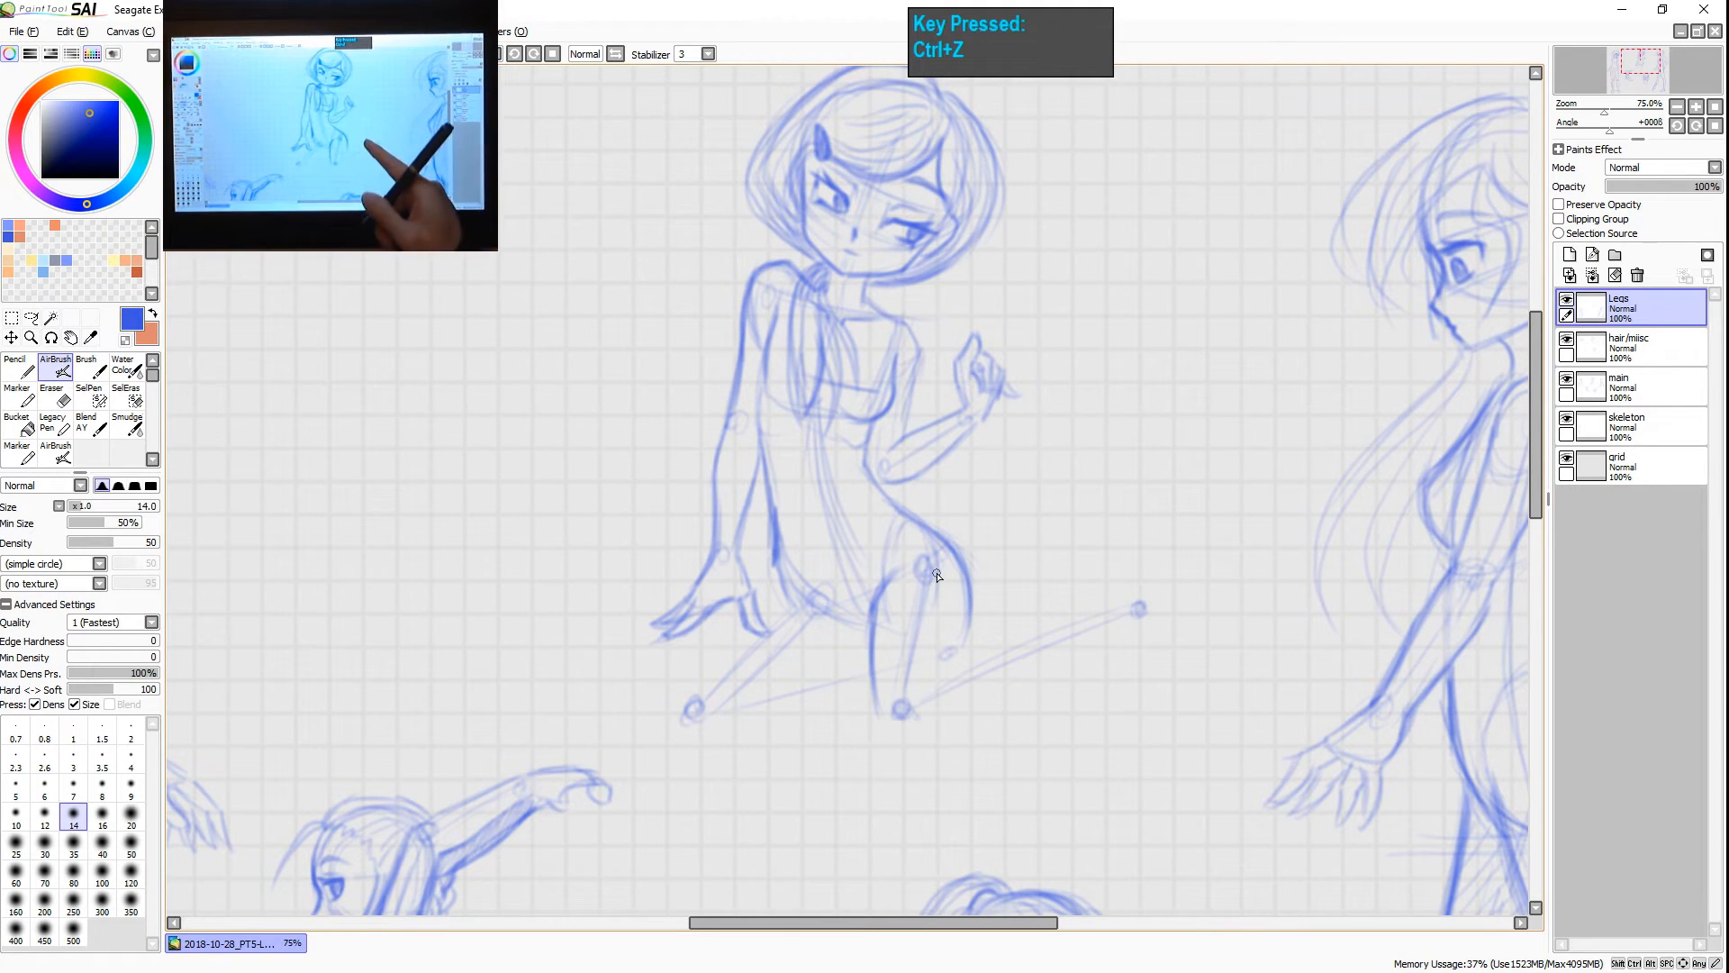
pyautogui.hotkey('ctrl', 'z')
pyautogui.hotkey('ctrl', 'z')
pyautogui.hotkey('ctrl', 'z')
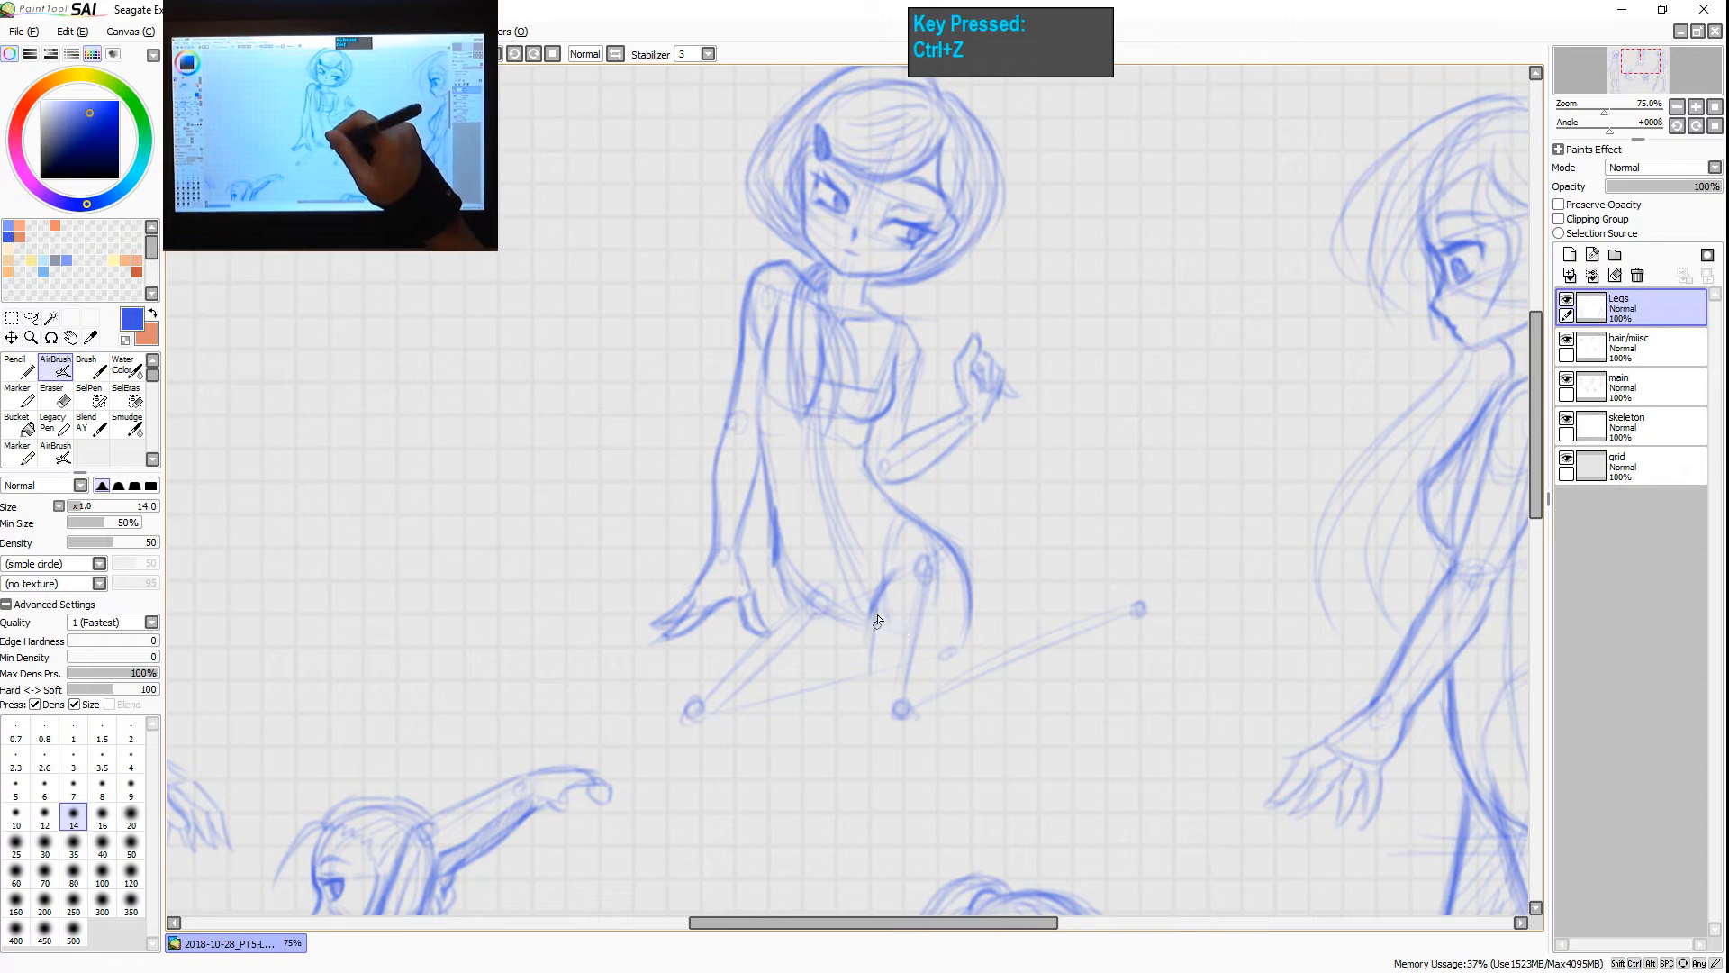
# - Draw the leaning figure's inner thigh contour curving from the groin down to the near knee
pyautogui.moveTo(876, 616); pyautogui.dragTo(873, 698)
pyautogui.moveTo(877, 611); pyautogui.dragTo(879, 707)
pyautogui.hotkey('ctrl', 'z')
pyautogui.hotkey('ctrl', 'z')
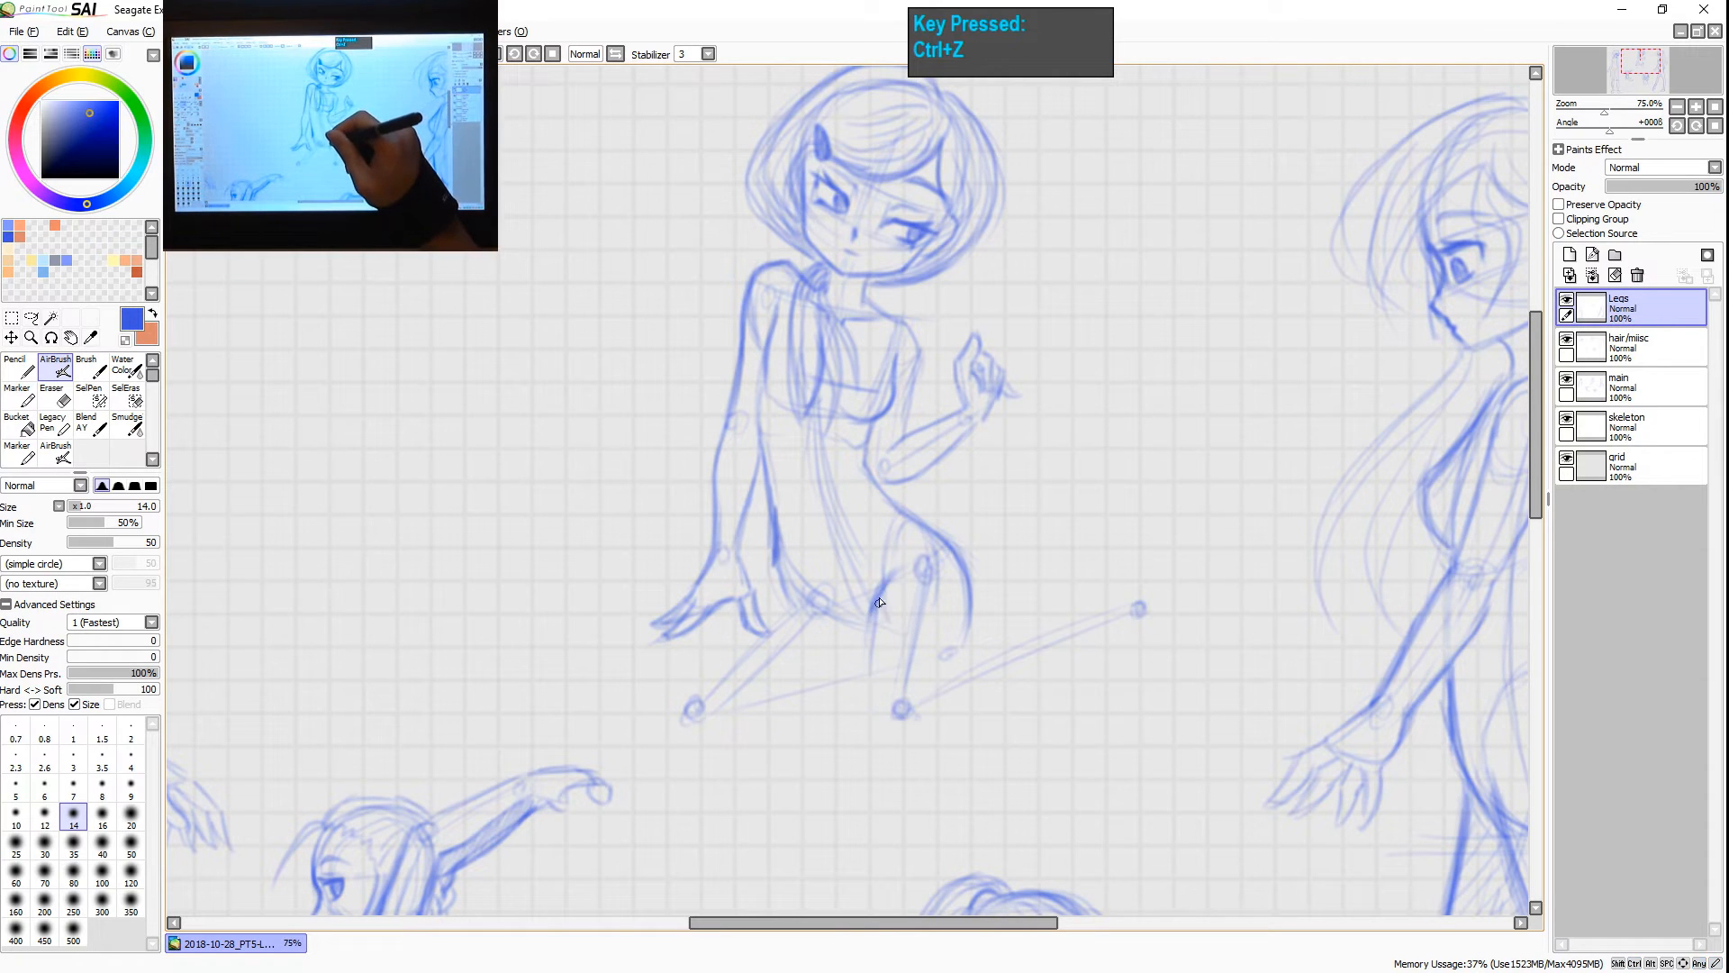
pyautogui.moveTo(876, 604); pyautogui.dragTo(876, 711)
# - Try tracing the front-facing figure's inner thigh curve, repeat it beside the leaning figure's near thigh, and undo both strokes
pyautogui.press('space')
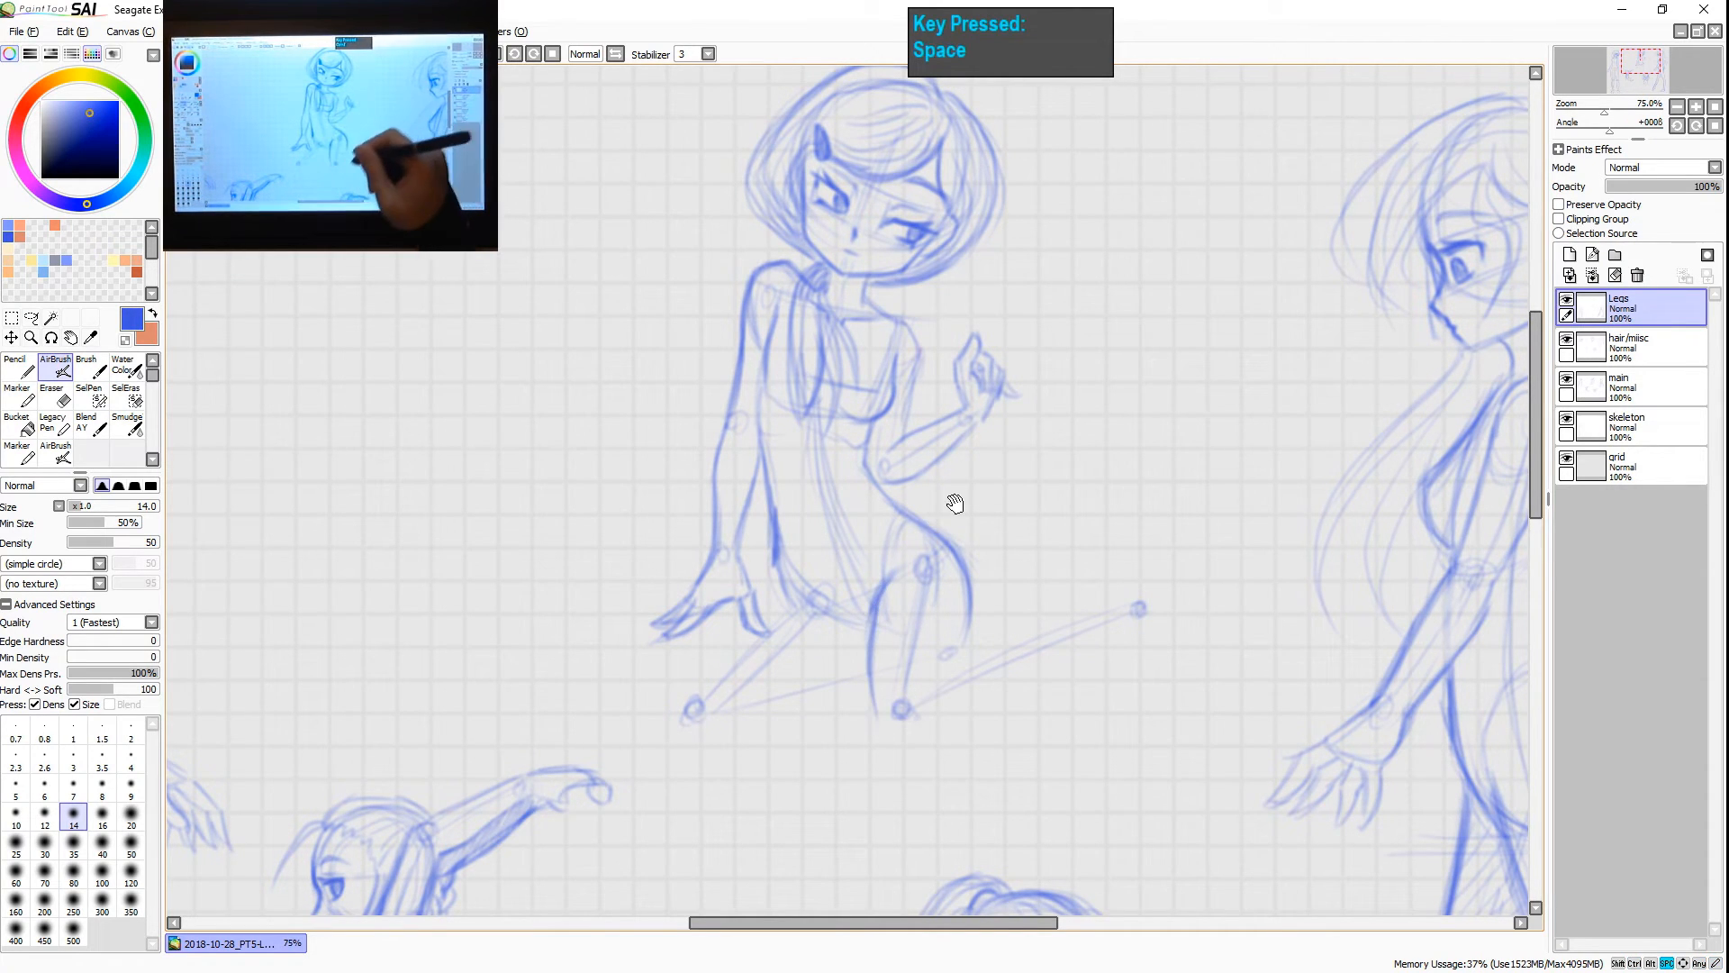
pyautogui.moveTo(844, 804); pyautogui.dragTo(1493, 570)
pyautogui.moveTo(762, 763); pyautogui.dragTo(1050, 609)
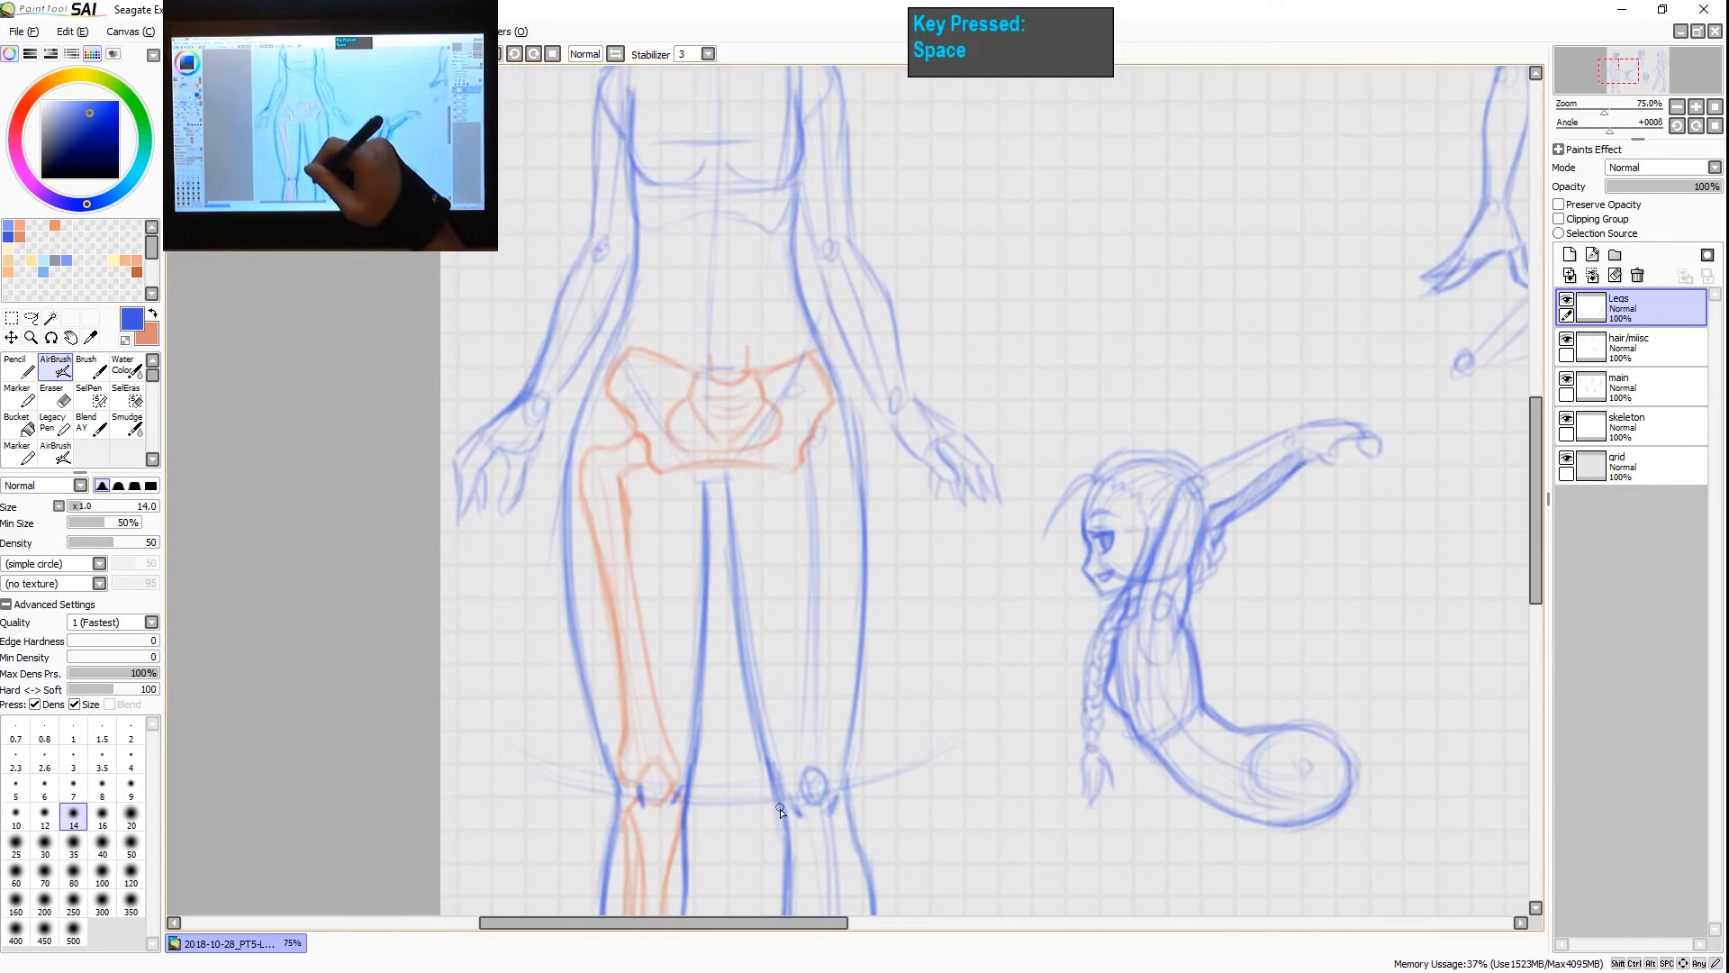
pyautogui.moveTo(751, 479); pyautogui.dragTo(805, 805)
pyautogui.hotkey('ctrl', 'z')
pyautogui.press('space')
pyautogui.moveTo(1205, 640); pyautogui.dragTo(636, 945)
pyautogui.moveTo(1059, 540)
pyautogui.mouseDown()
pyautogui.moveTo(1036, 622)
pyautogui.moveTo(1050, 674)
pyautogui.mouseUp()
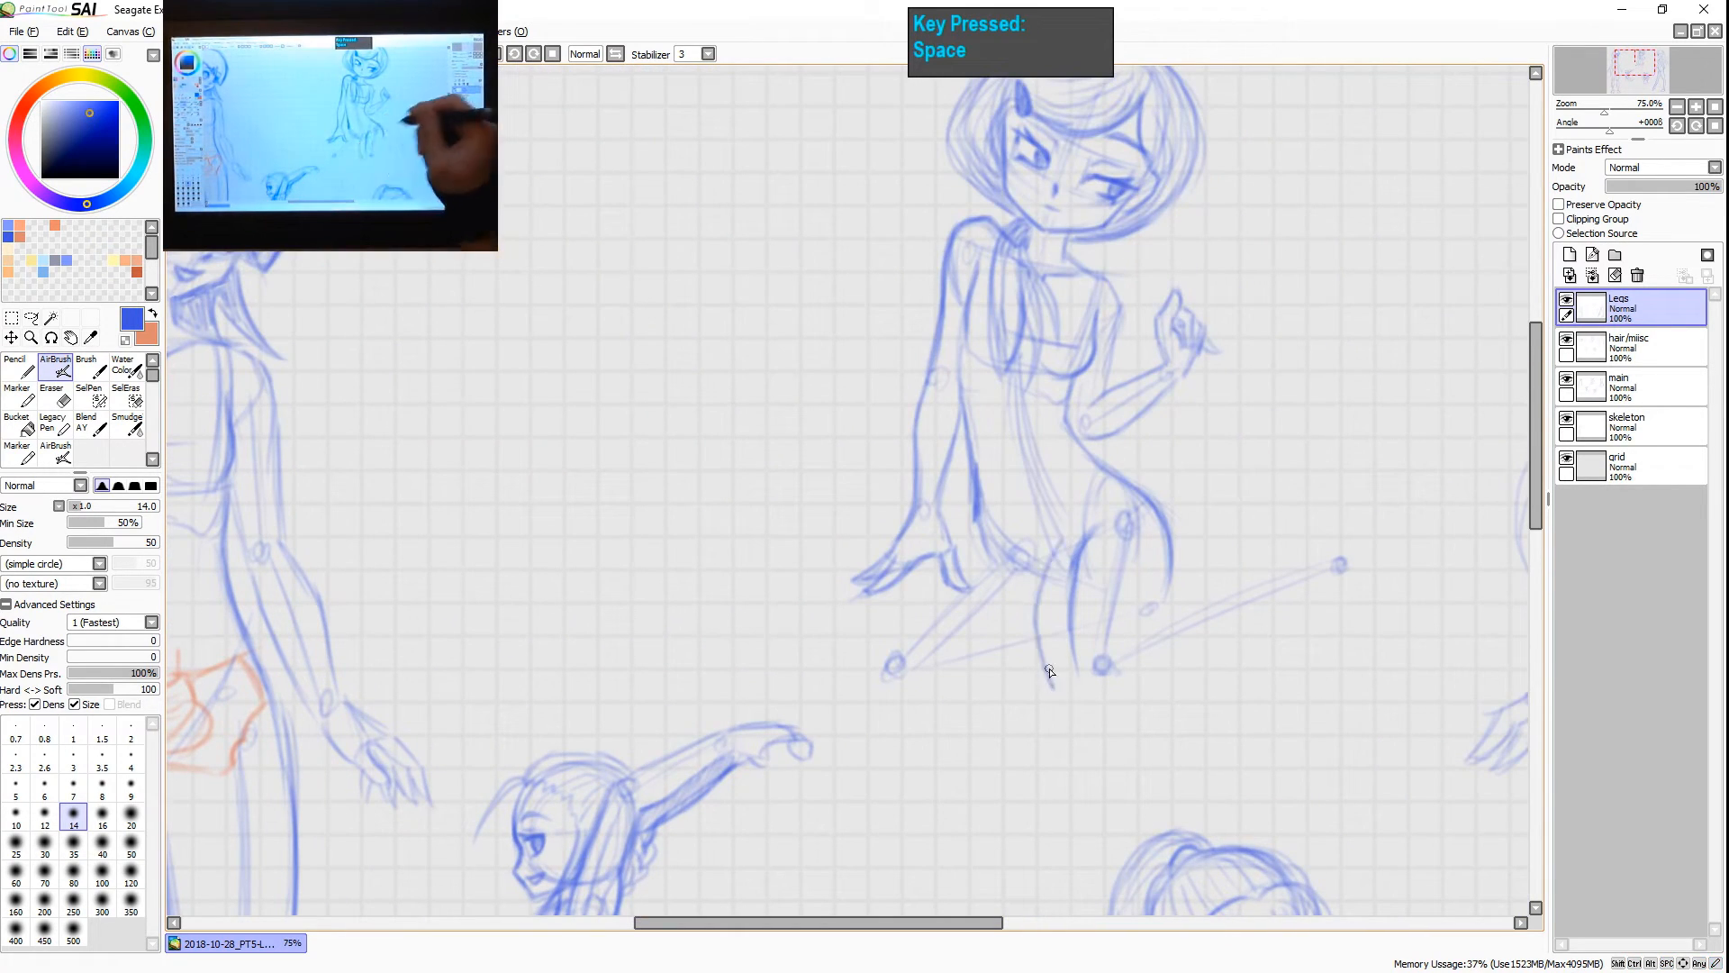
pyautogui.hotkey('ctrl', 'z')
# - Draw the upper contour of the leaning figure's near lower leg from the ankle to the back of the knee
pyautogui.press('space')
pyautogui.moveTo(1321, 506); pyautogui.dragTo(1061, 571)
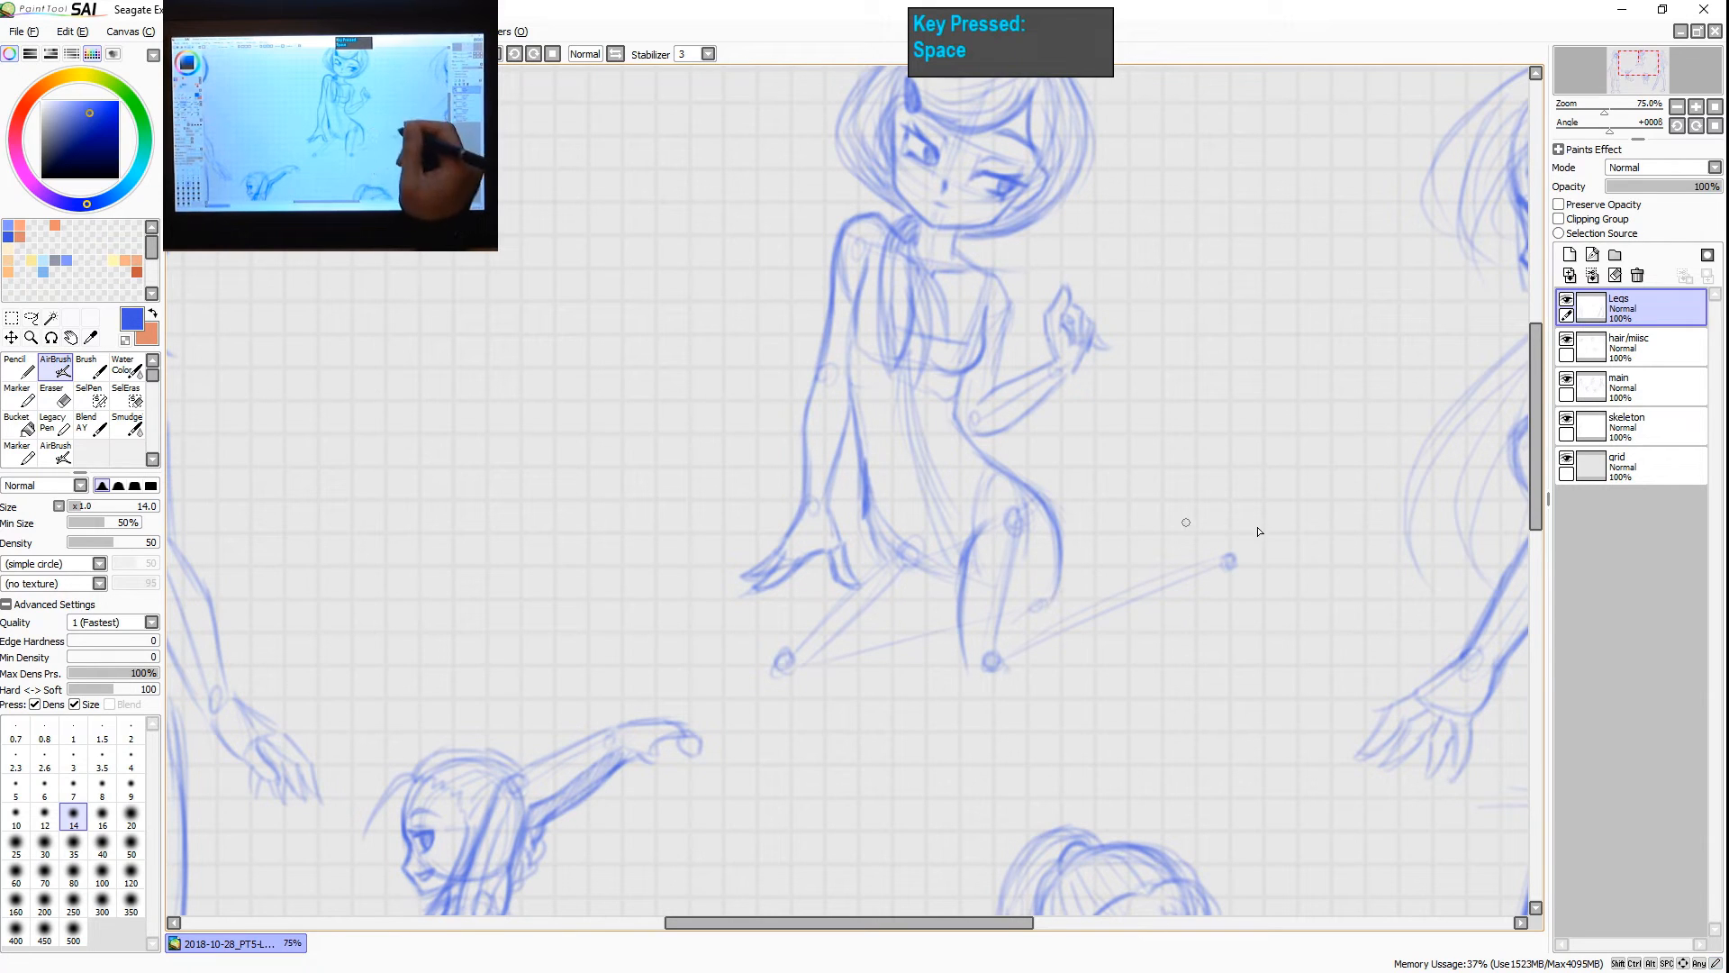
pyautogui.moveTo(1210, 551); pyautogui.dragTo(1050, 603)
pyautogui.moveTo(1140, 572); pyautogui.dragTo(1013, 631)
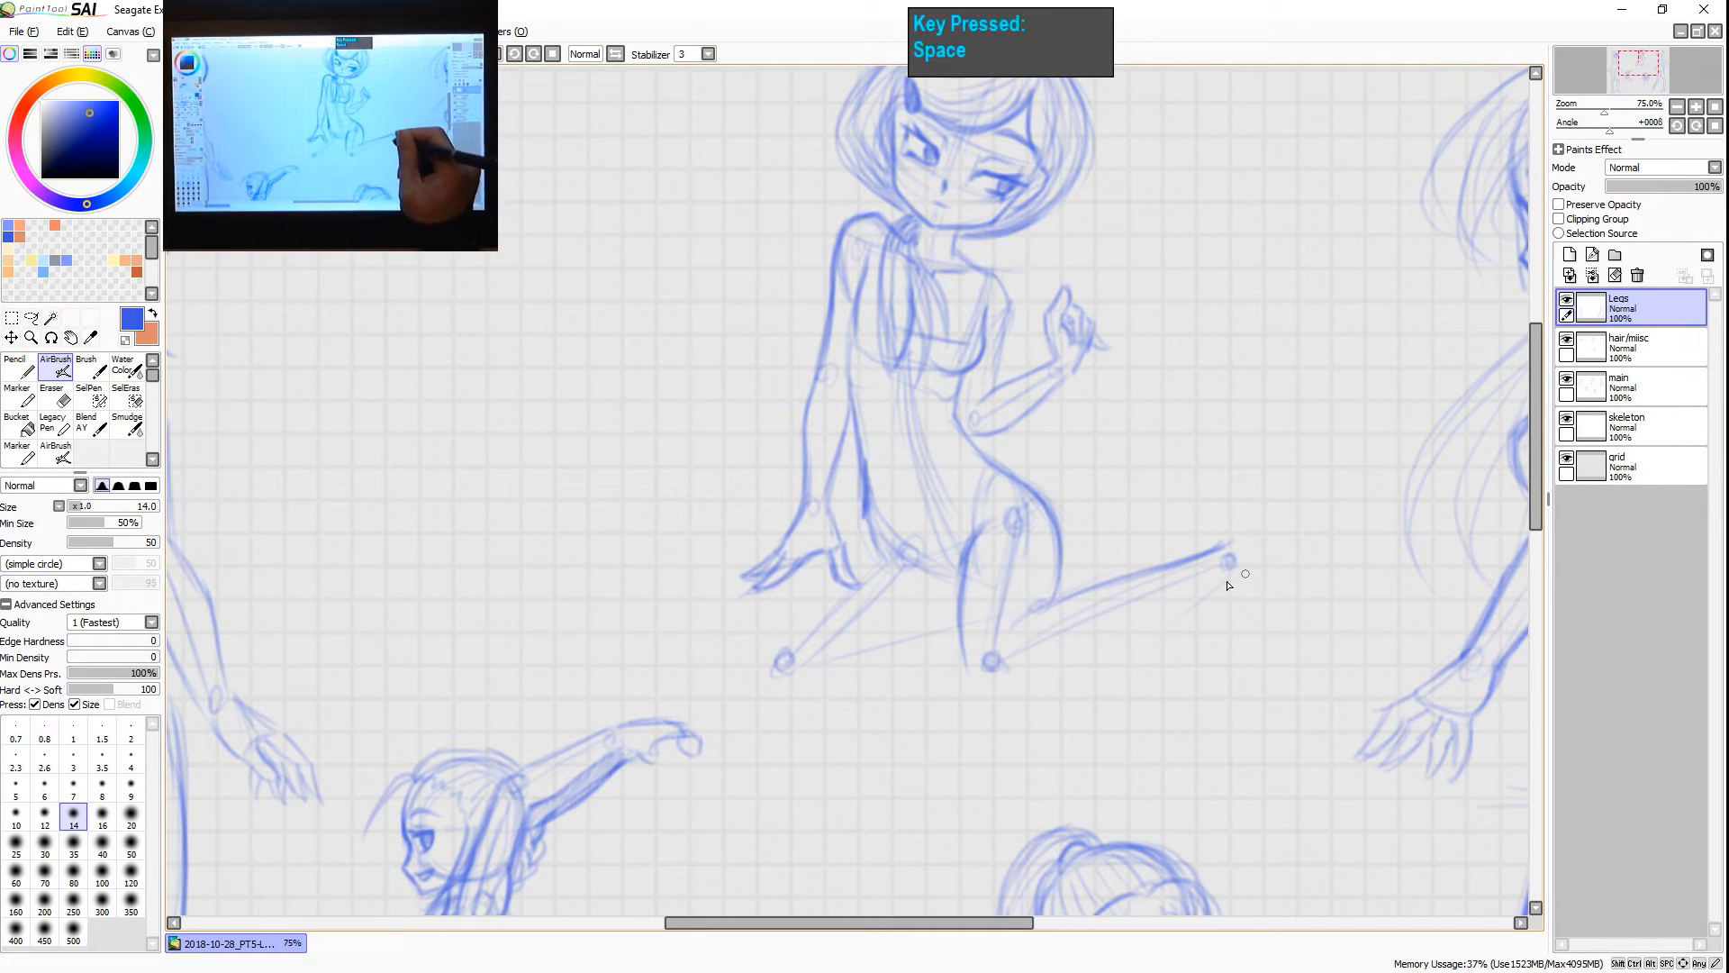
# - Draw the near lower leg's underside contour from the ankle around the knee, and darken the knee and thigh lines
pyautogui.moveTo(1236, 577); pyautogui.dragTo(1059, 671)
pyautogui.hotkey('ctrl', 'z')
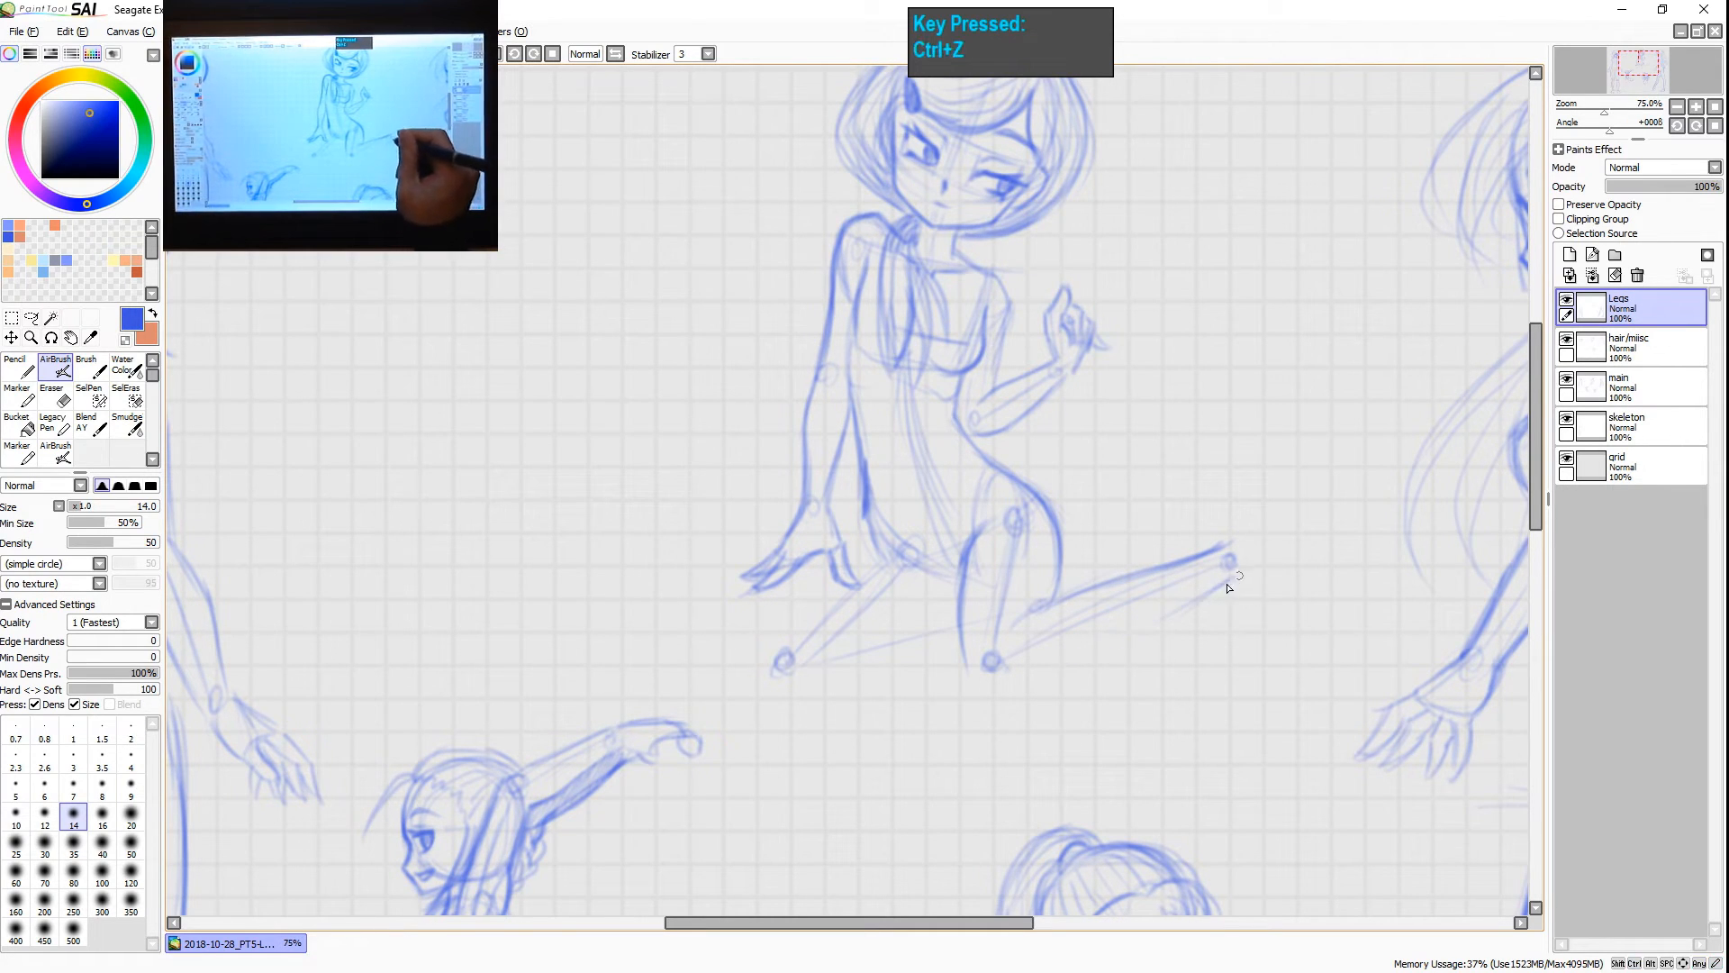
pyautogui.moveTo(1233, 580); pyautogui.dragTo(1078, 670)
pyautogui.hotkey('ctrl', 'z')
pyautogui.hotkey('ctrl', 'z')
pyautogui.moveTo(1234, 579)
pyautogui.mouseDown()
pyautogui.moveTo(1080, 675)
pyautogui.moveTo(980, 707)
pyautogui.mouseUp()
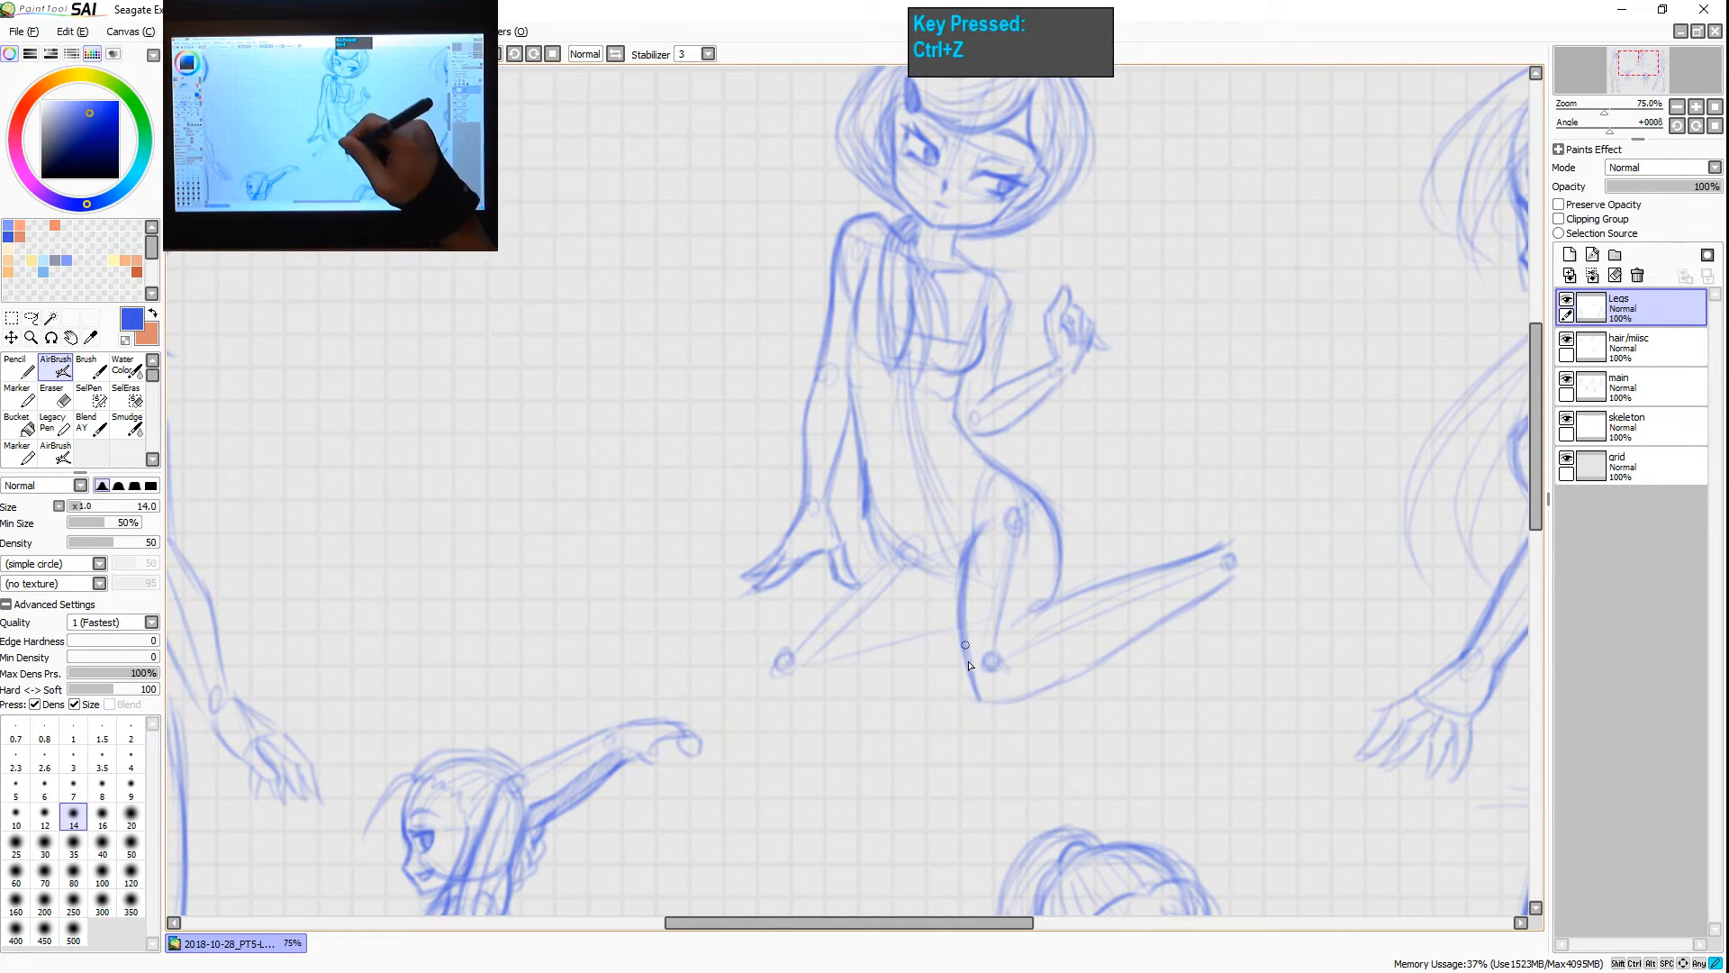
pyautogui.moveTo(980, 697); pyautogui.dragTo(965, 604)
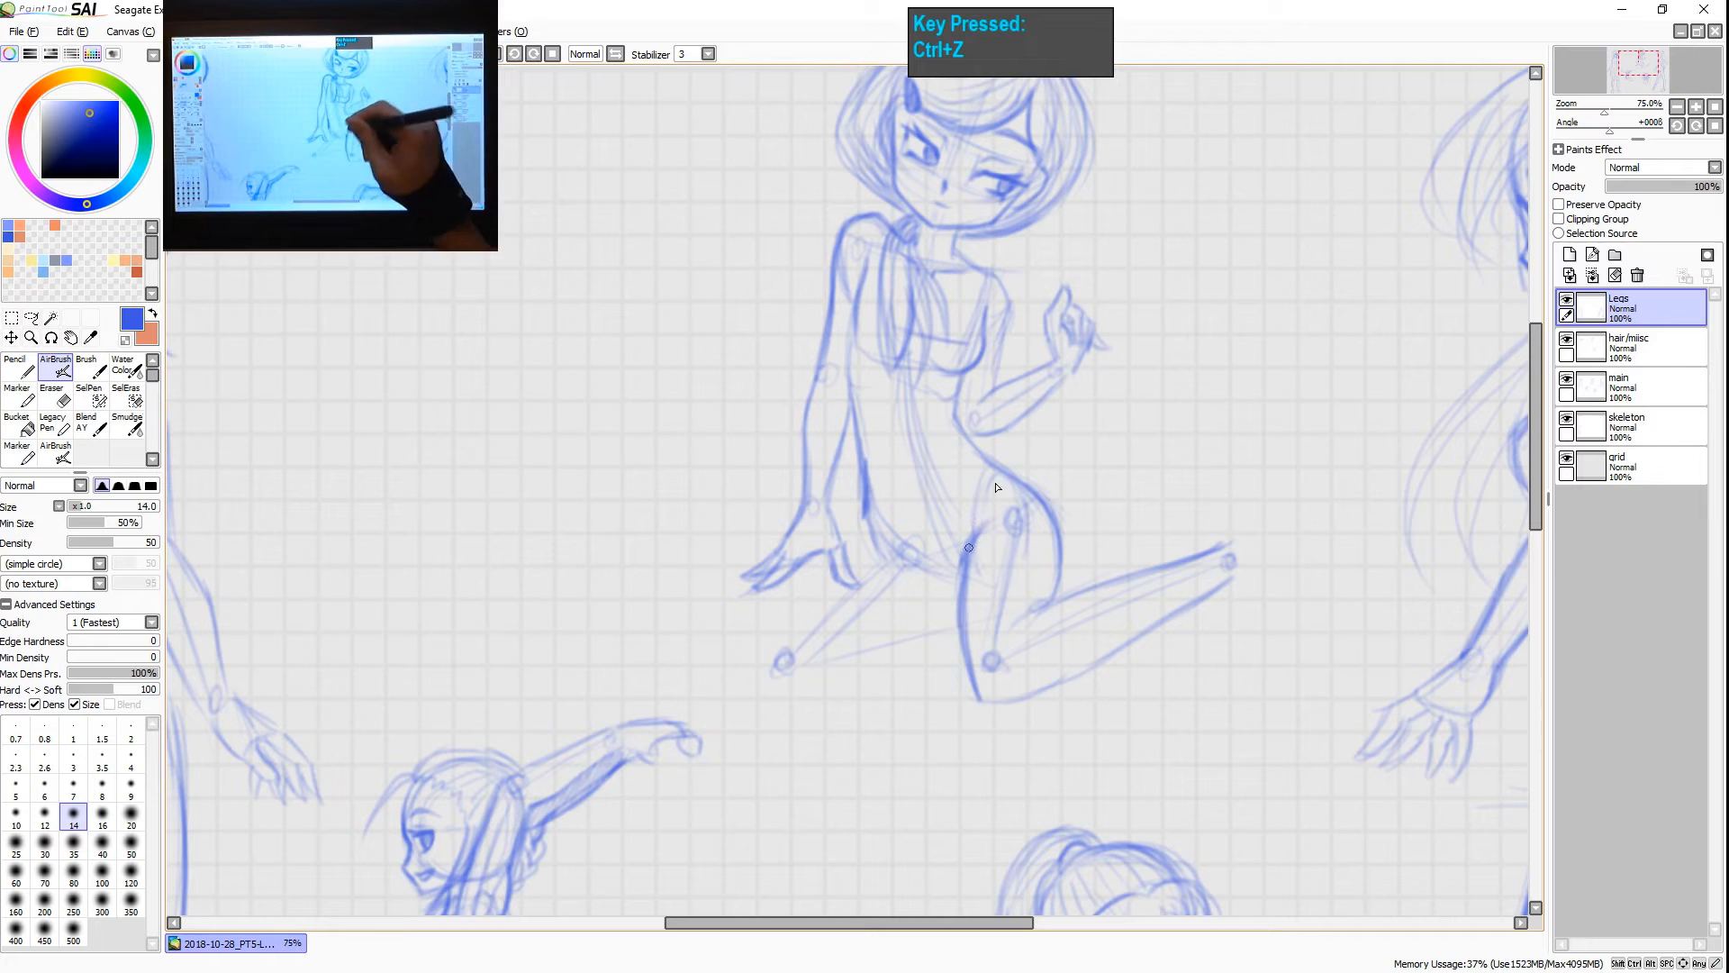
pyautogui.moveTo(1221, 585)
pyautogui.mouseDown()
pyautogui.moveTo(1027, 698)
pyautogui.moveTo(982, 699)
pyautogui.mouseUp()
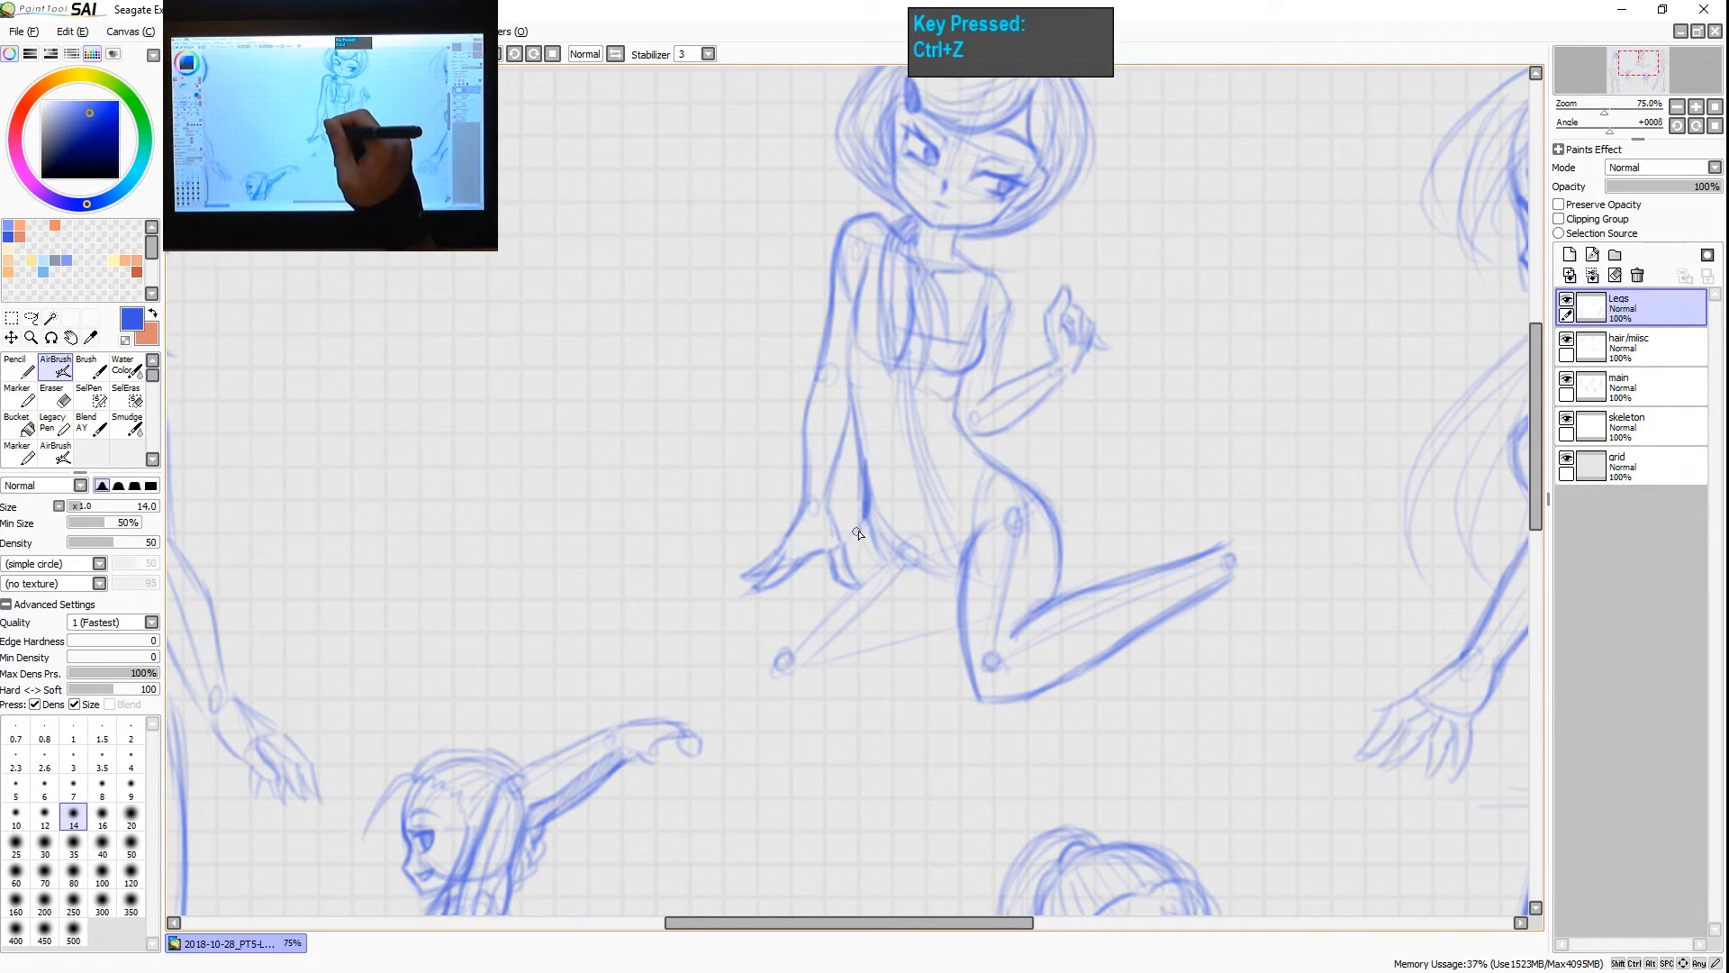
# - Draw the far thigh's outer contour from the hip behind the hand down around the far knee
pyautogui.press('ctrl')
pyautogui.moveTo(867, 511)
pyautogui.mouseDown()
pyautogui.moveTo(868, 493)
pyautogui.moveTo(867, 521)
pyautogui.mouseUp()
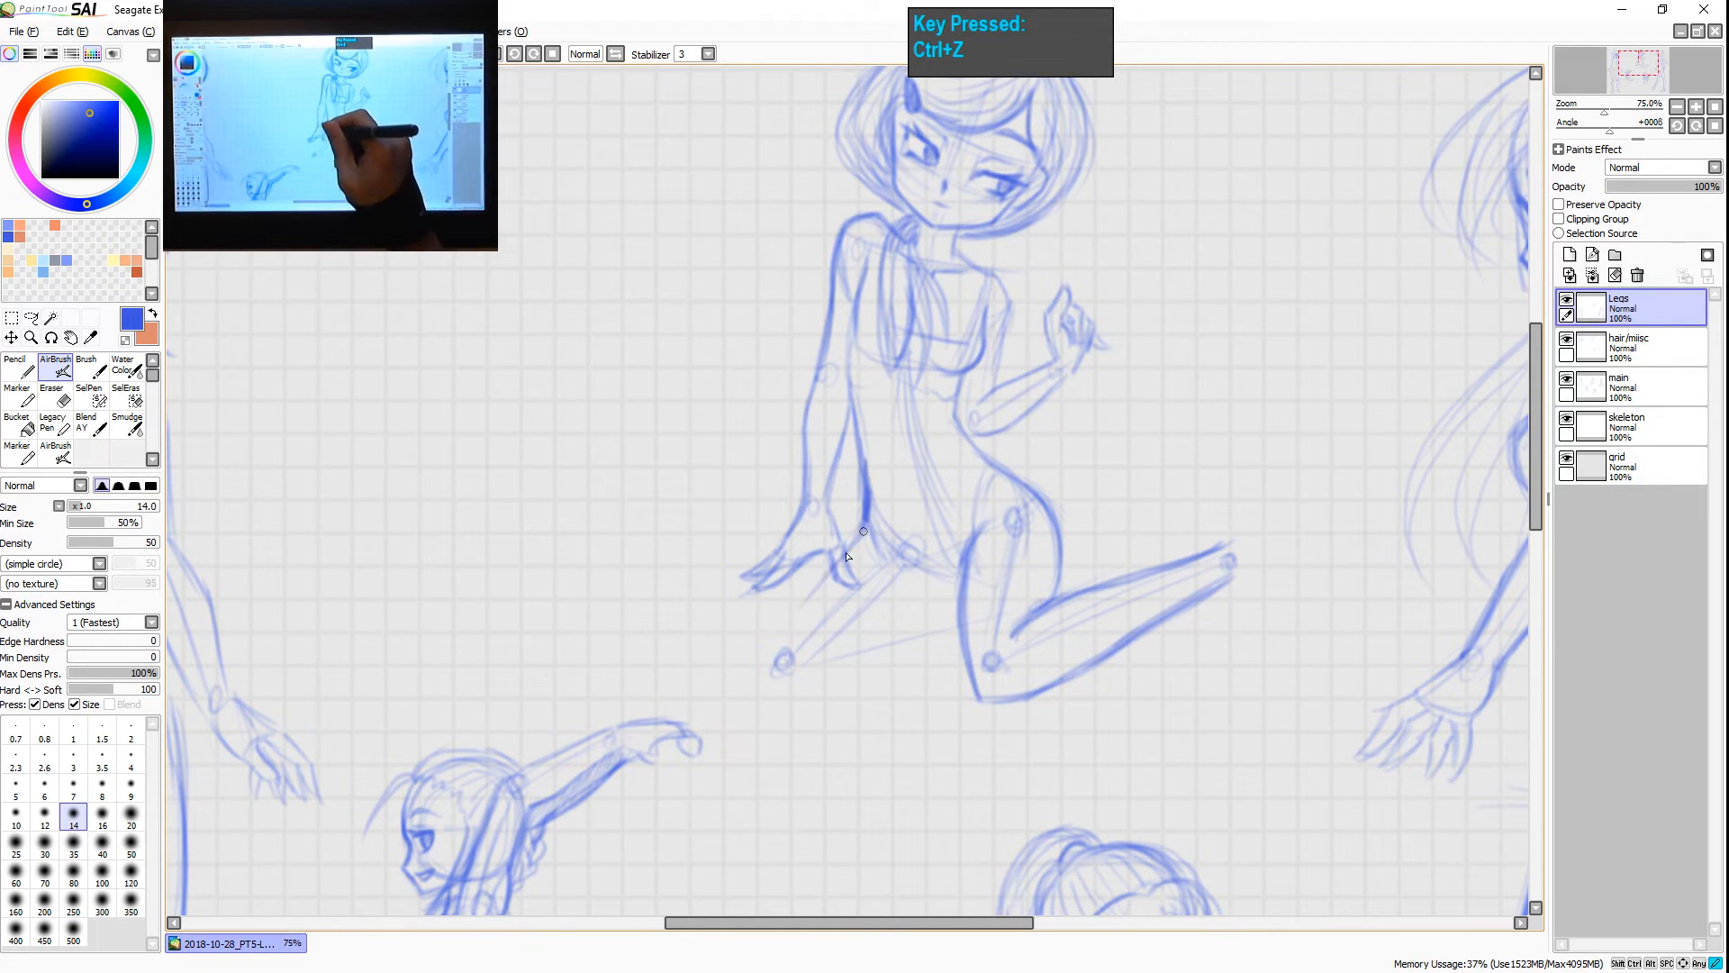
pyautogui.moveTo(863, 532); pyautogui.dragTo(767, 638)
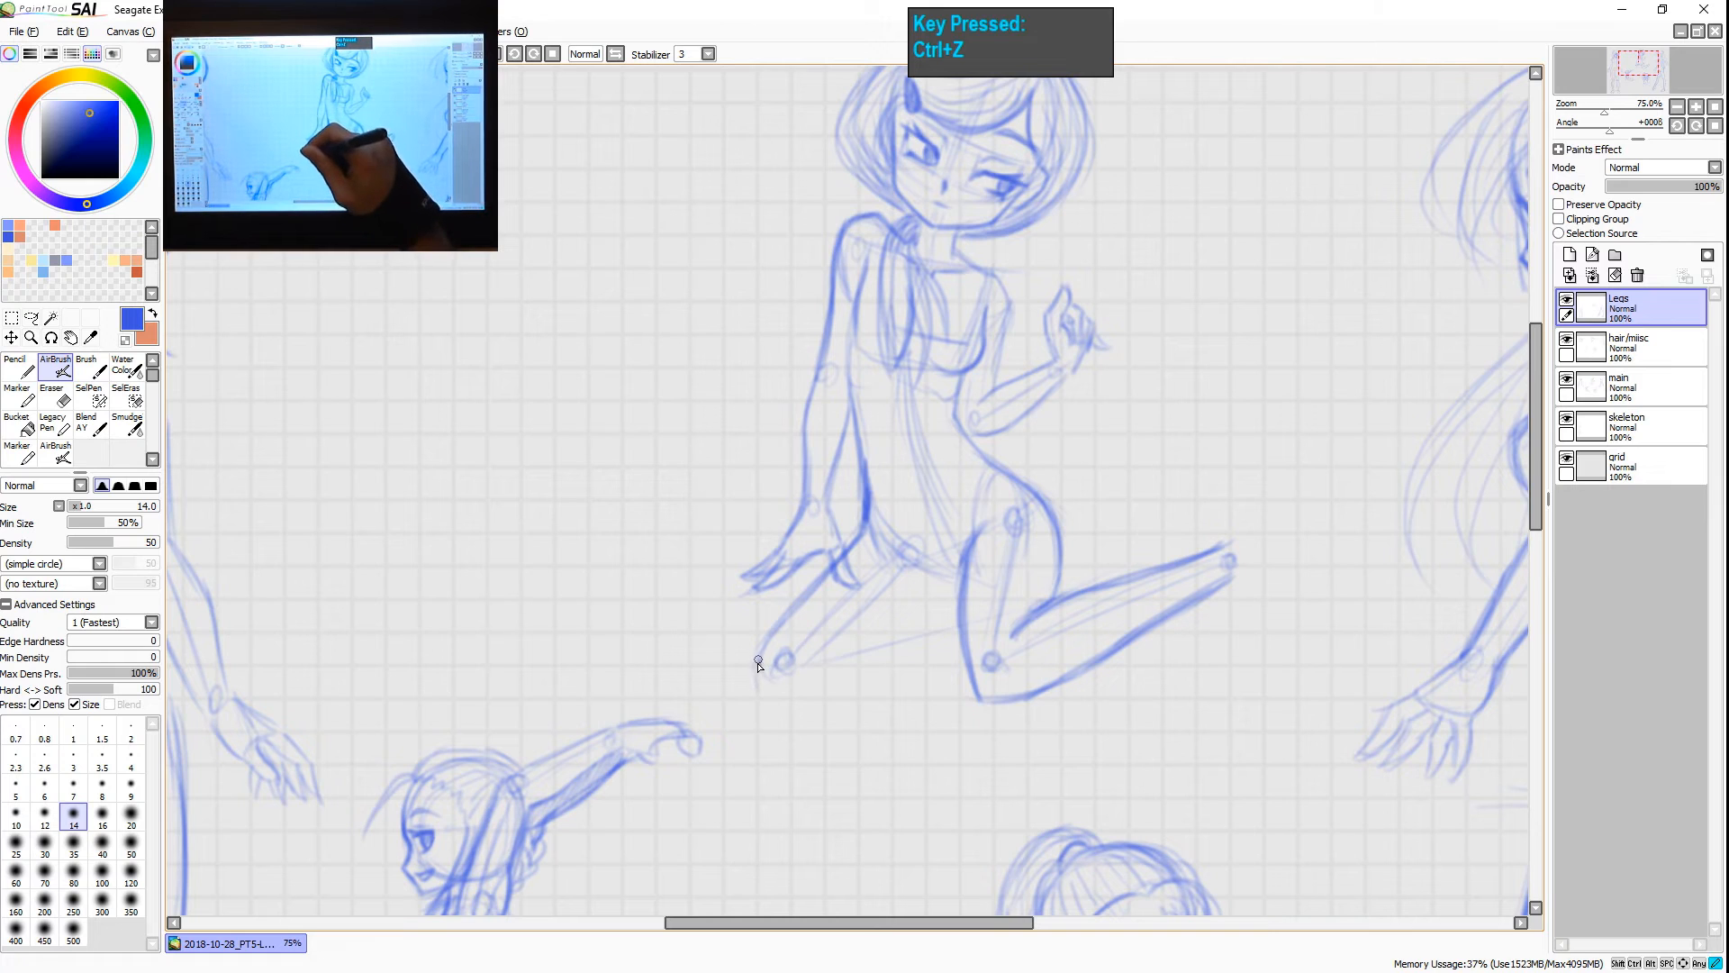
pyautogui.moveTo(759, 660); pyautogui.dragTo(777, 711)
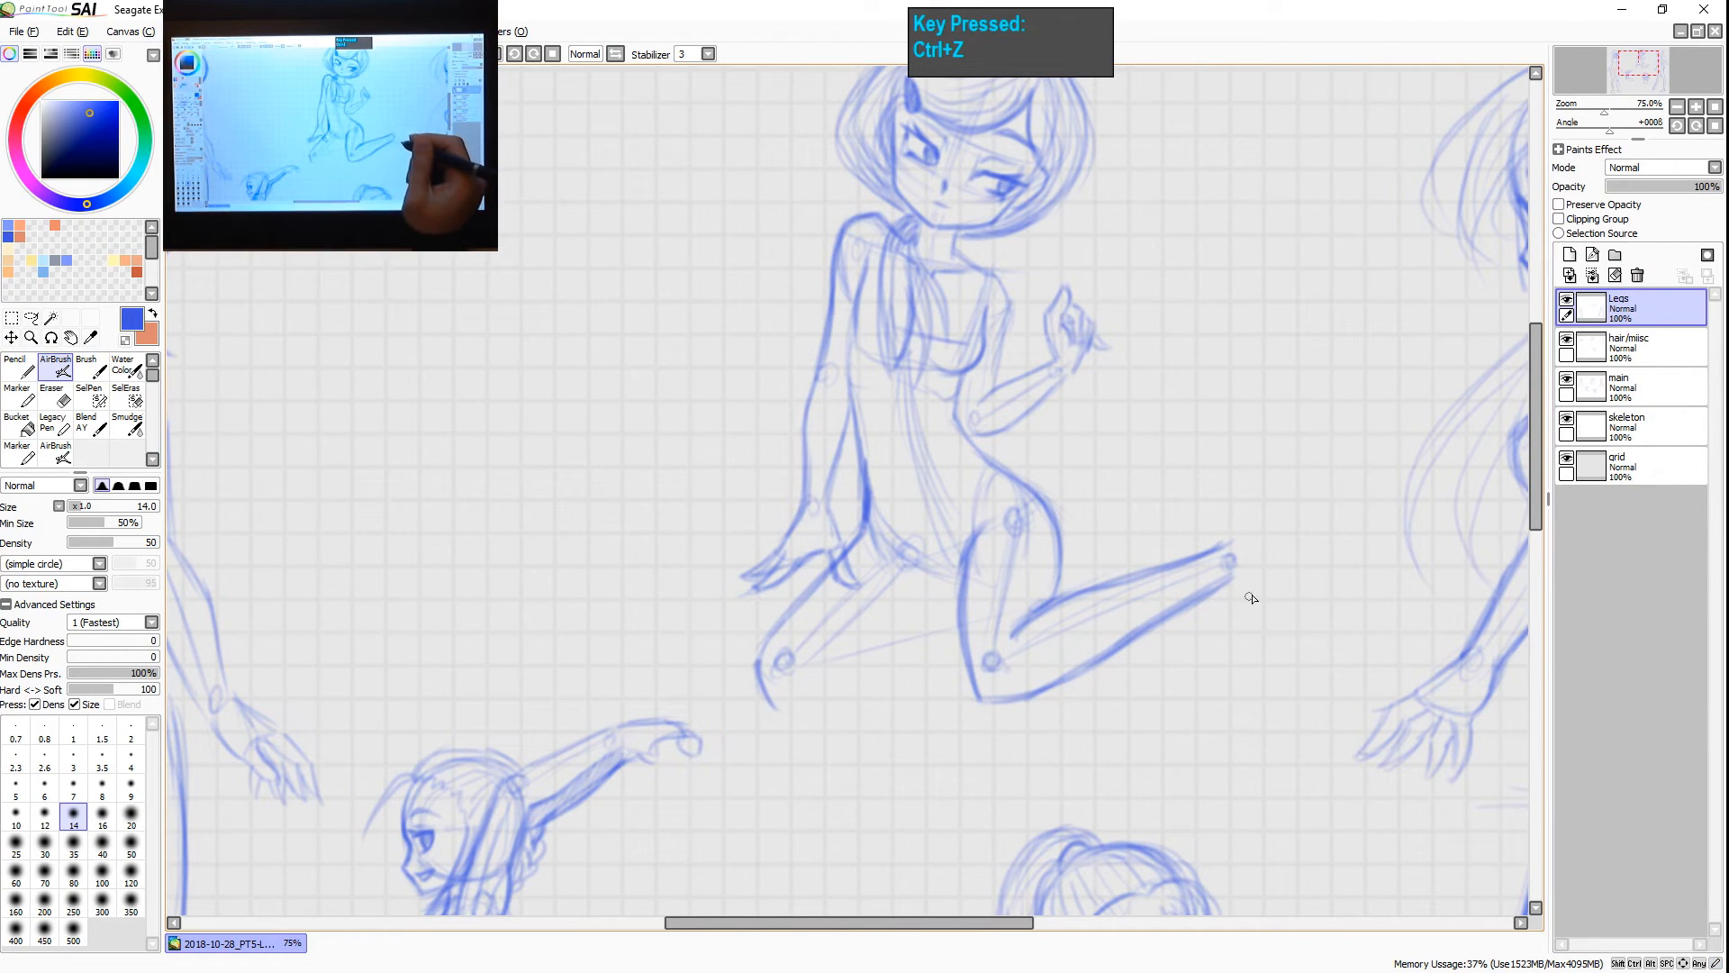
# - Draw the far lower leg's upper and lower contours between the far knee and the near thigh
pyautogui.moveTo(978, 688); pyautogui.dragTo(1031, 697)
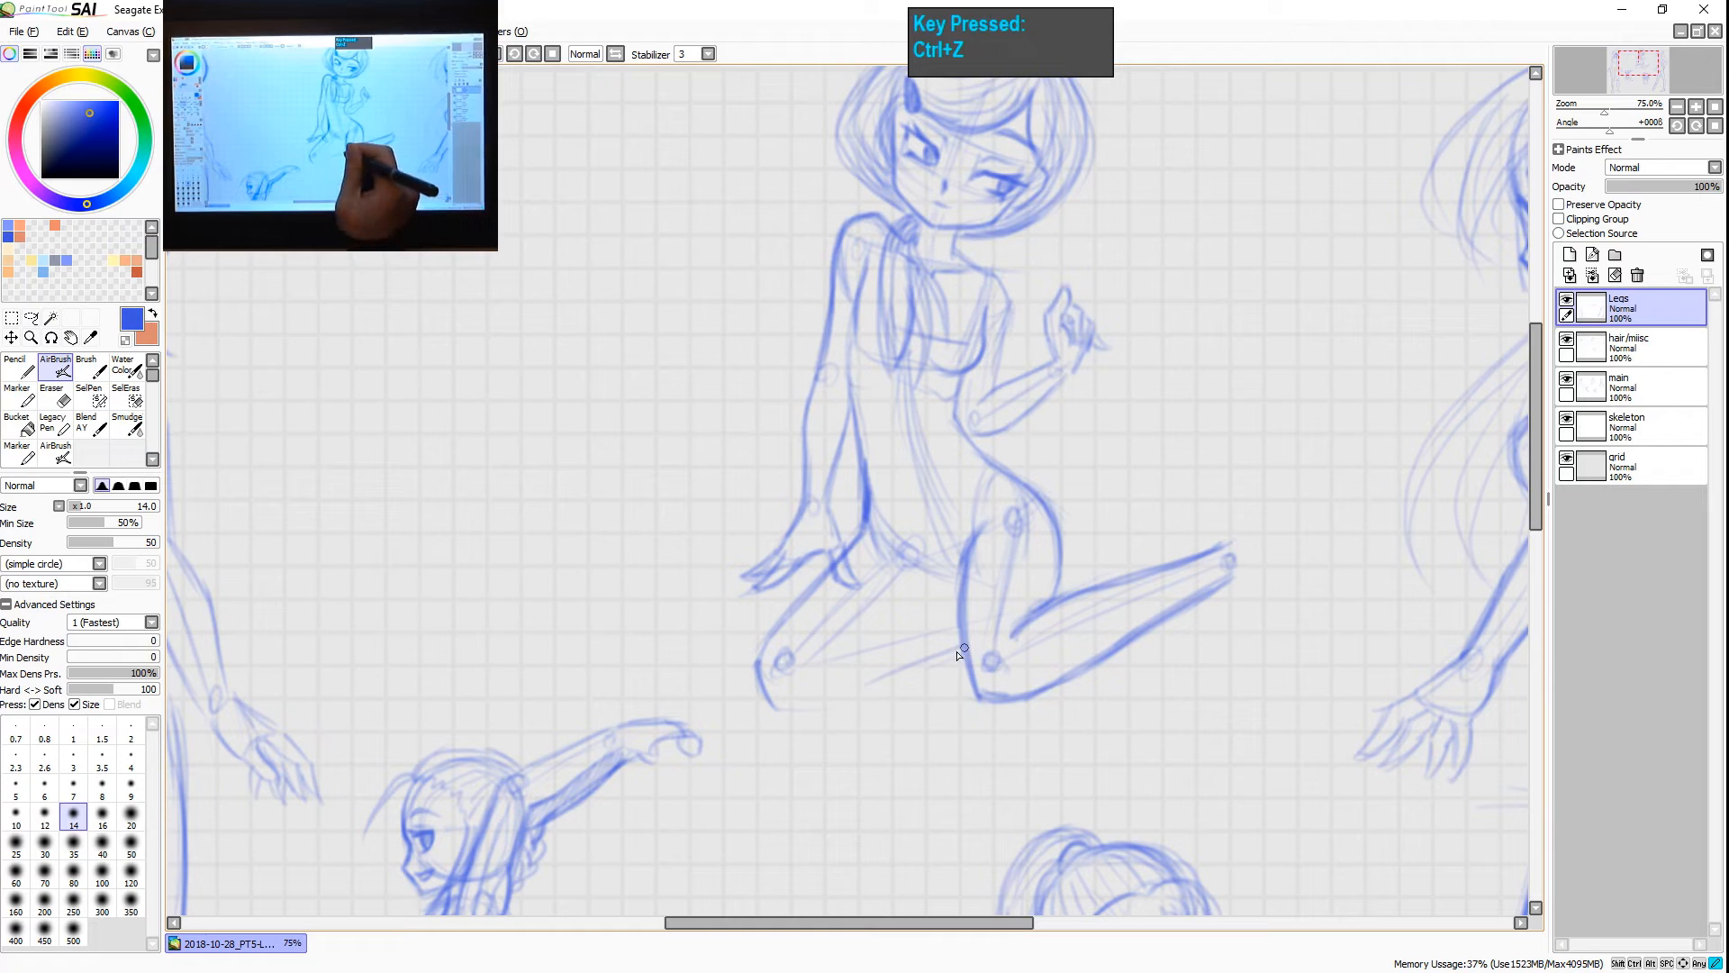
pyautogui.moveTo(931, 661); pyautogui.dragTo(815, 707)
pyautogui.moveTo(968, 613); pyautogui.dragTo(813, 645)
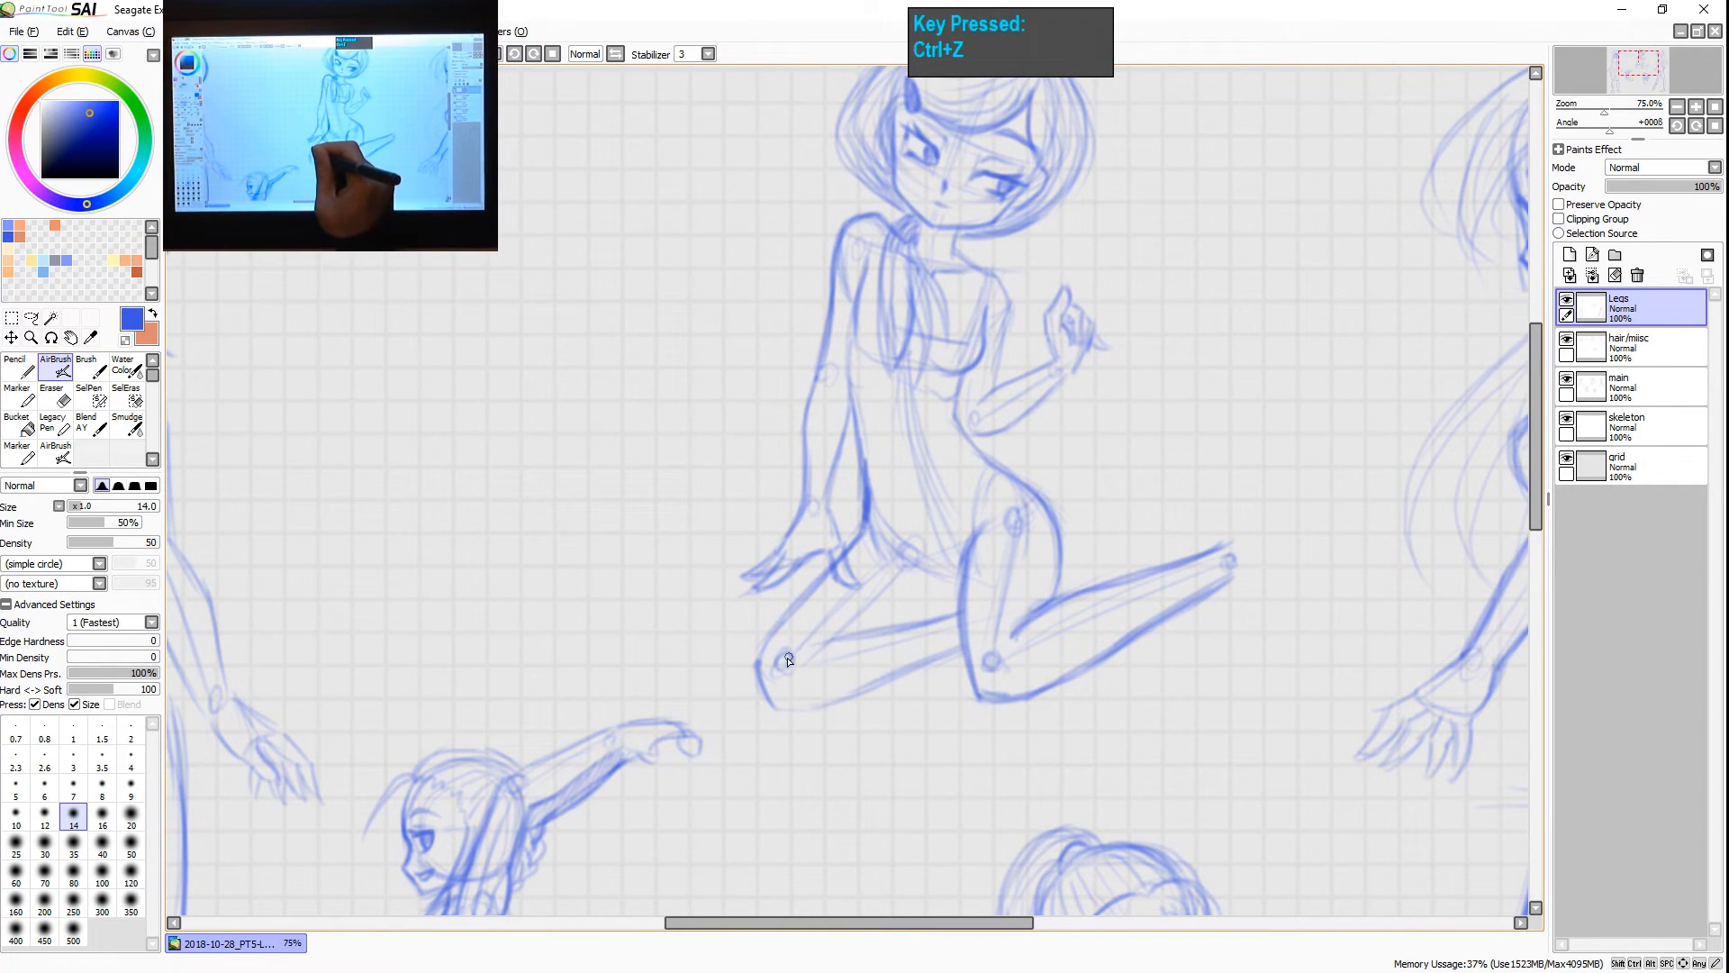
pyautogui.moveTo(964, 615)
pyautogui.mouseDown()
pyautogui.moveTo(811, 644)
pyautogui.moveTo(862, 632)
pyautogui.mouseUp()
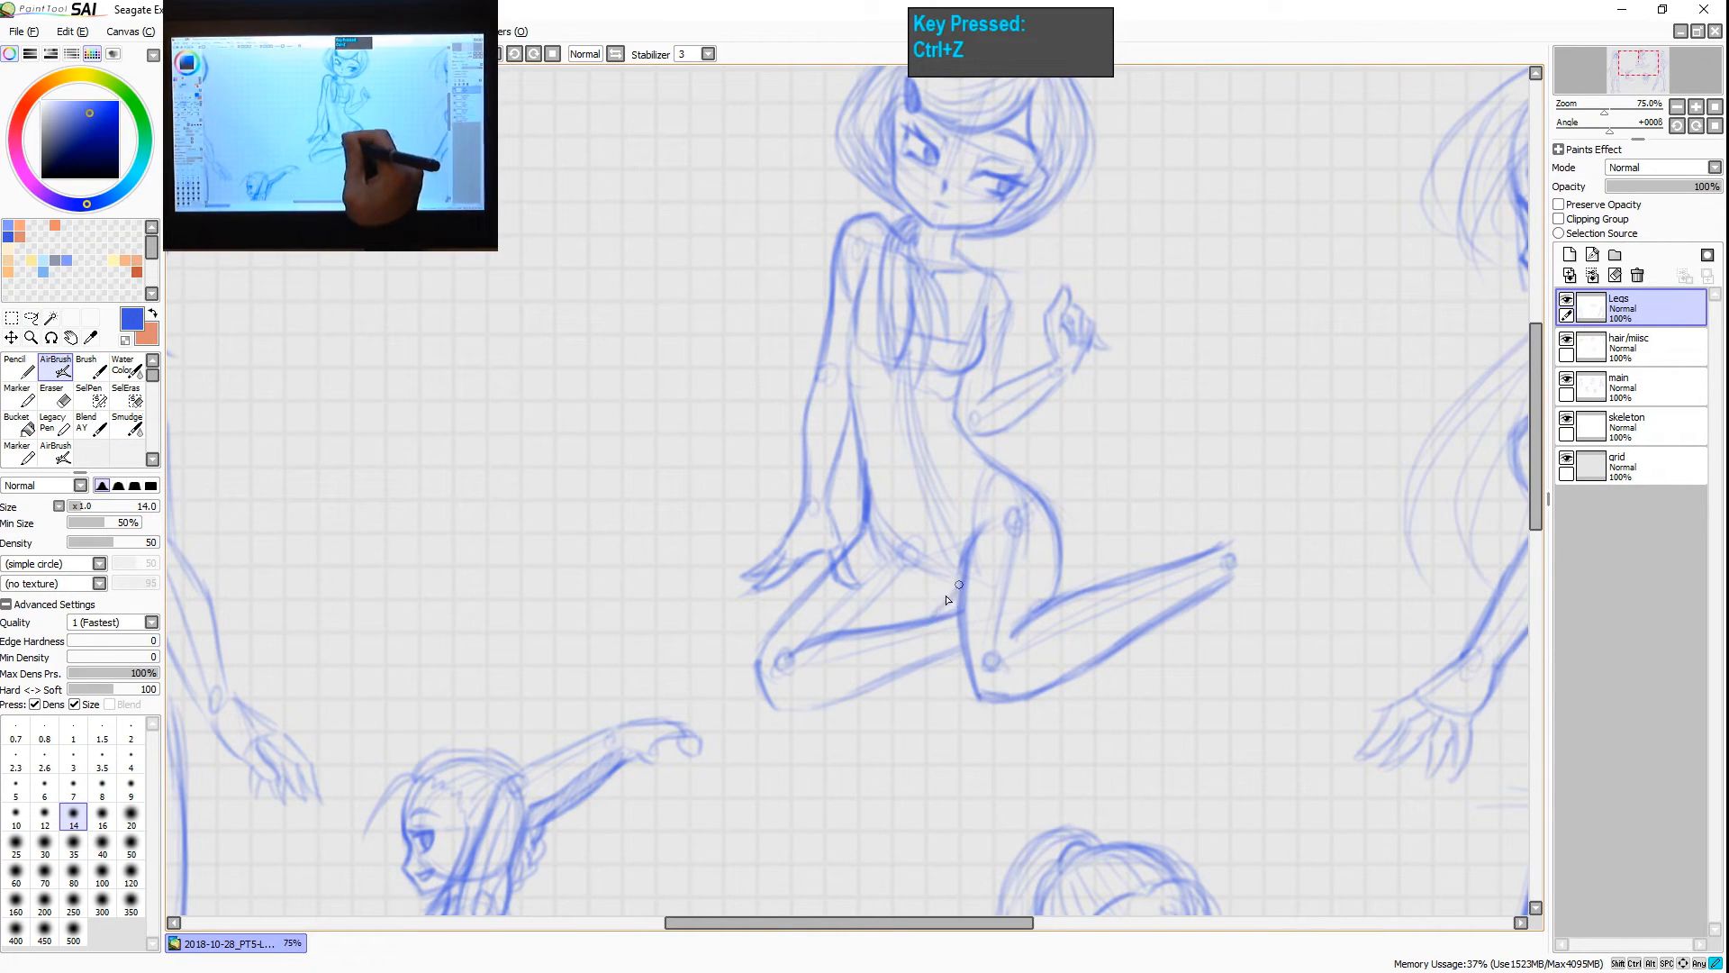
pyautogui.moveTo(961, 611)
pyautogui.mouseDown()
pyautogui.moveTo(825, 630)
pyautogui.moveTo(893, 626)
pyautogui.moveTo(852, 629)
pyautogui.mouseUp()
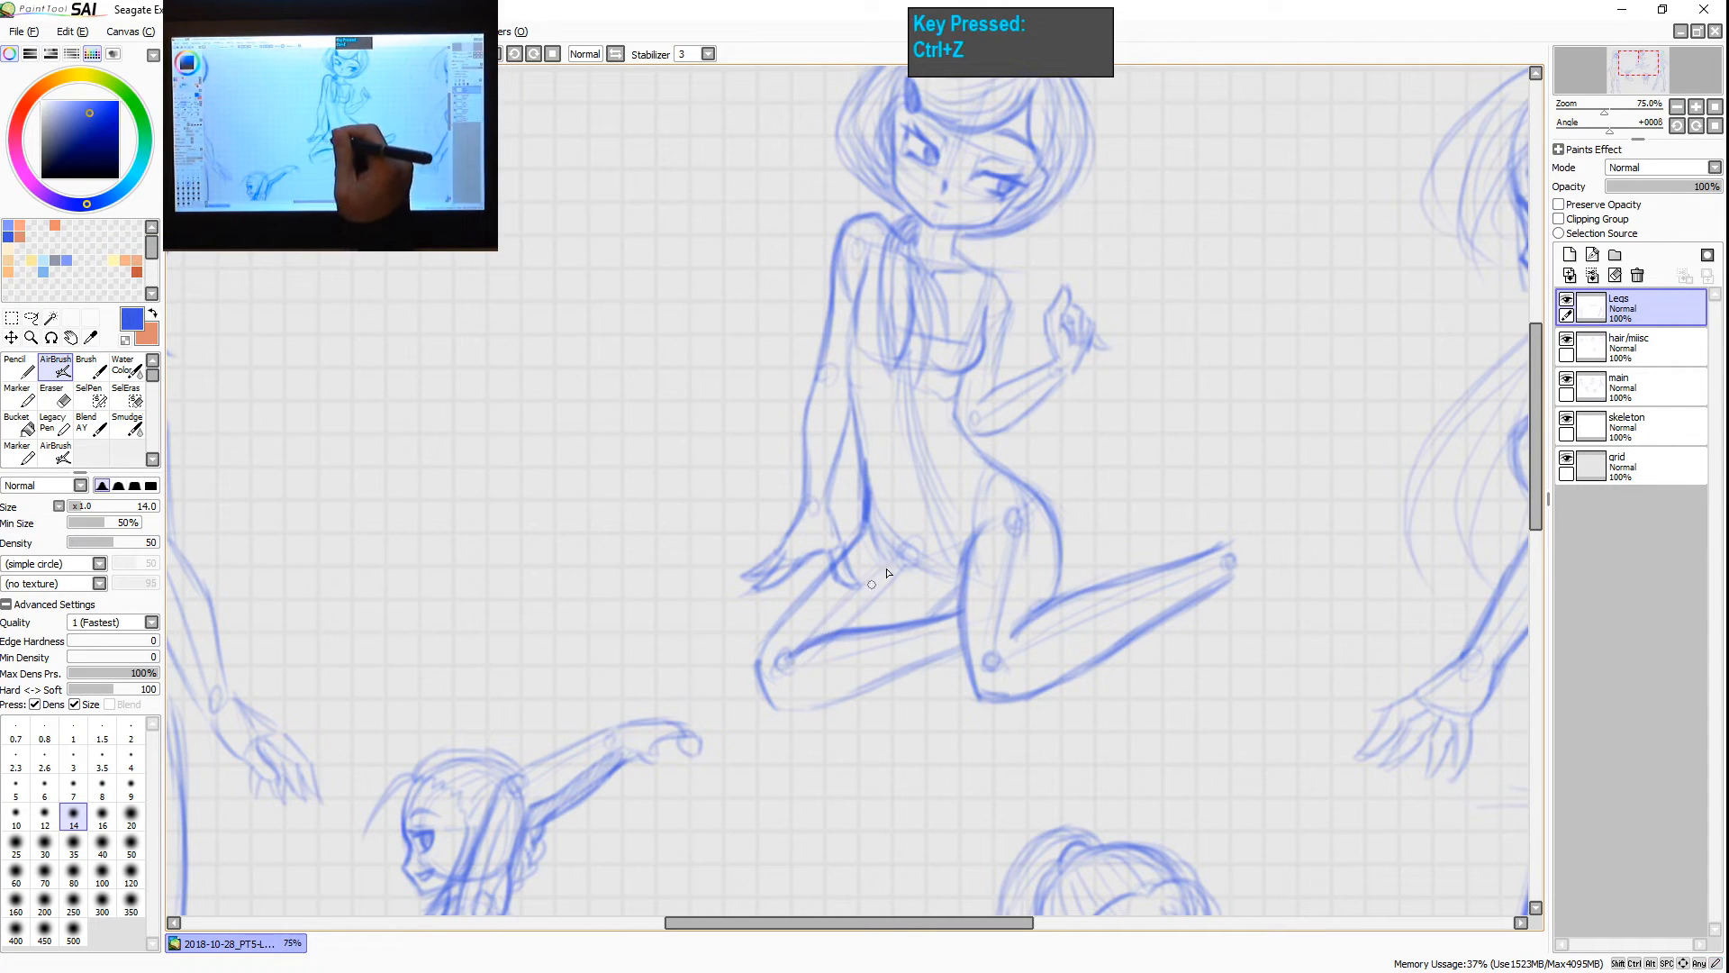
pyautogui.moveTo(924, 617)
pyautogui.mouseDown()
pyautogui.moveTo(964, 590)
pyautogui.moveTo(959, 662)
pyautogui.moveTo(789, 711)
pyautogui.mouseUp()
# - Draw the visible part of the far foot emerging between the near thigh and calf
pyautogui.moveTo(834, 644)
pyautogui.mouseDown()
pyautogui.moveTo(845, 687)
pyautogui.moveTo(832, 642)
pyautogui.mouseUp()
pyautogui.hotkey('ctrl', 'z')
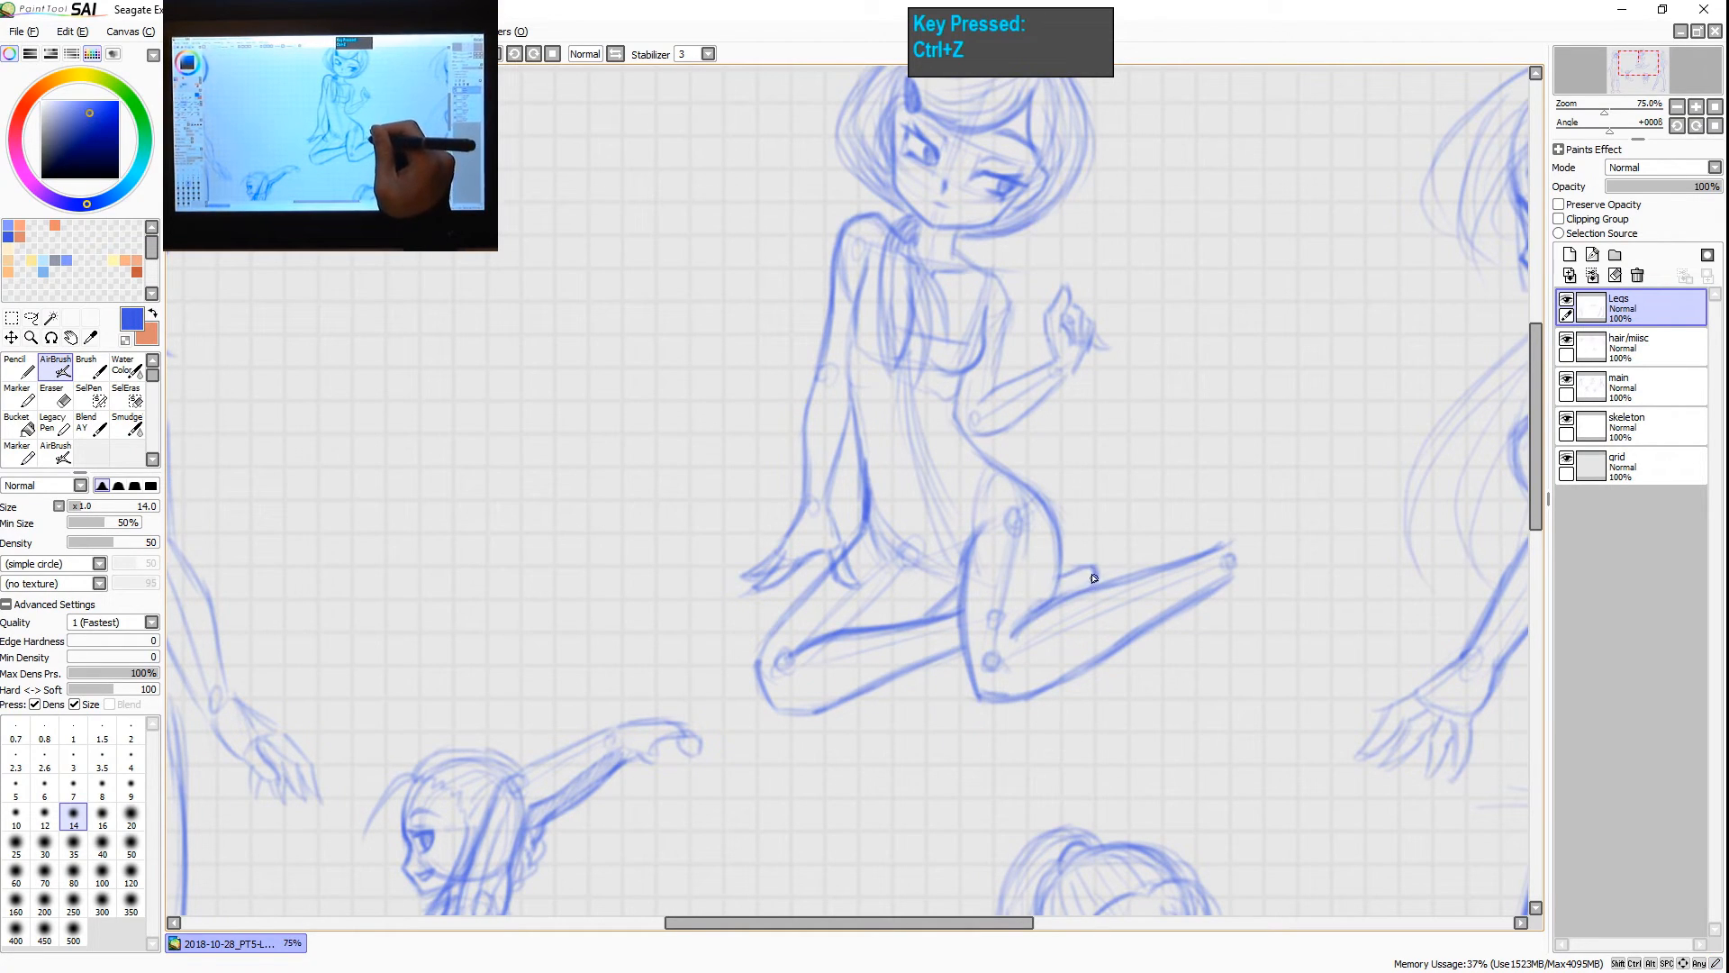
pyautogui.moveTo(1092, 575); pyautogui.dragTo(1058, 593)
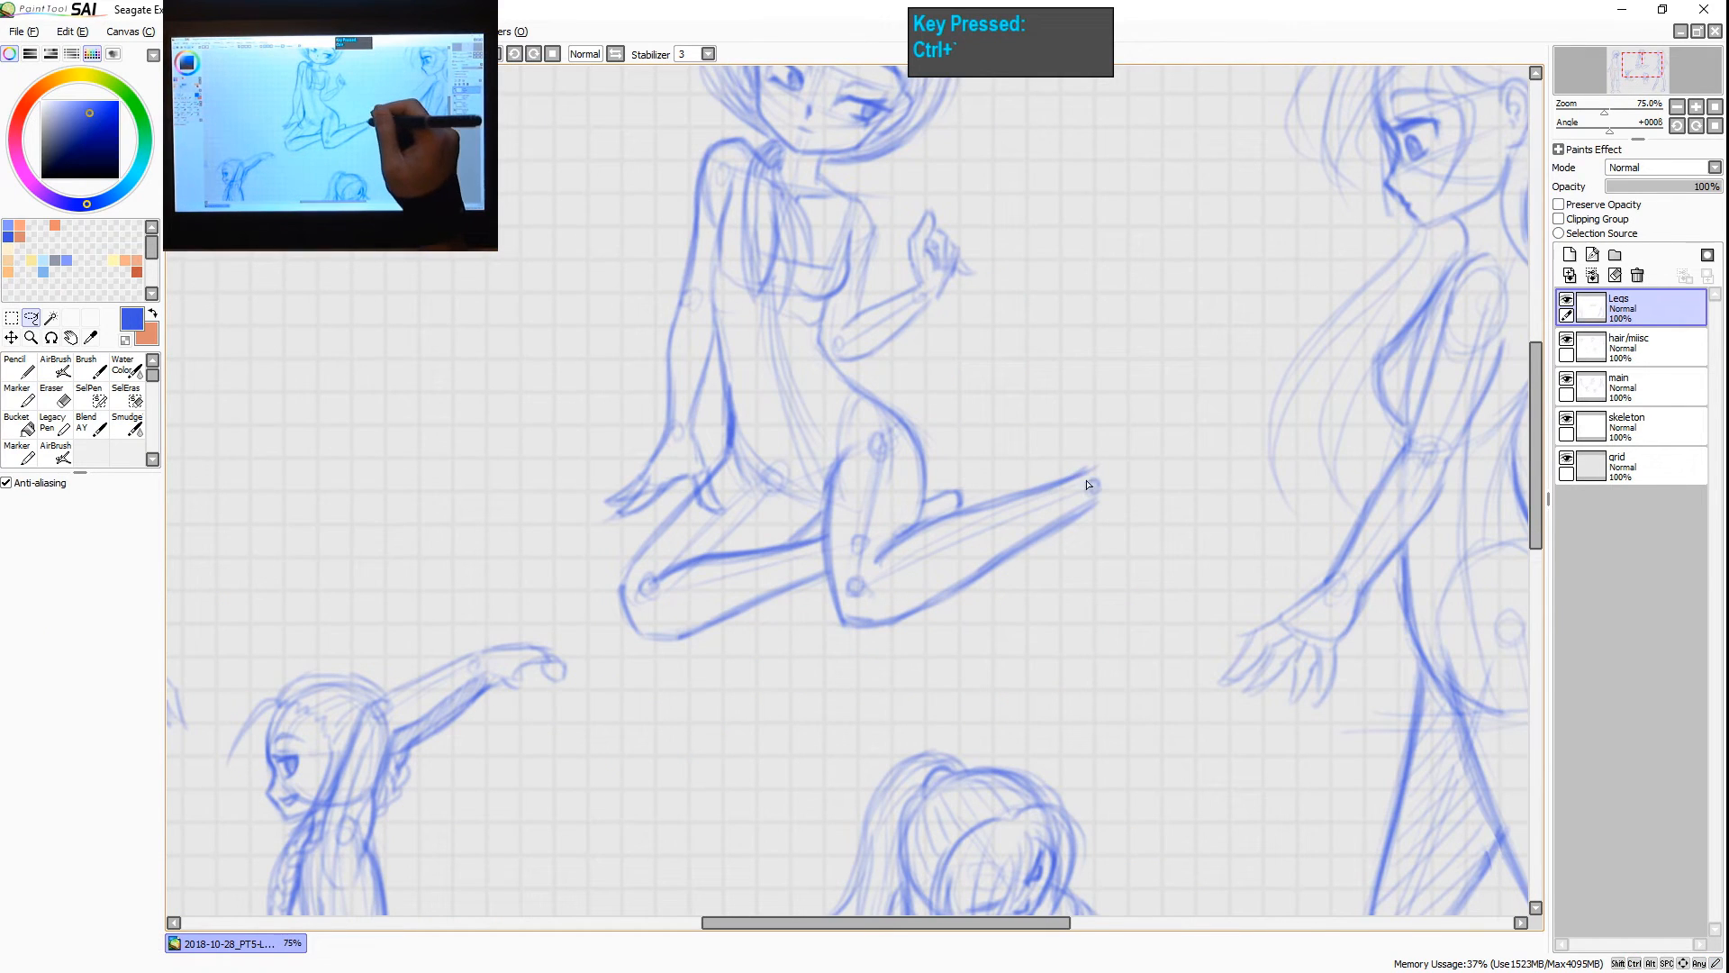
# - Shorten the near lower leg by erasing its ankle end, and redraw the ankle joint circle and heel curve
pyautogui.press('e')
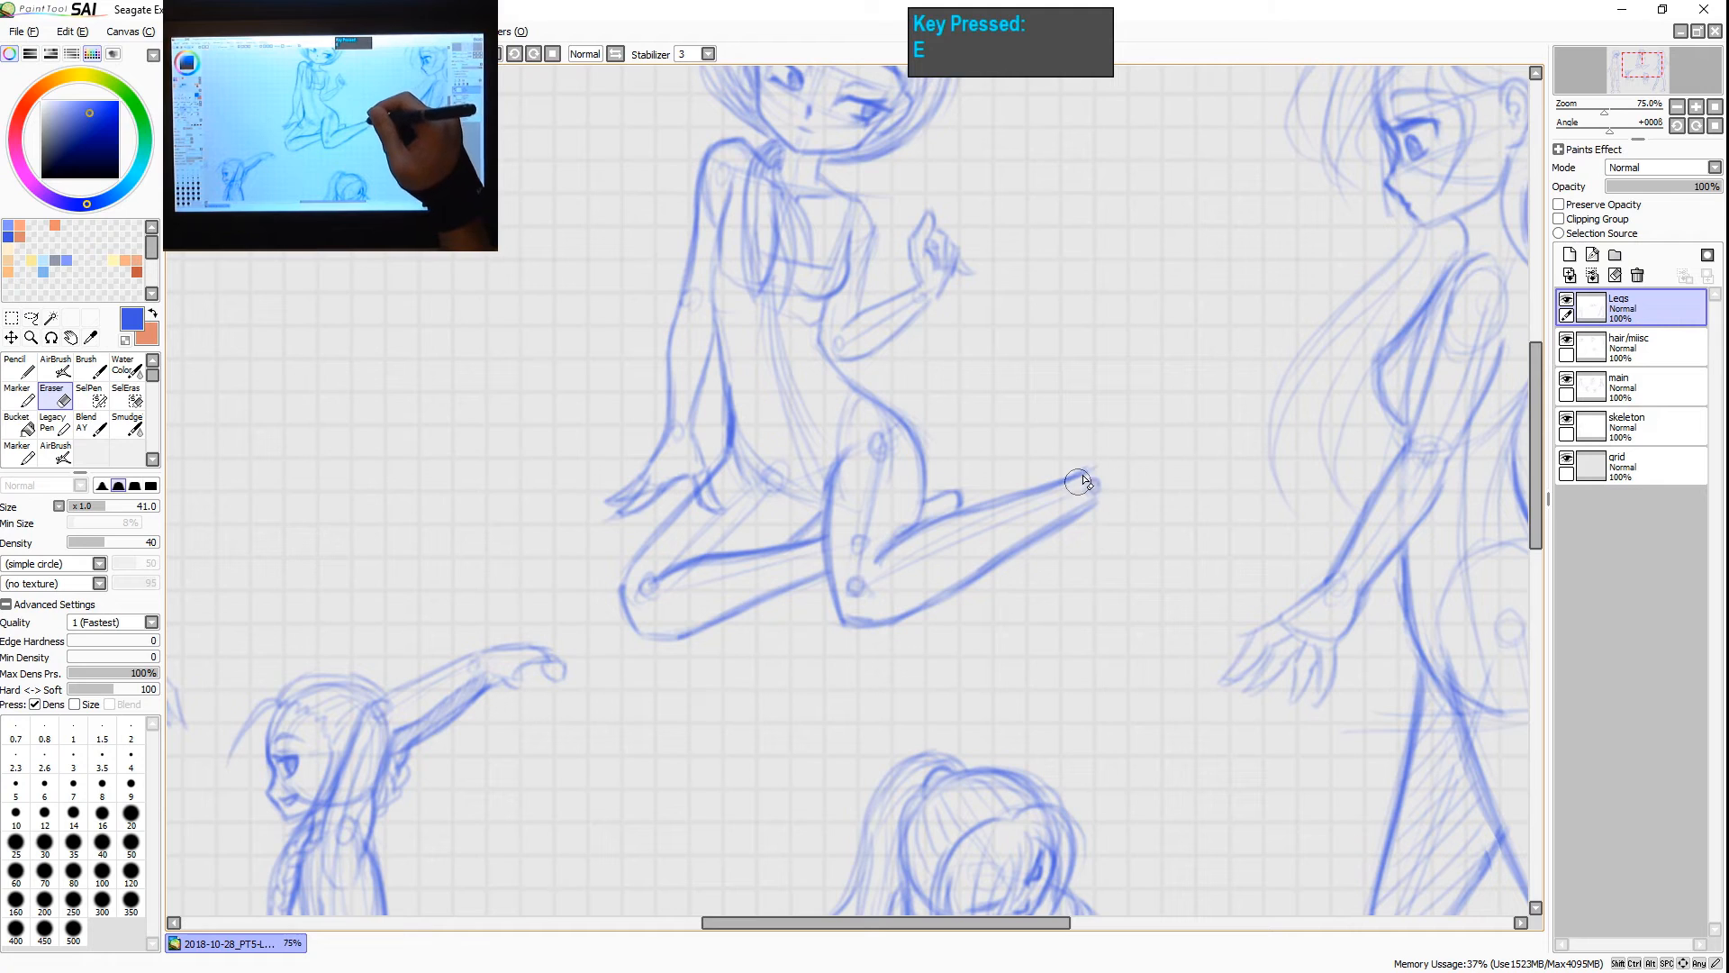
pyautogui.moveTo(1083, 475)
pyautogui.mouseDown()
pyautogui.moveTo(1099, 512)
pyautogui.moveTo(1066, 468)
pyautogui.moveTo(1073, 495)
pyautogui.moveTo(1098, 499)
pyautogui.moveTo(1103, 473)
pyautogui.mouseUp()
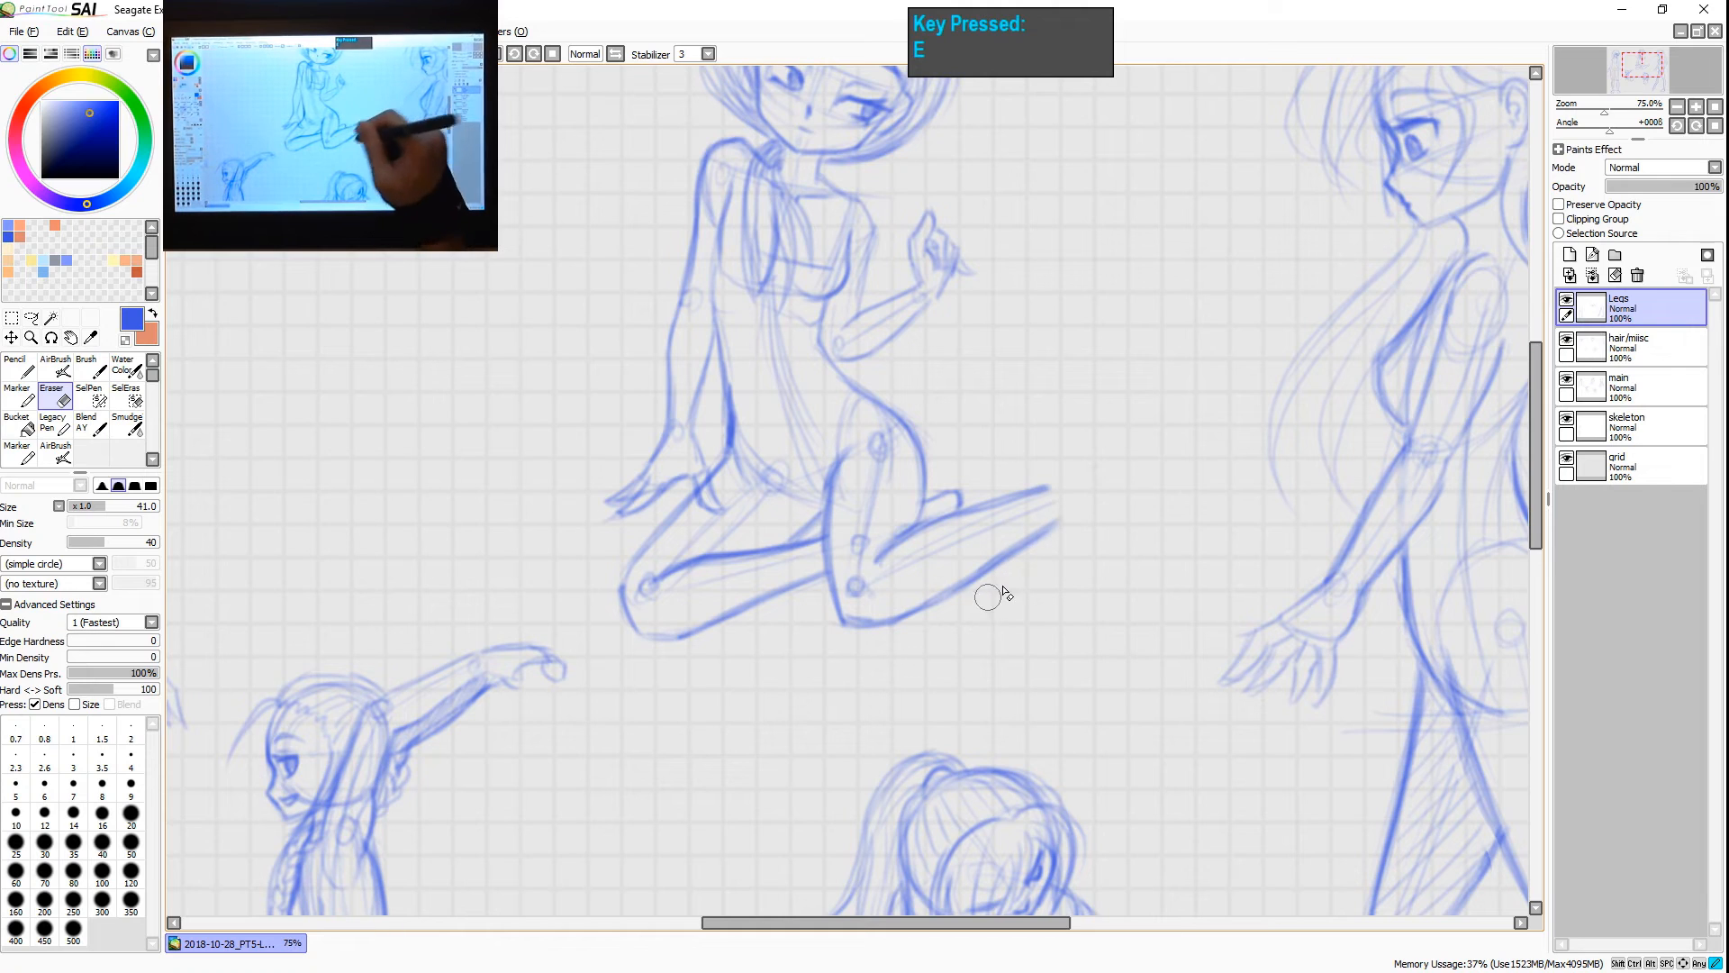
pyautogui.press('b')
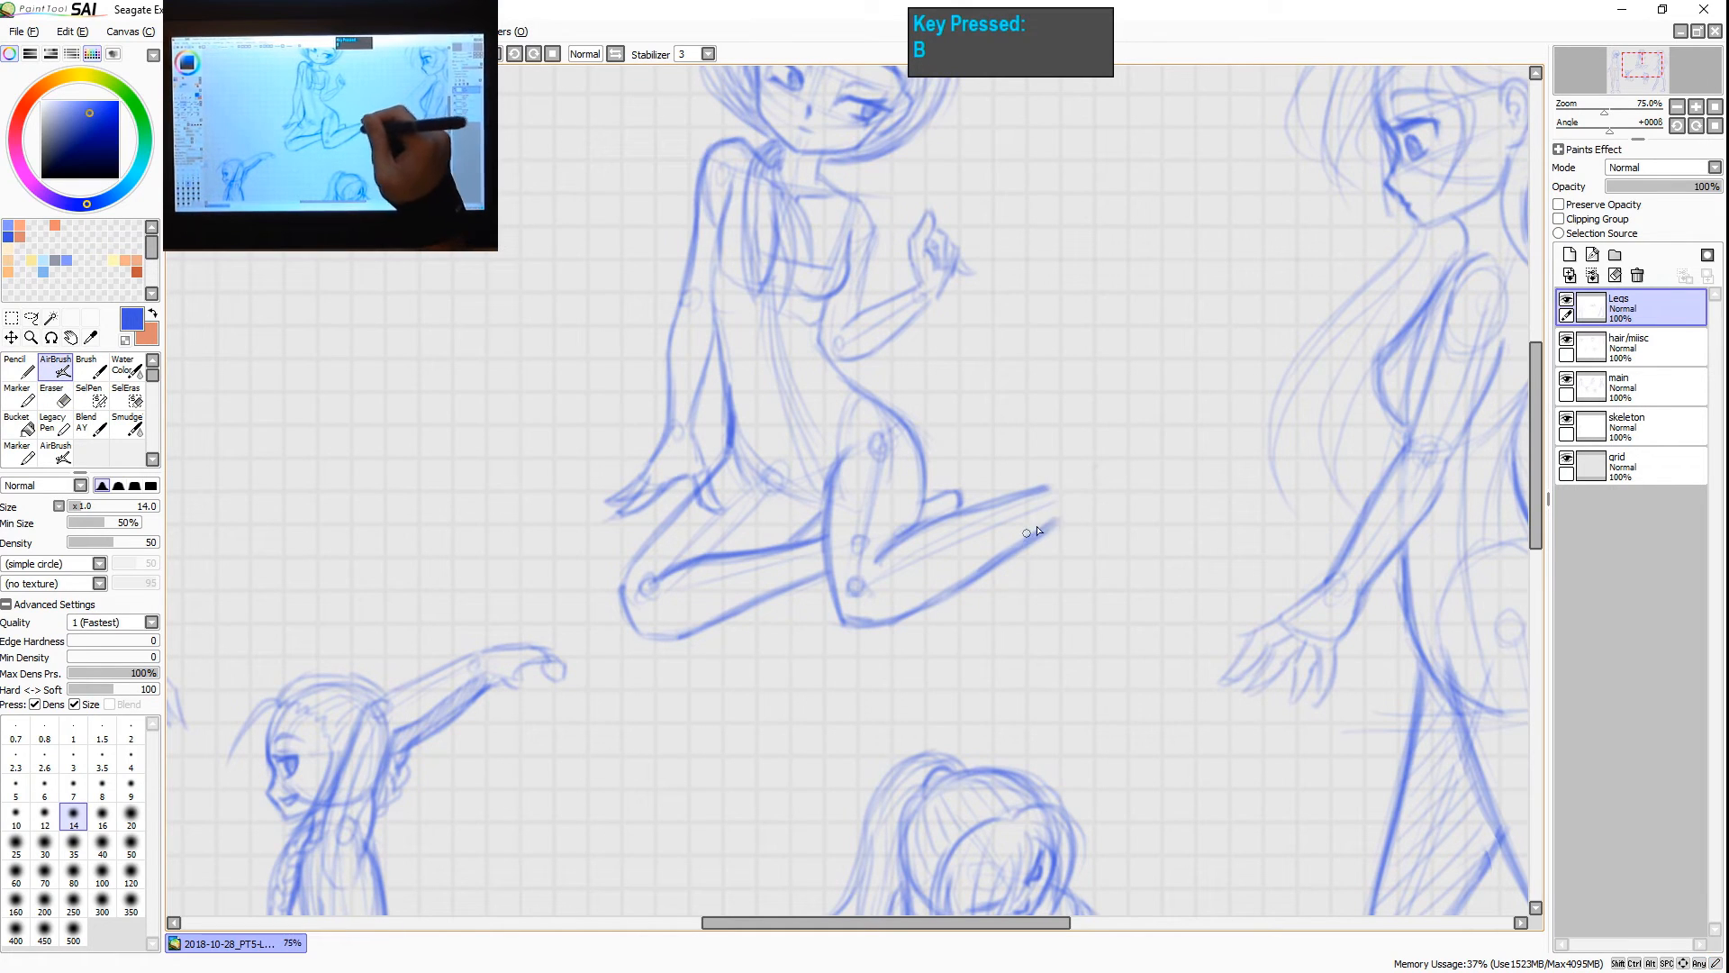
pyautogui.moveTo(1034, 472); pyautogui.dragTo(1035, 487)
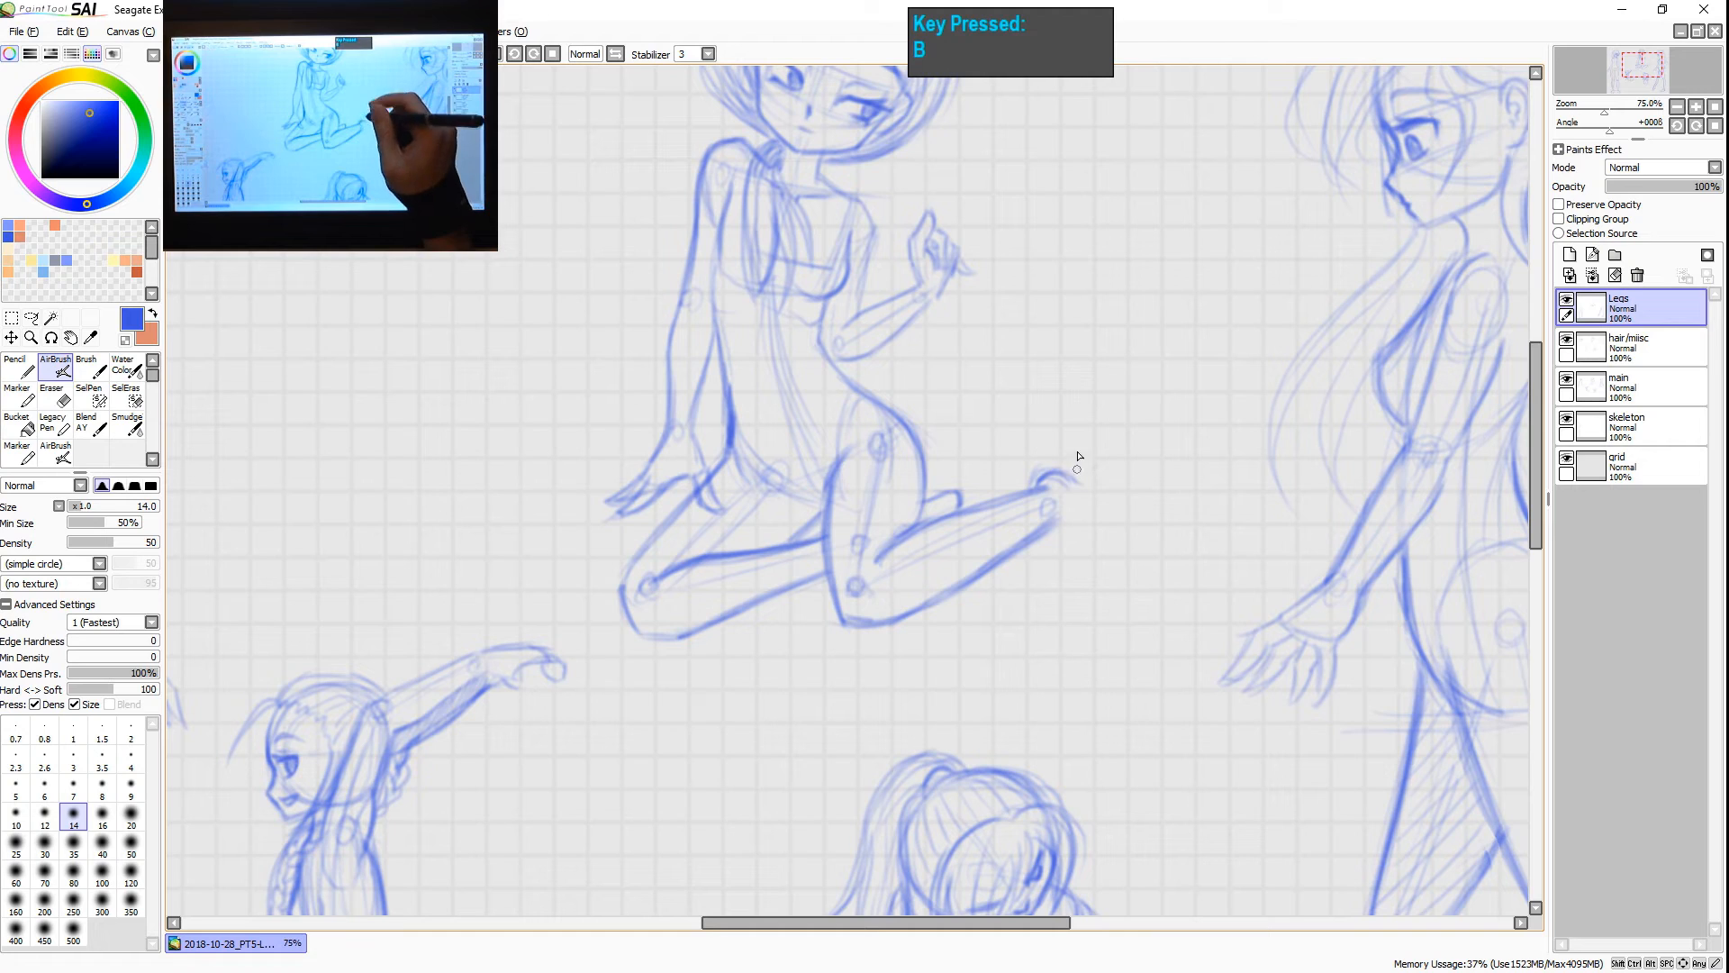
# - Erase the overlapping lines at the near heel and draw the near foot with a shaded sole extending from the ankle
pyautogui.press('e')
pyautogui.moveTo(1062, 495)
pyautogui.mouseDown()
pyautogui.moveTo(1086, 465)
pyautogui.moveTo(985, 491)
pyautogui.moveTo(1050, 481)
pyautogui.moveTo(986, 509)
pyautogui.moveTo(1027, 495)
pyautogui.mouseUp()
pyautogui.press('b')
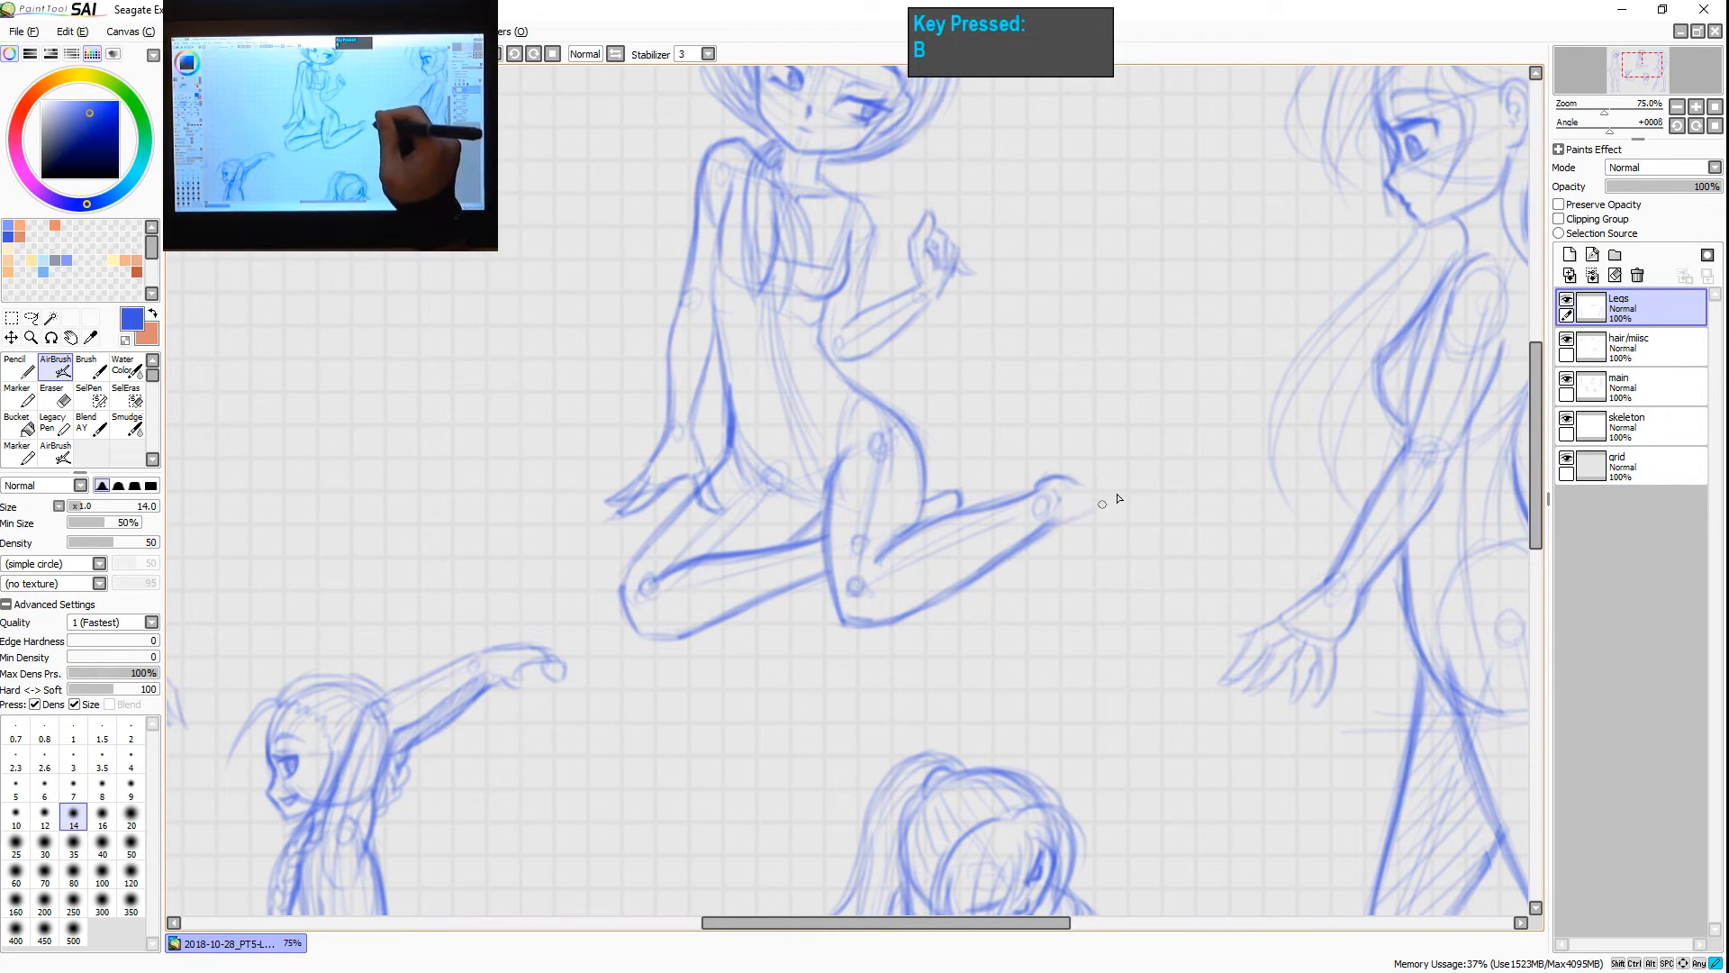
pyautogui.moveTo(1124, 487); pyautogui.dragTo(1054, 524)
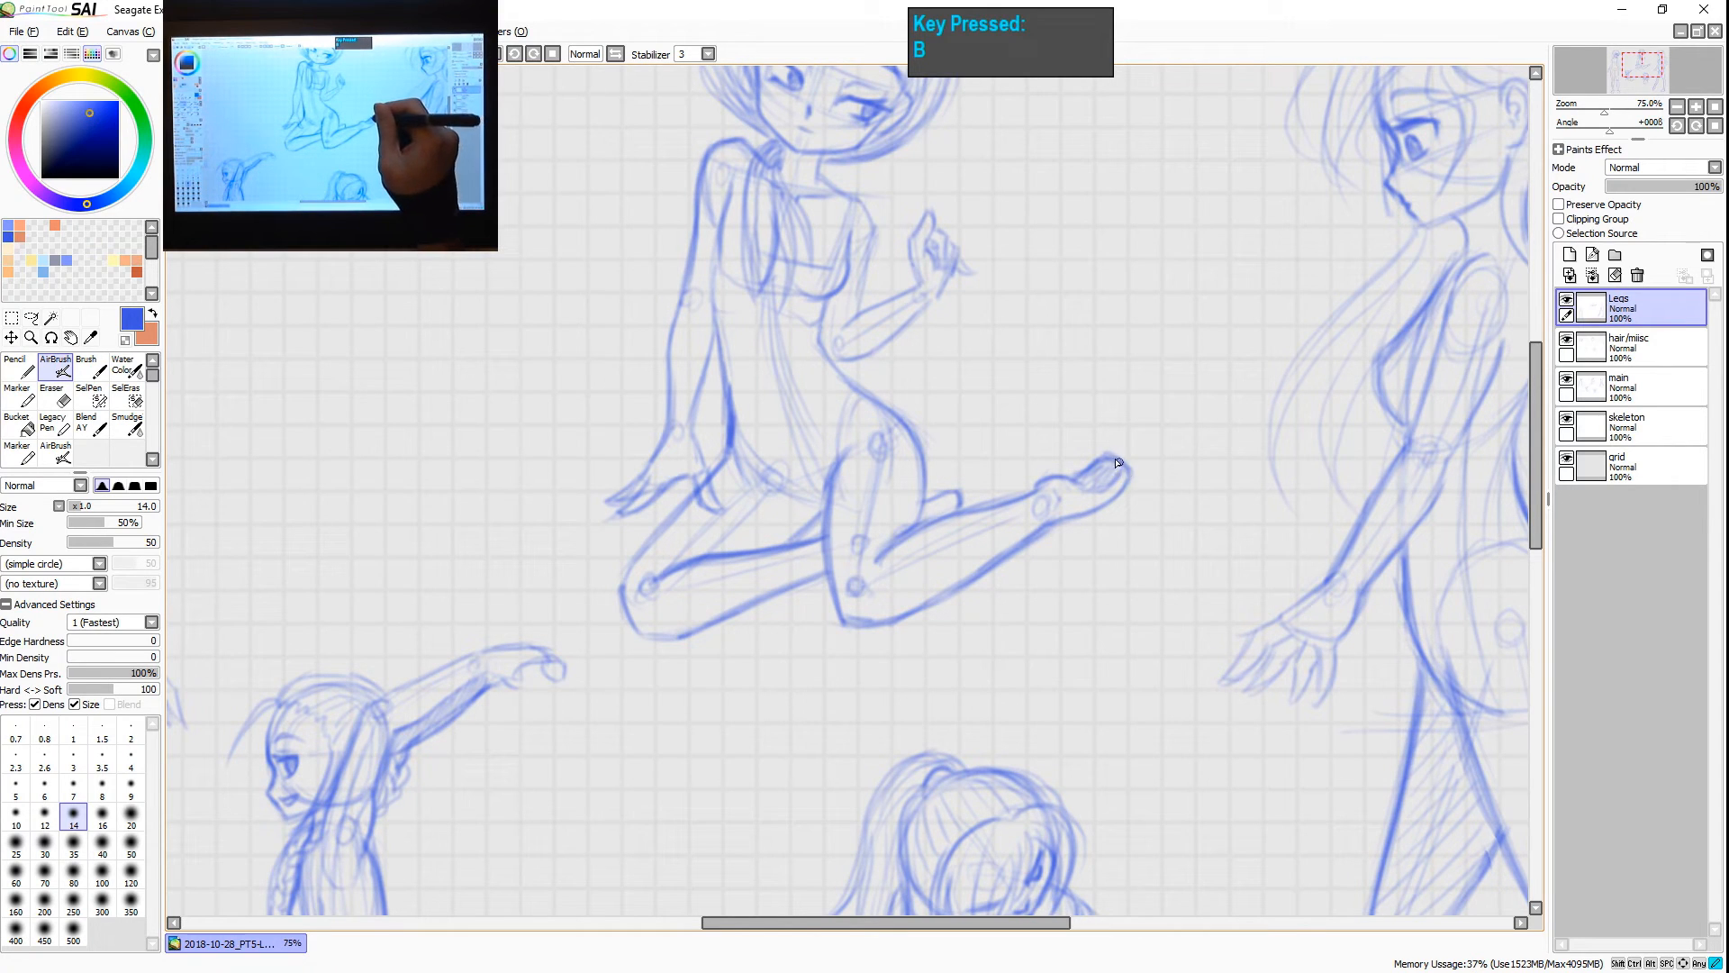
pyautogui.hotkey('ctrl', 'shift', 'z')
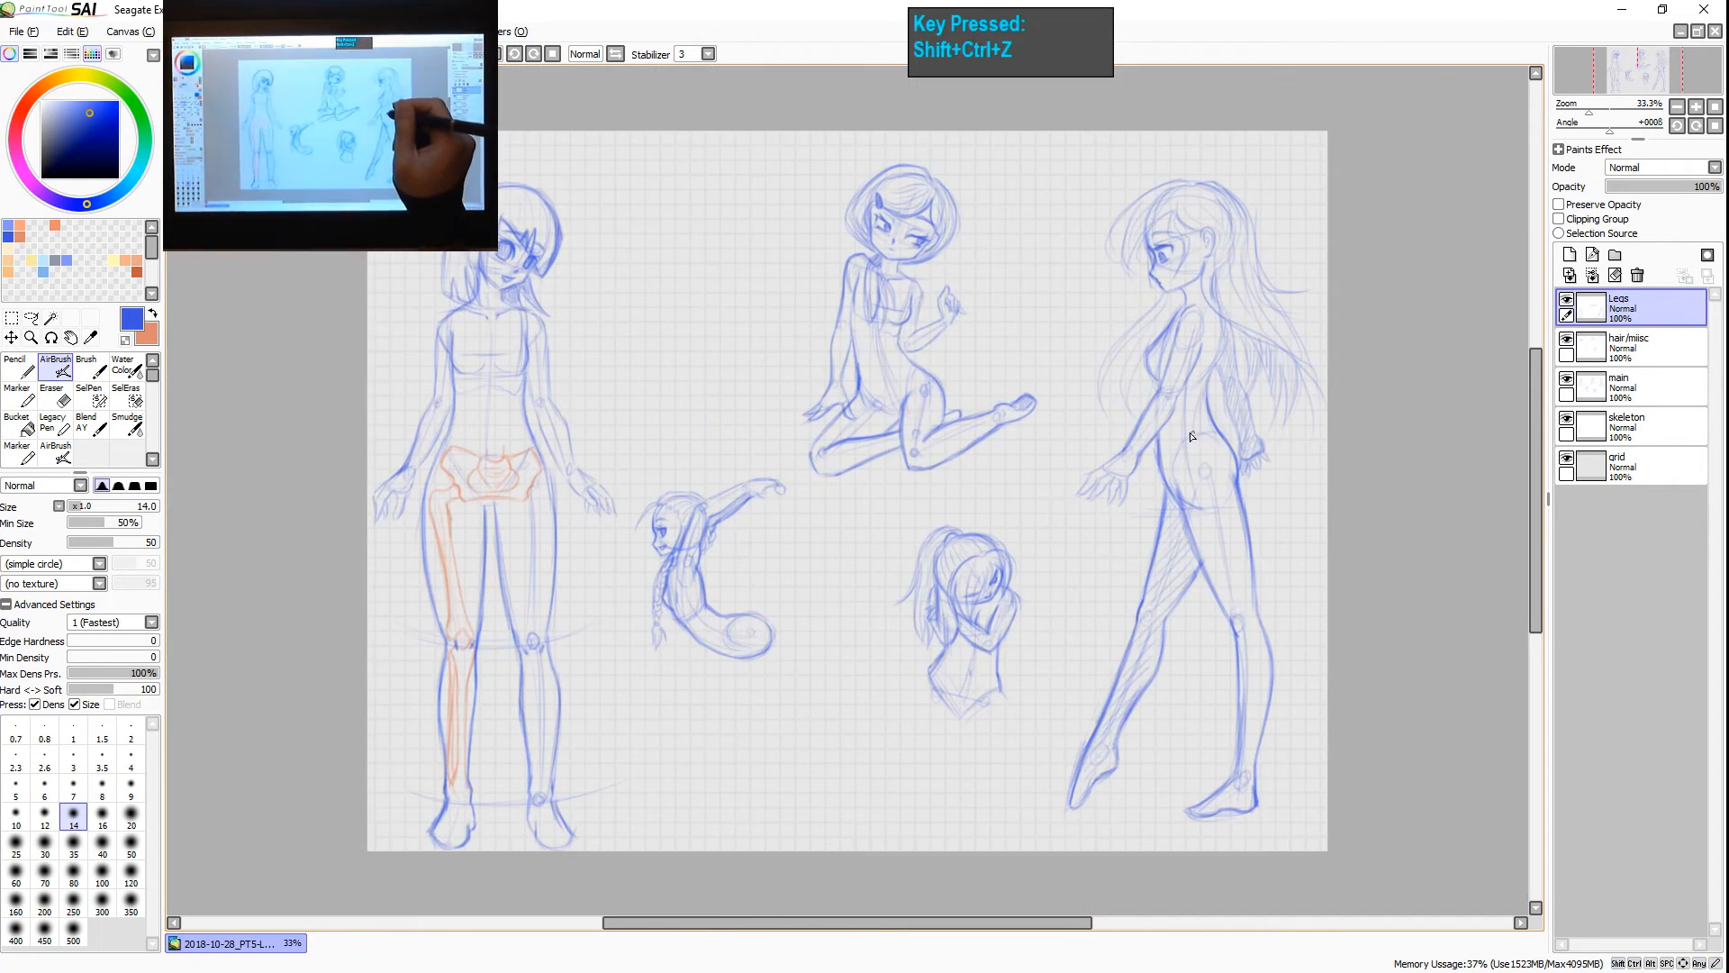
# - Erase and redraw the heel contour where the leaning figure's near foot meets the calf
pyautogui.press('z')
pyautogui.press('z')
pyautogui.press('z')
pyautogui.press('e')
pyautogui.moveTo(986, 347)
pyautogui.mouseDown()
pyautogui.moveTo(1039, 364)
pyautogui.moveTo(955, 346)
pyautogui.moveTo(1023, 343)
pyautogui.moveTo(1007, 388)
pyautogui.moveTo(982, 362)
pyautogui.moveTo(1012, 372)
pyautogui.moveTo(979, 362)
pyautogui.moveTo(1014, 373)
pyautogui.moveTo(960, 368)
pyautogui.moveTo(1001, 367)
pyautogui.moveTo(963, 372)
pyautogui.moveTo(1008, 374)
pyautogui.moveTo(977, 404)
pyautogui.moveTo(1007, 383)
pyautogui.moveTo(969, 386)
pyautogui.moveTo(976, 361)
pyautogui.moveTo(1018, 400)
pyautogui.moveTo(979, 414)
pyautogui.moveTo(1021, 401)
pyautogui.moveTo(976, 402)
pyautogui.mouseUp()
pyautogui.press('b')
pyautogui.hotkey('ctrl', 'shift', 'z')
pyautogui.press('z')
pyautogui.press('z')
pyautogui.moveTo(966, 415); pyautogui.dragTo(980, 398)
pyautogui.press('e')
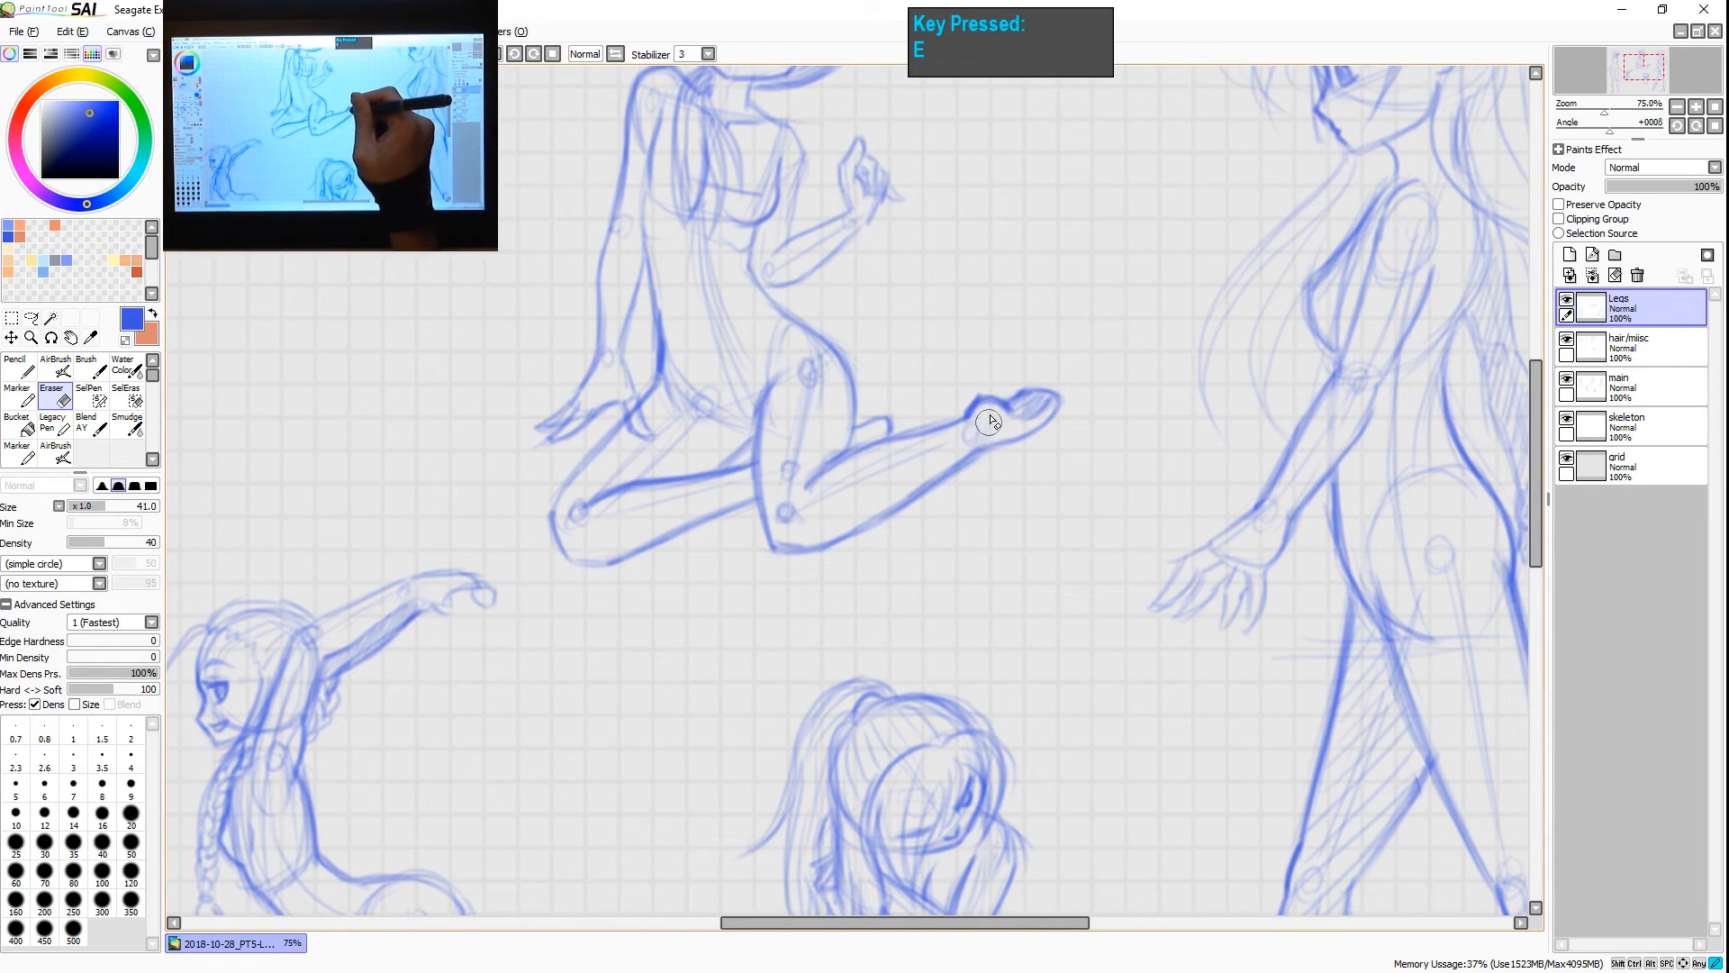
pyautogui.press('b')
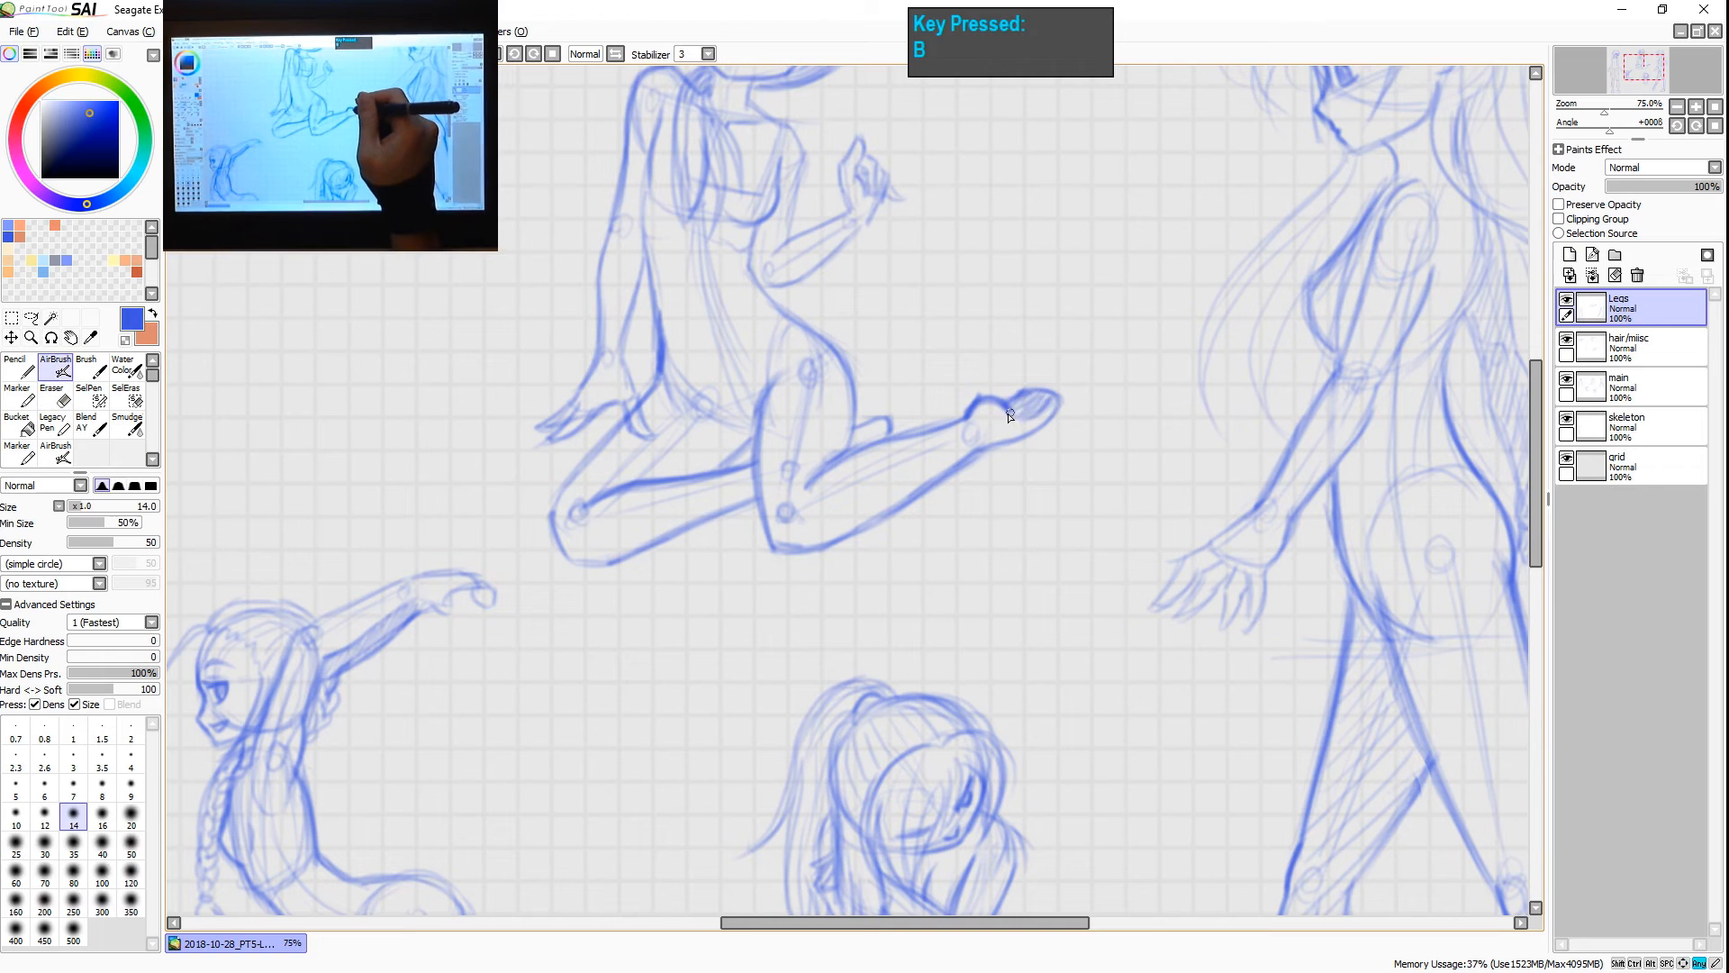
# - Erase stray lines around the leaning figure's far hip on the main layer, and return to the Legs layer
pyautogui.hotkey('shift', 'z')
pyautogui.press('space')
pyautogui.moveTo(1121, 526); pyautogui.dragTo(1130, 609)
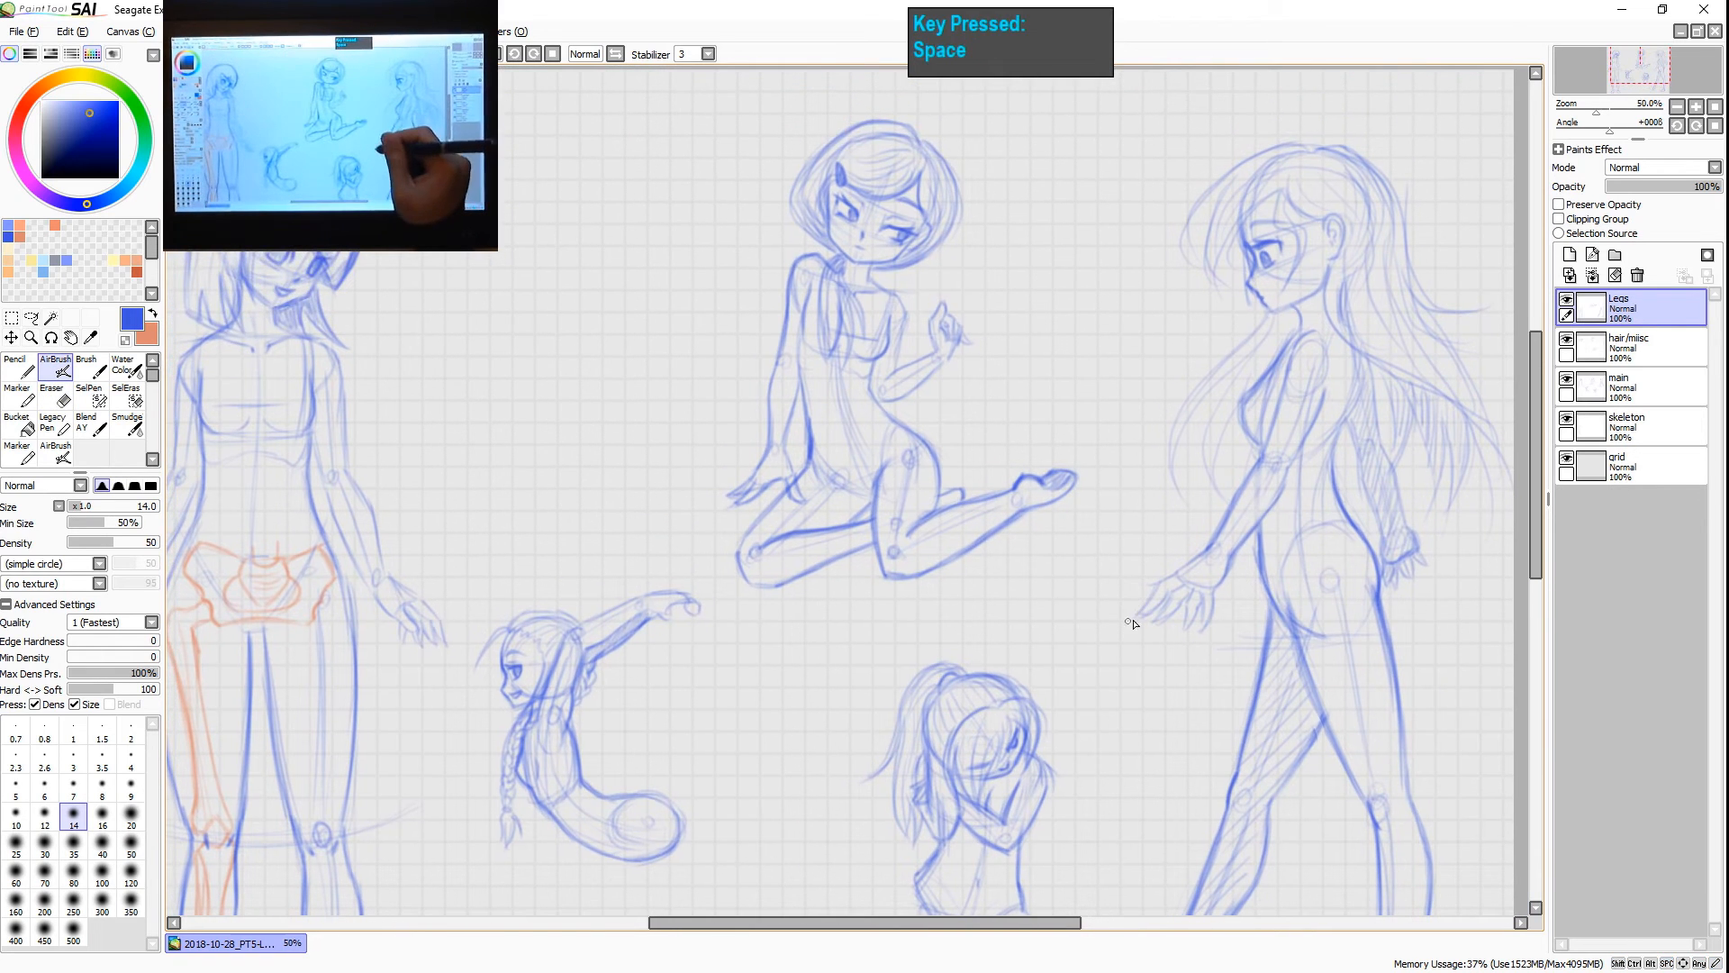
pyautogui.click(1600, 392)
pyautogui.press('e')
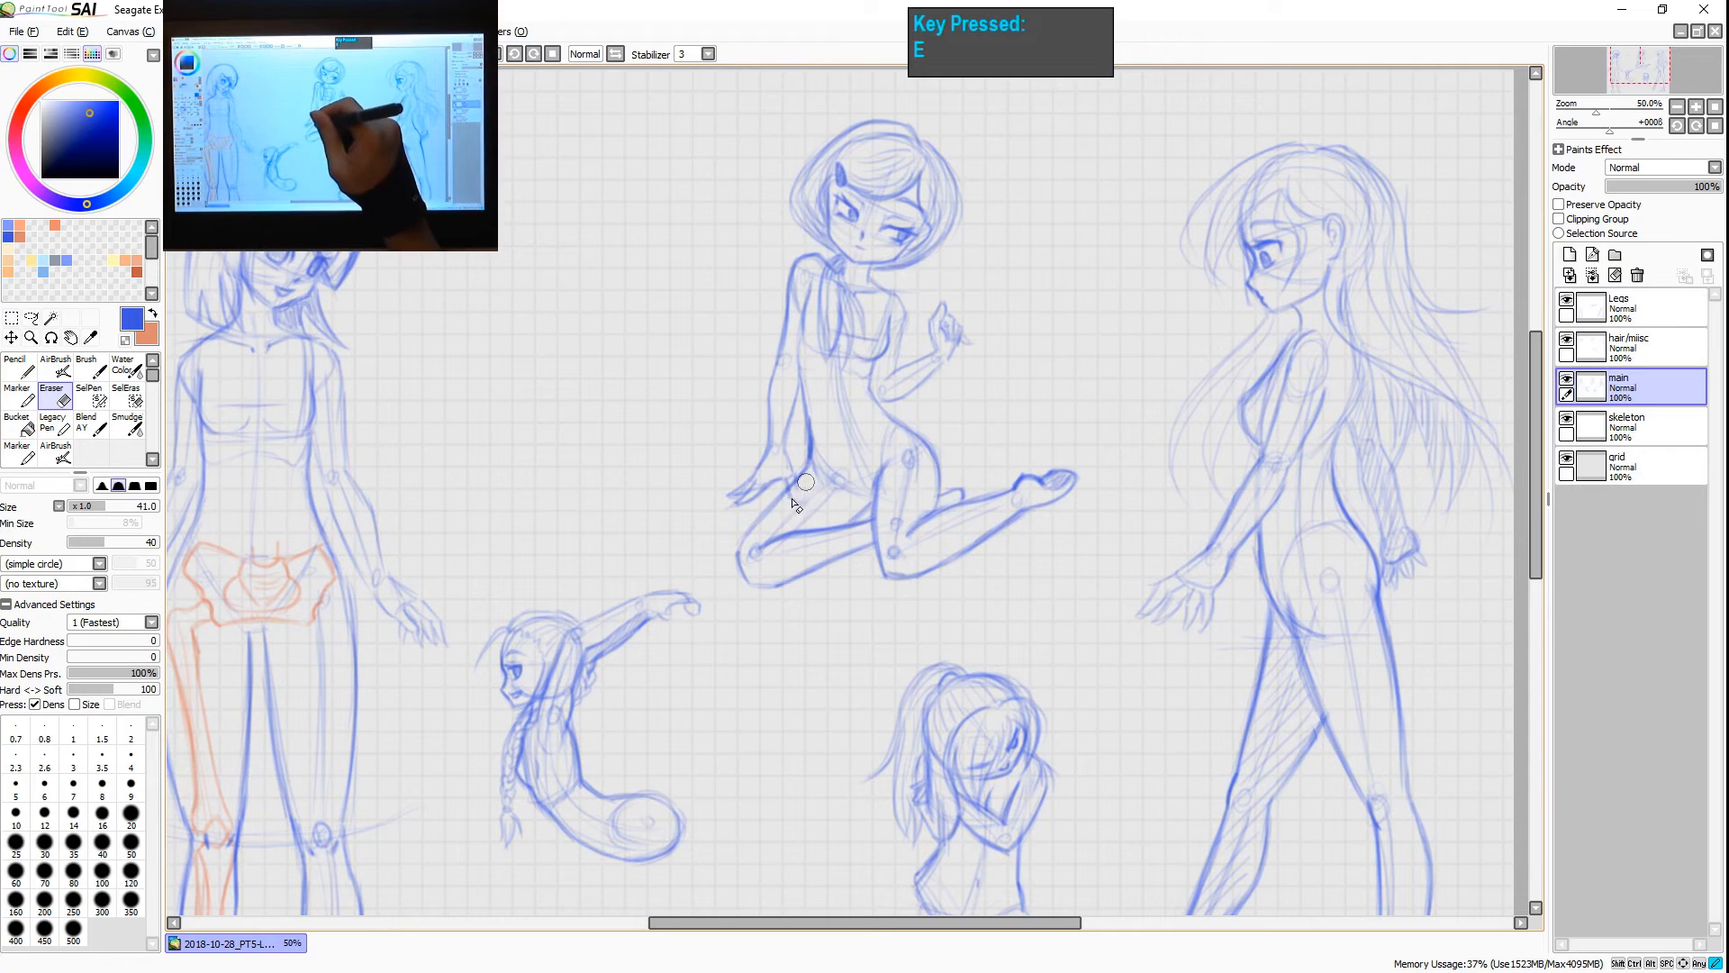
pyautogui.click(1675, 347)
pyautogui.click(1668, 307)
# - Examine the folded-arms figure's hips alongside the leaning figure's finished legs
pyautogui.press('space')
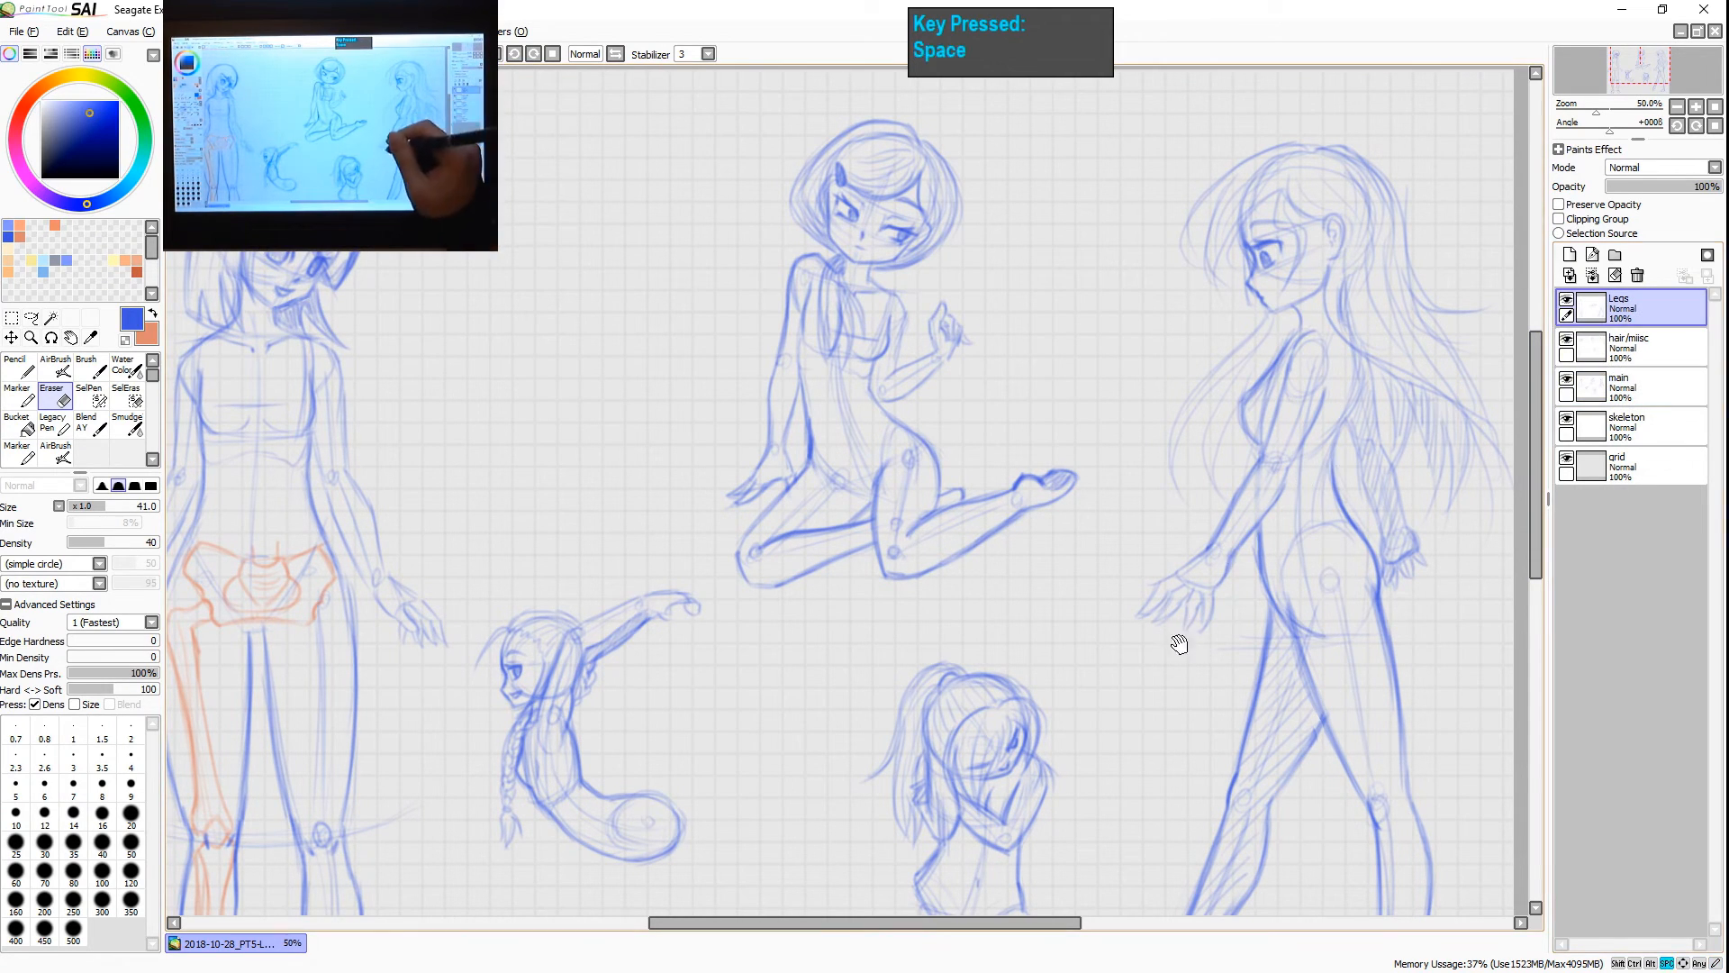
pyautogui.moveTo(1179, 644)
pyautogui.mouseDown()
pyautogui.moveTo(1150, 513)
pyautogui.moveTo(1090, 398)
pyautogui.mouseUp()
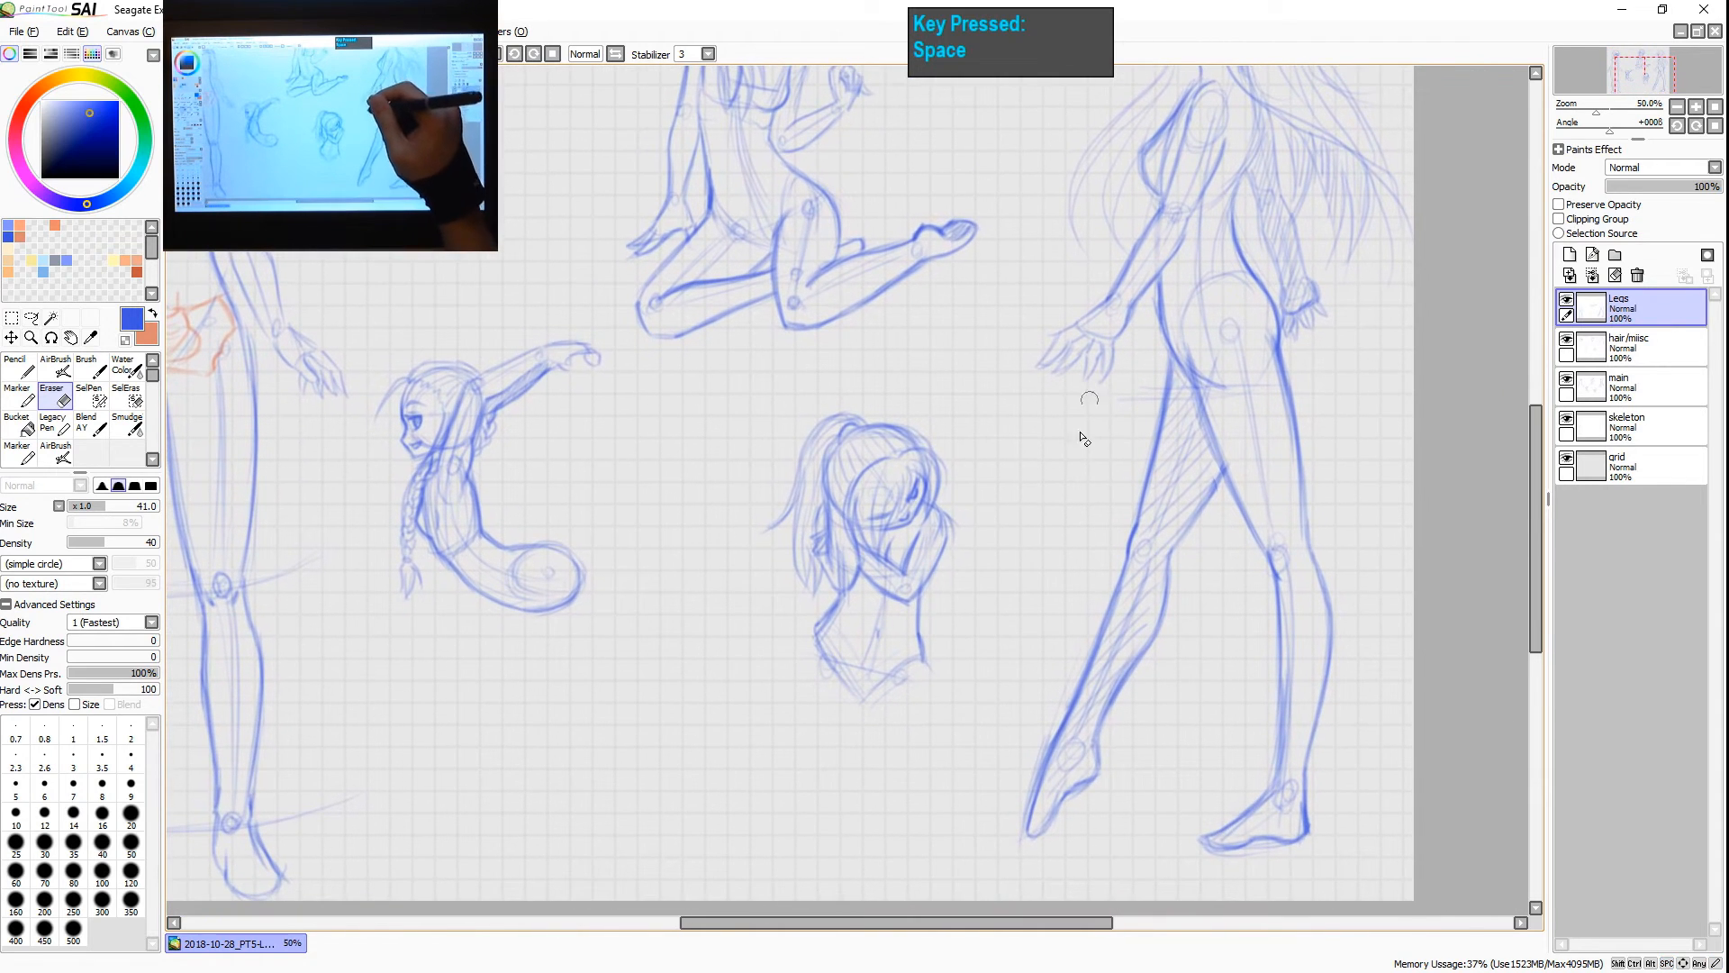
pyautogui.scroll(1, 991, 739)
pyautogui.moveTo(1015, 726); pyautogui.dragTo(1063, 613)
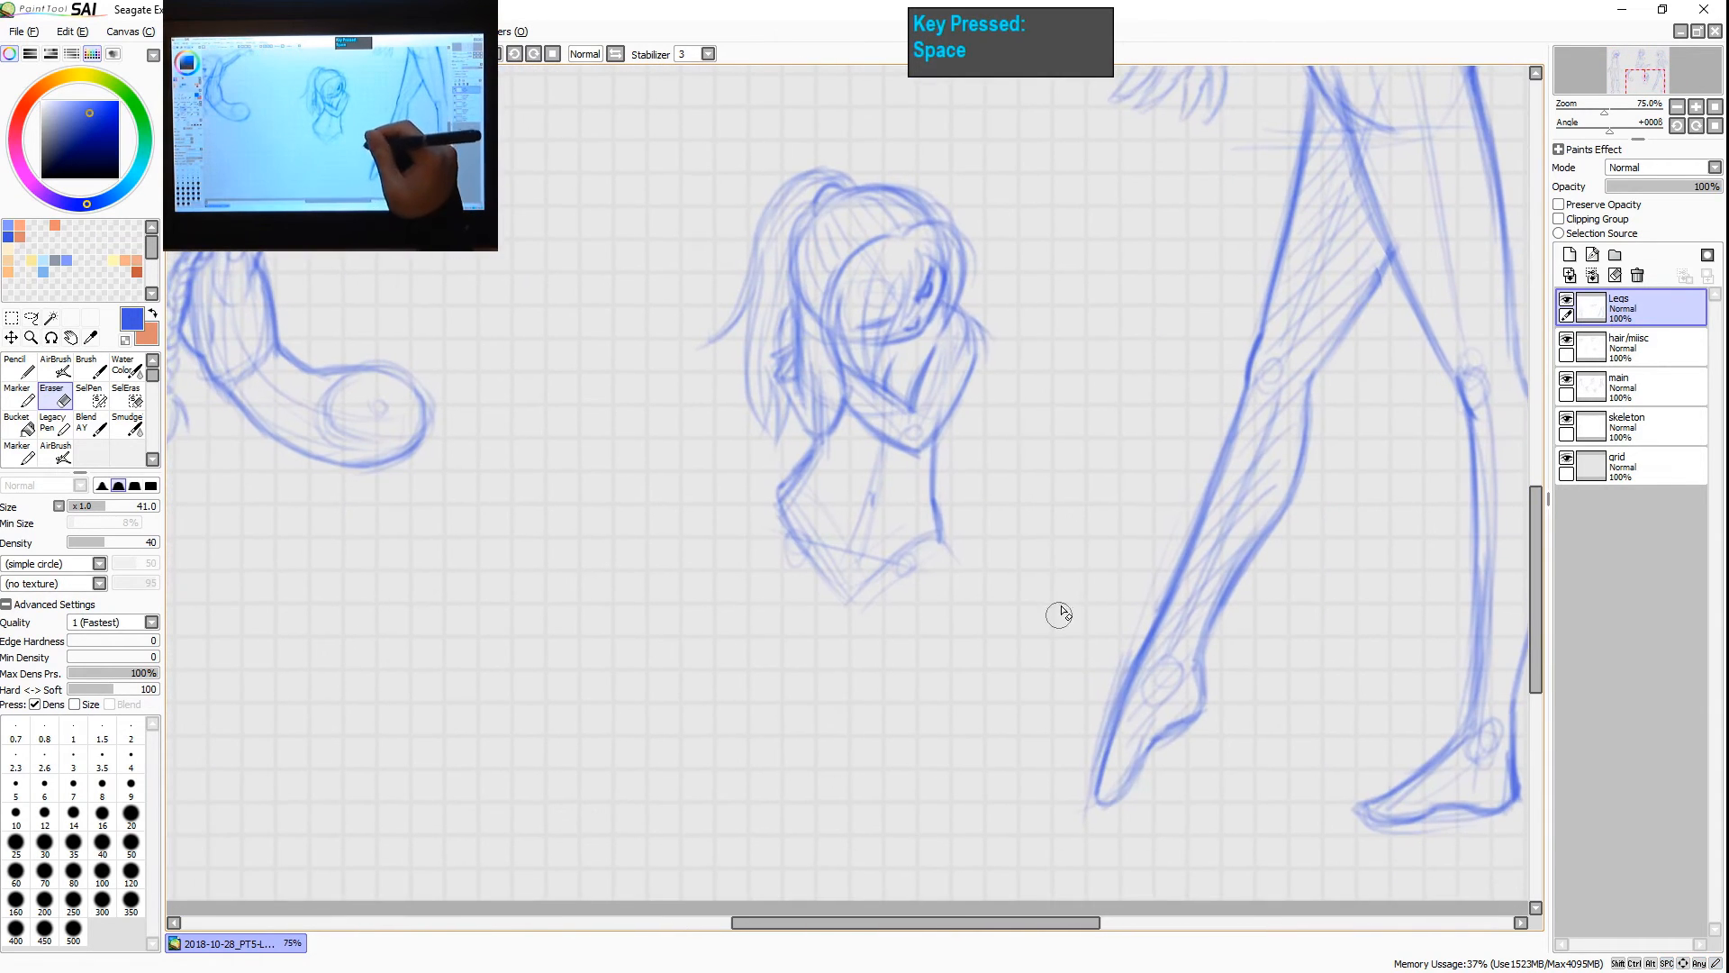
pyautogui.press('space')
pyautogui.moveTo(1224, 386); pyautogui.dragTo(1166, 903)
pyautogui.moveTo(1166, 617); pyautogui.dragTo(1196, 842)
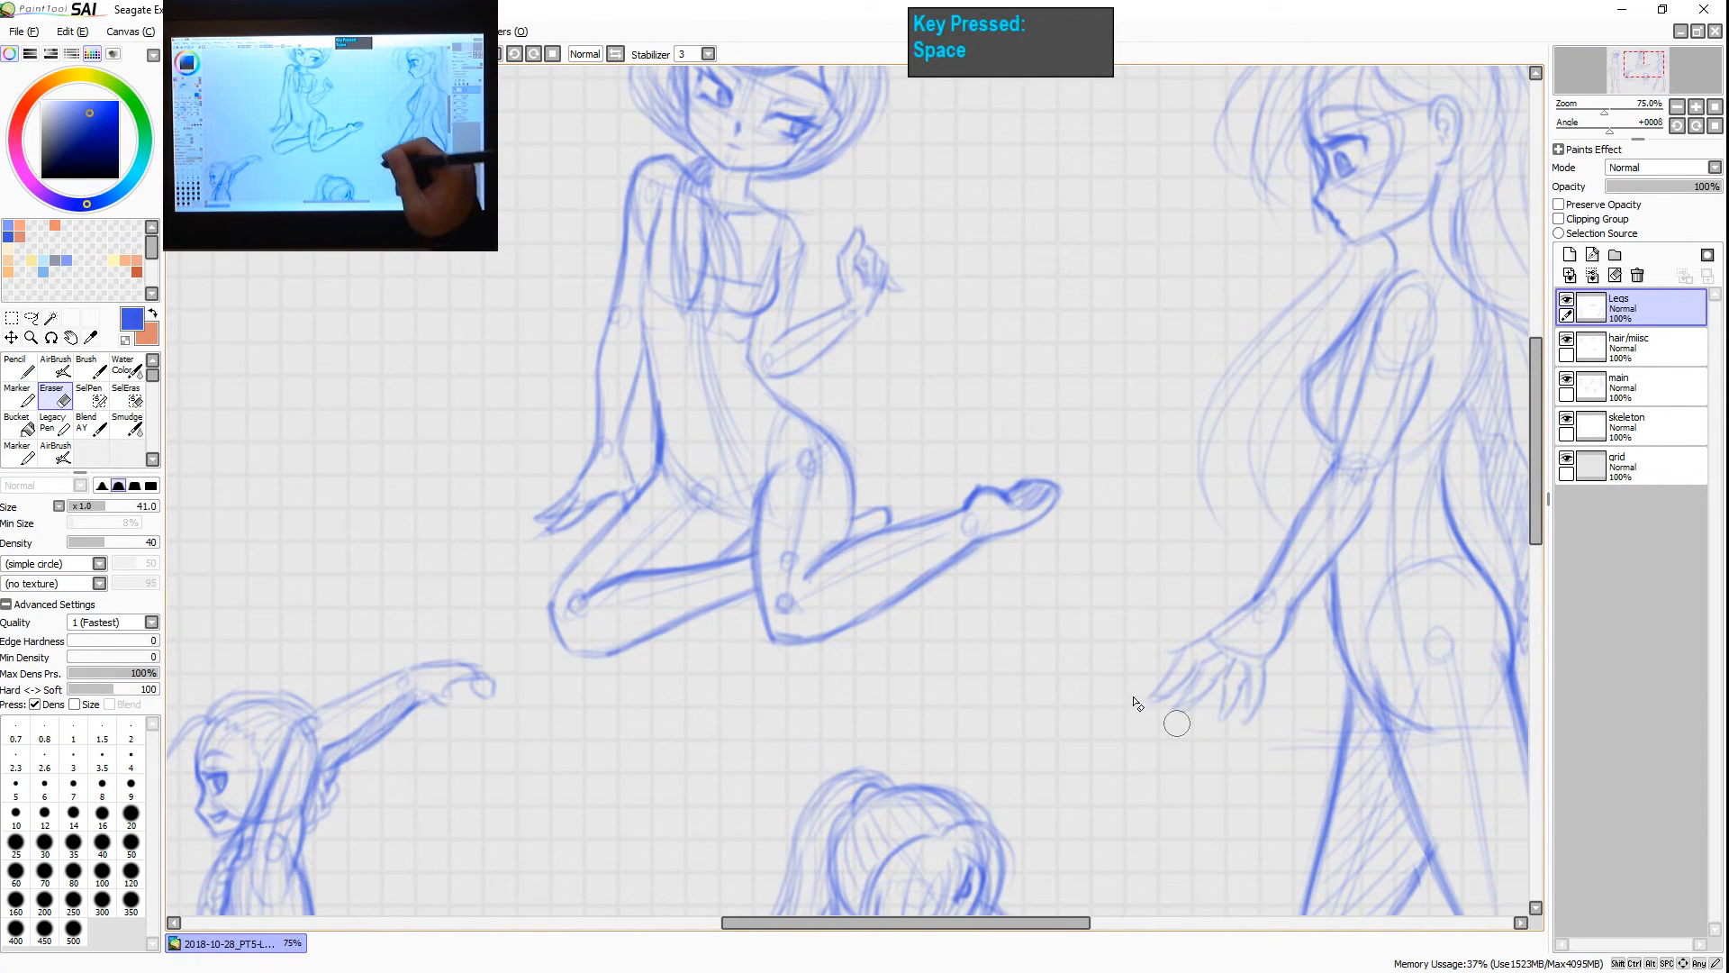
pyautogui.scroll(-10, 1120, 626)
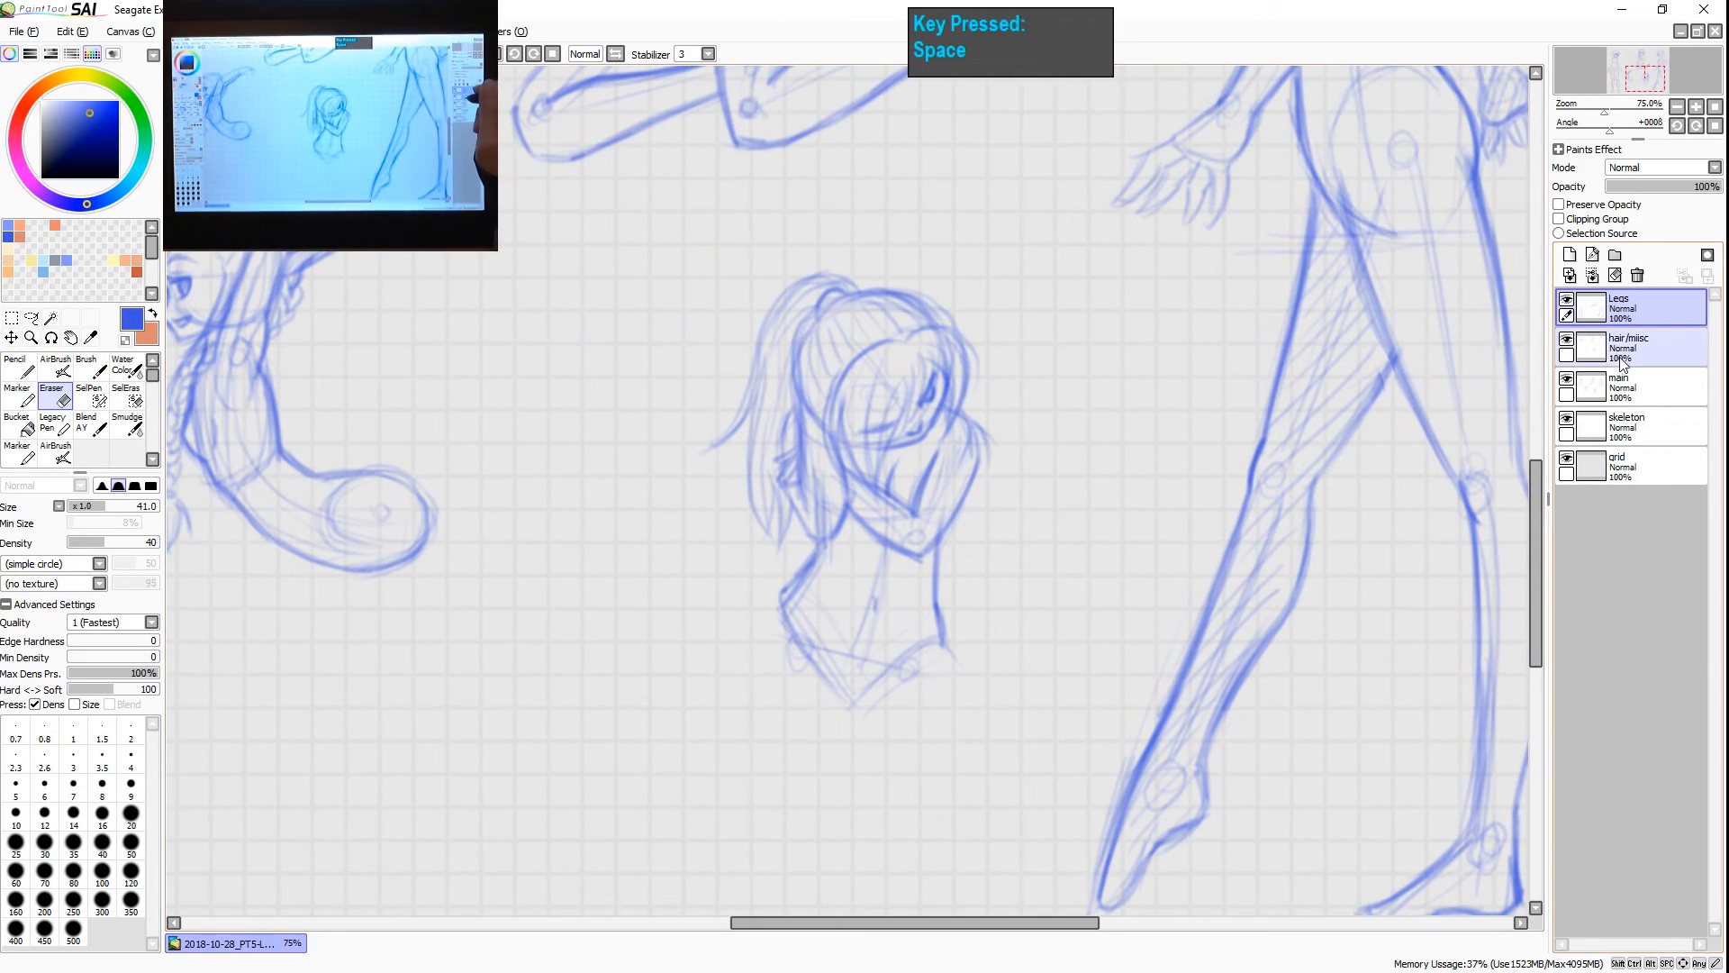
# - Fade the folded-arms figure's hip contour on the main layer with a larger eraser, and return to the Legs layer
pyautogui.click(1619, 389)
pyautogui.press('e')
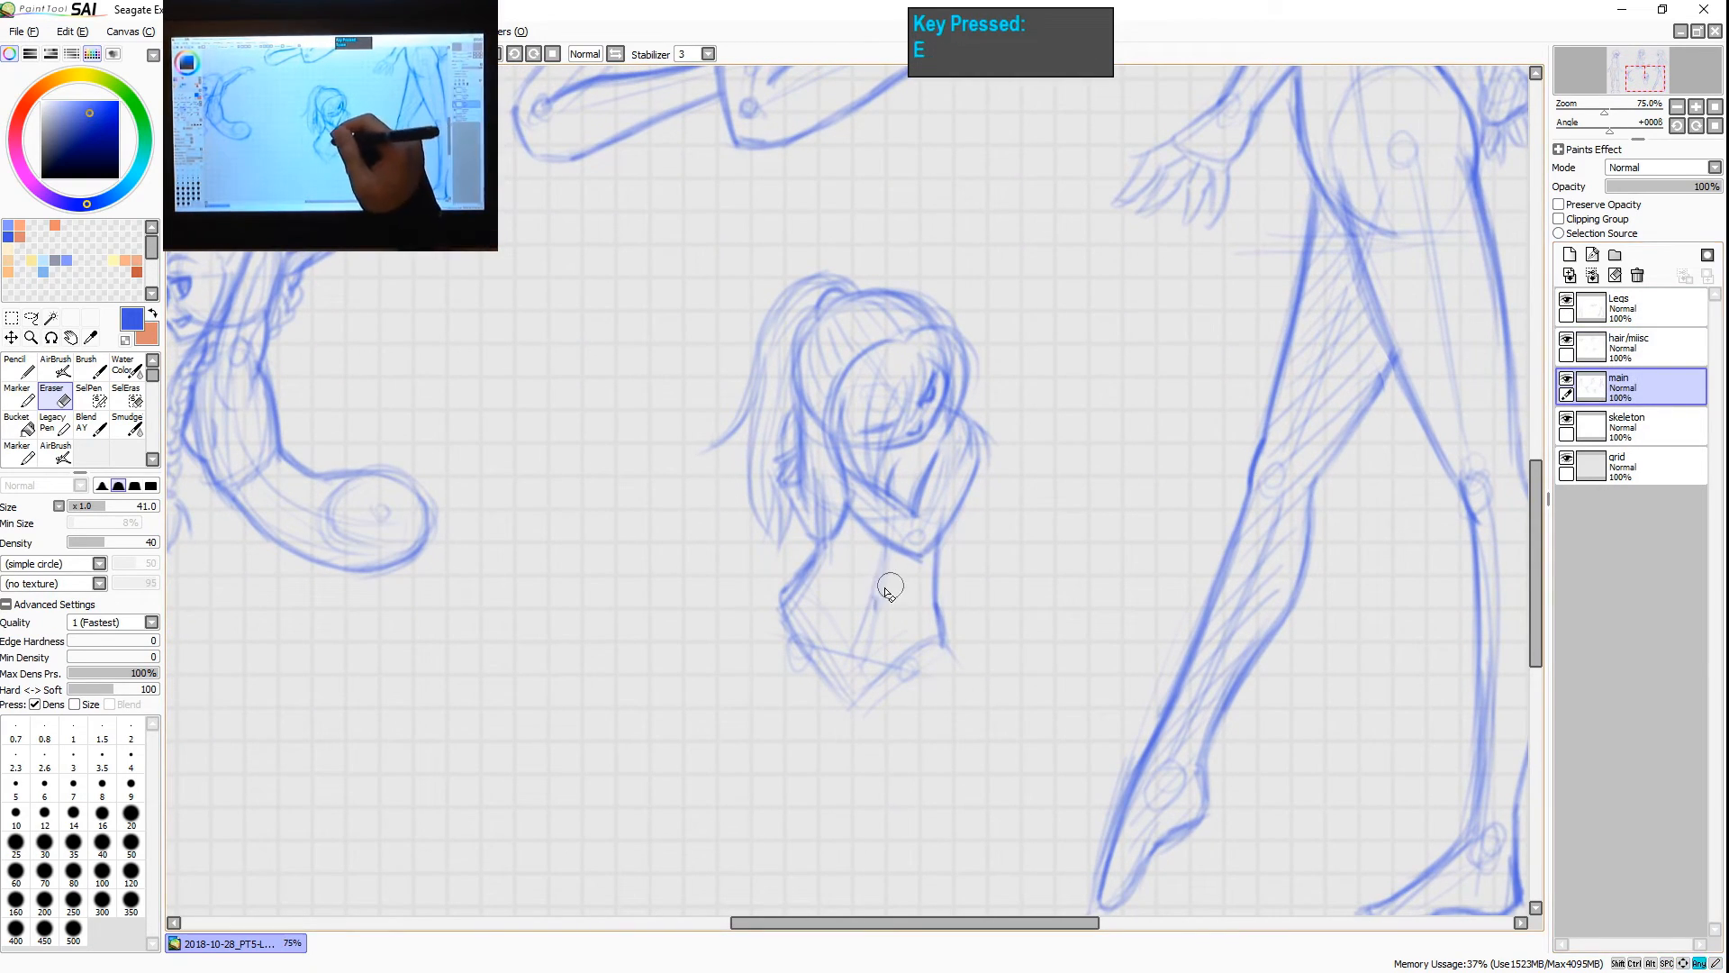
pyautogui.moveTo(812, 597); pyautogui.dragTo(820, 671)
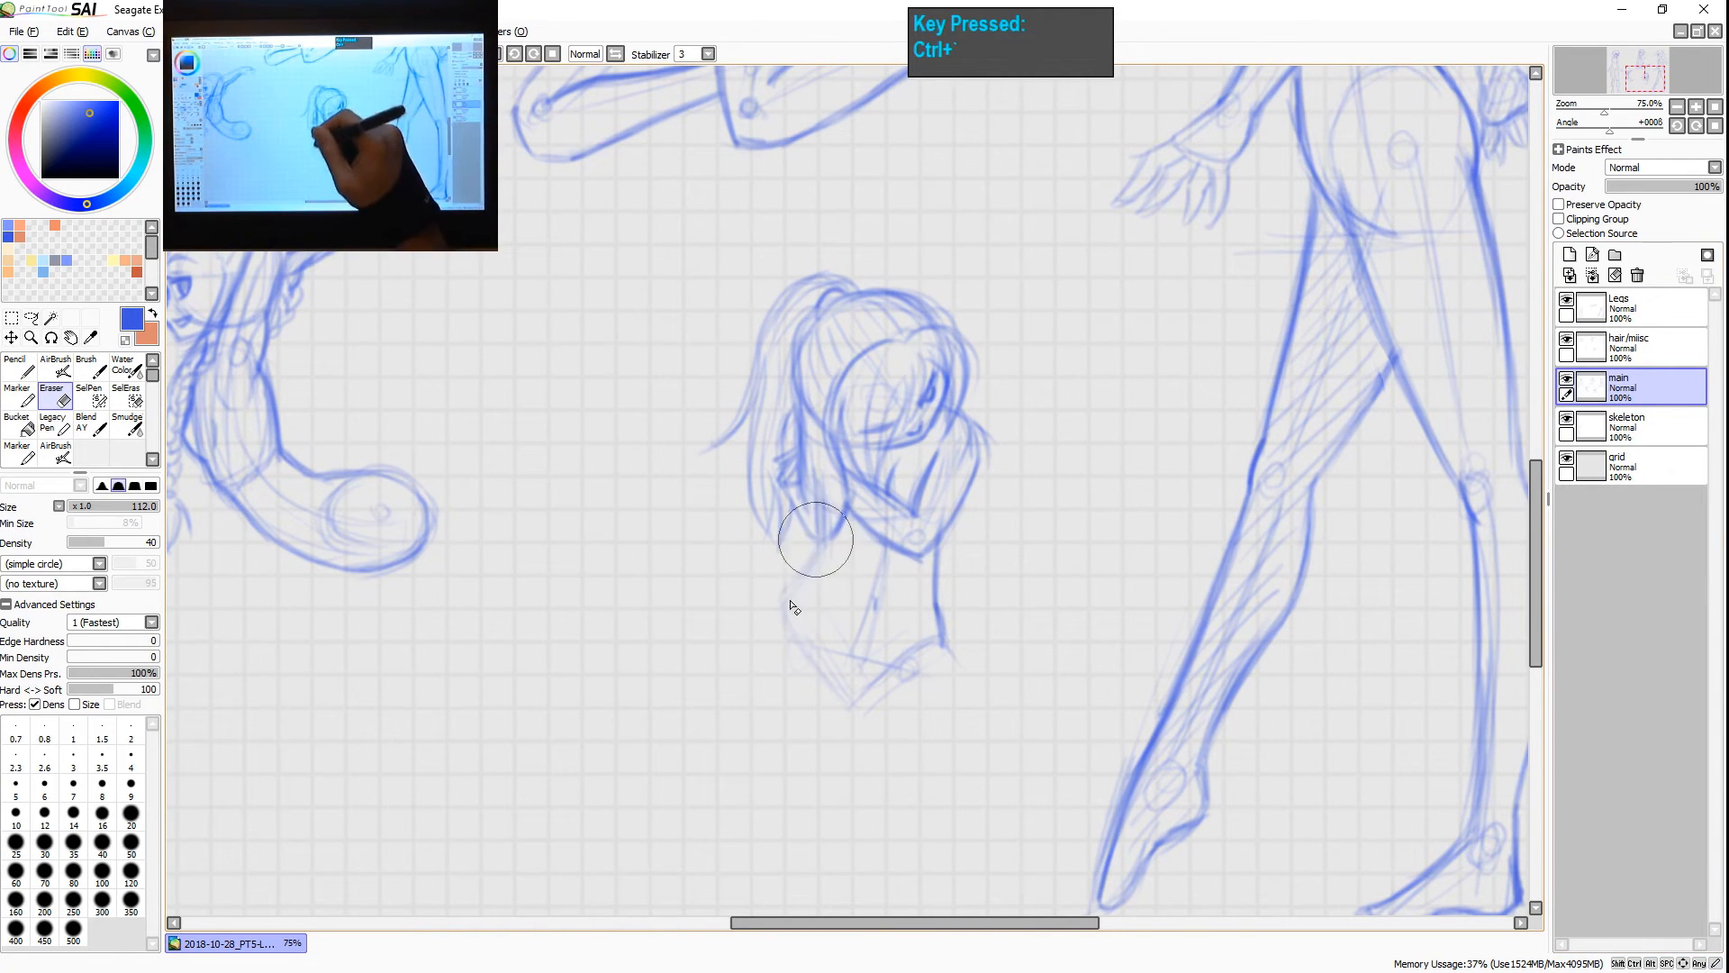
pyautogui.click(1662, 307)
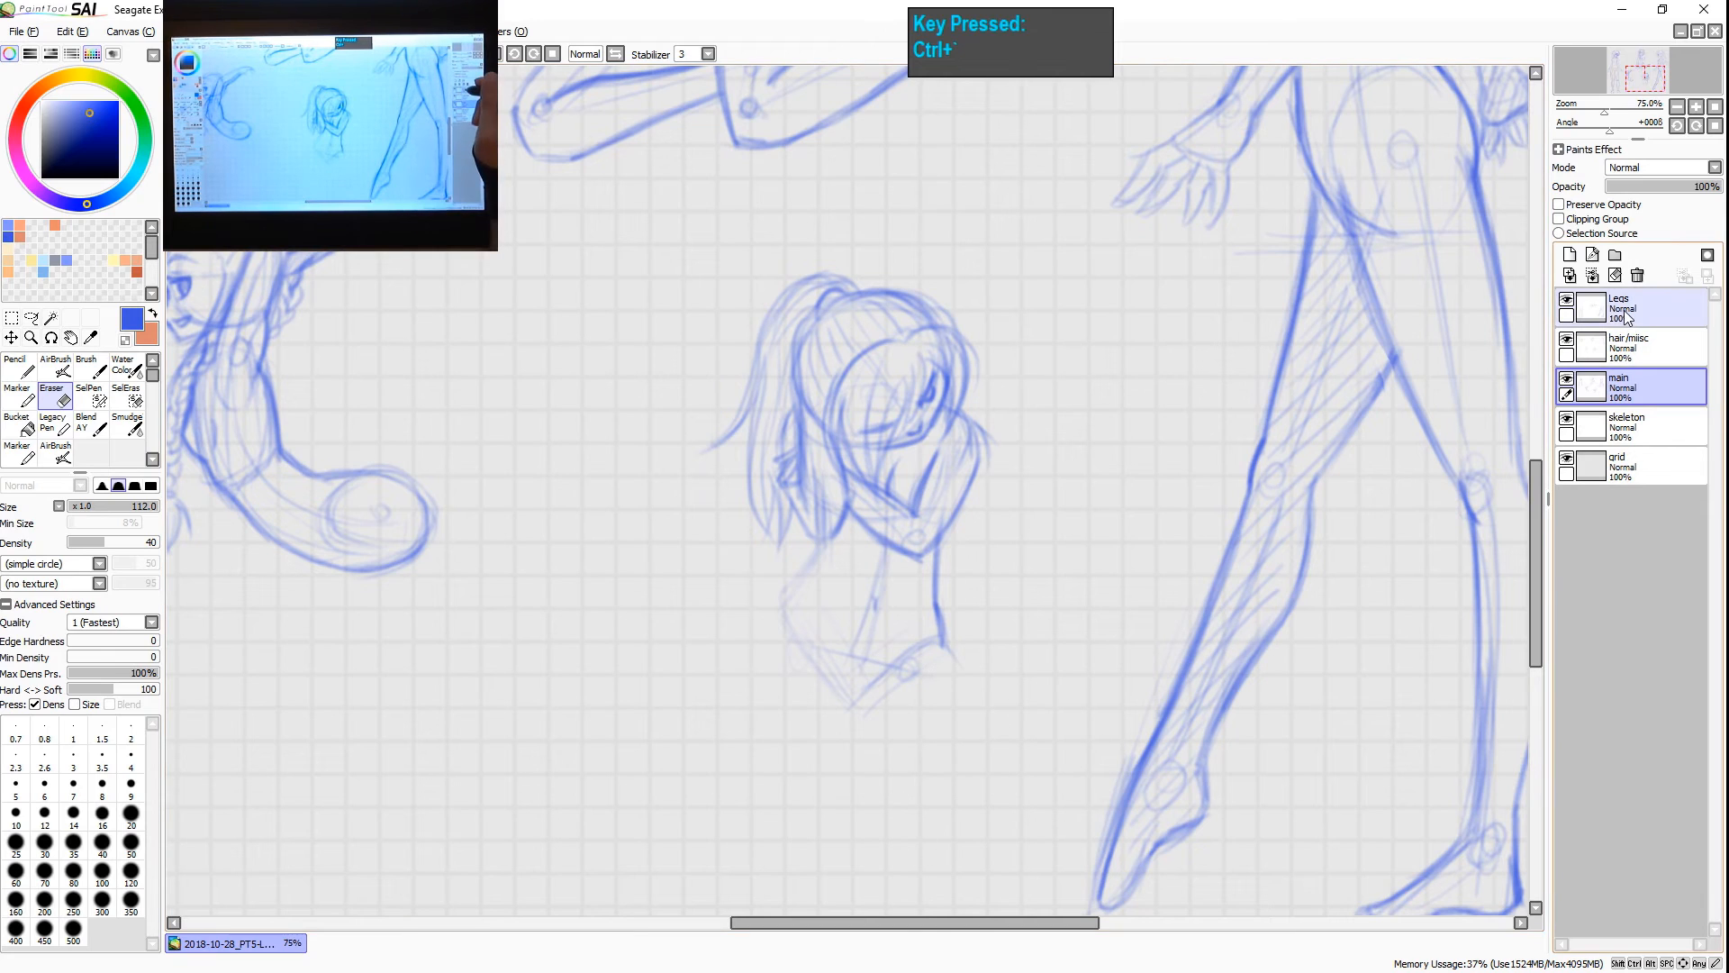
# - Sketch joint circles and bone guidelines for both of the folded-arms figure's bent legs with the AirBrush
pyautogui.press('b')
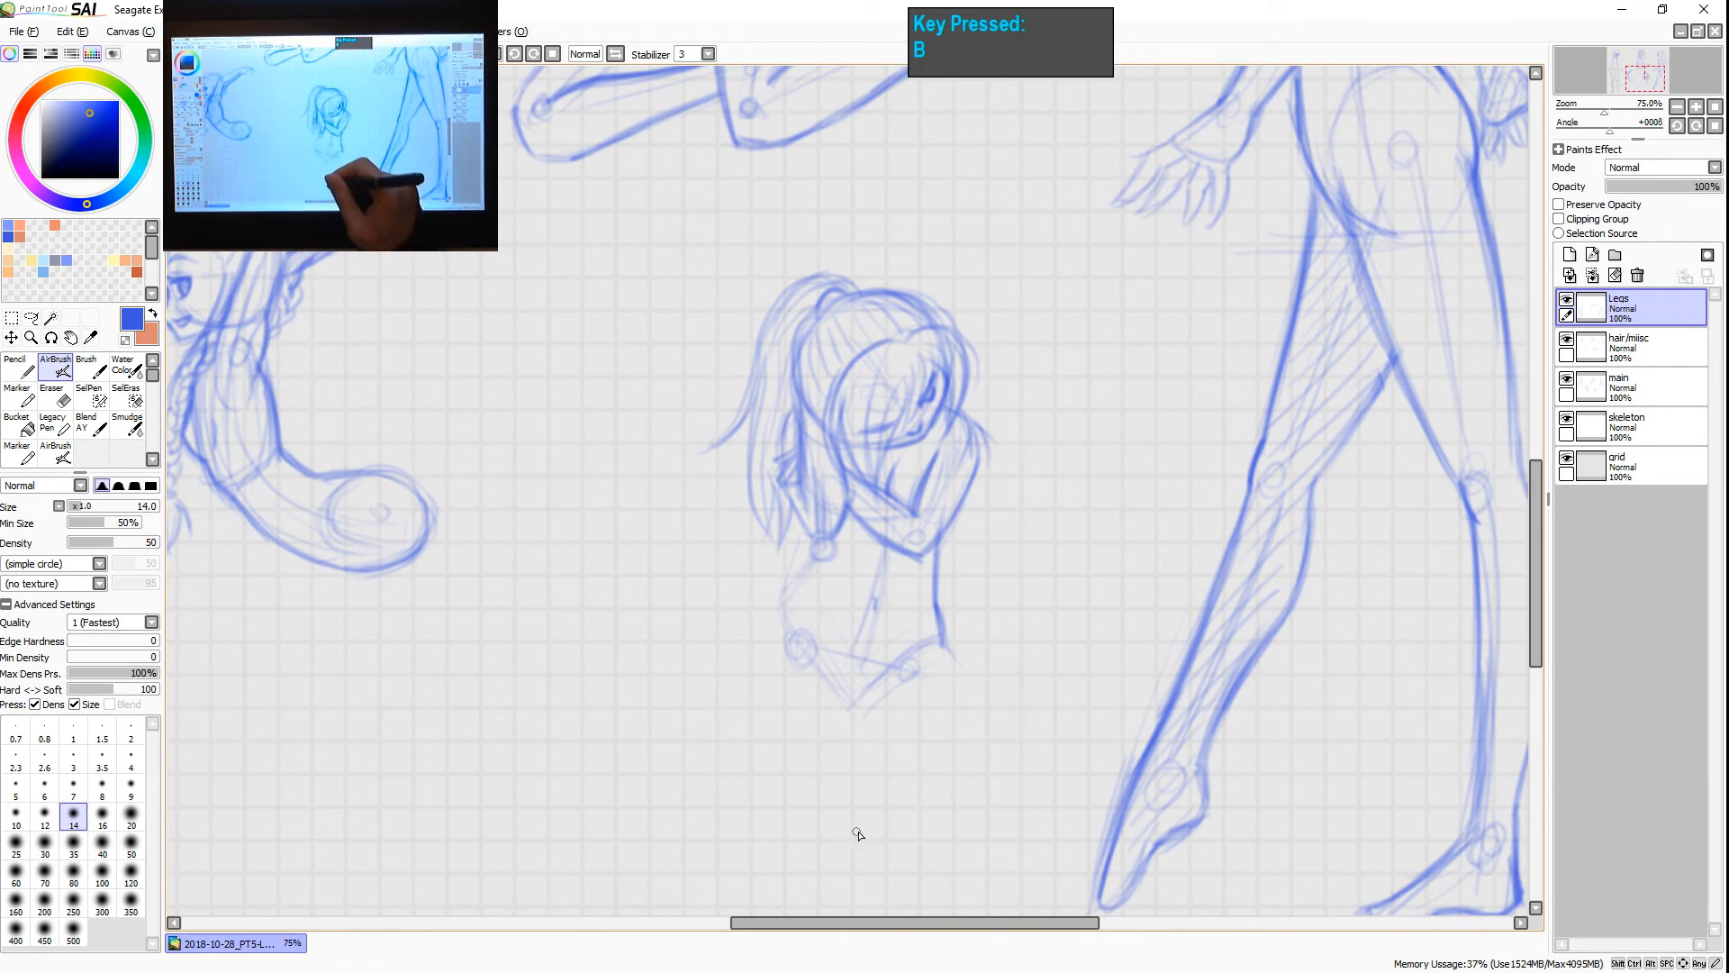
pyautogui.moveTo(854, 819)
pyautogui.mouseDown()
pyautogui.moveTo(868, 801)
pyautogui.moveTo(877, 822)
pyautogui.mouseUp()
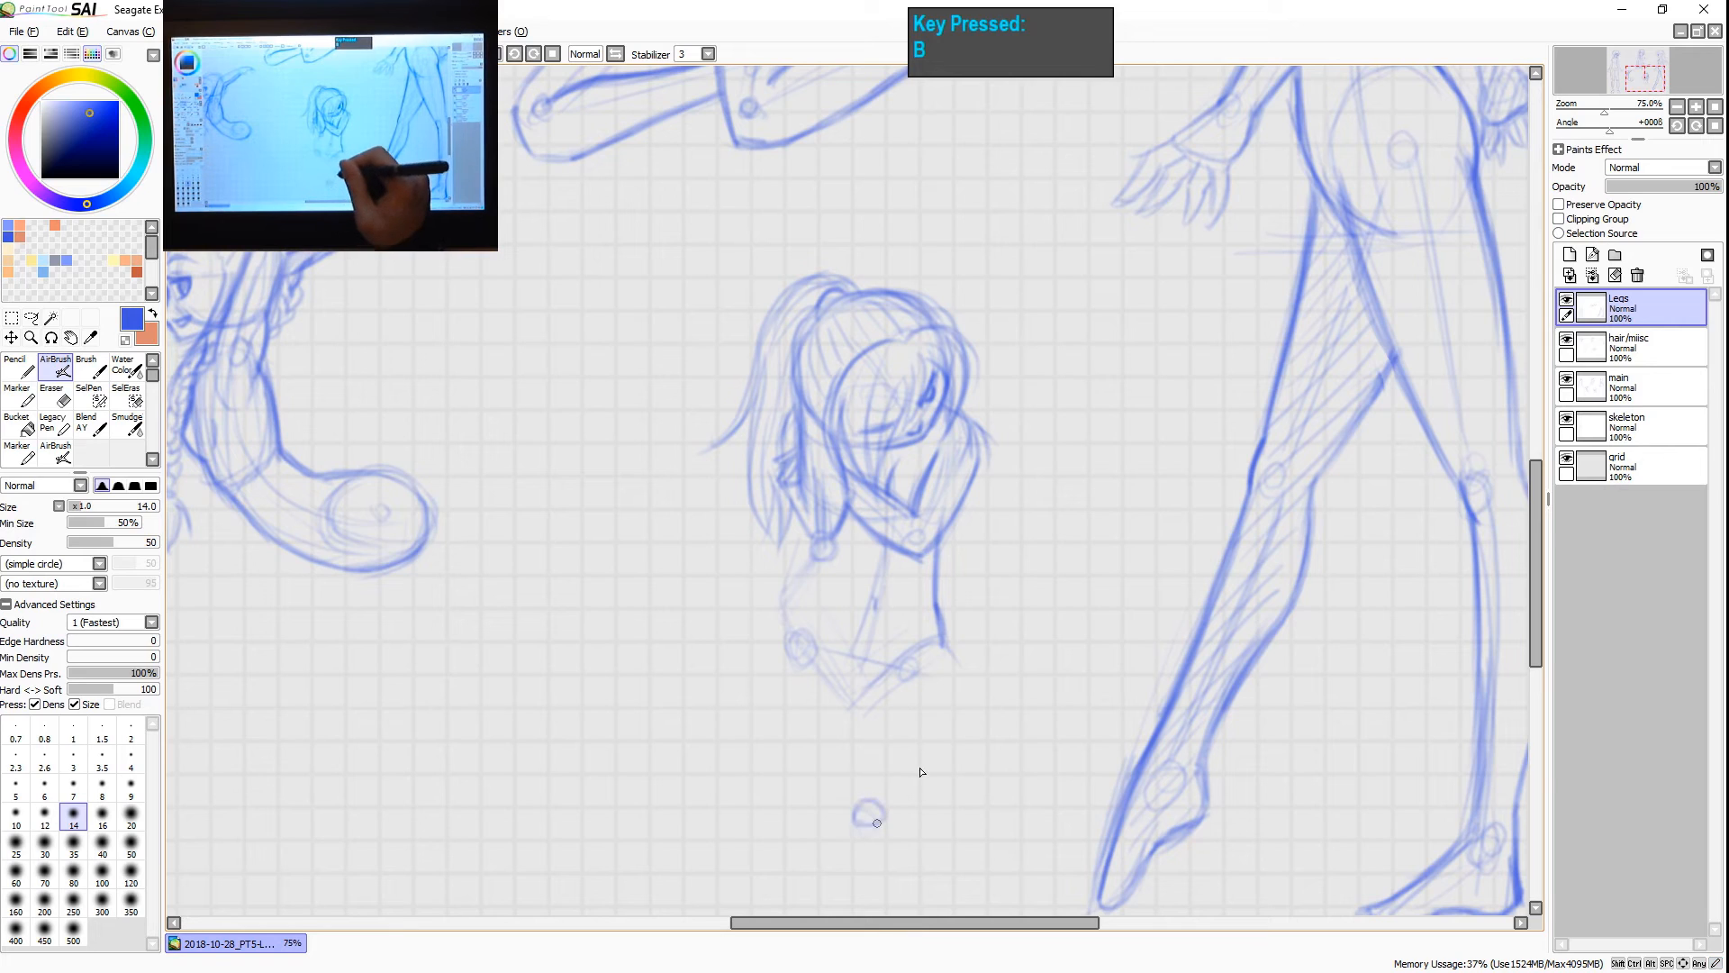
pyautogui.moveTo(851, 707); pyautogui.dragTo(857, 798)
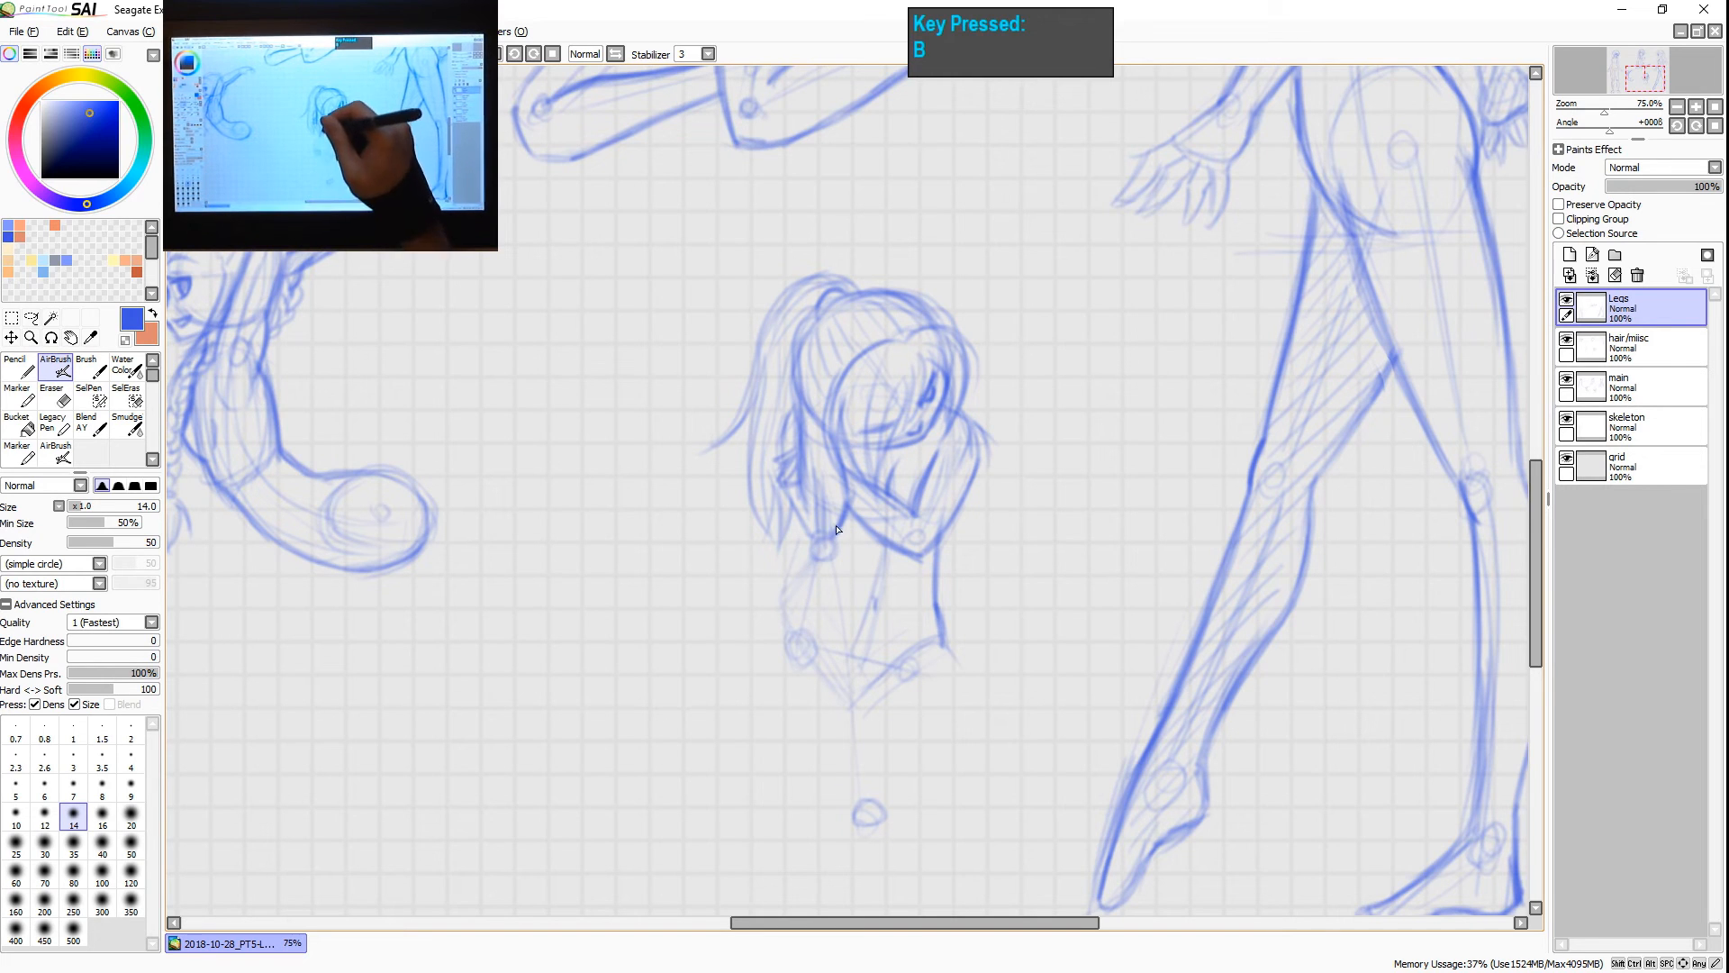
pyautogui.press('space')
pyautogui.moveTo(931, 714)
pyautogui.mouseDown()
pyautogui.moveTo(956, 646)
pyautogui.moveTo(1036, 560)
pyautogui.mouseUp()
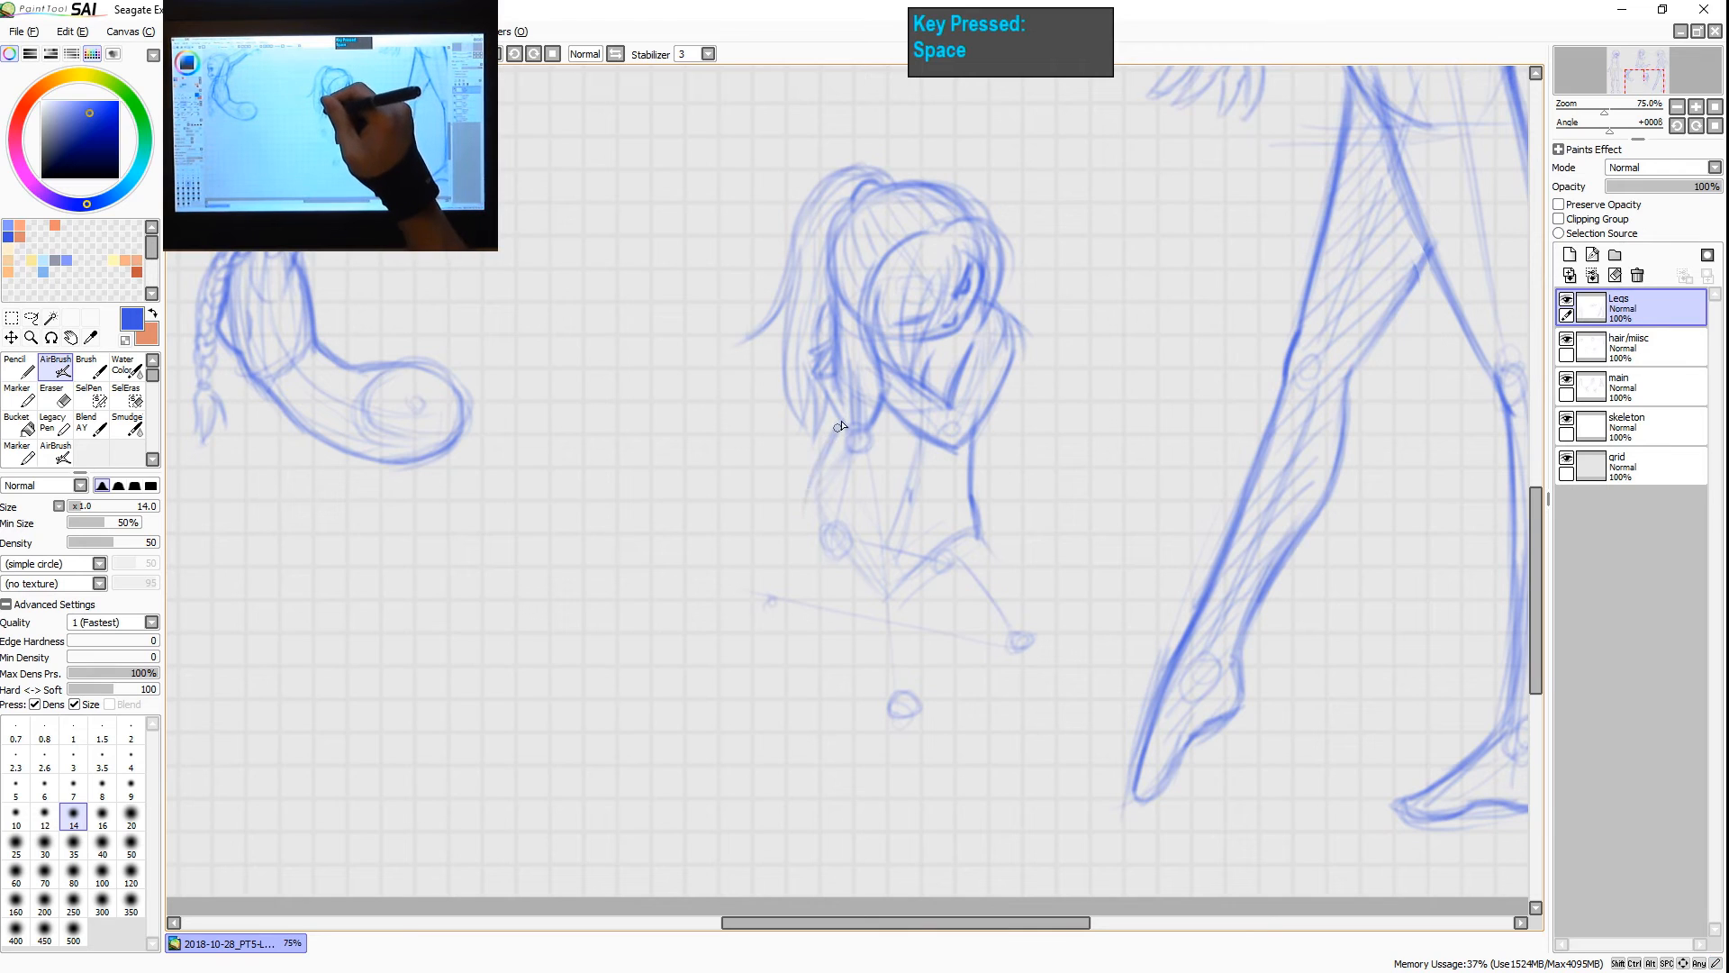
# - Draw the near thigh's curved outer contour from the raised knee down past the hip, and start the front of the knee
pyautogui.moveTo(838, 428); pyautogui.dragTo(798, 516)
pyautogui.moveTo(839, 429); pyautogui.dragTo(805, 501)
pyautogui.moveTo(814, 468); pyautogui.dragTo(805, 542)
pyautogui.moveTo(809, 484); pyautogui.dragTo(806, 586)
pyautogui.moveTo(810, 513)
pyautogui.mouseDown()
pyautogui.moveTo(815, 590)
pyautogui.moveTo(833, 601)
pyautogui.mouseUp()
pyautogui.moveTo(879, 421); pyautogui.dragTo(889, 453)
pyautogui.moveTo(880, 419); pyautogui.dragTo(895, 473)
pyautogui.hotkey('ctrl', 'z')
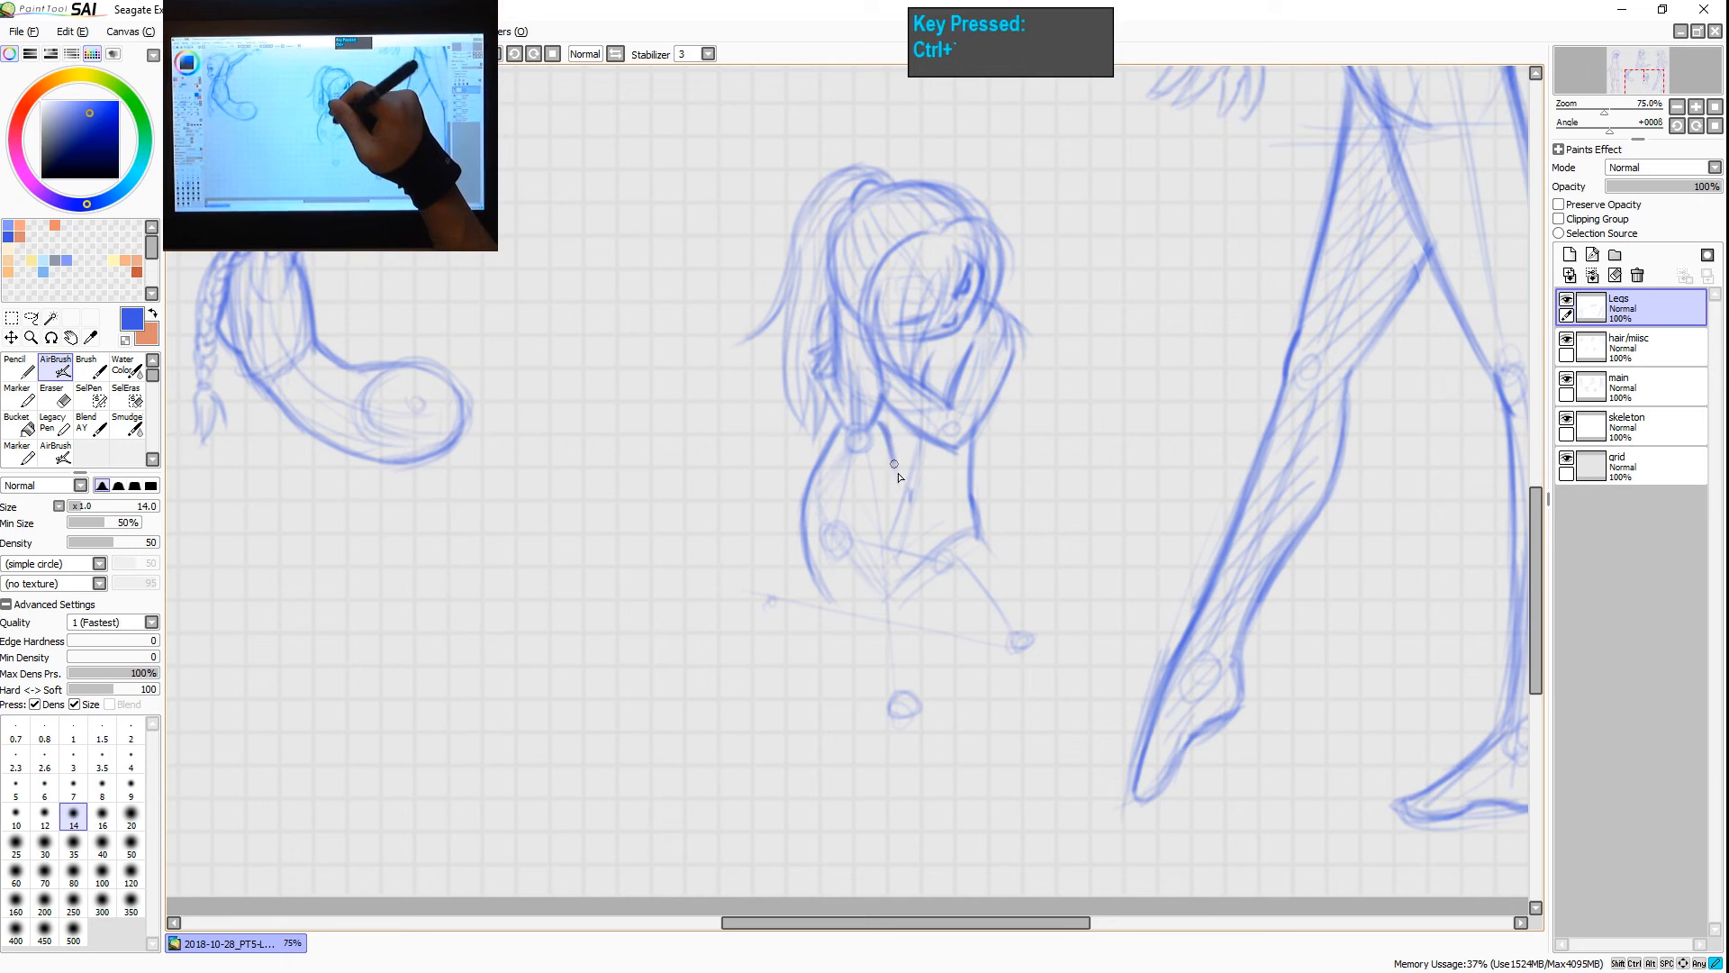
pyautogui.hotkey('ctrl', 'z')
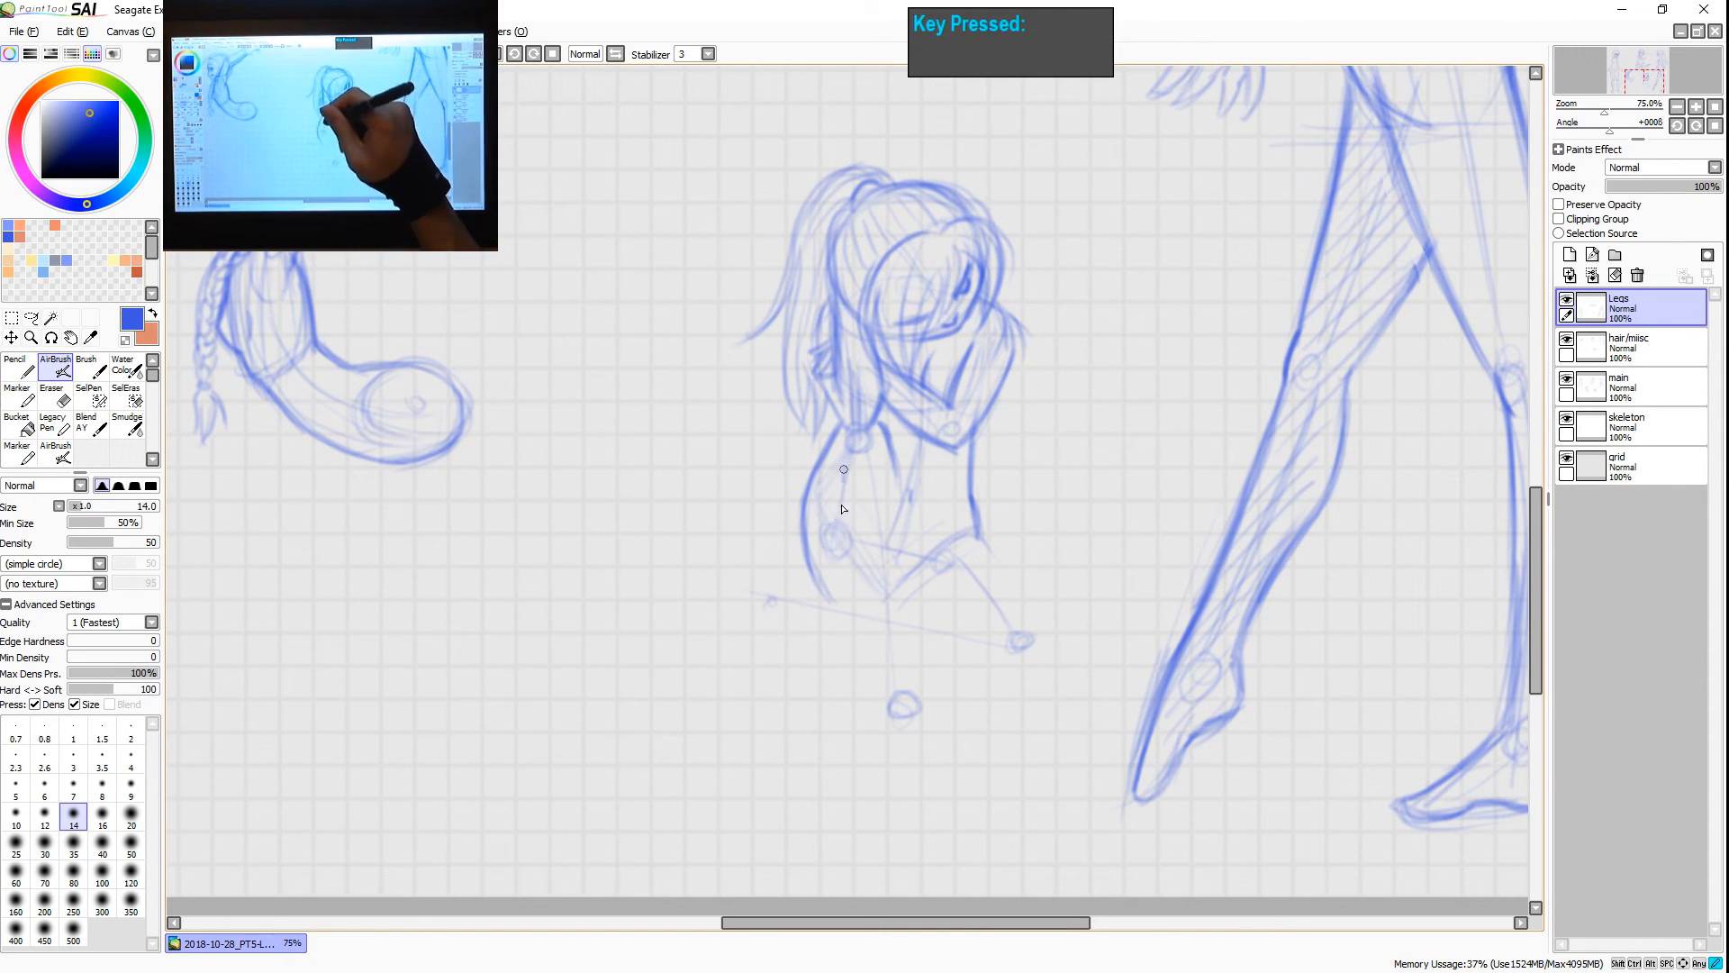
# - Outline the near lower leg with shin and calf contours running from the raised knee down to the ankle joint
pyautogui.moveTo(844, 469); pyautogui.dragTo(860, 606)
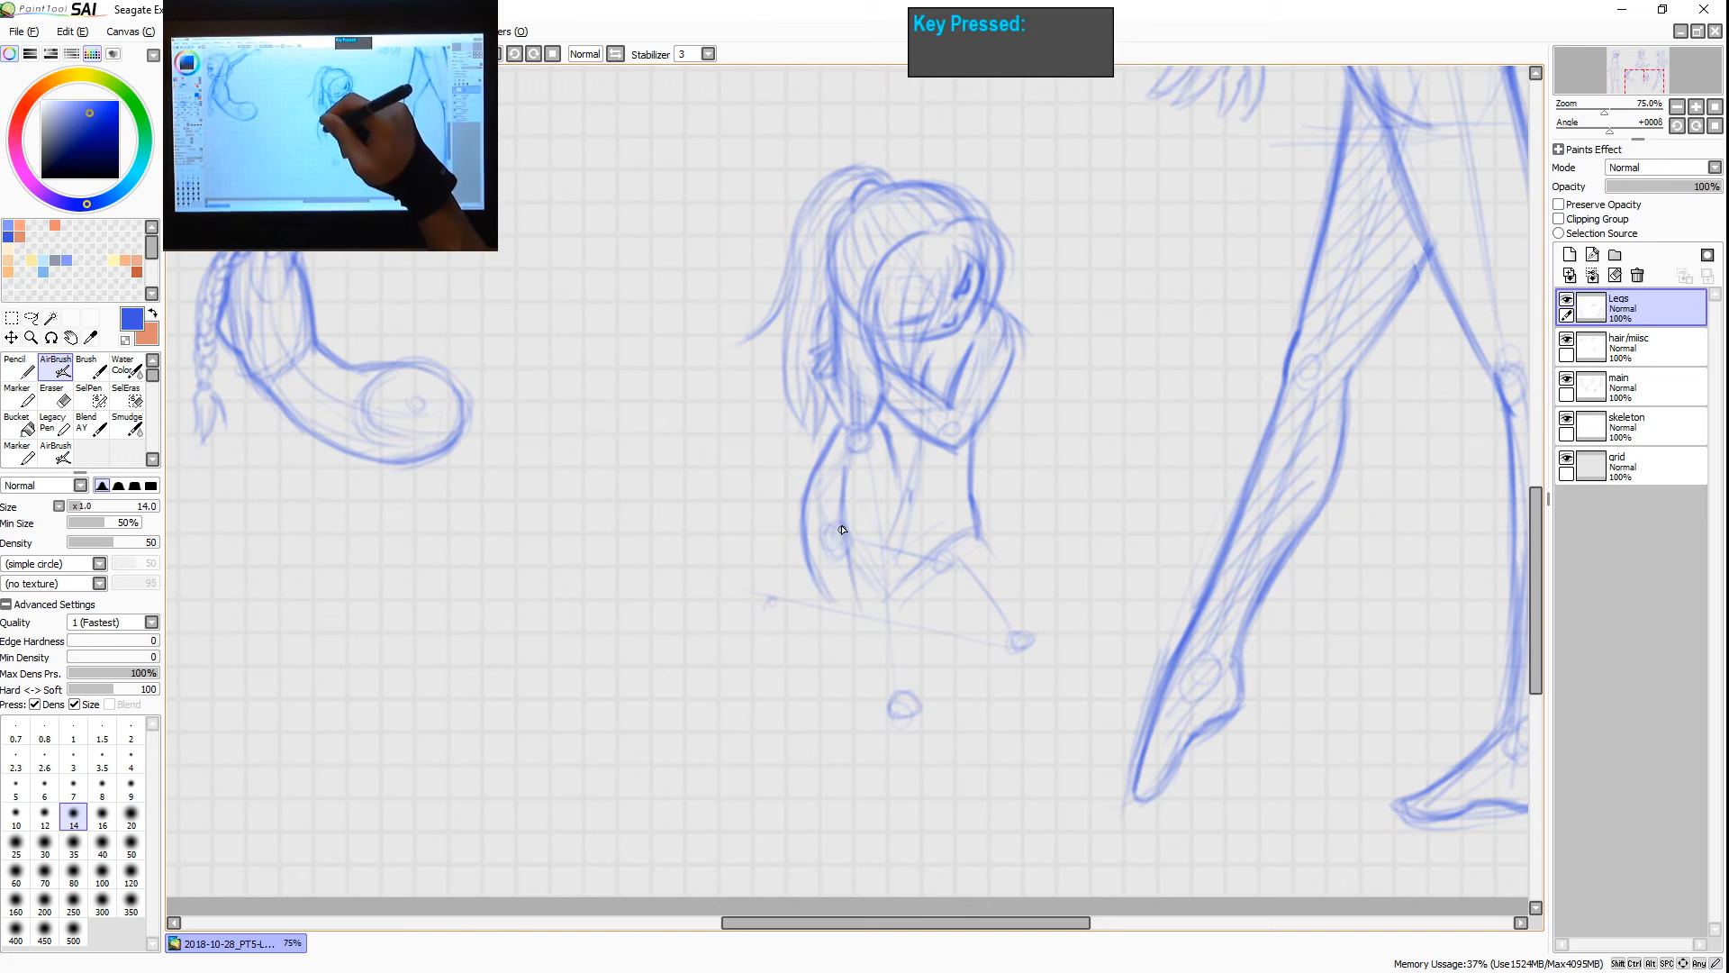
pyautogui.moveTo(842, 530); pyautogui.dragTo(869, 620)
pyautogui.moveTo(890, 444); pyautogui.dragTo(908, 620)
pyautogui.moveTo(906, 527); pyautogui.dragTo(912, 664)
pyautogui.moveTo(908, 578); pyautogui.dragTo(917, 698)
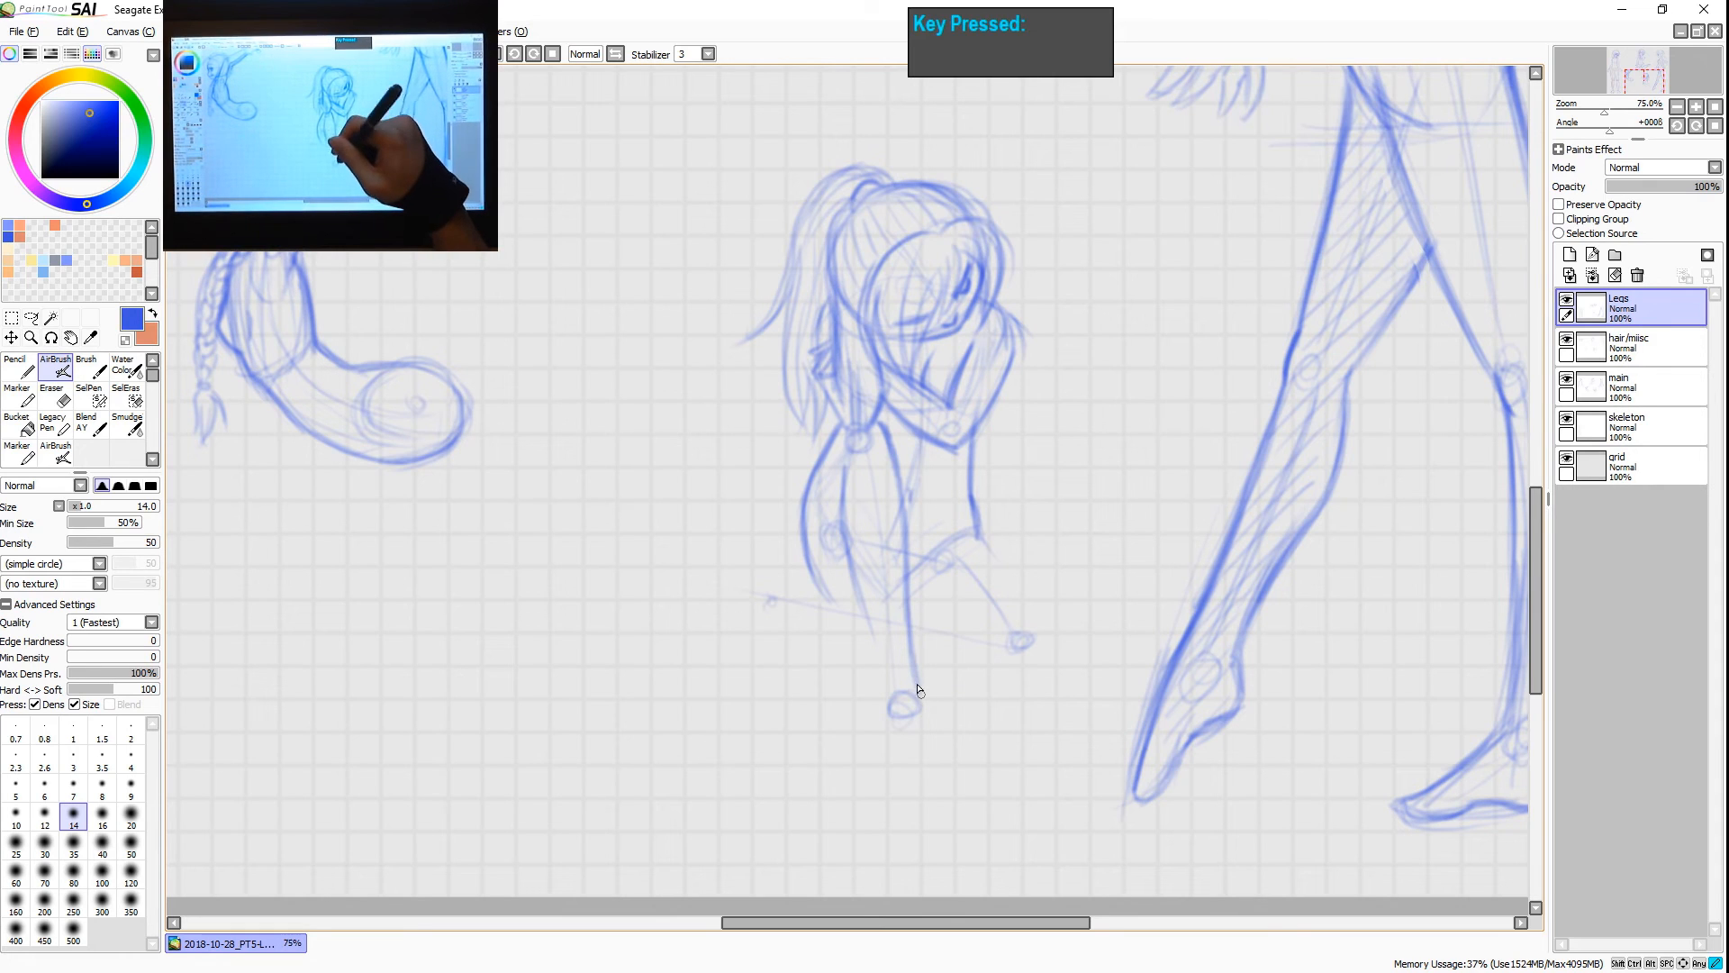
pyautogui.moveTo(847, 469)
pyautogui.mouseDown()
pyautogui.moveTo(843, 540)
pyautogui.moveTo(880, 651)
pyautogui.mouseUp()
pyautogui.moveTo(846, 565); pyautogui.dragTo(882, 675)
pyautogui.moveTo(856, 603); pyautogui.dragTo(883, 690)
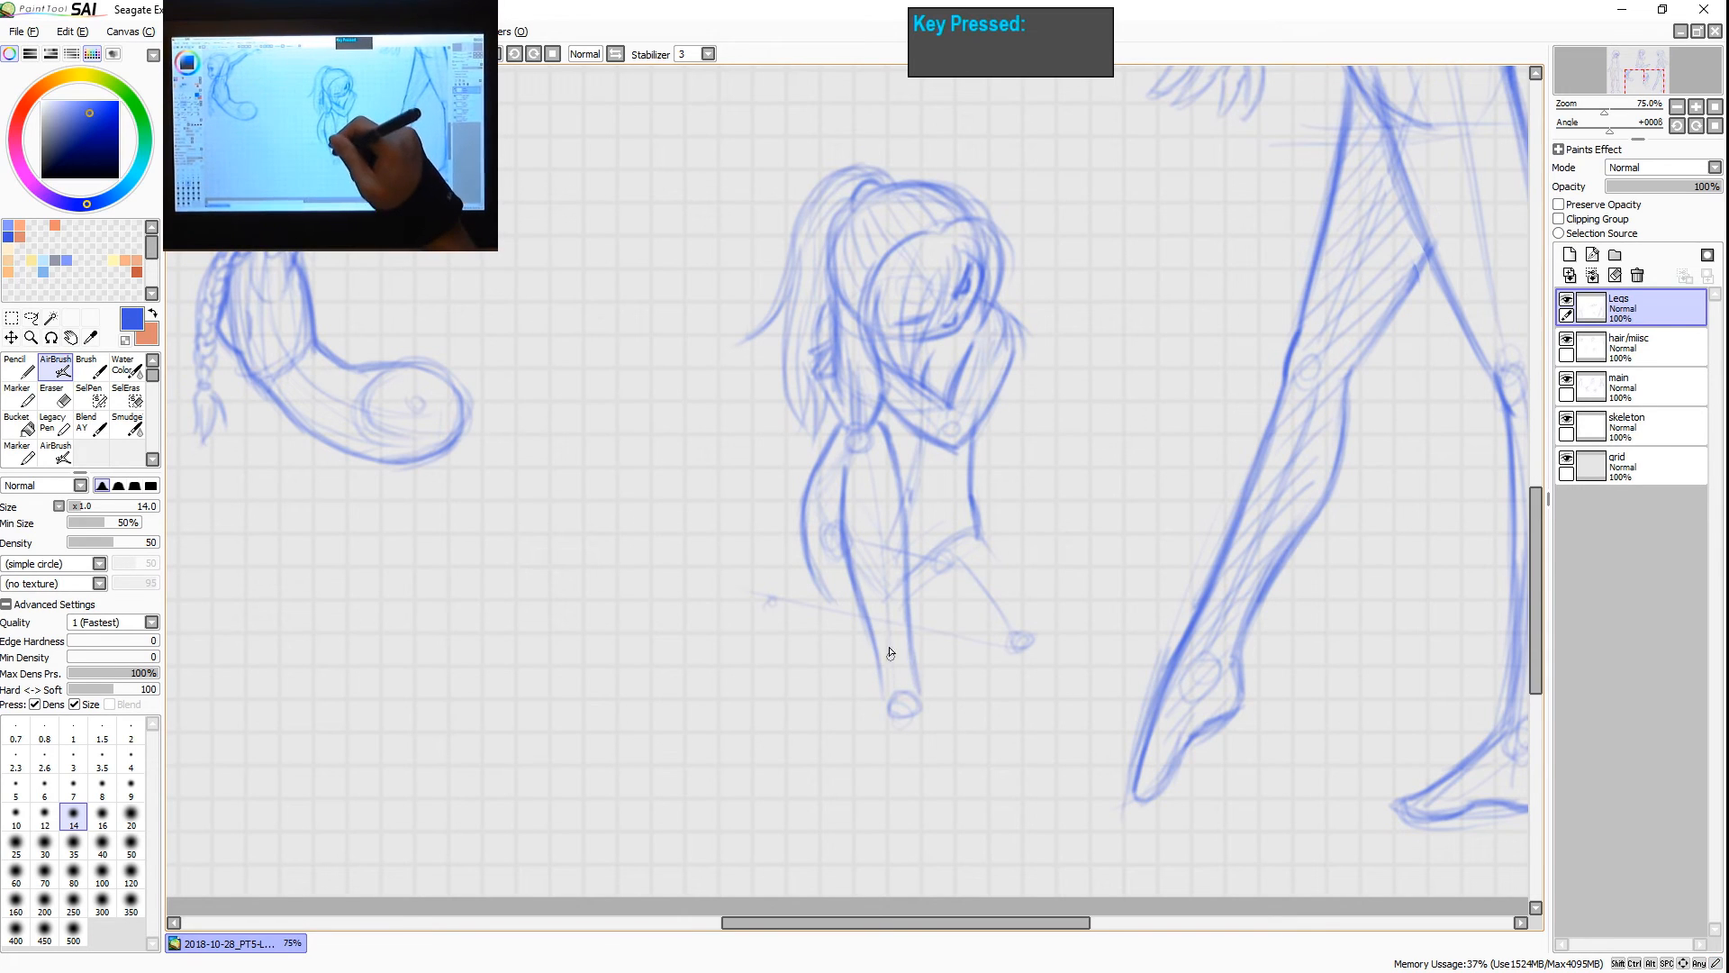
pyautogui.moveTo(871, 623)
pyautogui.mouseDown()
pyautogui.moveTo(887, 688)
pyautogui.moveTo(918, 636)
pyautogui.moveTo(925, 697)
pyautogui.moveTo(902, 669)
pyautogui.moveTo(888, 715)
pyautogui.moveTo(936, 684)
pyautogui.moveTo(921, 679)
pyautogui.moveTo(933, 701)
pyautogui.moveTo(889, 711)
pyautogui.mouseUp()
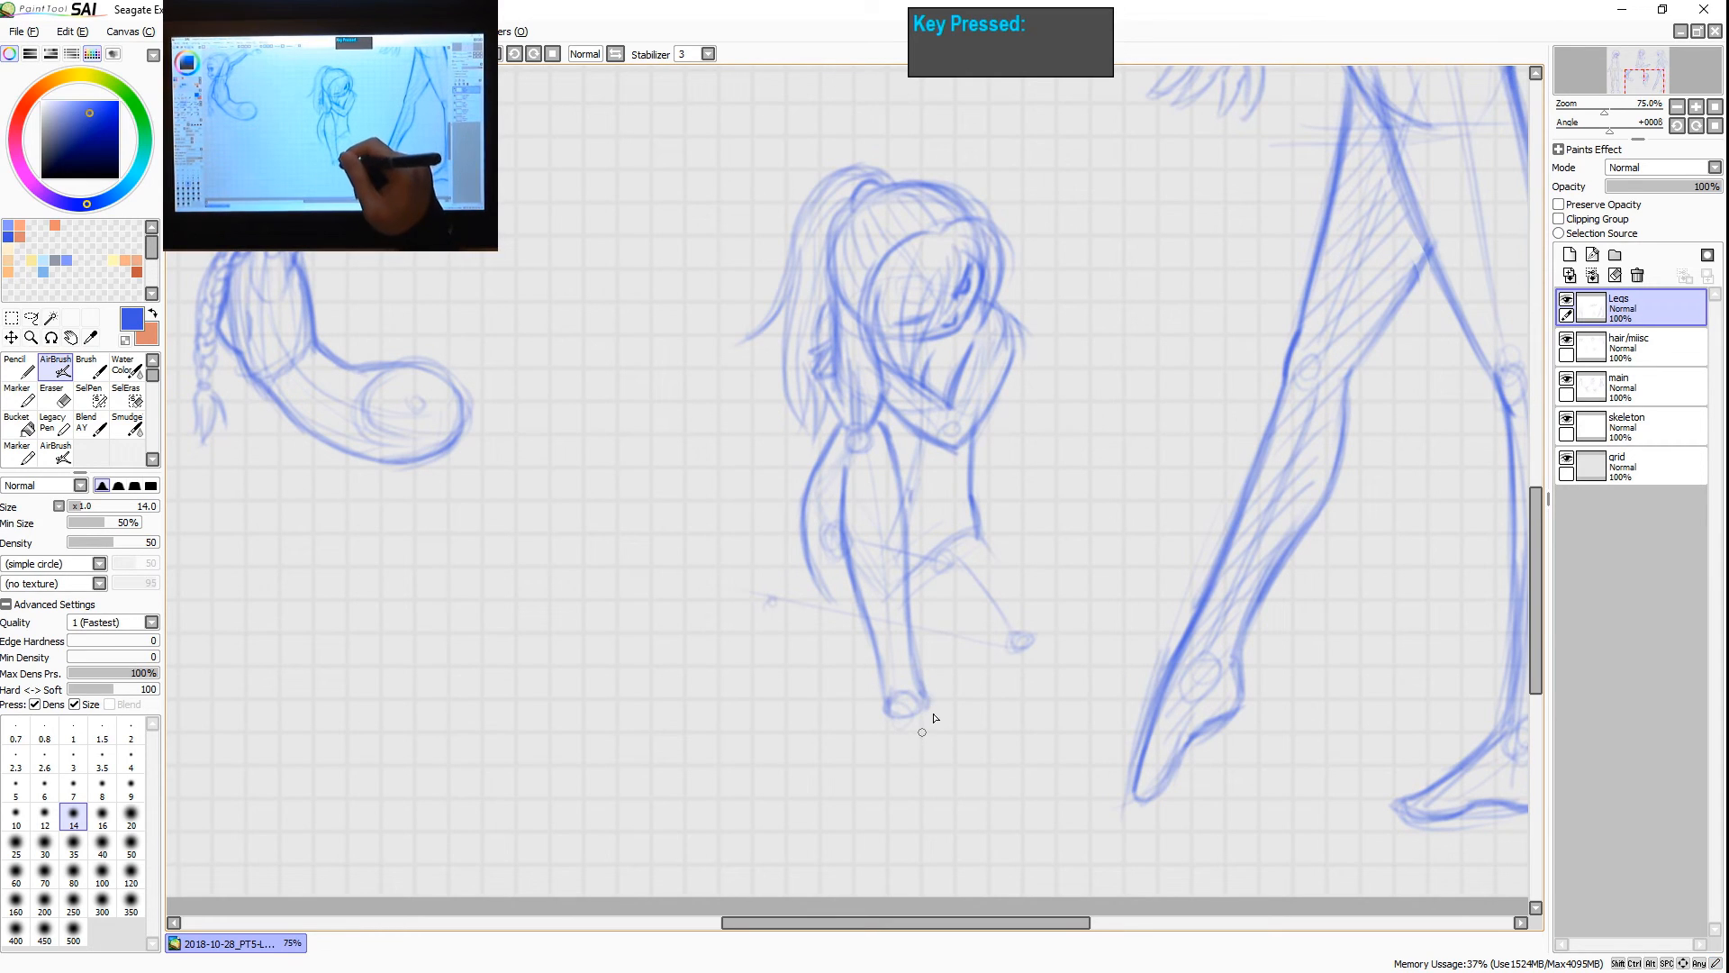
# - Draw the near foot below the ankle with its instep, heel and rounded toe contour
pyautogui.moveTo(905, 718); pyautogui.dragTo(885, 779)
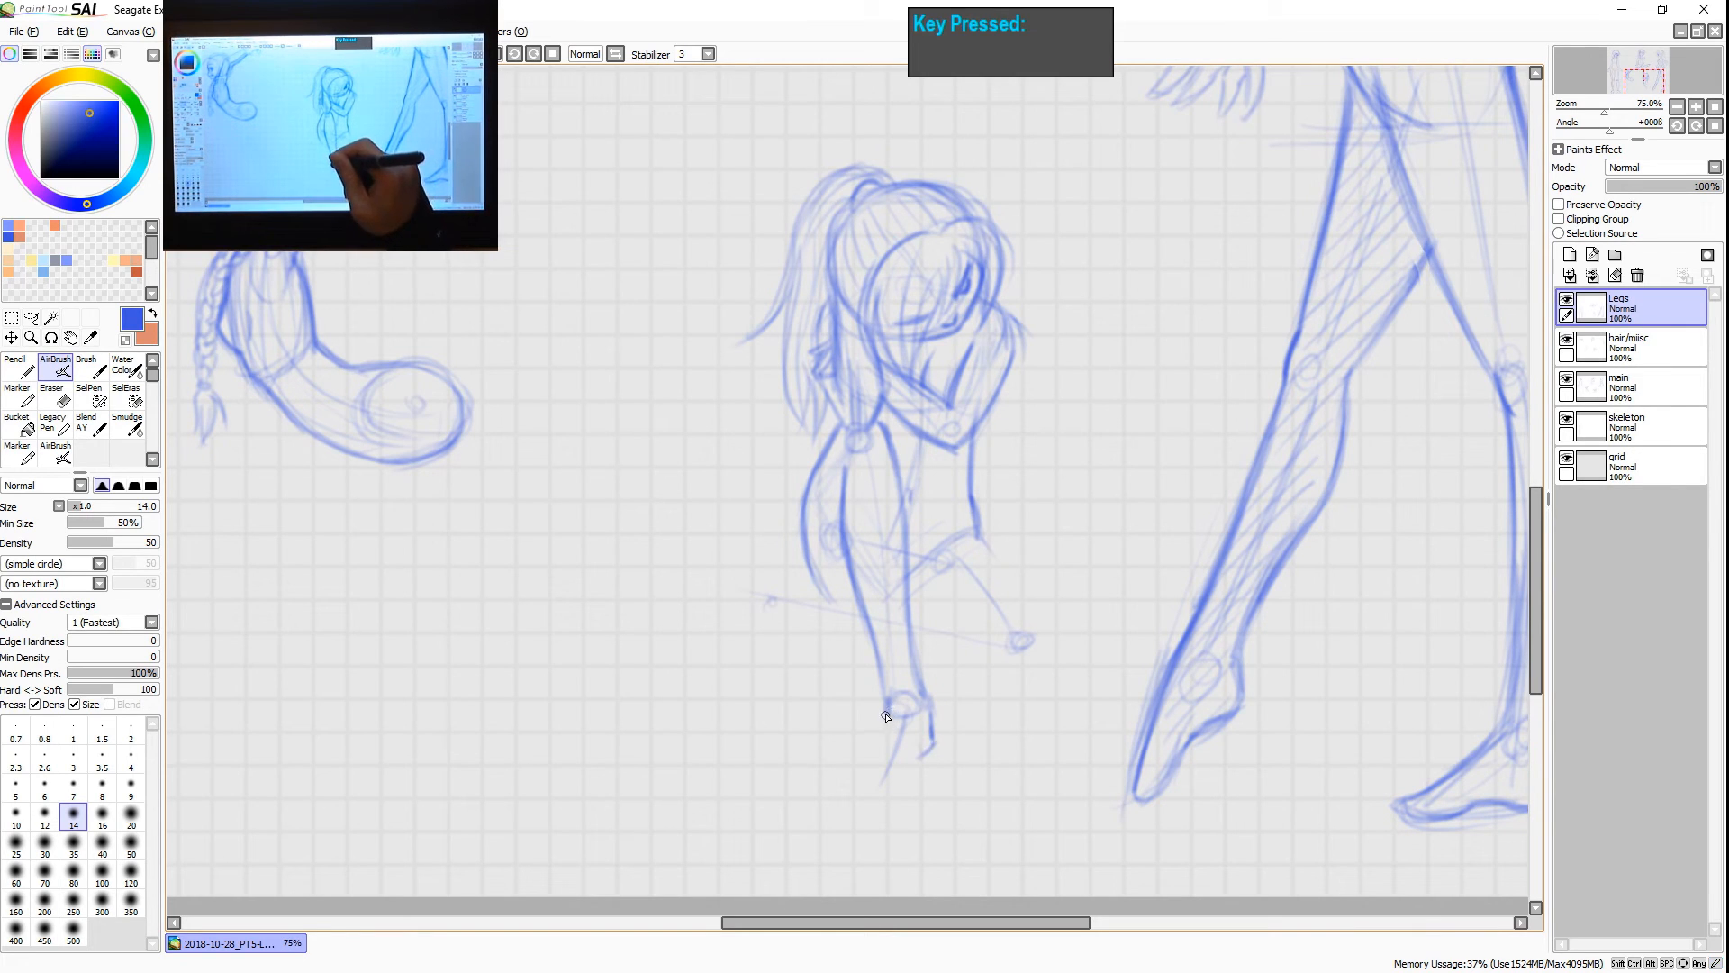
pyautogui.moveTo(889, 696)
pyautogui.mouseDown()
pyautogui.moveTo(855, 767)
pyautogui.moveTo(872, 812)
pyautogui.moveTo(879, 770)
pyautogui.moveTo(859, 771)
pyautogui.moveTo(883, 819)
pyautogui.mouseUp()
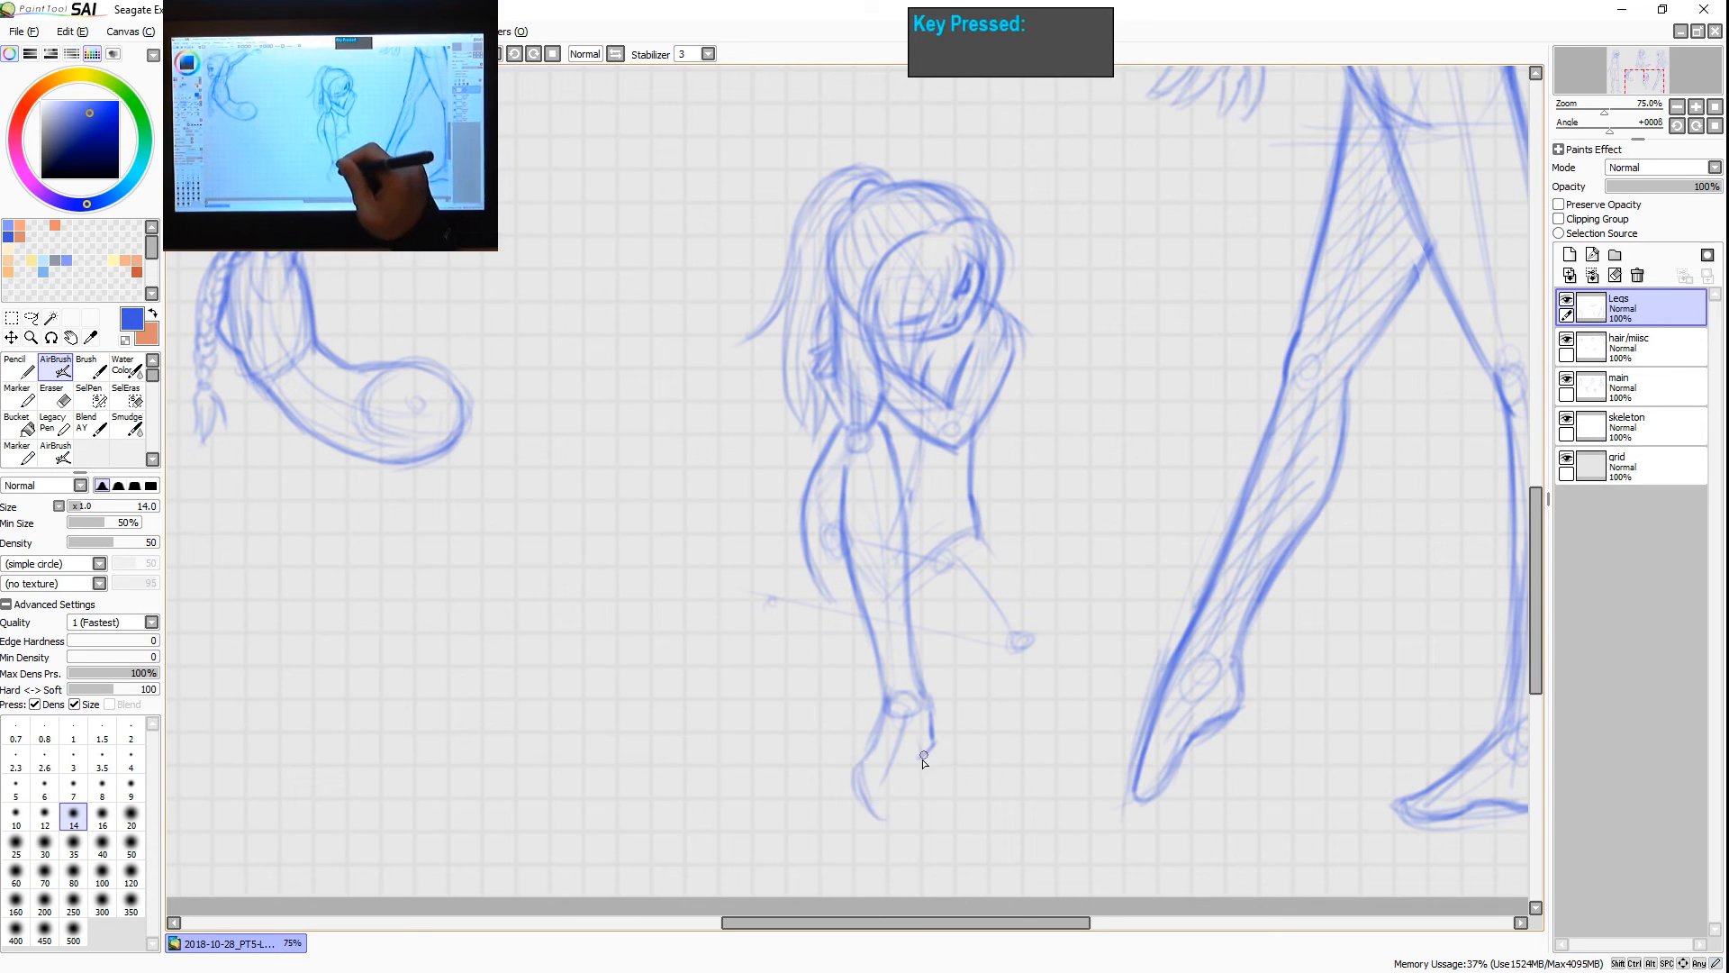
pyautogui.moveTo(930, 751); pyautogui.dragTo(886, 822)
pyautogui.moveTo(917, 789)
pyautogui.mouseDown()
pyautogui.moveTo(897, 696)
pyautogui.moveTo(863, 771)
pyautogui.moveTo(887, 820)
pyautogui.mouseUp()
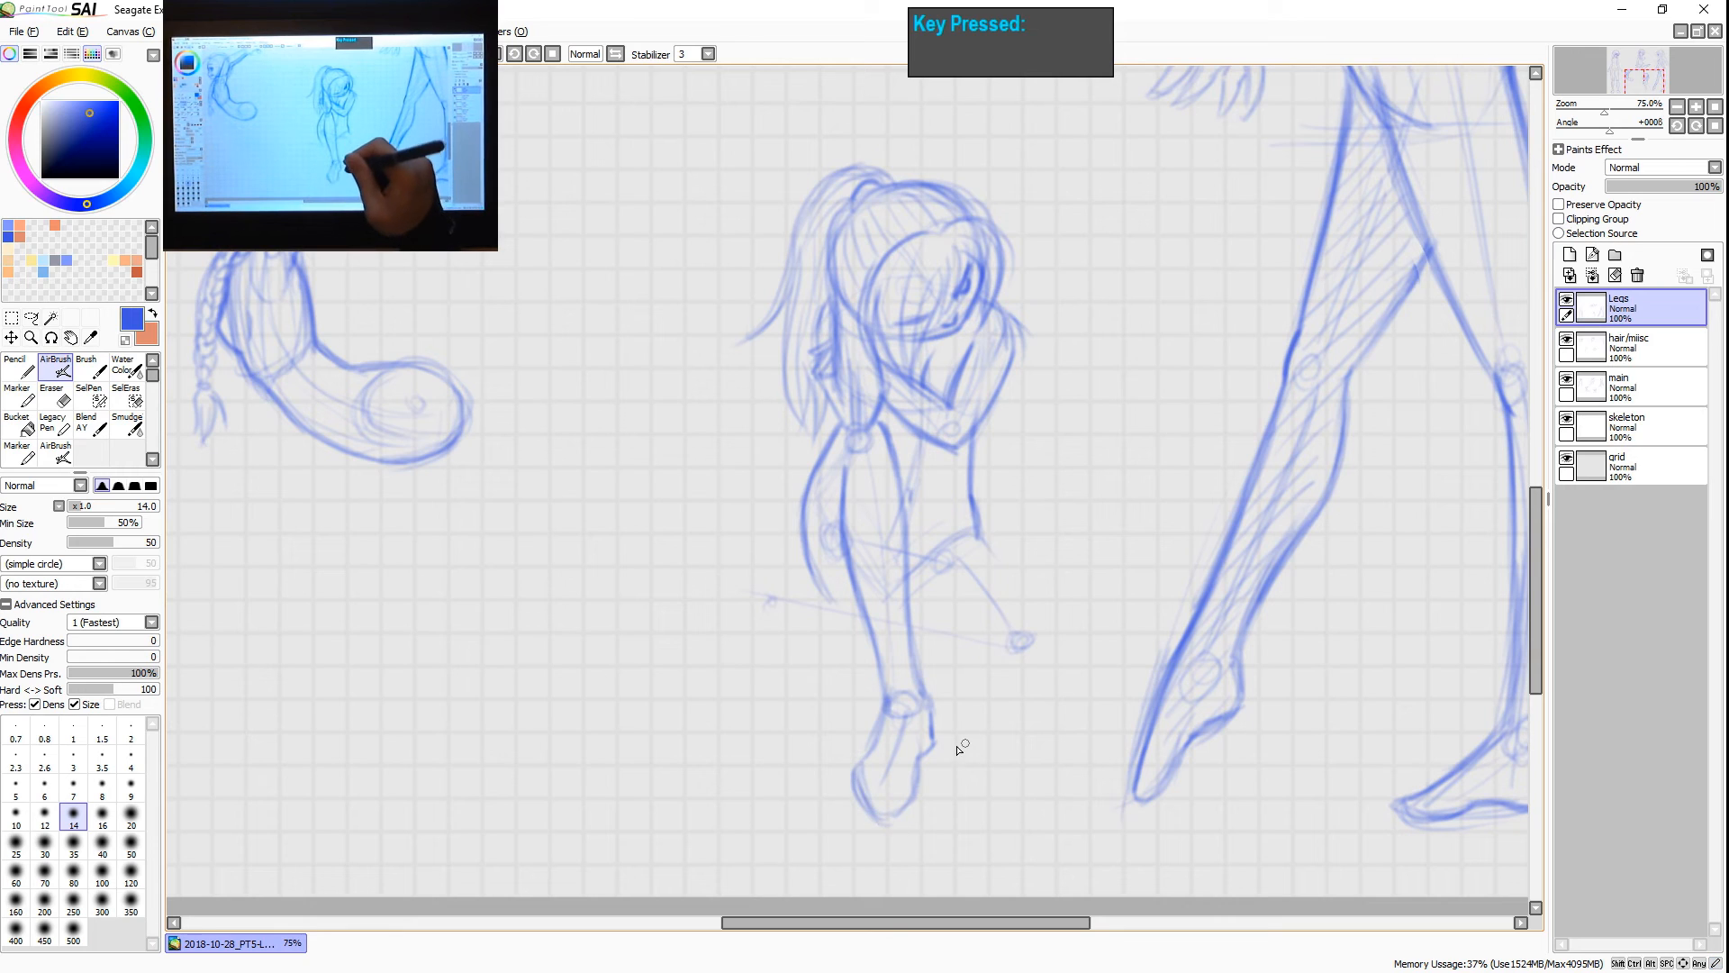
pyautogui.moveTo(933, 744)
pyautogui.mouseDown()
pyautogui.moveTo(929, 798)
pyautogui.moveTo(929, 768)
pyautogui.moveTo(900, 816)
pyautogui.mouseUp()
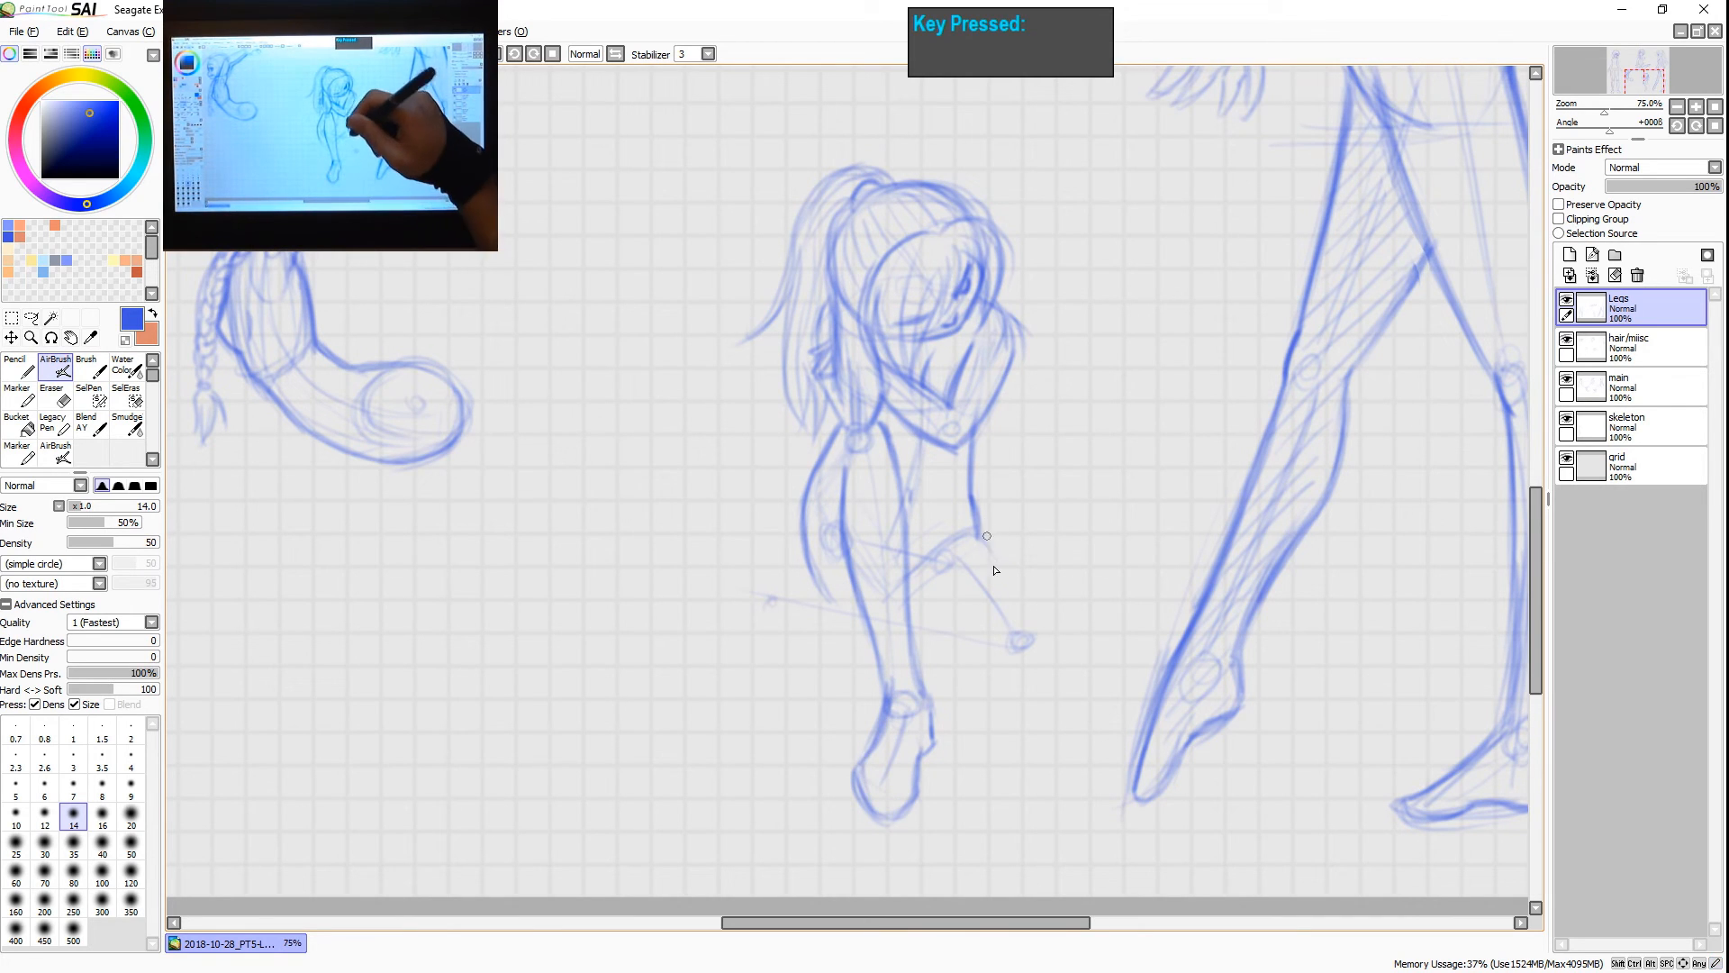
# - Draw the far thigh's outer contour from the waist down to the folded knee joint
pyautogui.moveTo(991, 562); pyautogui.dragTo(1036, 631)
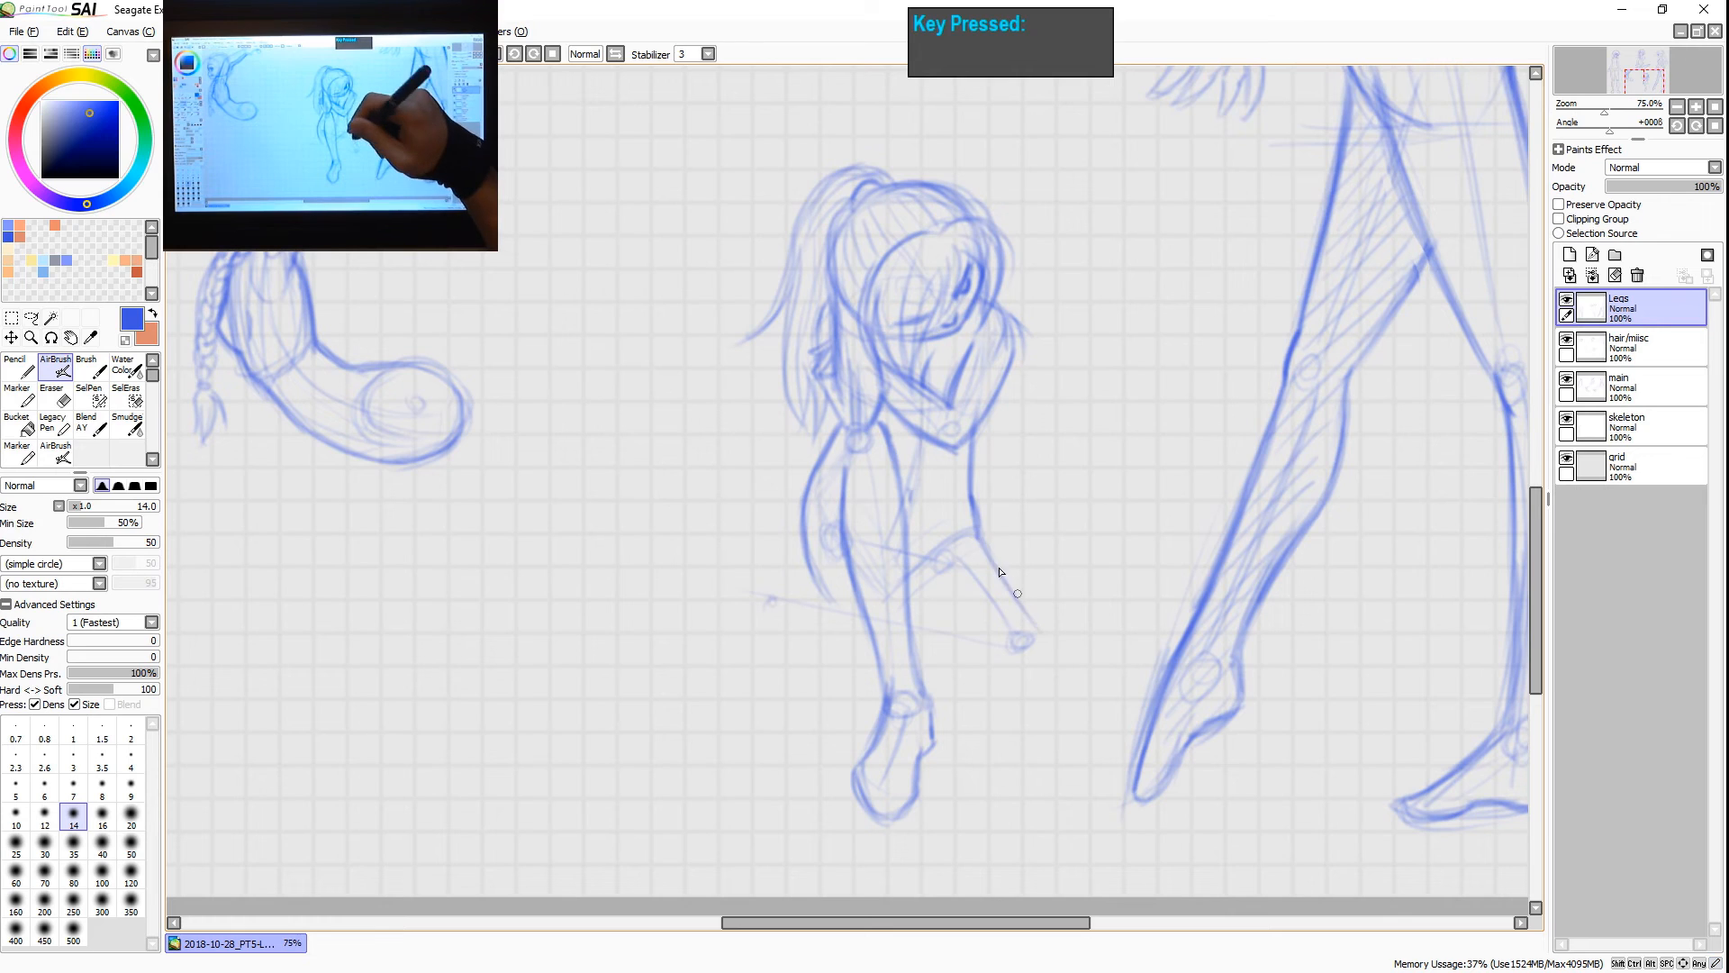
pyautogui.moveTo(973, 531); pyautogui.dragTo(1043, 639)
pyautogui.moveTo(996, 564)
pyautogui.mouseDown()
pyautogui.moveTo(1025, 608)
pyautogui.moveTo(975, 532)
pyautogui.moveTo(1022, 609)
pyautogui.moveTo(1024, 580)
pyautogui.moveTo(1028, 608)
pyautogui.moveTo(1004, 580)
pyautogui.moveTo(1043, 641)
pyautogui.mouseUp()
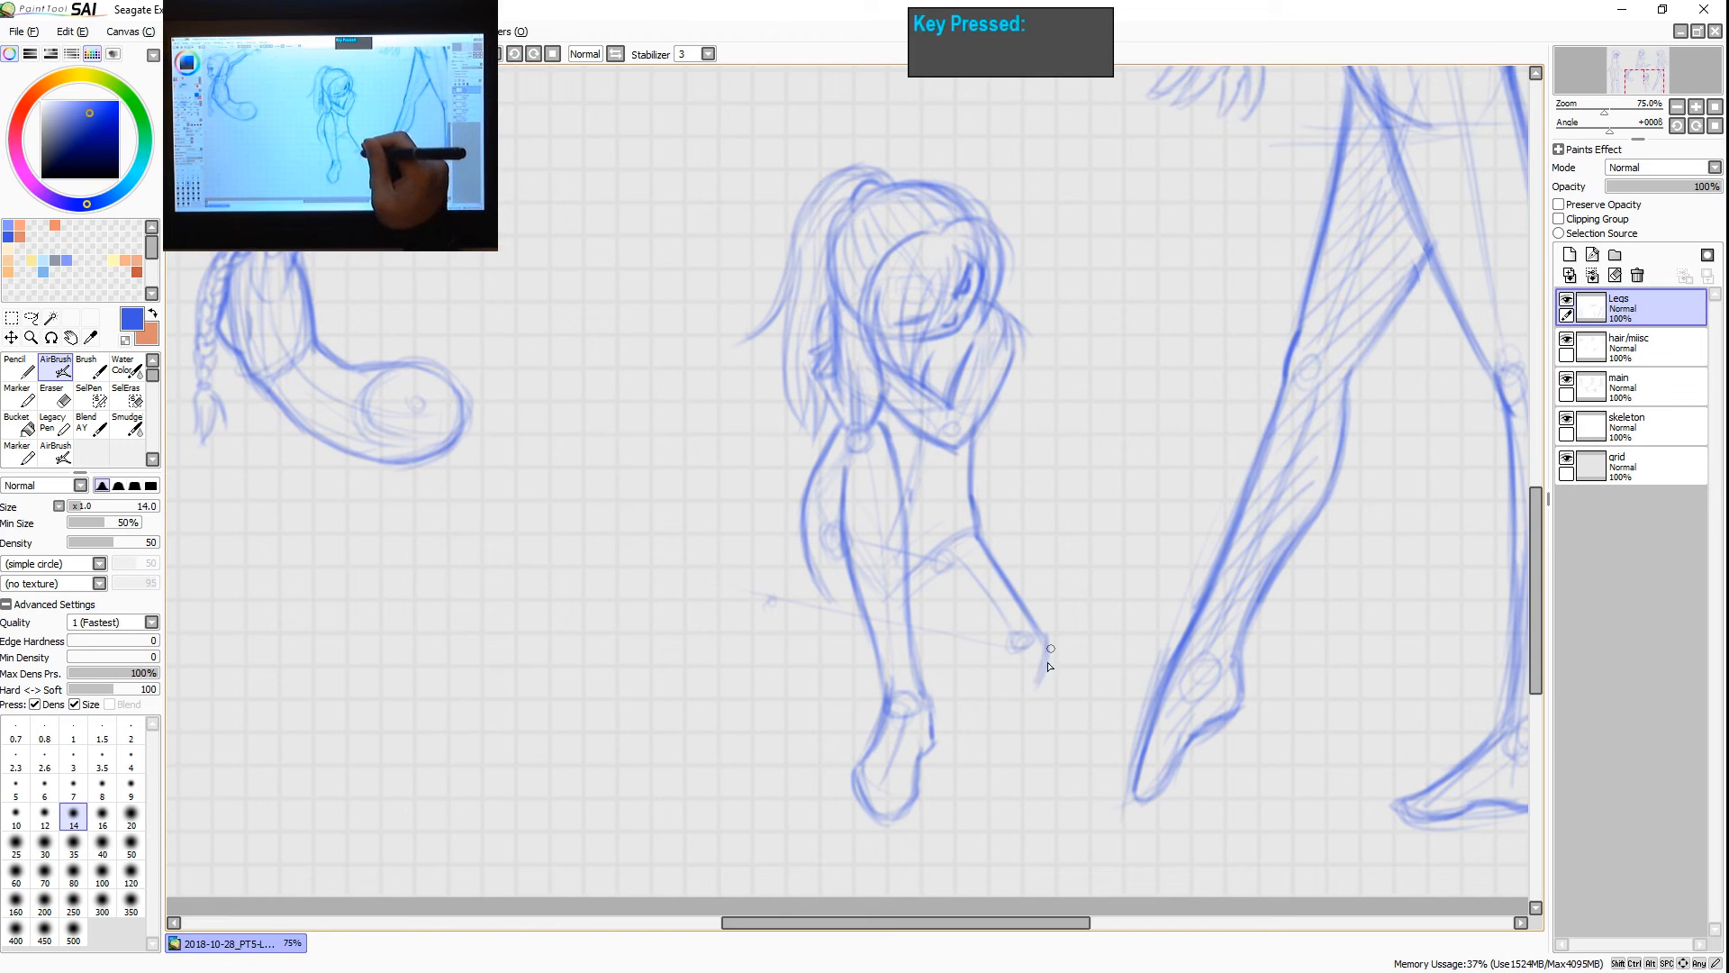
# - Round off the far knee and draw the folded lower leg crossing behind the near shin
pyautogui.press('space')
pyautogui.moveTo(1105, 344)
pyautogui.mouseDown()
pyautogui.moveTo(1021, 712)
pyautogui.moveTo(1035, 354)
pyautogui.moveTo(1042, 649)
pyautogui.moveTo(1013, 695)
pyautogui.moveTo(985, 699)
pyautogui.mouseUp()
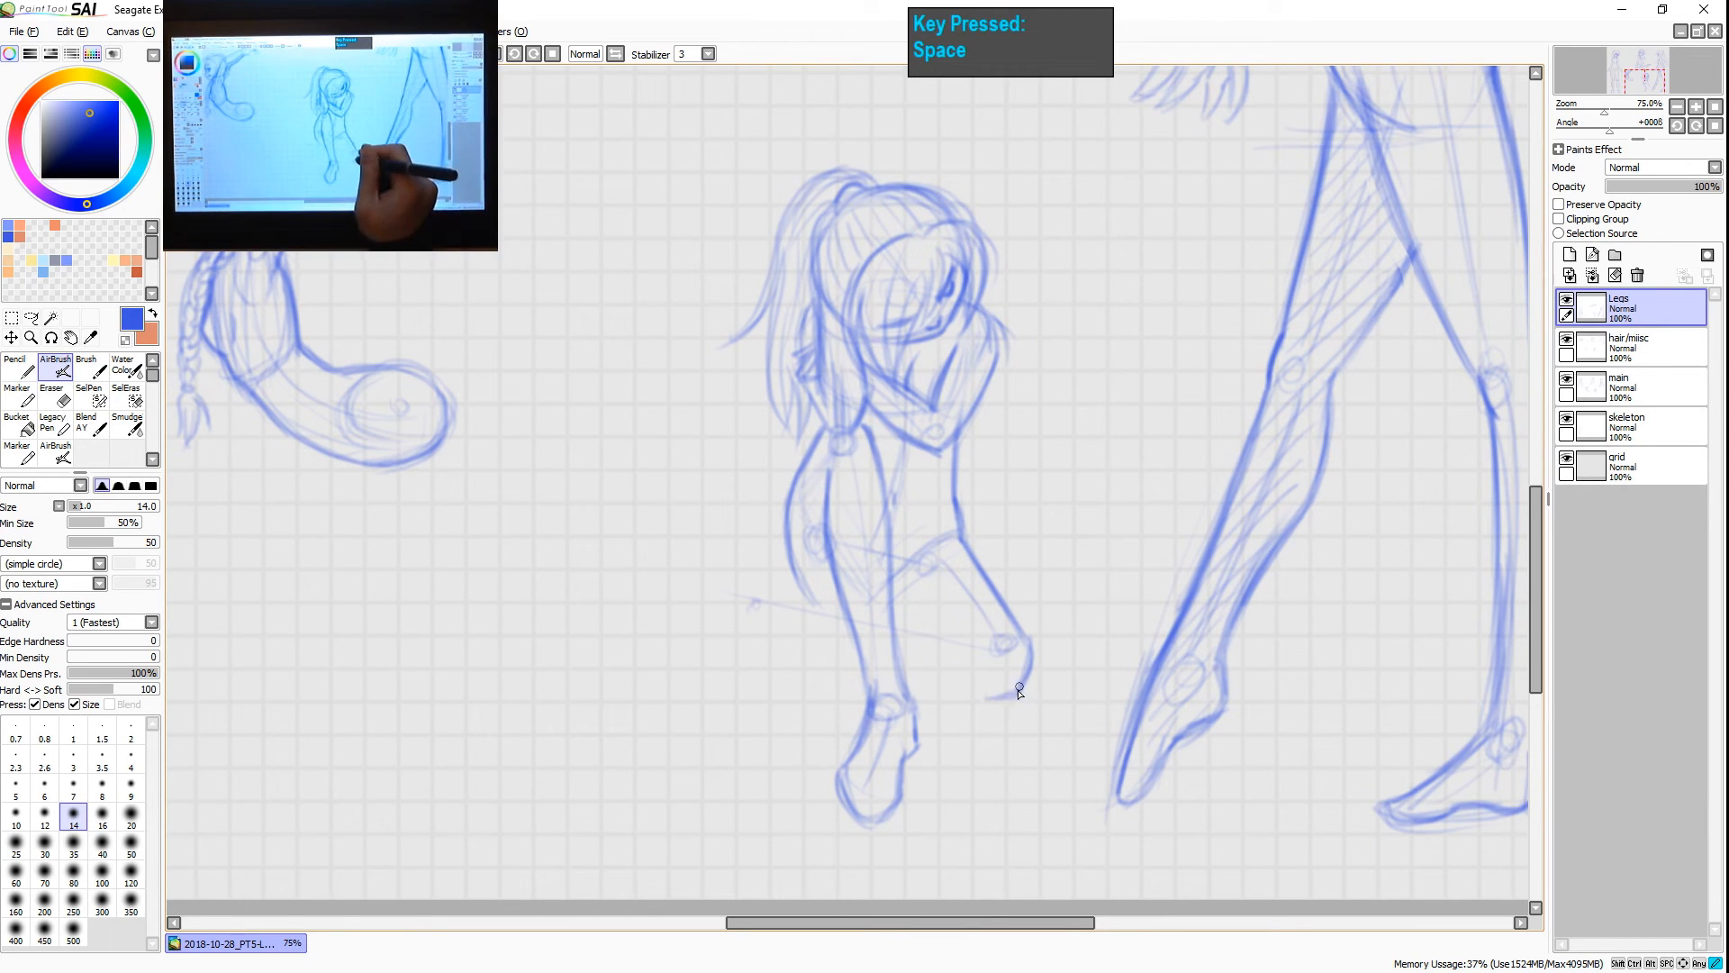
pyautogui.hotkey('ctrl', 'z')
pyautogui.moveTo(807, 641); pyautogui.dragTo(897, 652)
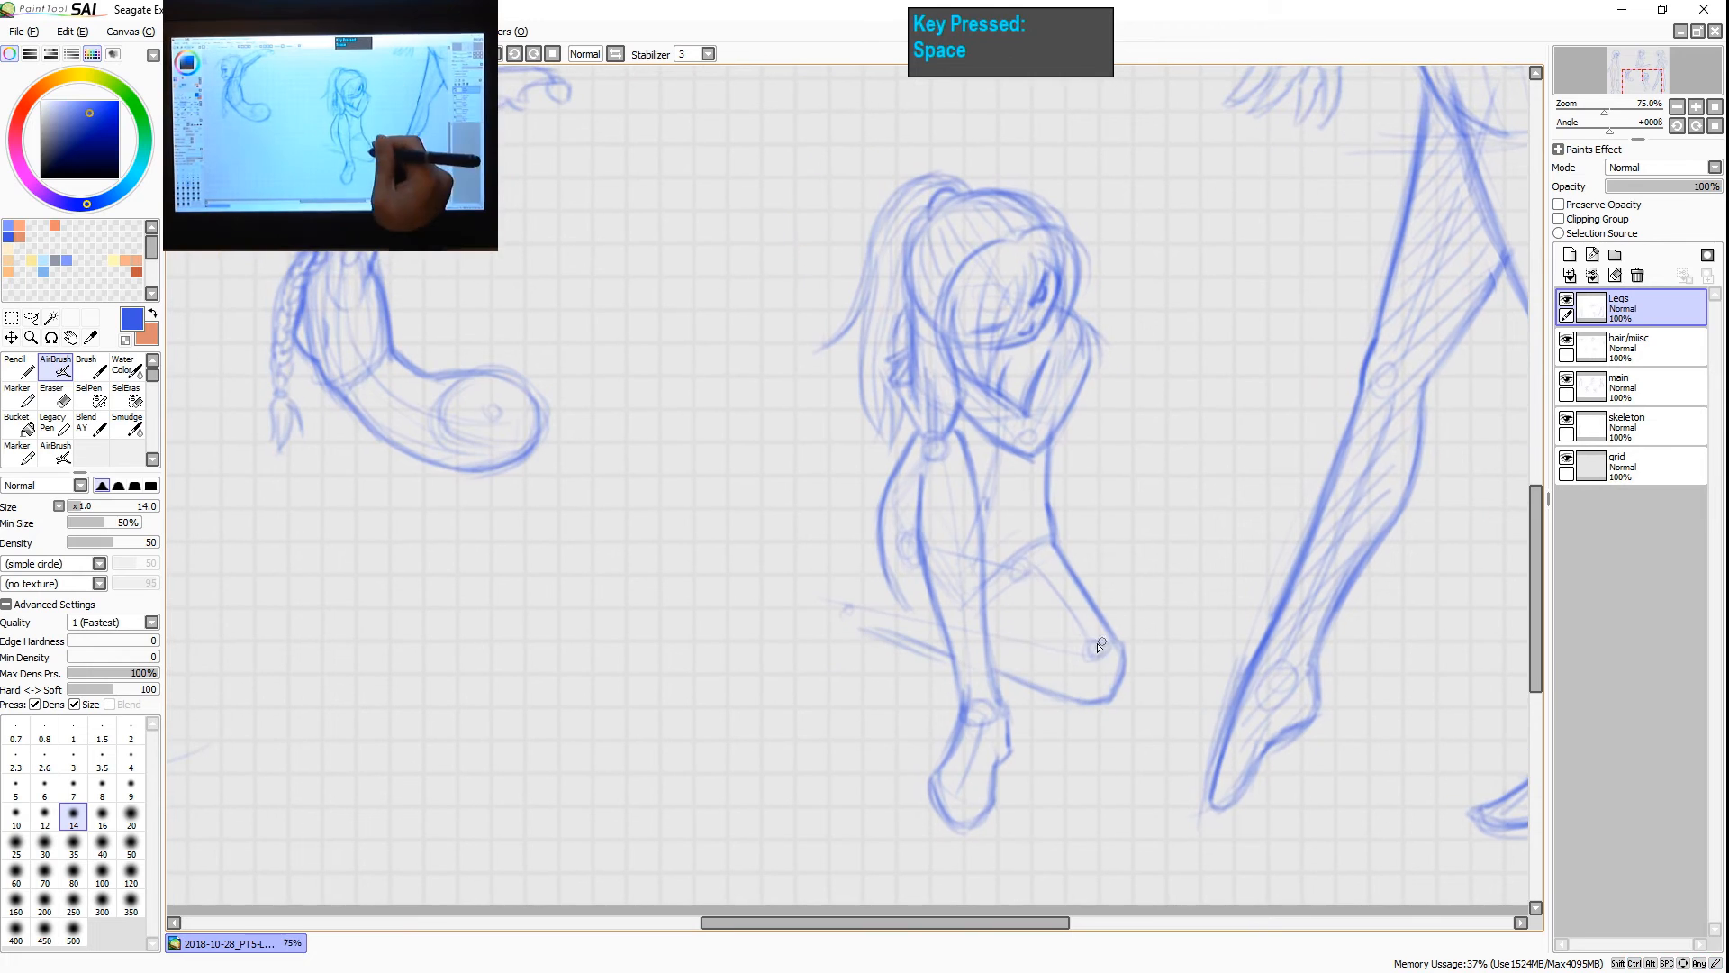
# - Rework the far foot's contour so it extends from the ankle behind the near leg to a pointed toe
pyautogui.hotkey('ctrl', 'z')
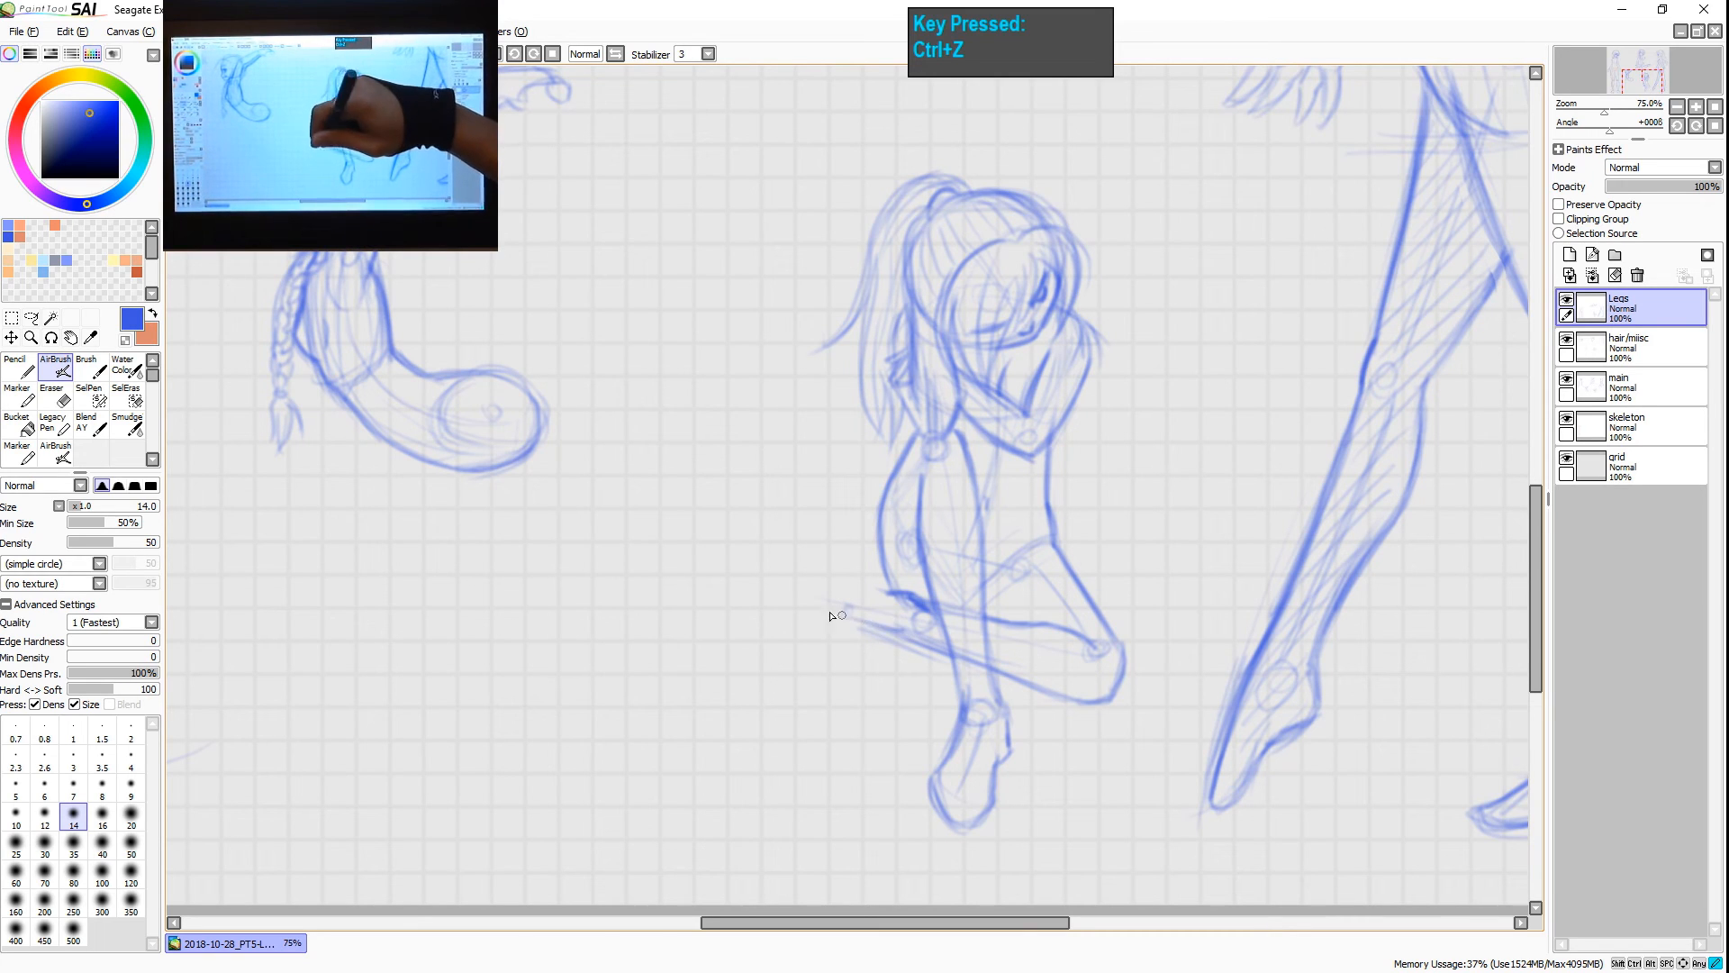
pyautogui.moveTo(880, 631)
pyautogui.mouseDown()
pyautogui.moveTo(790, 604)
pyautogui.moveTo(782, 570)
pyautogui.moveTo(830, 610)
pyautogui.moveTo(791, 588)
pyautogui.moveTo(906, 592)
pyautogui.mouseUp()
pyautogui.moveTo(797, 586); pyautogui.dragTo(910, 594)
pyautogui.hotkey('ctrl', 'shift', 'z')
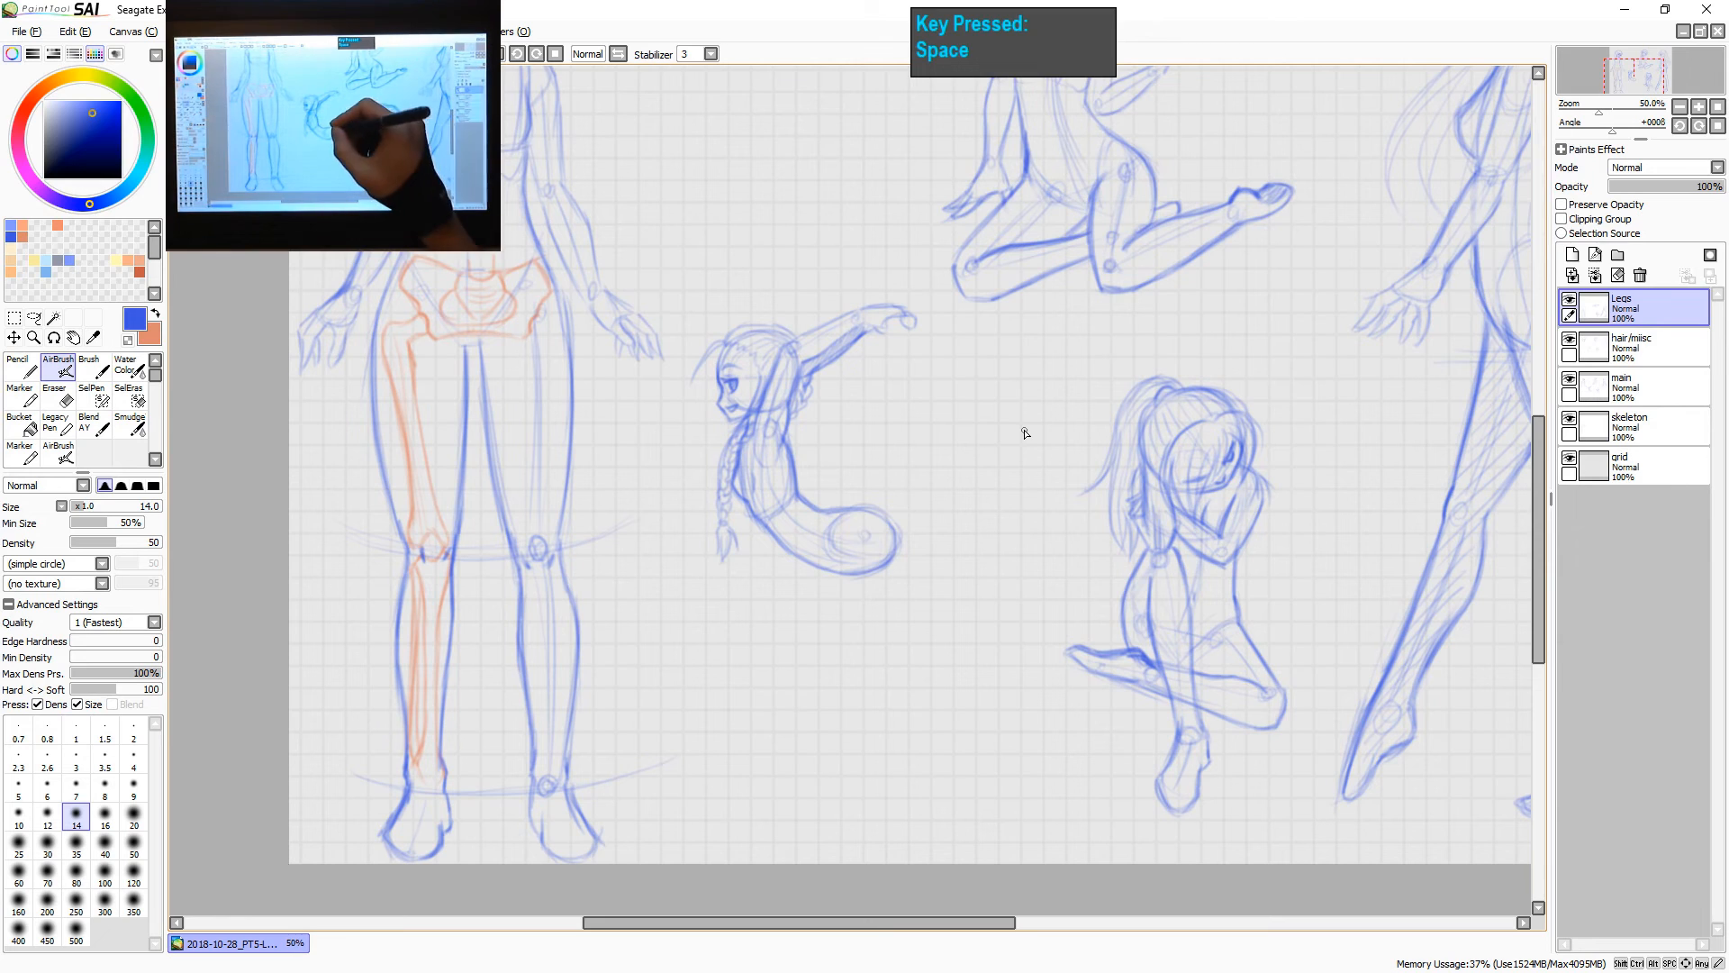
# - Sketch the knee and ankle joints, thigh line and shin guideline of the back-bending braided figure's raised leg
pyautogui.moveTo(961, 559); pyautogui.dragTo(937, 532)
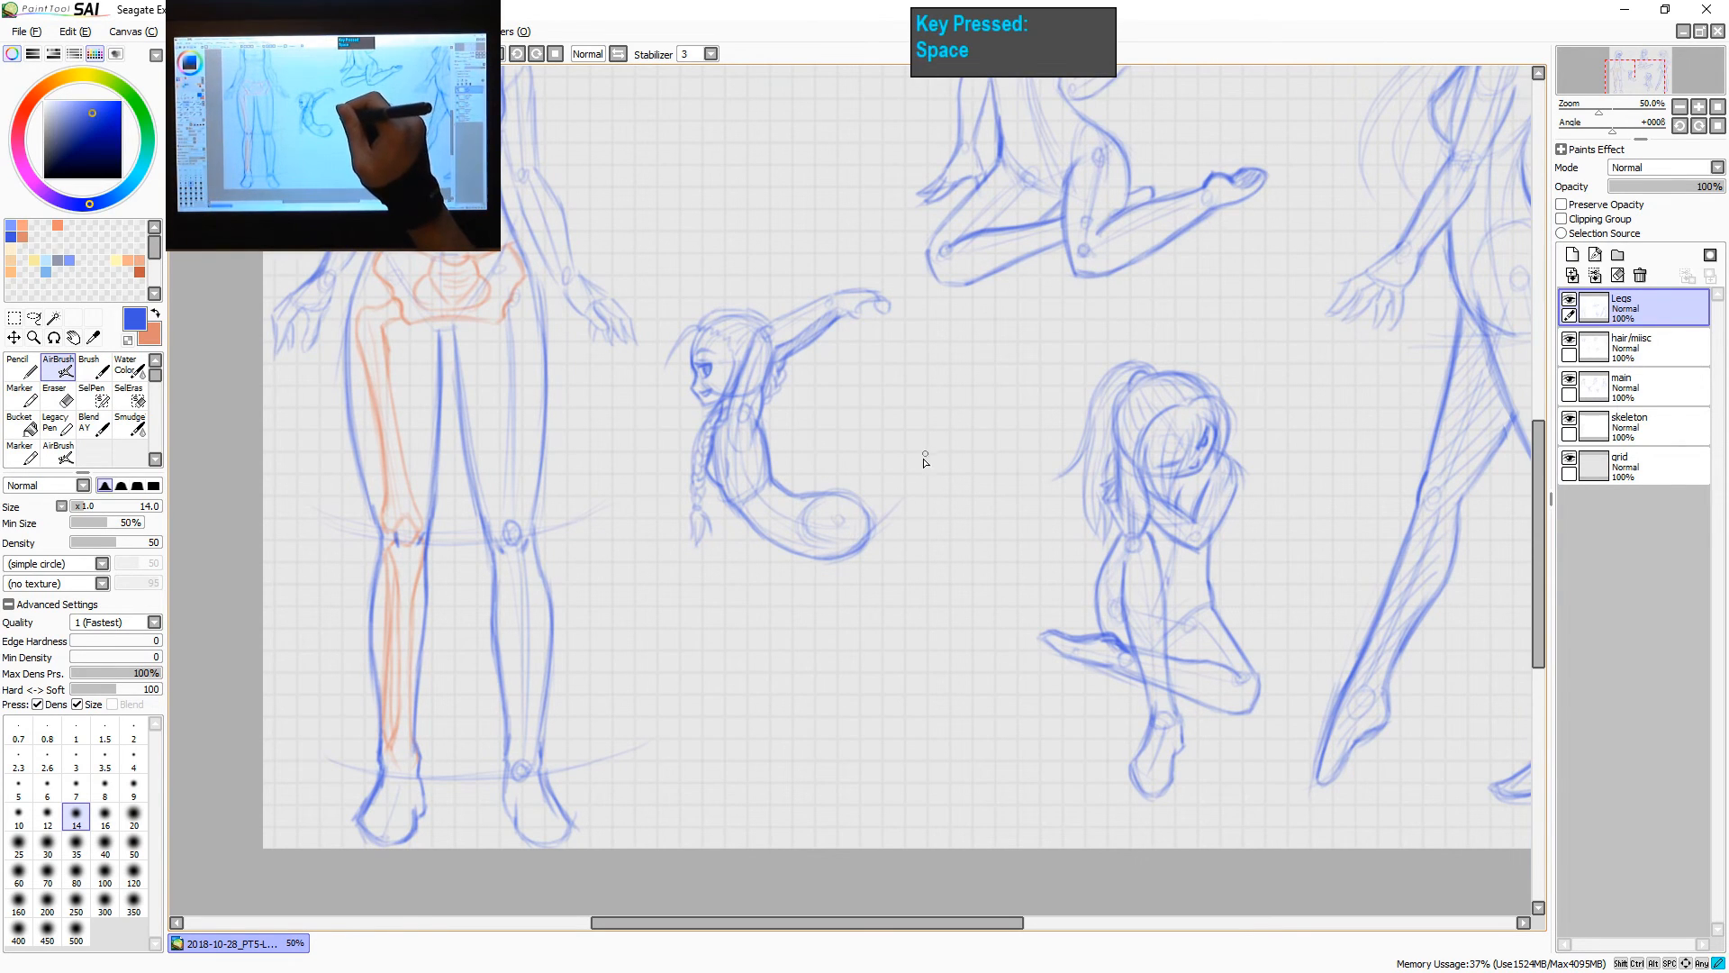
pyautogui.moveTo(937, 444); pyautogui.dragTo(870, 537)
pyautogui.moveTo(920, 477); pyautogui.dragTo(860, 538)
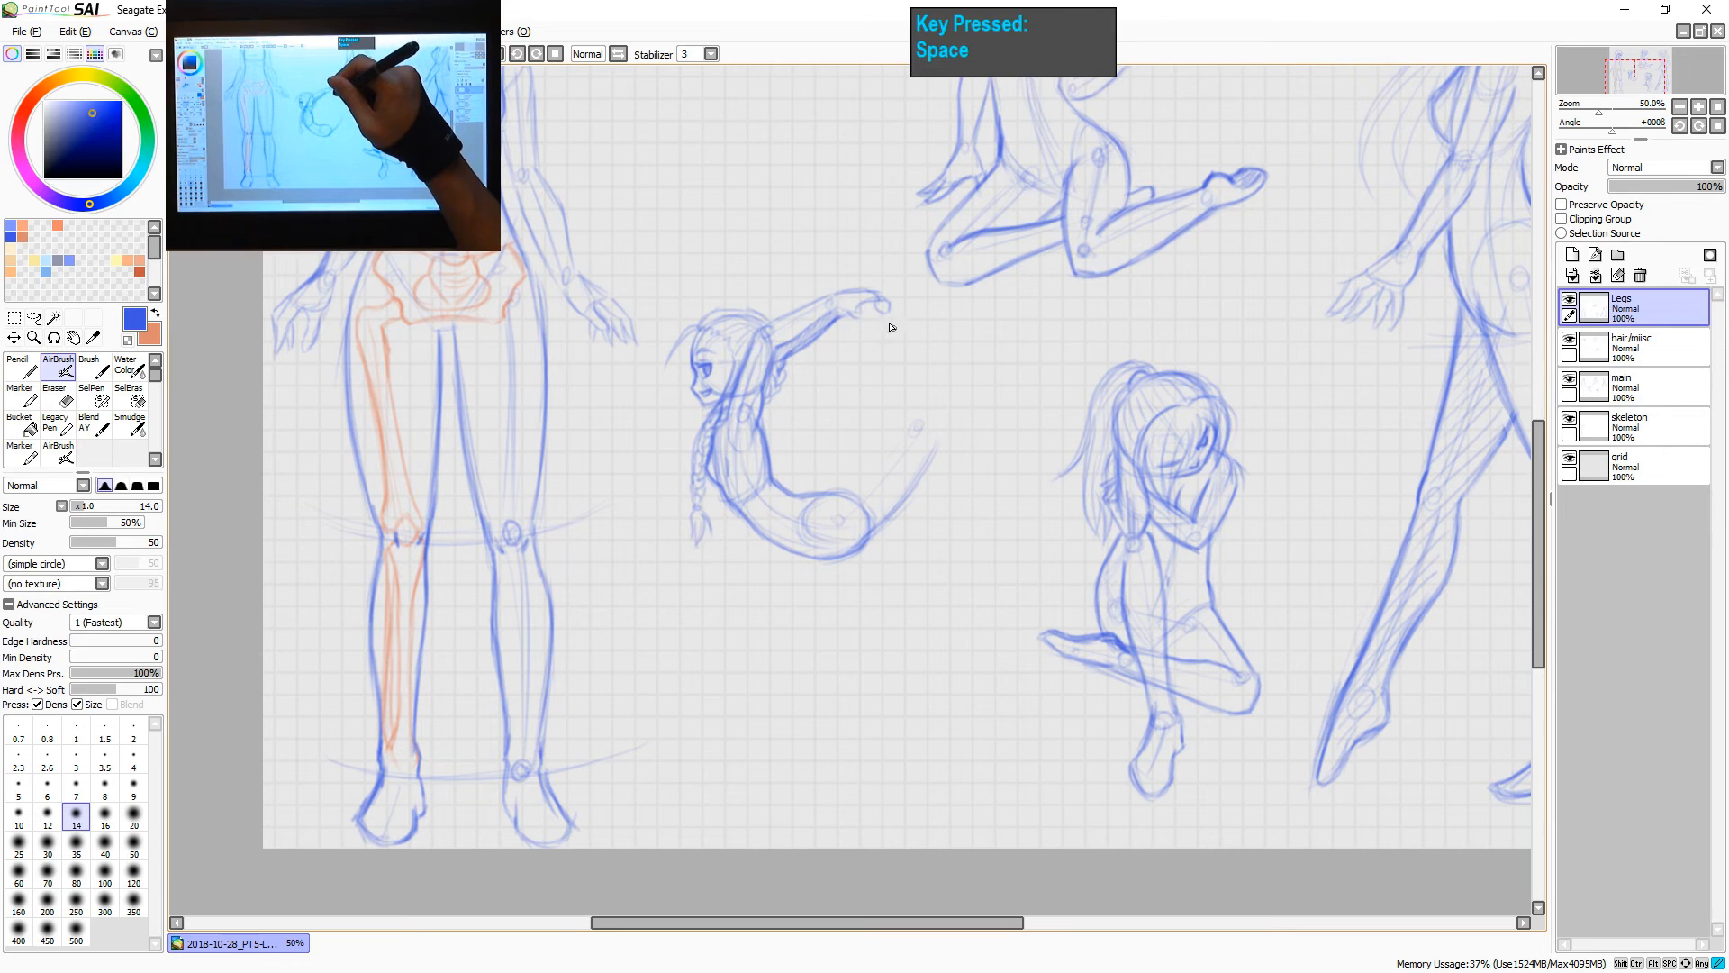
pyautogui.moveTo(889, 328); pyautogui.dragTo(920, 424)
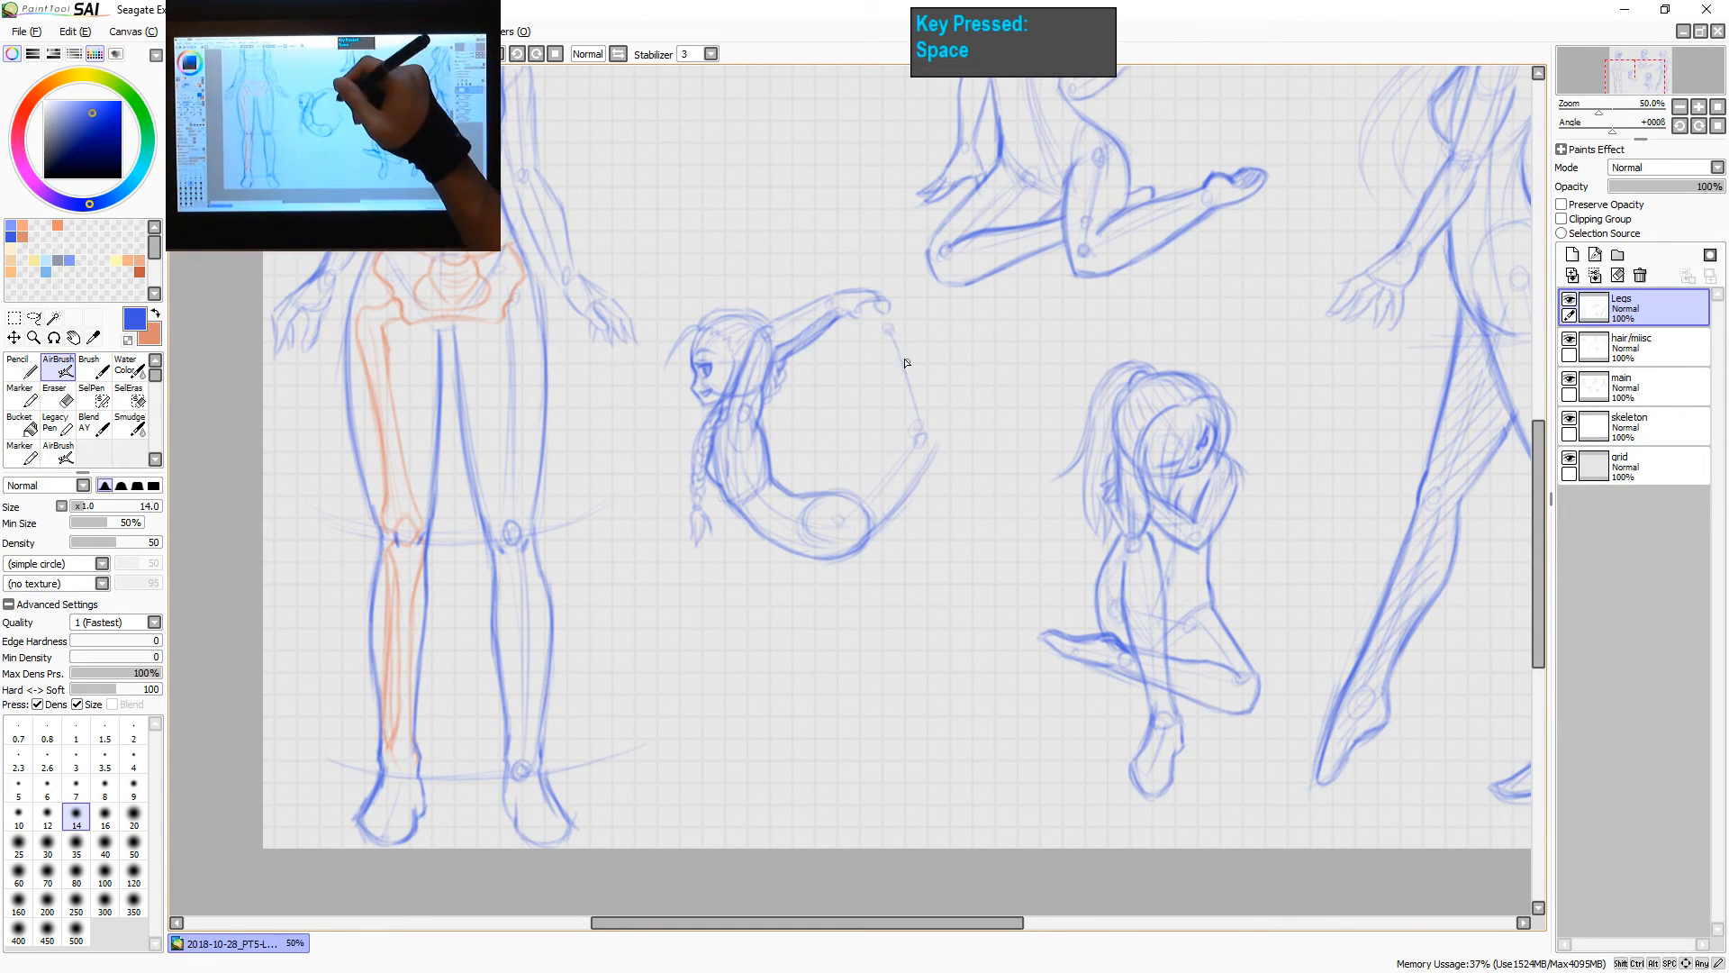
pyautogui.press('2')
pyautogui.press('space')
pyautogui.moveTo(955, 433); pyautogui.dragTo(1040, 459)
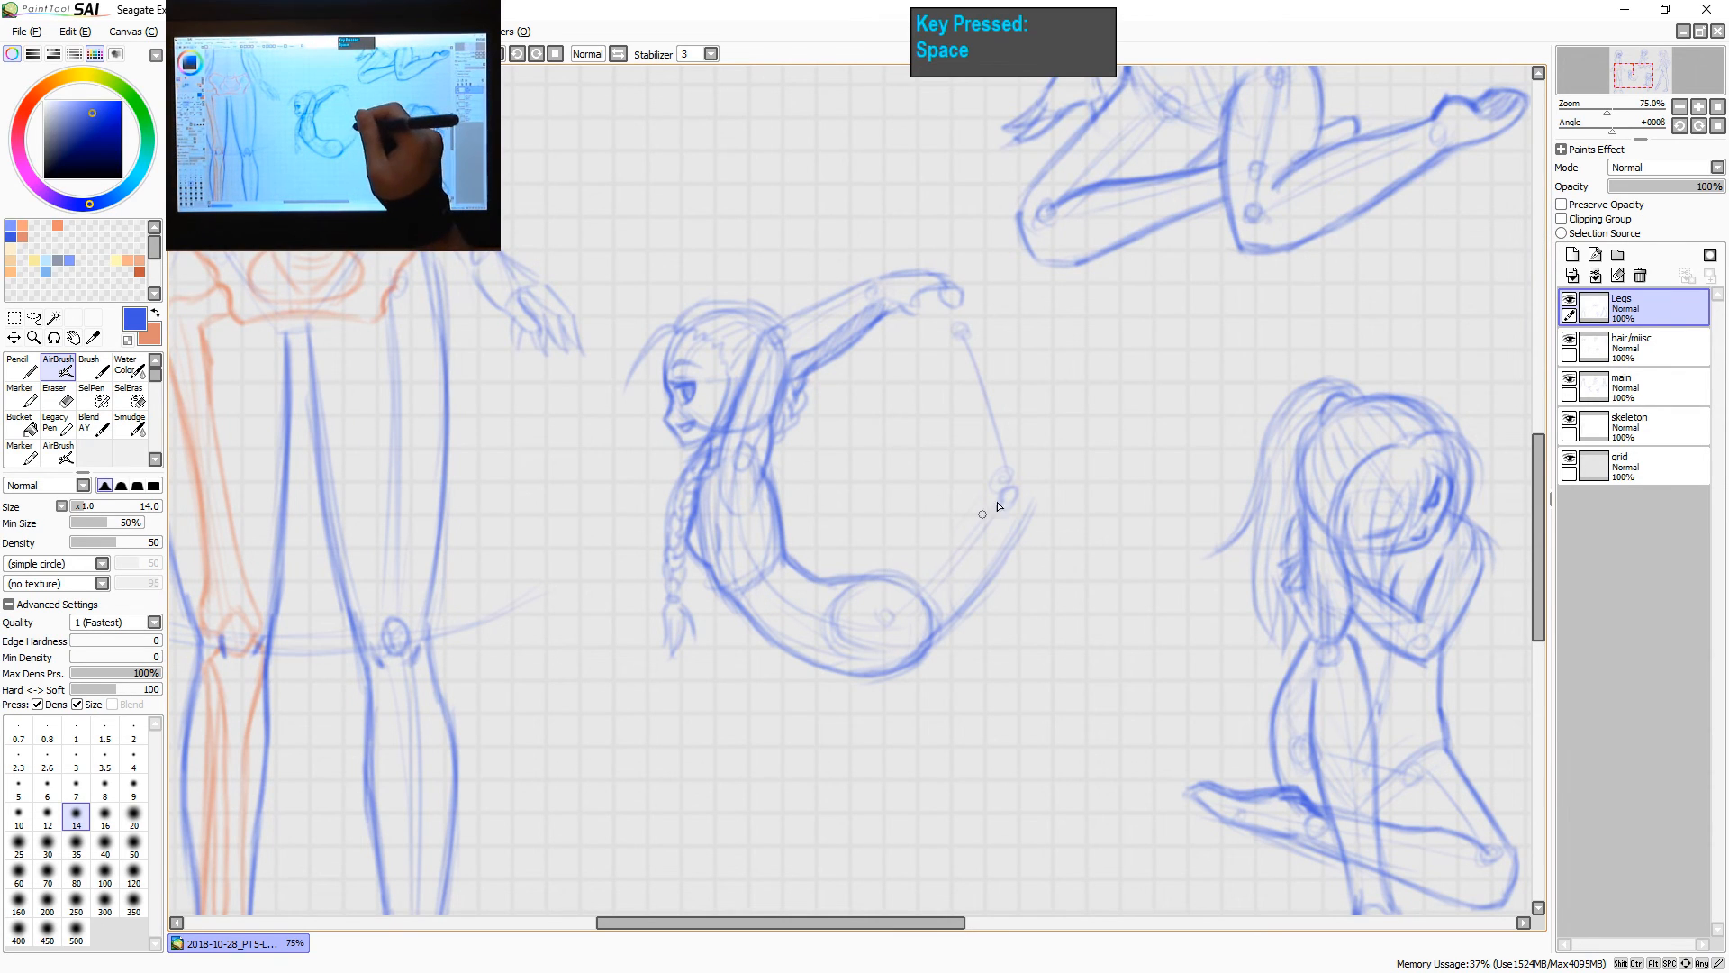
# - Draw the raised leg's outer contour from the buttock around the knee up to the ankle
pyautogui.moveTo(1033, 507); pyautogui.dragTo(938, 633)
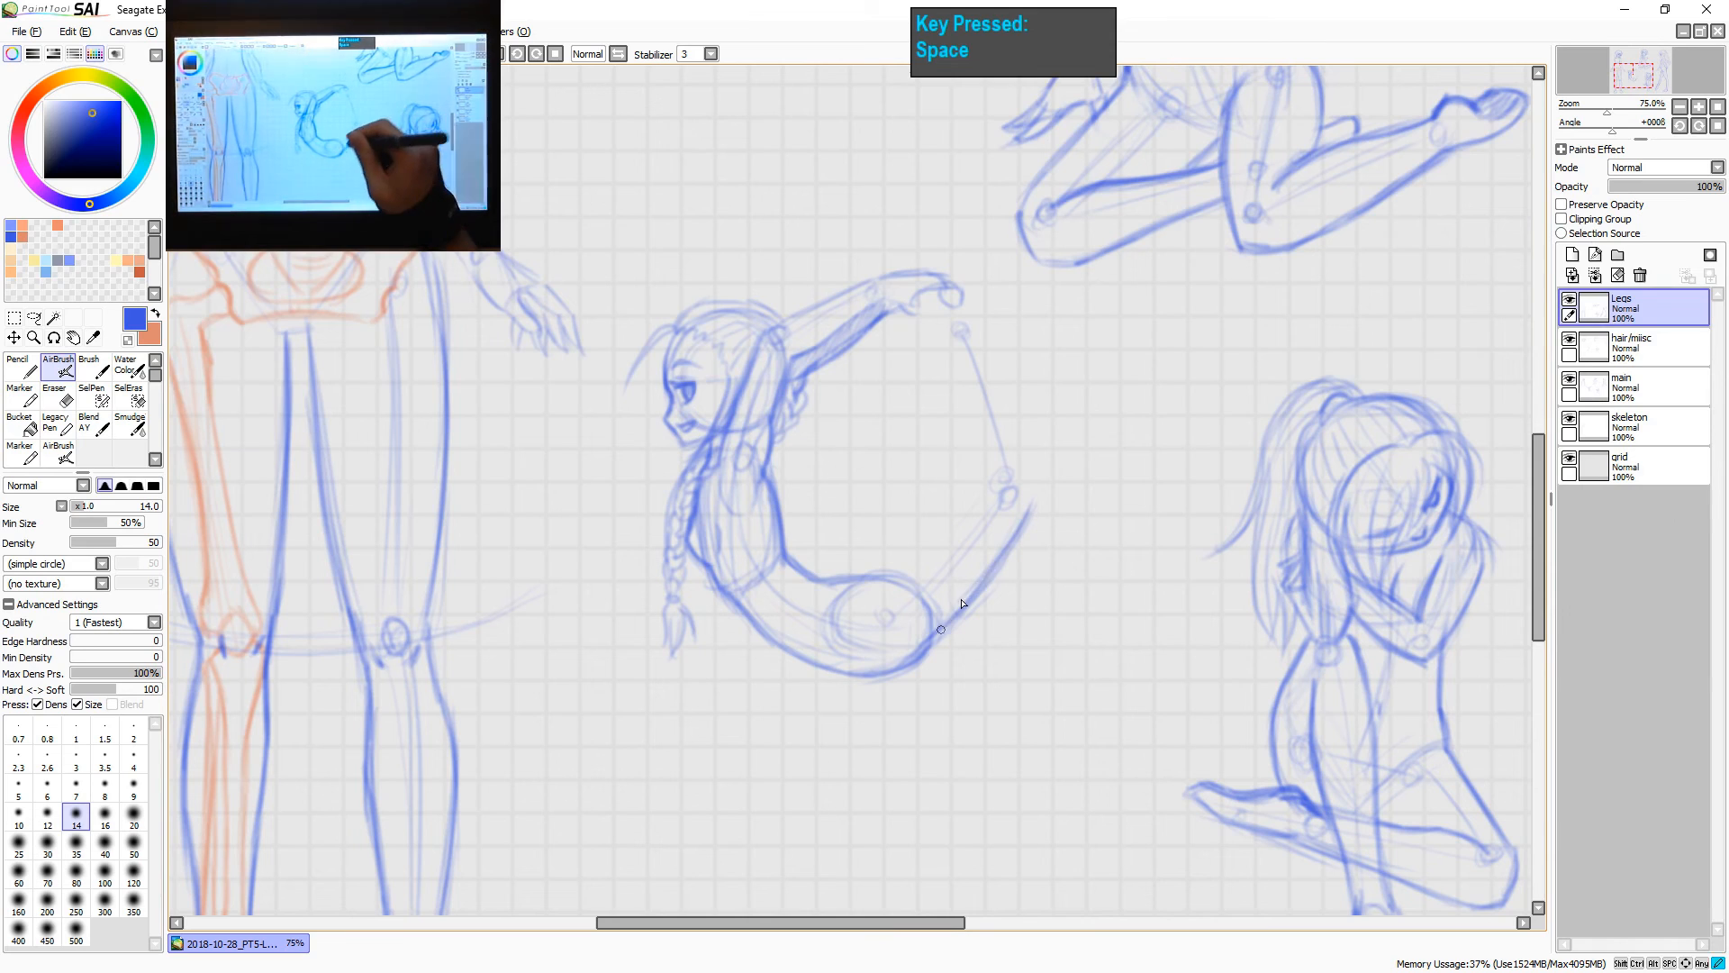
pyautogui.moveTo(1001, 556); pyautogui.dragTo(938, 632)
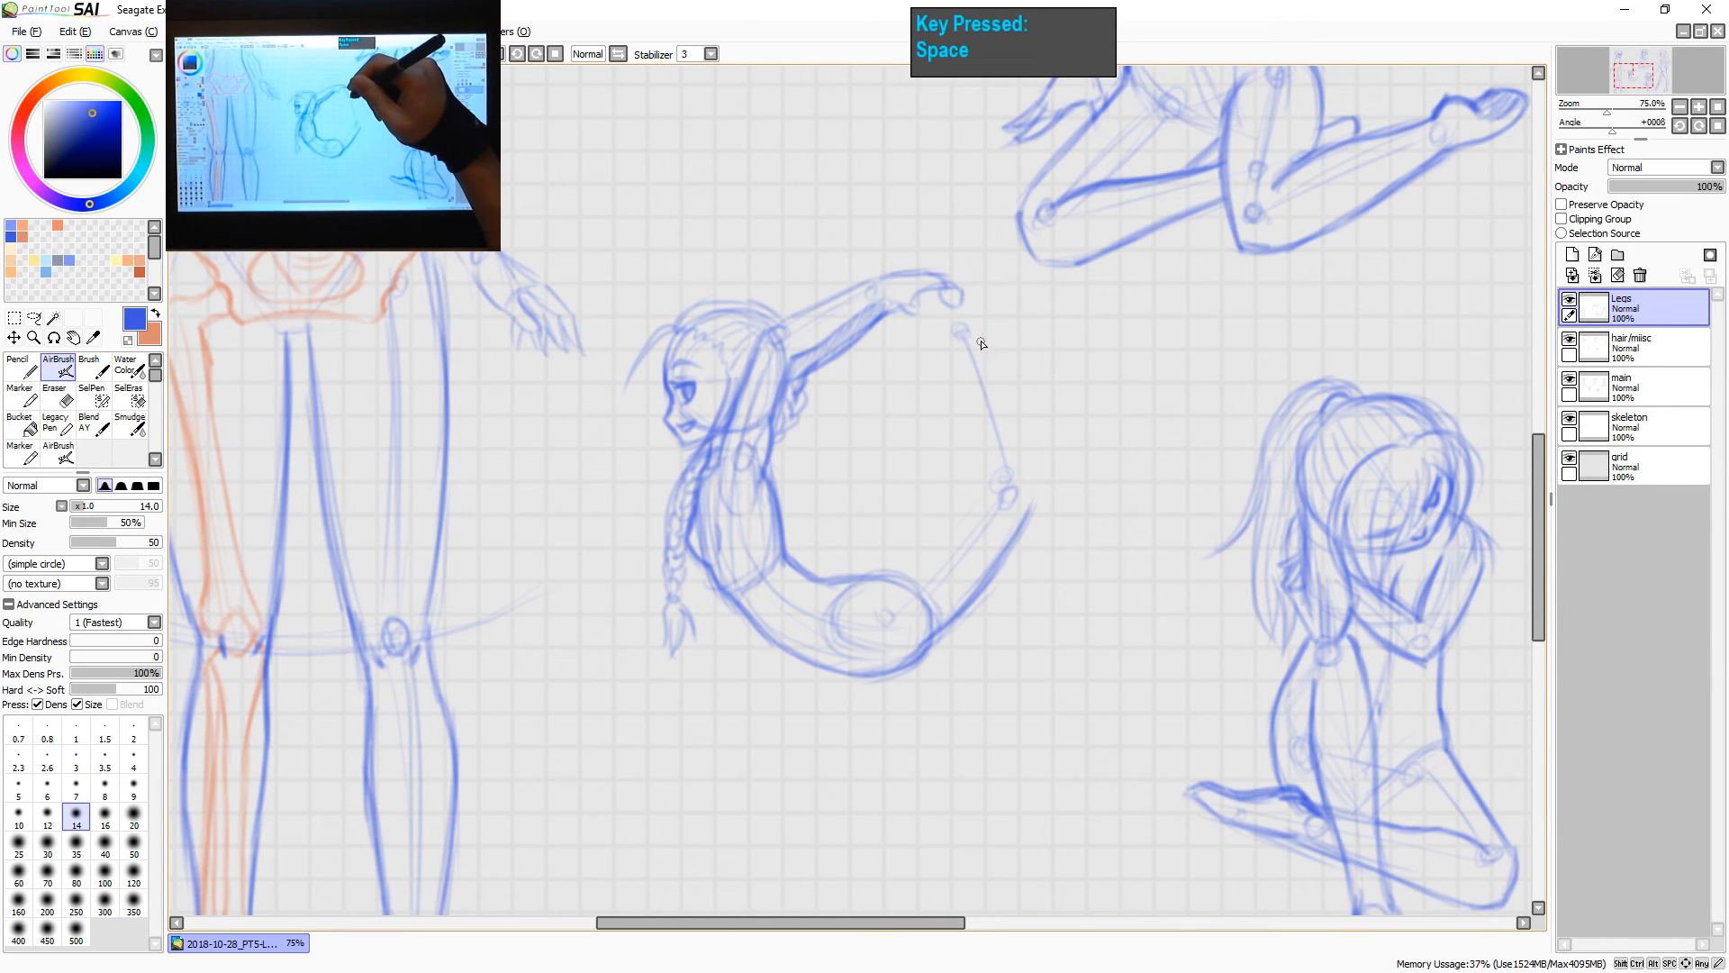
pyautogui.moveTo(981, 334); pyautogui.dragTo(1031, 486)
pyautogui.moveTo(995, 387)
pyautogui.mouseDown()
pyautogui.moveTo(1042, 498)
pyautogui.moveTo(1031, 483)
pyautogui.moveTo(995, 562)
pyautogui.mouseUp()
# - Draw the raised lower leg's inner contour from the foot held in the hand down to the knee
pyautogui.moveTo(938, 303)
pyautogui.mouseDown()
pyautogui.moveTo(972, 335)
pyautogui.moveTo(968, 315)
pyautogui.moveTo(928, 328)
pyautogui.moveTo(964, 371)
pyautogui.mouseUp()
pyautogui.moveTo(958, 353); pyautogui.dragTo(994, 489)
pyautogui.moveTo(963, 358); pyautogui.dragTo(994, 487)
pyautogui.moveTo(933, 334); pyautogui.dragTo(969, 378)
# - Draw the raised thigh's inner contour into the hip, and clean up the lines overlapping the hip circle
pyautogui.moveTo(970, 405)
pyautogui.mouseDown()
pyautogui.moveTo(990, 490)
pyautogui.moveTo(915, 561)
pyautogui.mouseUp()
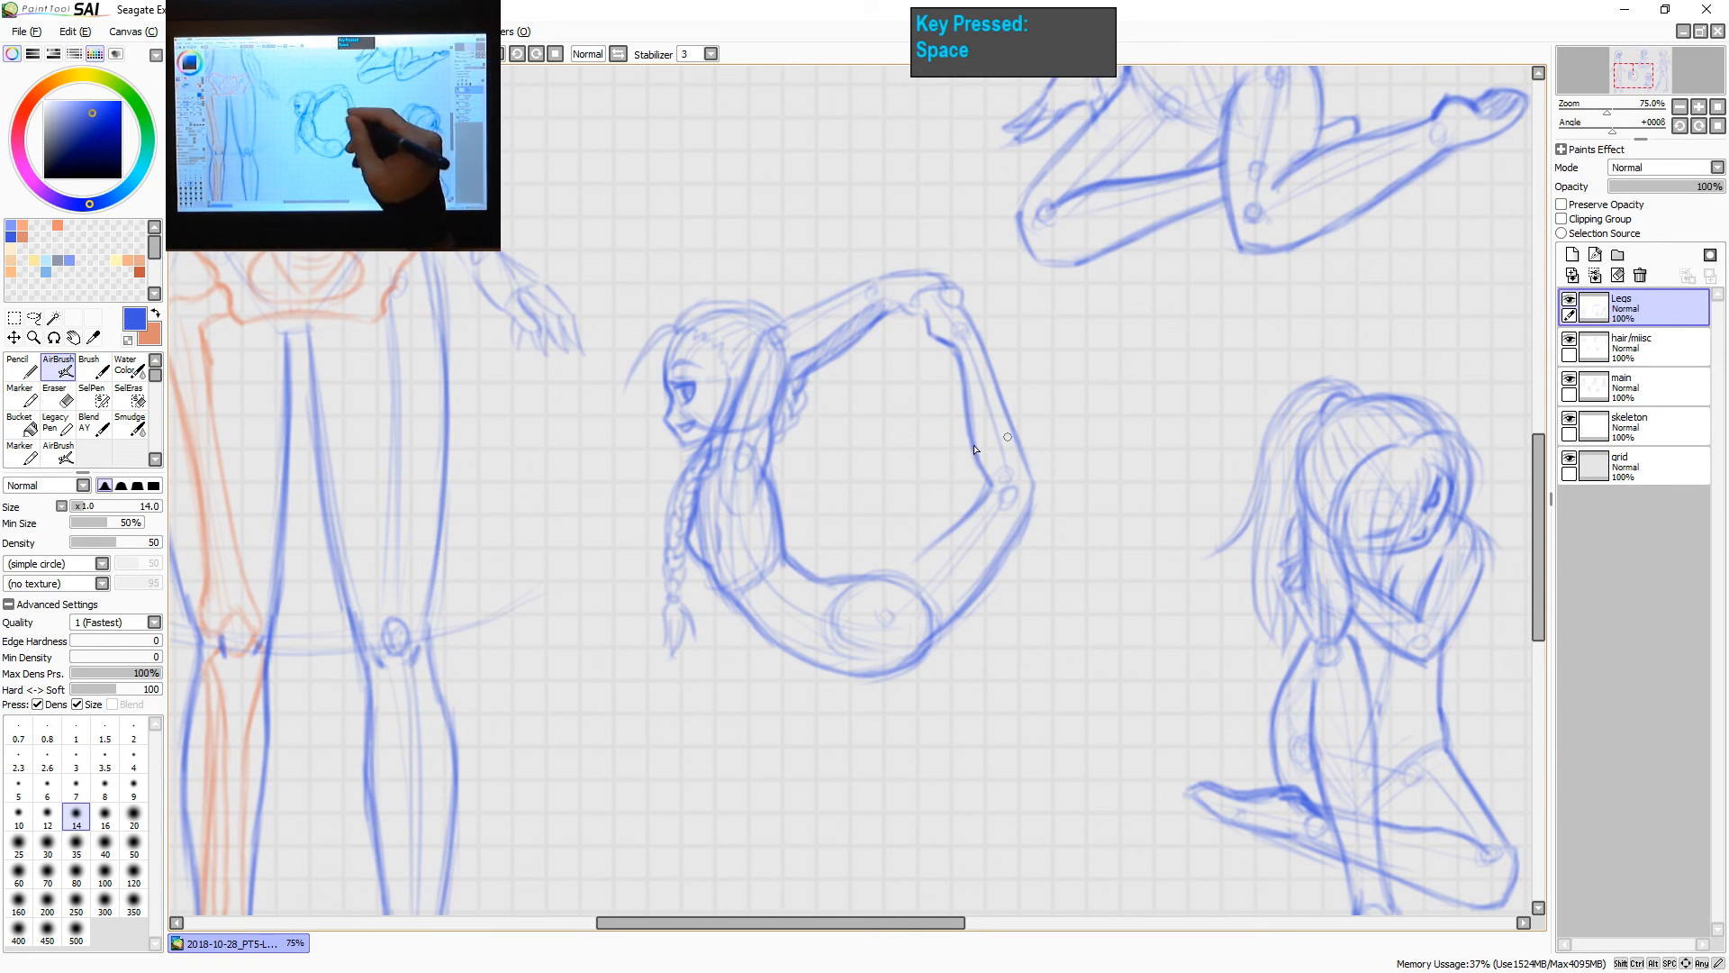
pyautogui.moveTo(1043, 511); pyautogui.dragTo(1351, 606)
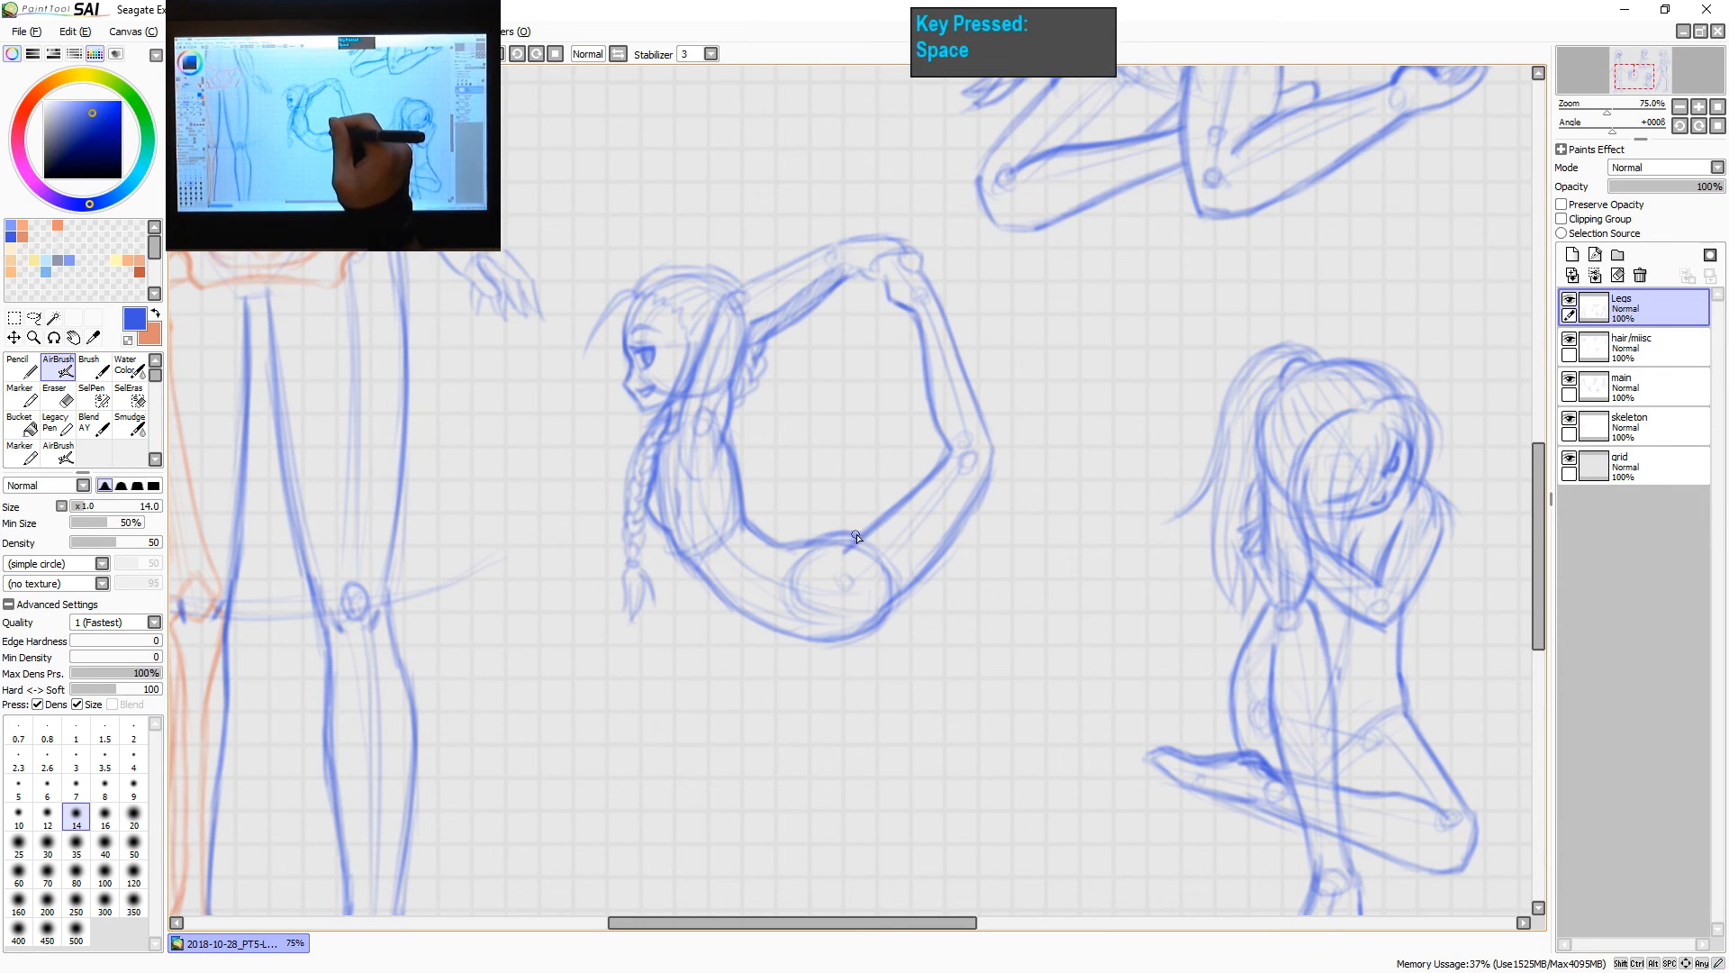
pyautogui.moveTo(868, 532); pyautogui.dragTo(796, 545)
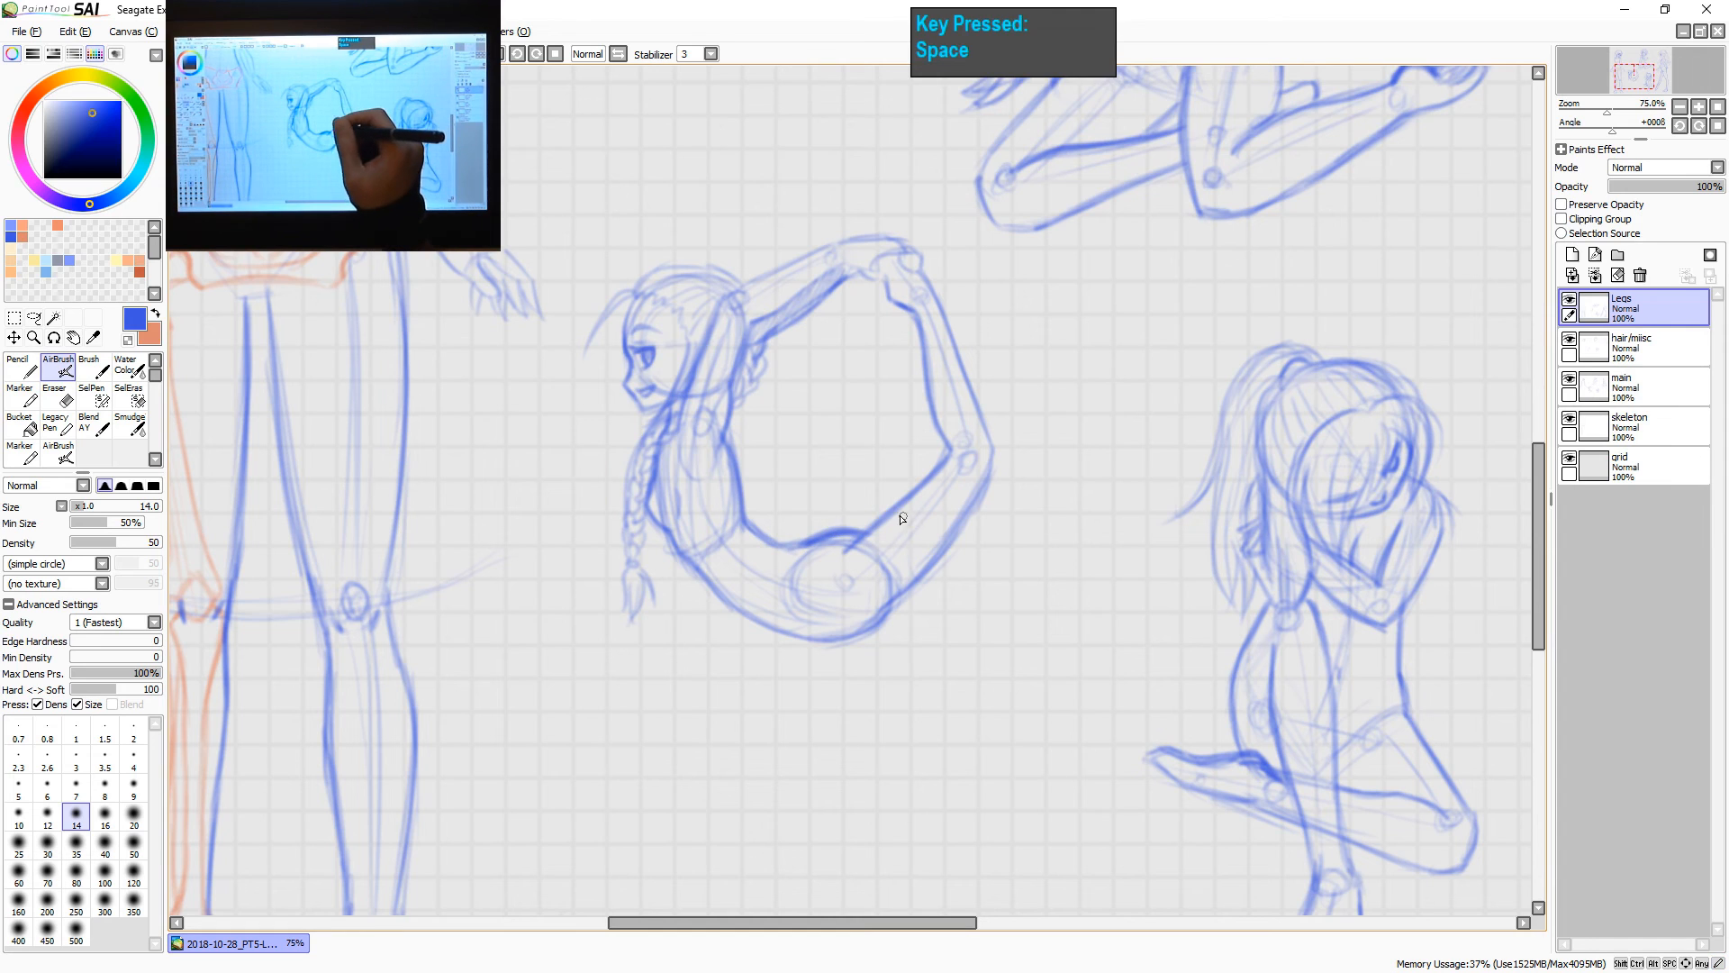
pyautogui.press('e')
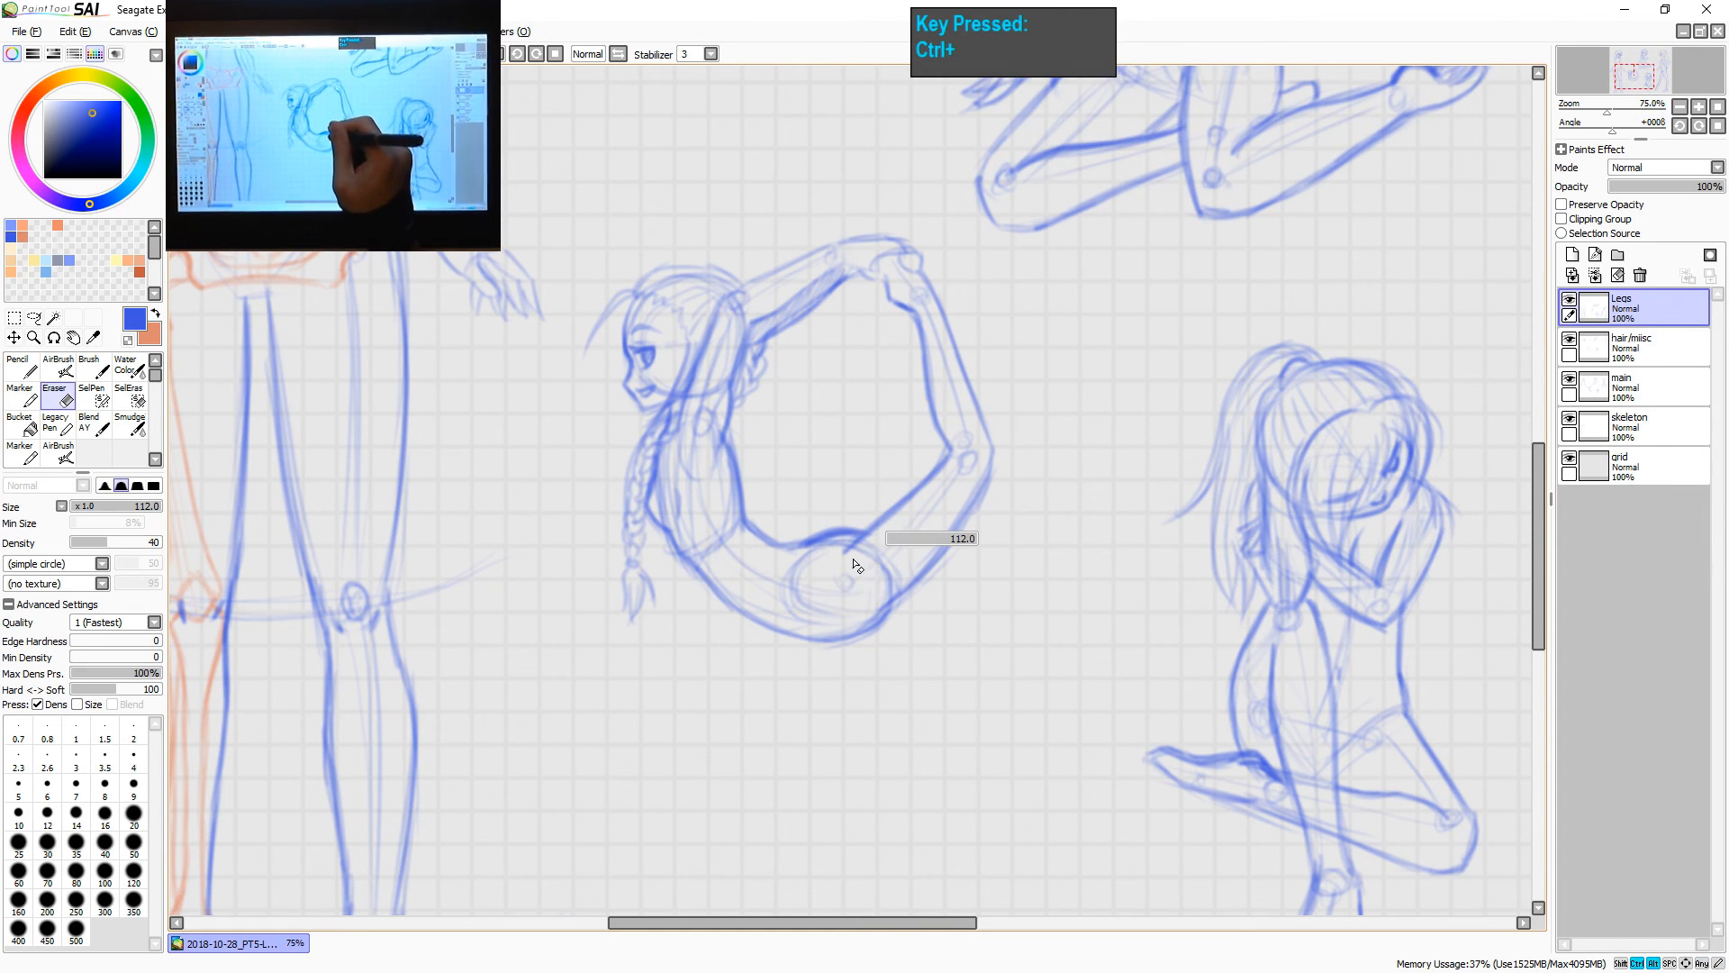
pyautogui.press('b')
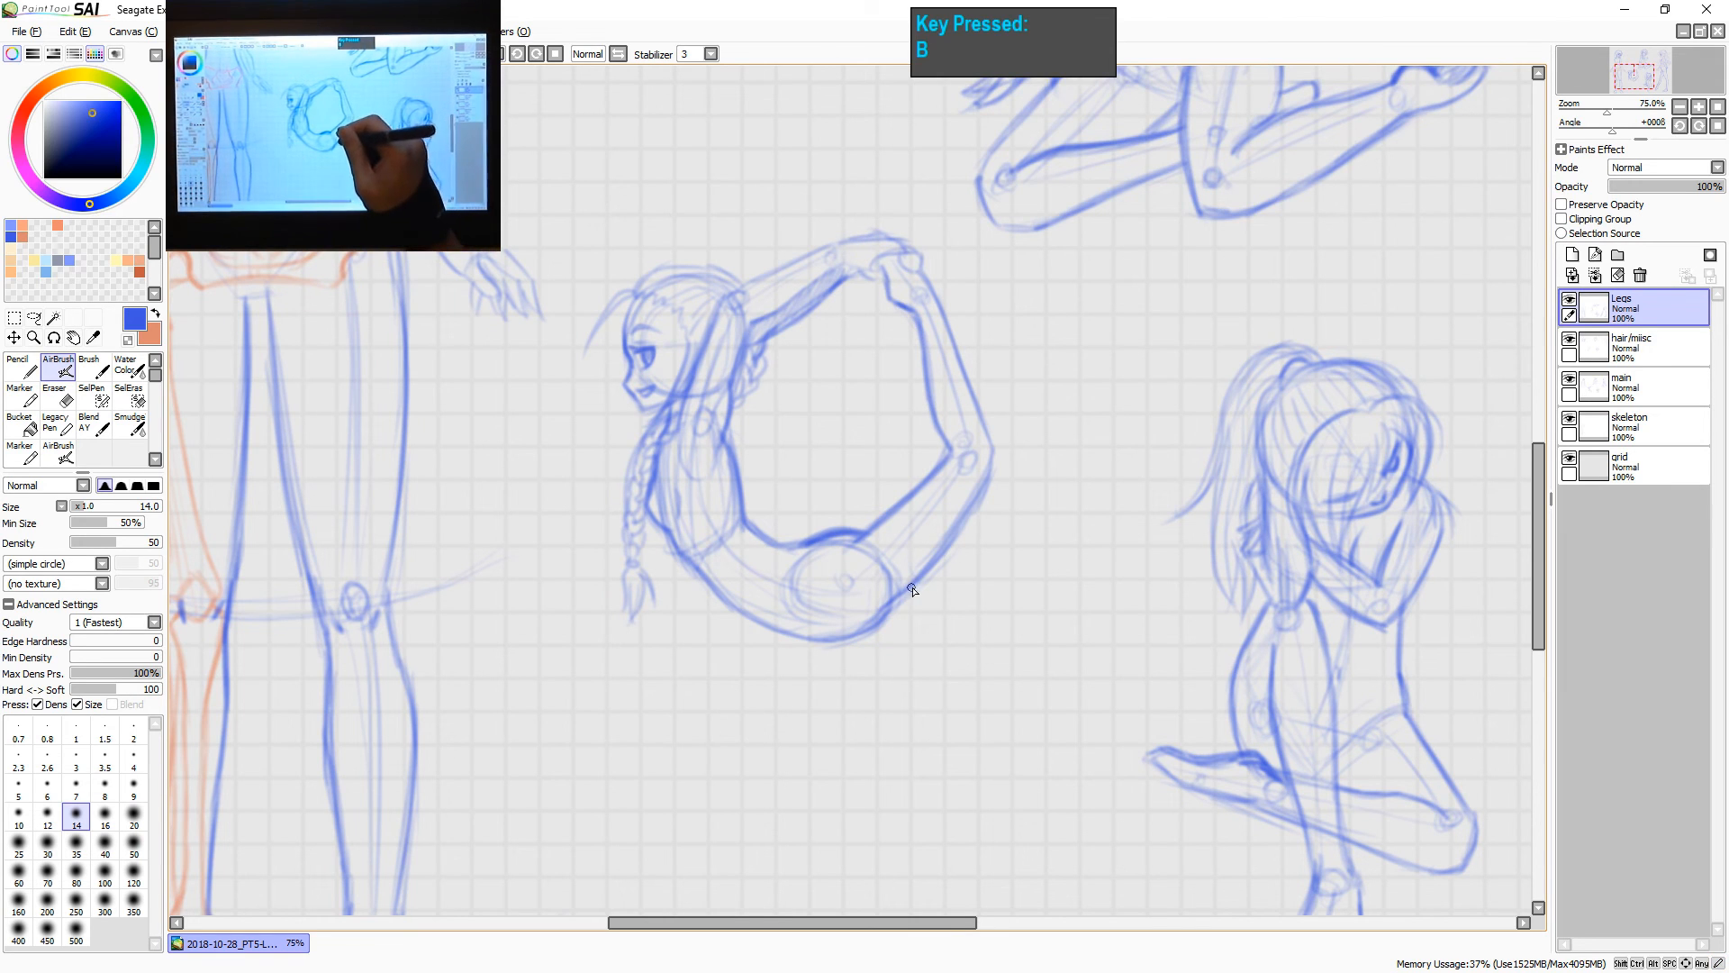
# - Sketch the ankle and knee joints, thigh line and shin guideline of the back-bending braided figure's standing leg
pyautogui.press('space')
pyautogui.moveTo(945, 641)
pyautogui.mouseDown()
pyautogui.moveTo(1074, 475)
pyautogui.moveTo(1052, 570)
pyautogui.mouseUp()
pyautogui.scroll(-1, 1076, 482)
pyautogui.press('space')
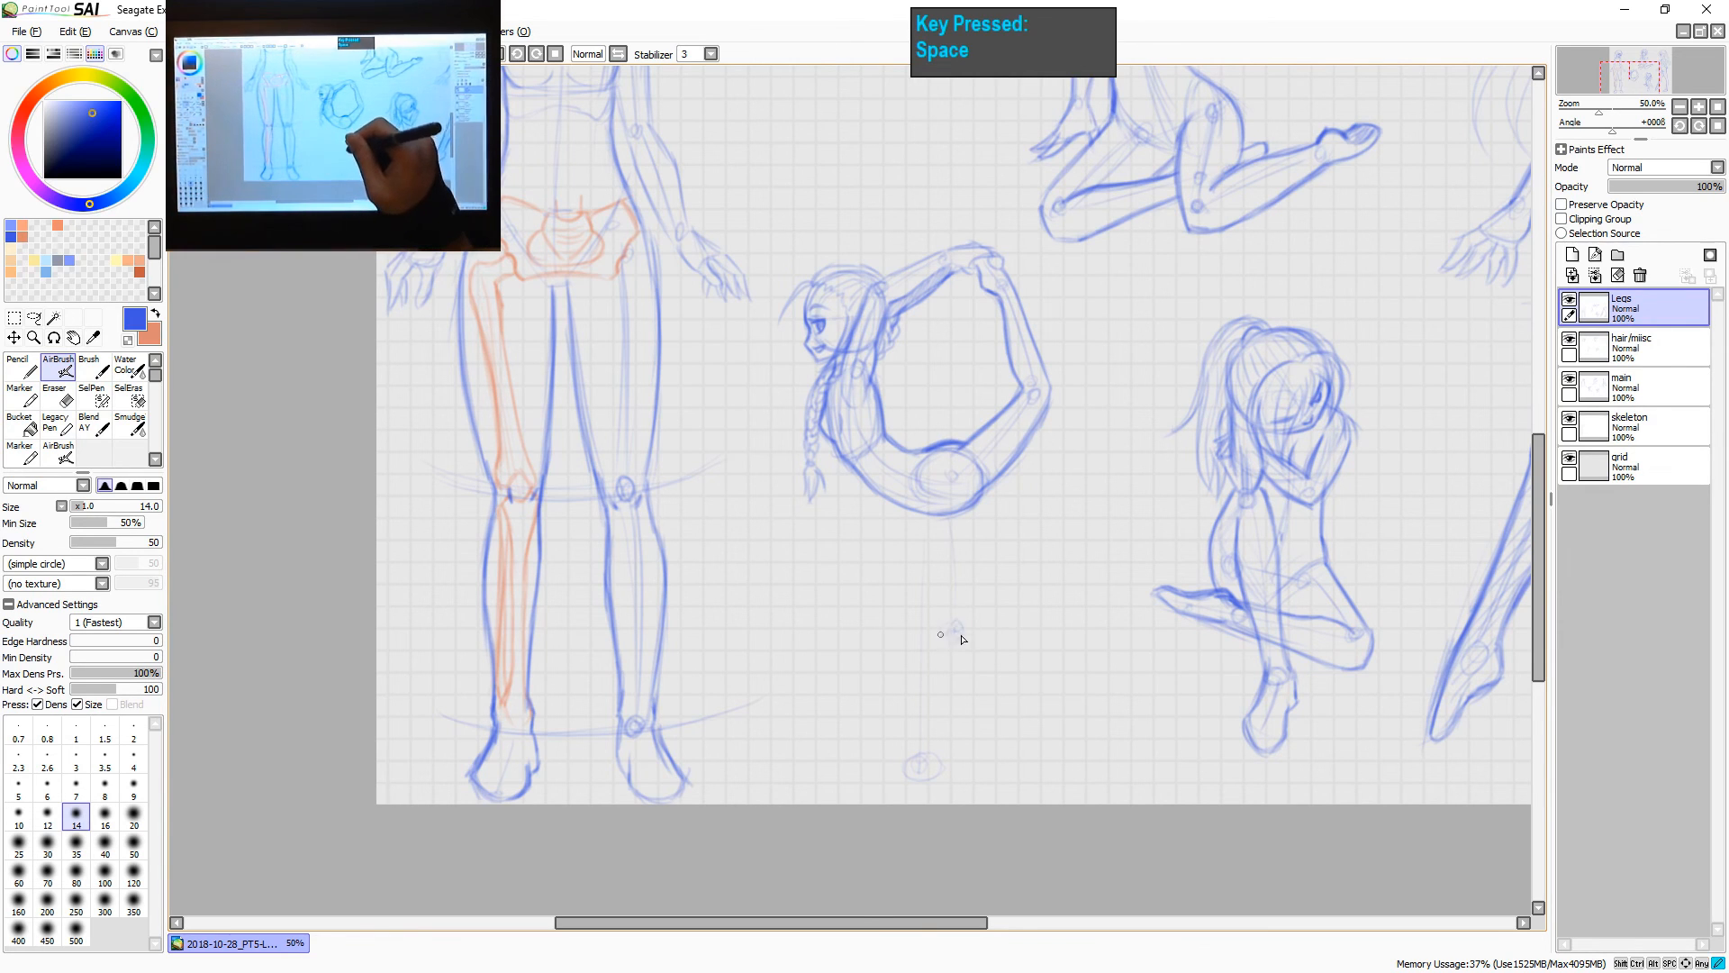
pyautogui.moveTo(953, 622); pyautogui.dragTo(951, 623)
pyautogui.moveTo(952, 520); pyautogui.dragTo(952, 620)
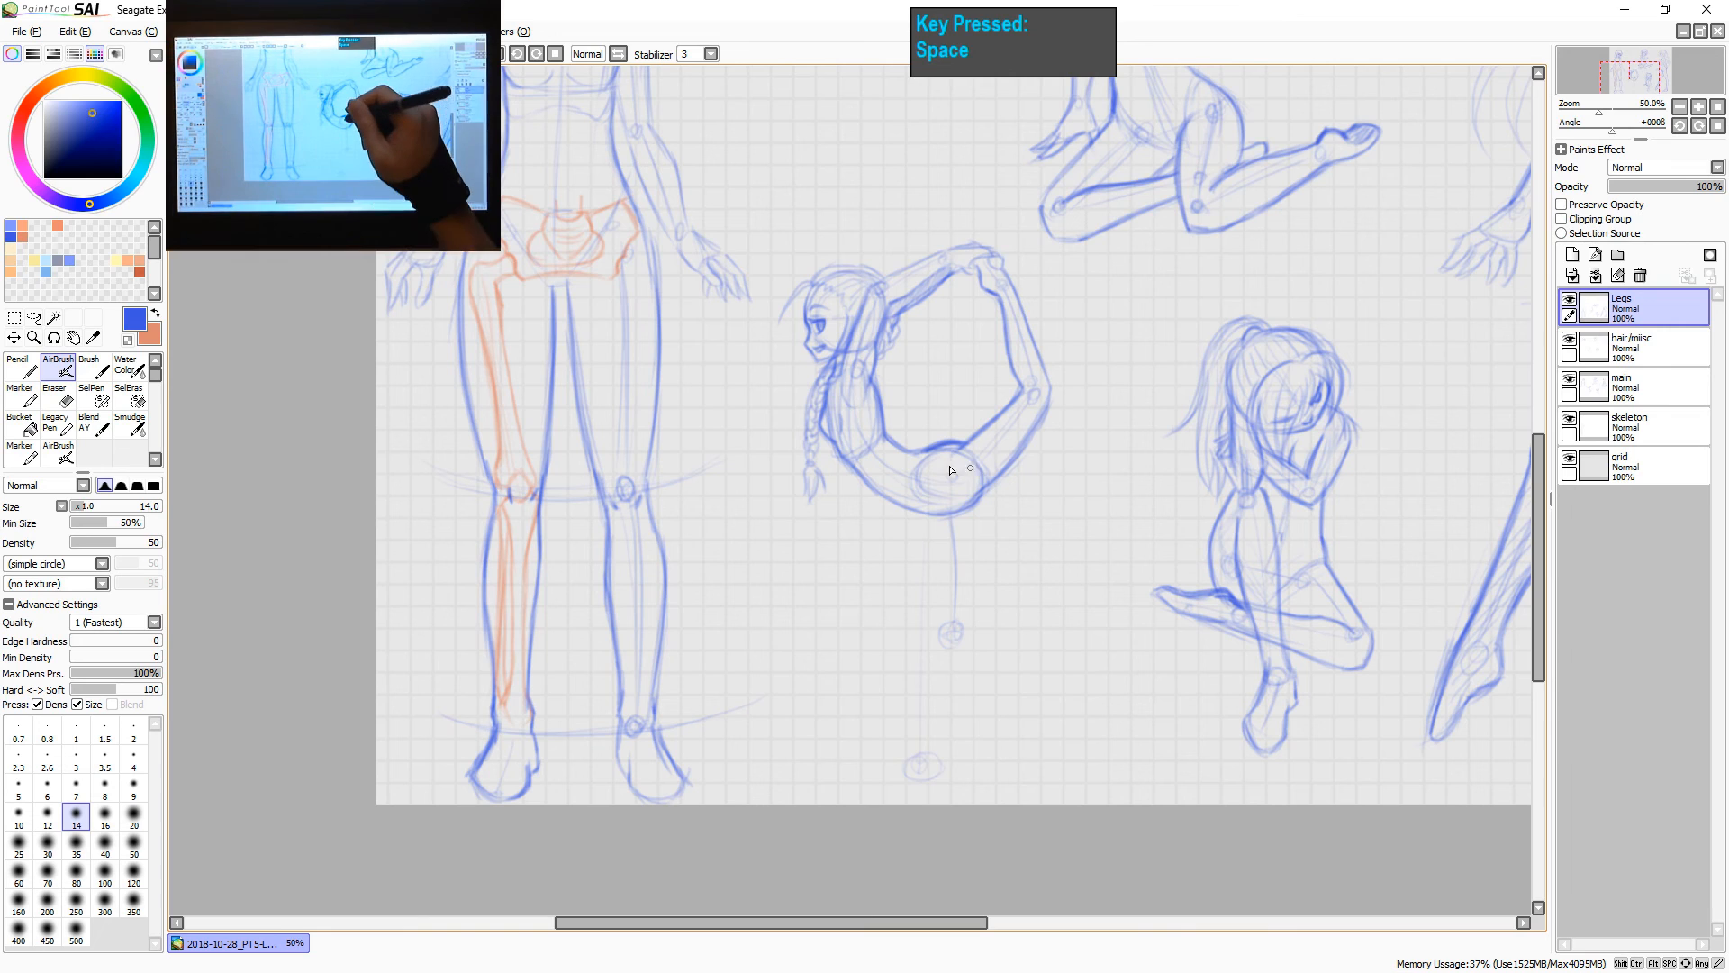
pyautogui.press('ctrl')
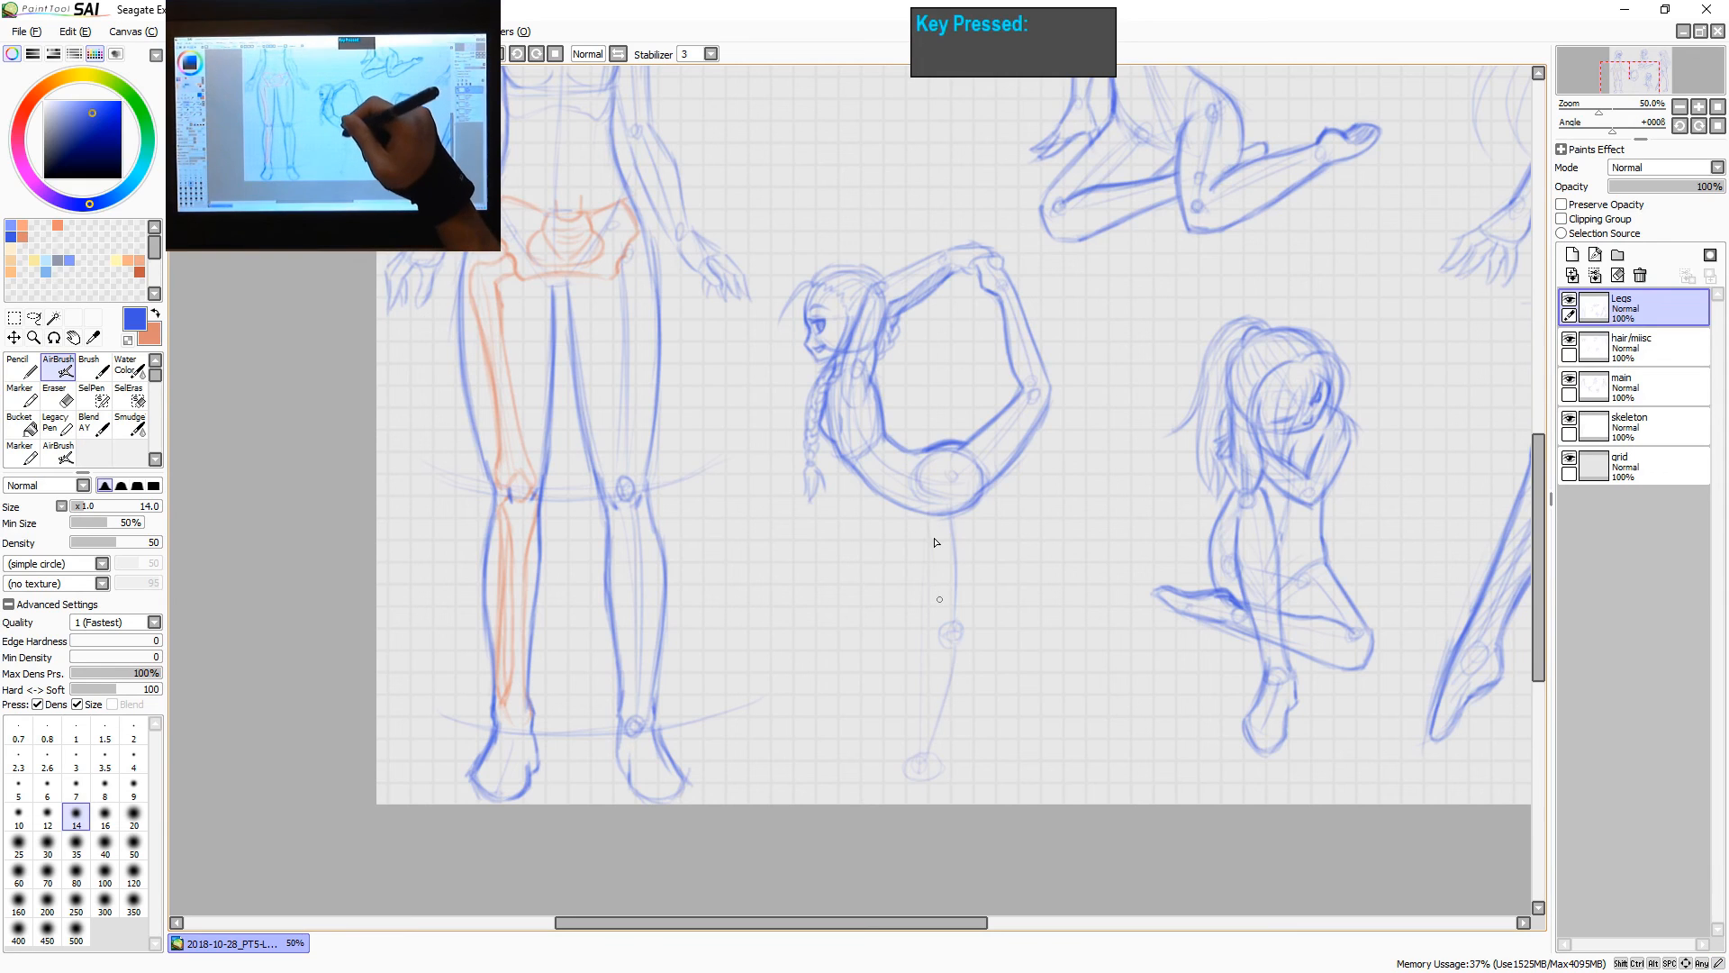
# - Draw the front and back contours of the standing thigh from the hip to the knee, redoing the front line
pyautogui.moveTo(928, 514); pyautogui.dragTo(940, 621)
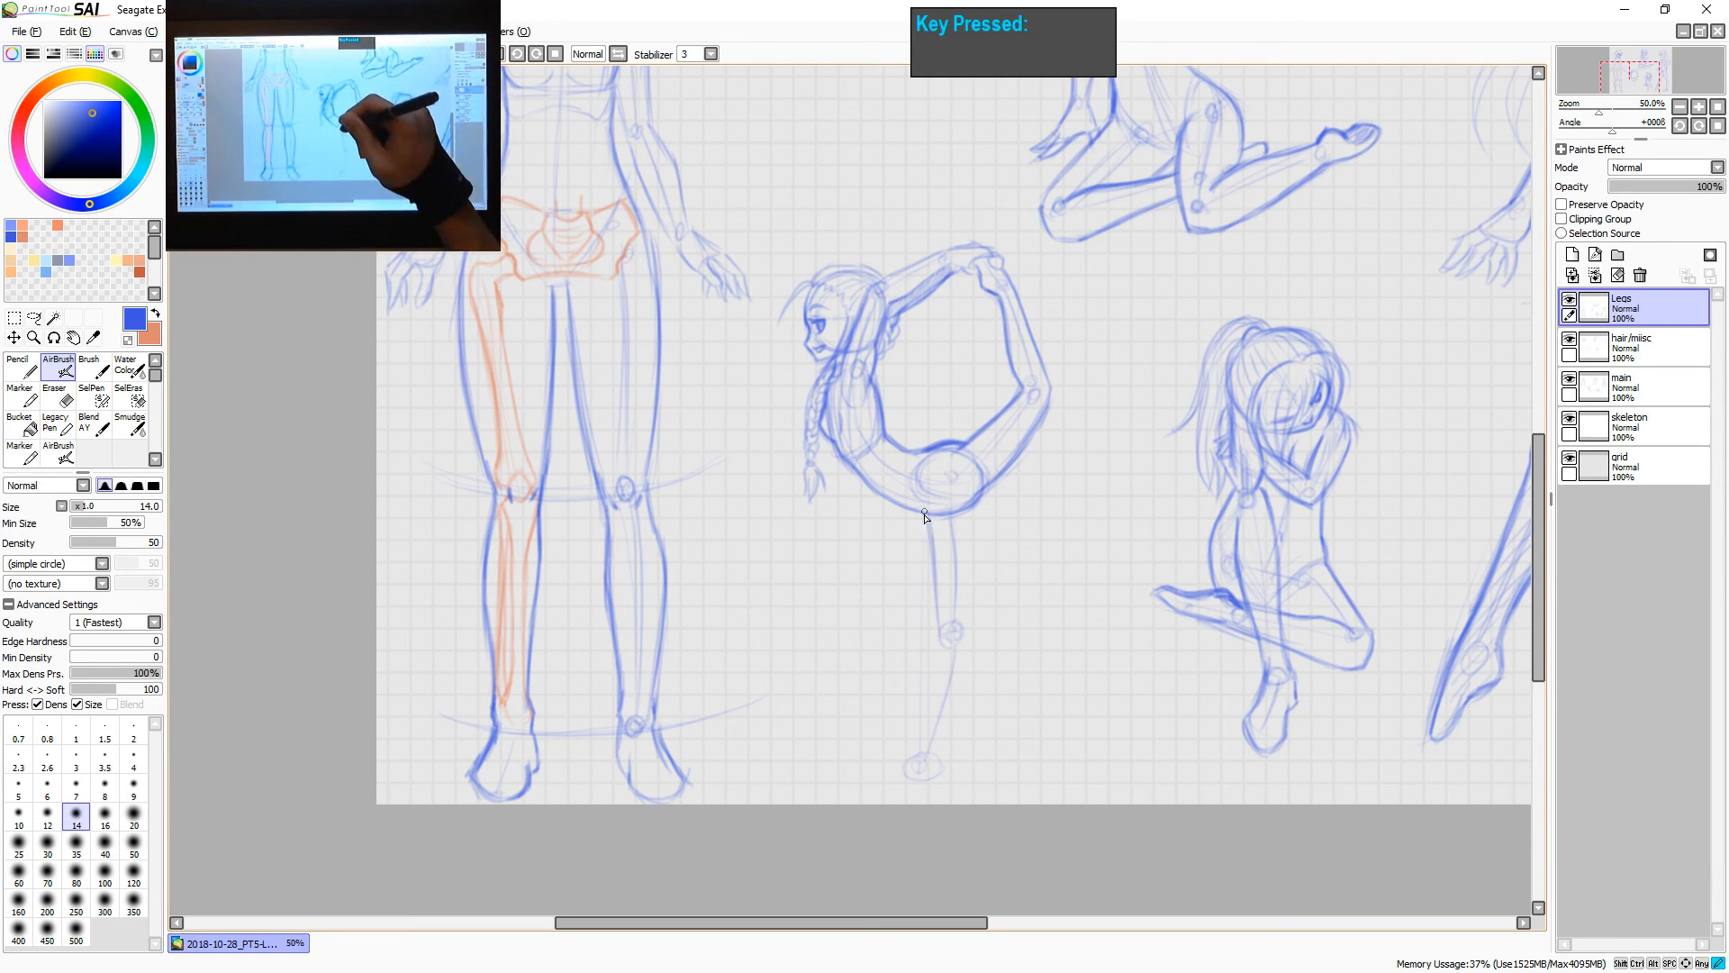
pyautogui.moveTo(925, 513); pyautogui.dragTo(938, 624)
pyautogui.hotkey('ctrl', 'z')
pyautogui.hotkey('ctrl', 'z')
pyautogui.hotkey('ctrl', 'z')
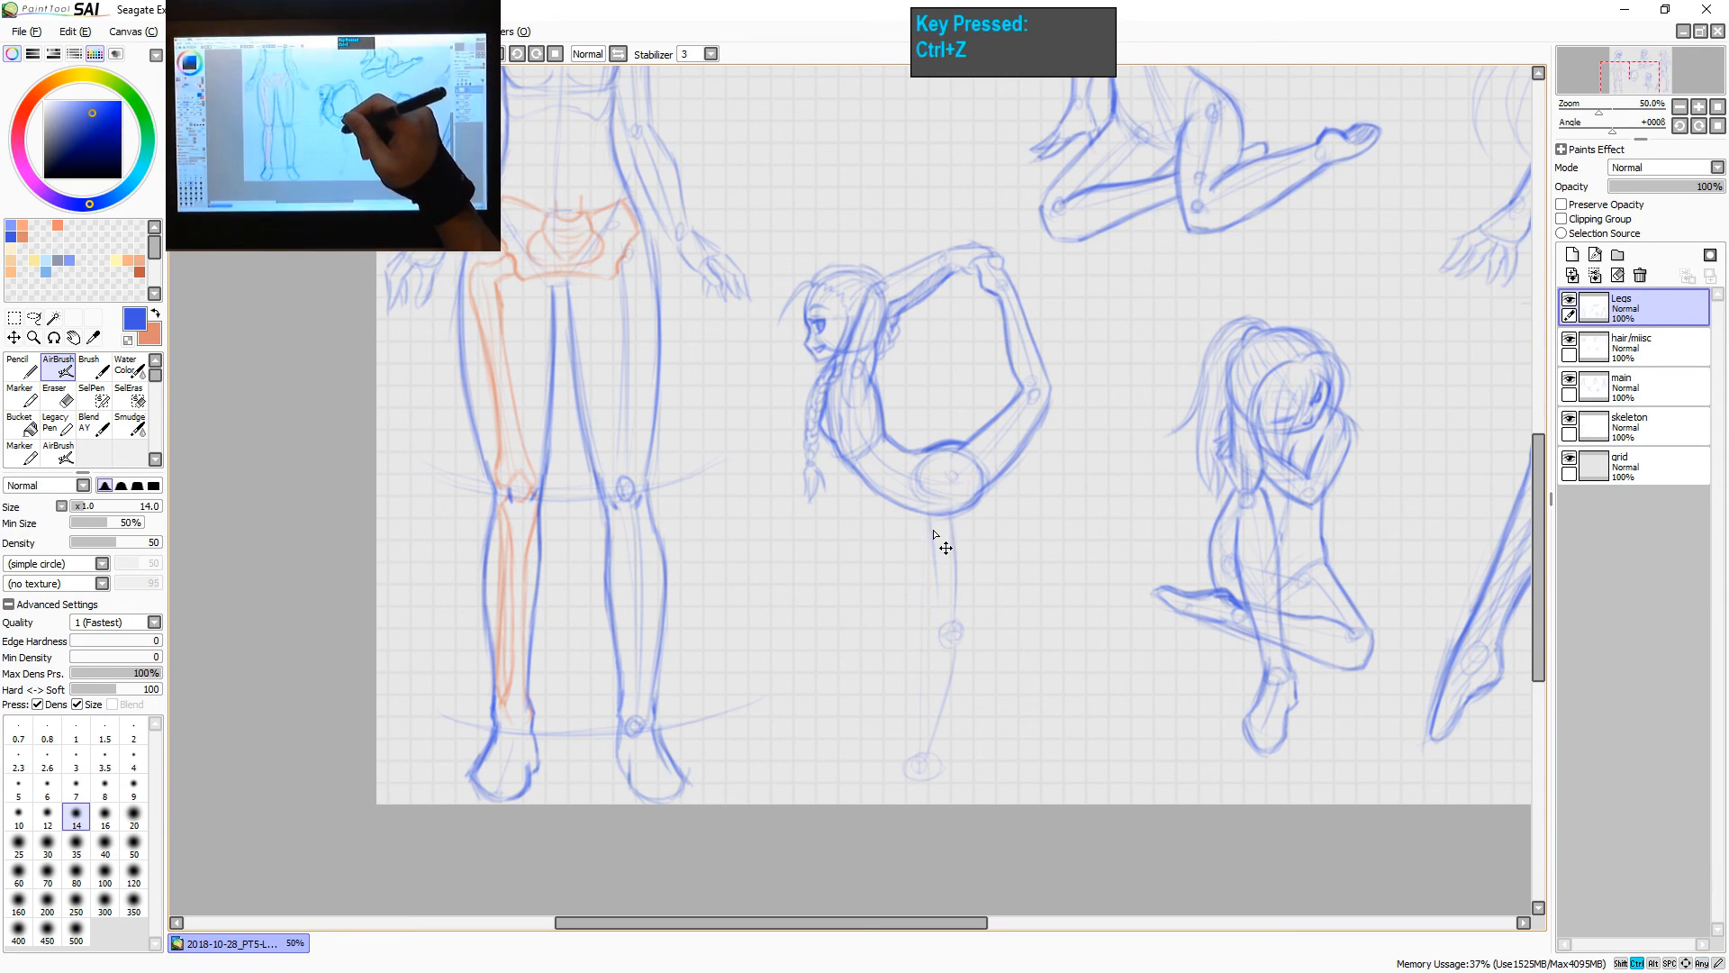
pyautogui.moveTo(927, 515)
pyautogui.mouseDown()
pyautogui.moveTo(942, 635)
pyautogui.moveTo(941, 619)
pyautogui.mouseUp()
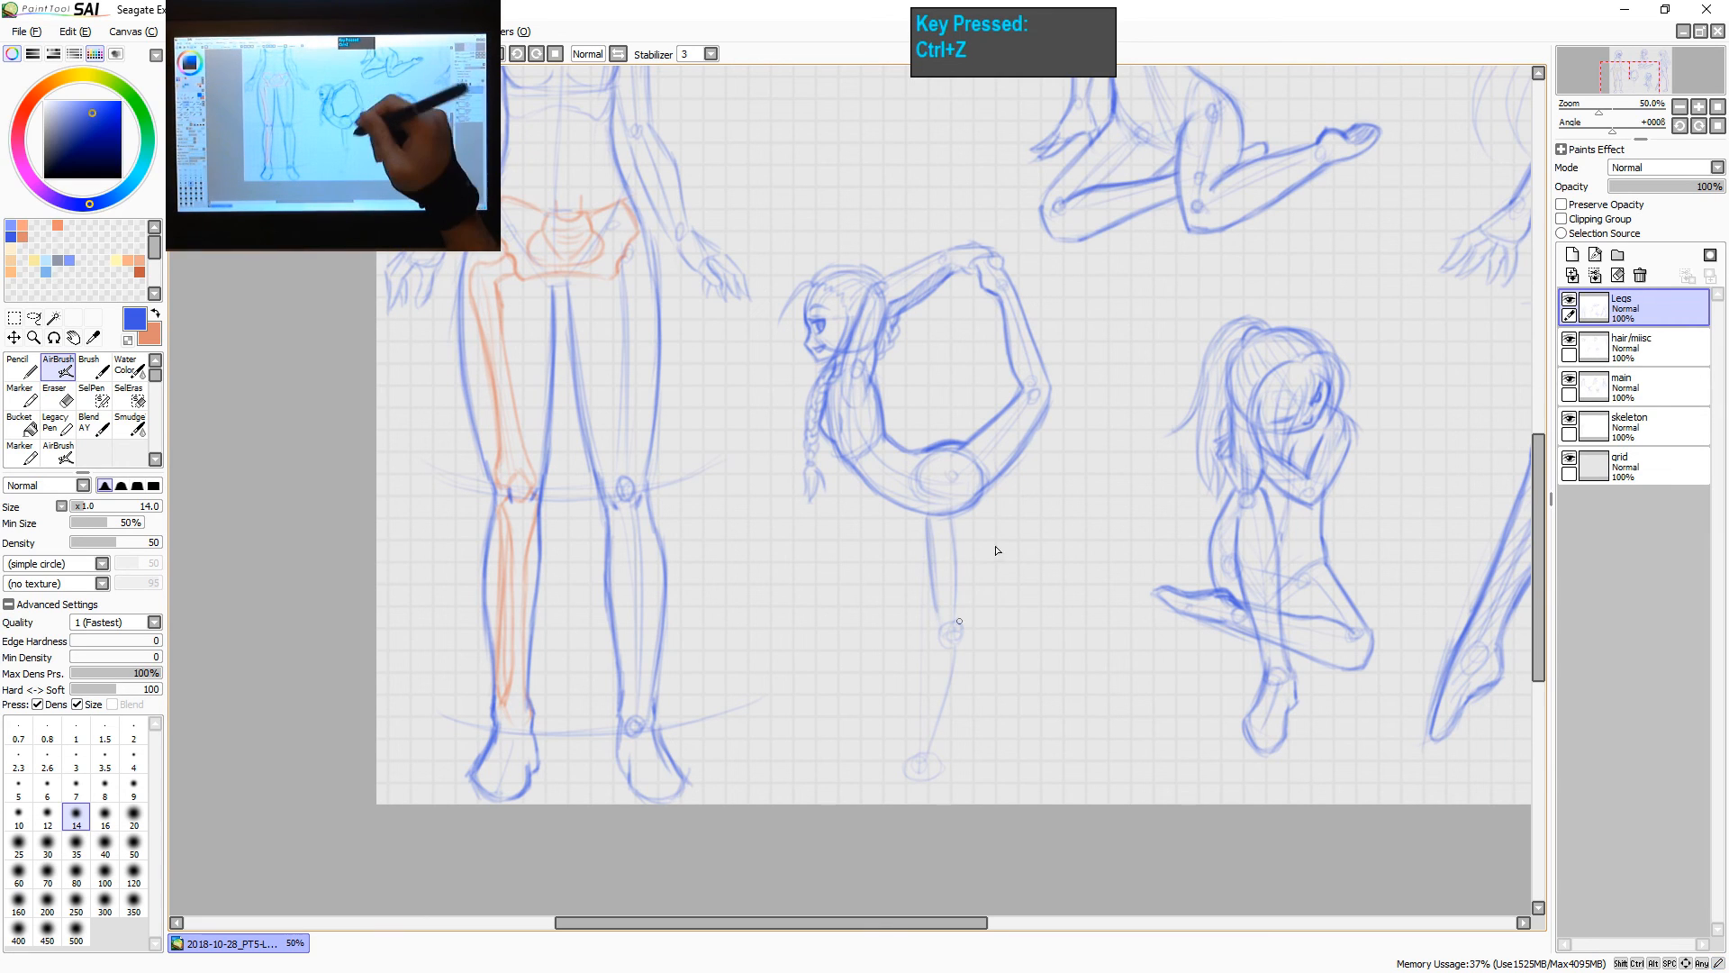
pyautogui.moveTo(981, 512); pyautogui.dragTo(959, 620)
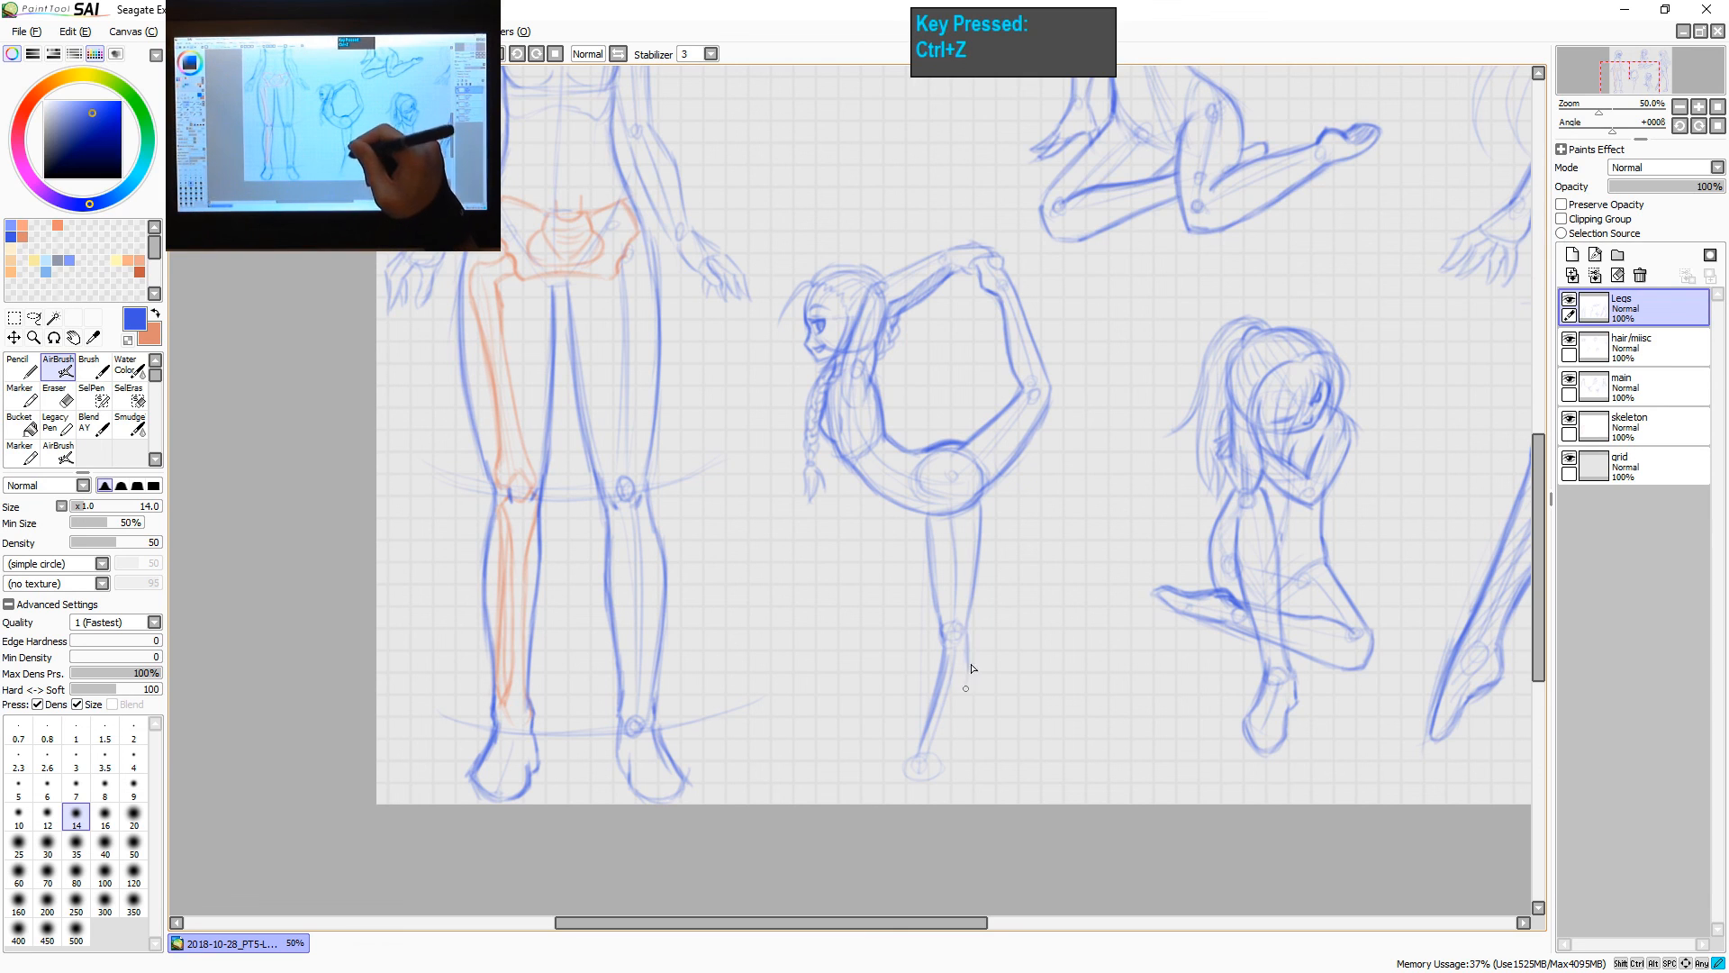
# - Draw the standing lower leg's calf and shin contours down to the ankle and outline the foot
pyautogui.moveTo(968, 655); pyautogui.dragTo(941, 752)
pyautogui.moveTo(945, 662)
pyautogui.mouseDown()
pyautogui.moveTo(921, 752)
pyautogui.moveTo(951, 657)
pyautogui.moveTo(980, 665)
pyautogui.moveTo(944, 777)
pyautogui.moveTo(952, 735)
pyautogui.moveTo(913, 758)
pyautogui.mouseUp()
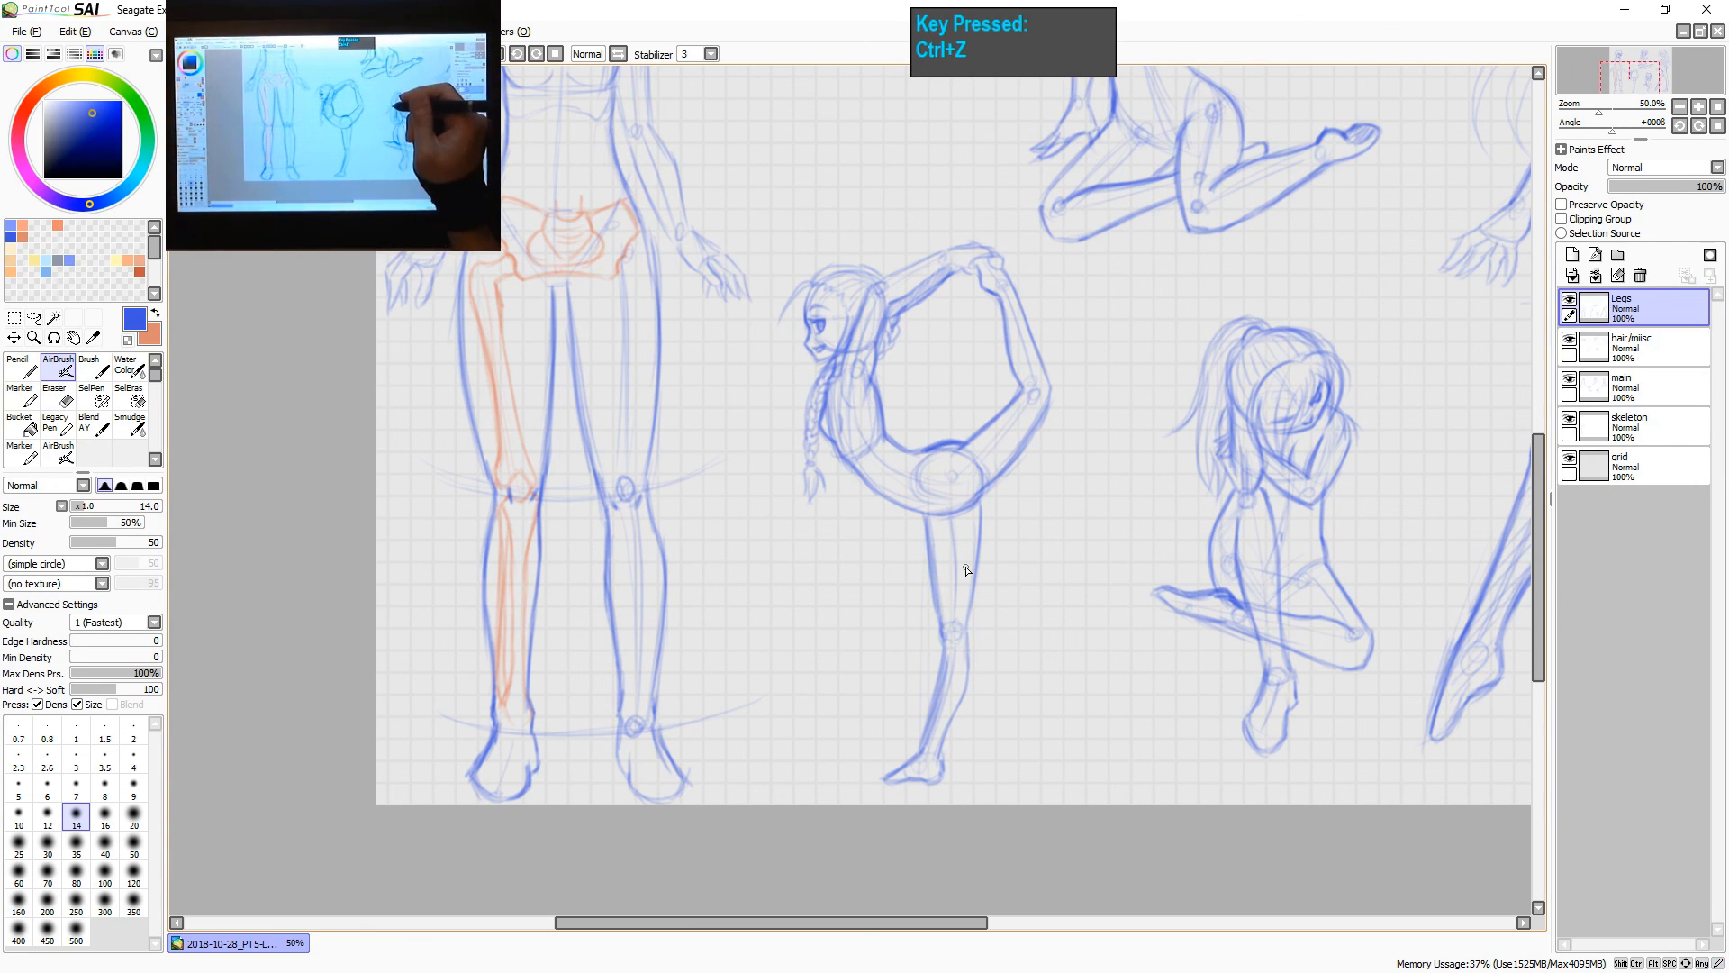
pyautogui.hotkey('ctrl', 'shift', 'z')
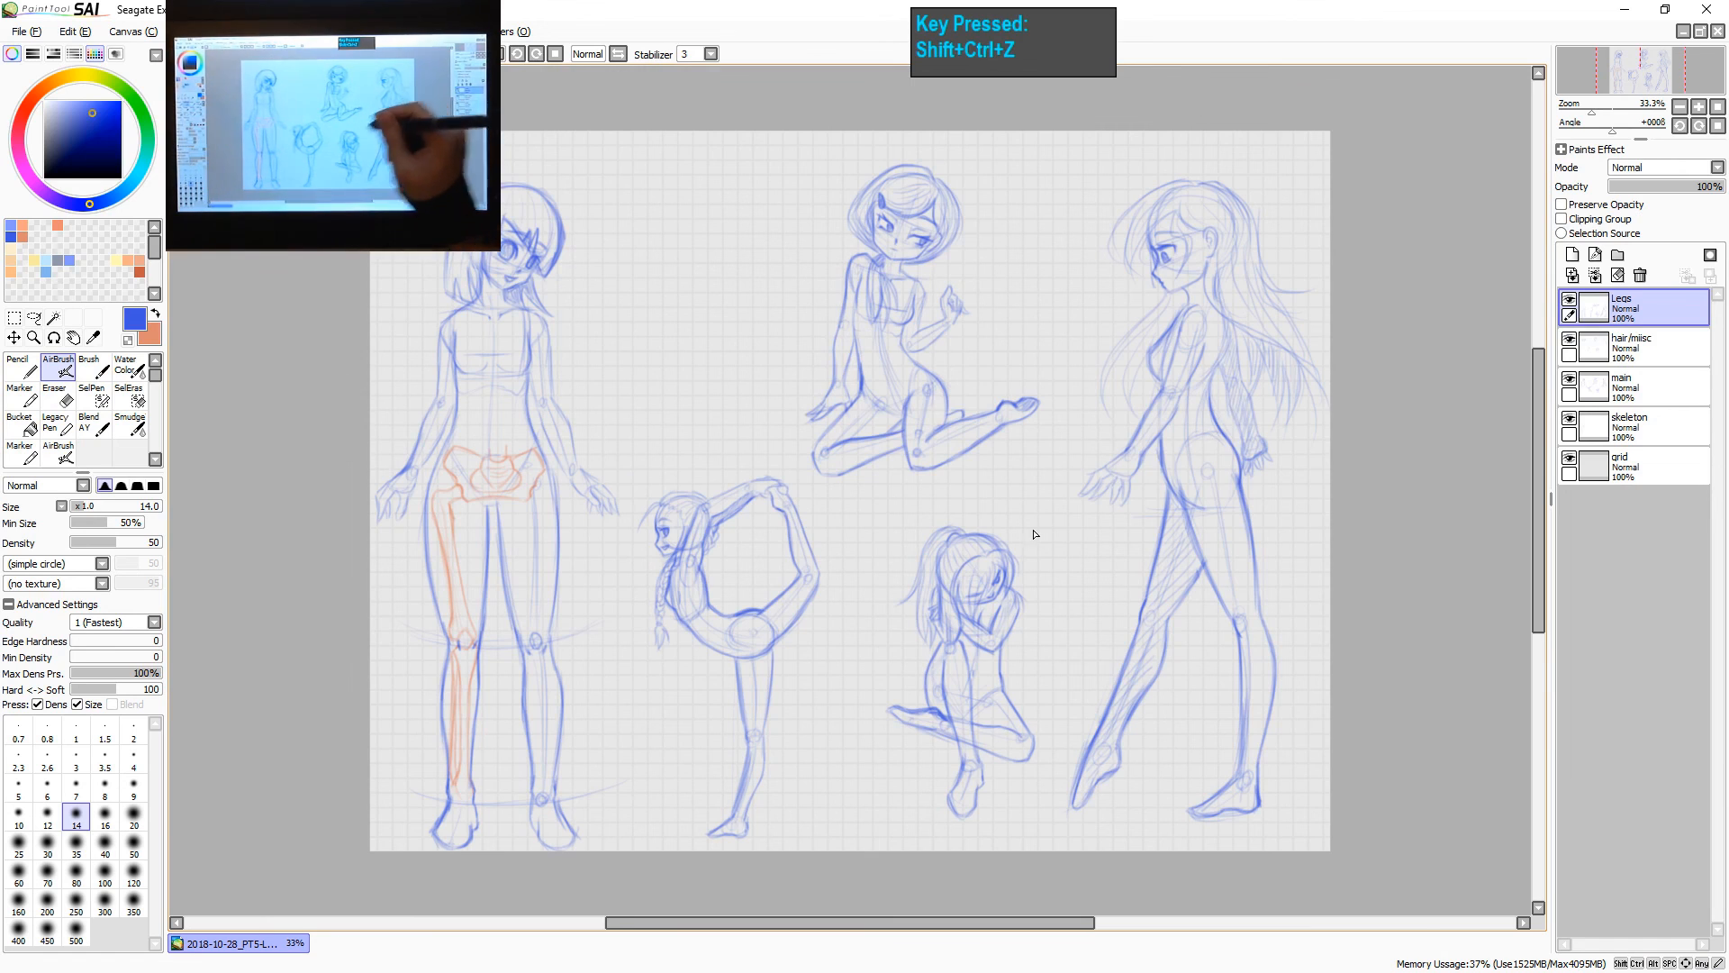
# - Shade the back-bending figure's standing leg with diagonal hatching from the hip down to the foot
pyautogui.scroll(1, 907, 672)
pyautogui.press('space')
pyautogui.moveTo(907, 672); pyautogui.dragTo(1070, 476)
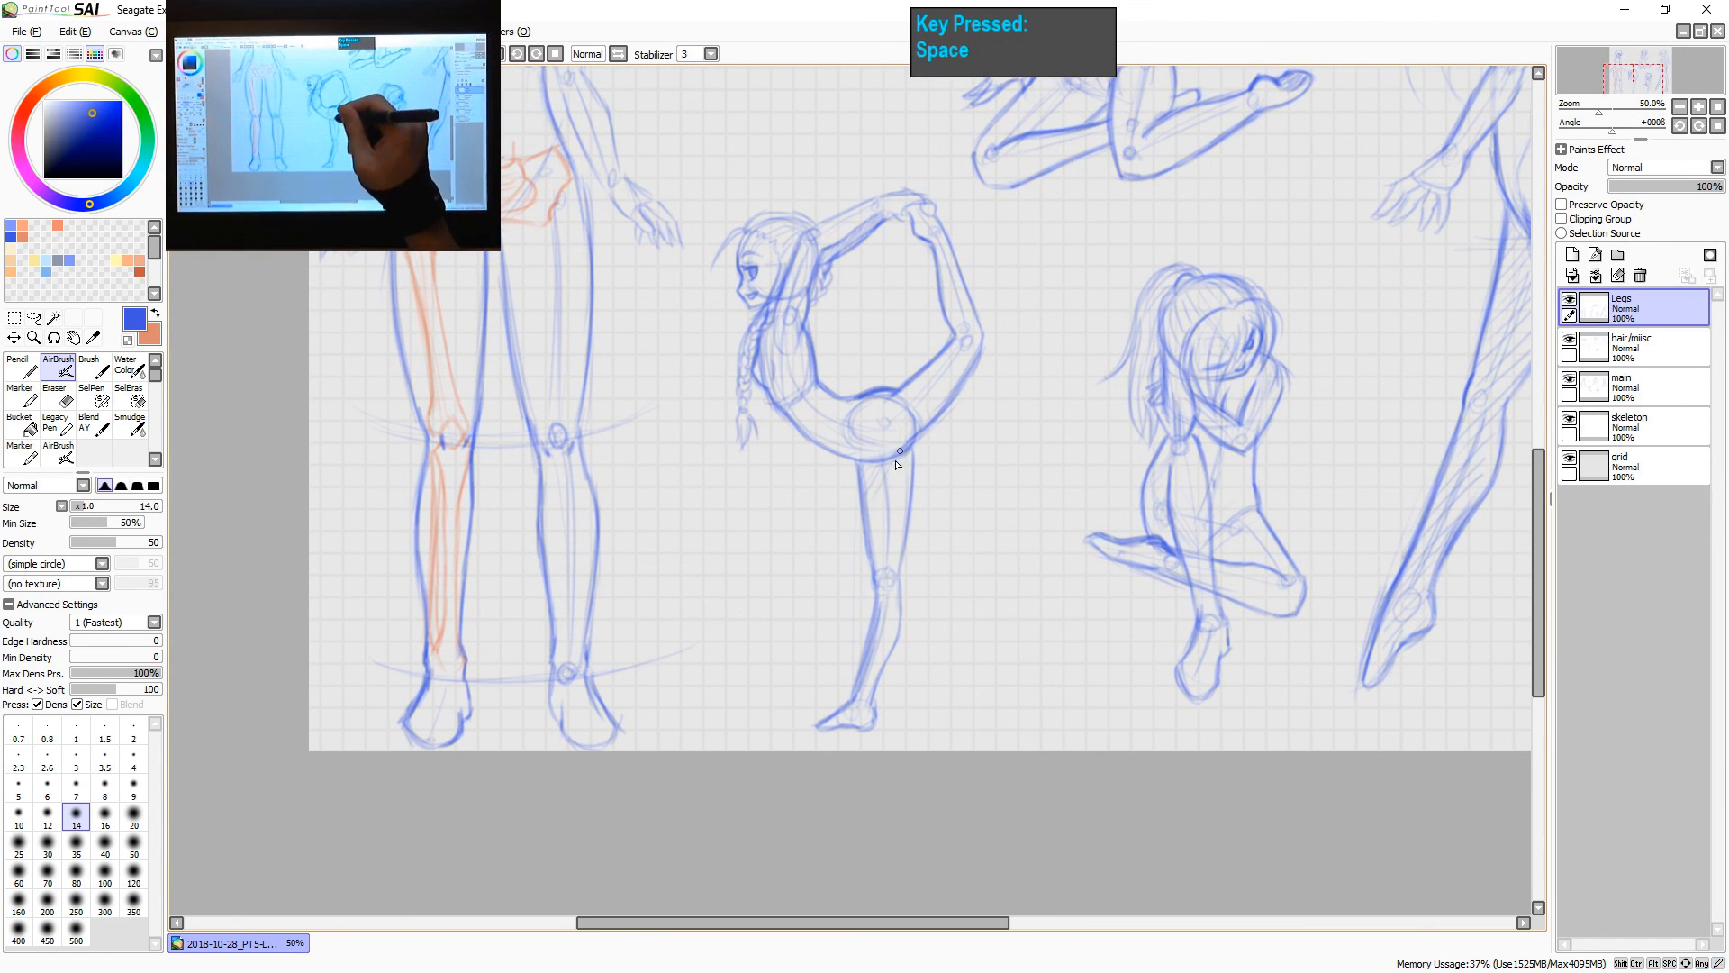
pyautogui.moveTo(891, 461)
pyautogui.mouseDown()
pyautogui.moveTo(868, 533)
pyautogui.moveTo(894, 507)
pyautogui.moveTo(885, 539)
pyautogui.moveTo(907, 507)
pyautogui.moveTo(894, 595)
pyautogui.moveTo(830, 720)
pyautogui.mouseUp()
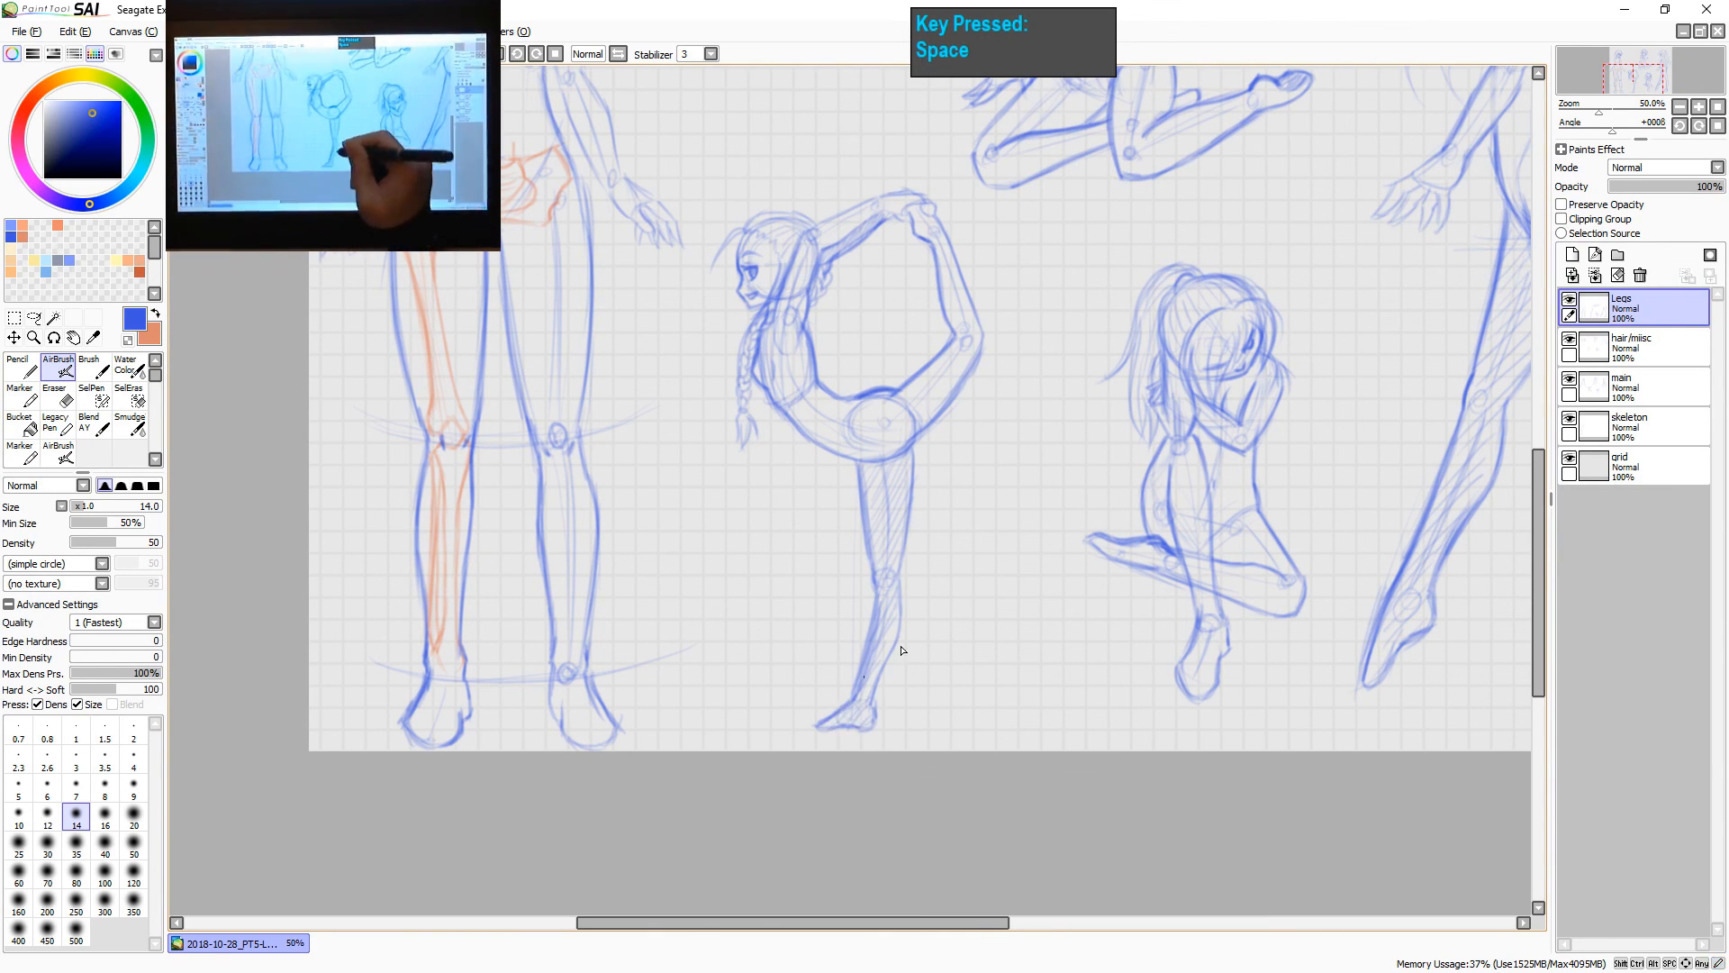
pyautogui.moveTo(881, 666); pyautogui.dragTo(864, 691)
pyautogui.press('ctrl')
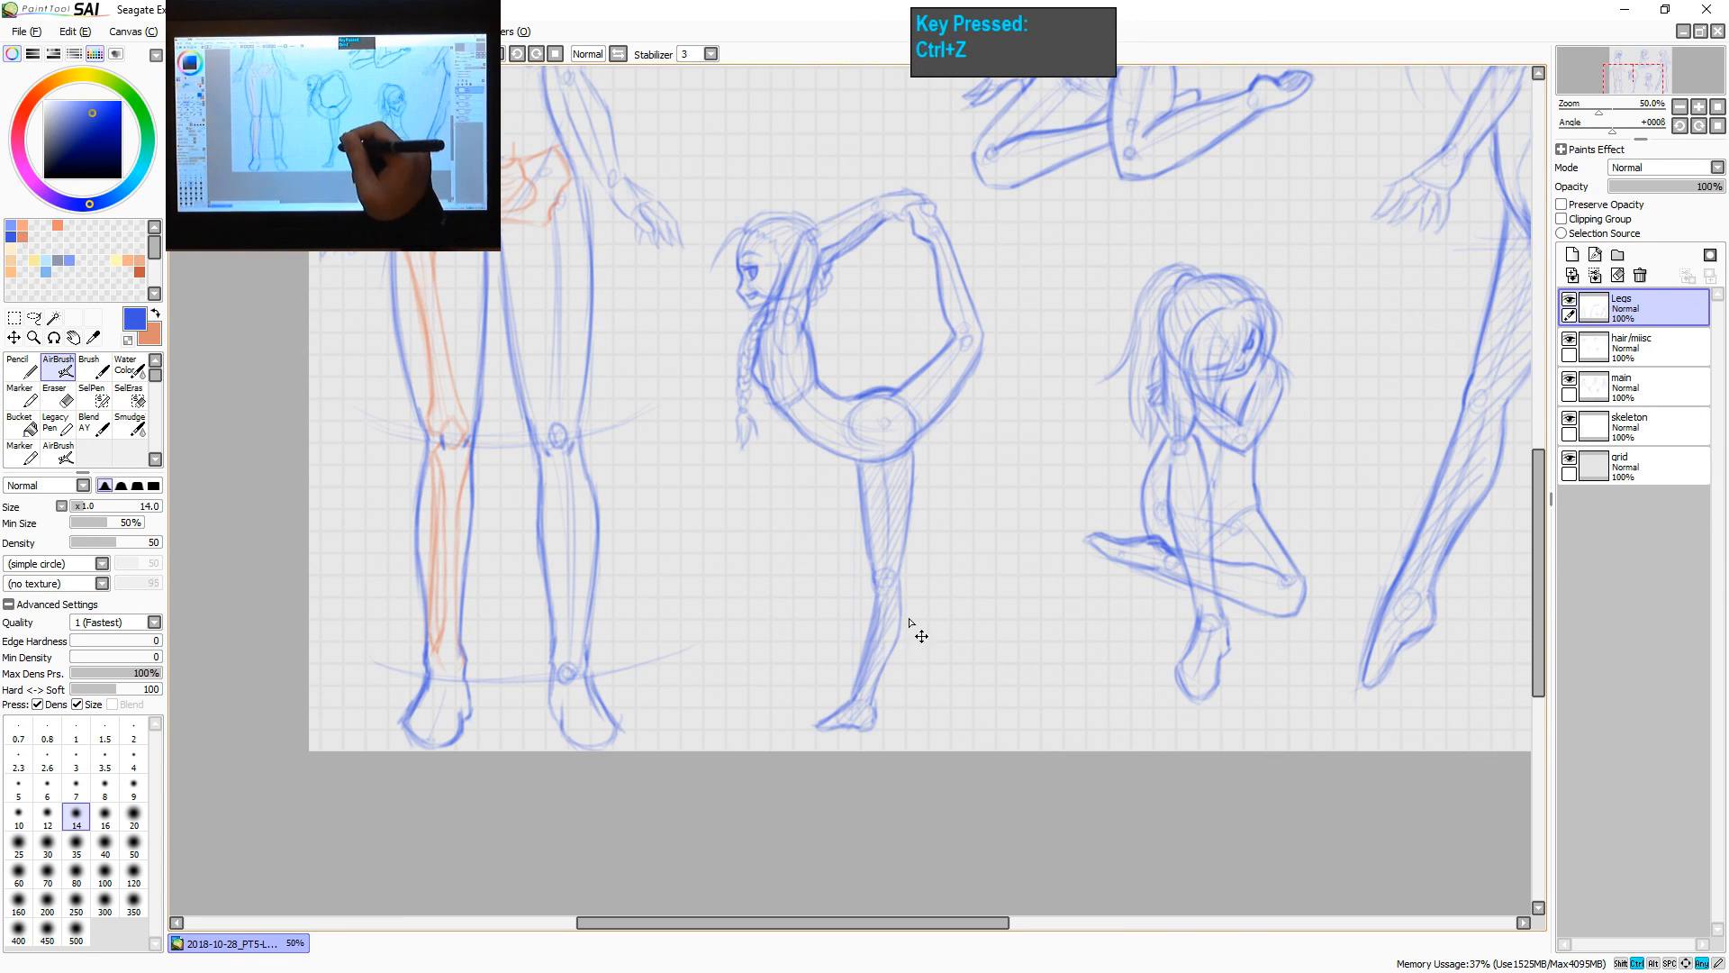
pyautogui.hotkey('ctrl', 'shift', 'z')
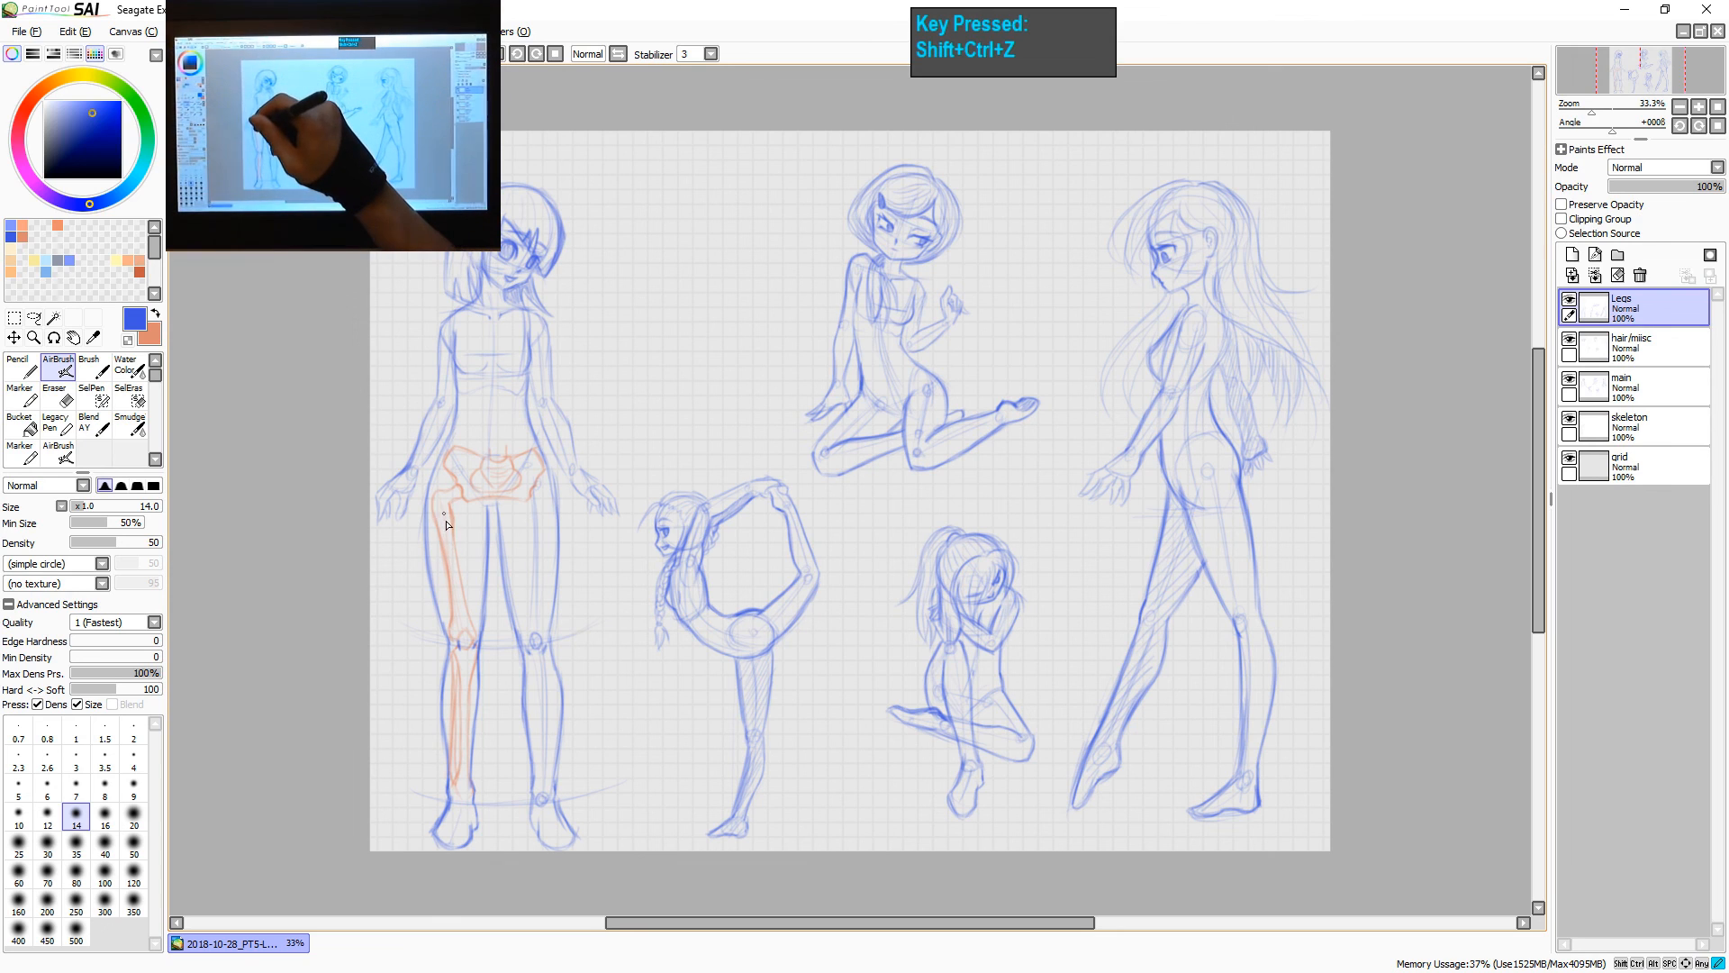
# - Try strokes along the thigh and shin over the front-facing figure's skeleton leg, and undo them
pyautogui.moveTo(464, 546); pyautogui.dragTo(458, 759)
pyautogui.moveTo(474, 549); pyautogui.dragTo(466, 648)
pyautogui.moveTo(464, 621); pyautogui.dragTo(442, 505)
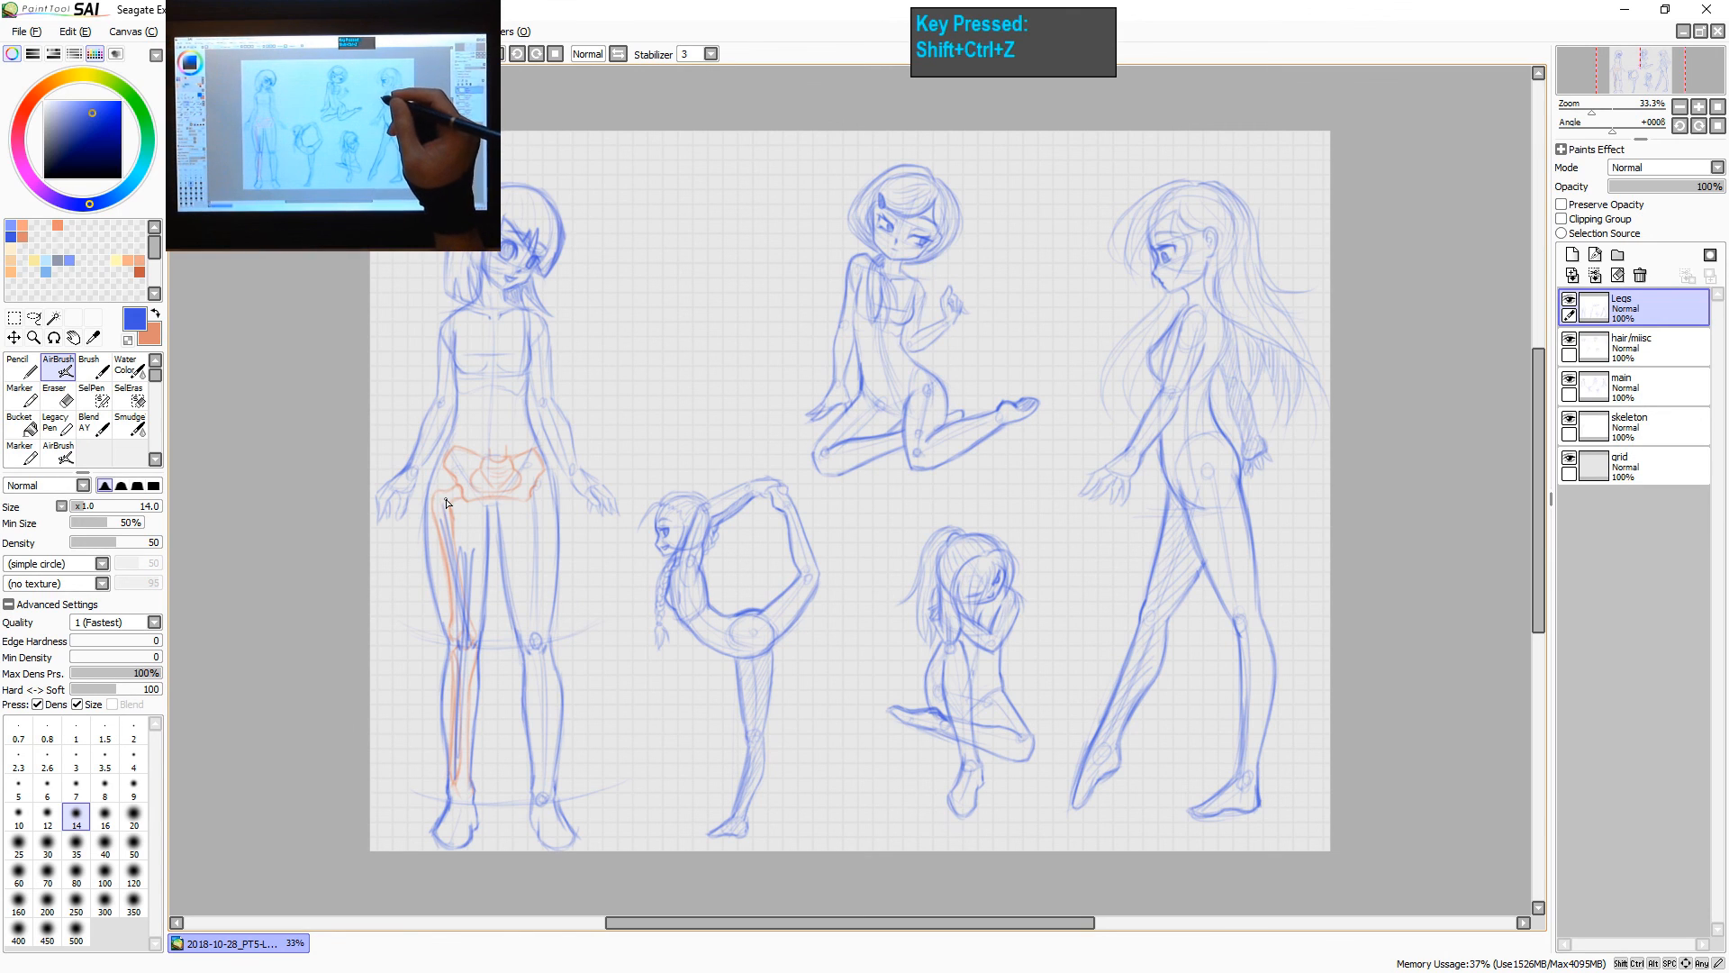
pyautogui.hotkey('ctrl', 'z')
pyautogui.hotkey('ctrl', 'z')
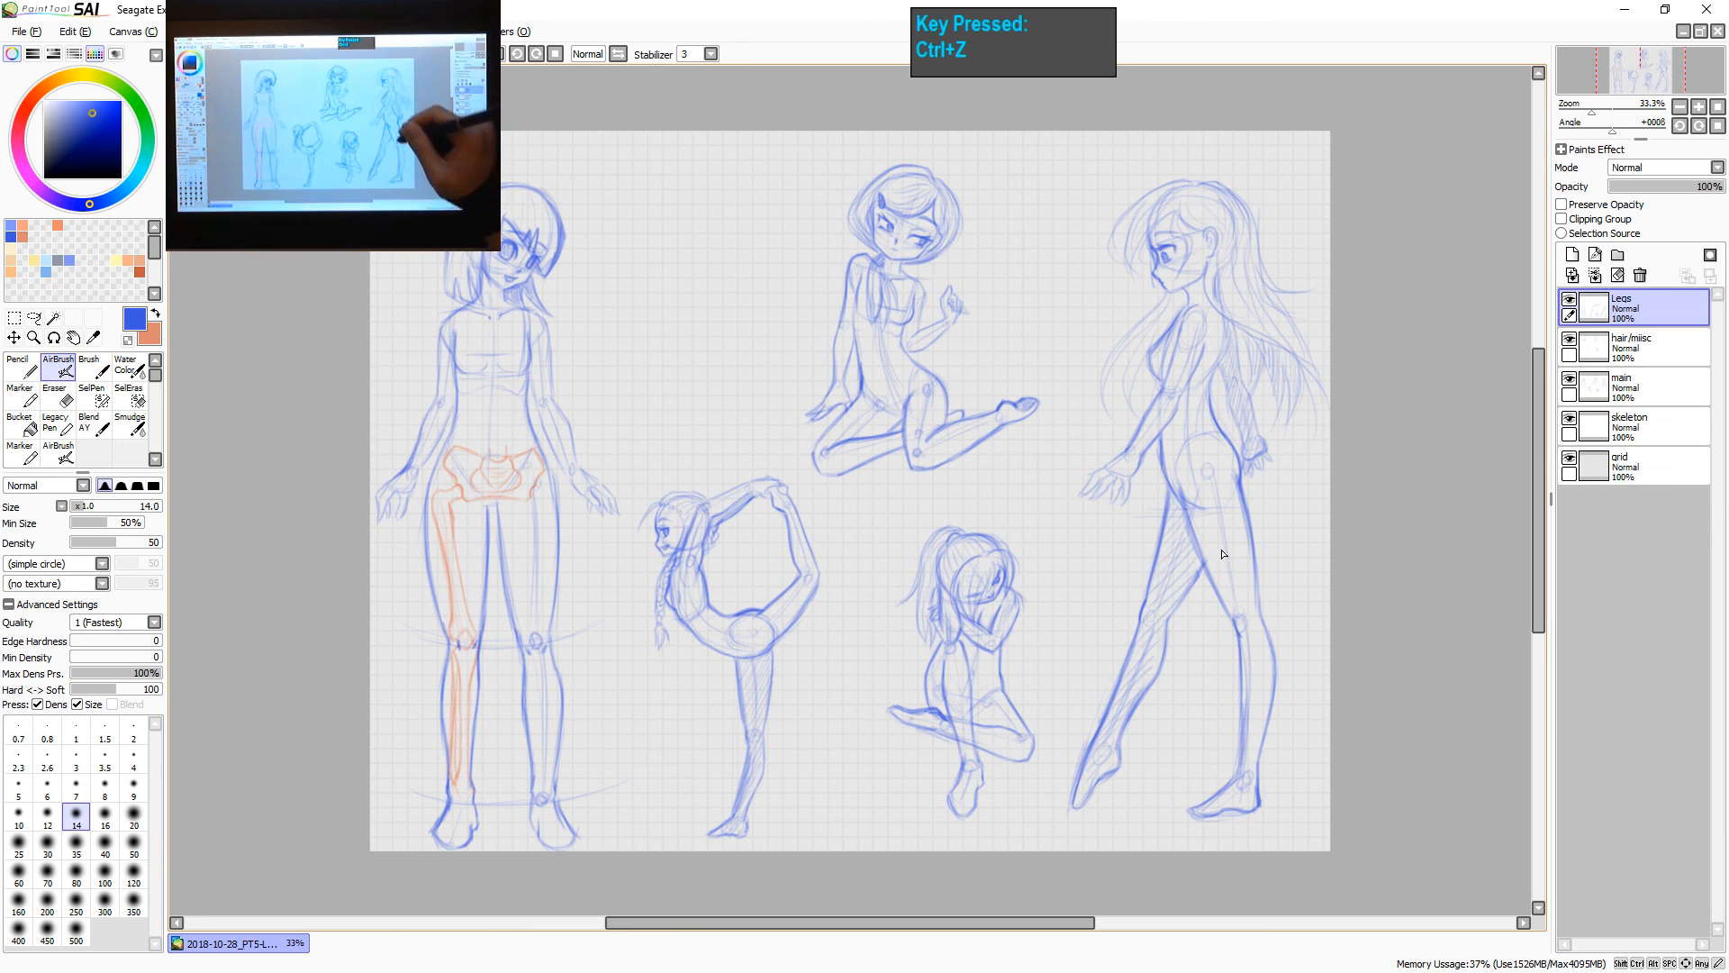
pyautogui.hotkey('ctrl', '`')
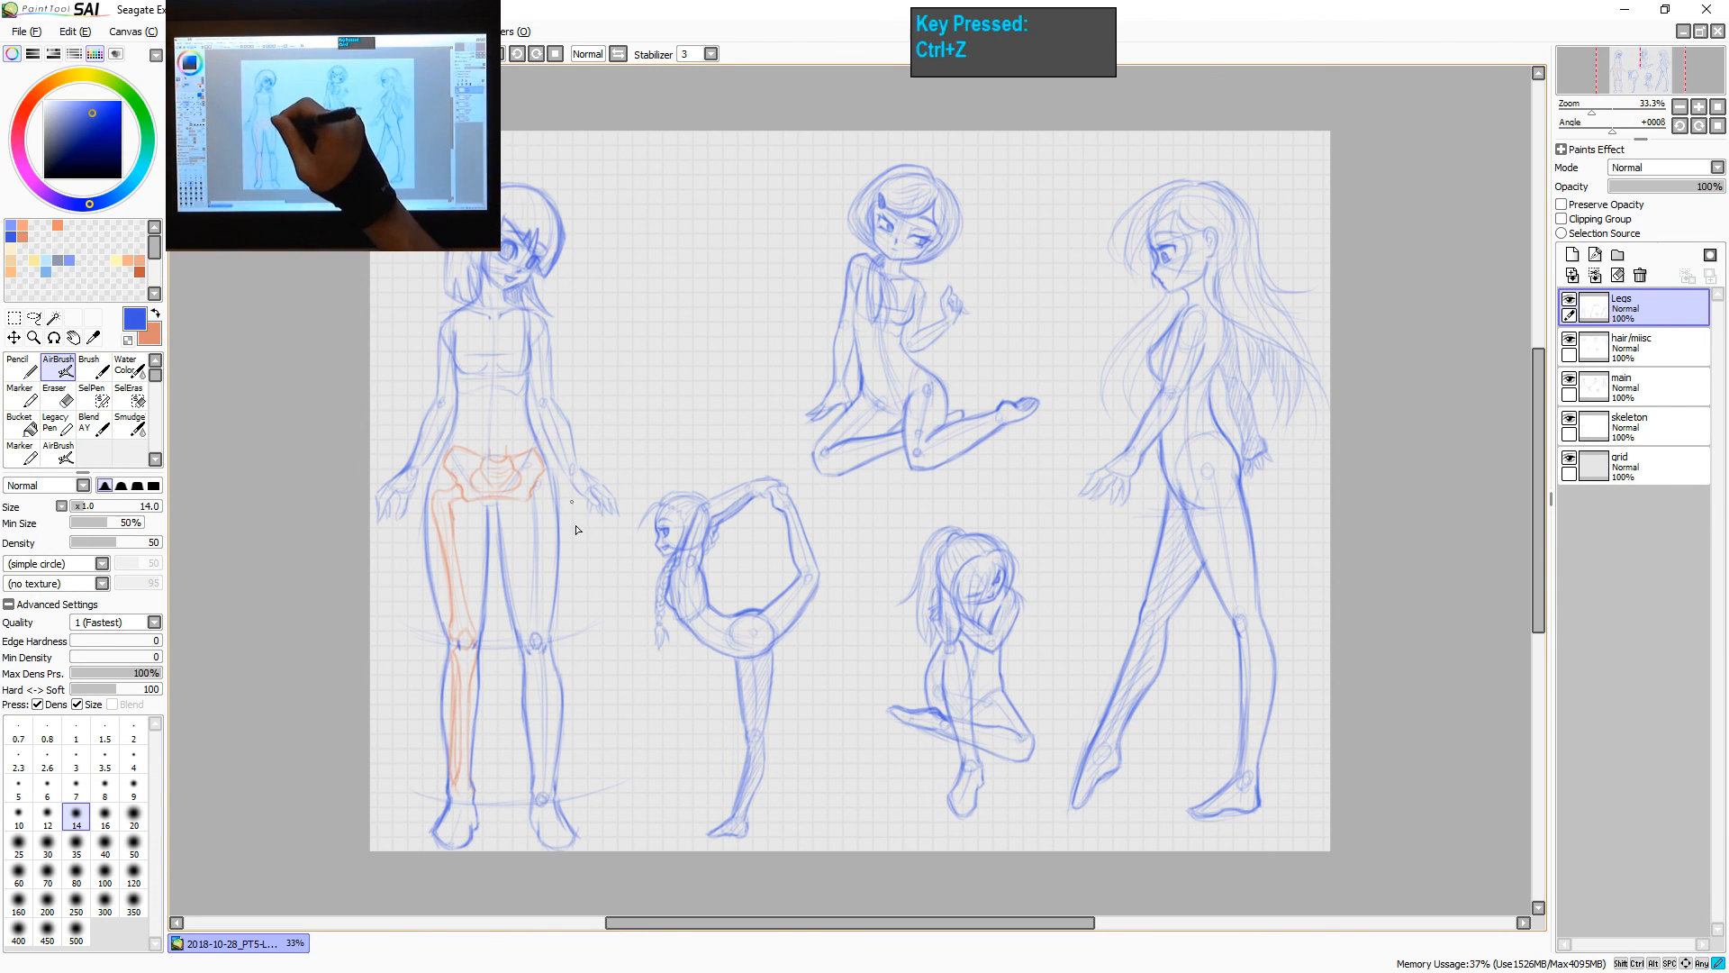
# - Trace a flowing curve beside the front-facing figure's outer leg from hip to ankle, and undo it
pyautogui.moveTo(572, 502); pyautogui.dragTo(573, 800)
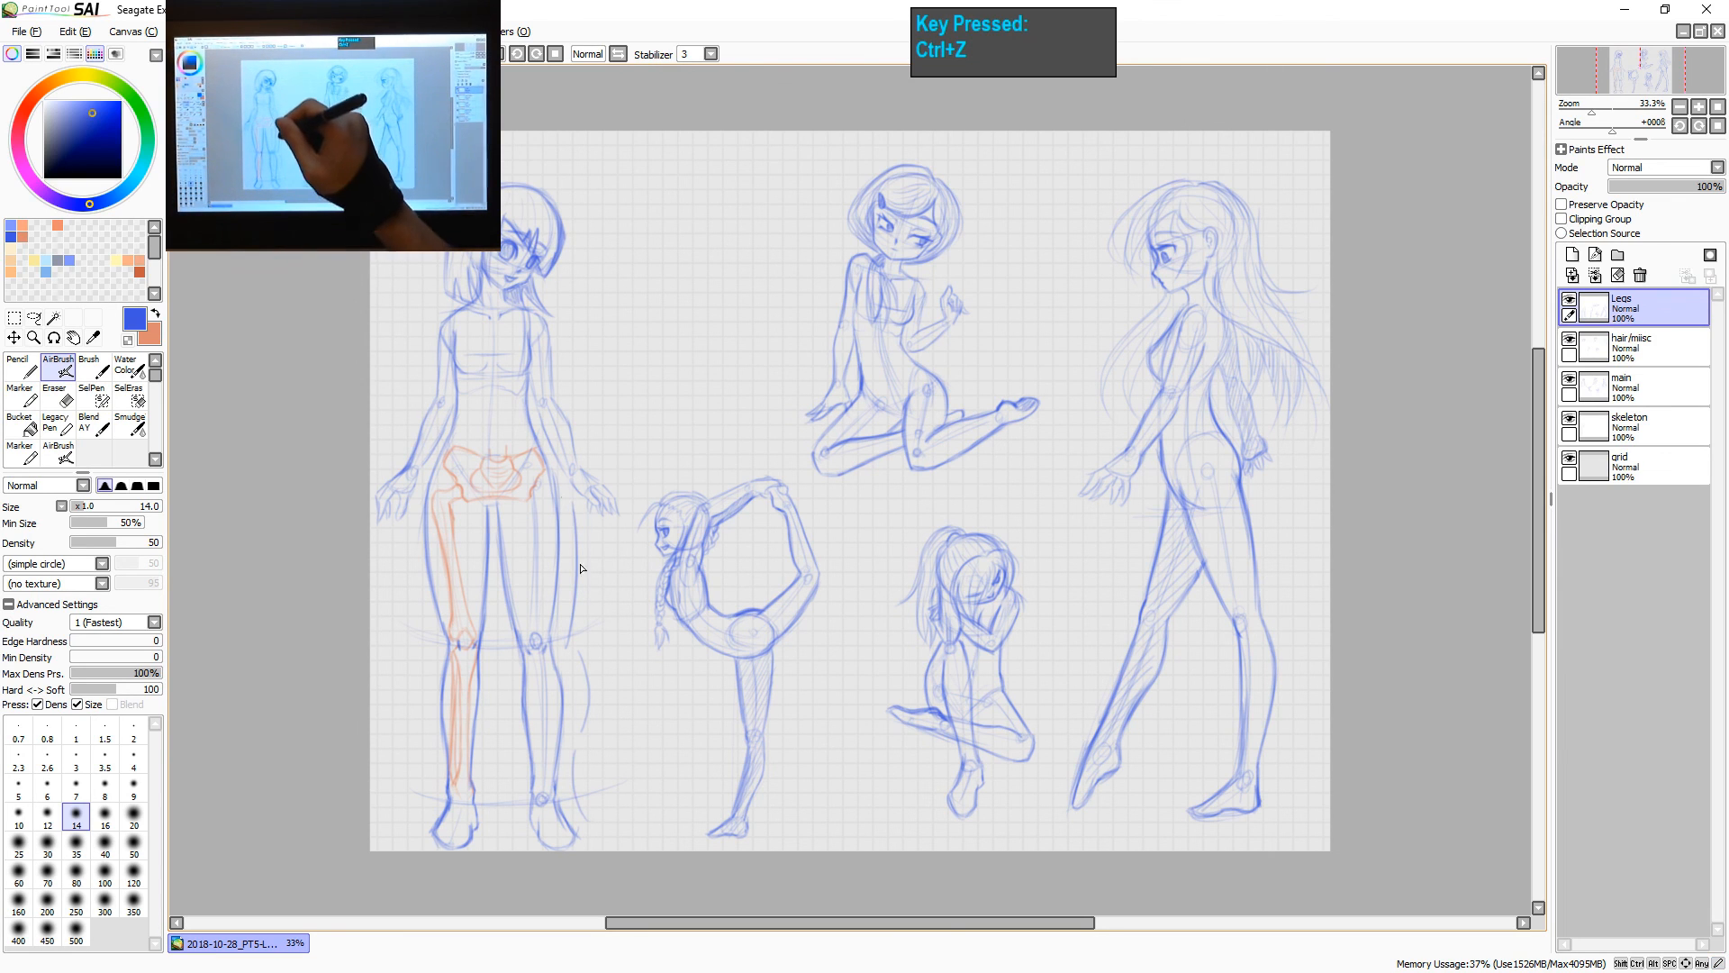
pyautogui.hotkey('ctrl', 'z')
pyautogui.hotkey('ctrl', 'z')
pyautogui.hotkey('ctrl', 'z')
pyautogui.hotkey('ctrl', 'z')
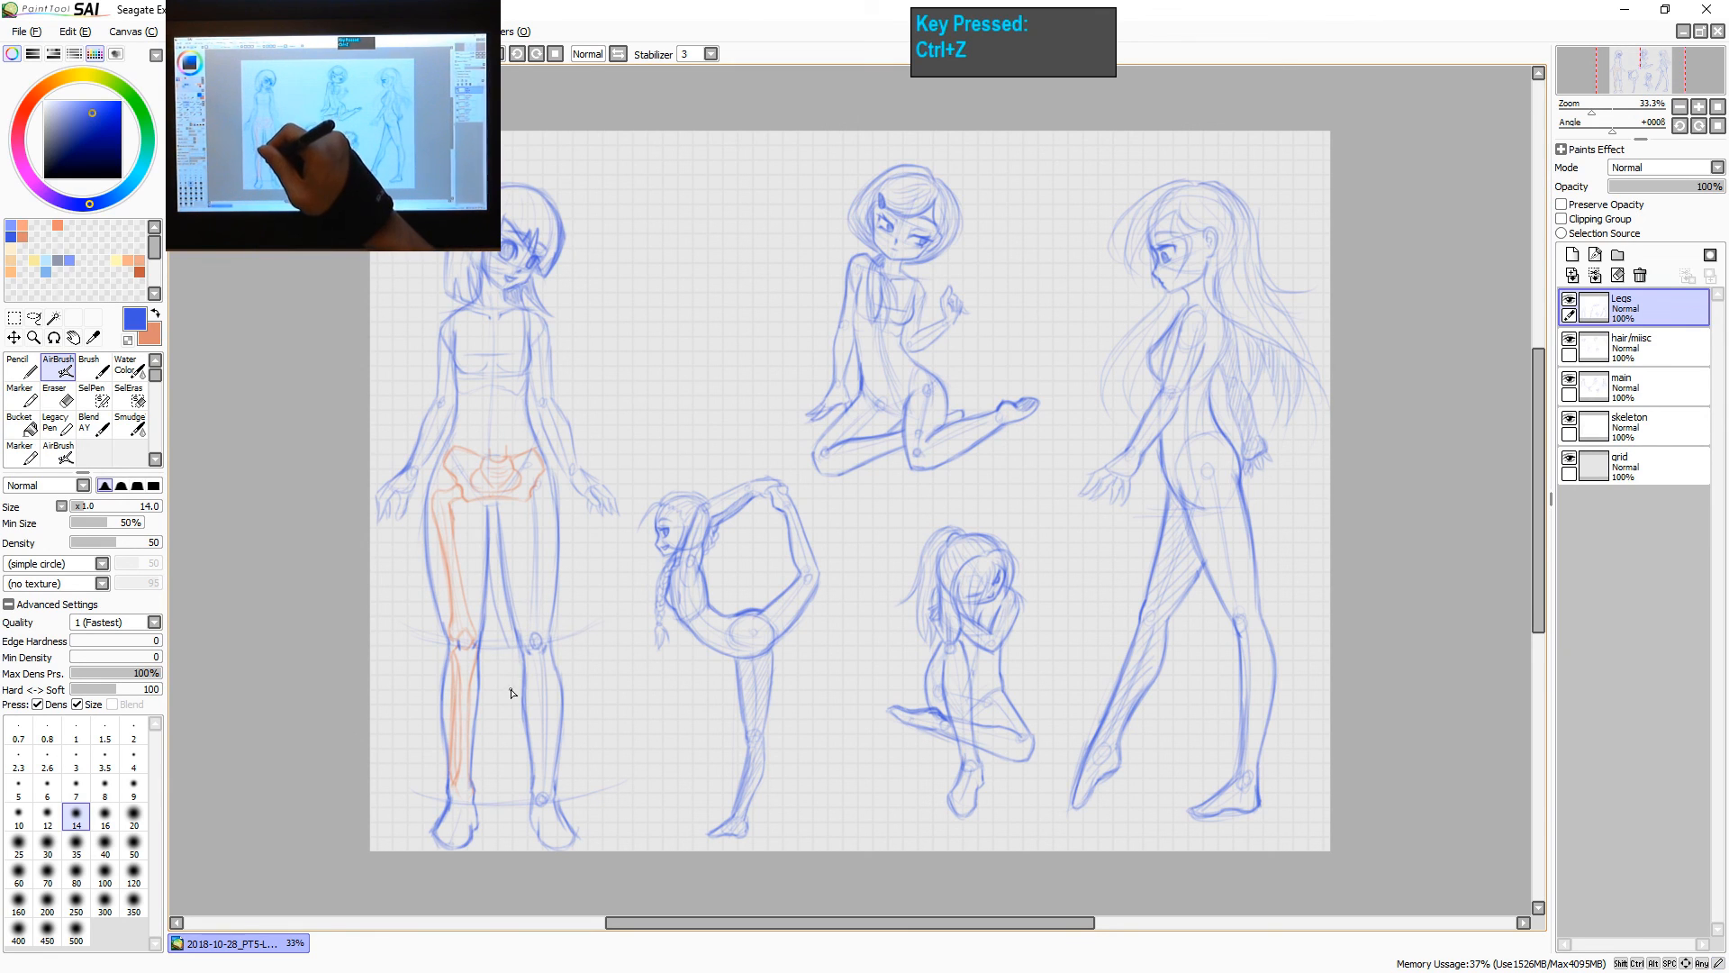
# - Trace a curve beside the front-facing figure's inner lower leg from calf to ankle, and undo it
pyautogui.moveTo(512, 715); pyautogui.dragTo(527, 800)
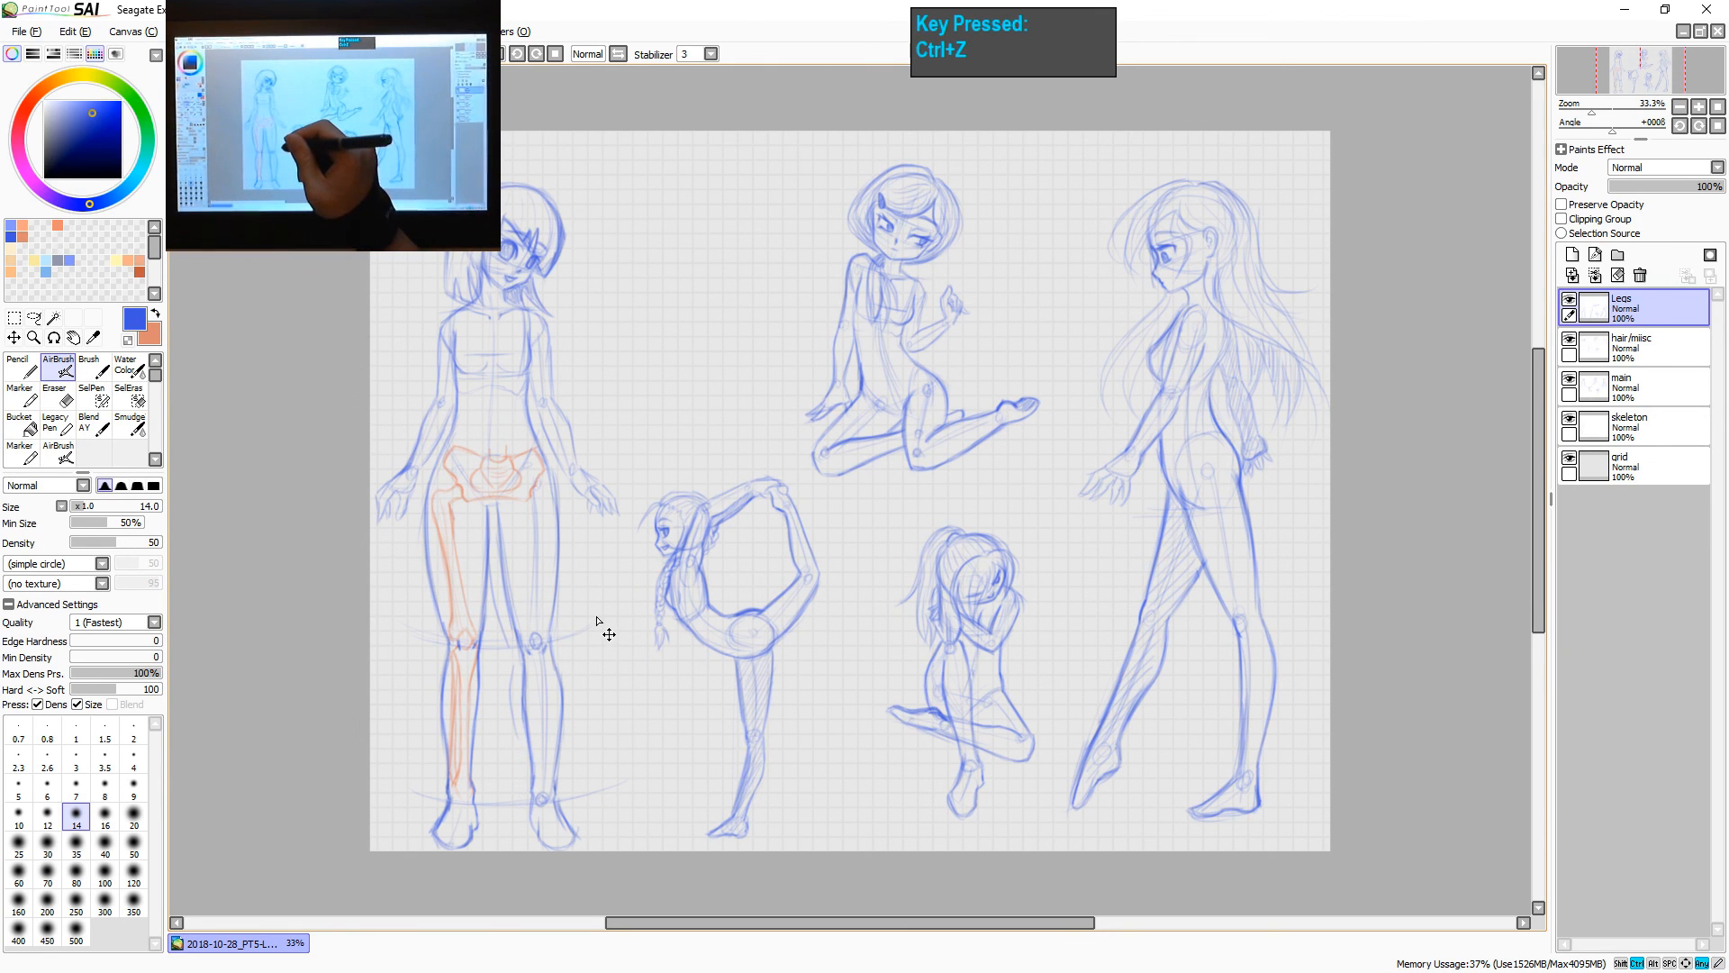
pyautogui.hotkey('ctrl', 'z')
pyautogui.hotkey('ctrl', 'z')
pyautogui.hotkey('ctrl', 'z')
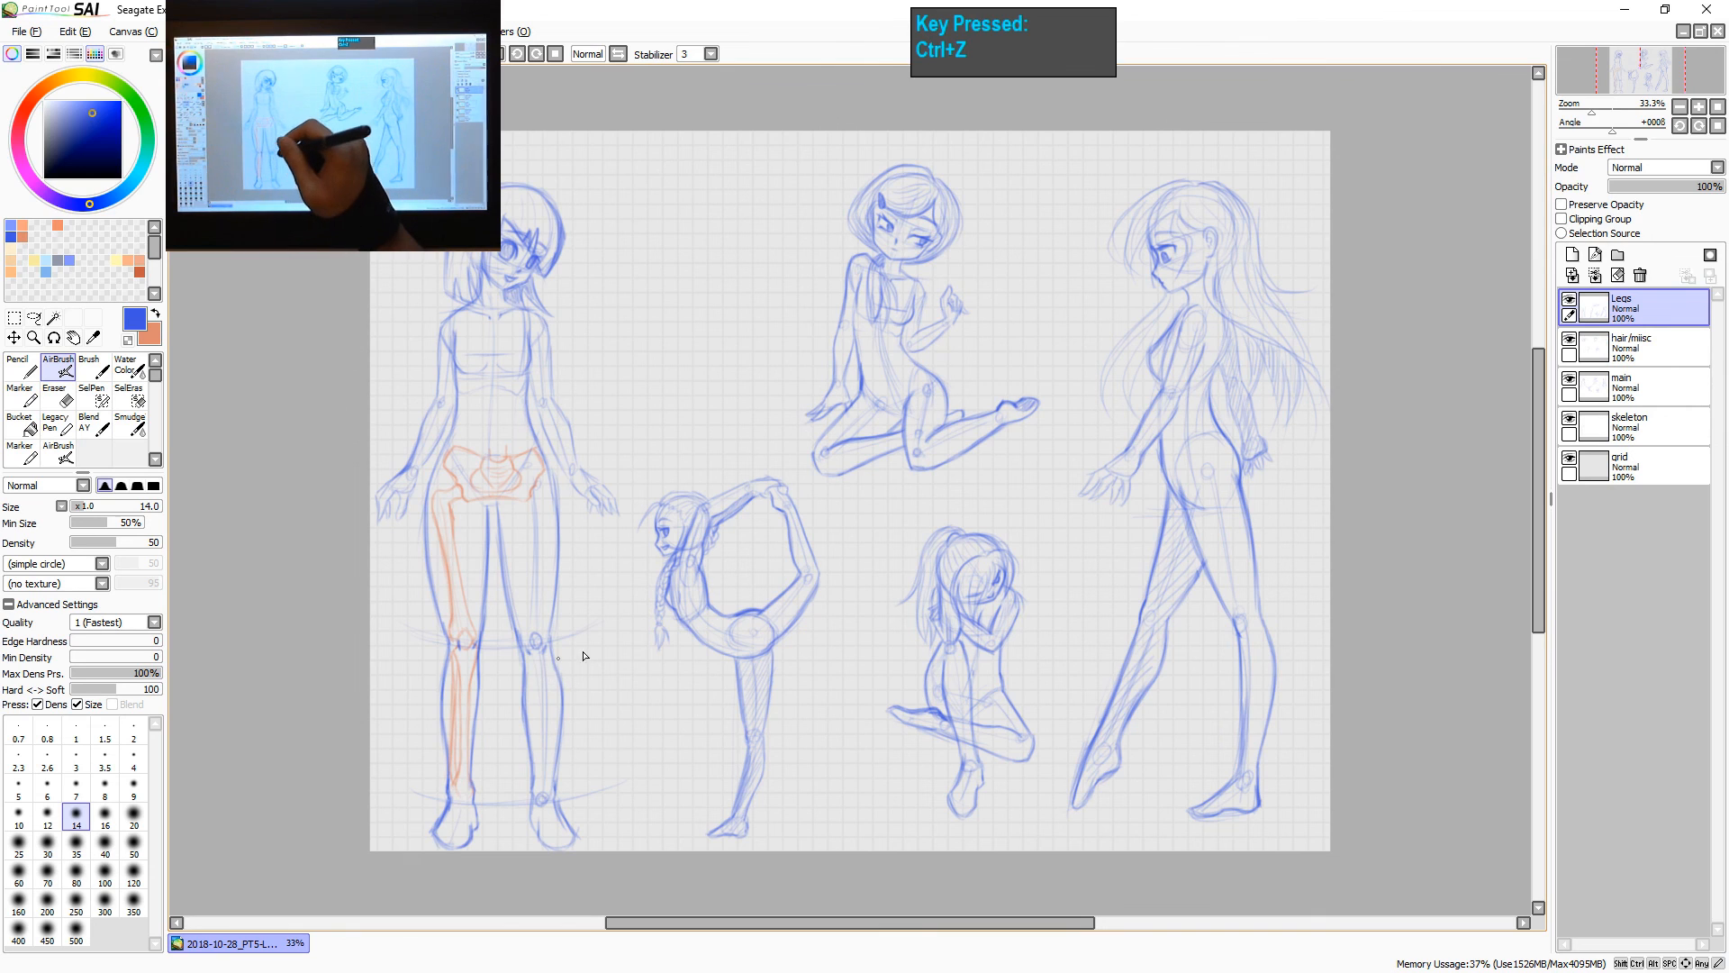
# - Mark the inner and outer calf bulges of the front-facing figure's skeleton leg with circles, and undo them
pyautogui.moveTo(584, 655); pyautogui.dragTo(883, 582)
pyautogui.press('z')
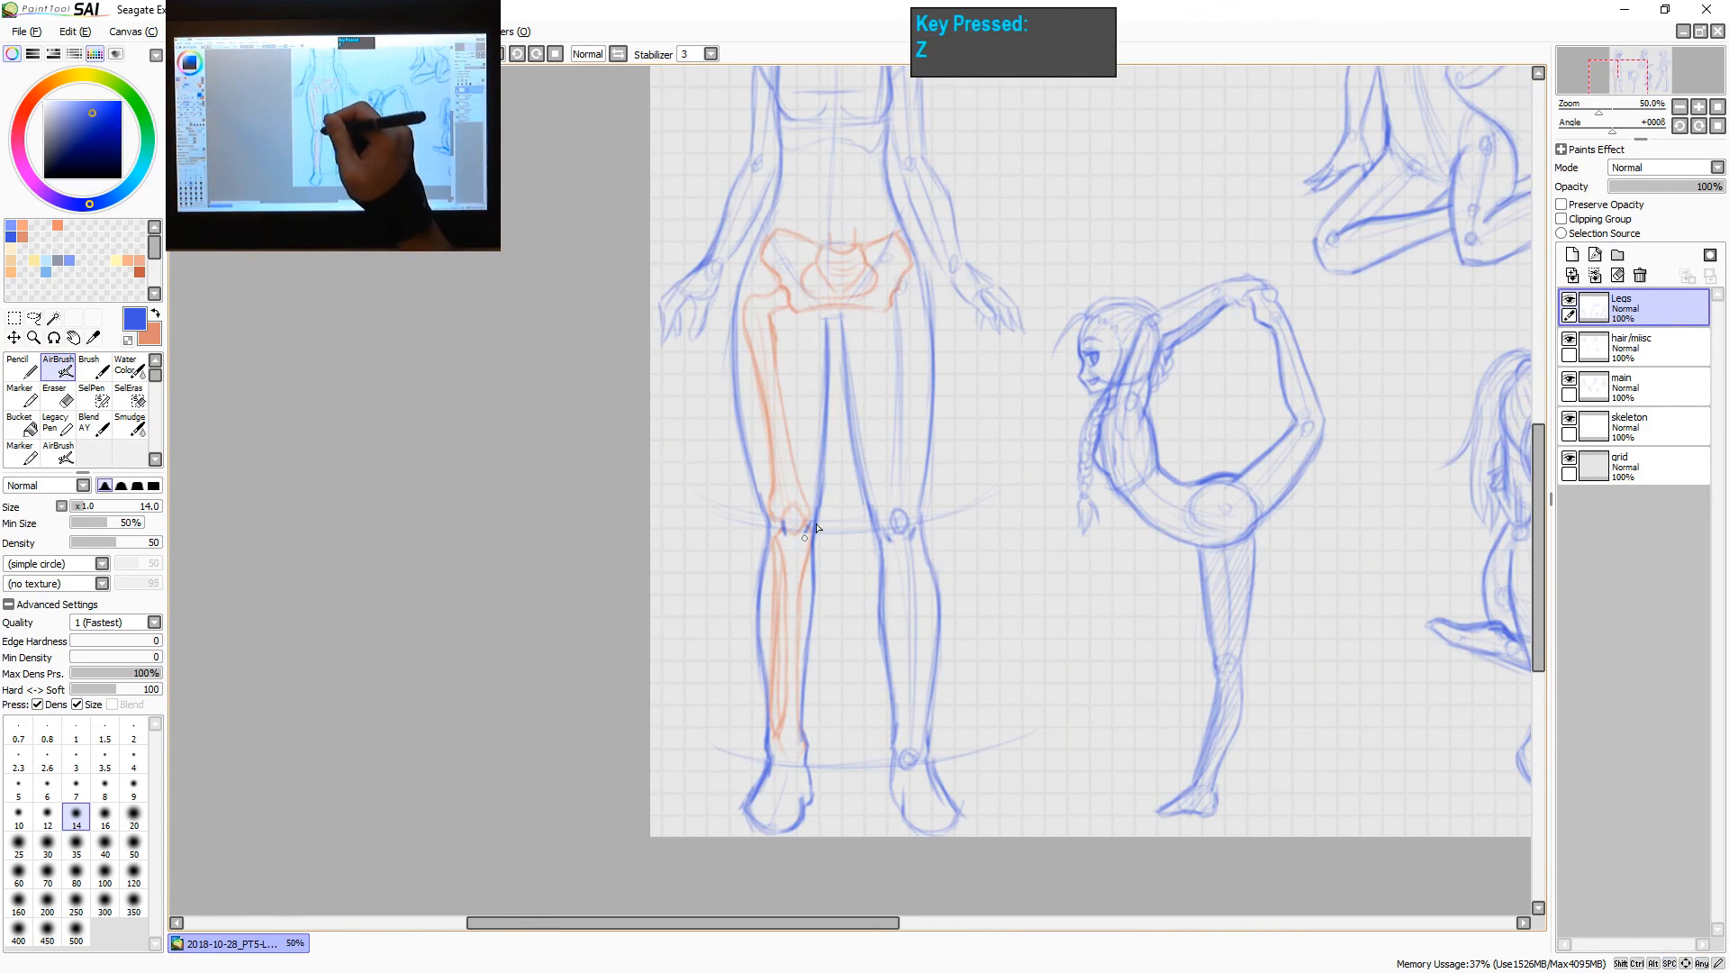
pyautogui.moveTo(817, 565)
pyautogui.mouseDown()
pyautogui.moveTo(803, 605)
pyautogui.moveTo(836, 594)
pyautogui.moveTo(818, 567)
pyautogui.moveTo(768, 607)
pyautogui.mouseUp()
pyautogui.hotkey('ctrl', 'z')
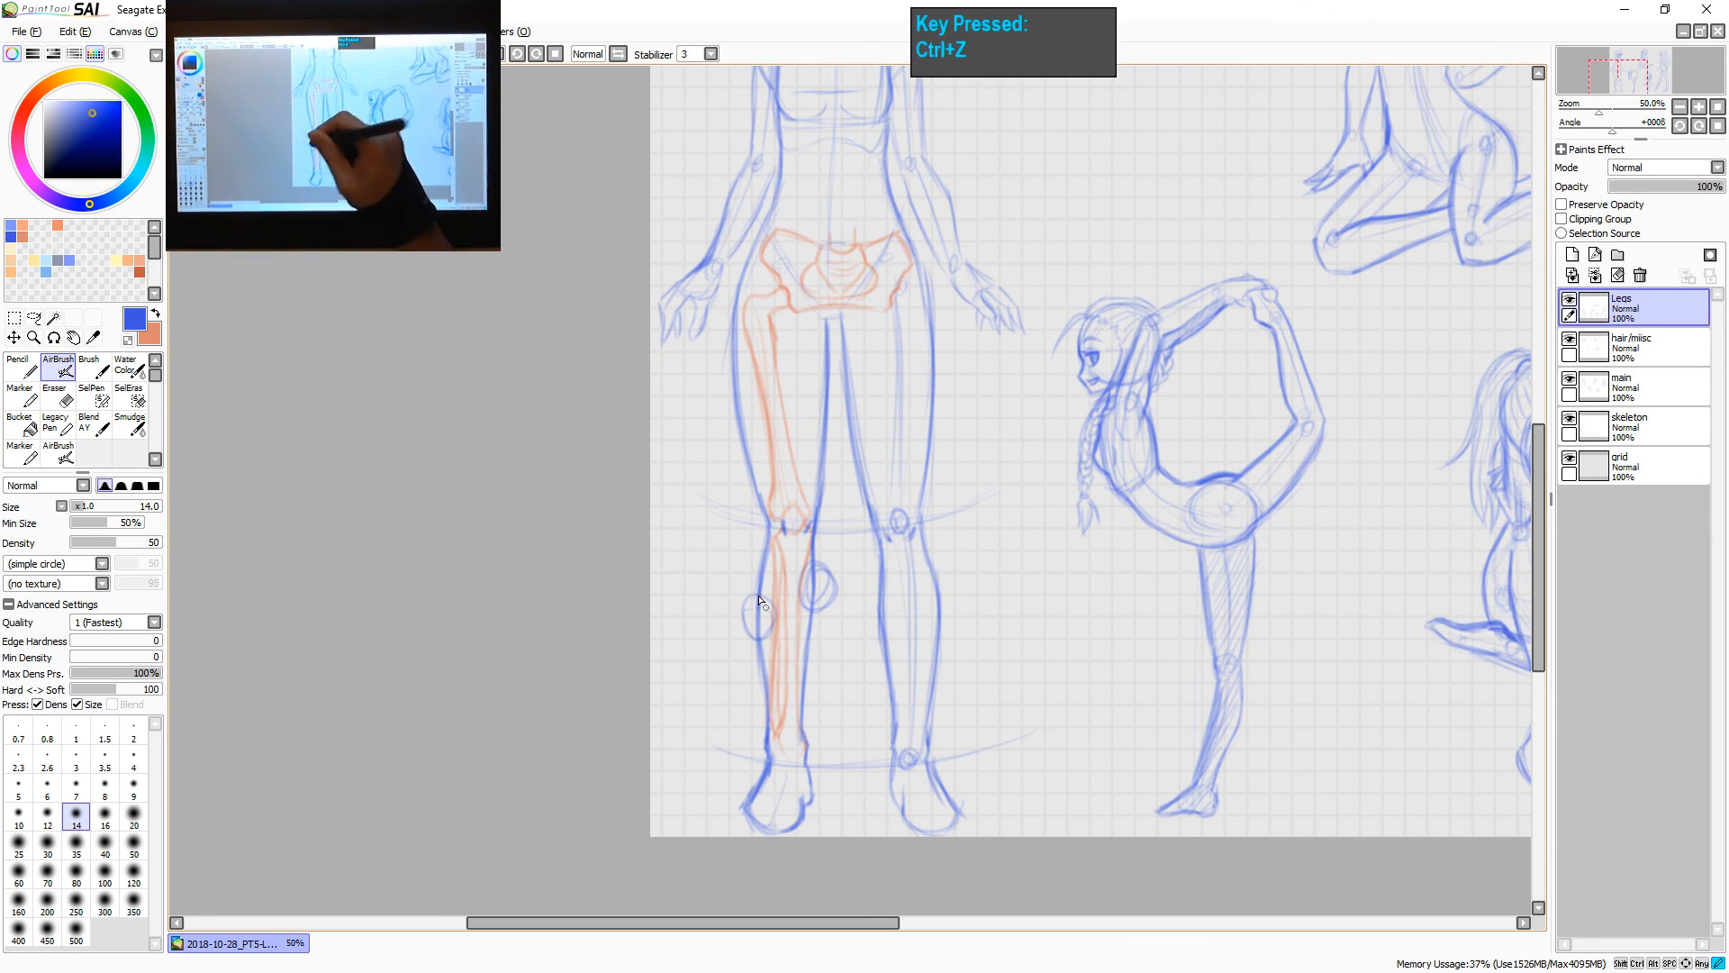
pyautogui.hotkey('ctrl', 'shift', 'z')
pyautogui.hotkey('ctrl', 'z')
pyautogui.hotkey('ctrl', 'z')
pyautogui.press('space')
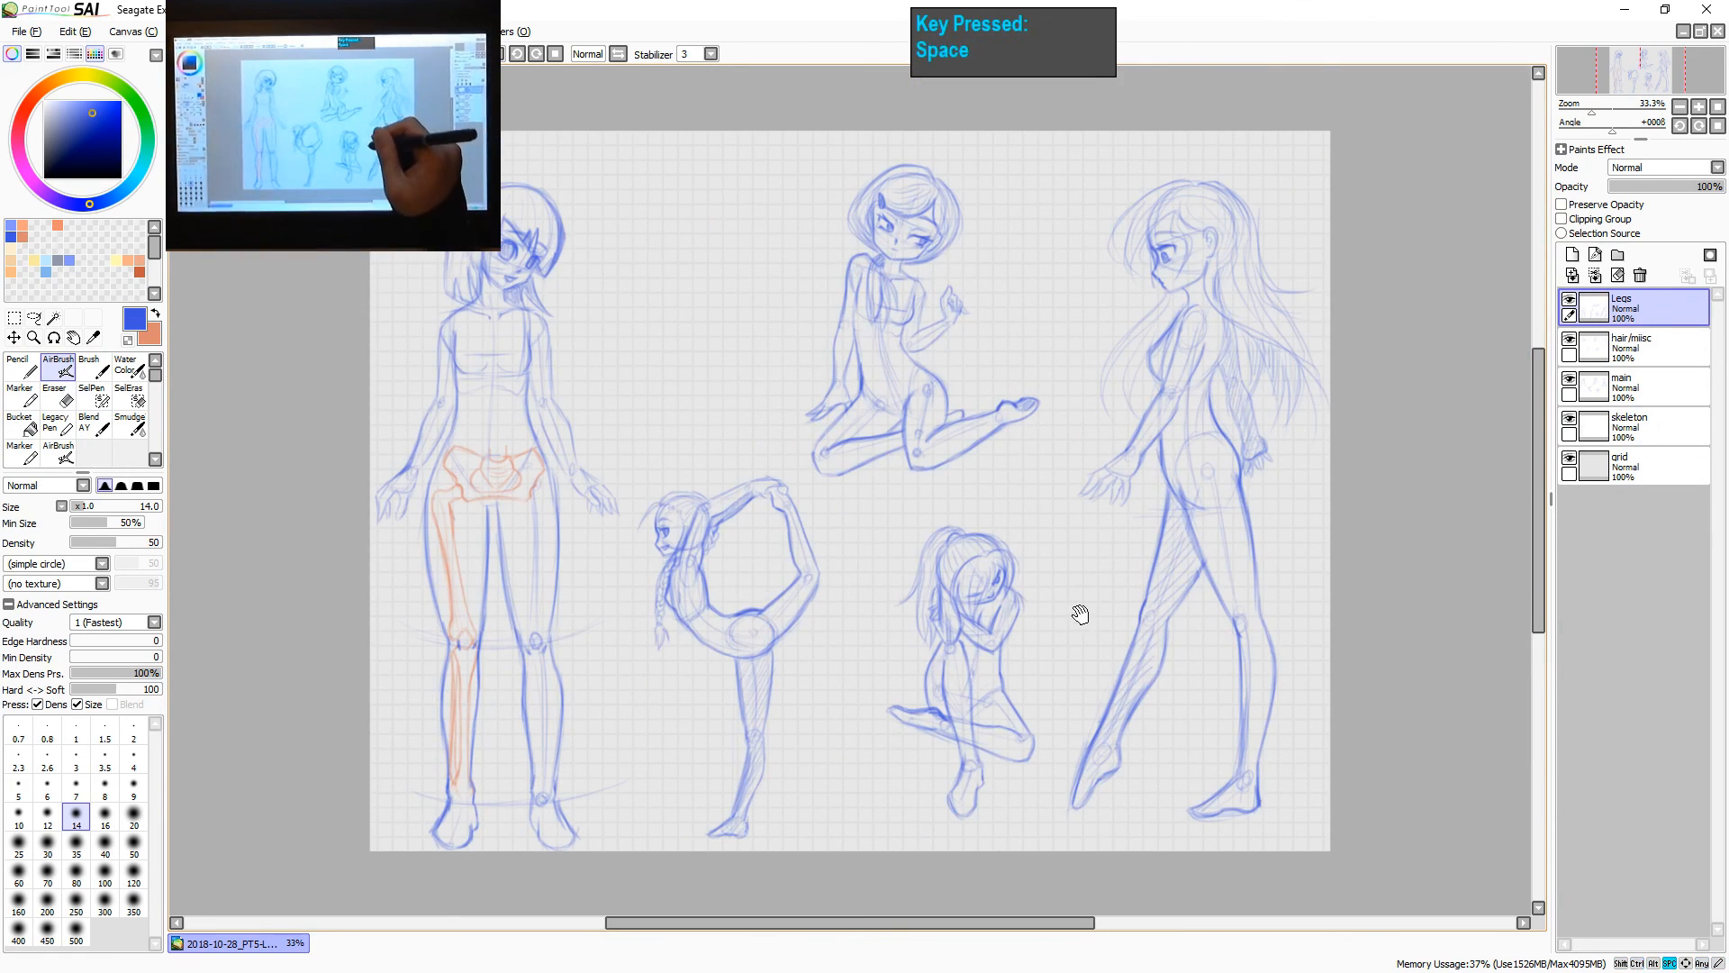
pyautogui.moveTo(1081, 610); pyautogui.dragTo(1042, 602)
pyautogui.moveTo(1214, 578)
pyautogui.mouseDown()
pyautogui.moveTo(1124, 603)
pyautogui.moveTo(1132, 622)
pyautogui.moveTo(1180, 615)
pyautogui.mouseUp()
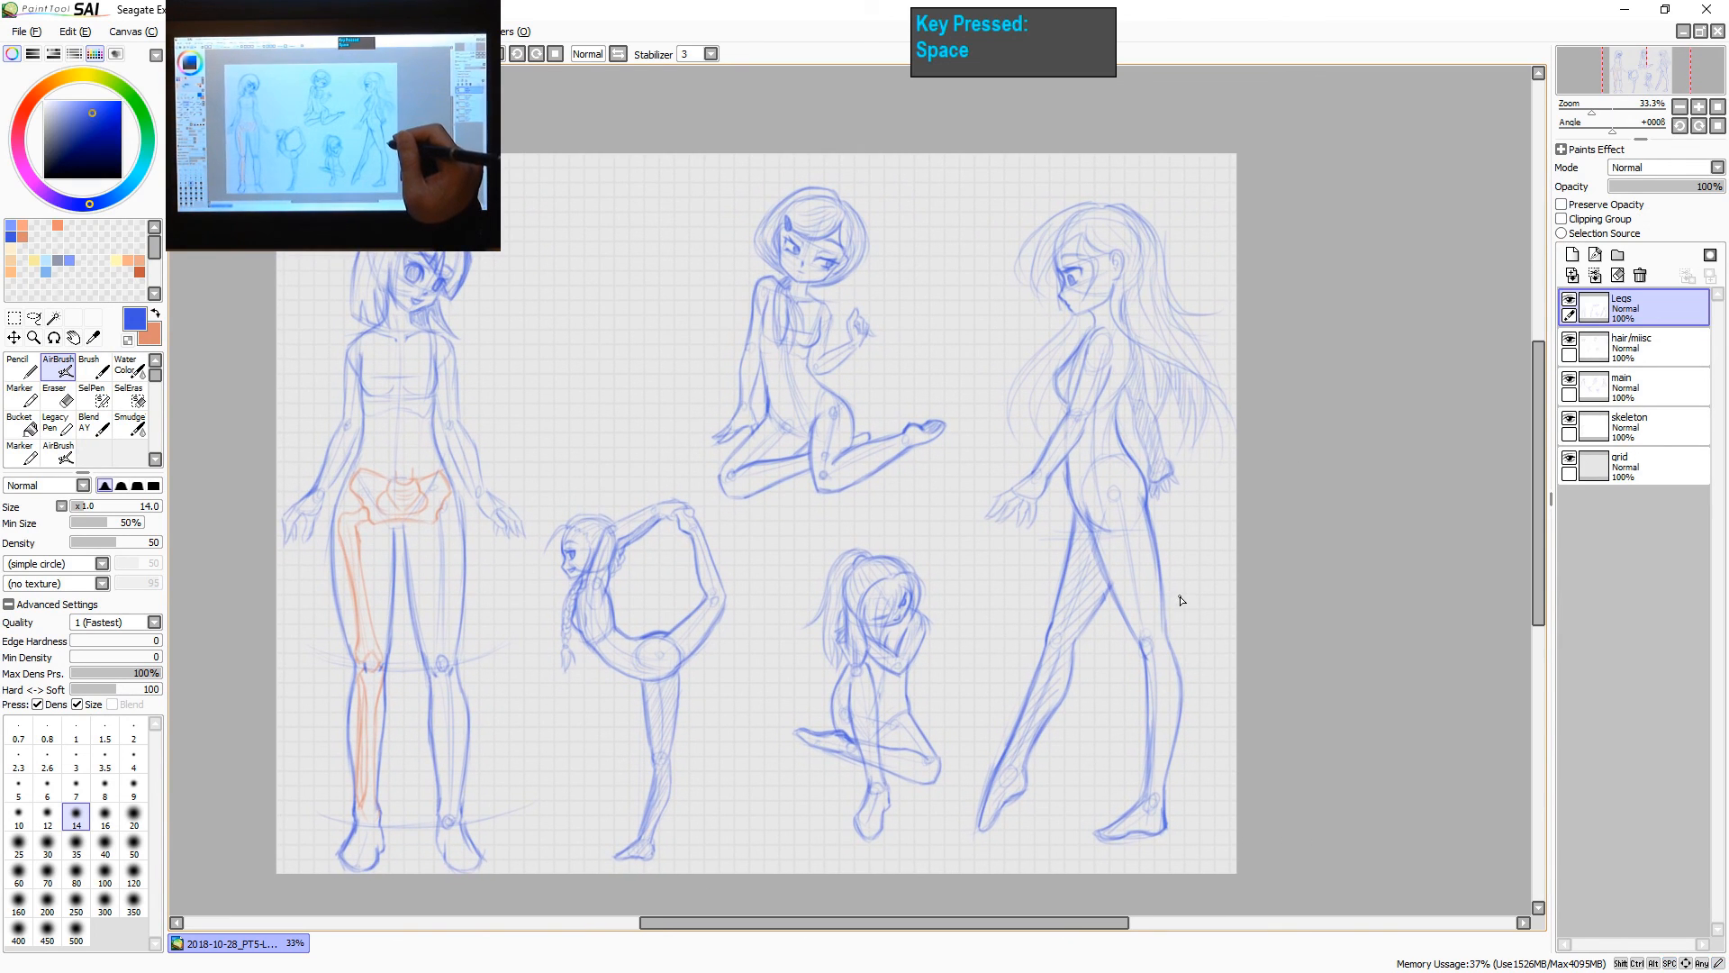
pyautogui.hotkey('ctrl', 'shift', 'z')
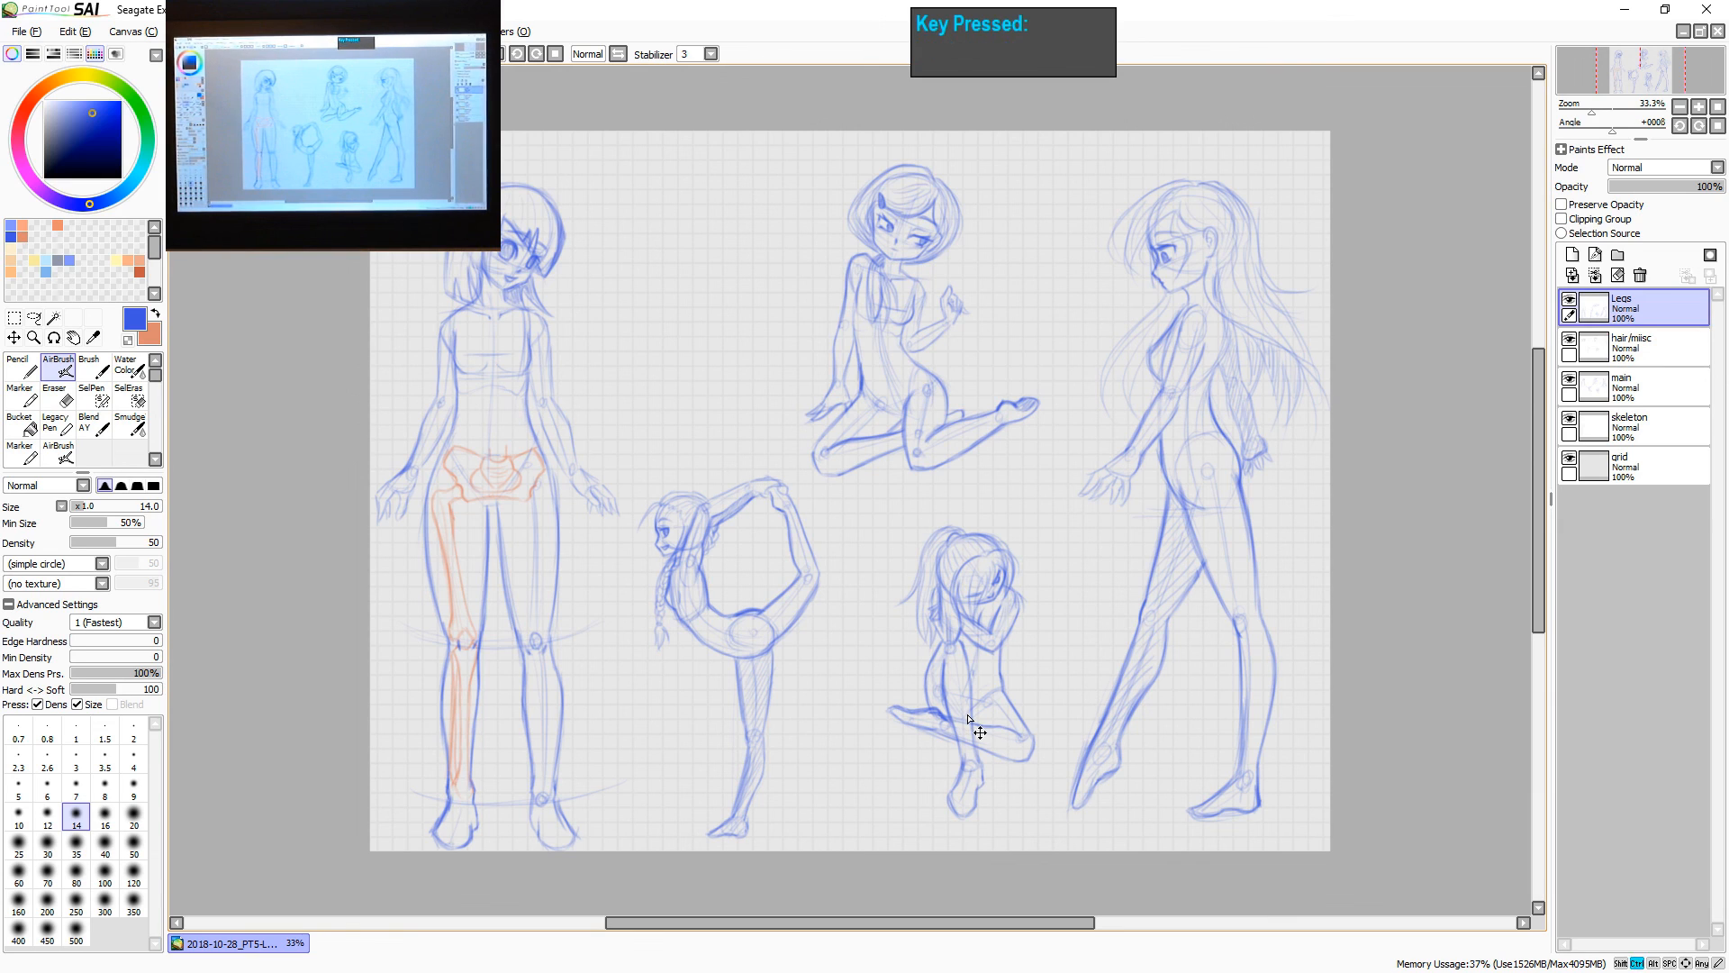
pyautogui.hotkey('ctrl', '`')
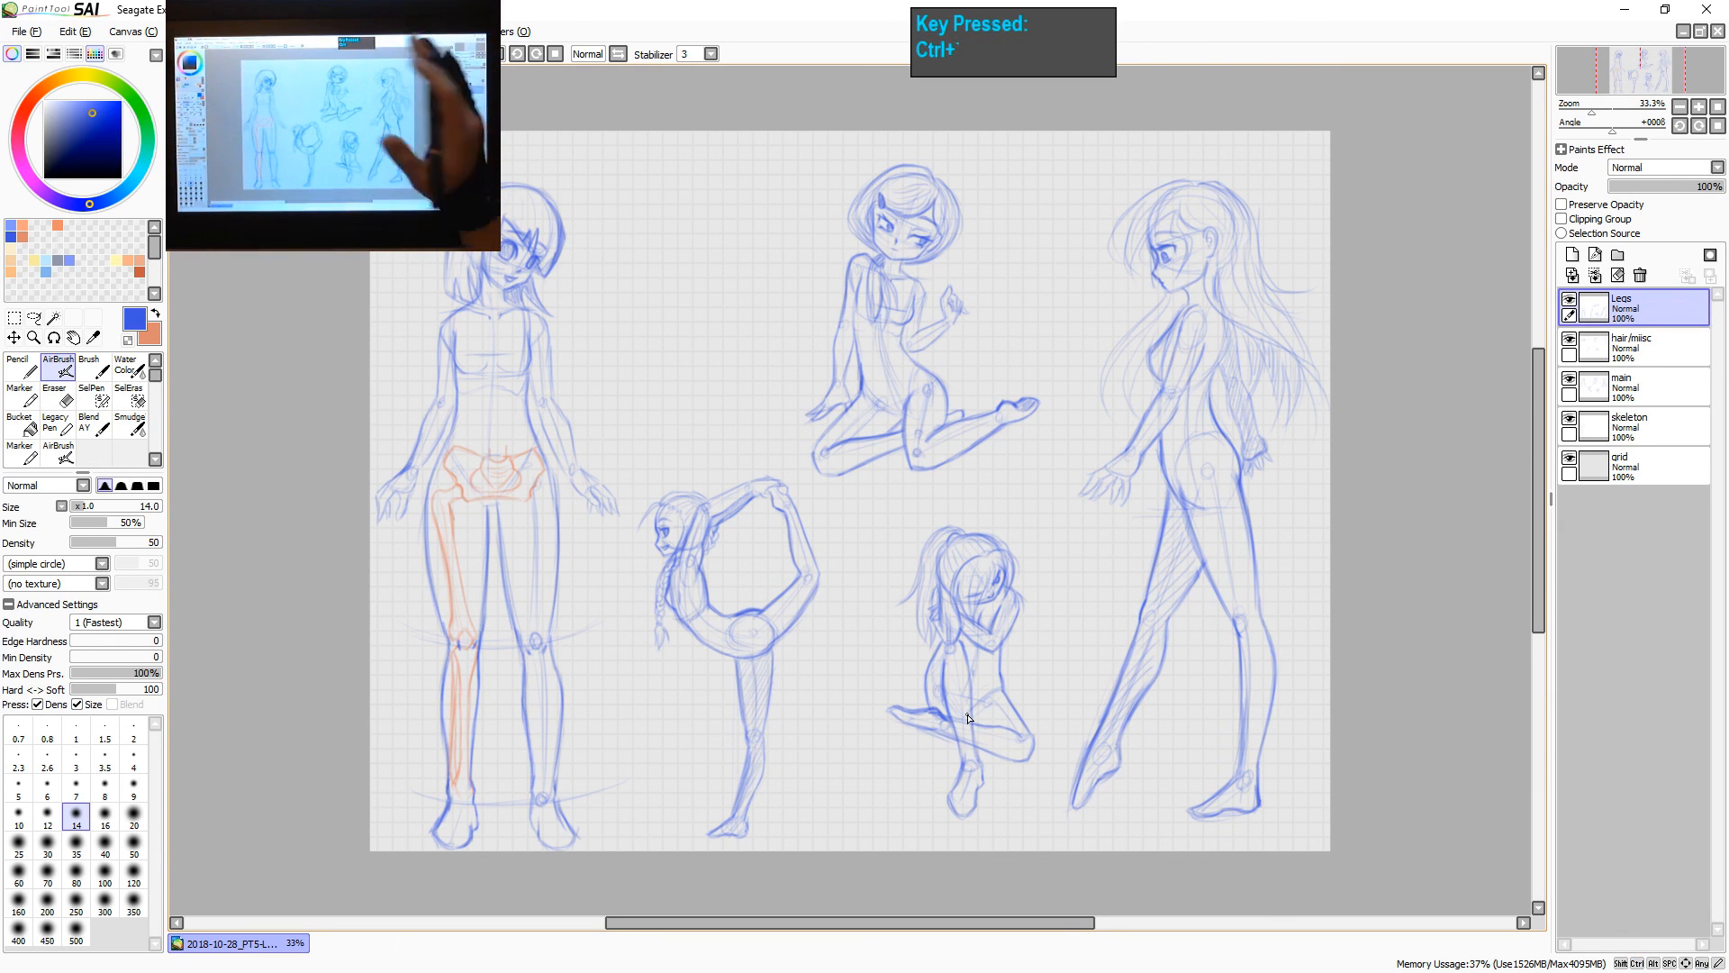